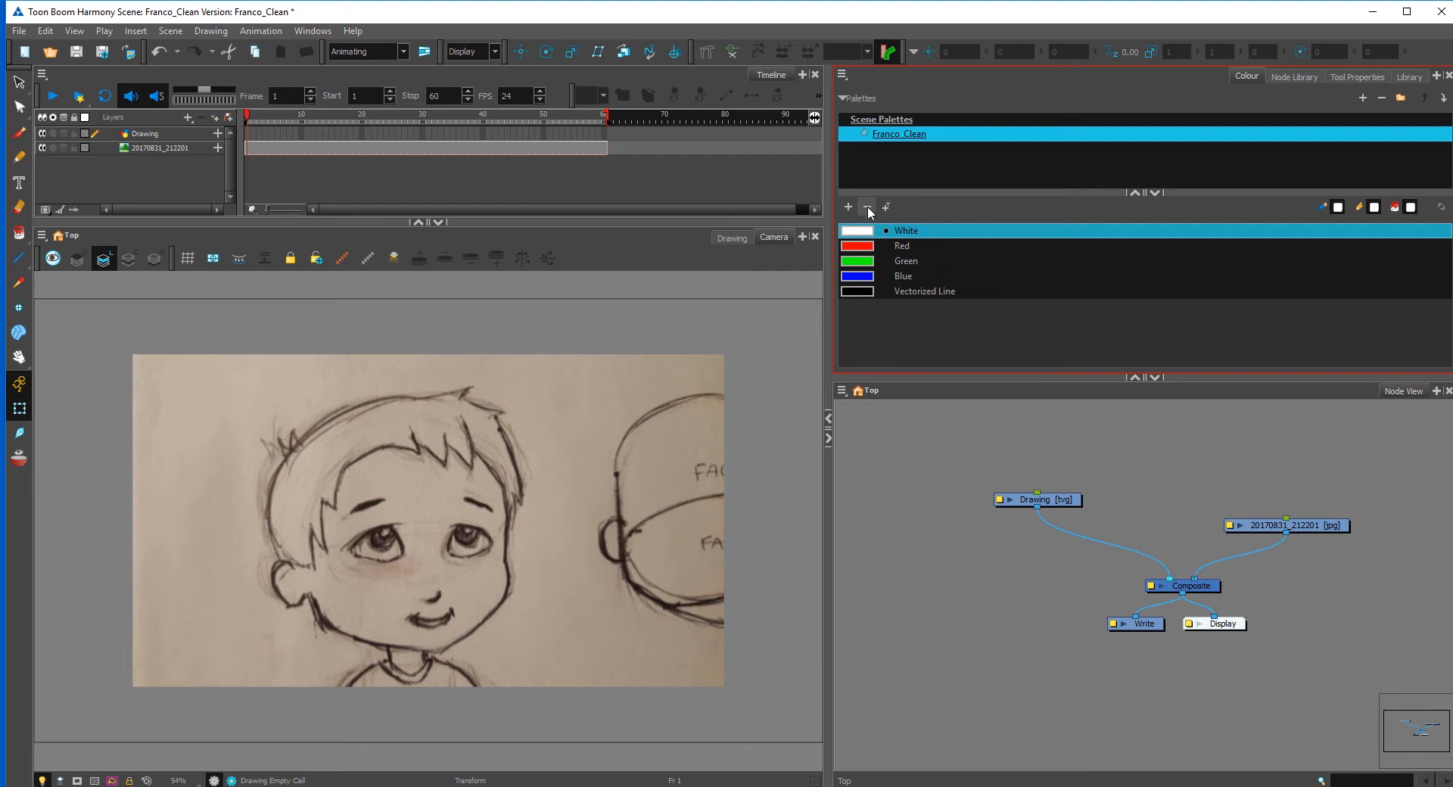
Step: Delete the White, Red, Green and Blue swatches from the Franco_Clean palette
{"action": "left_click", "coordinate": [867, 205]}
{"action": "left_click", "coordinate": [868, 206]}
{"action": "left_click", "coordinate": [868, 205]}
{"action": "left_click", "coordinate": [869, 205]}
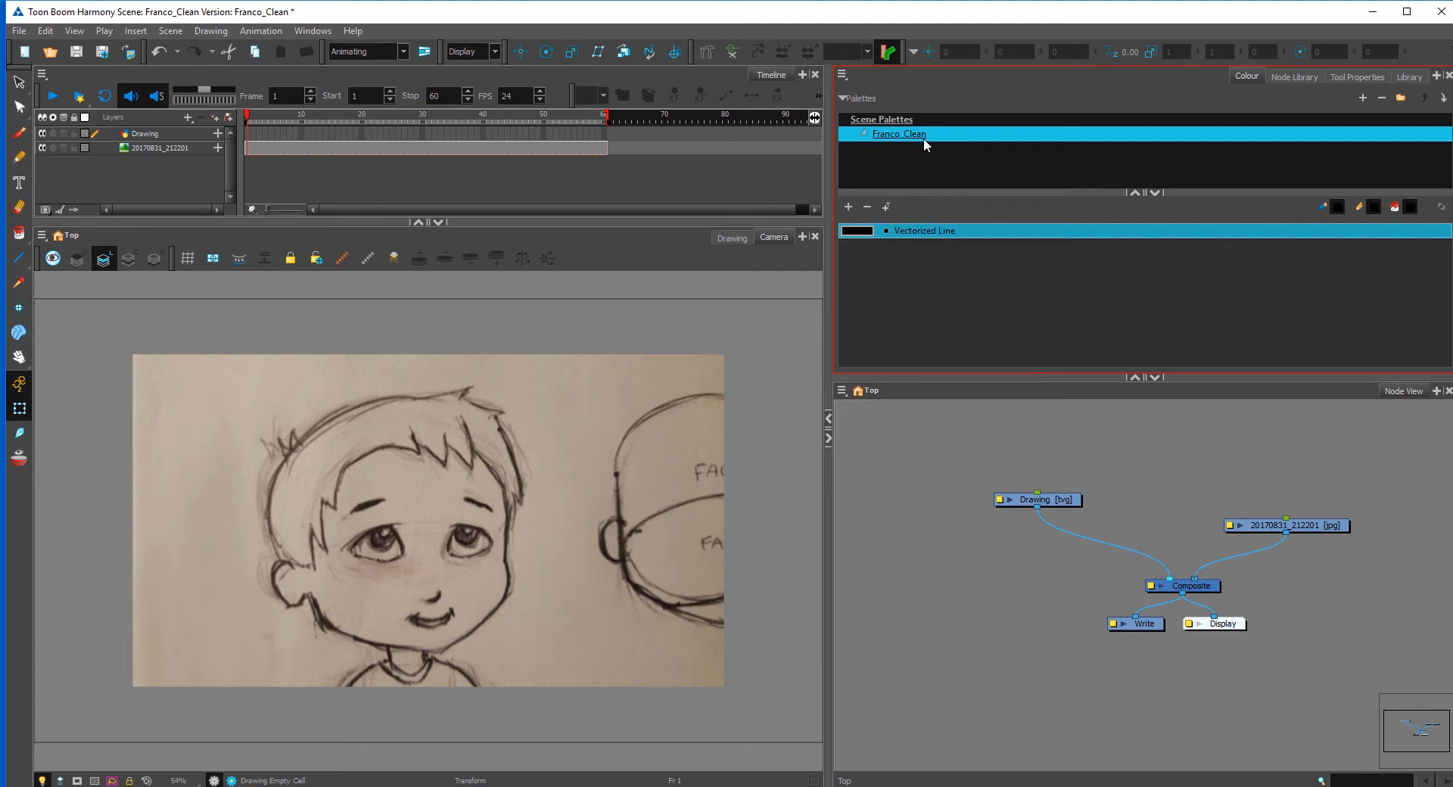
Step: Rename the Vectorized Line swatch as "rough line" and change its colour to blue
{"action": "double_click", "coordinate": [863, 232]}
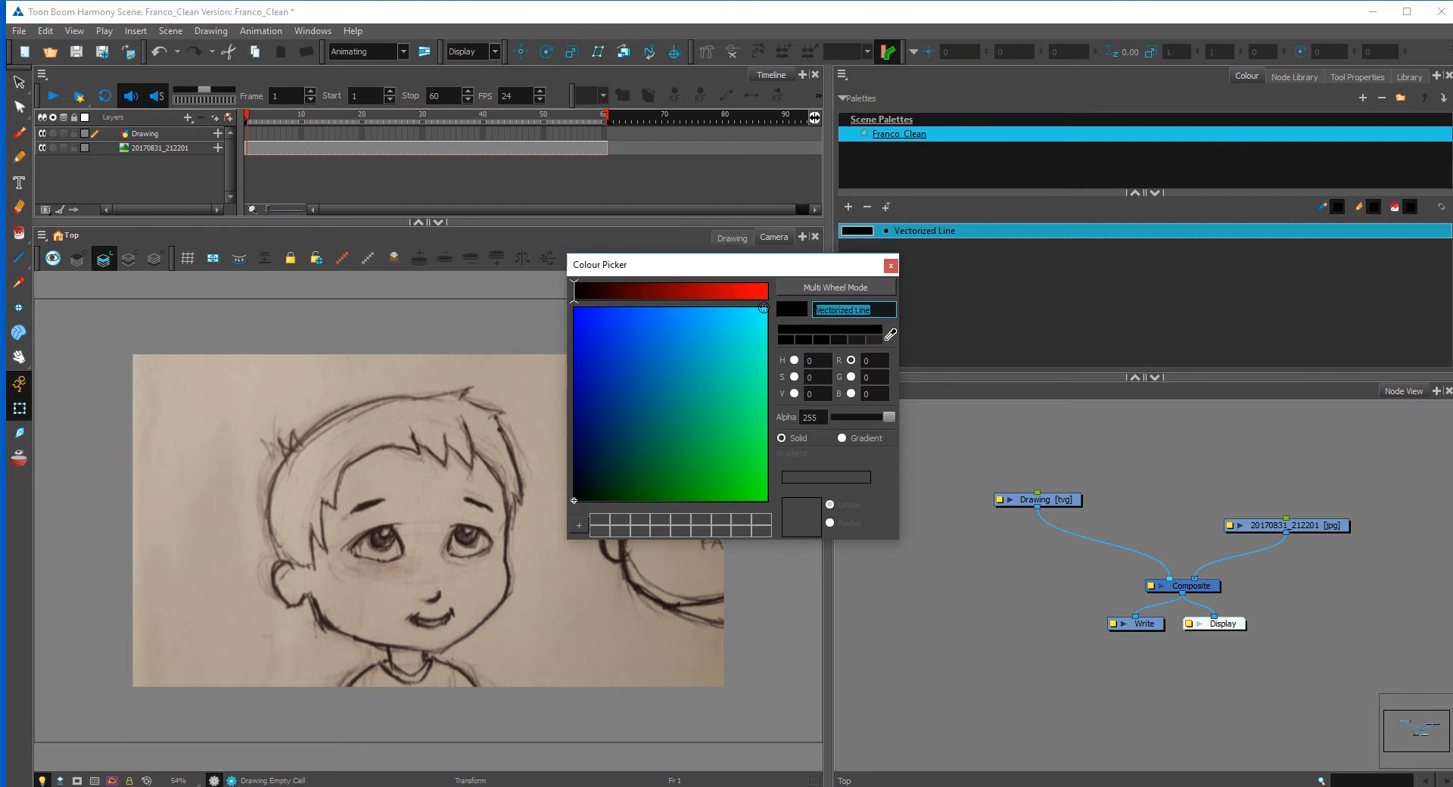
{"action": "type", "text": "rough l"}
{"action": "left_click_drag", "start_coordinate": [626, 391], "coordinate": [619, 311]}
{"action": "left_click", "coordinate": [891, 266]}
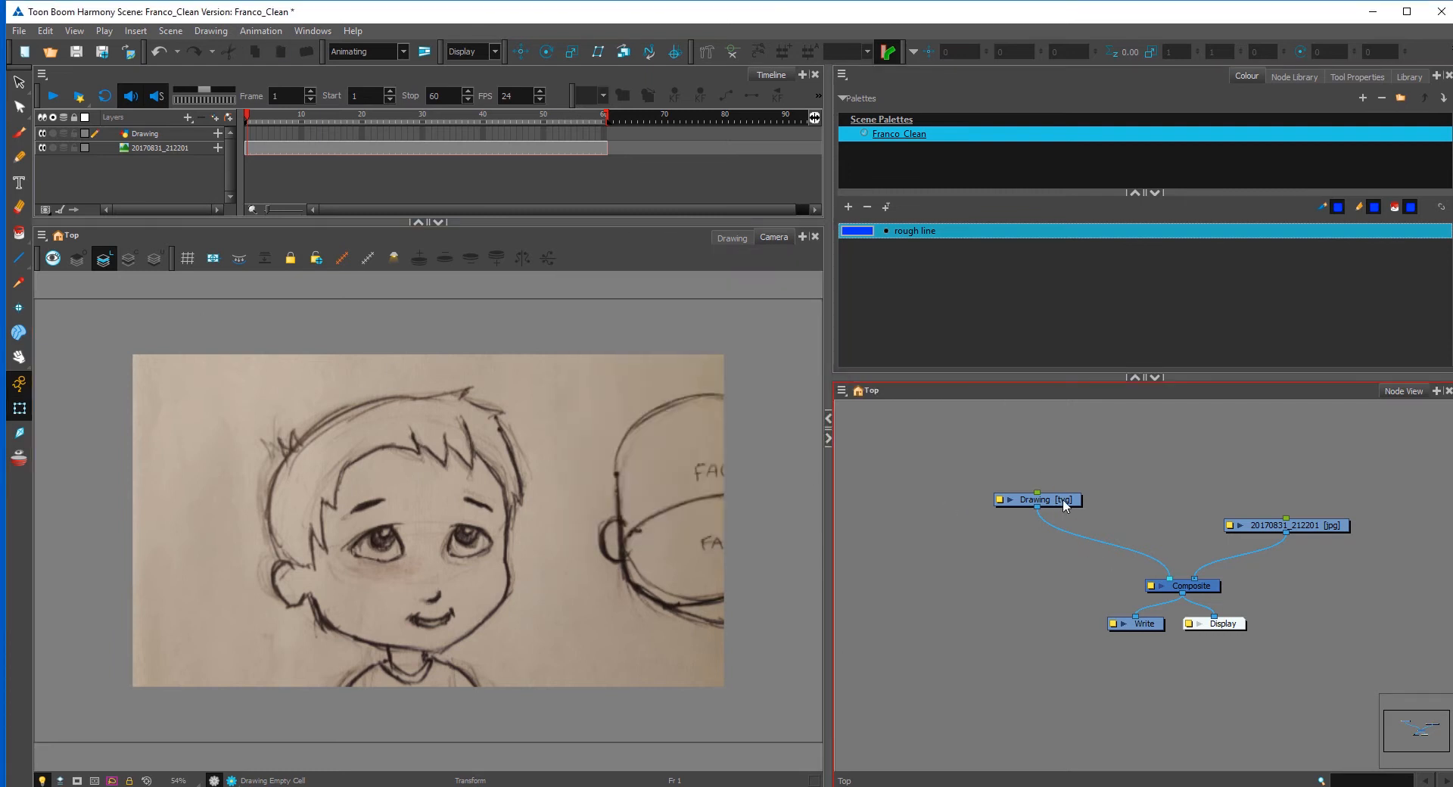
Step: Move the Drawing node away from the Composite in the node network and rename it as Franco_Hair
{"action": "left_click_drag", "start_coordinate": [1065, 506], "coordinate": [967, 521]}
{"action": "left_click", "coordinate": [955, 513]}
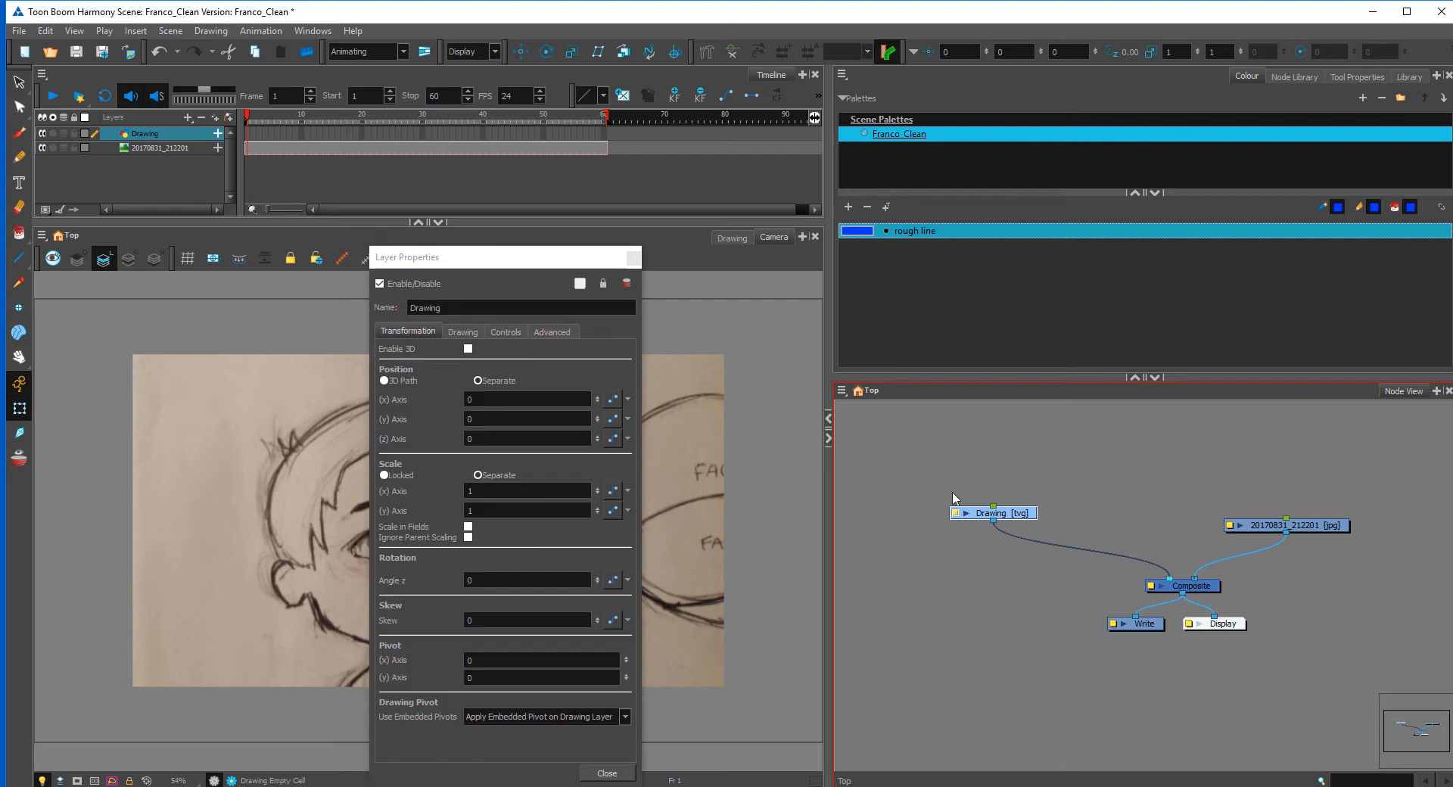
{"action": "type", "text": "Fran"}
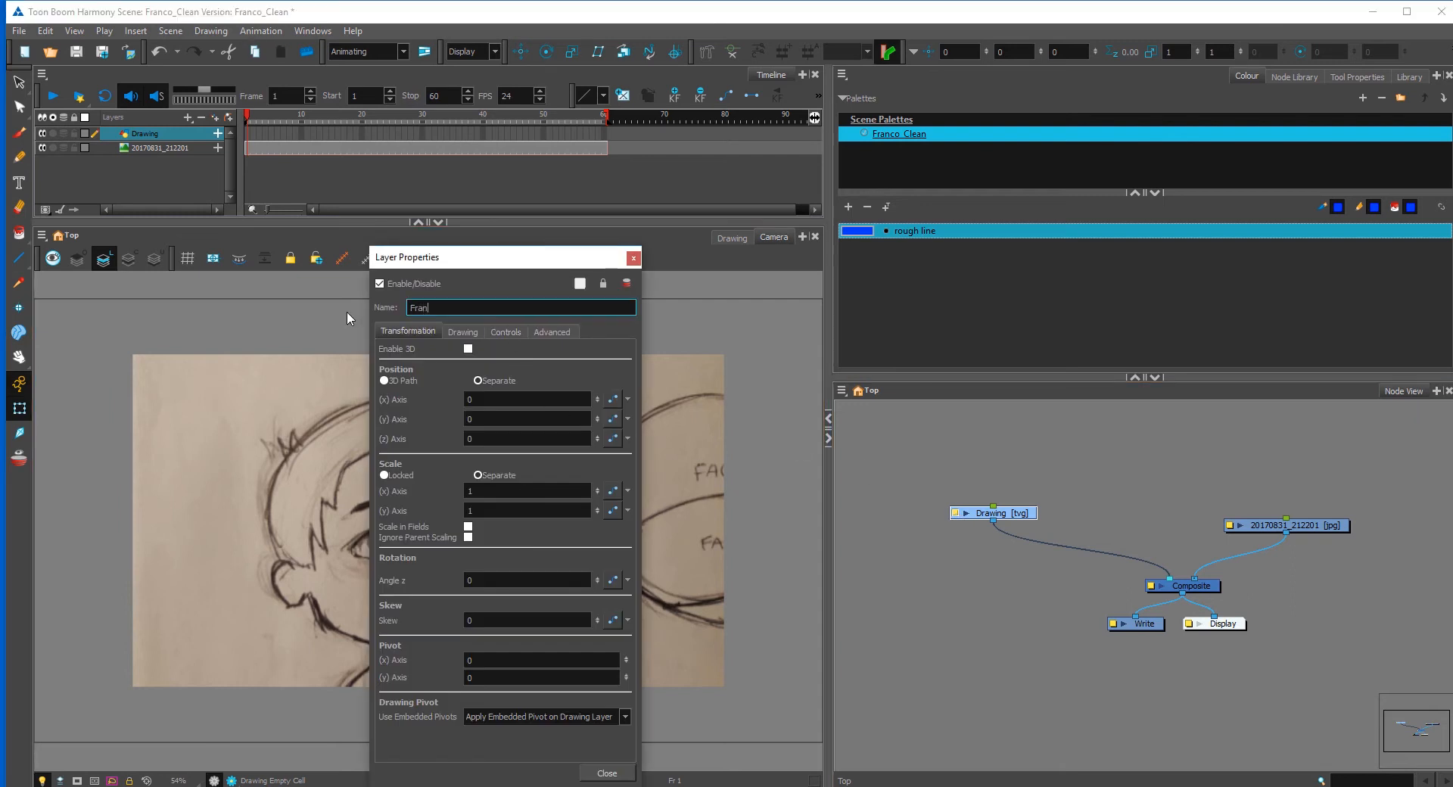
{"action": "type", "text": "co_Hair"}
Step: Set the Franco_Hair layer's embedded pivot option to Apply Embedded Pivot on Parent Peg, review its other properties and close them
{"action": "left_click", "coordinate": [601, 716]}
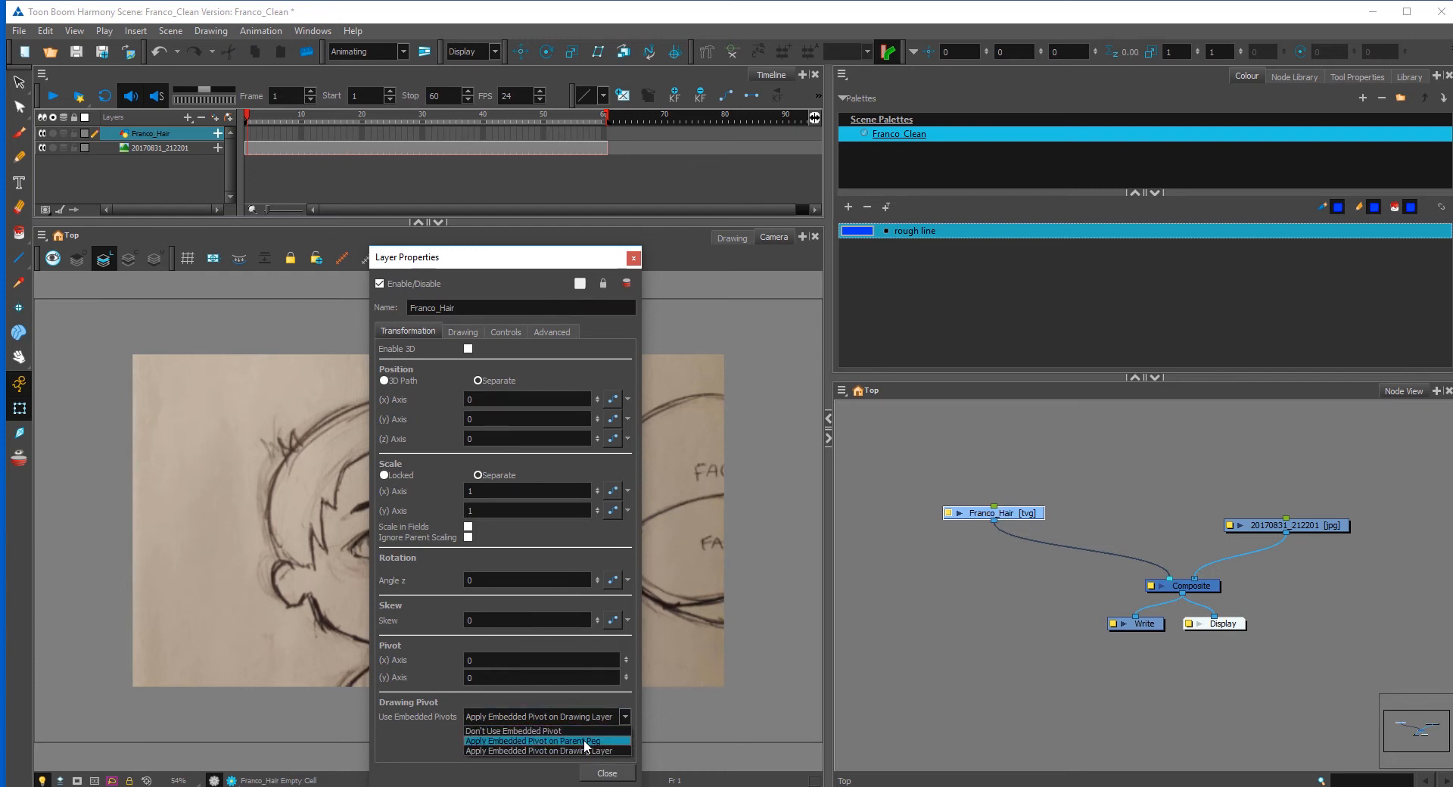
{"action": "left_click", "coordinate": [584, 739]}
{"action": "left_click", "coordinate": [470, 334]}
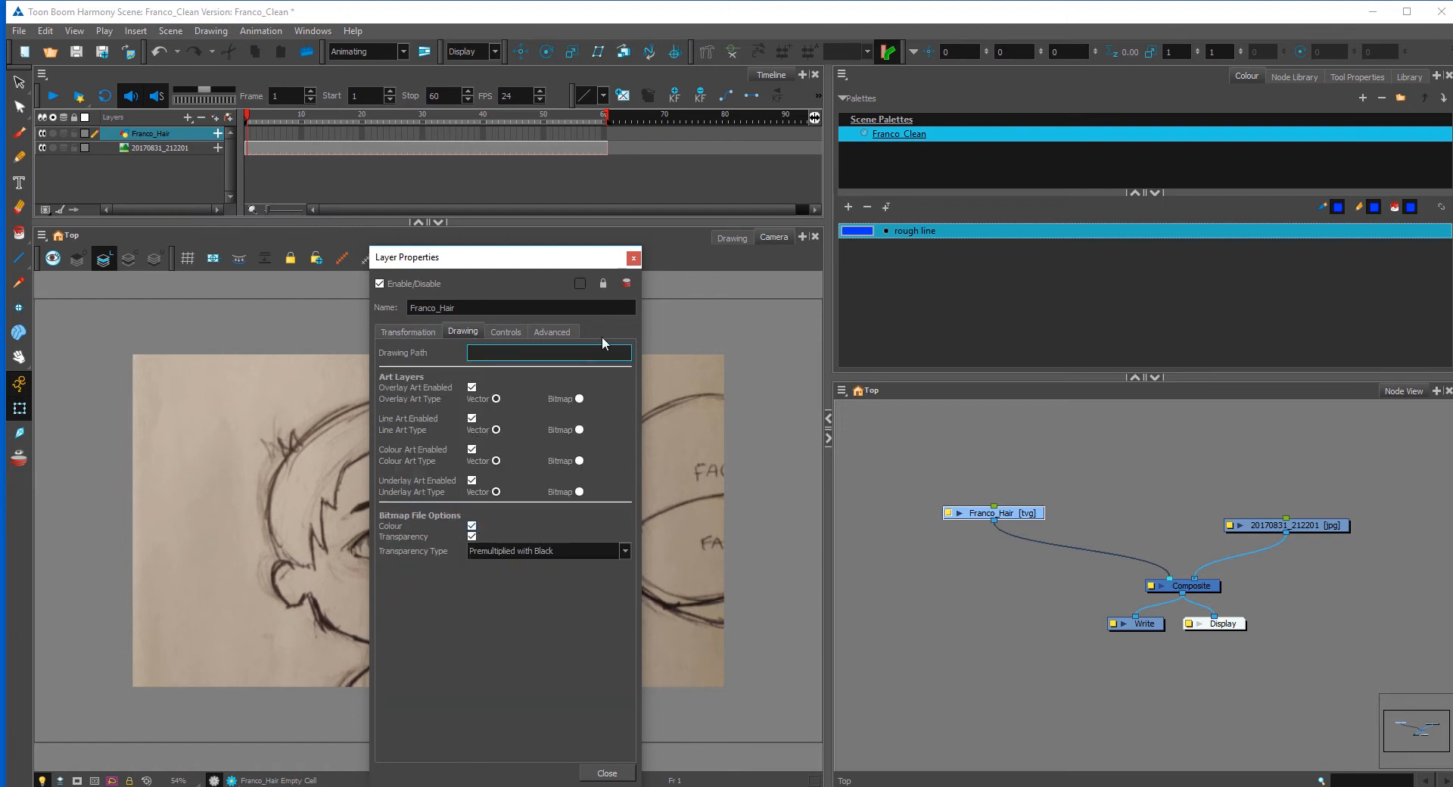
{"action": "left_click", "coordinate": [518, 331]}
{"action": "left_click", "coordinate": [560, 339]}
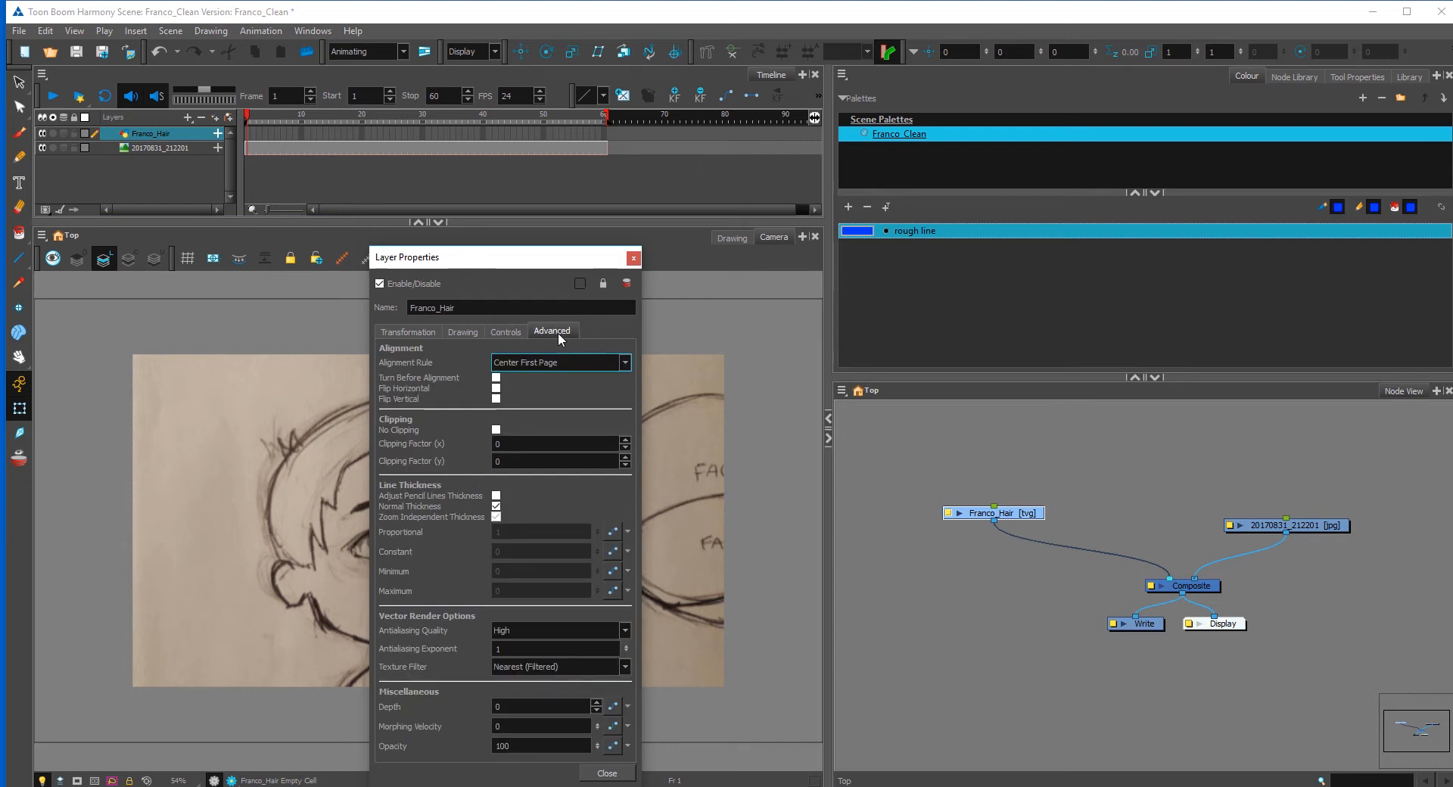
{"action": "left_click", "coordinate": [633, 261]}
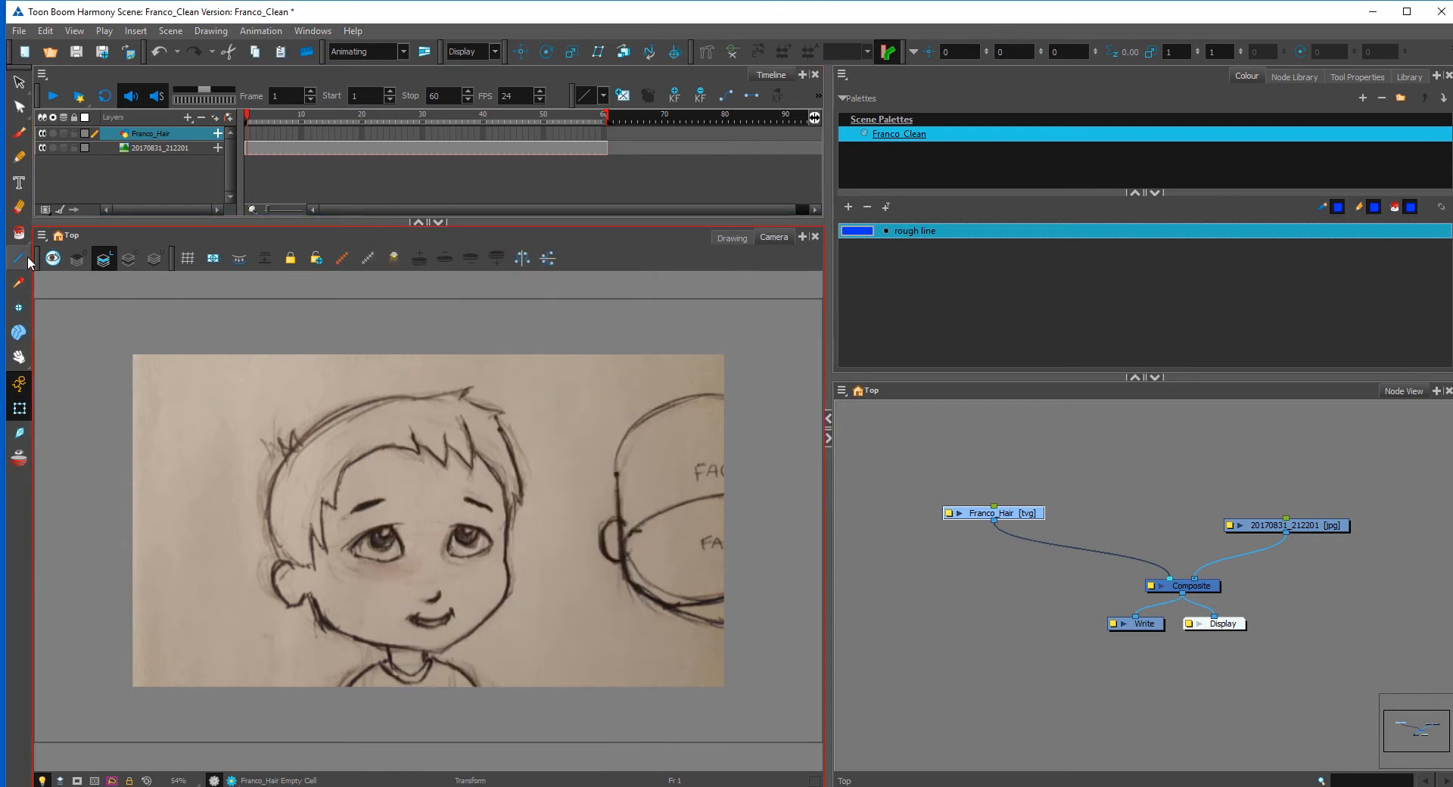
Step: Draw a blue rectangle over the boy's hair and forehead on the Franco_Hair layer
{"action": "left_click_drag", "start_coordinate": [27, 256], "coordinate": [53, 270]}
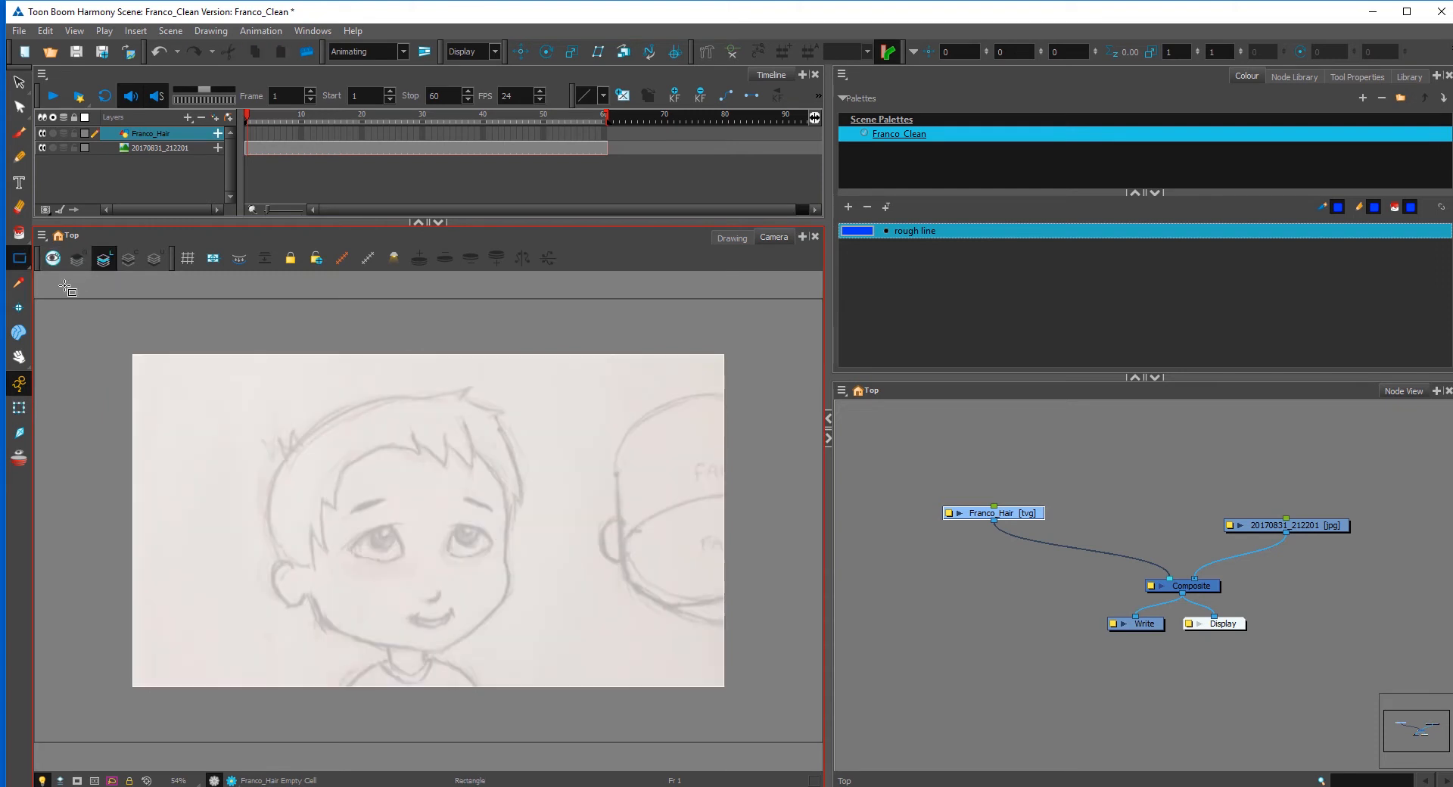
{"action": "mouse_move", "coordinate": [269, 409]}
{"action": "left_mouse_down"}
{"action": "mouse_move", "coordinate": [341, 461]}
{"action": "mouse_move", "coordinate": [510, 530]}
{"action": "left_mouse_up"}
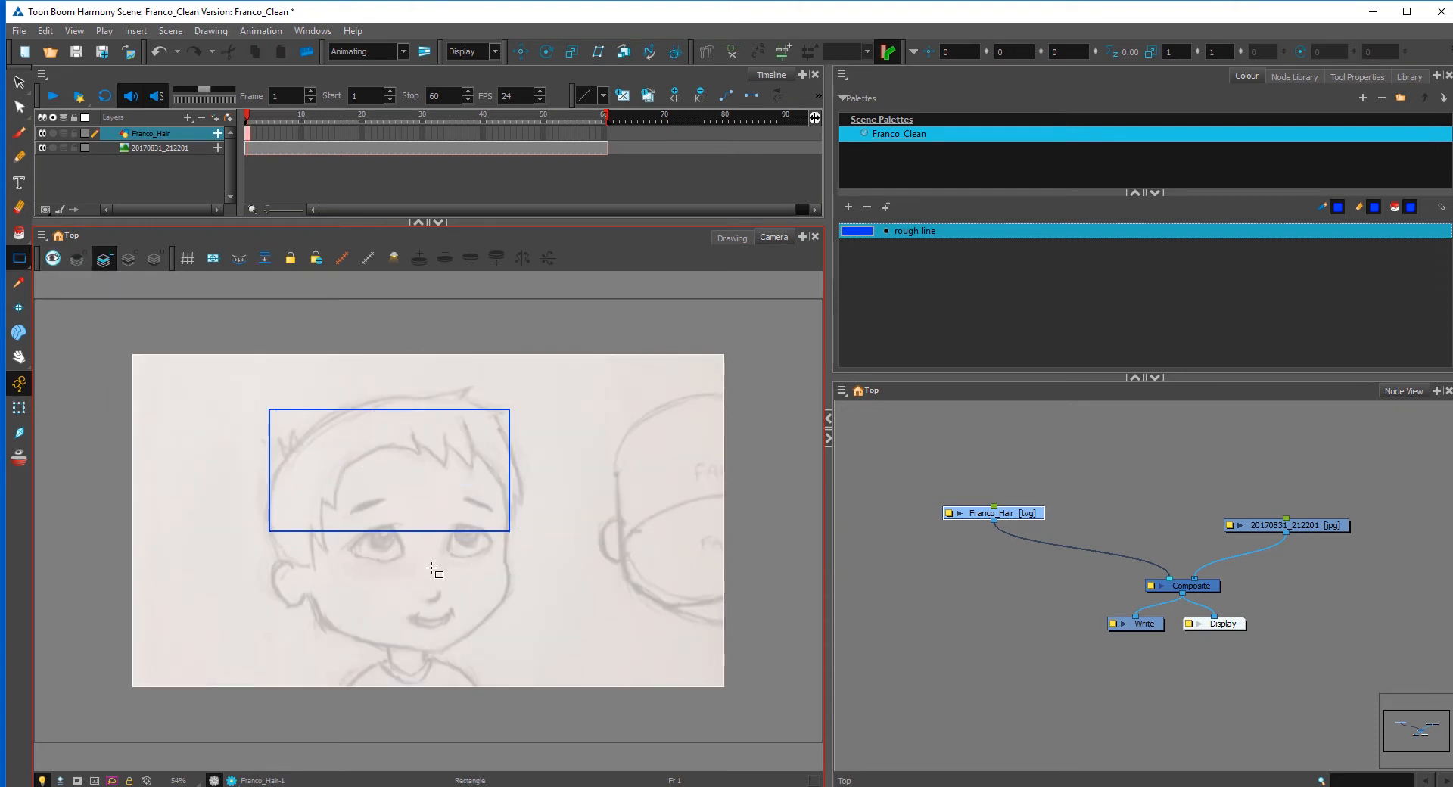
Step: With the Contour Editor, move the rectangle's upper-left corner onto the hair outline and curve both adjoining edges along the sketched head
{"action": "key", "text": "2"}
{"action": "key", "text": "2"}
{"action": "key", "text": "2"}
{"action": "key", "text": "space"}
{"action": "left_click_drag", "start_coordinate": [445, 452], "coordinate": [555, 513]}
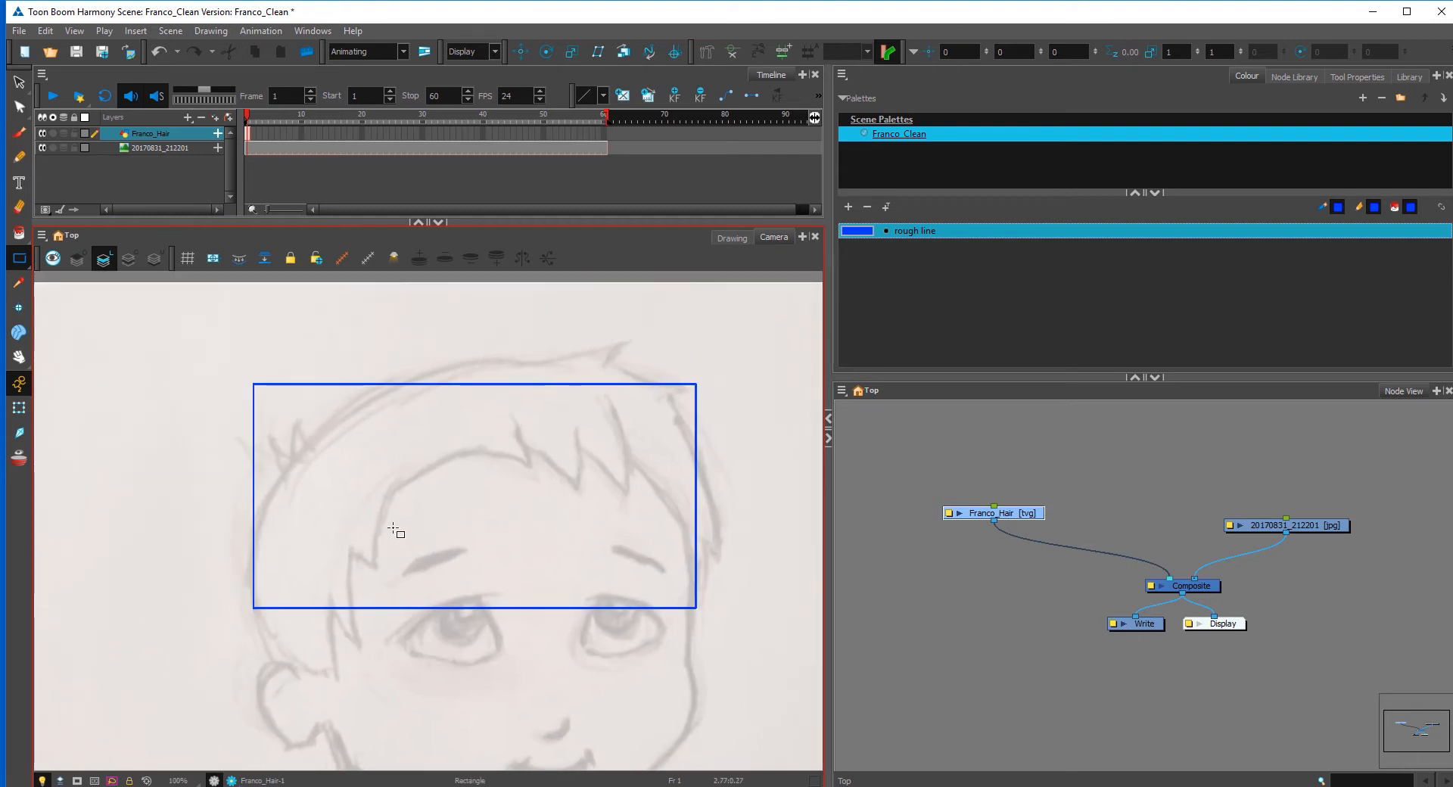
{"action": "left_click", "coordinate": [19, 106]}
{"action": "mouse_move", "coordinate": [268, 347]}
{"action": "left_mouse_down"}
{"action": "mouse_move", "coordinate": [230, 388]}
{"action": "mouse_move", "coordinate": [283, 381]}
{"action": "mouse_move", "coordinate": [327, 396]}
{"action": "mouse_move", "coordinate": [342, 420]}
{"action": "left_mouse_up"}
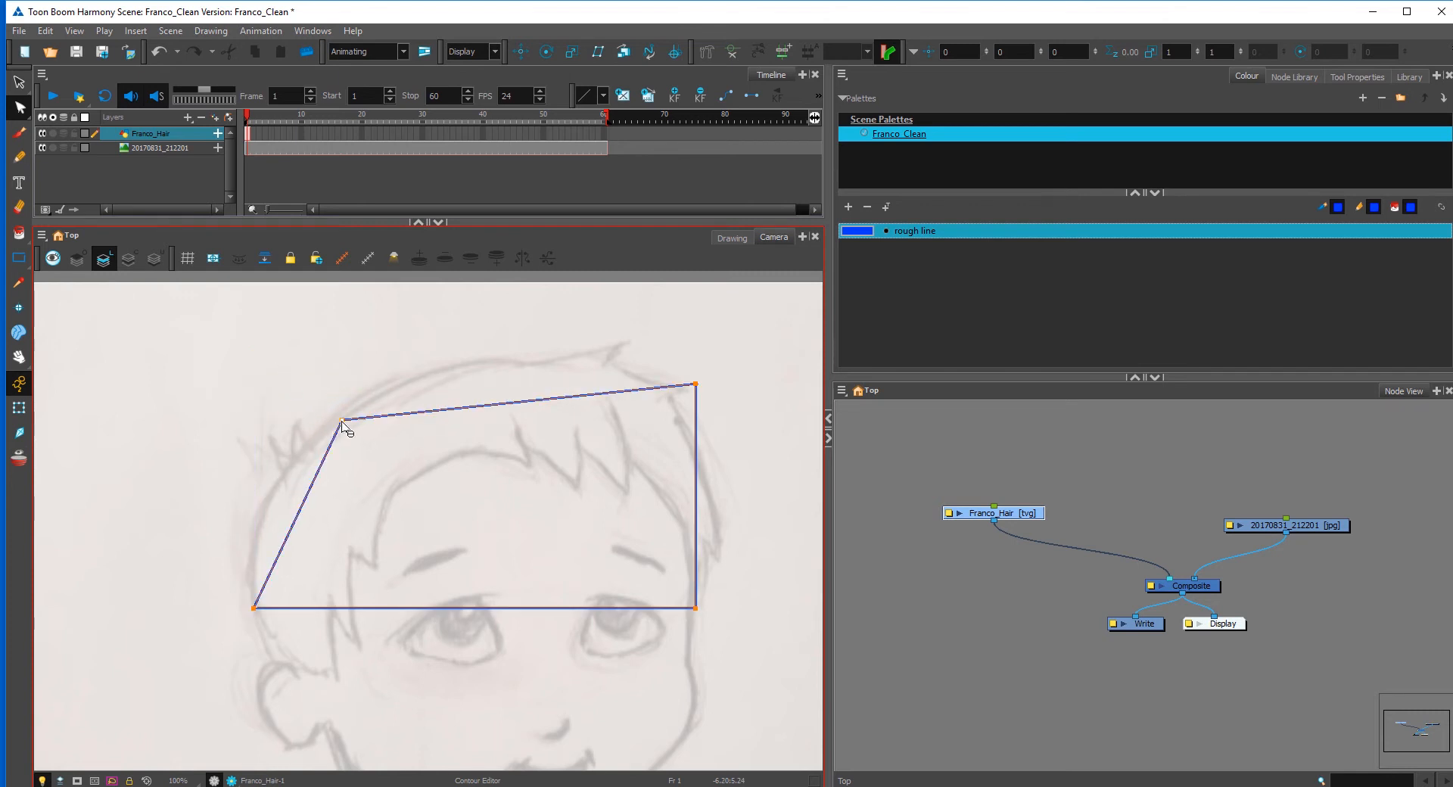
{"action": "left_click_drag", "start_coordinate": [343, 422], "coordinate": [244, 512]}
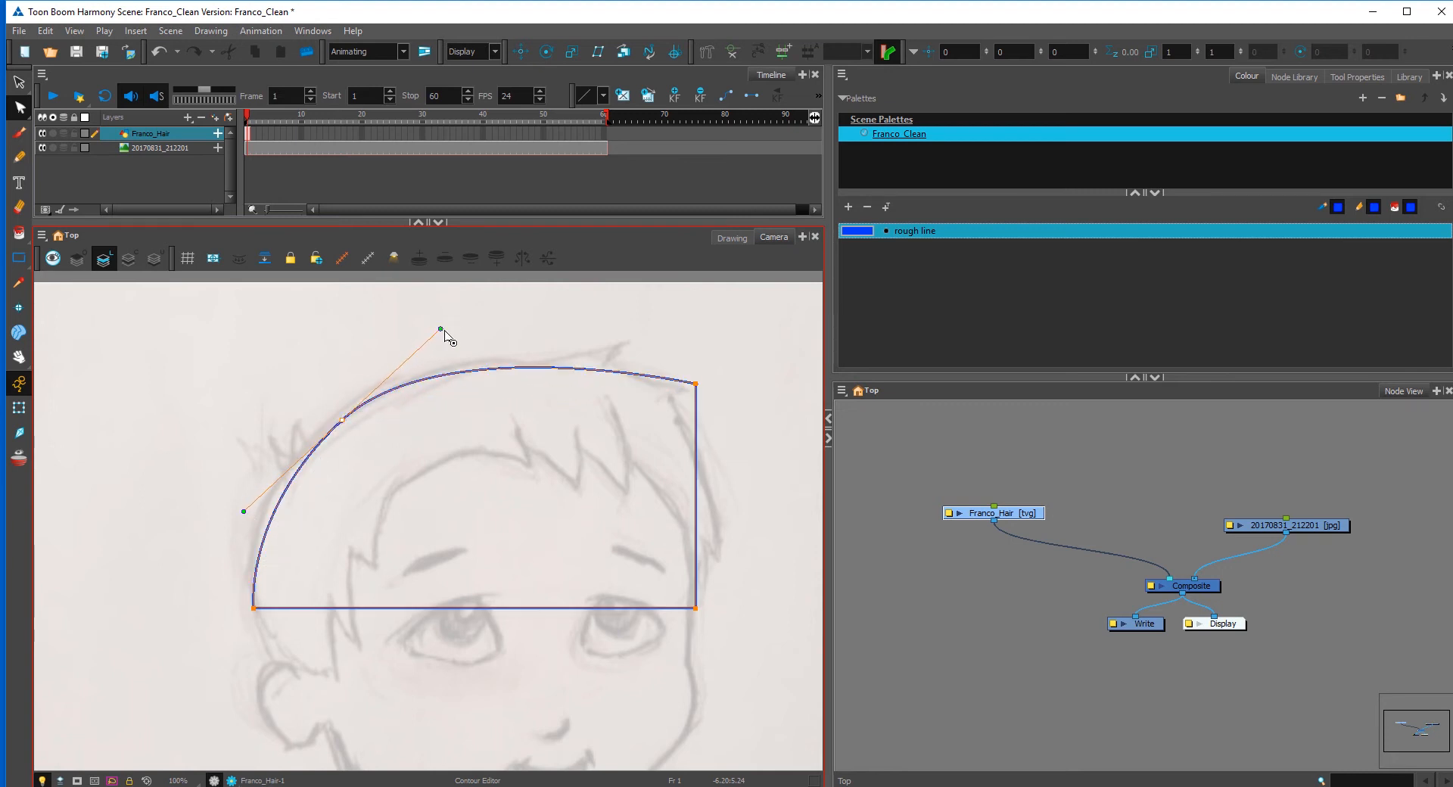
{"action": "mouse_move", "coordinate": [442, 330]}
{"action": "left_mouse_down"}
{"action": "mouse_move", "coordinate": [456, 368]}
{"action": "mouse_move", "coordinate": [476, 371]}
{"action": "mouse_move", "coordinate": [454, 323]}
{"action": "left_mouse_up"}
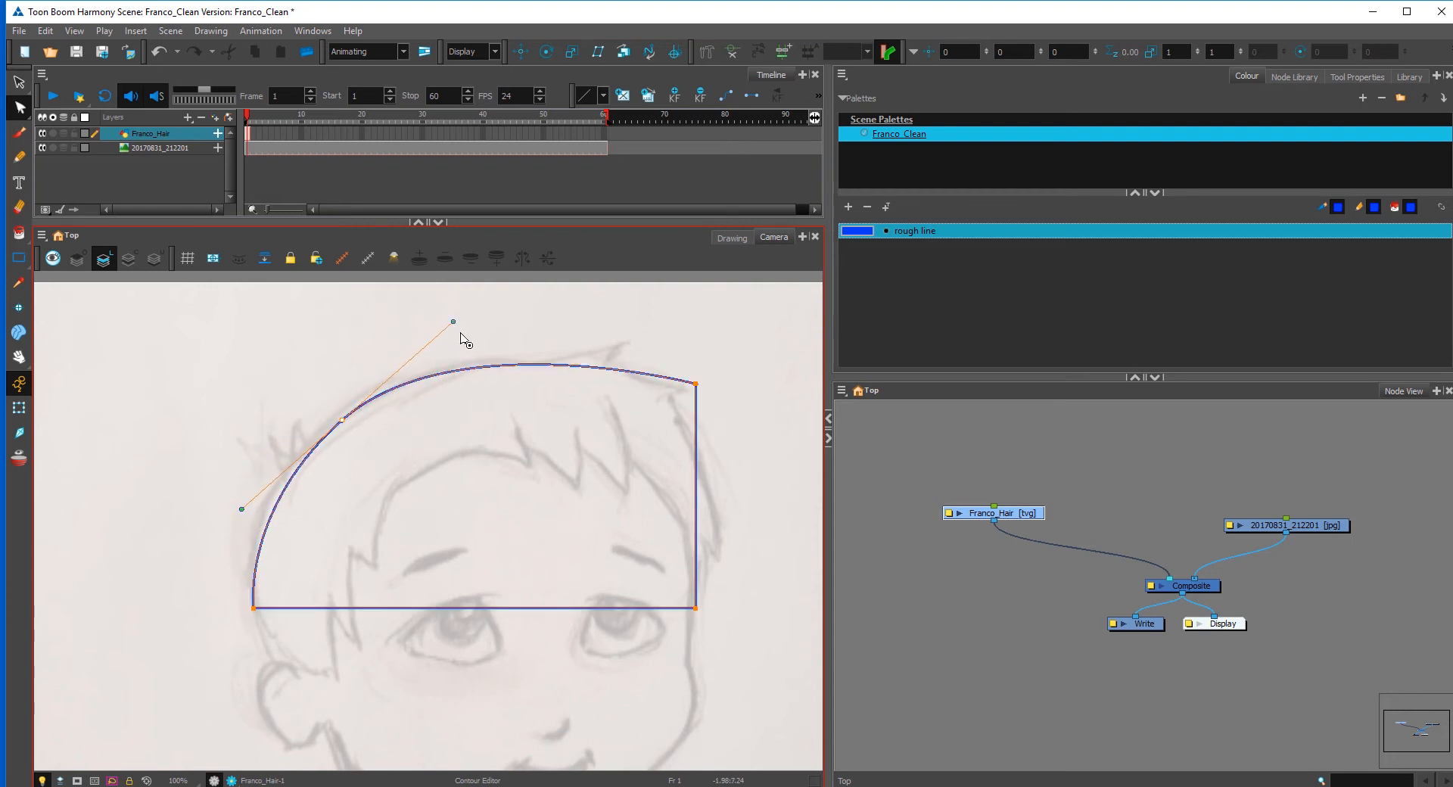
{"action": "key", "text": "alt"}
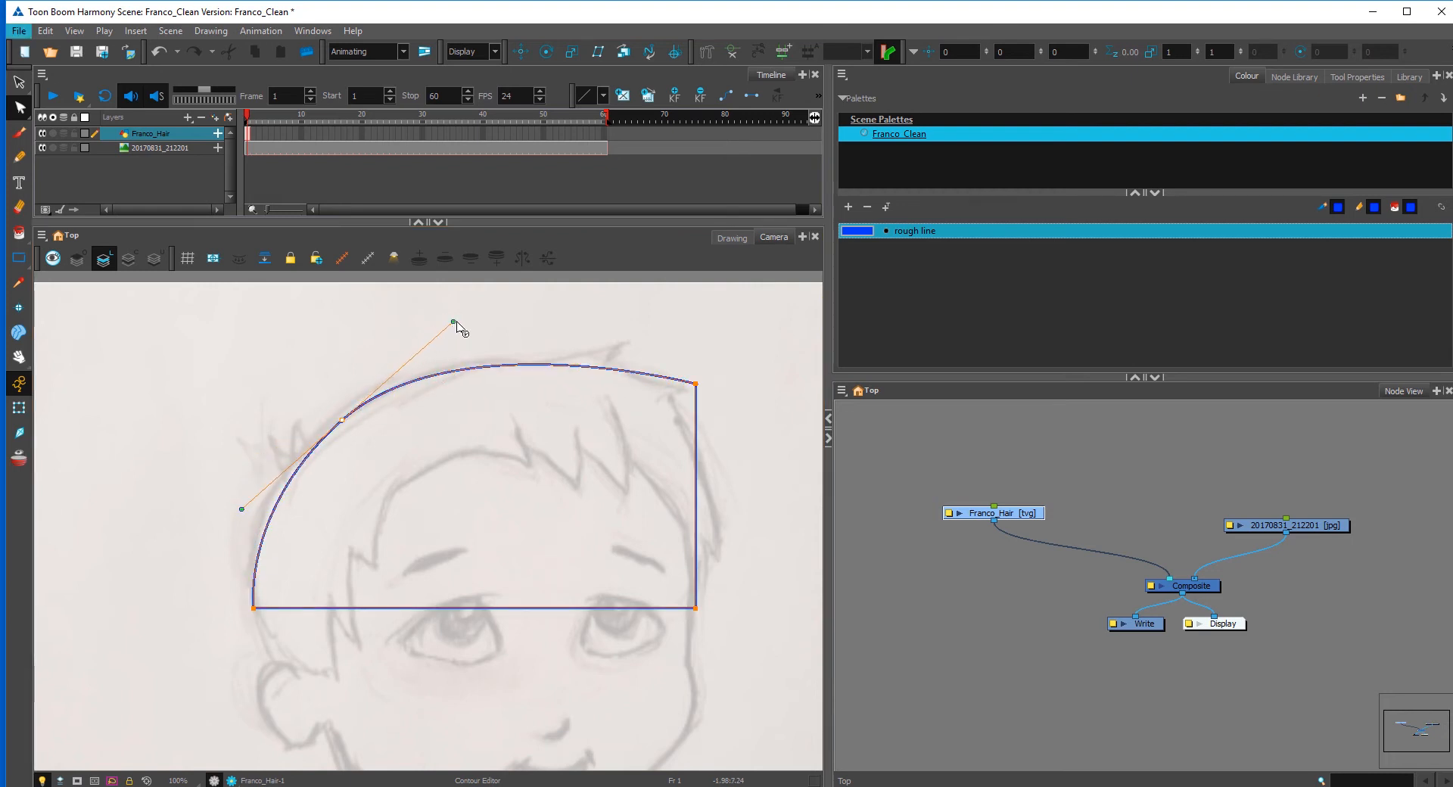
{"action": "mouse_move", "coordinate": [454, 324]}
{"action": "left_mouse_down"}
{"action": "mouse_move", "coordinate": [474, 434]}
{"action": "mouse_move", "coordinate": [465, 321]}
{"action": "left_mouse_up"}
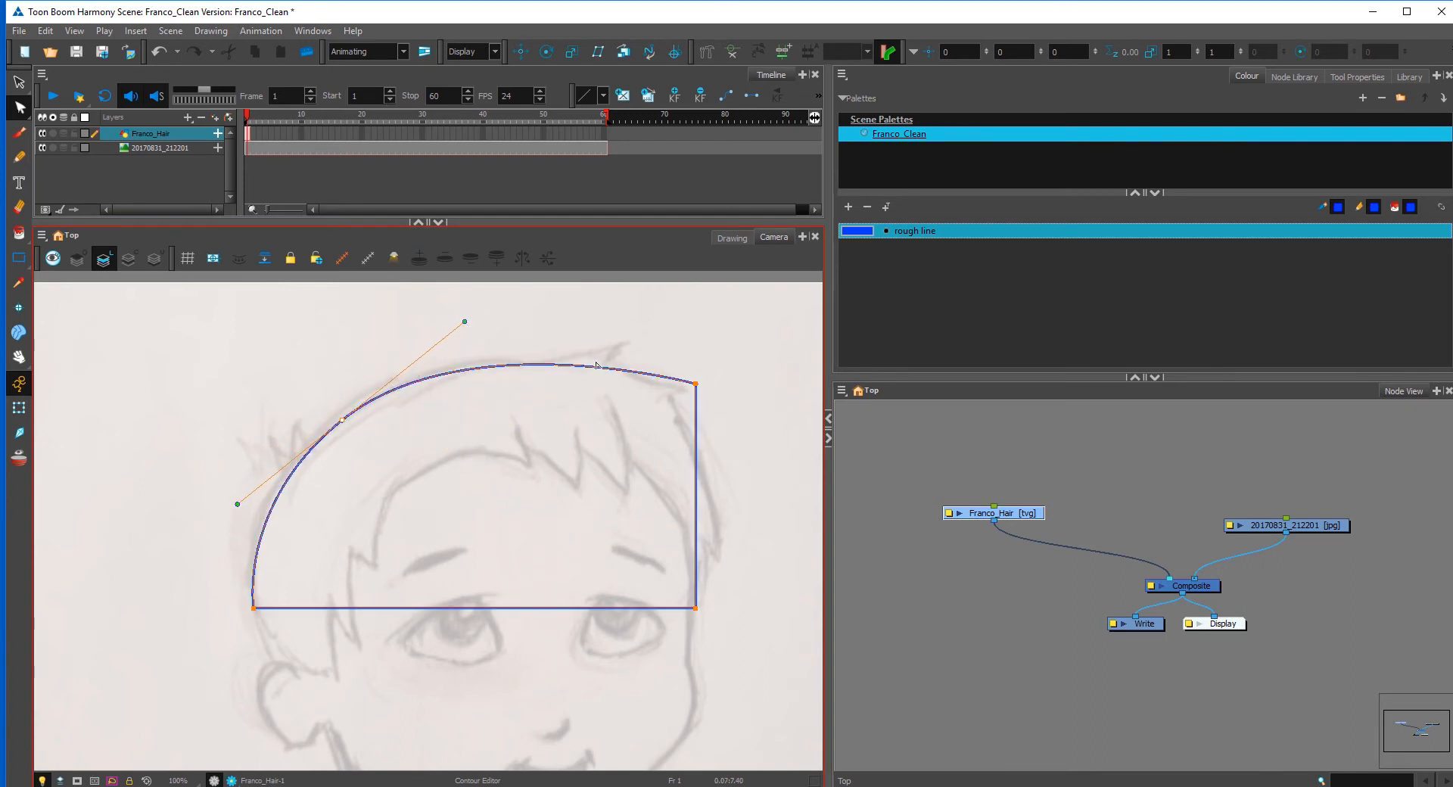
Step: Add contour points to form two pointed hair tufts at the upper right and curve the right side along the sketch
{"action": "left_click", "coordinate": [539, 366], "text": "ctrl"}
{"action": "mouse_move", "coordinate": [603, 371]}
{"action": "left_mouse_down"}
{"action": "mouse_move", "coordinate": [618, 350]}
{"action": "mouse_move", "coordinate": [606, 370]}
{"action": "left_mouse_up"}
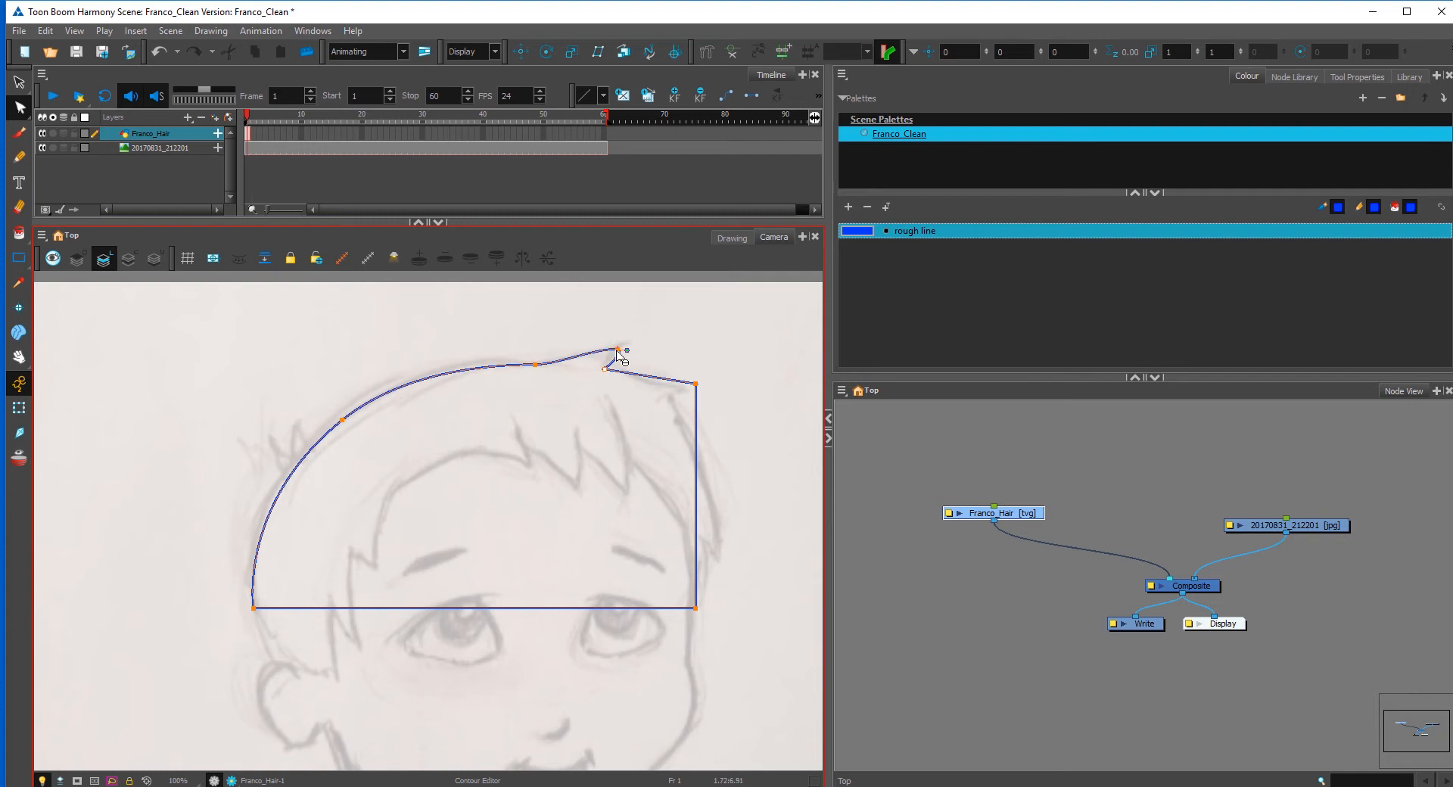
{"action": "left_click", "coordinate": [618, 350]}
{"action": "left_click_drag", "start_coordinate": [558, 364], "coordinate": [562, 355]}
{"action": "left_click", "coordinate": [606, 371]}
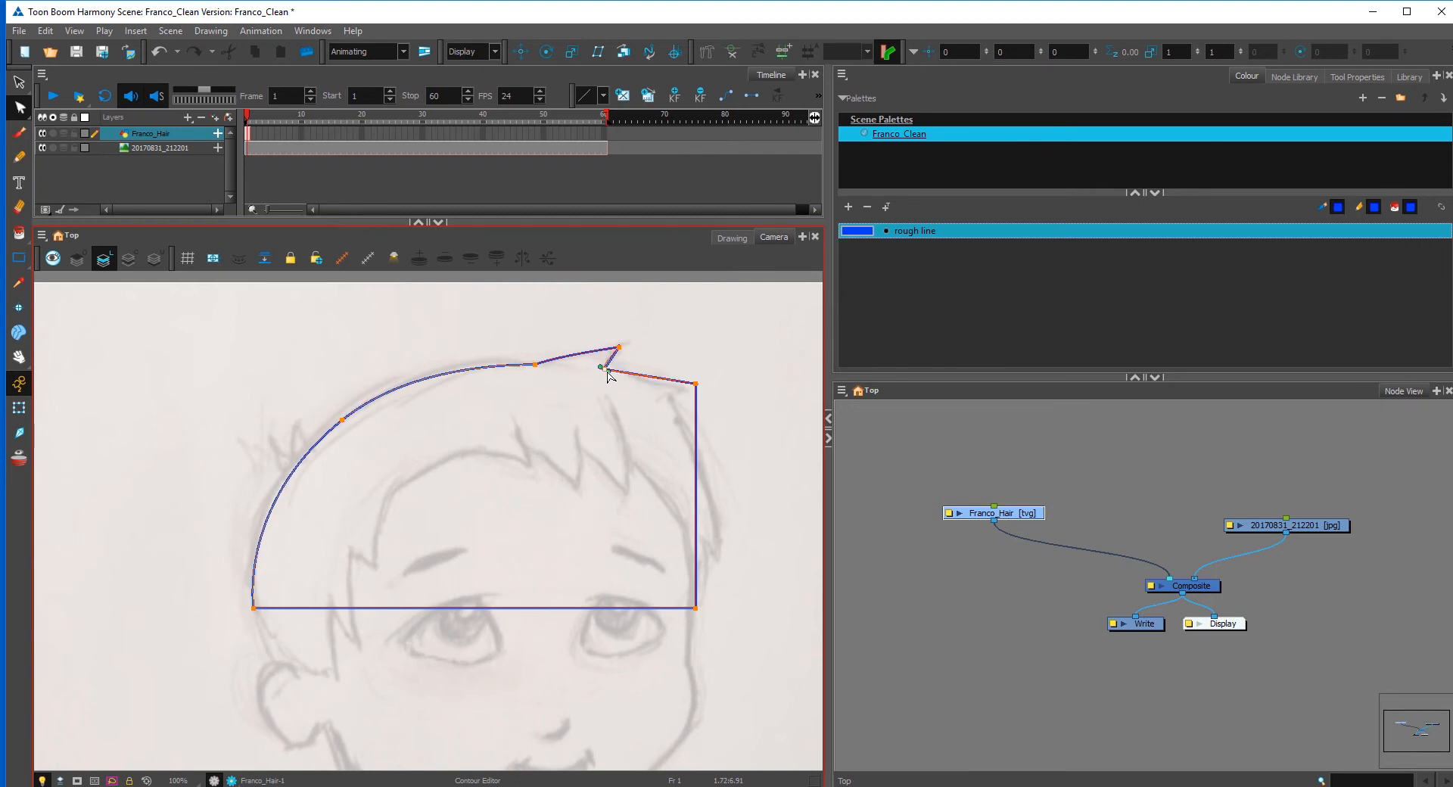
{"action": "left_click_drag", "start_coordinate": [614, 371], "coordinate": [599, 369]}
{"action": "left_click_drag", "start_coordinate": [696, 383], "coordinate": [694, 422]}
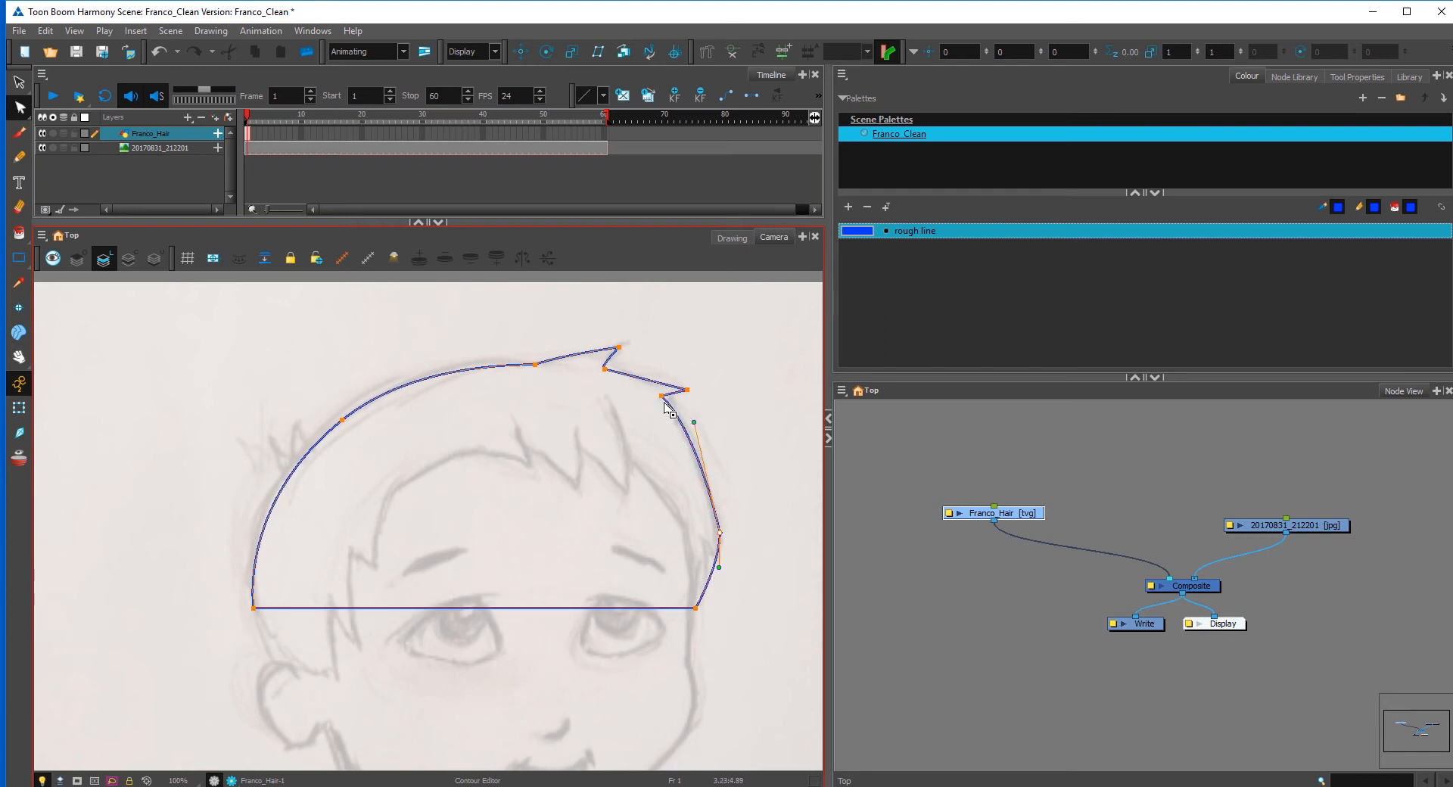
{"action": "left_click", "coordinate": [695, 413]}
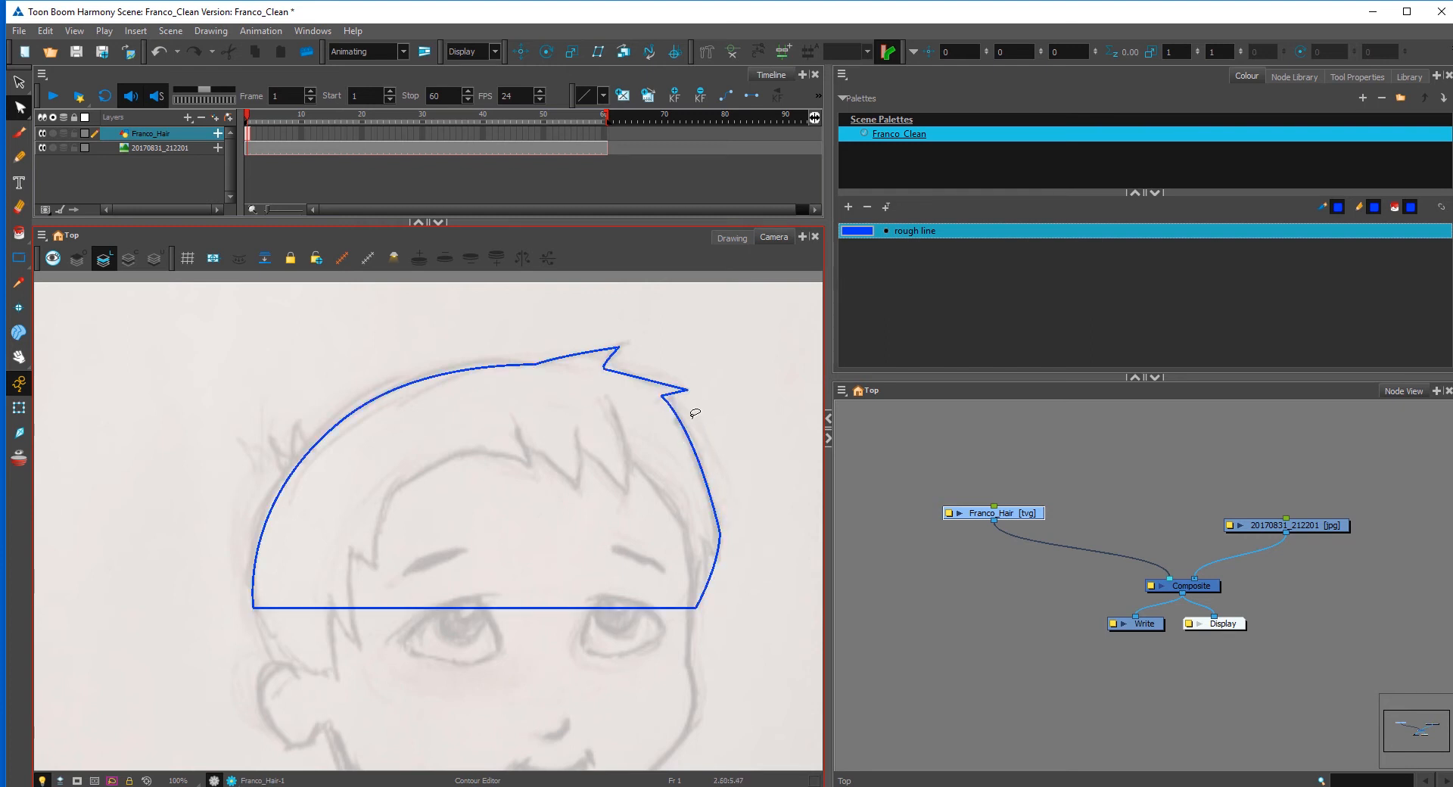
Step: Add contour points low on the right side of the hair shape to form a small pointed tuft
{"action": "left_click", "coordinate": [714, 568]}
{"action": "left_click", "coordinate": [712, 573], "text": "ctrl"}
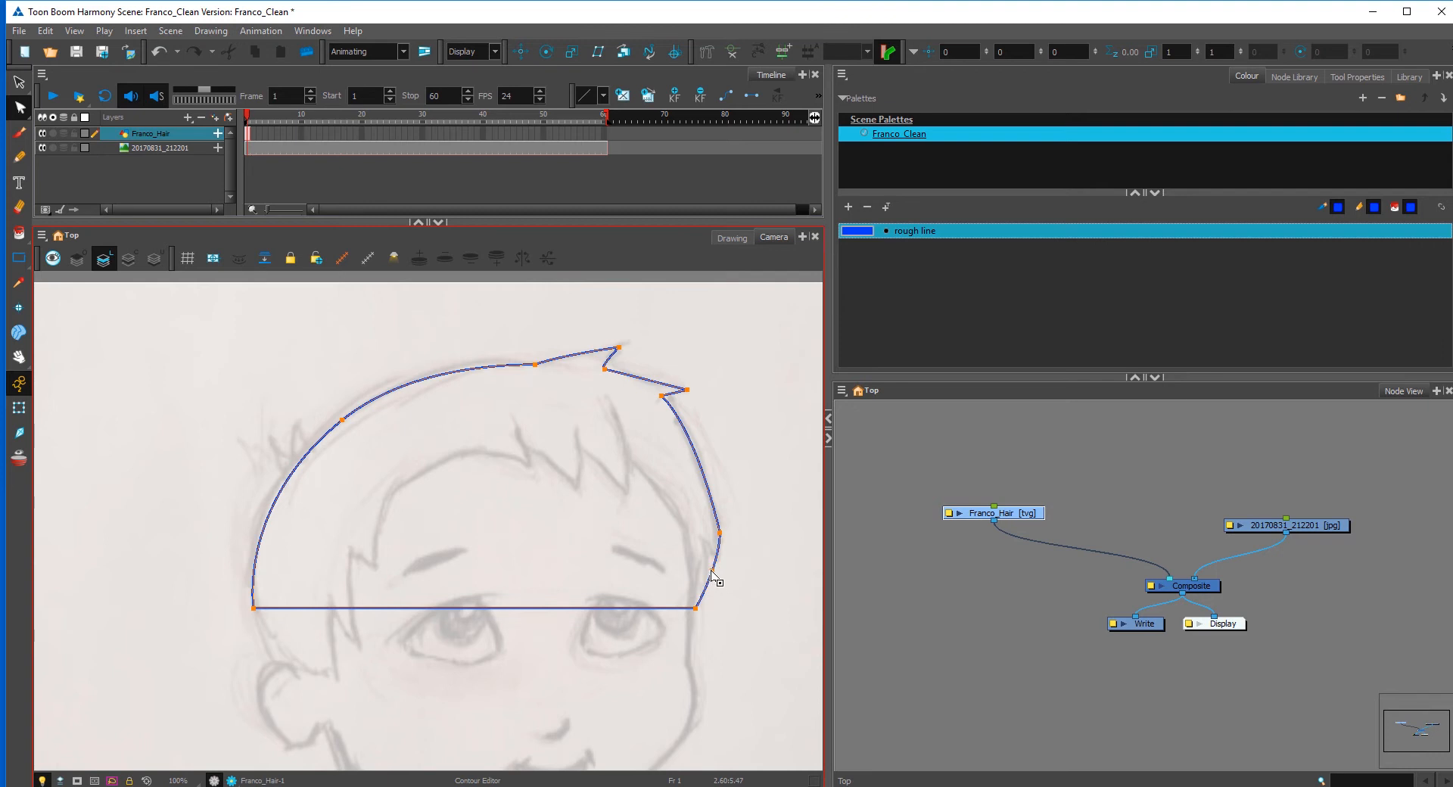
{"action": "mouse_move", "coordinate": [712, 573]}
{"action": "left_mouse_down"}
{"action": "mouse_move", "coordinate": [706, 545]}
{"action": "mouse_move", "coordinate": [717, 561]}
{"action": "mouse_move", "coordinate": [705, 579]}
{"action": "left_mouse_up"}
{"action": "left_click", "coordinate": [714, 539], "text": "ctrl"}
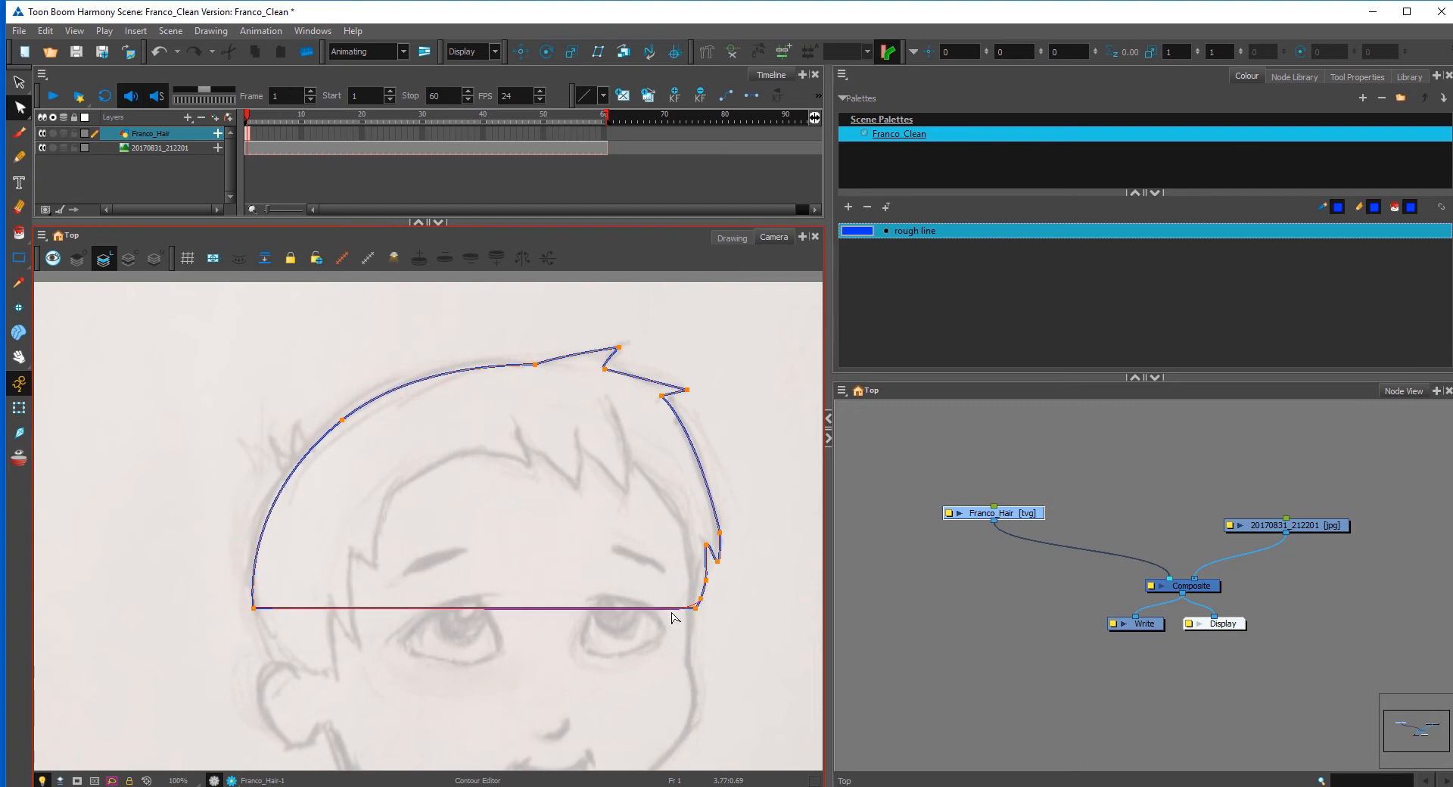
Step: Add contour points along the bottom edge and pull them down into a smooth curve running from the ear across the face
{"action": "left_click_drag", "start_coordinate": [369, 609], "coordinate": [491, 651]}
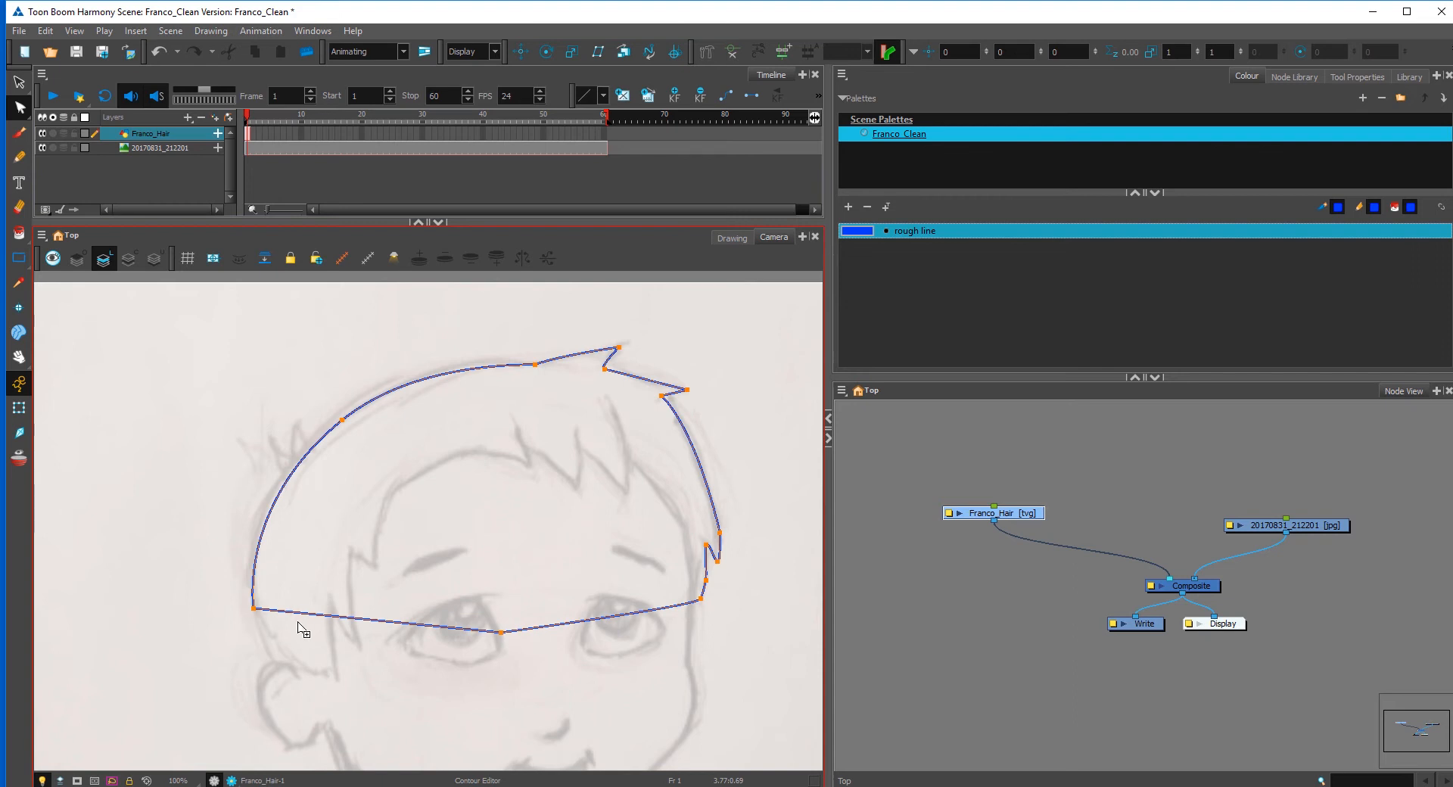
{"action": "left_click_drag", "start_coordinate": [299, 615], "coordinate": [256, 641]}
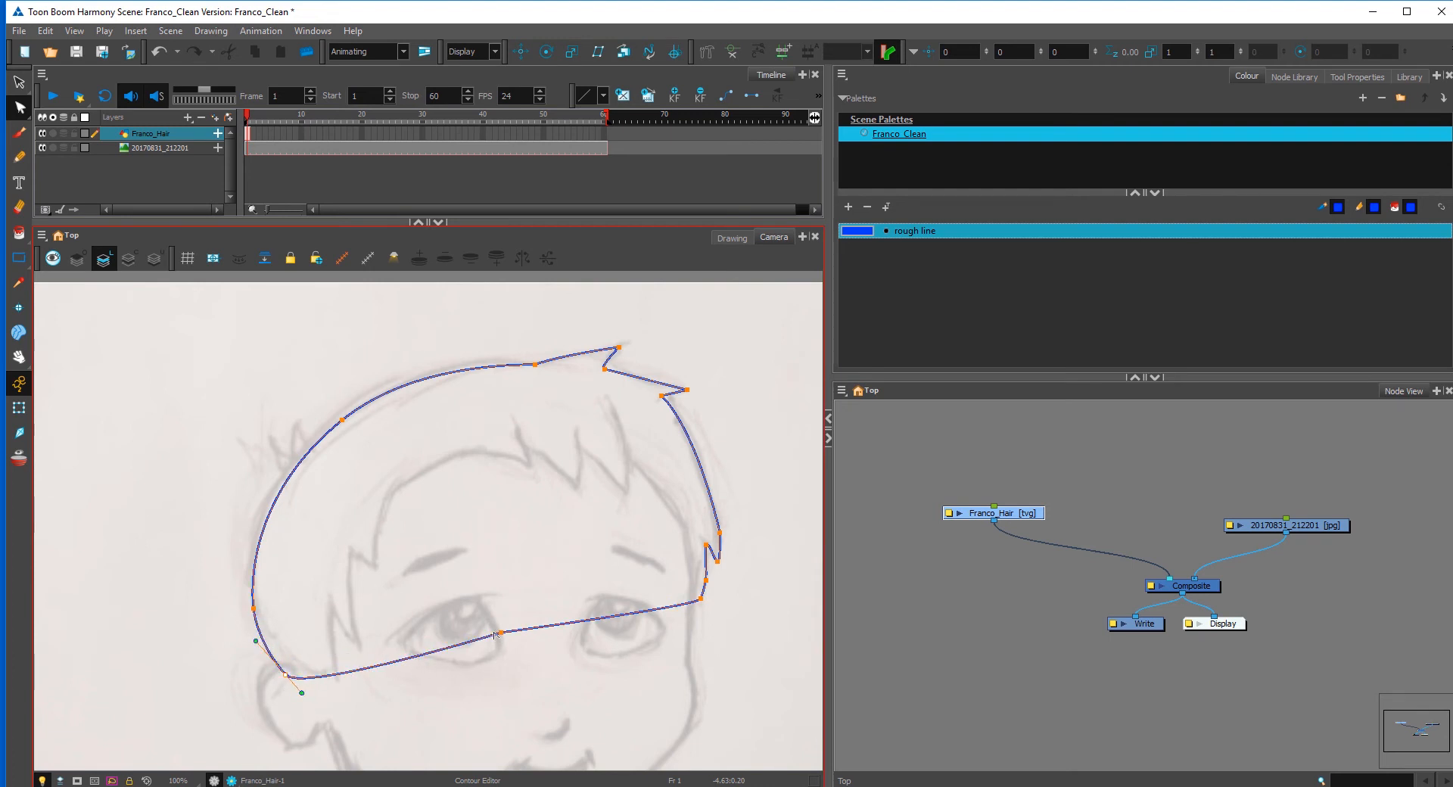
{"action": "left_click_drag", "start_coordinate": [498, 634], "coordinate": [662, 708]}
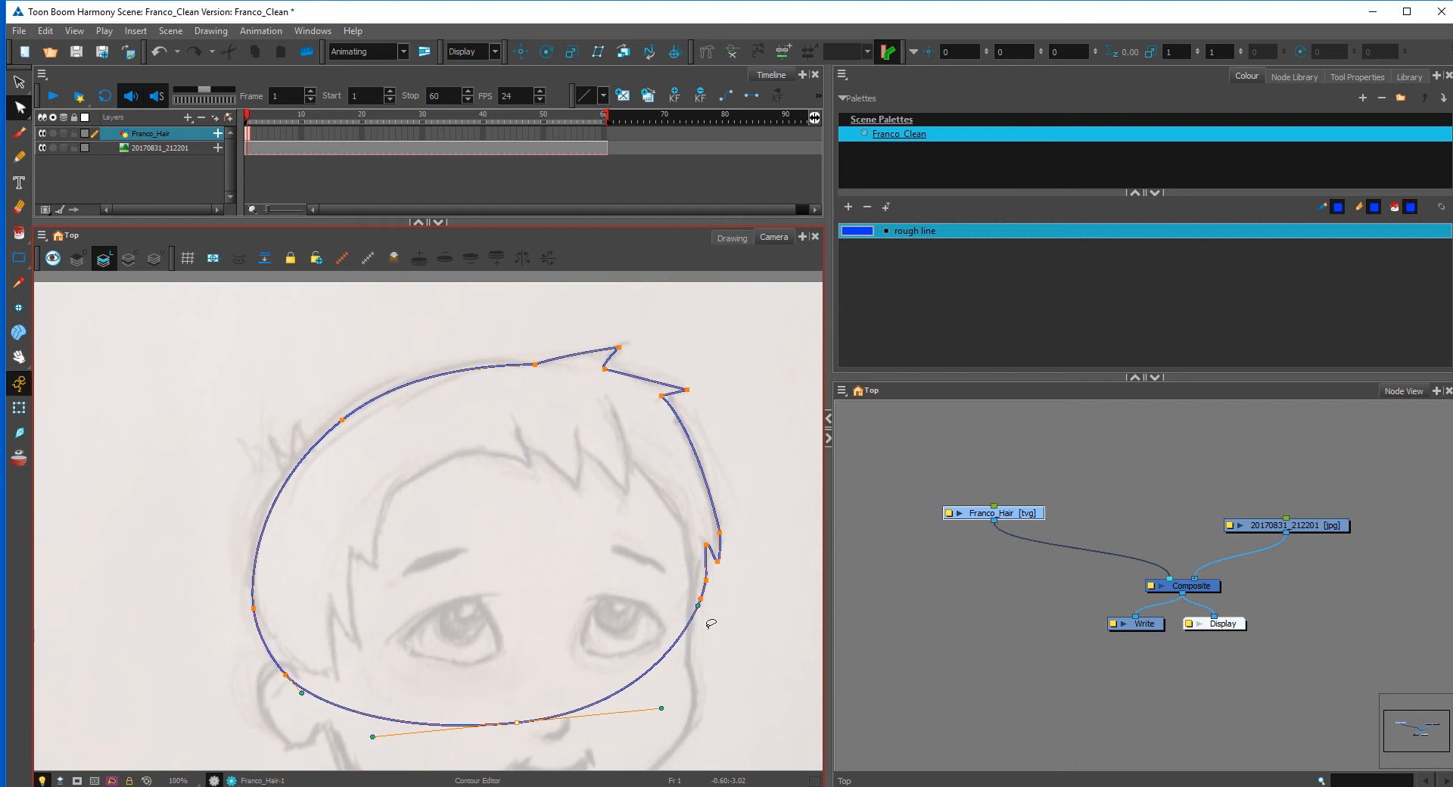
{"action": "left_click", "coordinate": [725, 669]}
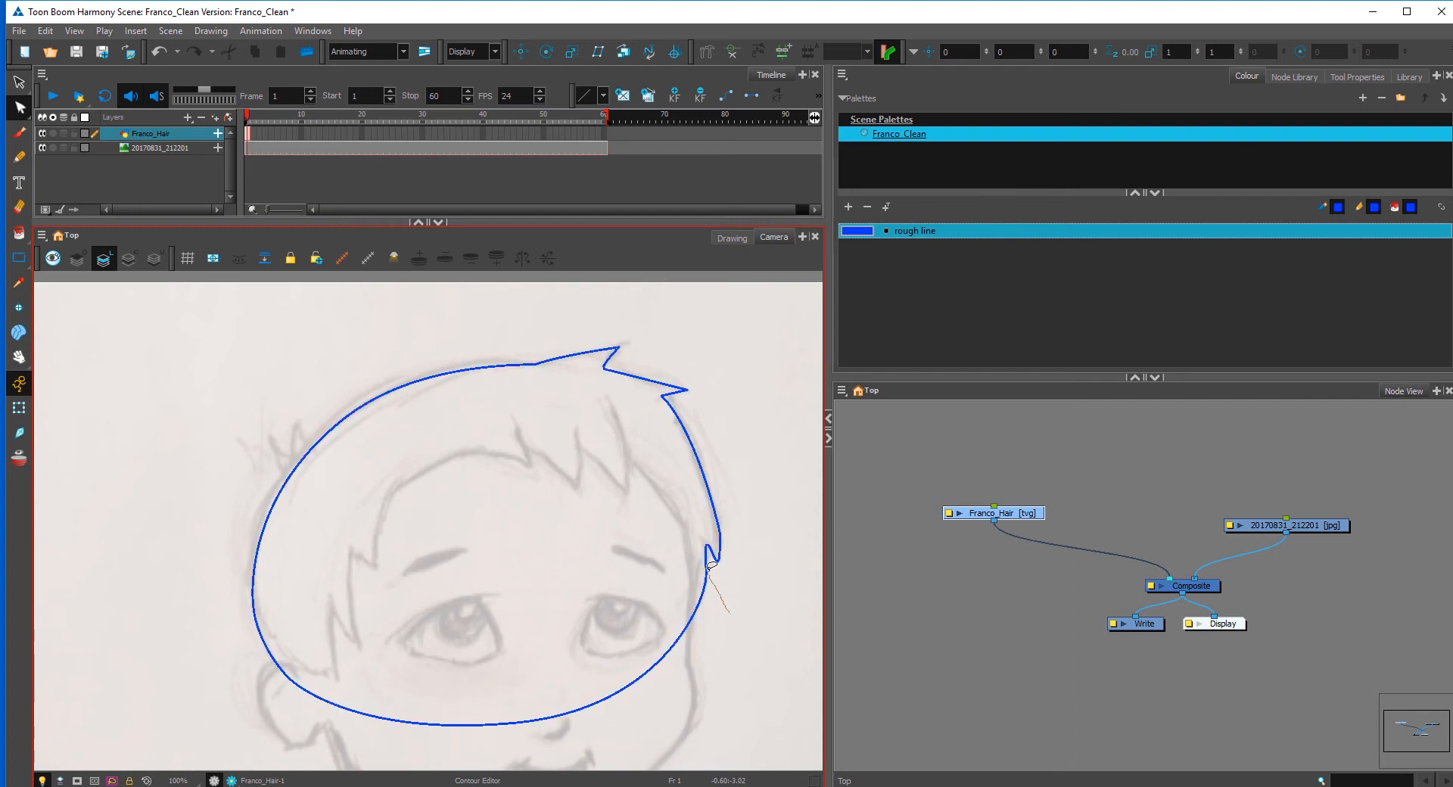
Step: Refine the points and curve handles of the small tuft on the right side of the hair outline
{"action": "left_click_drag", "start_coordinate": [712, 563], "coordinate": [726, 580]}
{"action": "left_click", "coordinate": [716, 562]}
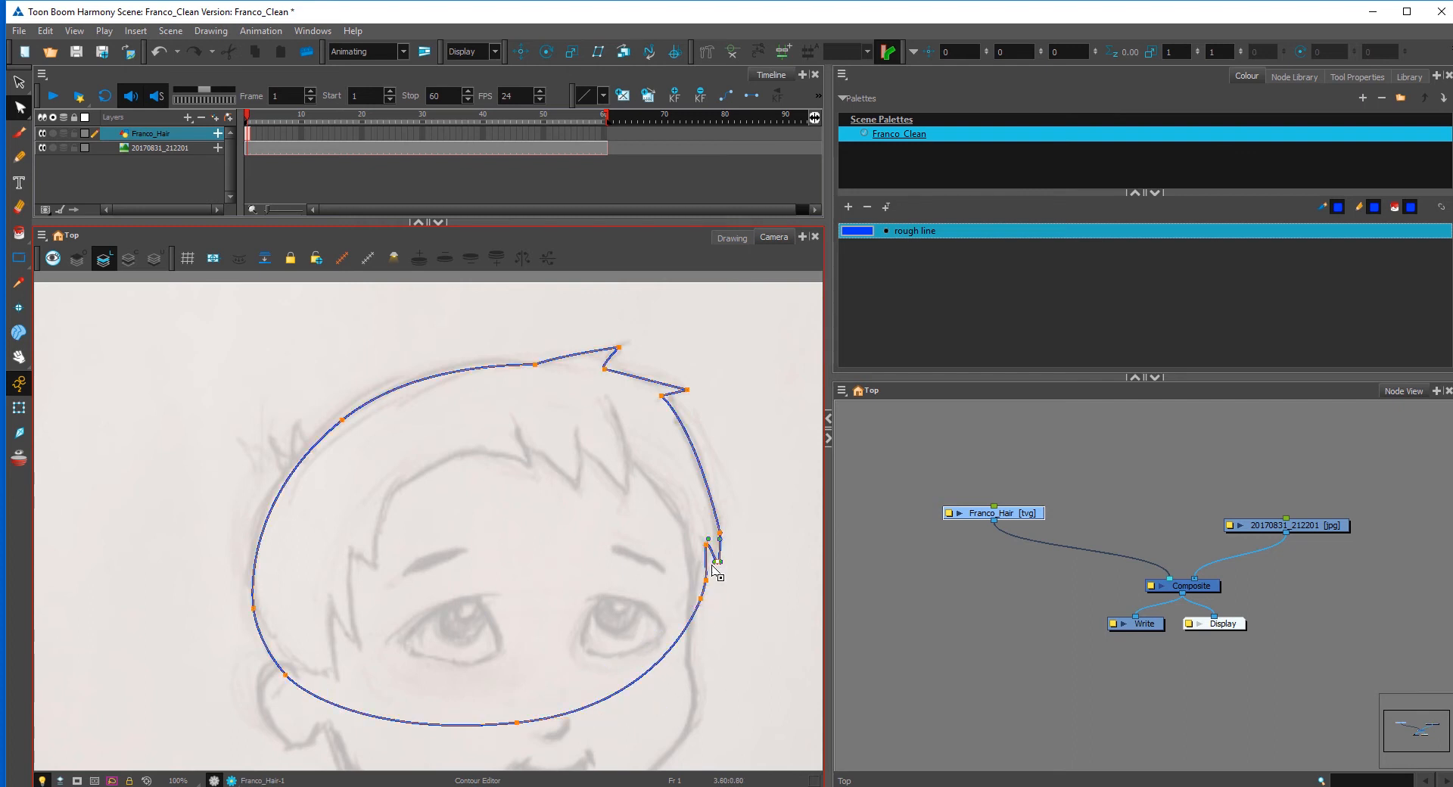
{"action": "left_click", "coordinate": [743, 560]}
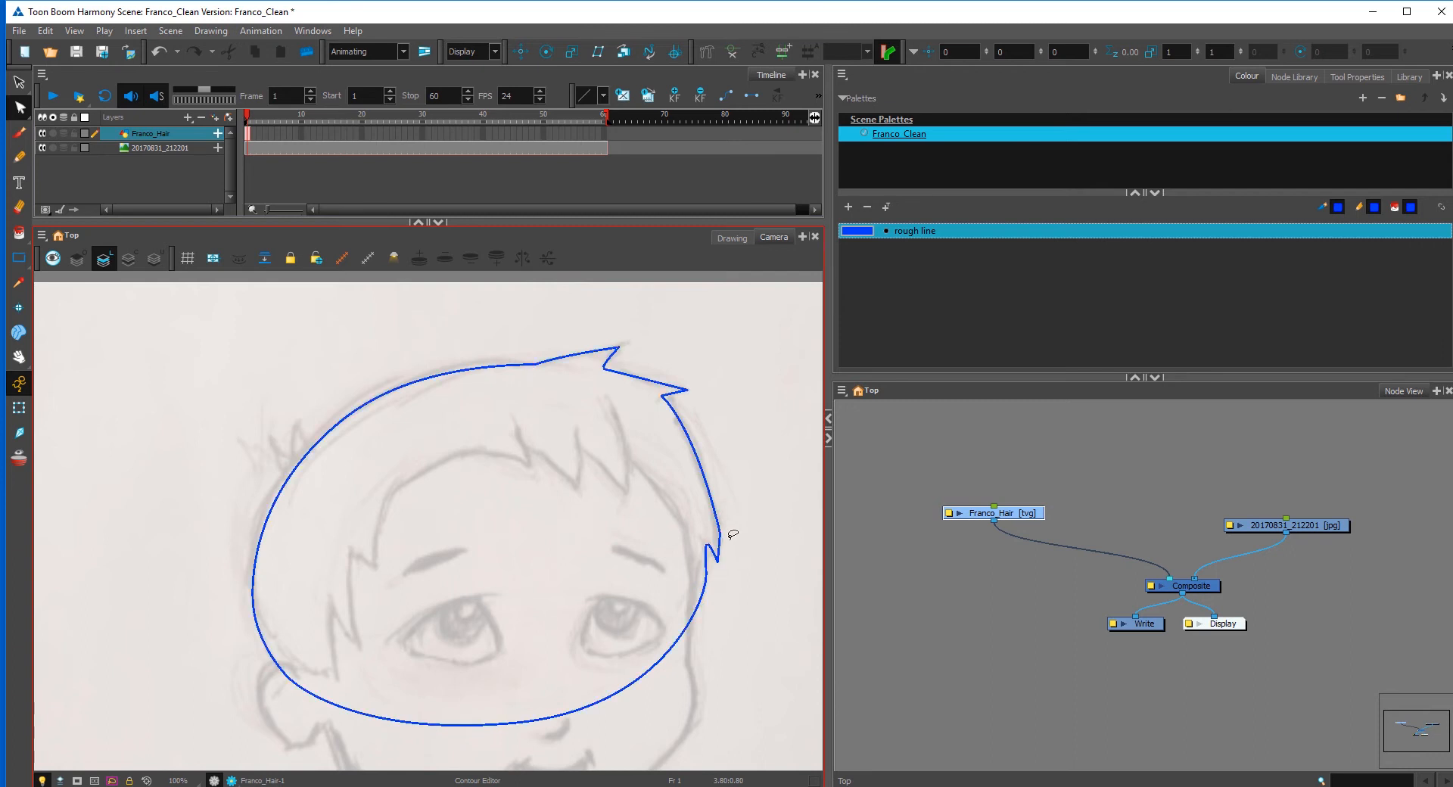
{"action": "left_click", "coordinate": [723, 535]}
{"action": "left_click", "coordinate": [721, 533]}
{"action": "left_click_drag", "start_coordinate": [723, 548], "coordinate": [743, 554]}
{"action": "left_click", "coordinate": [745, 567]}
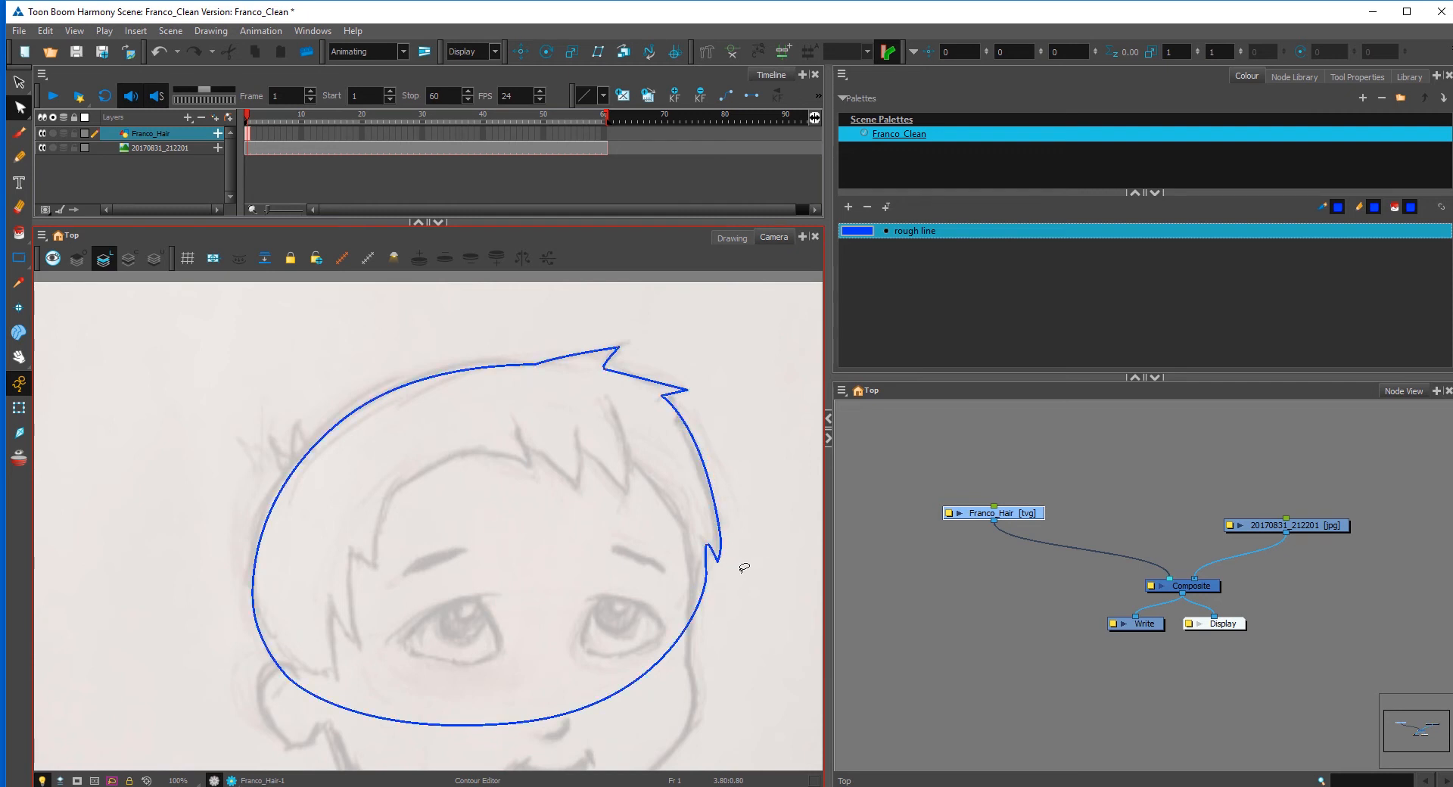
{"action": "left_click", "coordinate": [710, 538]}
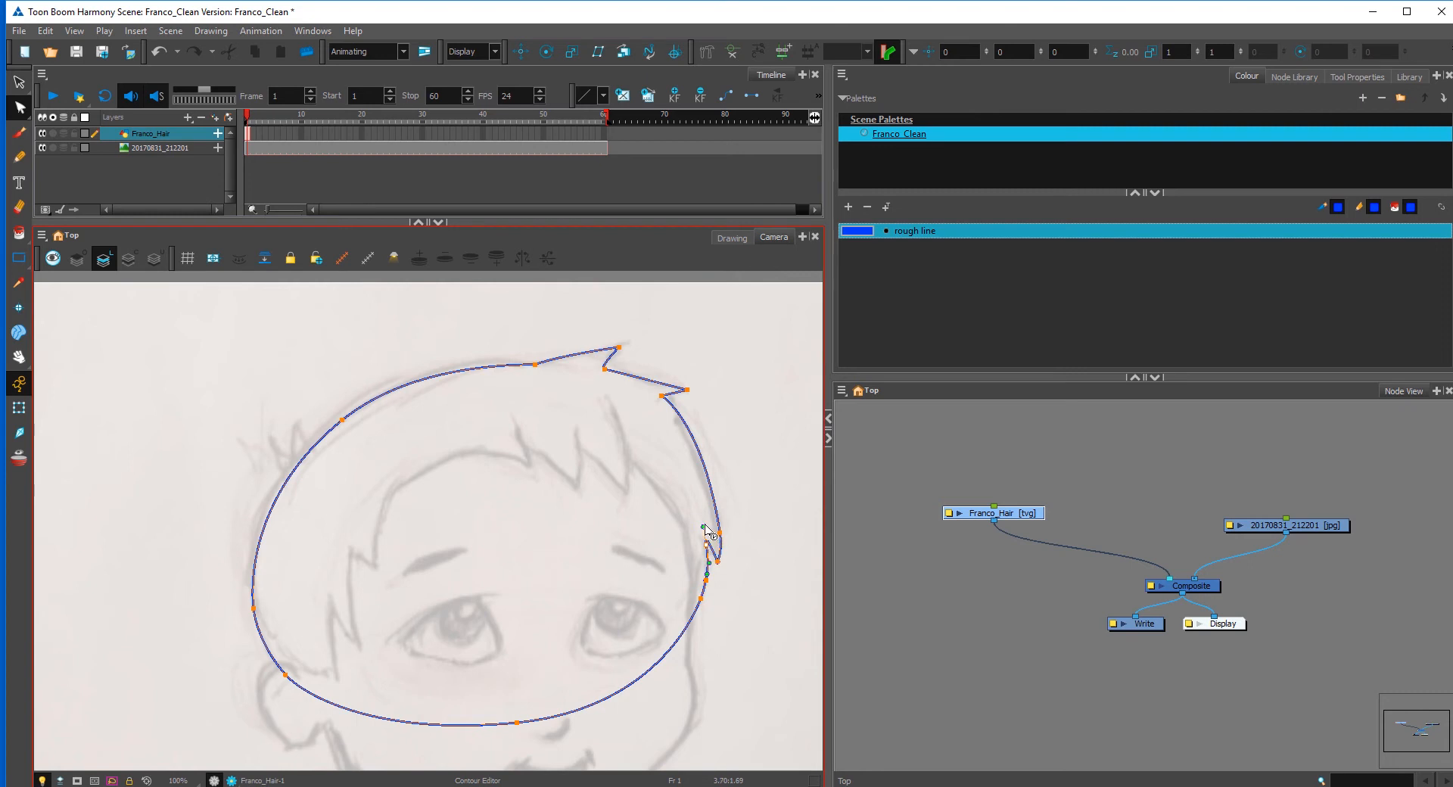
{"action": "left_click", "coordinate": [746, 539]}
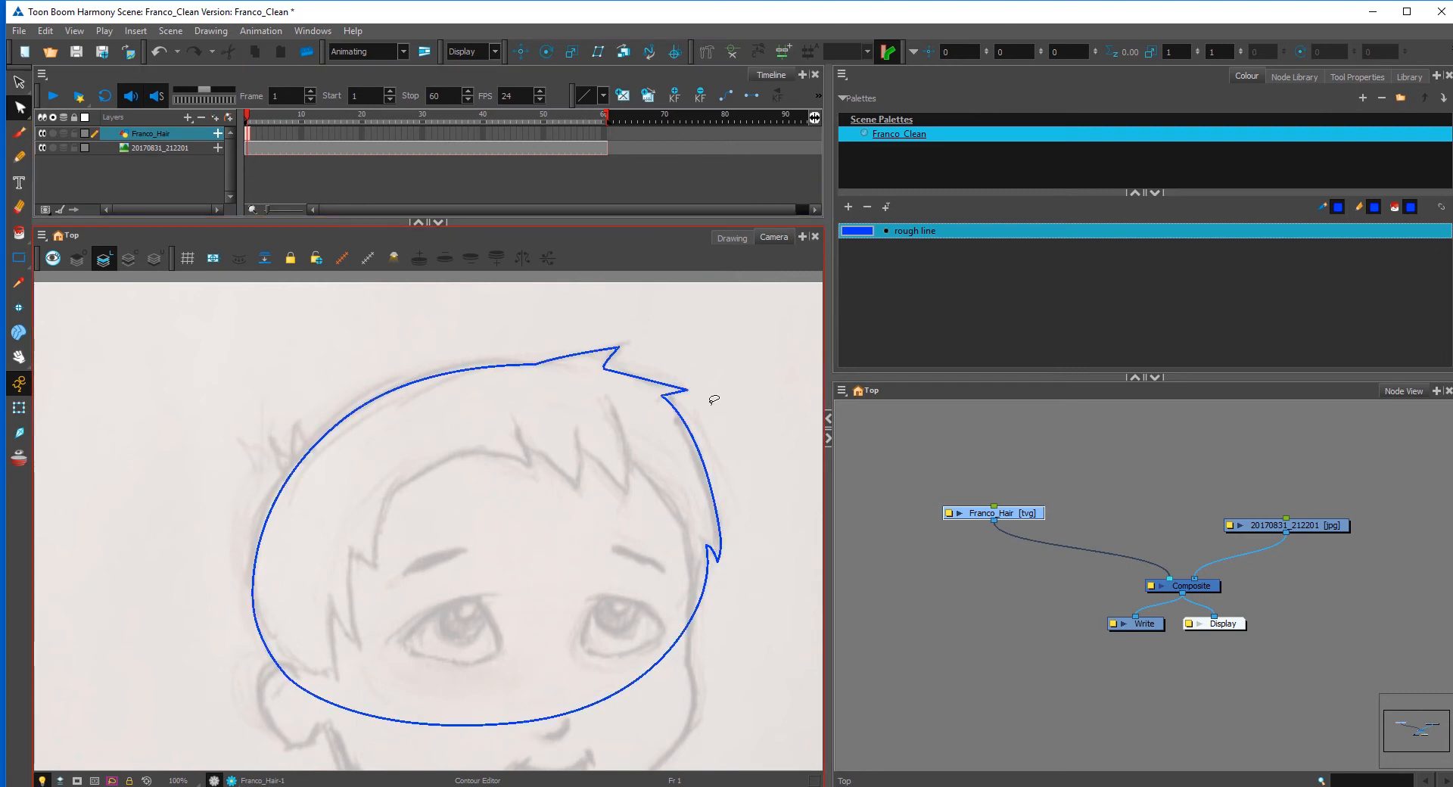
Step: Move the Franco_Hair node closer above the Composite and add a vector drawing layer named Franco_Hair_Bangs_UL
{"action": "left_click_drag", "start_coordinate": [1027, 517], "coordinate": [1138, 492]}
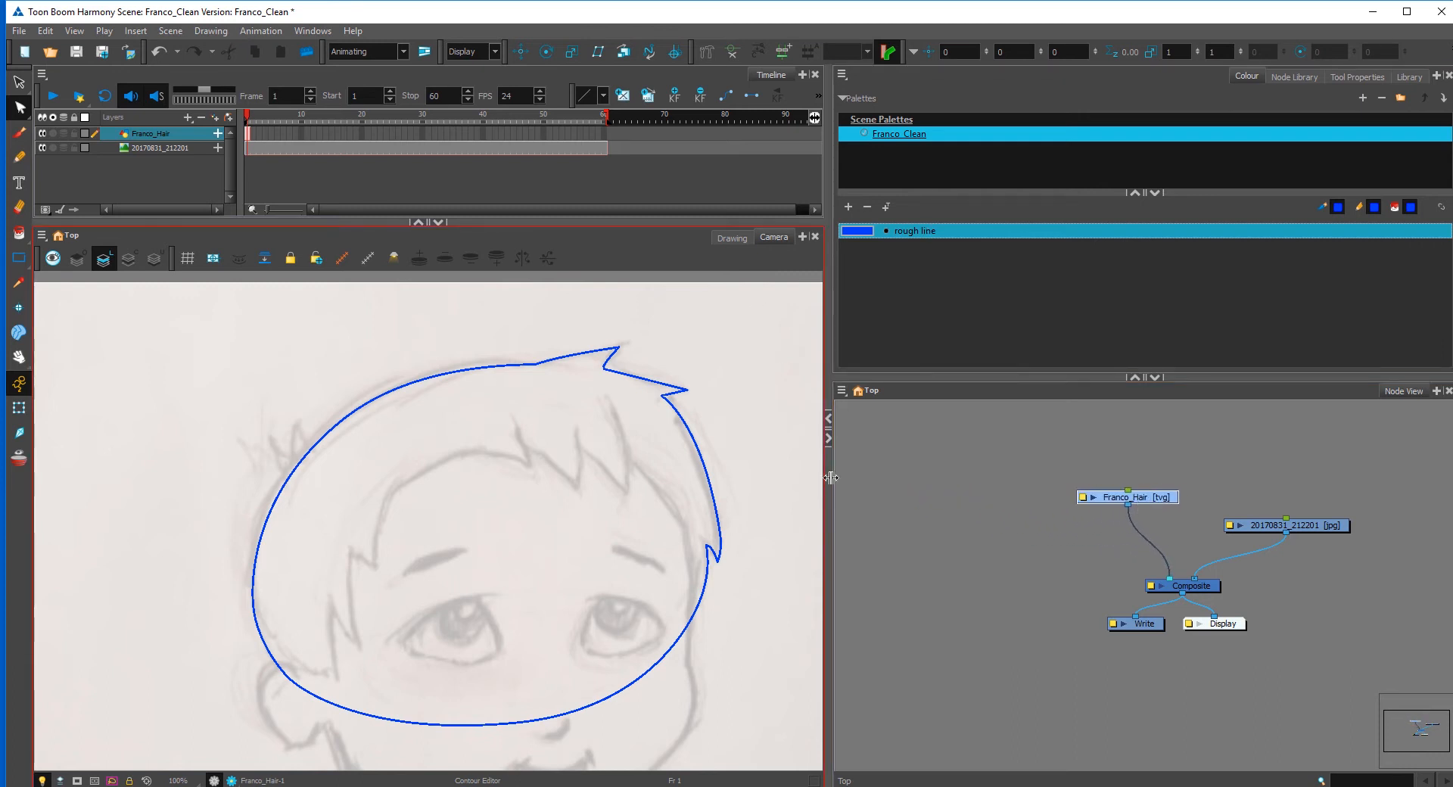
{"action": "key", "text": "space"}
{"action": "left_click_drag", "start_coordinate": [637, 631], "coordinate": [637, 572]}
{"action": "left_click", "coordinate": [1150, 552]}
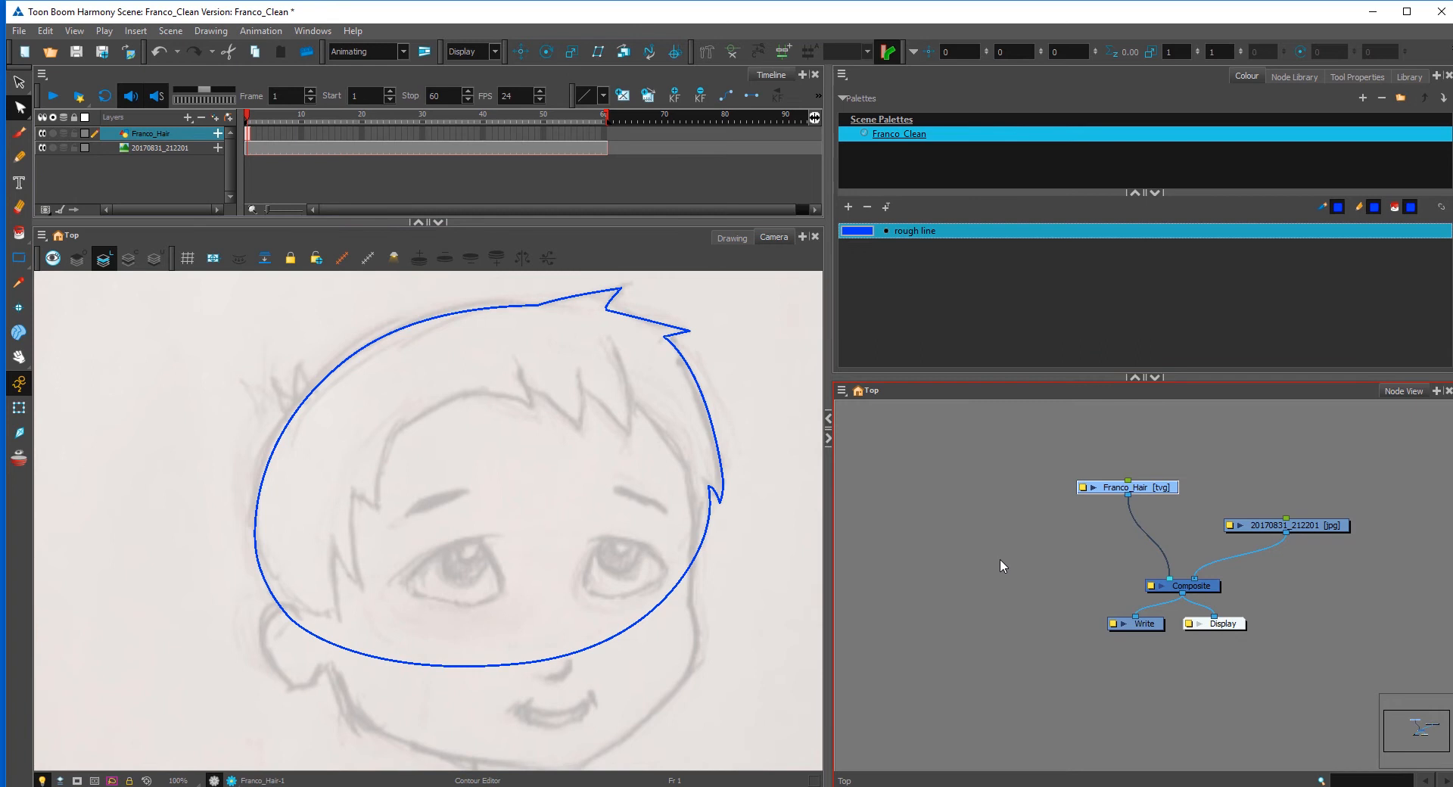
{"action": "key", "text": "ctrl+r"}
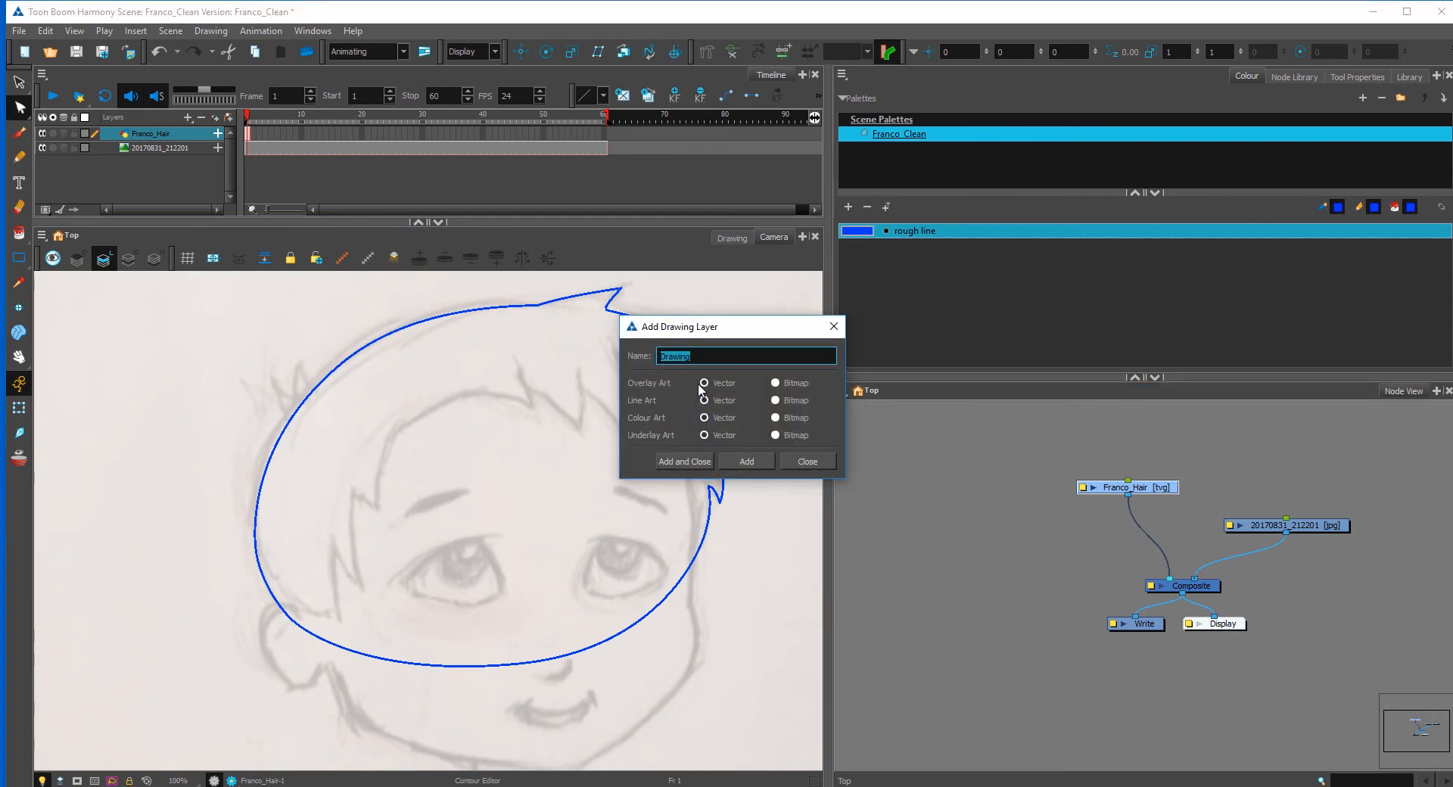
{"action": "type", "text": "Franco_Hair_Bangs_UL"}
{"action": "left_click", "coordinate": [684, 461]}
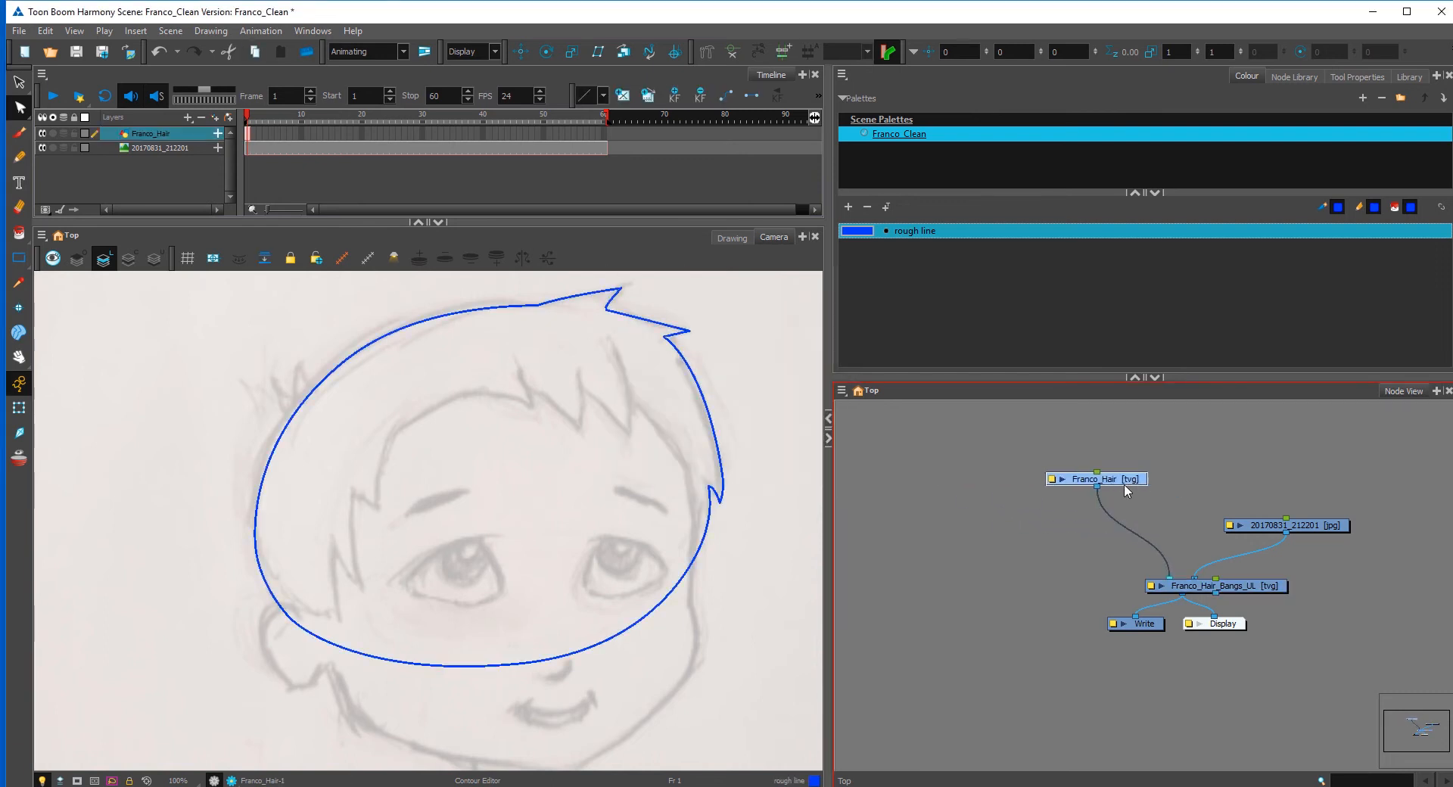
Step: Place the Franco_Hair_Bangs_UL node to the left of Franco_Hair and connect it to the Composite's leftmost input
{"action": "left_click_drag", "start_coordinate": [1125, 485], "coordinate": [1164, 484]}
{"action": "left_click_drag", "start_coordinate": [1238, 588], "coordinate": [996, 467]}
{"action": "left_click_drag", "start_coordinate": [974, 473], "coordinate": [1164, 580]}
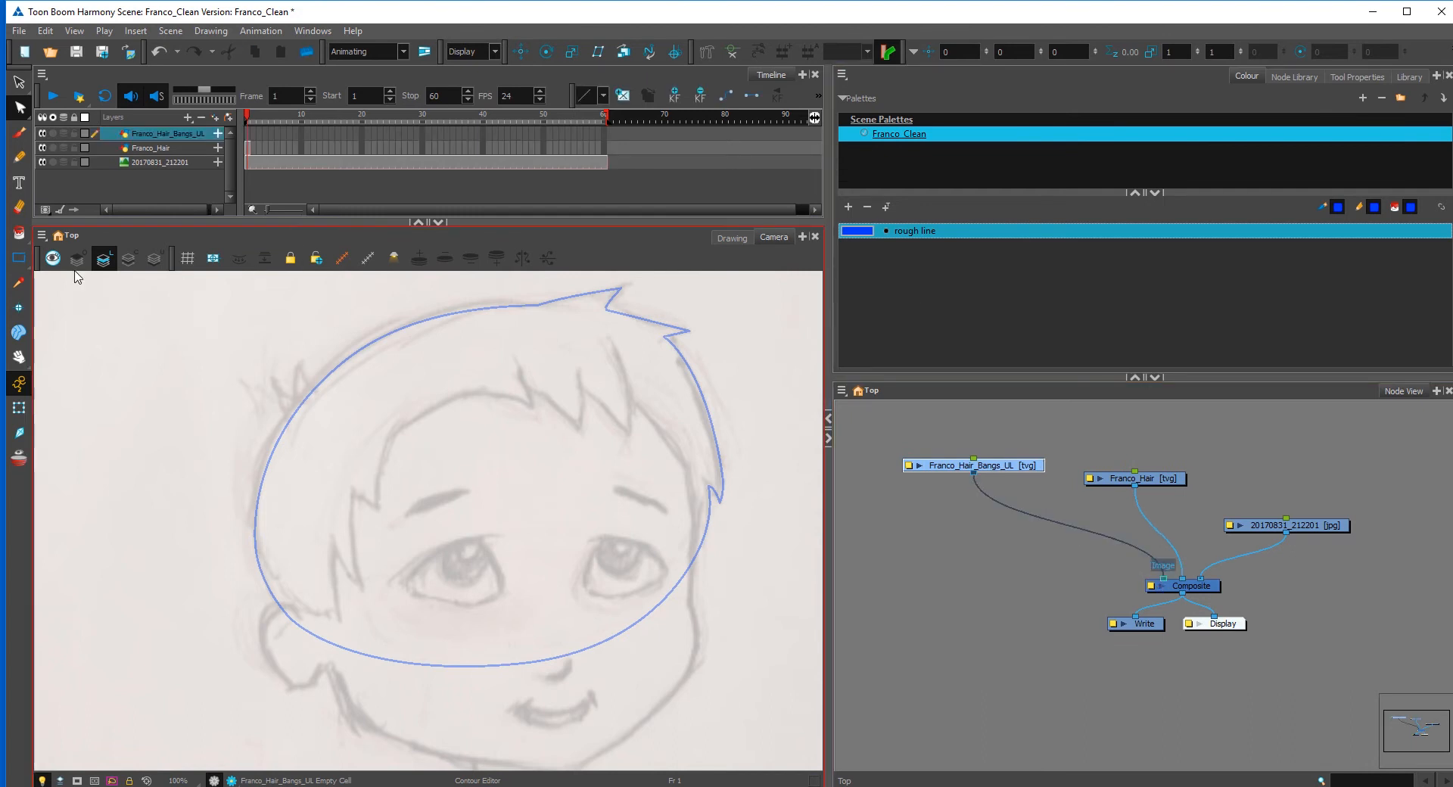
Step: Draw a rectangle across the forehead on the Franco_Hair_Bangs_UL layer and pull its two left corners outside the head with the Contour Editor
{"action": "left_click", "coordinate": [19, 258]}
{"action": "mouse_move", "coordinate": [322, 401]}
{"action": "left_mouse_down"}
{"action": "mouse_move", "coordinate": [439, 465]}
{"action": "mouse_move", "coordinate": [663, 519]}
{"action": "left_mouse_up"}
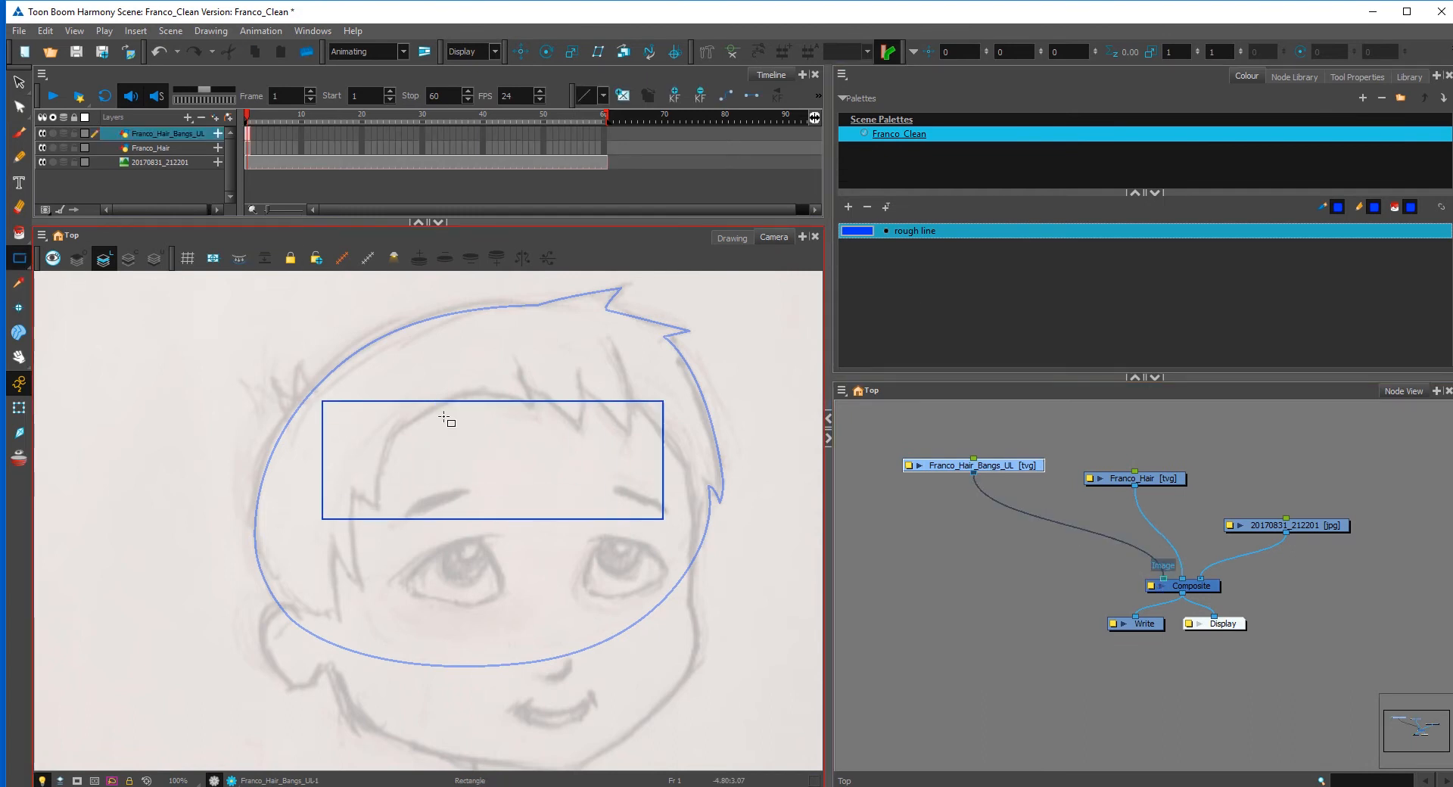
{"action": "key", "text": "alt+q"}
{"action": "left_click_drag", "start_coordinate": [323, 519], "coordinate": [236, 624]}
{"action": "left_click_drag", "start_coordinate": [322, 401], "coordinate": [214, 395]}
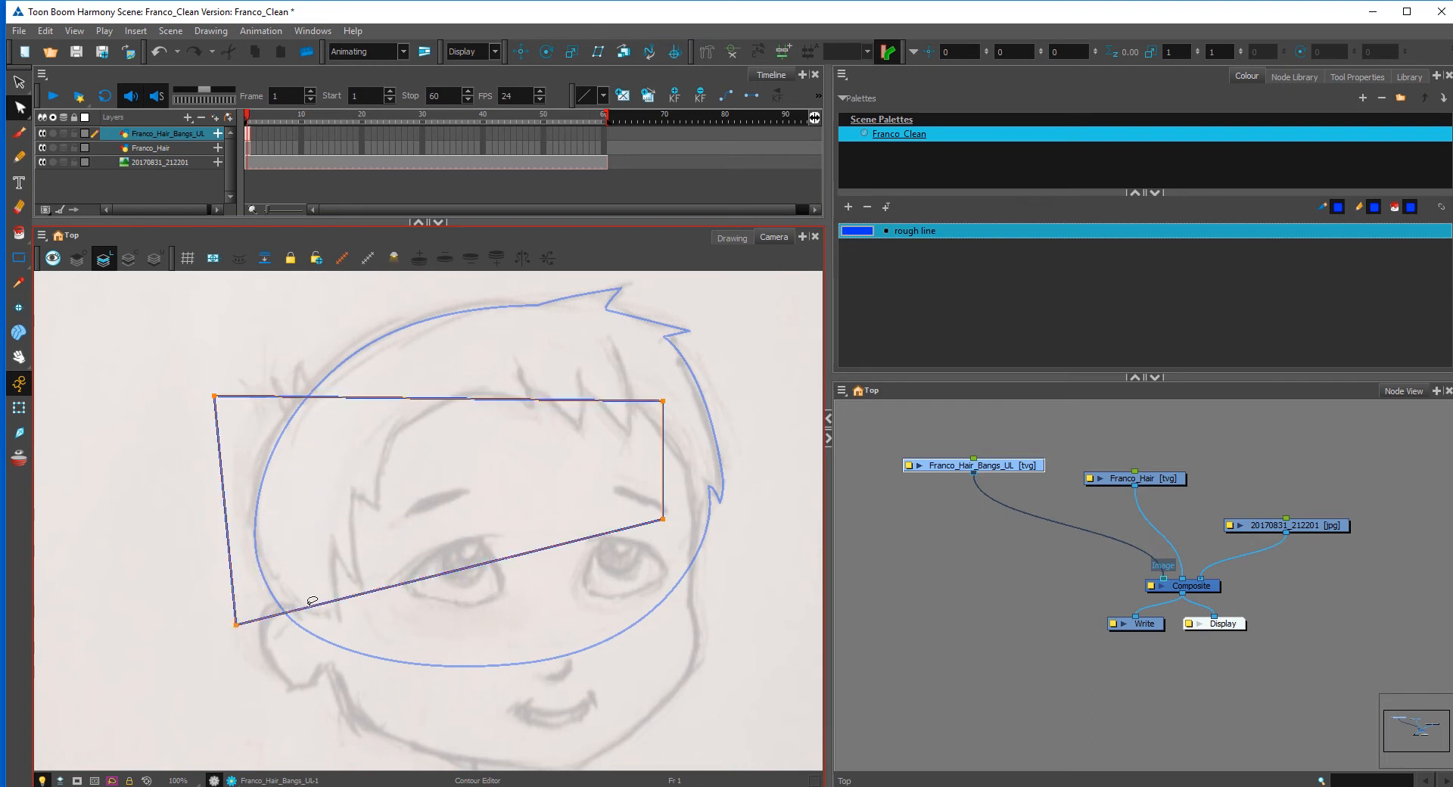
Step: Add contour points along the bangs shape's lower left edge to form the jagged hair strands down to the ear
{"action": "left_click_drag", "start_coordinate": [332, 601], "coordinate": [340, 618]}
{"action": "left_click_drag", "start_coordinate": [237, 625], "coordinate": [253, 592]}
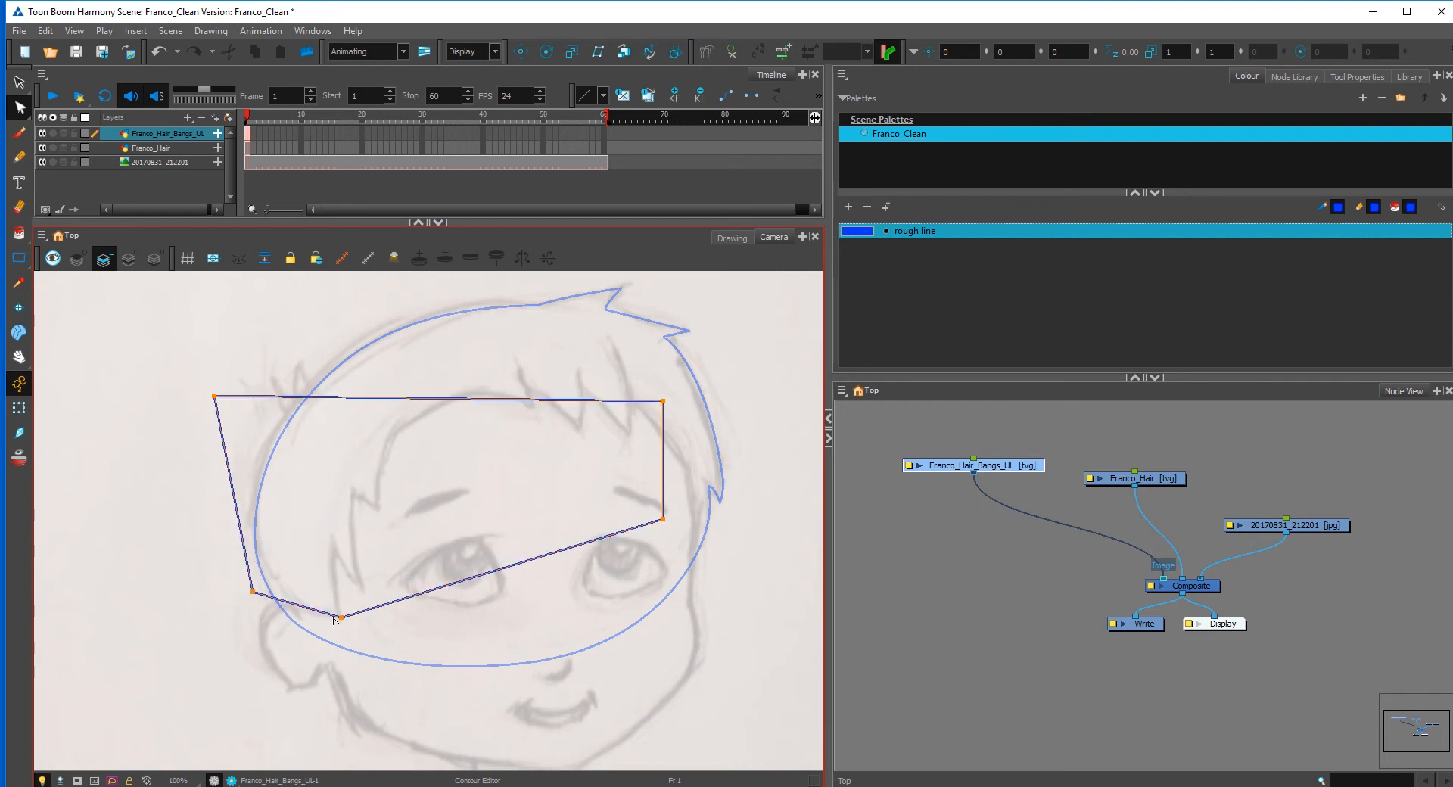
{"action": "left_click_drag", "start_coordinate": [369, 609], "coordinate": [353, 487]}
{"action": "left_click_drag", "start_coordinate": [383, 490], "coordinate": [386, 437]}
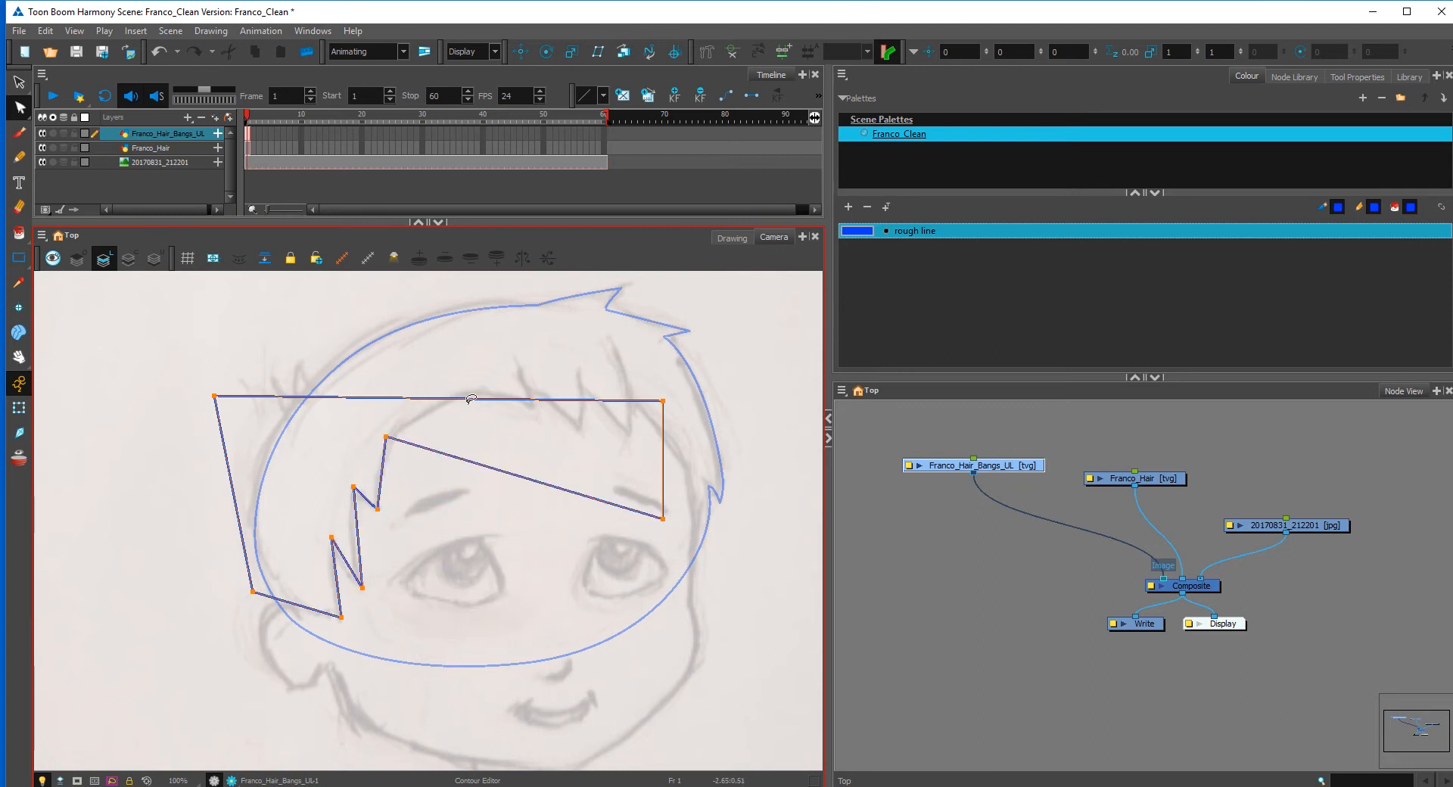
Step: Curve the top and left edges of the bangs shape along the head and pull its lower right corner outward
{"action": "left_click_drag", "start_coordinate": [467, 398], "coordinate": [616, 299]}
{"action": "left_click_drag", "start_coordinate": [663, 519], "coordinate": [752, 552]}
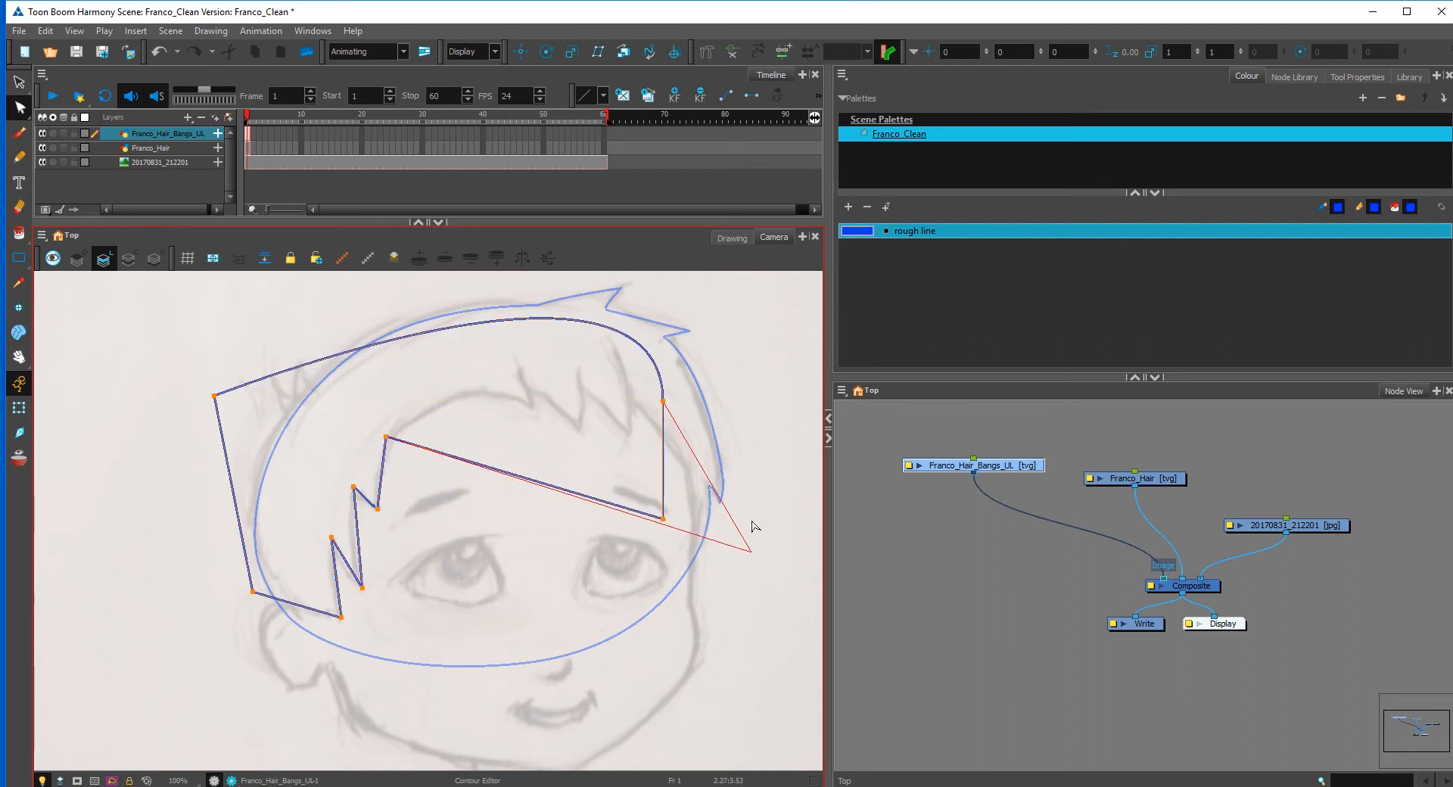
{"action": "mouse_move", "coordinate": [663, 401]}
{"action": "left_mouse_down"}
{"action": "mouse_move", "coordinate": [740, 456]}
{"action": "mouse_move", "coordinate": [687, 434]}
{"action": "mouse_move", "coordinate": [660, 394]}
{"action": "mouse_move", "coordinate": [684, 411]}
{"action": "mouse_move", "coordinate": [673, 402]}
{"action": "left_mouse_up"}
{"action": "key", "text": "ctrl+z"}
{"action": "left_click_drag", "start_coordinate": [673, 403], "coordinate": [662, 372]}
{"action": "left_click_drag", "start_coordinate": [214, 396], "coordinate": [240, 477]}
{"action": "left_click_drag", "start_coordinate": [351, 371], "coordinate": [429, 299]}
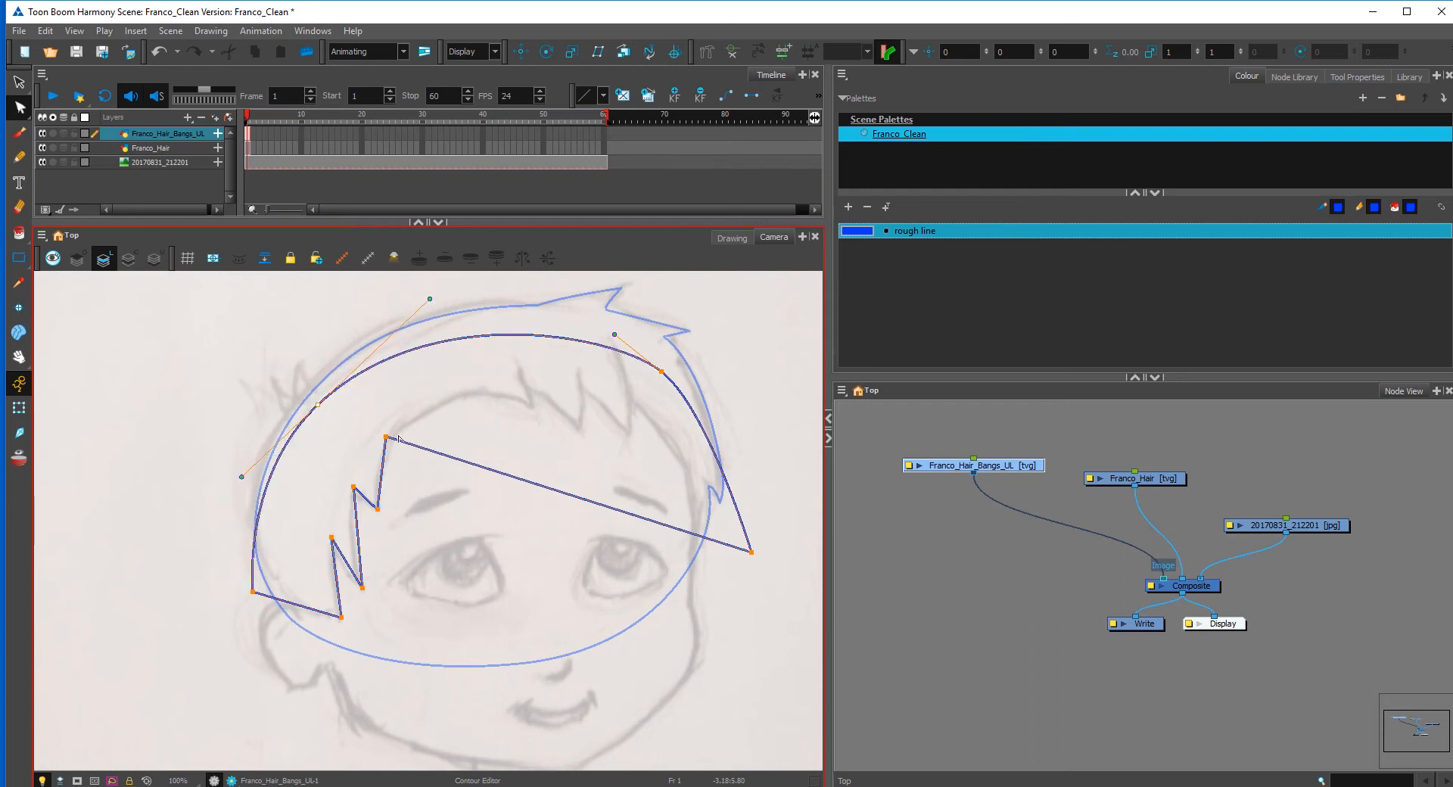
Step: Fit the bangs shape's right side inside the hair outline and bend its lower edge up along the forehead hairline
{"action": "left_click_drag", "start_coordinate": [661, 371], "coordinate": [651, 355]}
{"action": "left_click_drag", "start_coordinate": [752, 552], "coordinate": [725, 457]}
{"action": "left_click_drag", "start_coordinate": [723, 525], "coordinate": [719, 527]}
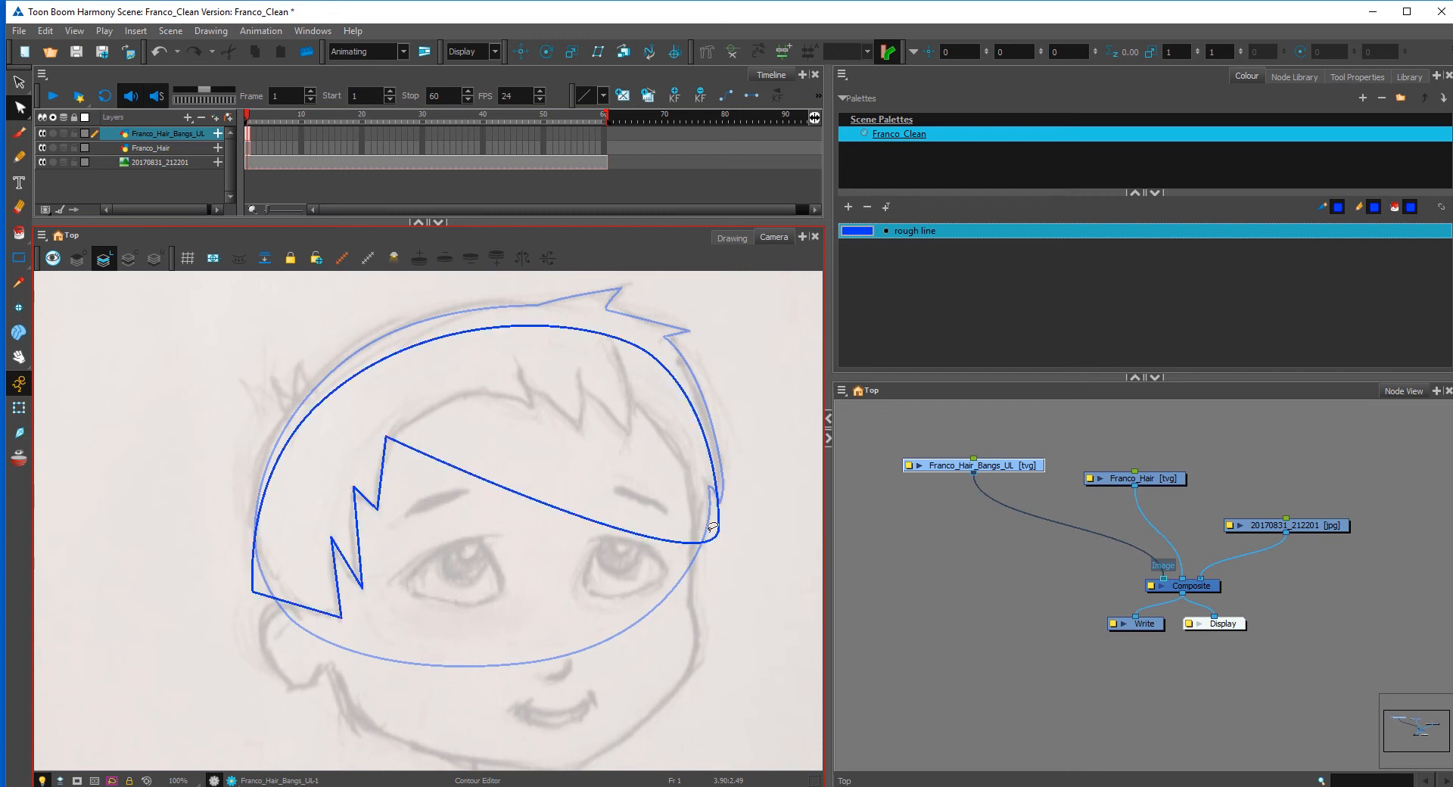
{"action": "left_click", "coordinate": [466, 472]}
{"action": "left_click_drag", "start_coordinate": [465, 474], "coordinate": [593, 384]}
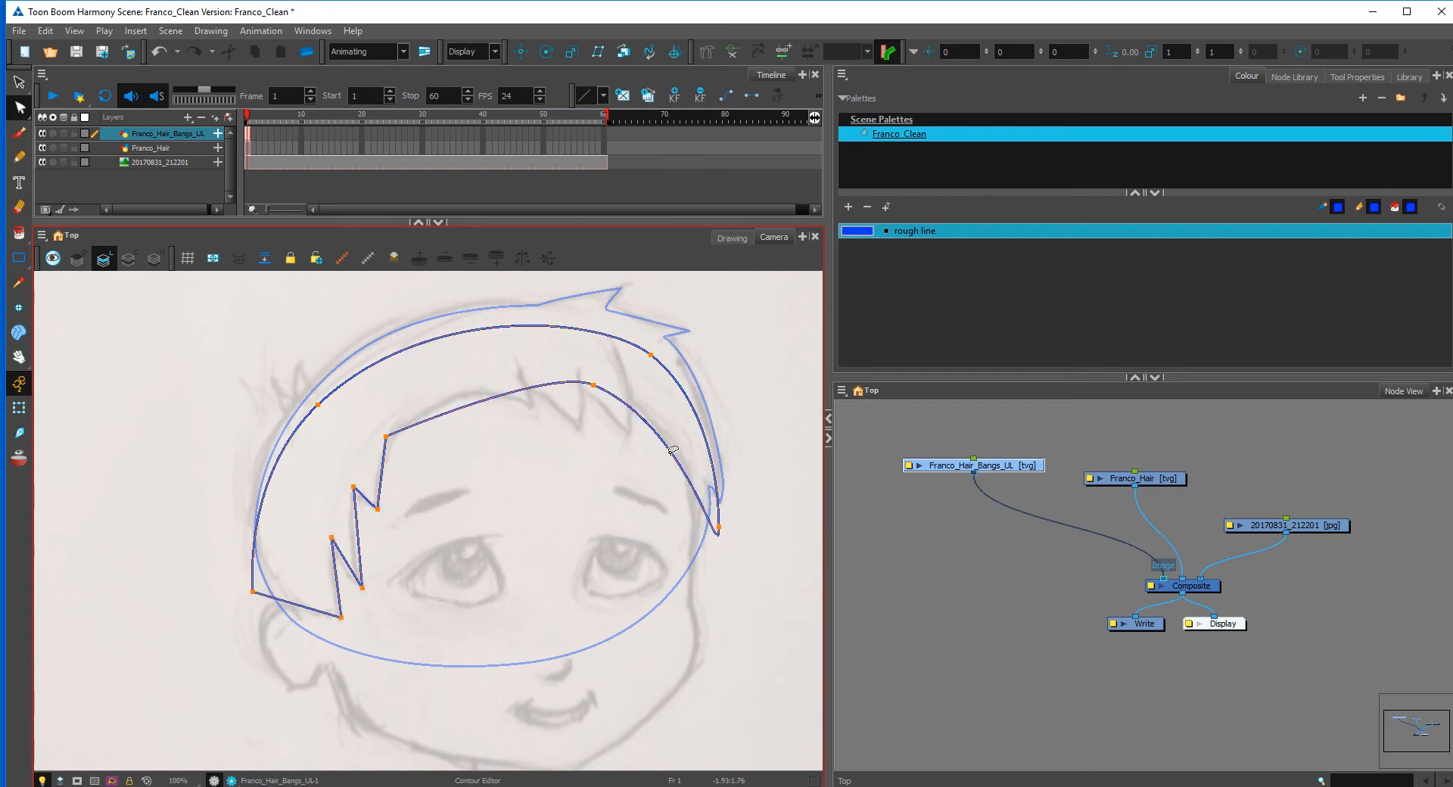
Step: Add contour points at the right end of the bangs shape and pull them down to form the right sideburn
{"action": "left_click", "coordinate": [709, 535]}
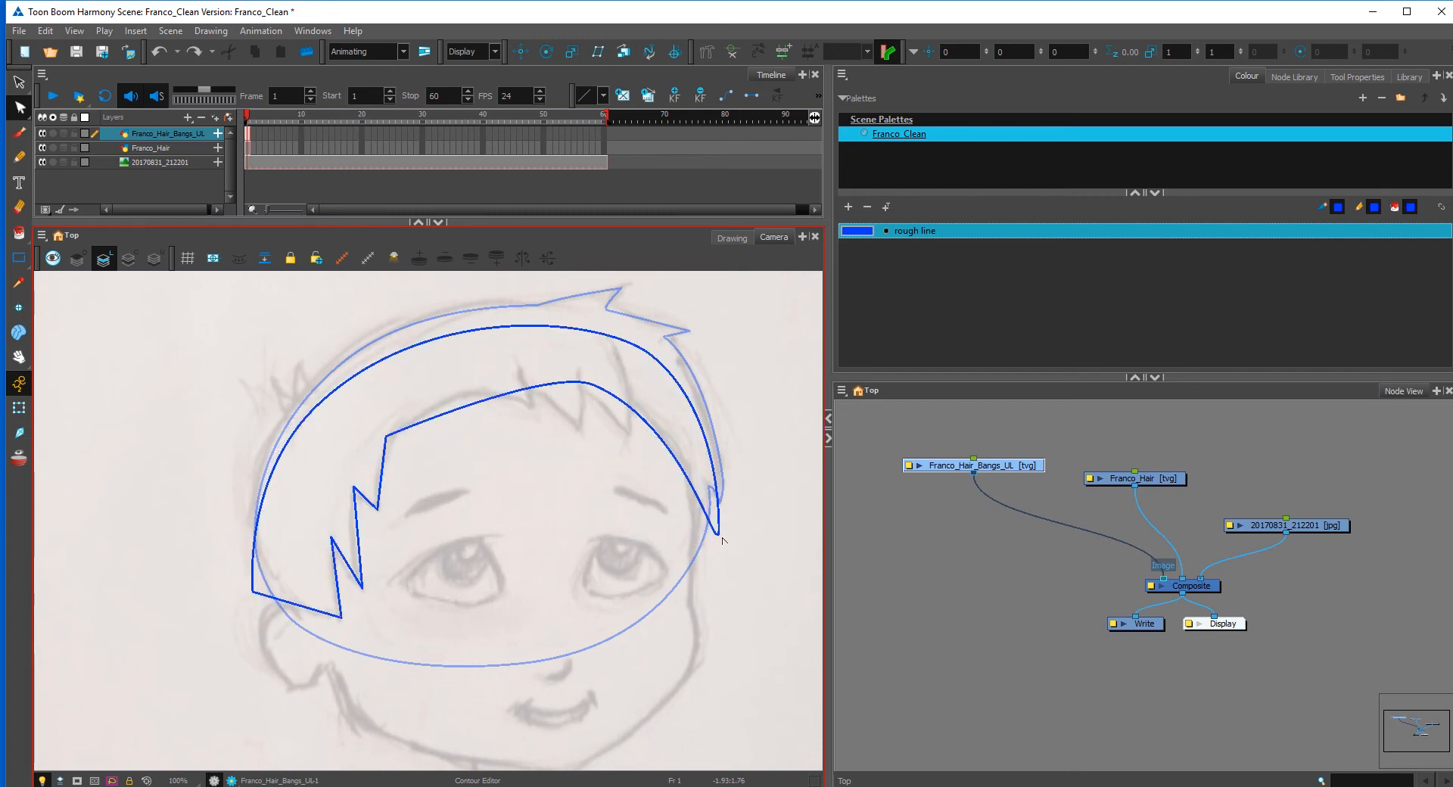
{"action": "left_click", "coordinate": [721, 537]}
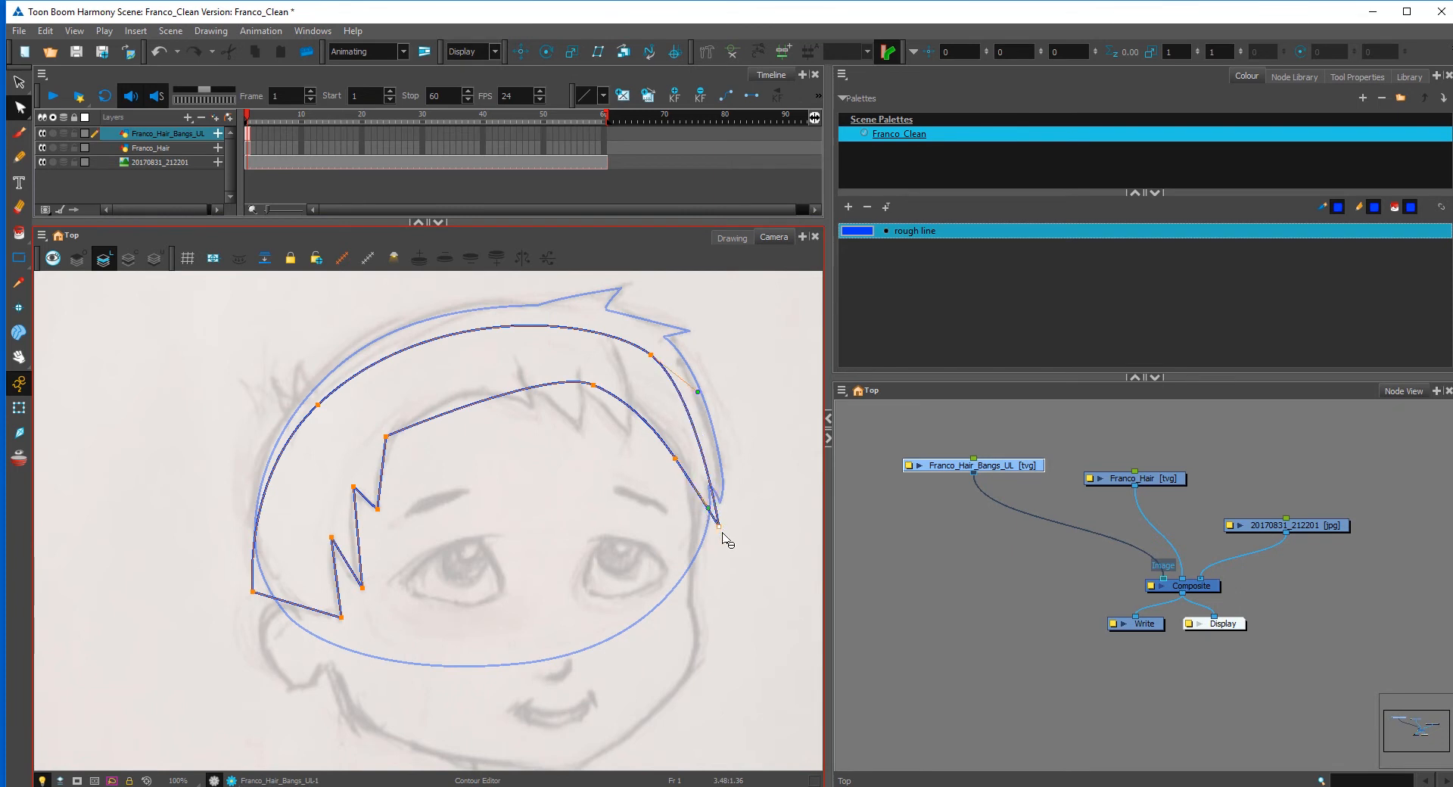
{"action": "left_click_drag", "start_coordinate": [705, 542], "coordinate": [737, 561]}
{"action": "left_click_drag", "start_coordinate": [667, 452], "coordinate": [667, 451]}
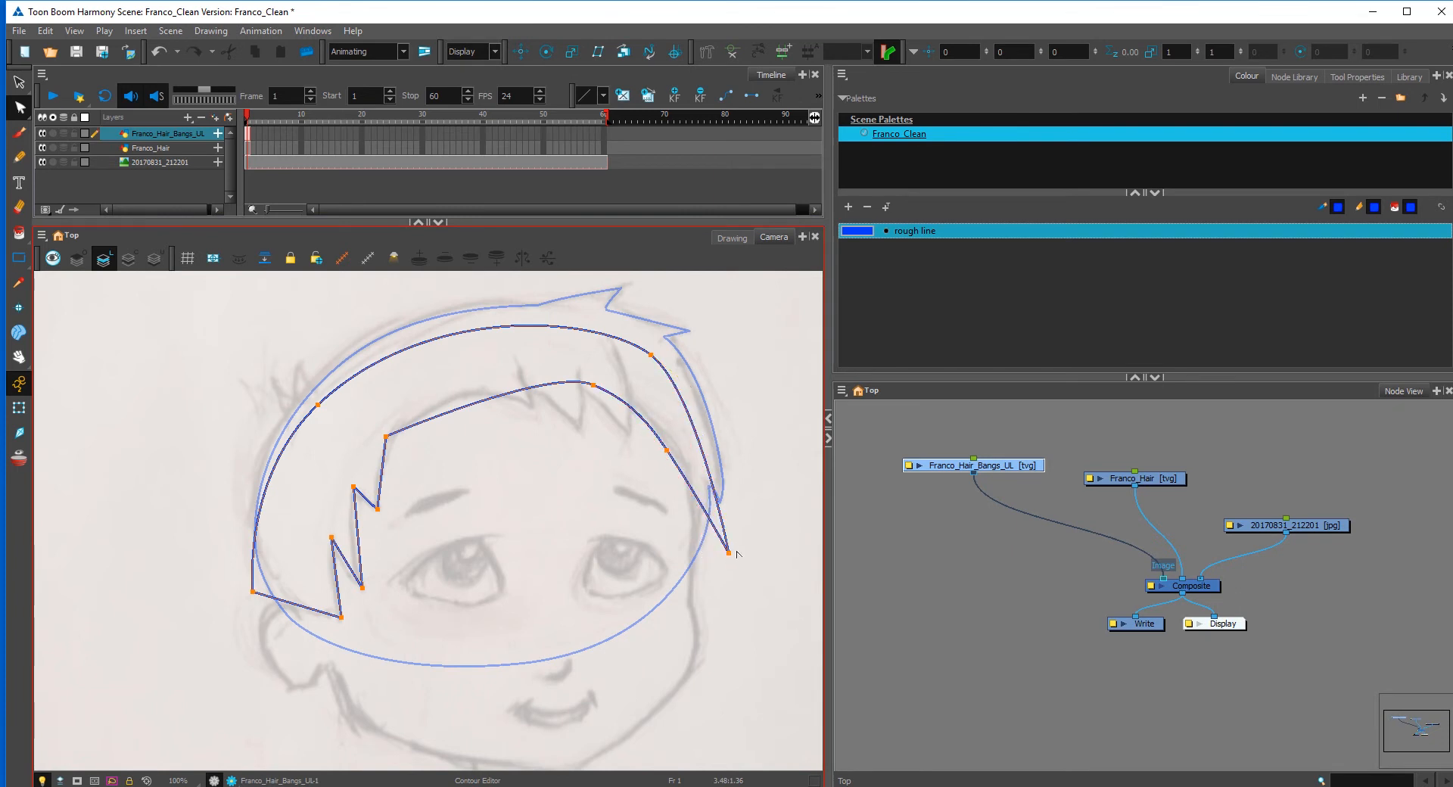
{"action": "left_click_drag", "start_coordinate": [729, 553], "coordinate": [695, 567]}
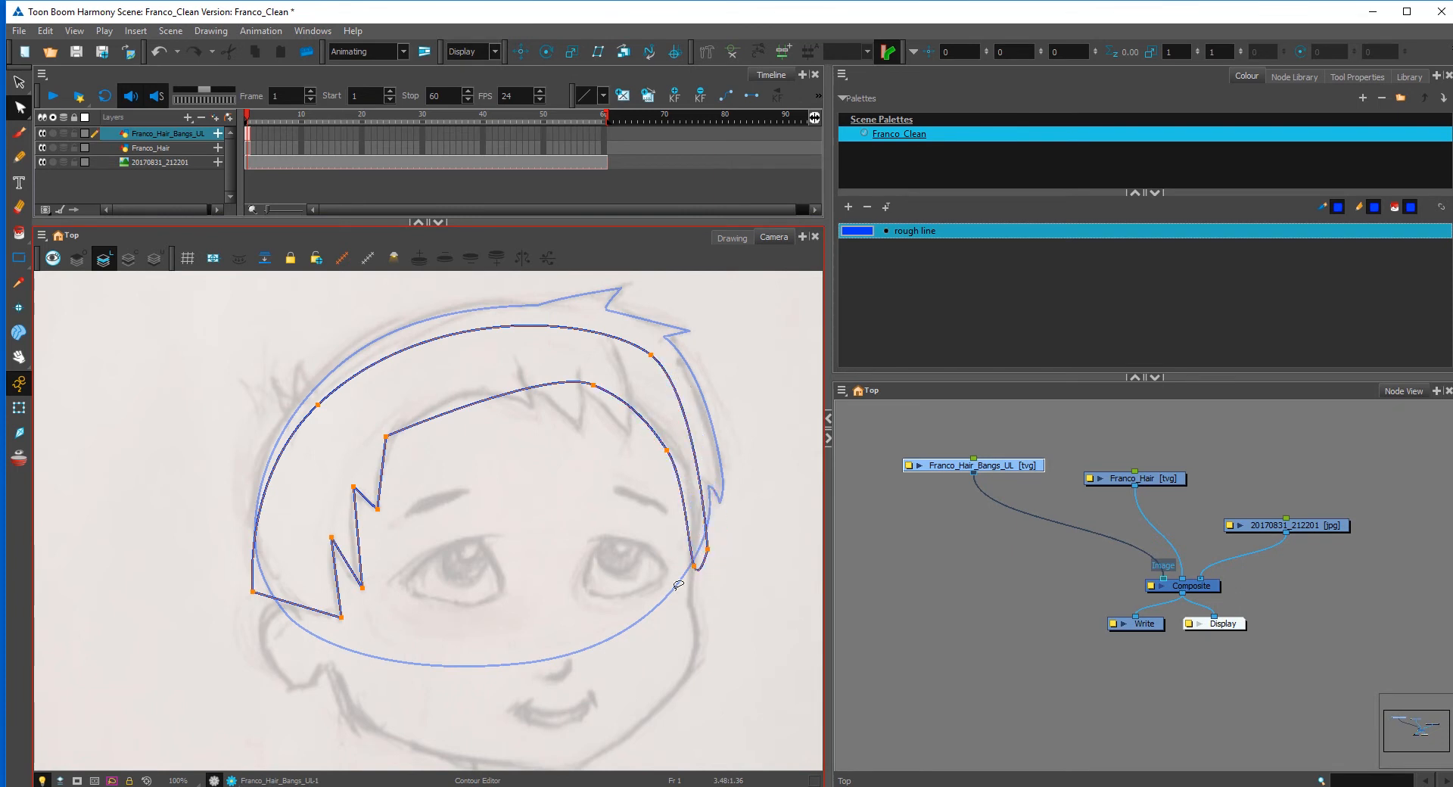
Step: Adjust the right sideburn's points and handles so it rounds off and its outer edge follows the head
{"action": "left_click", "coordinate": [668, 452]}
{"action": "mouse_move", "coordinate": [677, 466]}
{"action": "left_mouse_down"}
{"action": "mouse_move", "coordinate": [692, 480]}
{"action": "mouse_move", "coordinate": [672, 449]}
{"action": "mouse_move", "coordinate": [692, 483]}
{"action": "left_mouse_up"}
{"action": "mouse_move", "coordinate": [707, 550]}
{"action": "left_mouse_down"}
{"action": "mouse_move", "coordinate": [720, 529]}
{"action": "mouse_move", "coordinate": [722, 556]}
{"action": "left_mouse_up"}
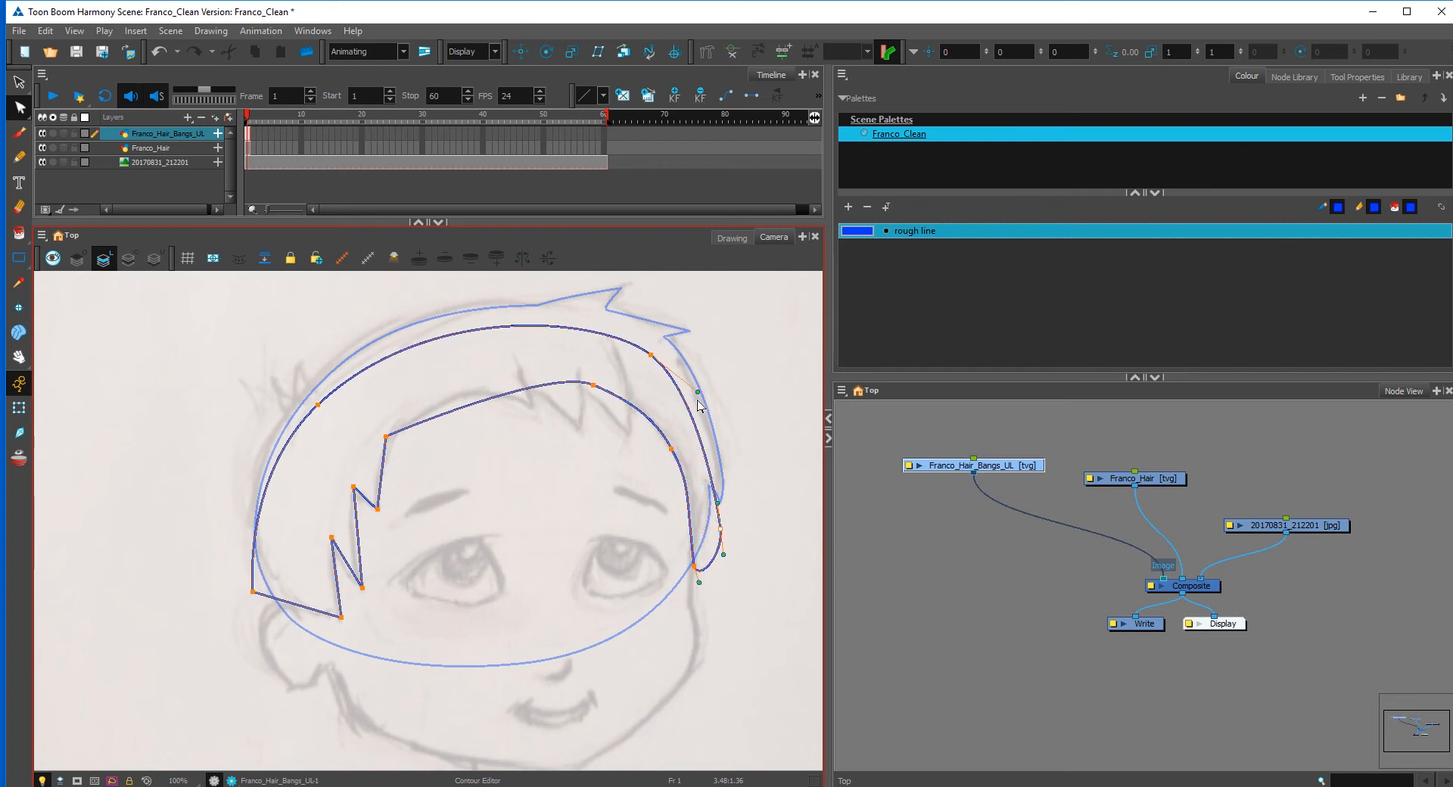
{"action": "left_click_drag", "start_coordinate": [697, 392], "coordinate": [716, 429]}
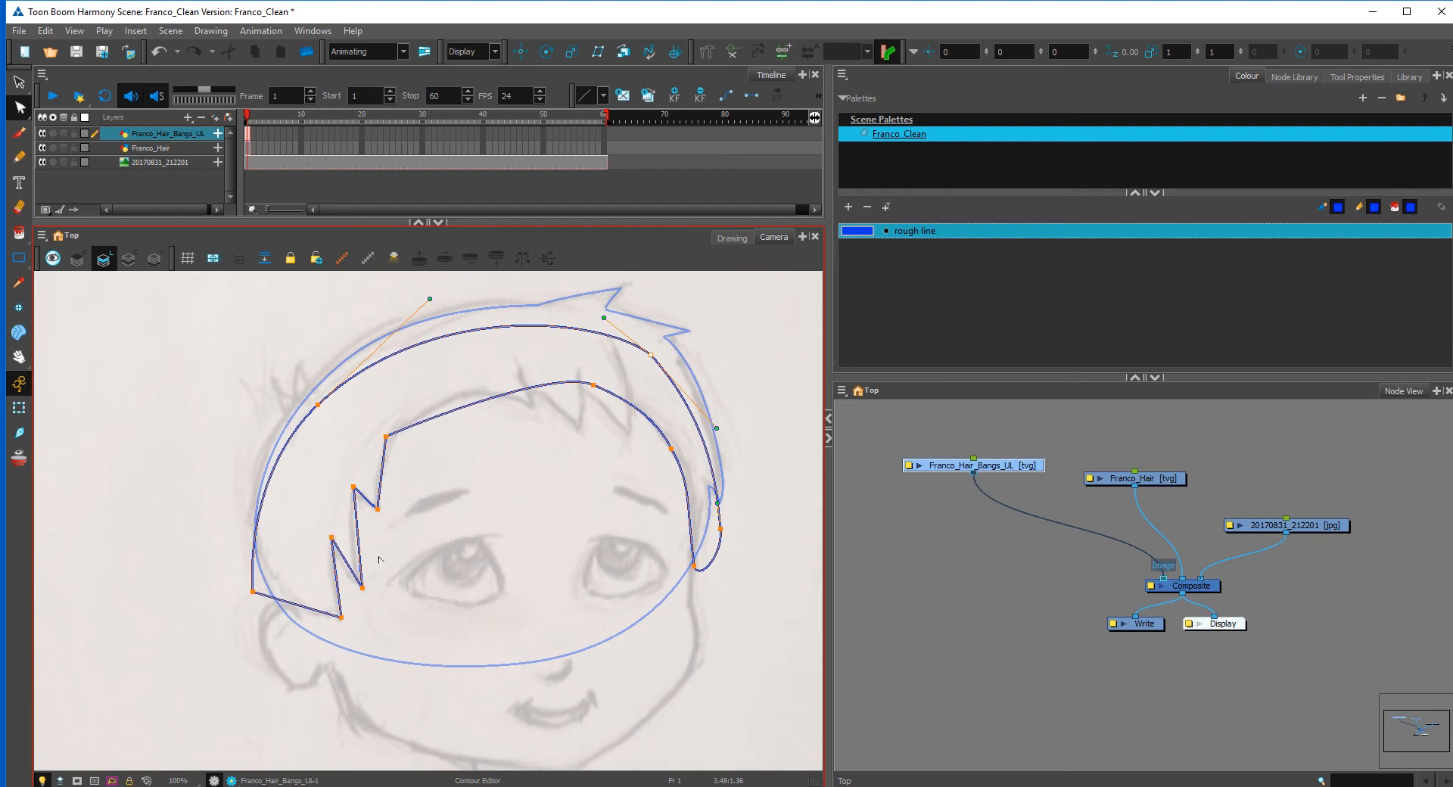
Step: Smooth the upper left corner of the forehead hairline into a continuous arc
{"action": "mouse_move", "coordinate": [387, 437]}
{"action": "left_mouse_down"}
{"action": "mouse_move", "coordinate": [398, 418]}
{"action": "mouse_move", "coordinate": [392, 441]}
{"action": "left_mouse_up"}
{"action": "left_click_drag", "start_coordinate": [403, 419], "coordinate": [444, 381]}
{"action": "left_click", "coordinate": [497, 510]}
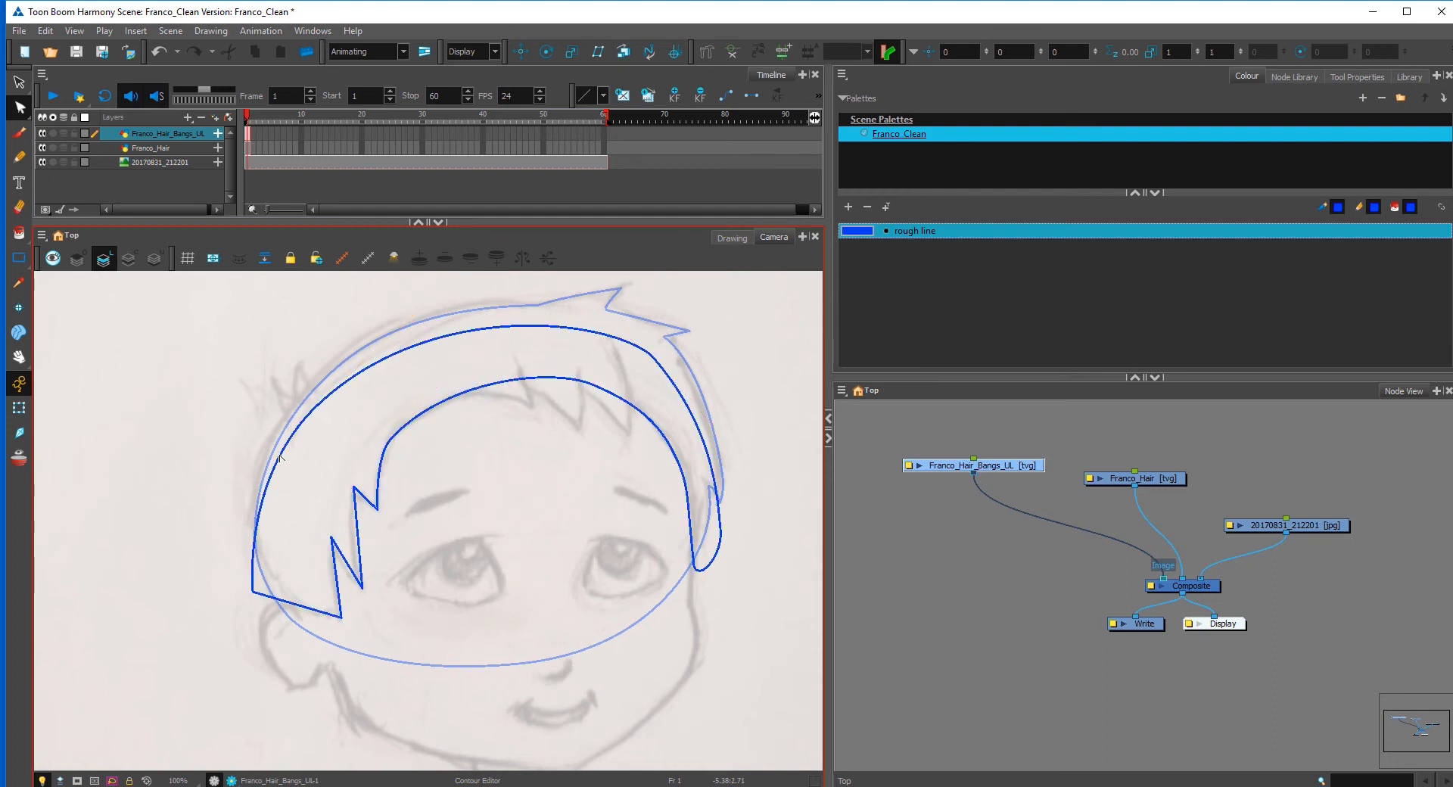
Step: Add a contour point near the ear and adjust the handles to round the bangs shape's lower left corner
{"action": "mouse_move", "coordinate": [253, 592]}
{"action": "left_mouse_down"}
{"action": "mouse_move", "coordinate": [271, 612]}
{"action": "mouse_move", "coordinate": [259, 634]}
{"action": "mouse_move", "coordinate": [296, 608]}
{"action": "mouse_move", "coordinate": [262, 597]}
{"action": "mouse_move", "coordinate": [267, 569]}
{"action": "left_mouse_up"}
{"action": "left_click", "coordinate": [296, 621], "text": "ctrl"}
{"action": "left_click_drag", "start_coordinate": [261, 521], "coordinate": [262, 537]}
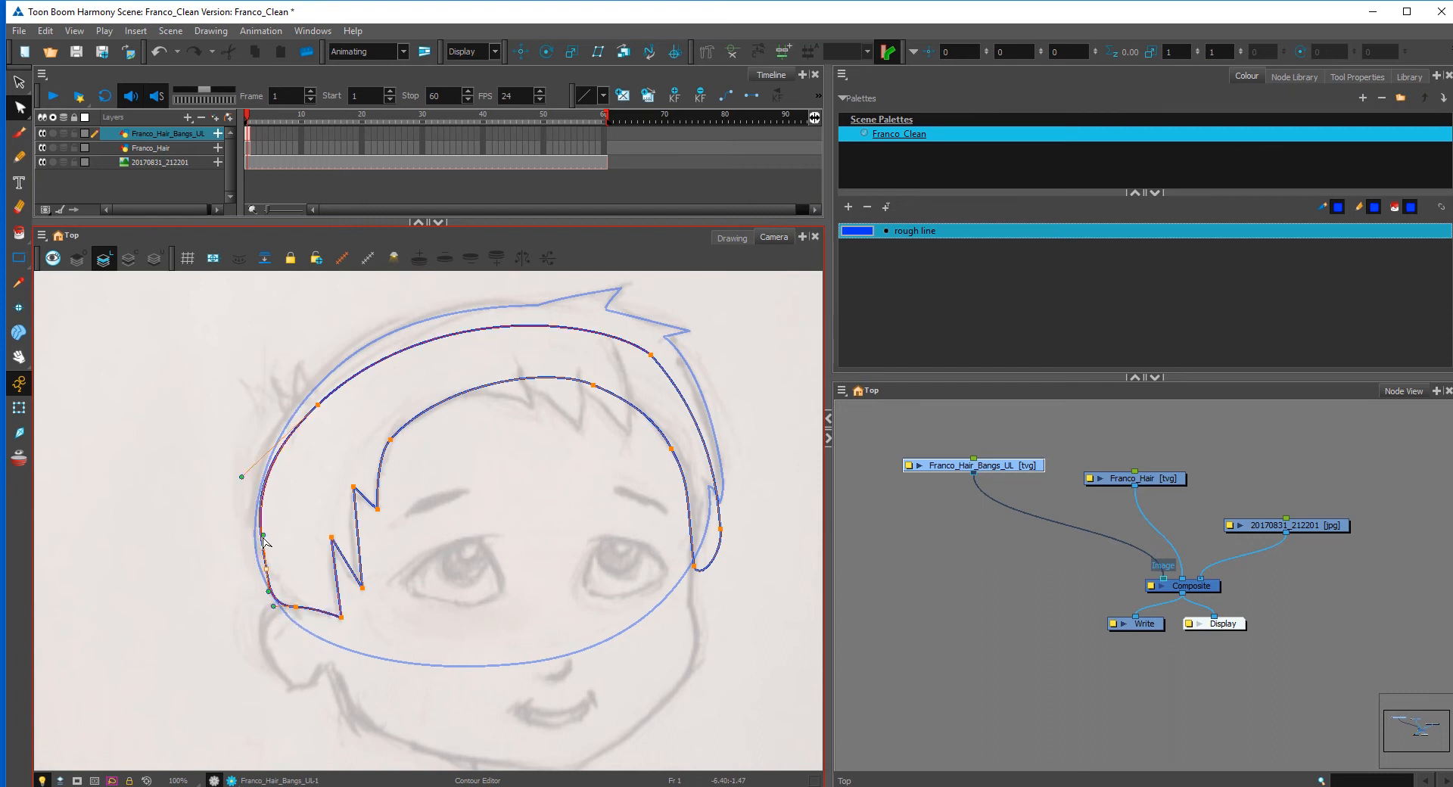
{"action": "left_click_drag", "start_coordinate": [241, 477], "coordinate": [247, 478]}
{"action": "left_click", "coordinate": [267, 569]}
{"action": "left_click_drag", "start_coordinate": [273, 606], "coordinate": [283, 607]}
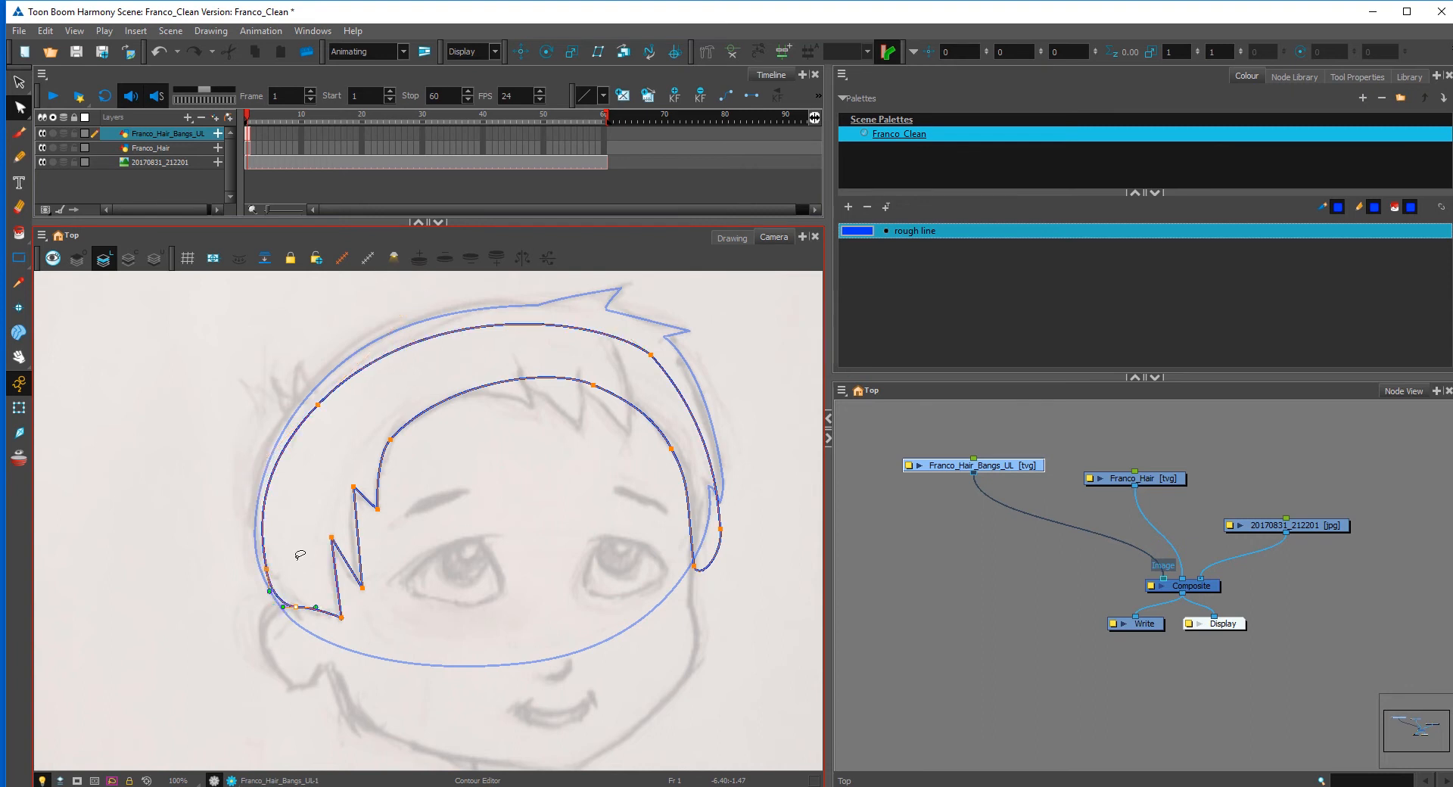
Step: Reposition the Franco_Hair node higher and move the Franco_Hair_Bangs_UL node next to it
{"action": "left_click", "coordinate": [1071, 522]}
{"action": "left_click_drag", "start_coordinate": [1185, 476], "coordinate": [1221, 447]}
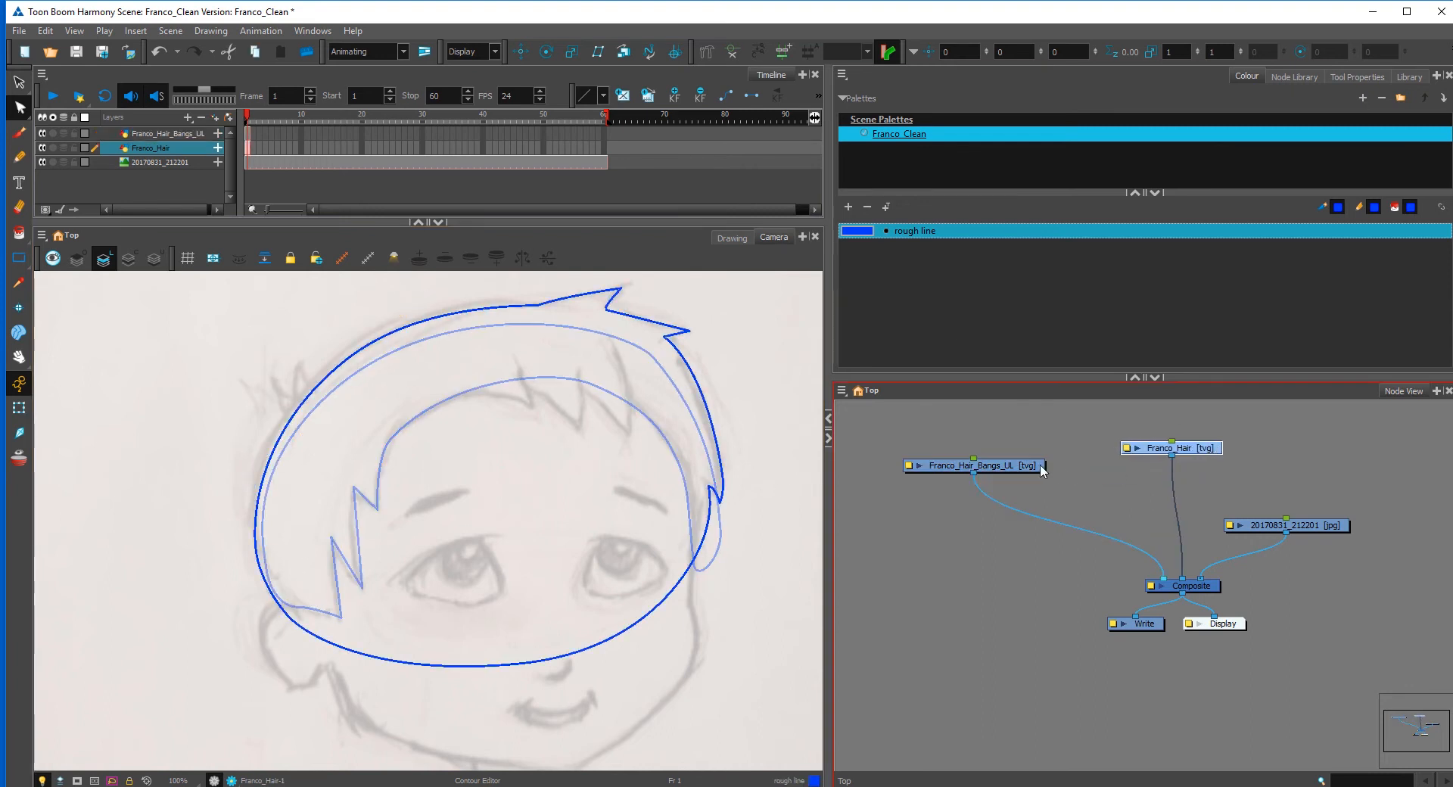
{"action": "left_click_drag", "start_coordinate": [1040, 467], "coordinate": [1111, 469]}
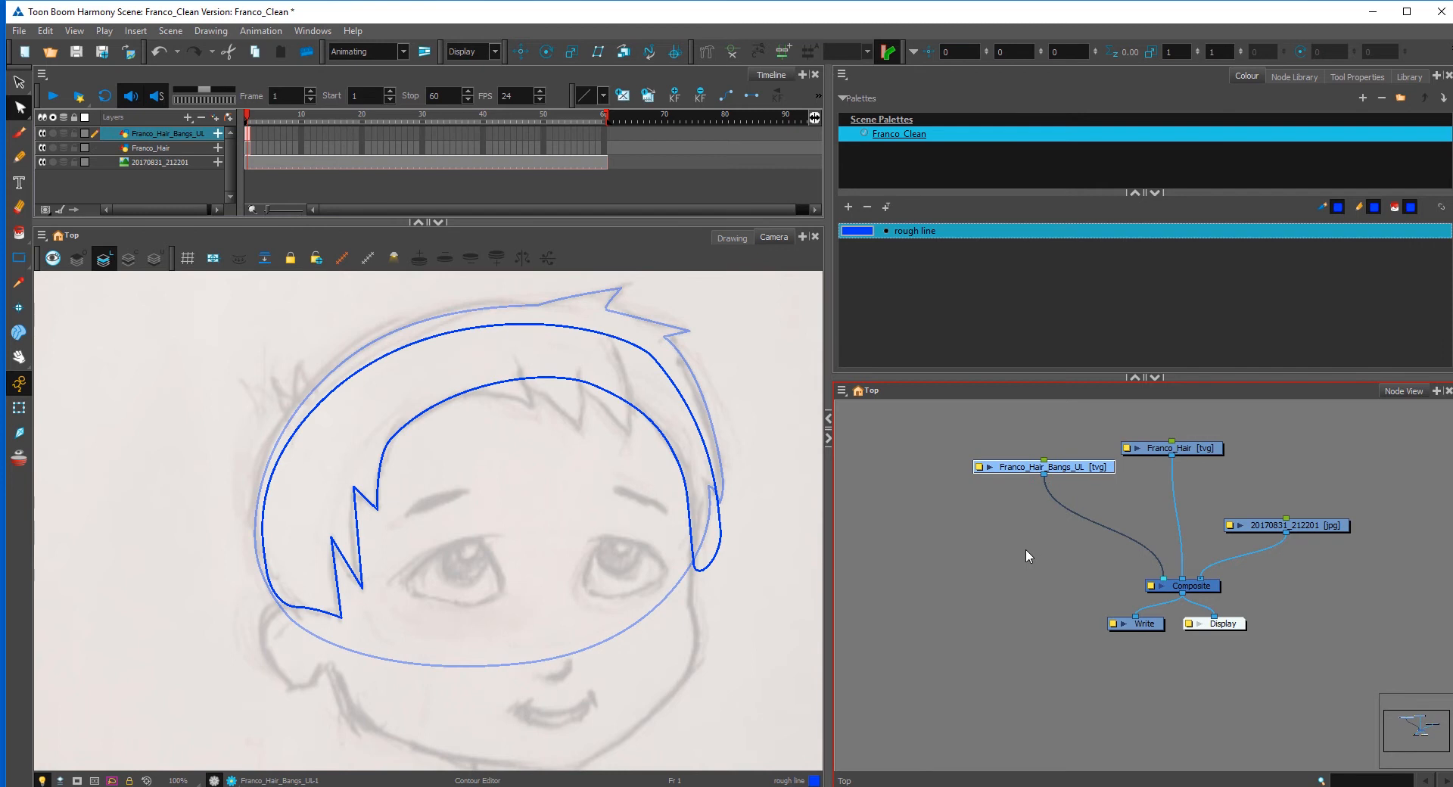
Step: Add a vector drawing layer named Franco_Hair_Bangs_OL and connect its node to the Composite's leftmost input
{"action": "key", "text": "ctrl+r"}
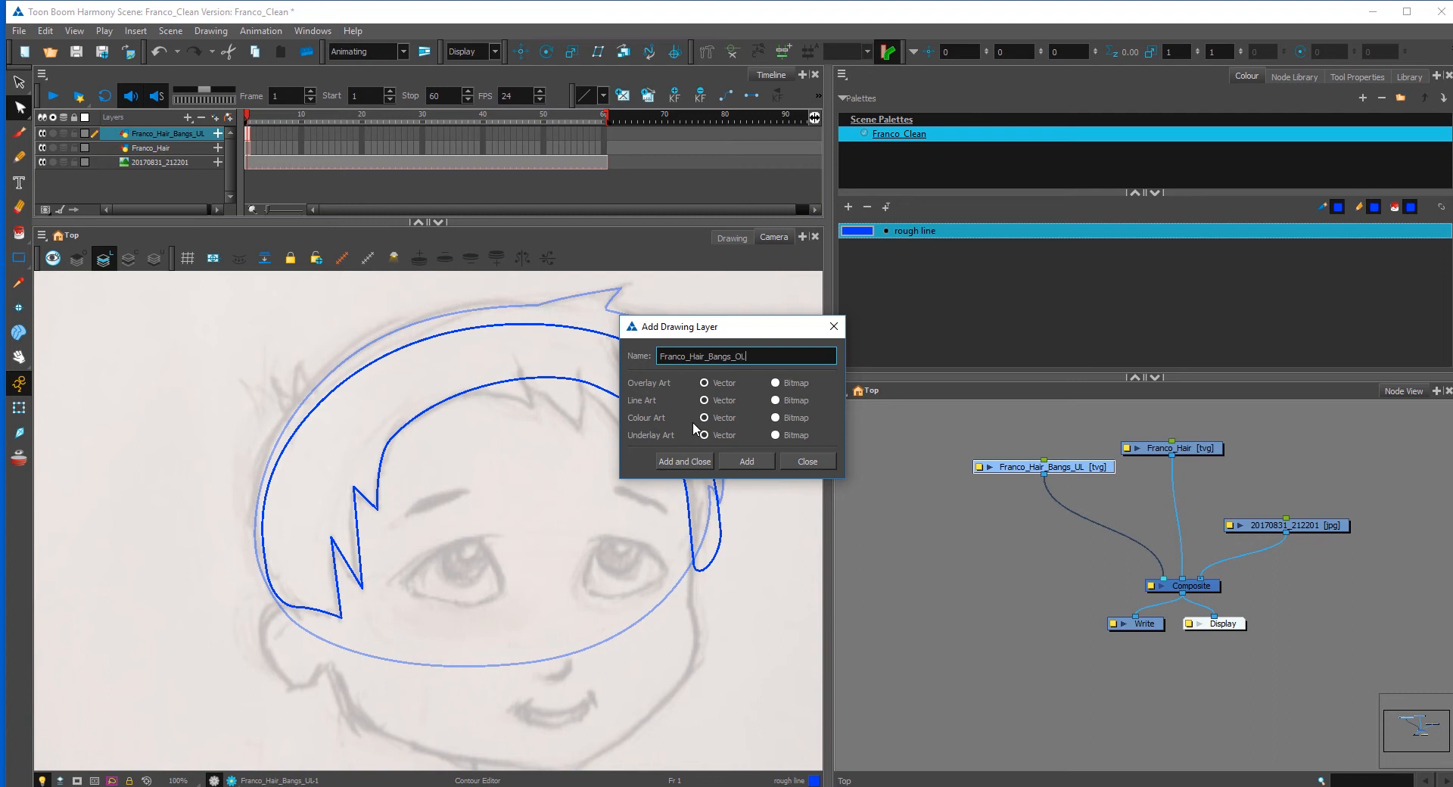
{"action": "type", "text": "Franco_Hair_Bangs_OL"}
{"action": "left_click", "coordinate": [675, 463]}
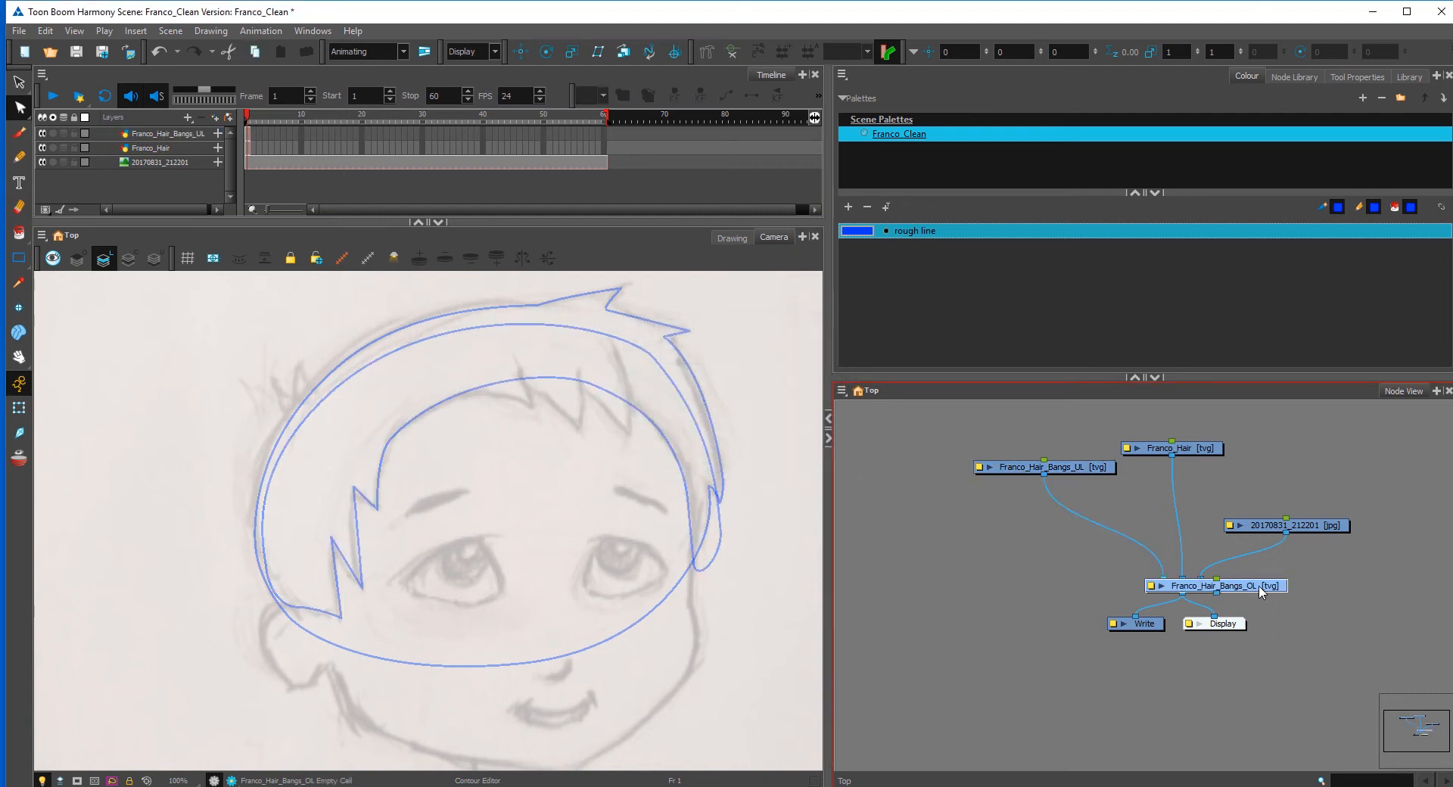
{"action": "left_click_drag", "start_coordinate": [1260, 592], "coordinate": [1138, 585]}
Step: Add a new composite node beside the existing Composite and name it Franco_Hair_Comp
{"action": "left_click", "coordinate": [1059, 591]}
{"action": "key", "text": "ctrl+h"}
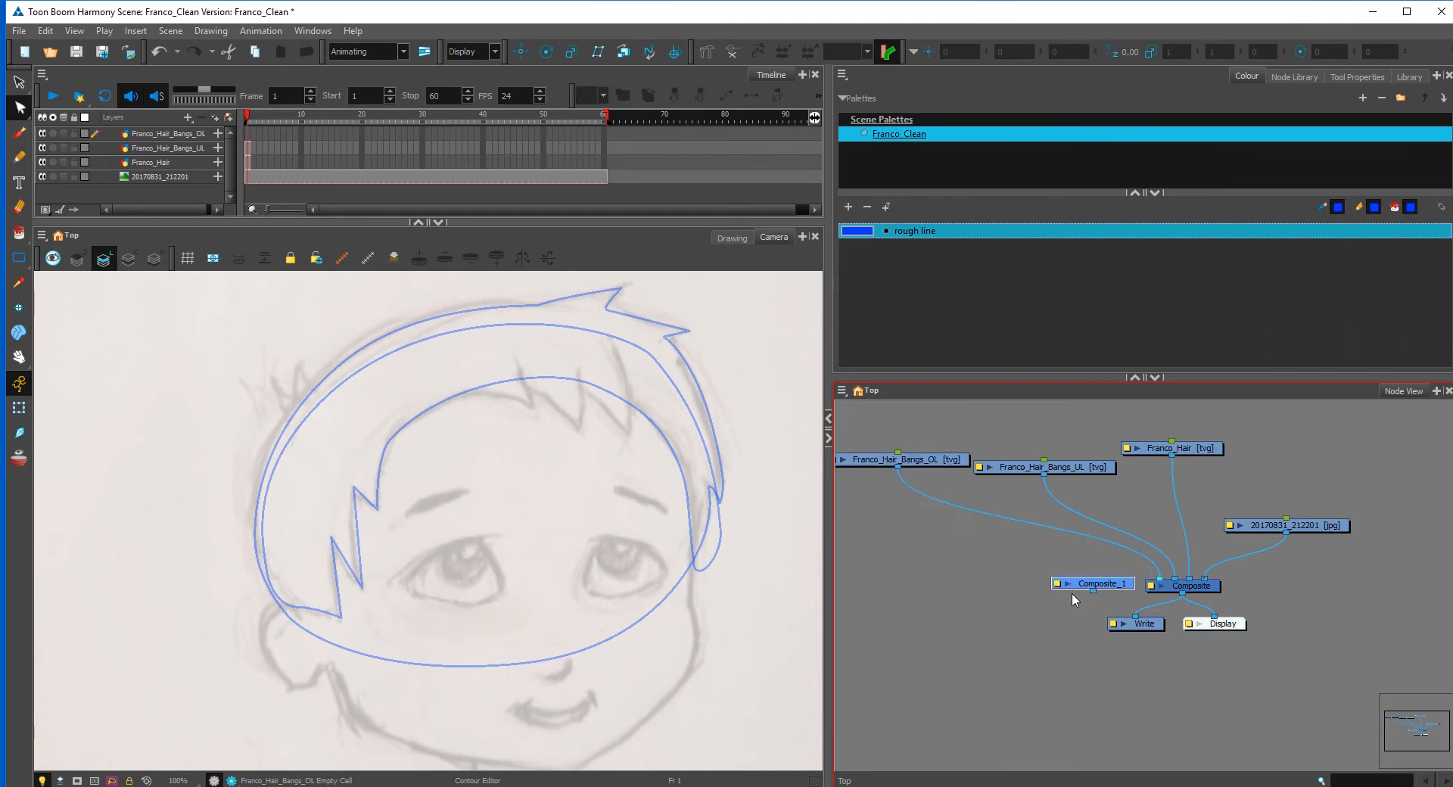
{"action": "left_click", "coordinate": [1056, 586]}
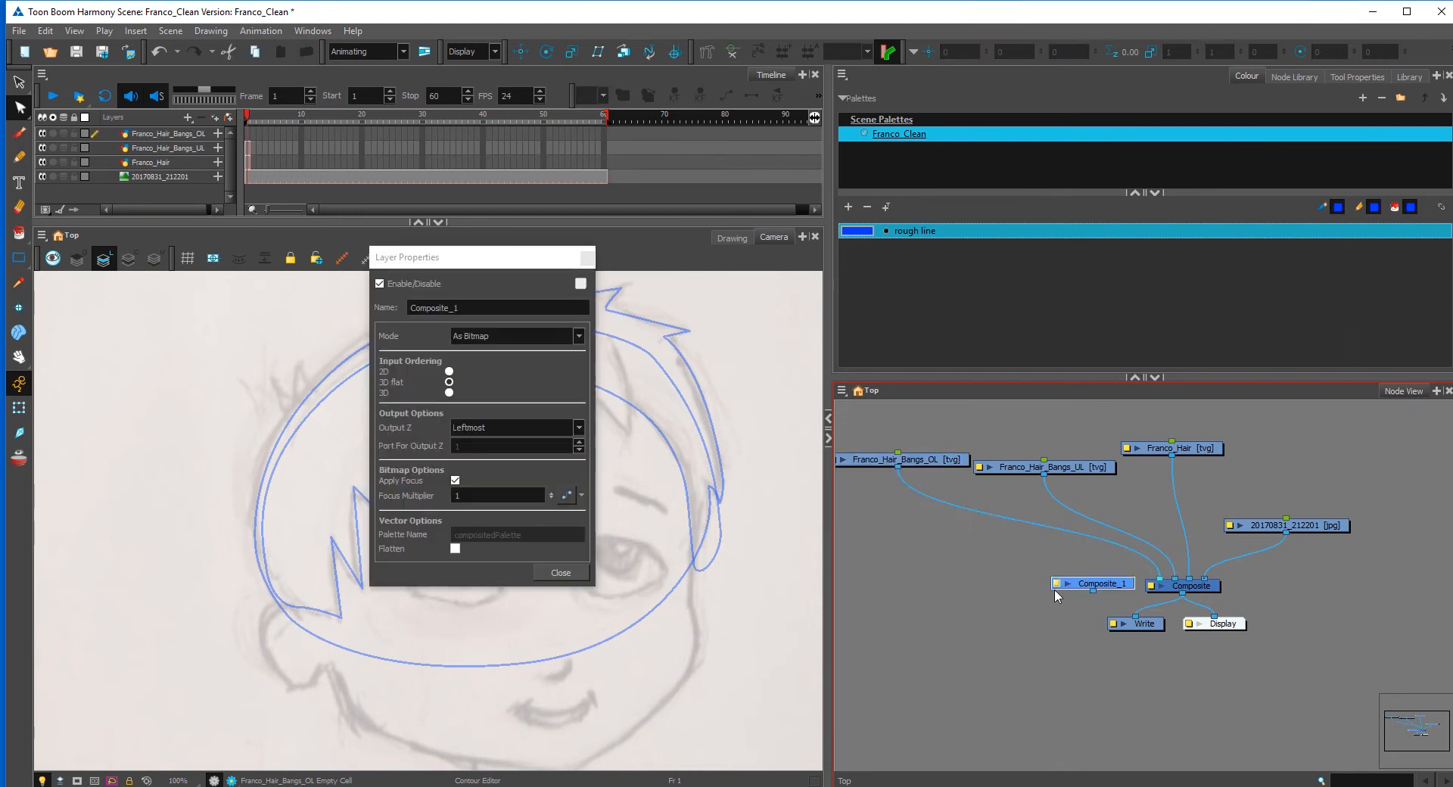
{"action": "type", "text": "Franco_Hair_Comp"}
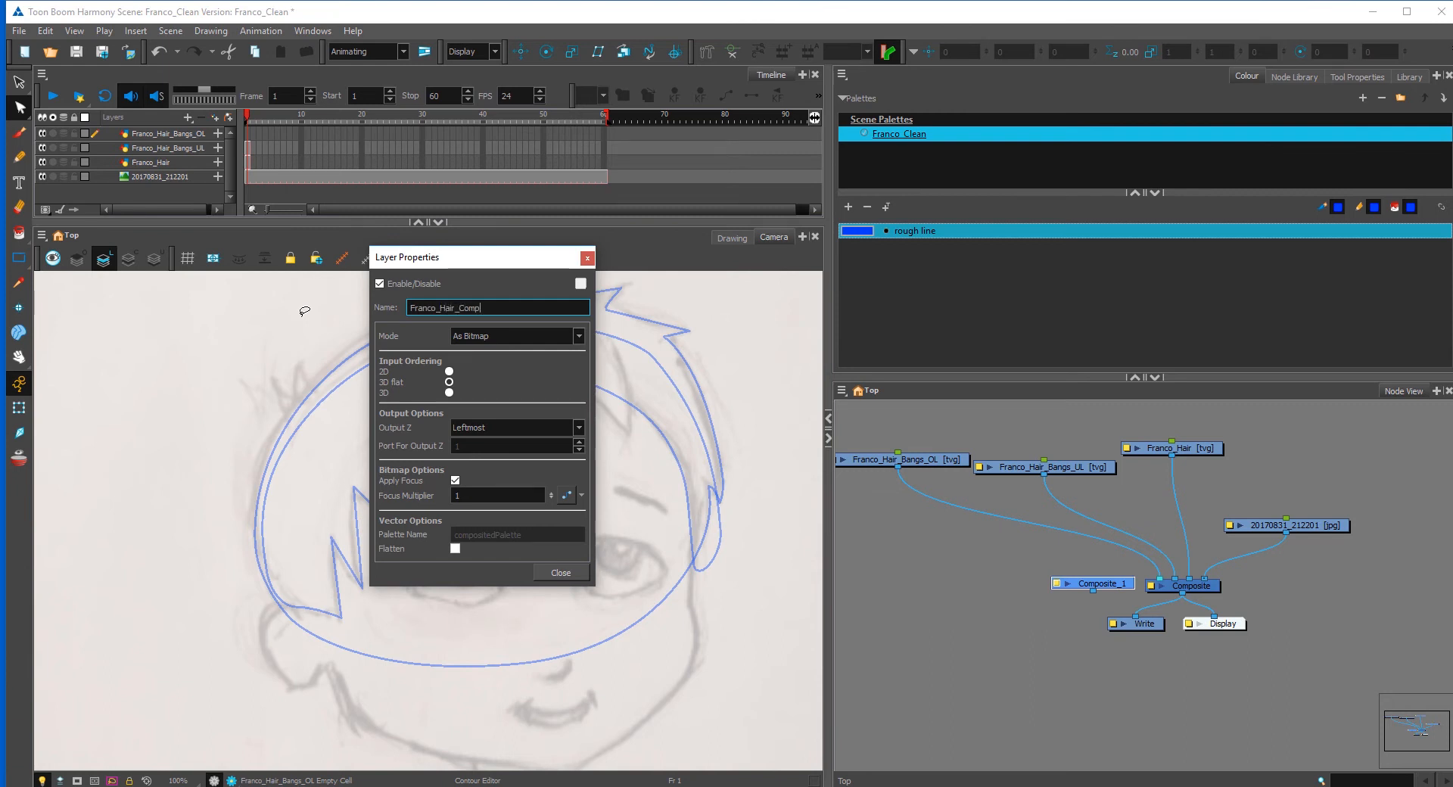
{"action": "key", "text": "Return"}
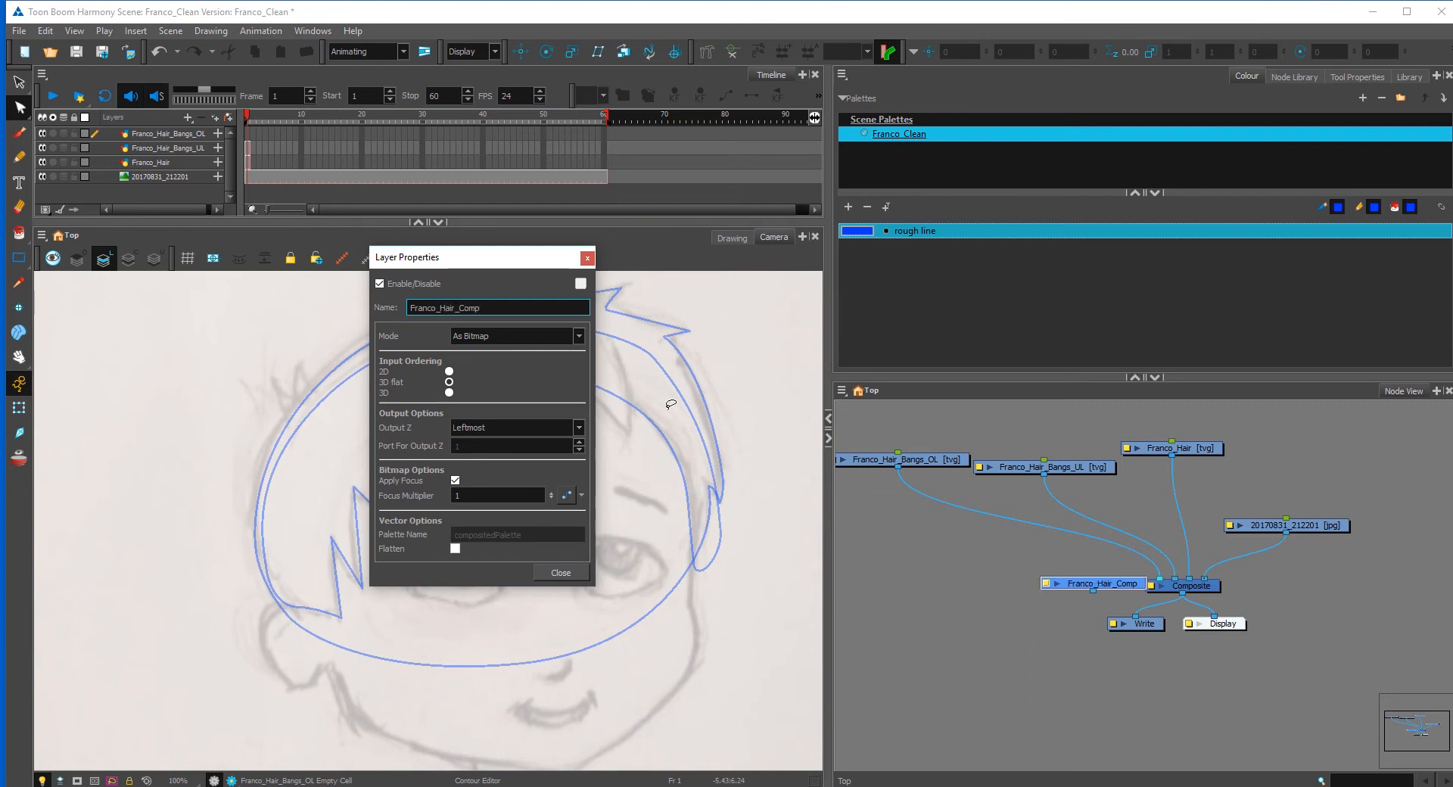
{"action": "left_click", "coordinate": [587, 258]}
Step: Connect the Franco_Hair_Bangs_OL and Franco_Hair_Bangs_UL nodes into Franco_Hair_Comp and feed its output into the Composite
{"action": "left_click_drag", "start_coordinate": [1094, 592], "coordinate": [1011, 549]}
{"action": "left_click_drag", "start_coordinate": [1176, 579], "coordinate": [1160, 604]}
{"action": "left_click_drag", "start_coordinate": [1098, 489], "coordinate": [1075, 518]}
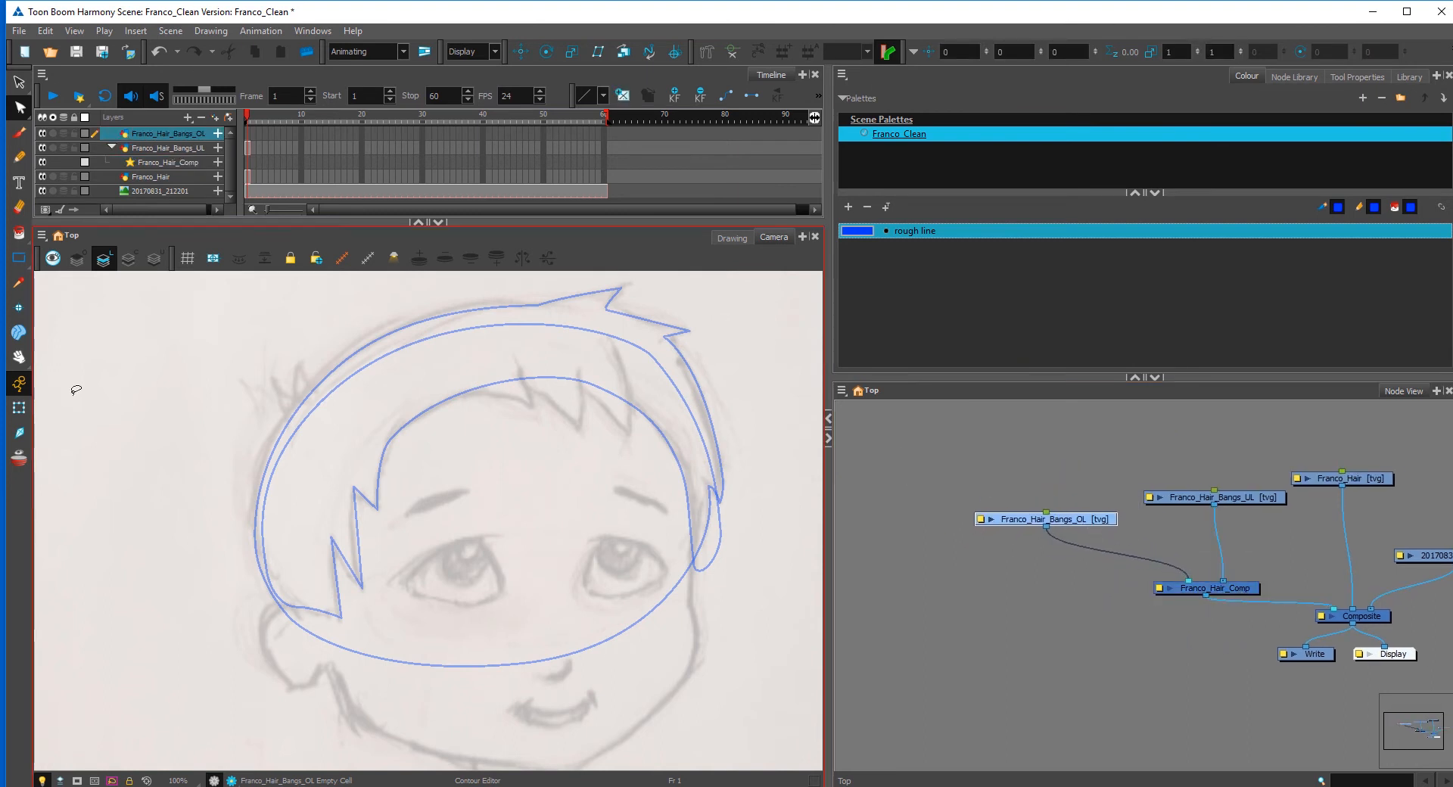
Step: Draw a small shape above the forehead on the Franco_Hair_Bangs_OL layer and reshape its contour into a pointed strand with a rounded top
{"action": "left_click", "coordinate": [19, 257]}
{"action": "mouse_move", "coordinate": [459, 368]}
{"action": "left_mouse_down"}
{"action": "mouse_move", "coordinate": [532, 413]}
{"action": "mouse_move", "coordinate": [447, 389]}
{"action": "left_mouse_up"}
{"action": "key", "text": "alt+q"}
{"action": "left_click_drag", "start_coordinate": [532, 413], "coordinate": [469, 392]}
{"action": "left_click", "coordinate": [515, 352]}
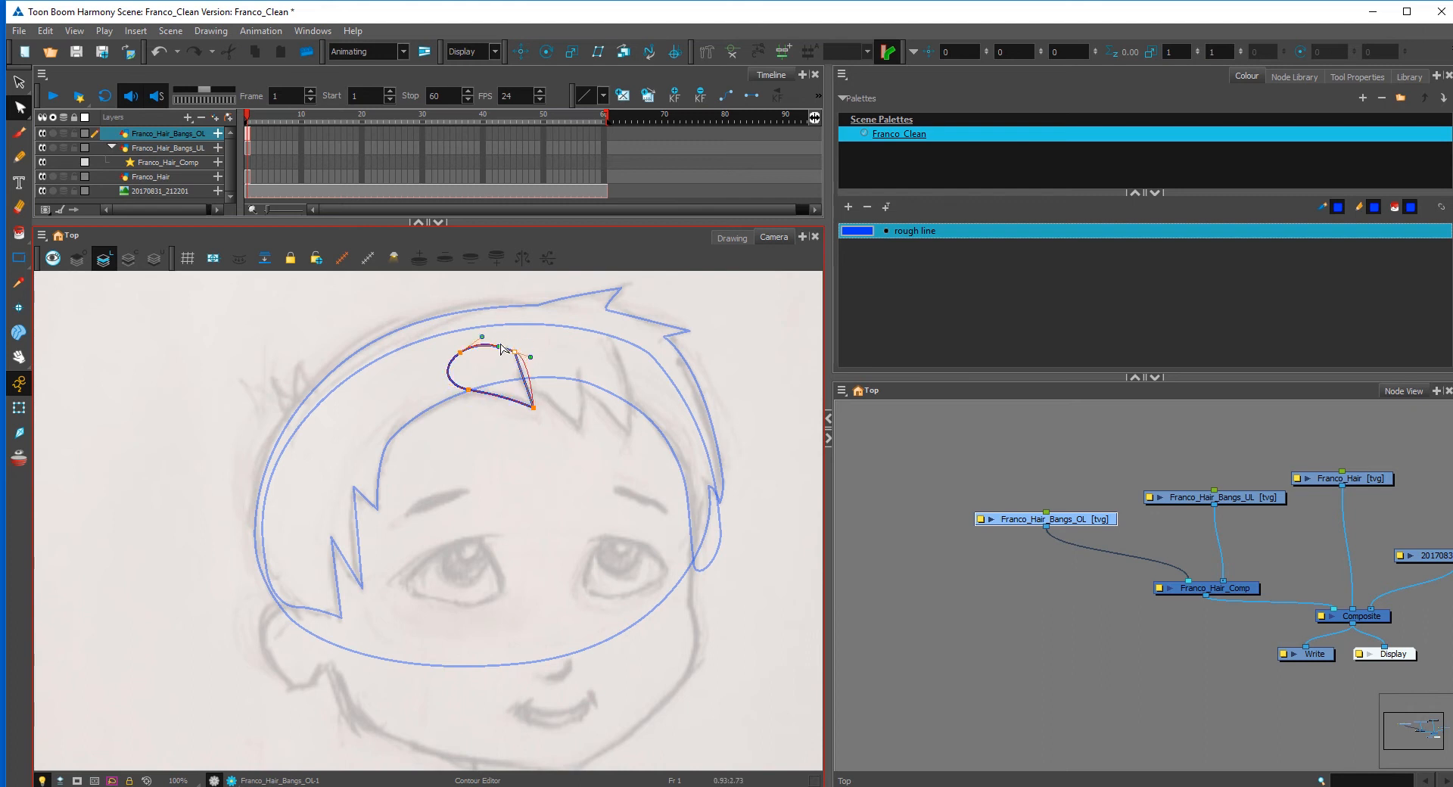
{"action": "mouse_move", "coordinate": [499, 345]}
{"action": "left_mouse_down"}
{"action": "mouse_move", "coordinate": [510, 339]}
{"action": "mouse_move", "coordinate": [515, 363]}
{"action": "left_mouse_up"}
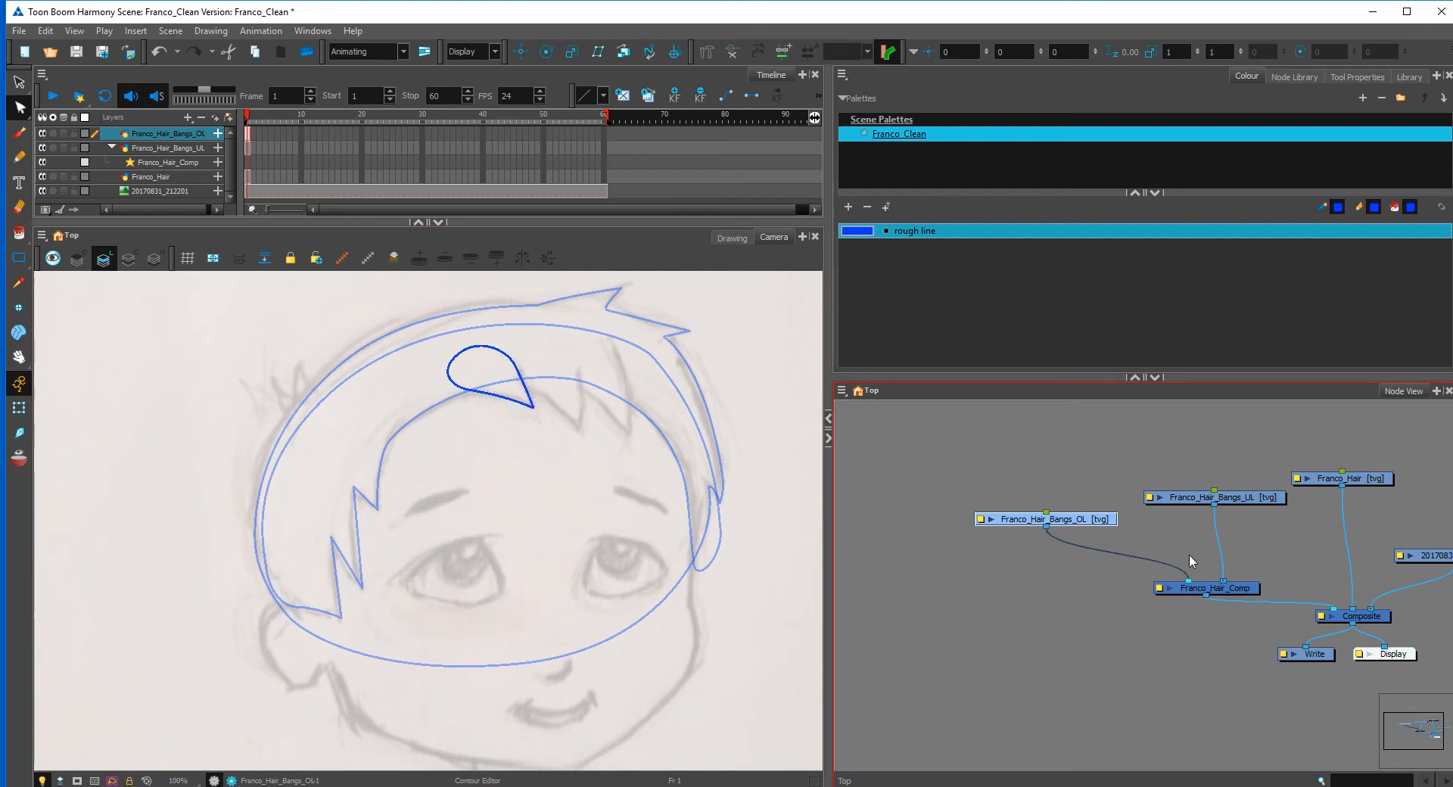
Step: Rename the Franco_Hair_Bangs_OL layer to Franco_Hair_Bangs_OL-01
{"action": "left_click_drag", "start_coordinate": [1008, 524], "coordinate": [964, 531]}
{"action": "left_click", "coordinate": [935, 525]}
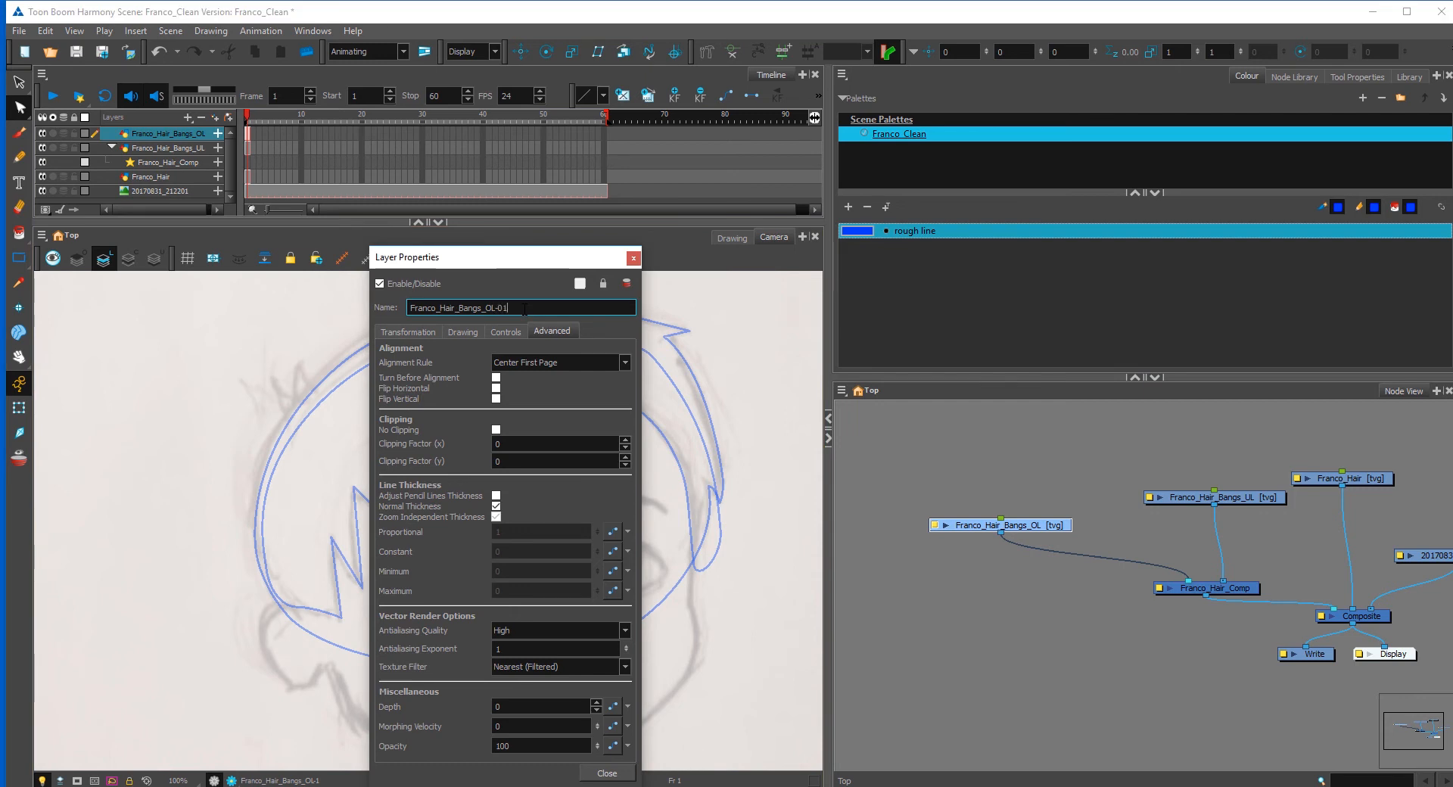
{"action": "left_click", "coordinate": [633, 259]}
Step: Add two vector drawing layers named Franco_Hair_Bang_OL-02 and Franco_Hair_Bang_OL-03
{"action": "left_click_drag", "start_coordinate": [1007, 528], "coordinate": [963, 552]}
{"action": "key", "text": "ctrl+r"}
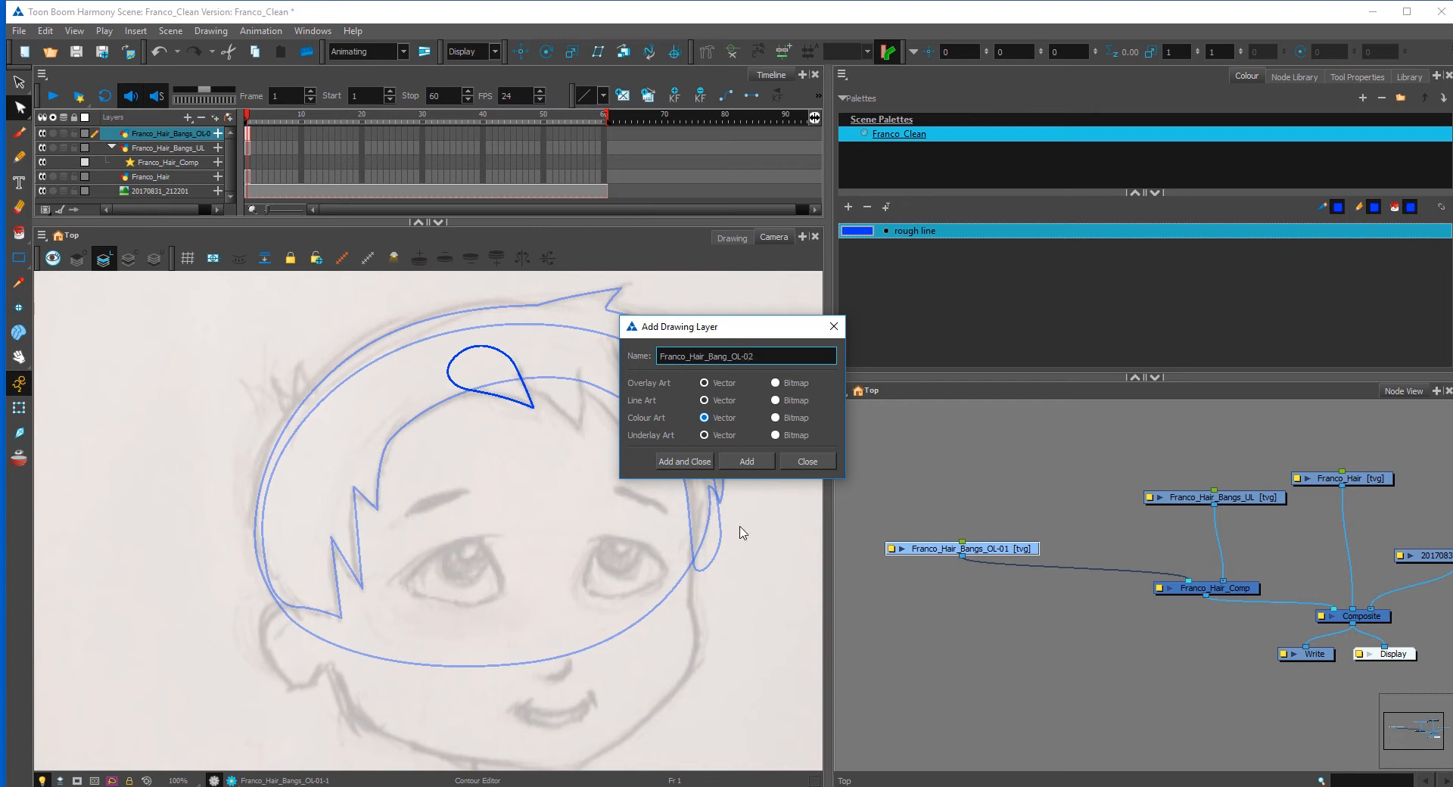
{"action": "left_click_drag", "start_coordinate": [761, 329], "coordinate": [852, 310]}
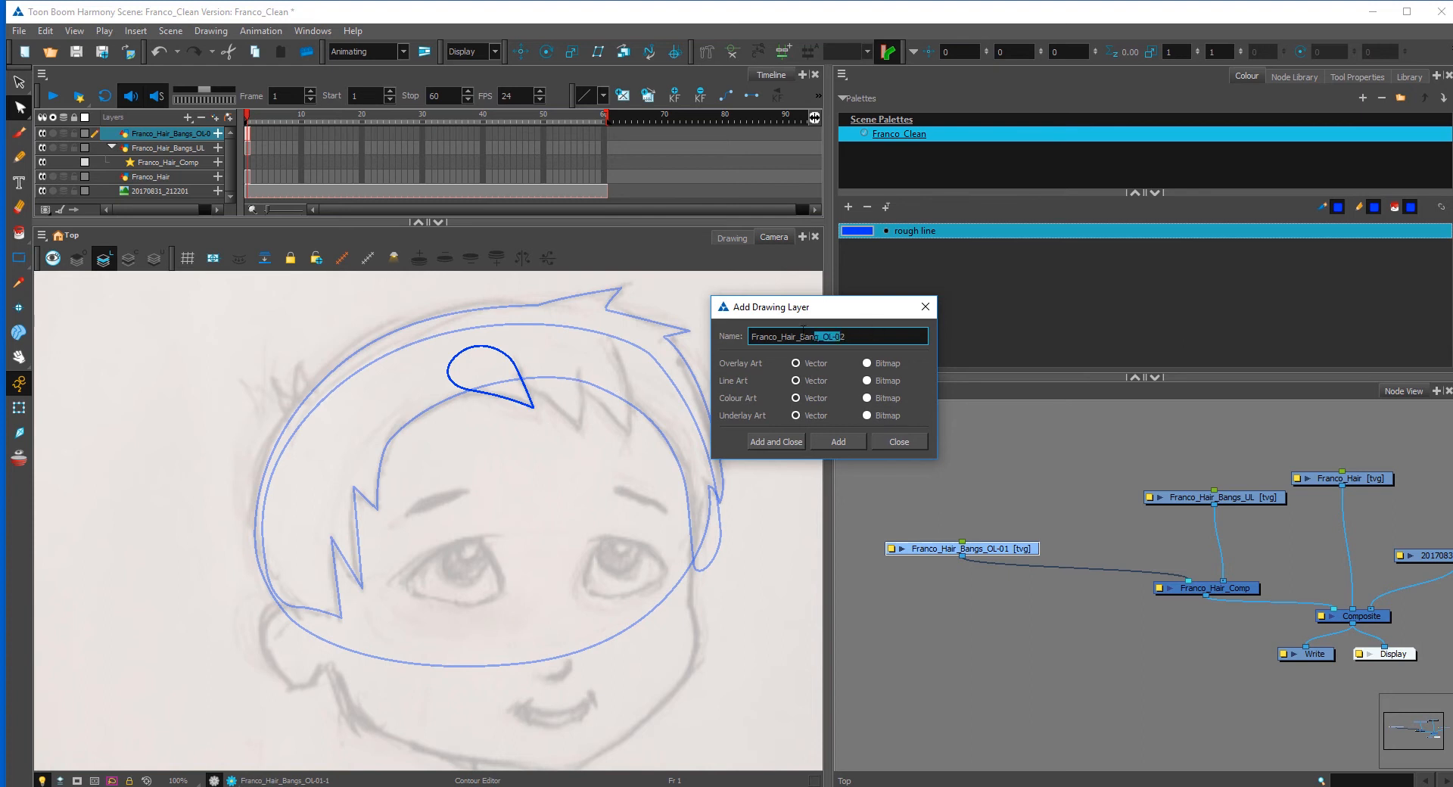
{"action": "left_click_drag", "start_coordinate": [804, 331], "coordinate": [752, 336]}
{"action": "left_click", "coordinate": [868, 335]}
{"action": "left_click", "coordinate": [839, 444]}
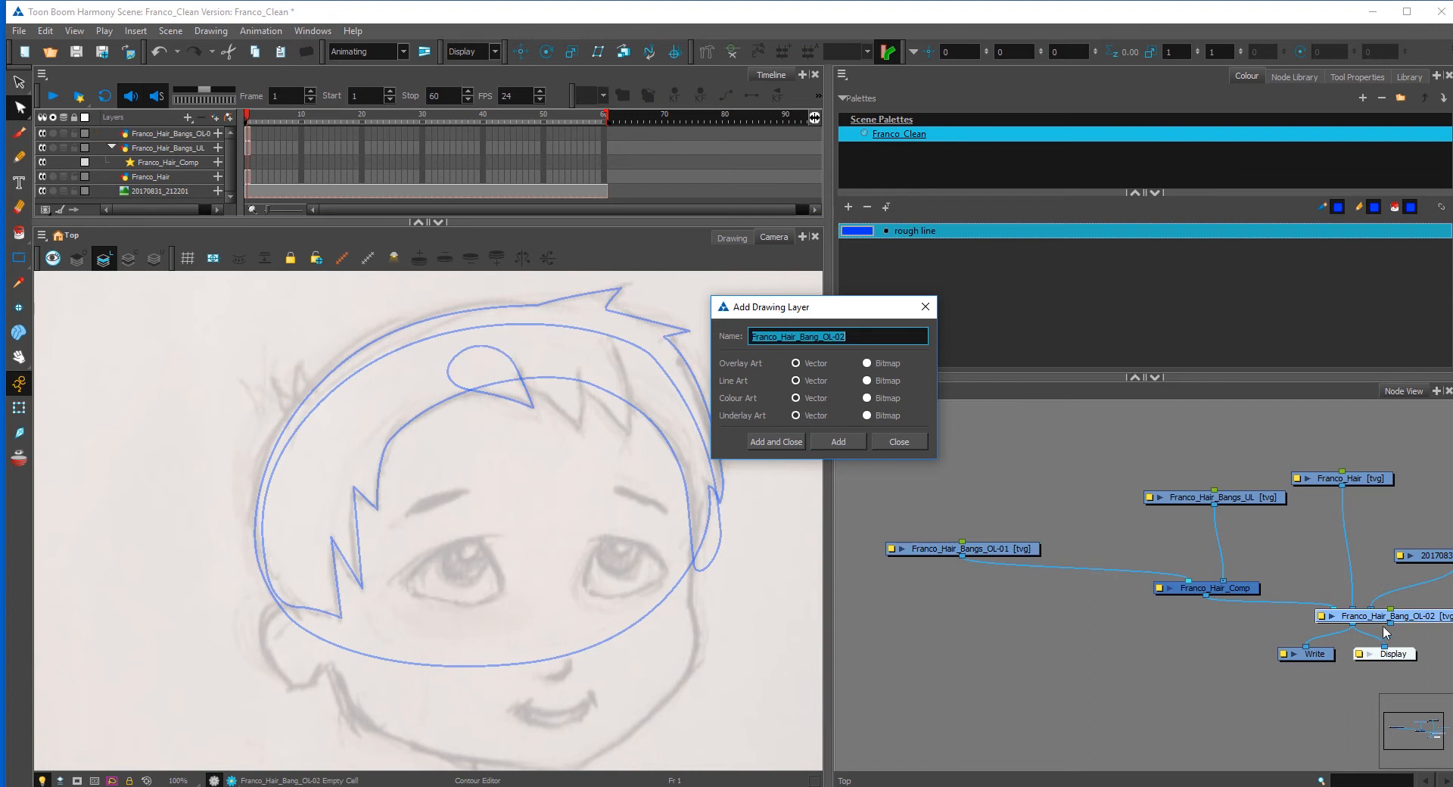
{"action": "left_click", "coordinate": [856, 339]}
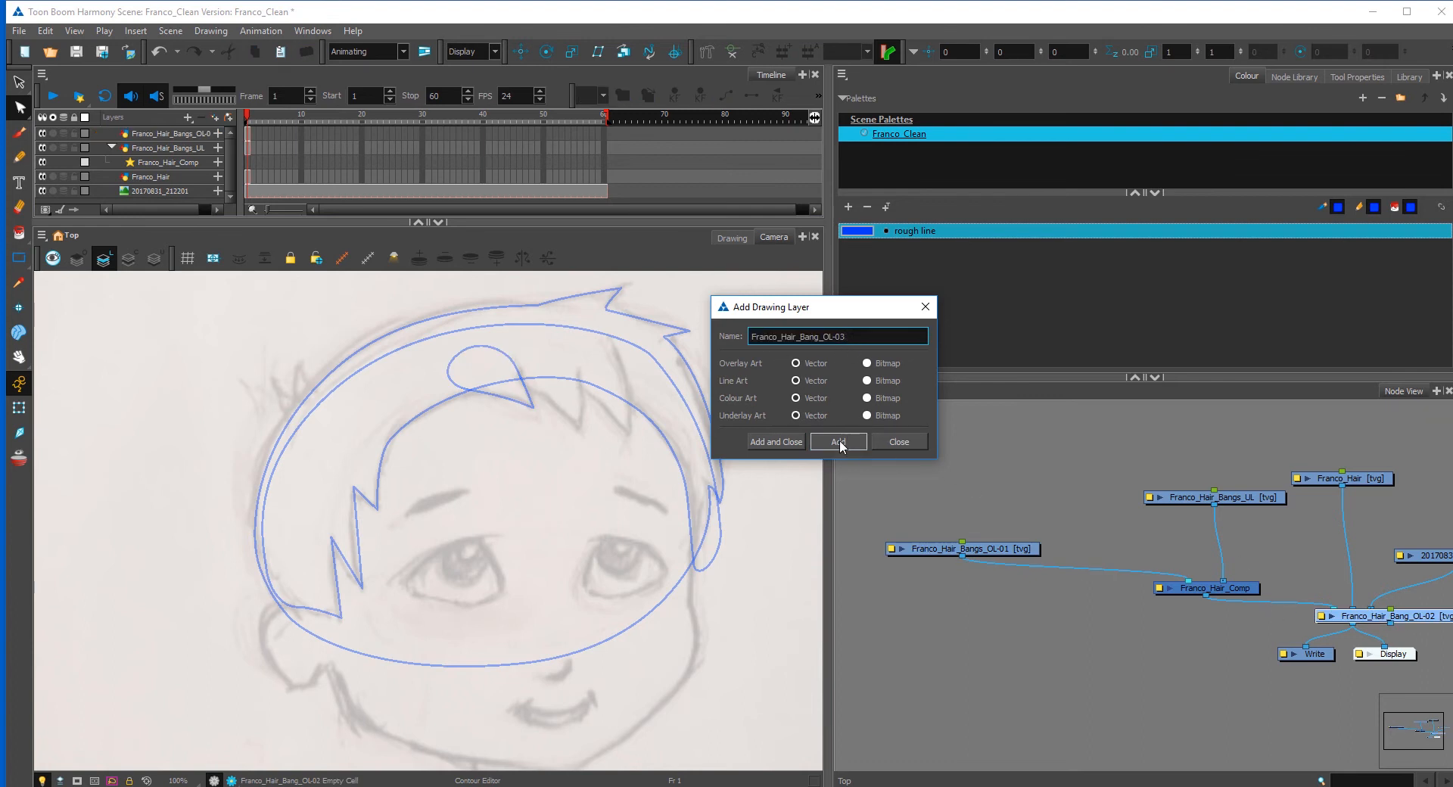
{"action": "left_click", "coordinate": [787, 445]}
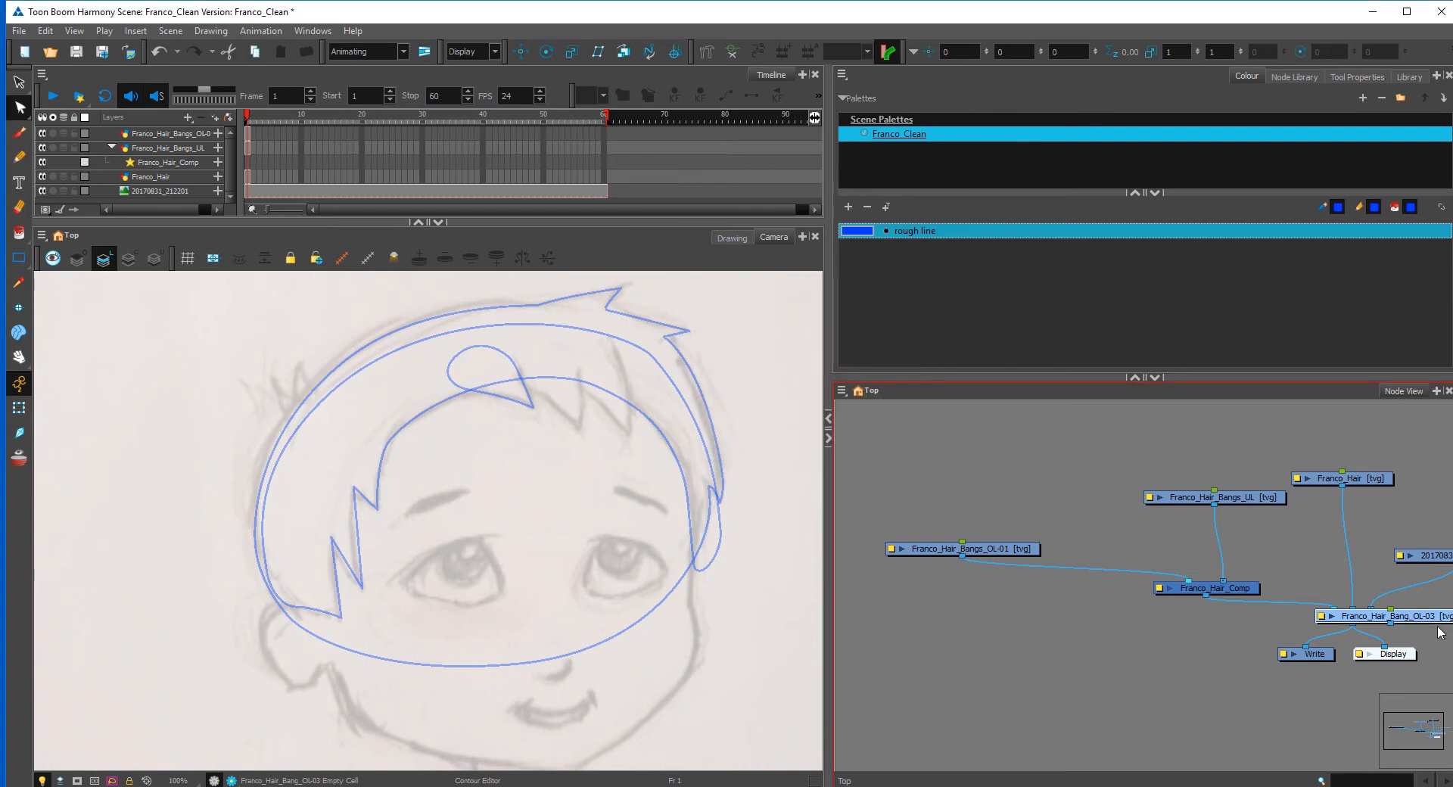
Step: Connect the Franco_Hair_Bang_OL-02 and OL-03 nodes into Franco_Hair_Comp between OL-01 and the underlay, and spread the overlay nodes apart
{"action": "left_click_drag", "start_coordinate": [1397, 614], "coordinate": [1202, 583]}
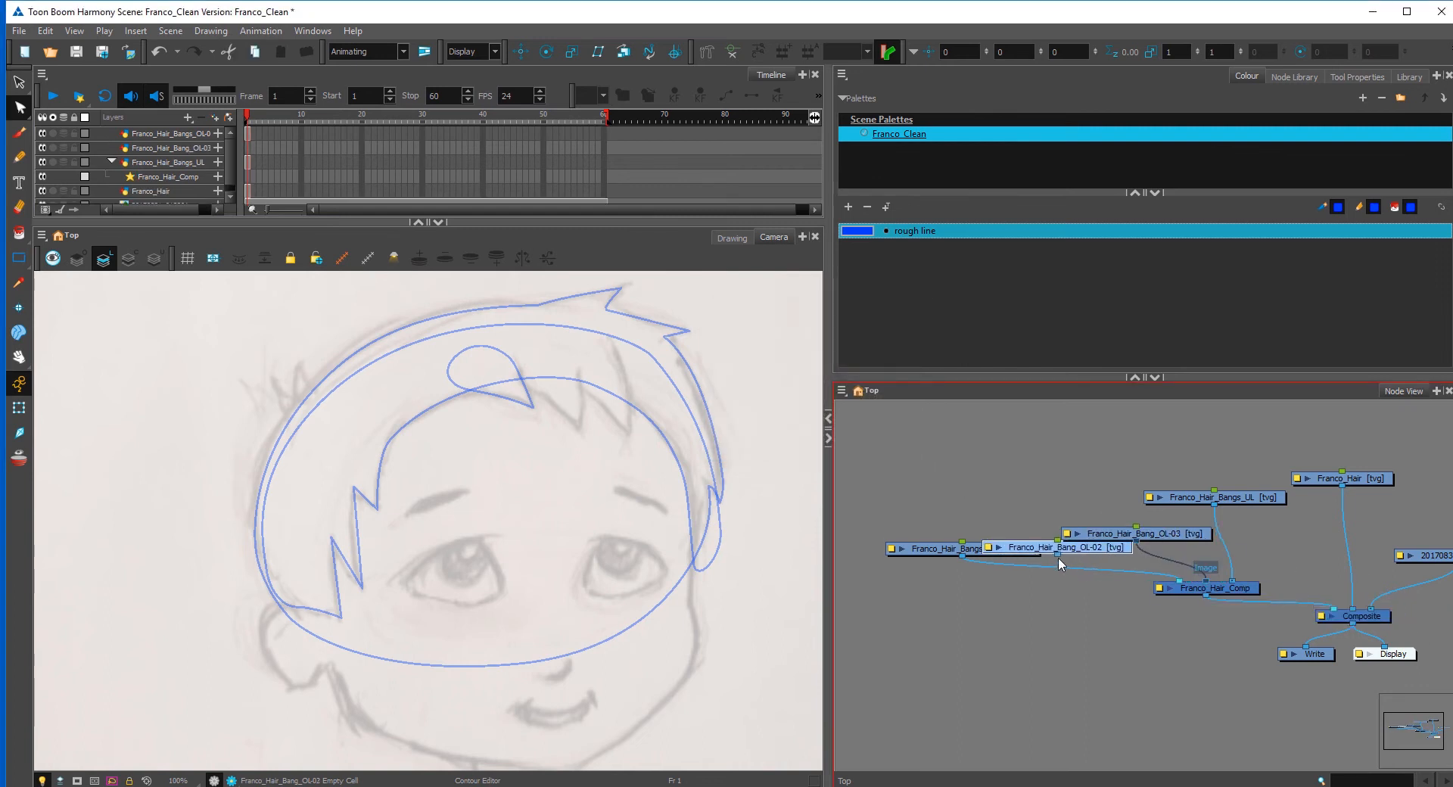
{"action": "left_click_drag", "start_coordinate": [1058, 557], "coordinate": [1188, 583]}
{"action": "left_click_drag", "start_coordinate": [931, 550], "coordinate": [861, 539]}
{"action": "left_click_drag", "start_coordinate": [1029, 548], "coordinate": [978, 499]}
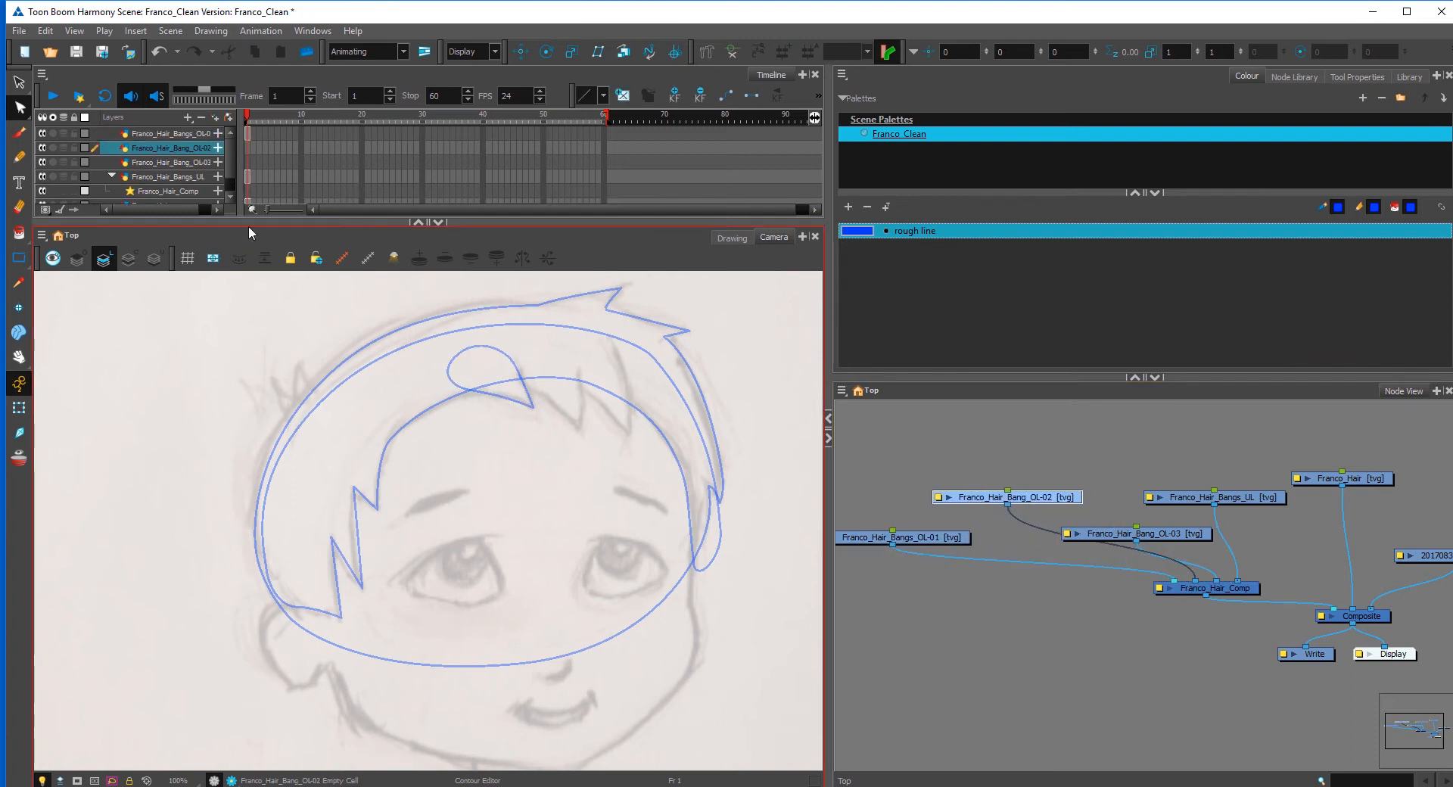
Step: Draw a rectangle over the middle bang on Franco_Hair_Bang_OL-02 and reshape its contour into a pointed strand with a rounded top
{"action": "left_click", "coordinate": [19, 257]}
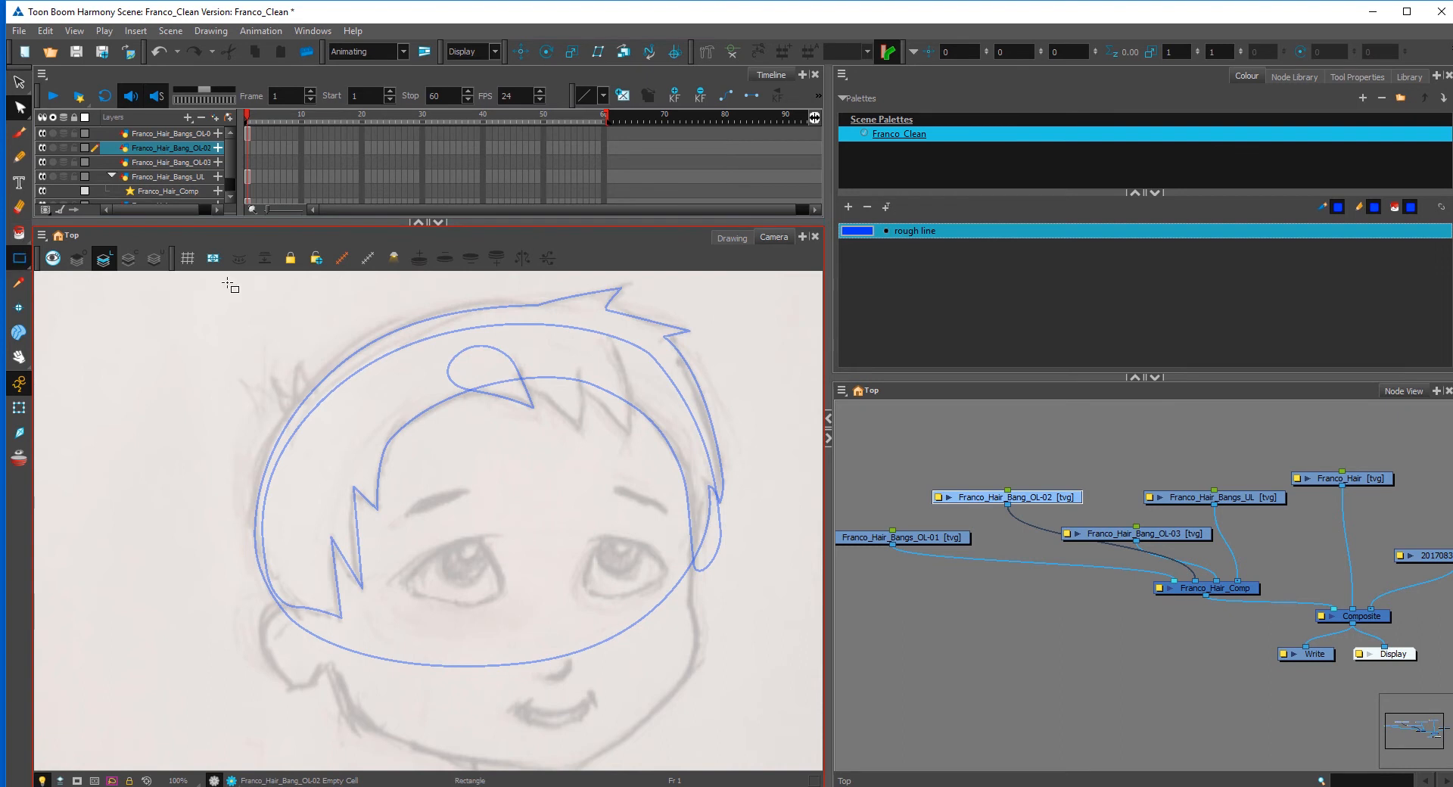
{"action": "mouse_move", "coordinate": [515, 352]}
{"action": "left_mouse_down"}
{"action": "mouse_move", "coordinate": [581, 409]}
{"action": "mouse_move", "coordinate": [581, 428]}
{"action": "left_mouse_up"}
{"action": "key", "text": "alt+q"}
{"action": "left_click_drag", "start_coordinate": [516, 410], "coordinate": [510, 379]}
{"action": "left_click_drag", "start_coordinate": [510, 380], "coordinate": [537, 396]}
{"action": "left_click_drag", "start_coordinate": [580, 353], "coordinate": [489, 373]}
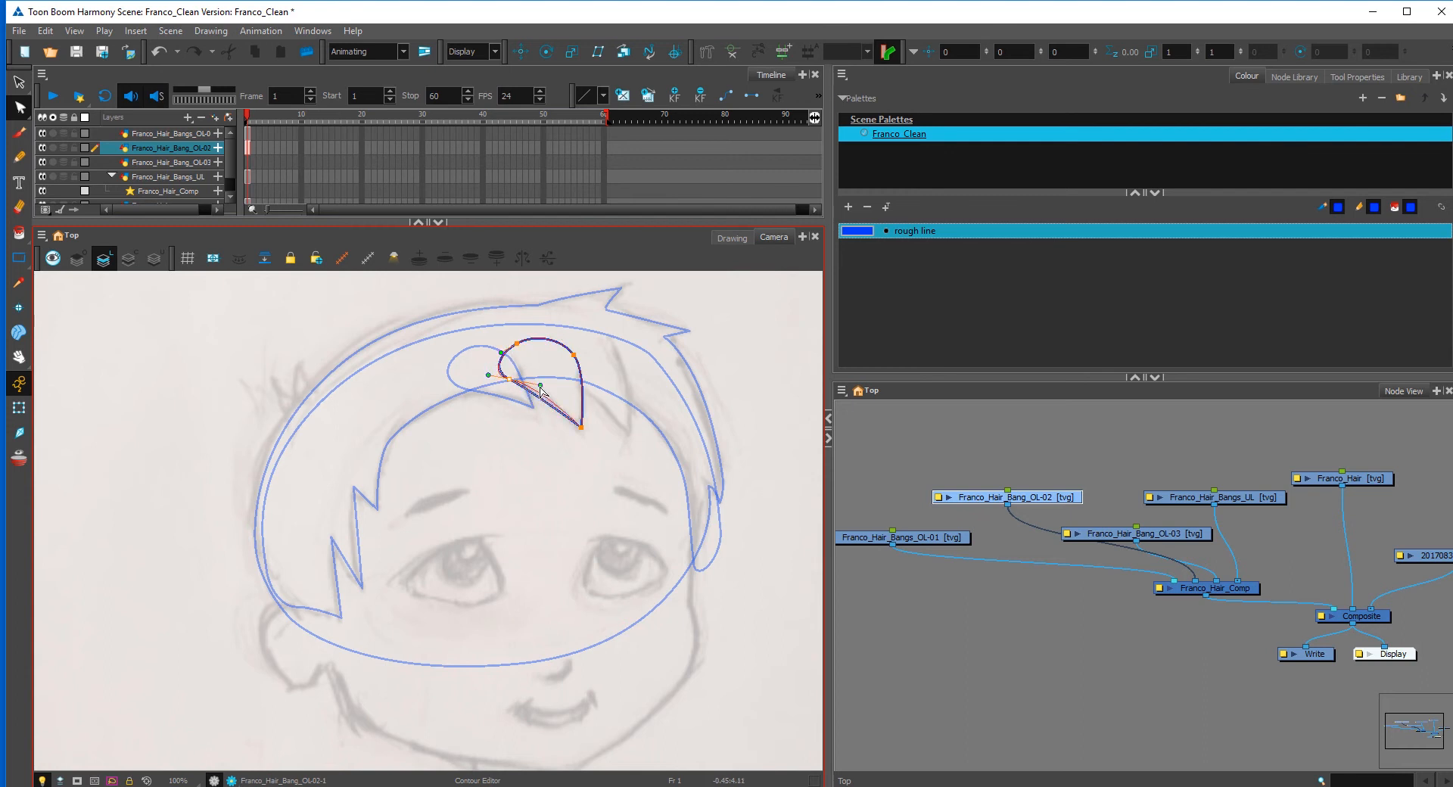
Step: Draw a rectangle over the next bang on Franco_Hair_Bang_OL-03 and reshape it into a rounded strand tapering to a downward point
{"action": "left_click", "coordinate": [1178, 536]}
{"action": "key", "text": "alt+7"}
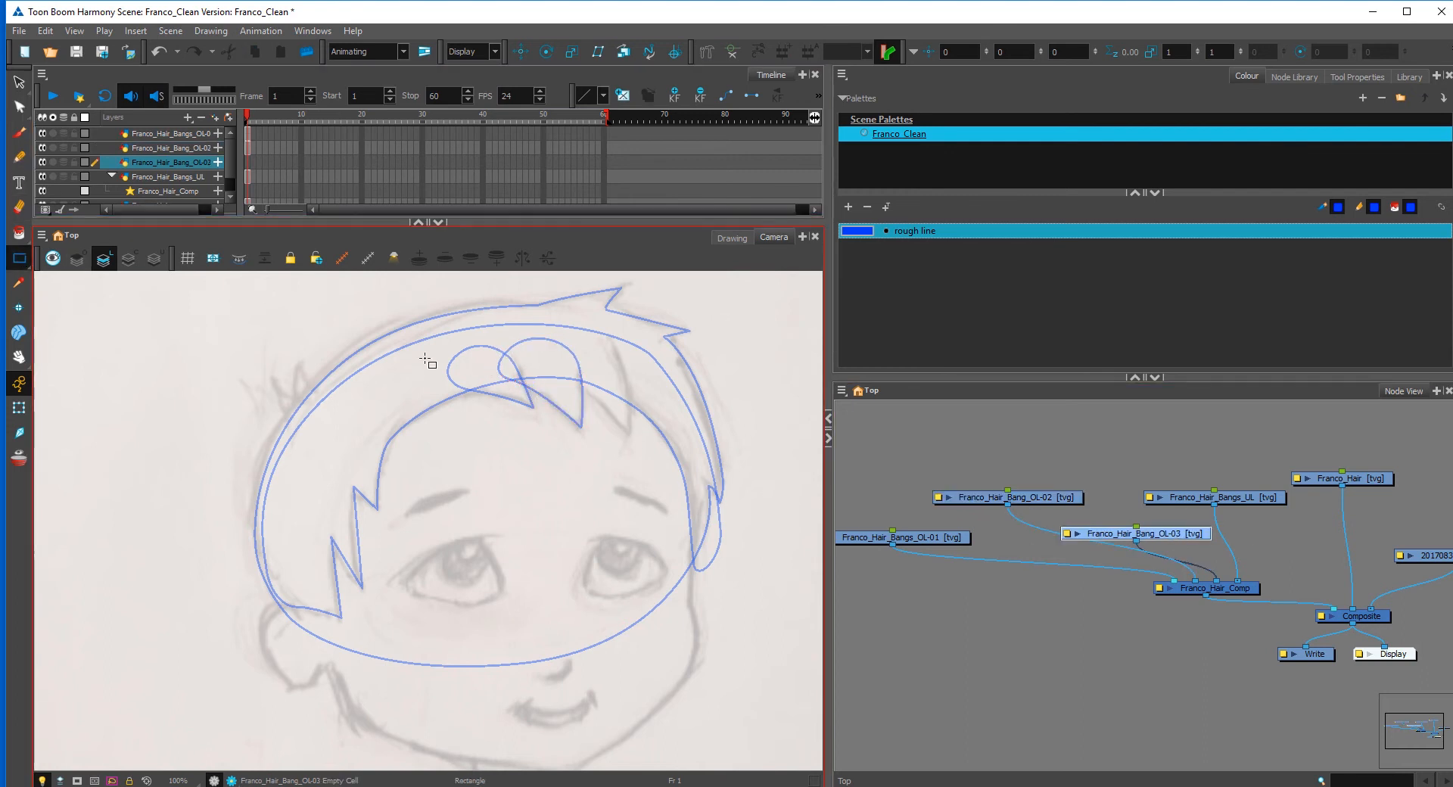
{"action": "mouse_move", "coordinate": [568, 354]}
{"action": "left_mouse_down"}
{"action": "mouse_move", "coordinate": [622, 401]}
{"action": "mouse_move", "coordinate": [631, 437]}
{"action": "left_mouse_up"}
{"action": "key", "text": "alt+q"}
{"action": "left_click_drag", "start_coordinate": [568, 402], "coordinate": [602, 330]}
{"action": "left_click", "coordinate": [648, 435]}
{"action": "mouse_move", "coordinate": [630, 436]}
{"action": "left_mouse_down"}
{"action": "mouse_move", "coordinate": [629, 455]}
{"action": "mouse_move", "coordinate": [632, 379]}
{"action": "mouse_move", "coordinate": [632, 437]}
{"action": "left_mouse_up"}
{"action": "left_click", "coordinate": [482, 559]}
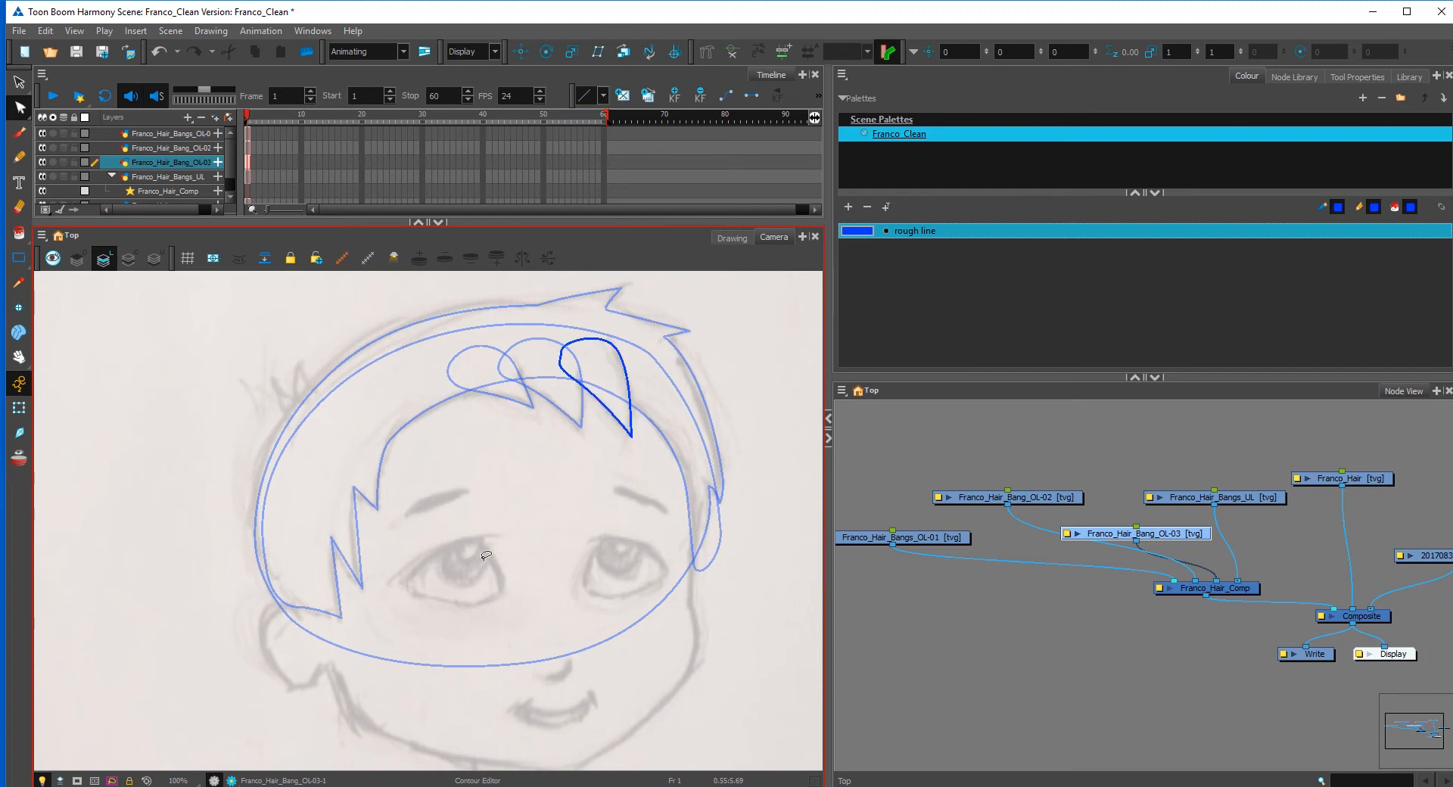
Step: Select the bangs nodes together with Franco_Hair_Comp and move them away from the Composite to clear working space
{"action": "left_click", "coordinate": [22, 409]}
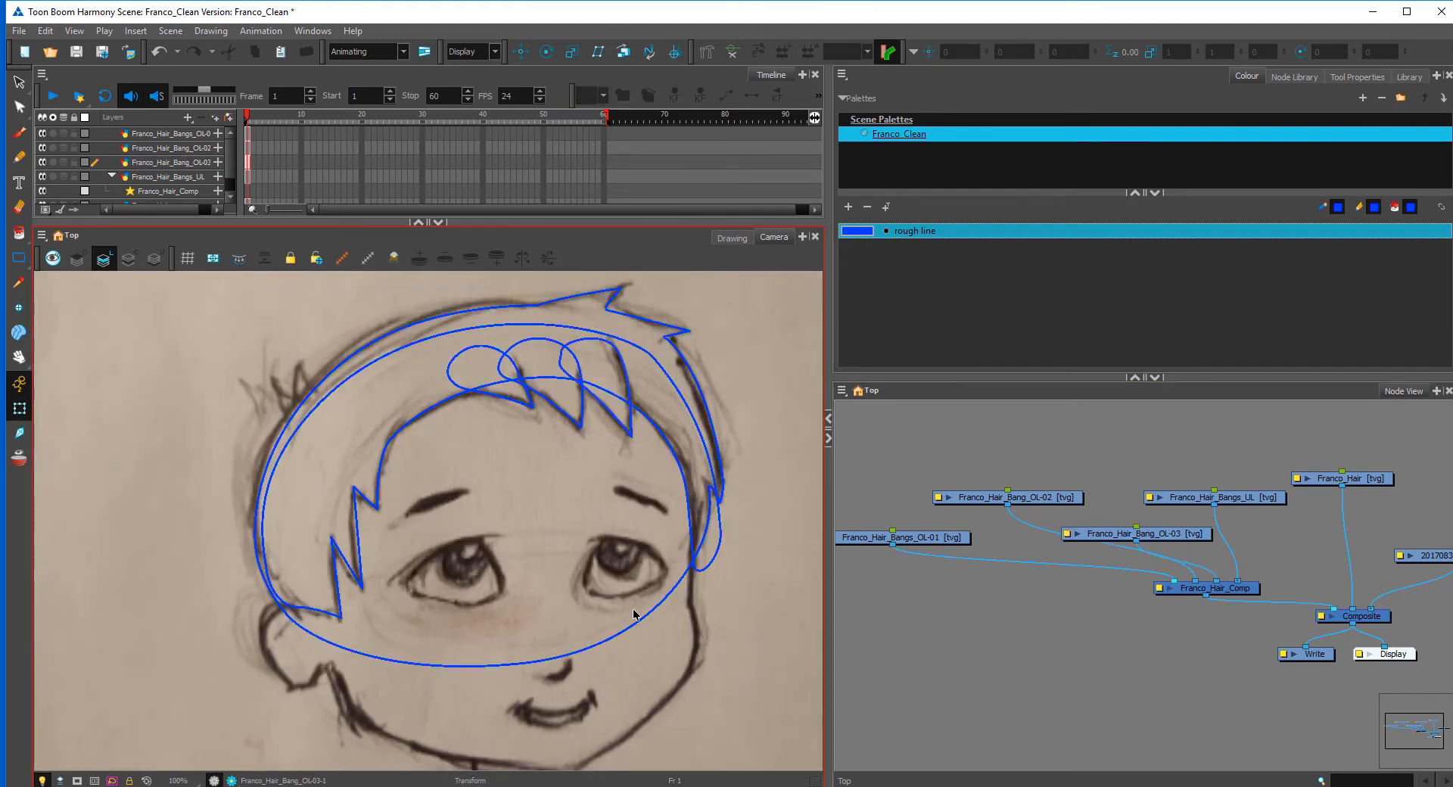
{"action": "scroll", "coordinate": [573, 656], "scroll_direction": "down", "scroll_amount": 3}
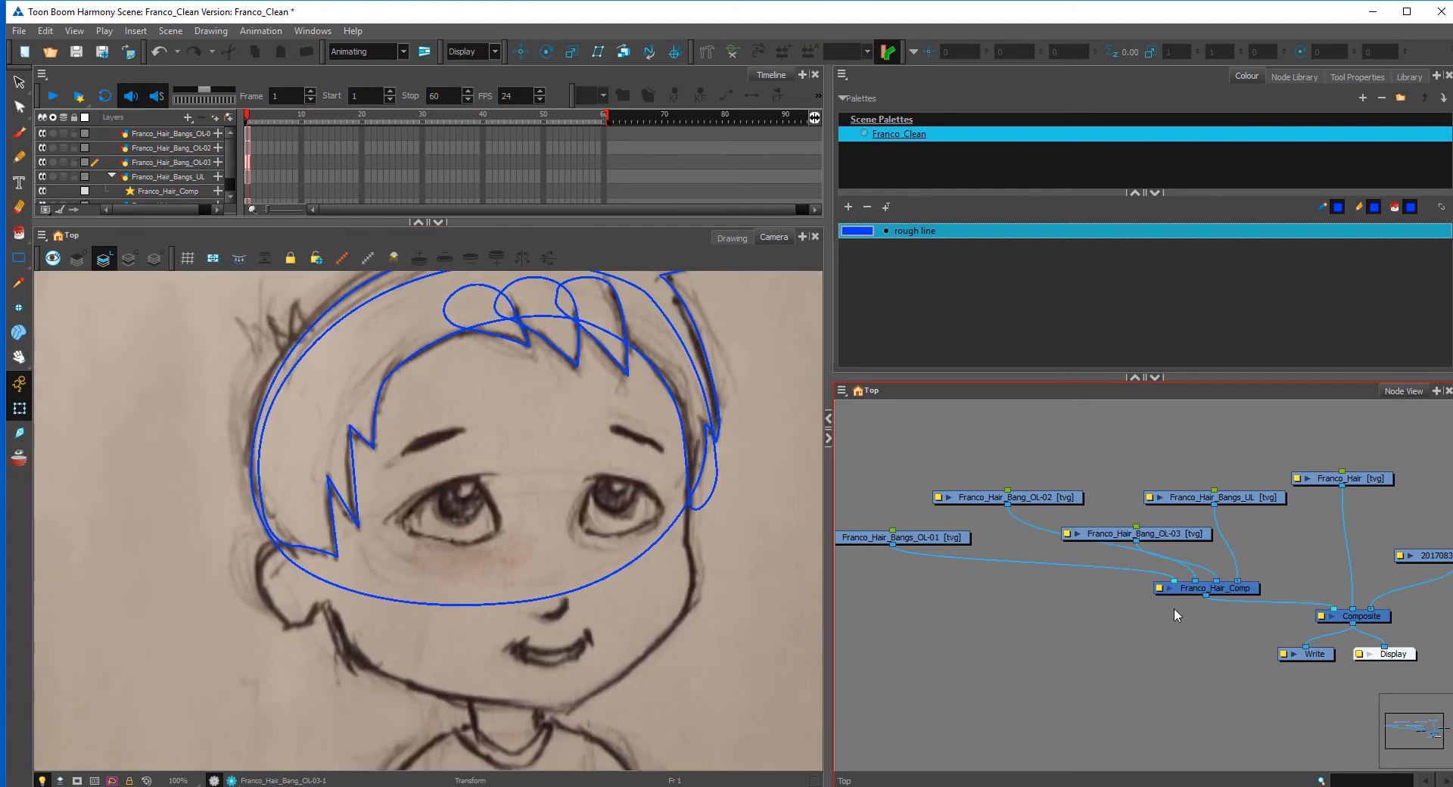
{"action": "left_click", "coordinate": [1189, 539]}
{"action": "scroll", "coordinate": [1241, 553], "scroll_direction": "up", "scroll_amount": 2}
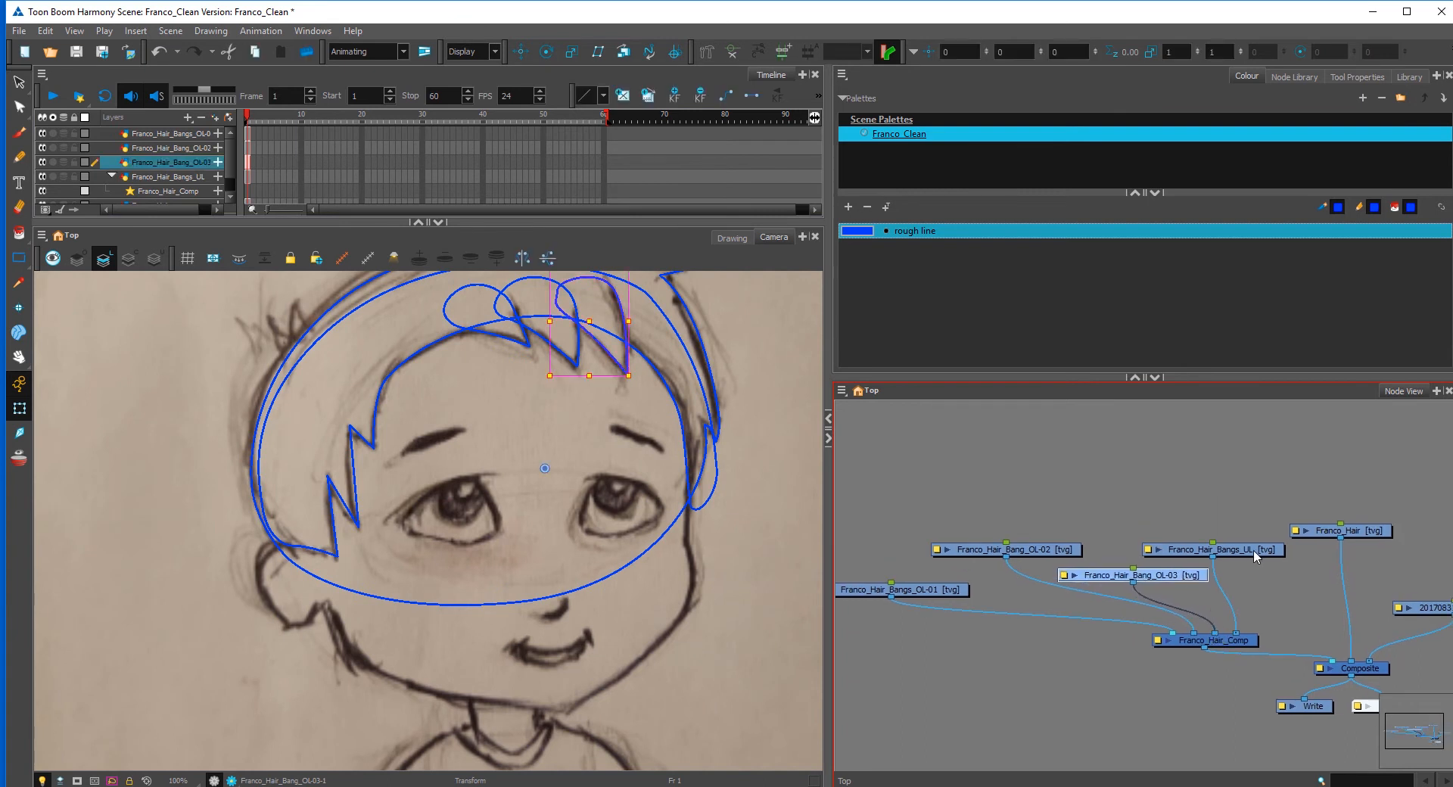
{"action": "left_click_drag", "start_coordinate": [1227, 486], "coordinate": [841, 649]}
{"action": "left_click_drag", "start_coordinate": [1317, 643], "coordinate": [1029, 603]}
{"action": "left_click_drag", "start_coordinate": [1225, 563], "coordinate": [1077, 539]}
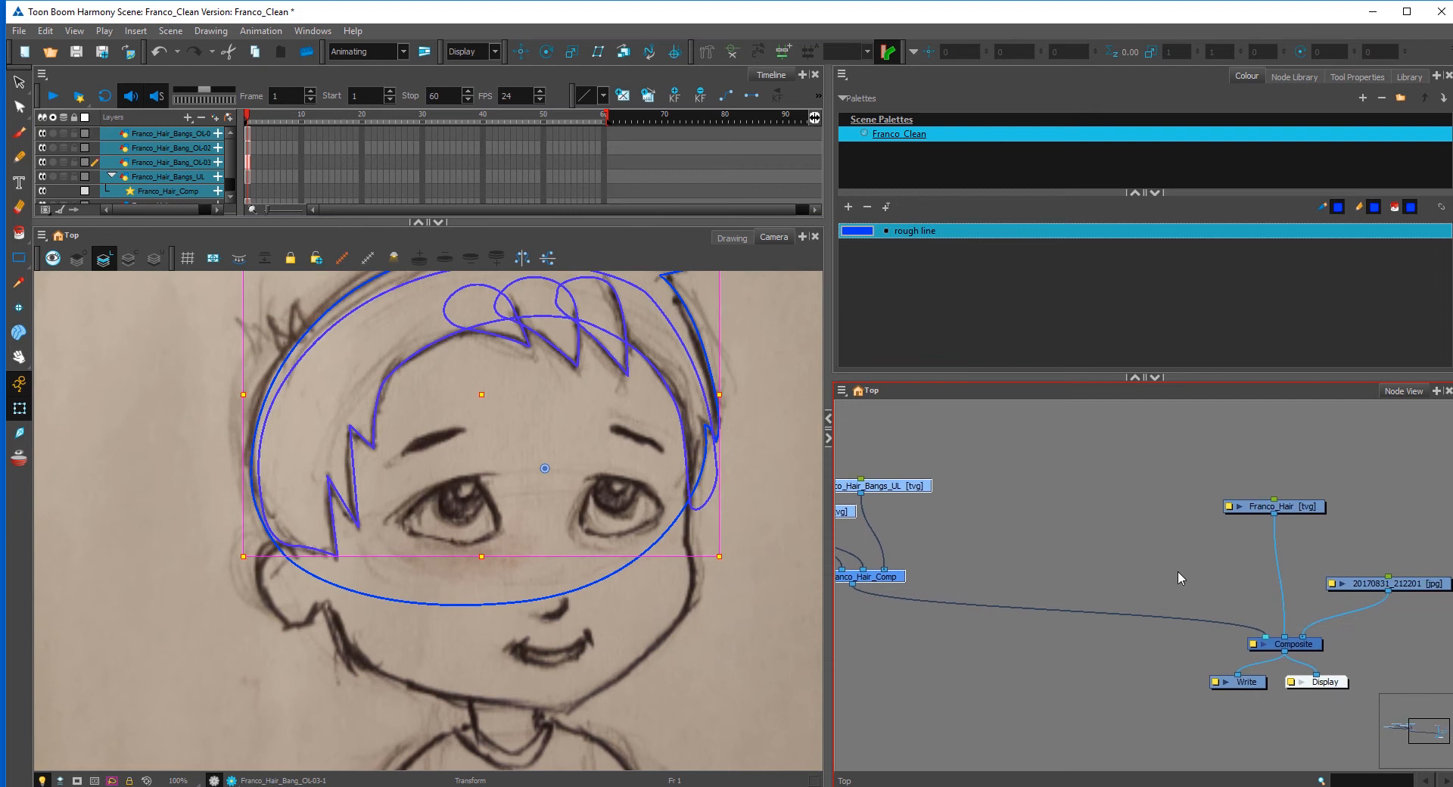
Step: Add two vector drawing layers named Franco_Head_Base_UL and Franco_Head_Base_OL
{"action": "left_click", "coordinate": [1167, 580]}
{"action": "key", "text": "ctrl+r"}
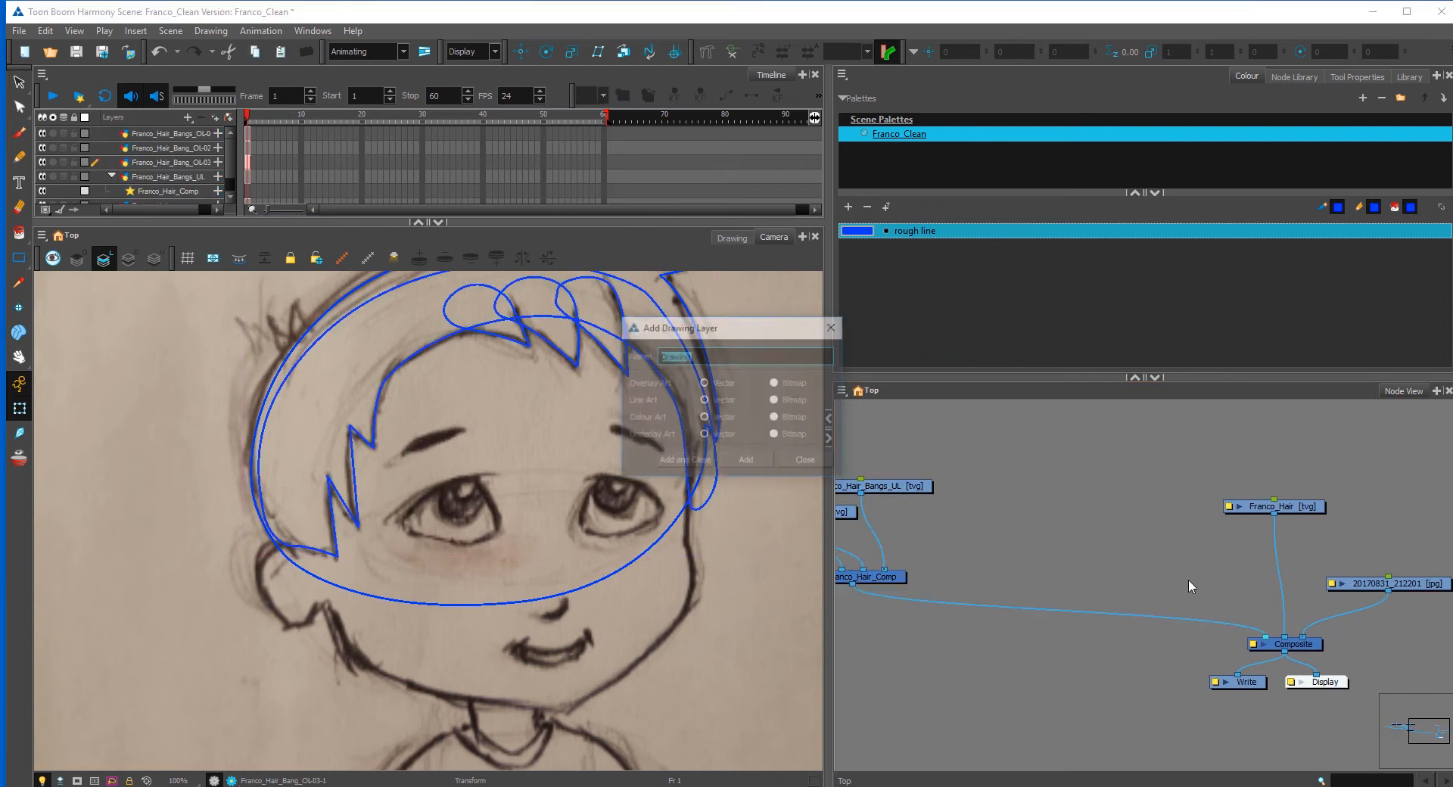
{"action": "type", "text": "Franco_Head_Base_UL"}
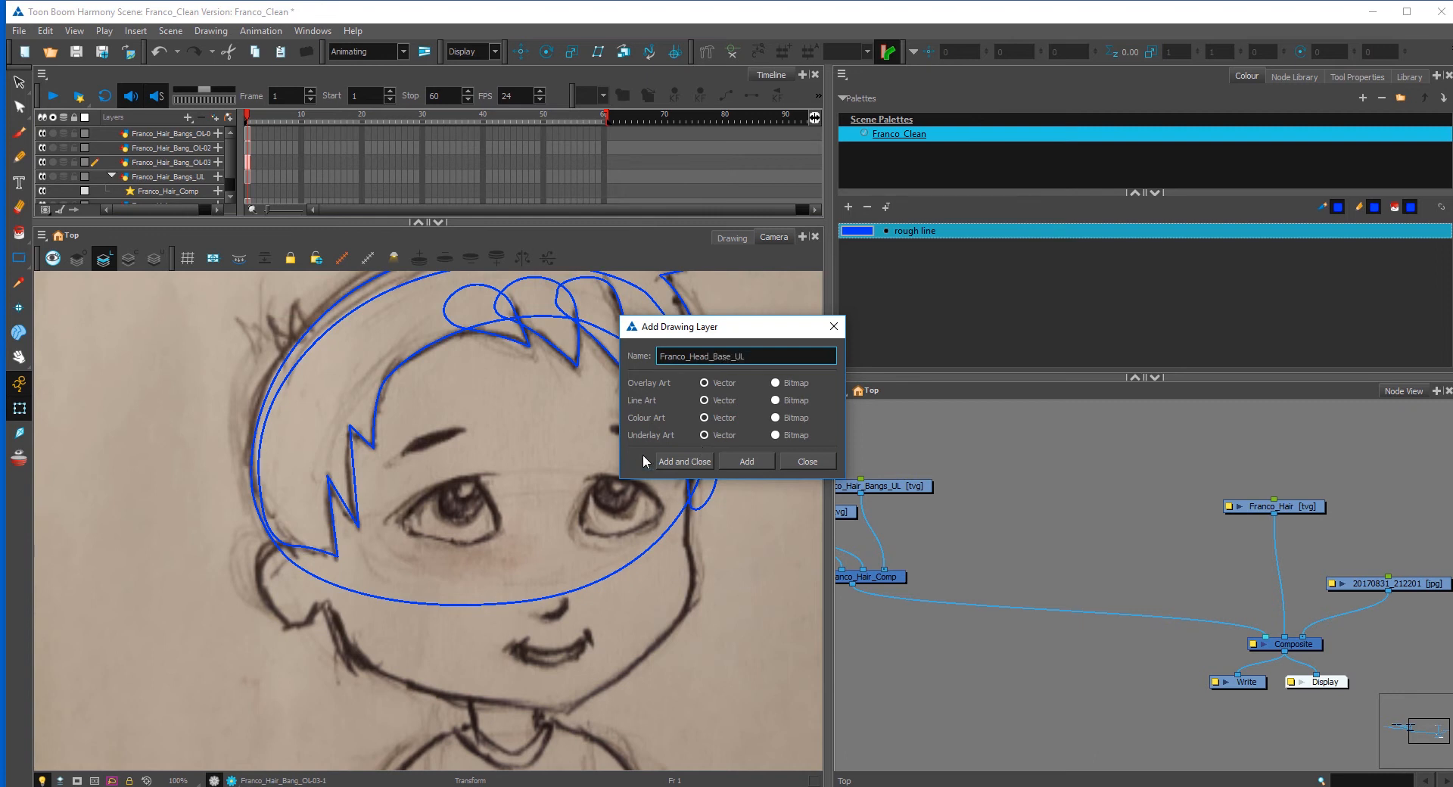
{"action": "left_click", "coordinate": [748, 464]}
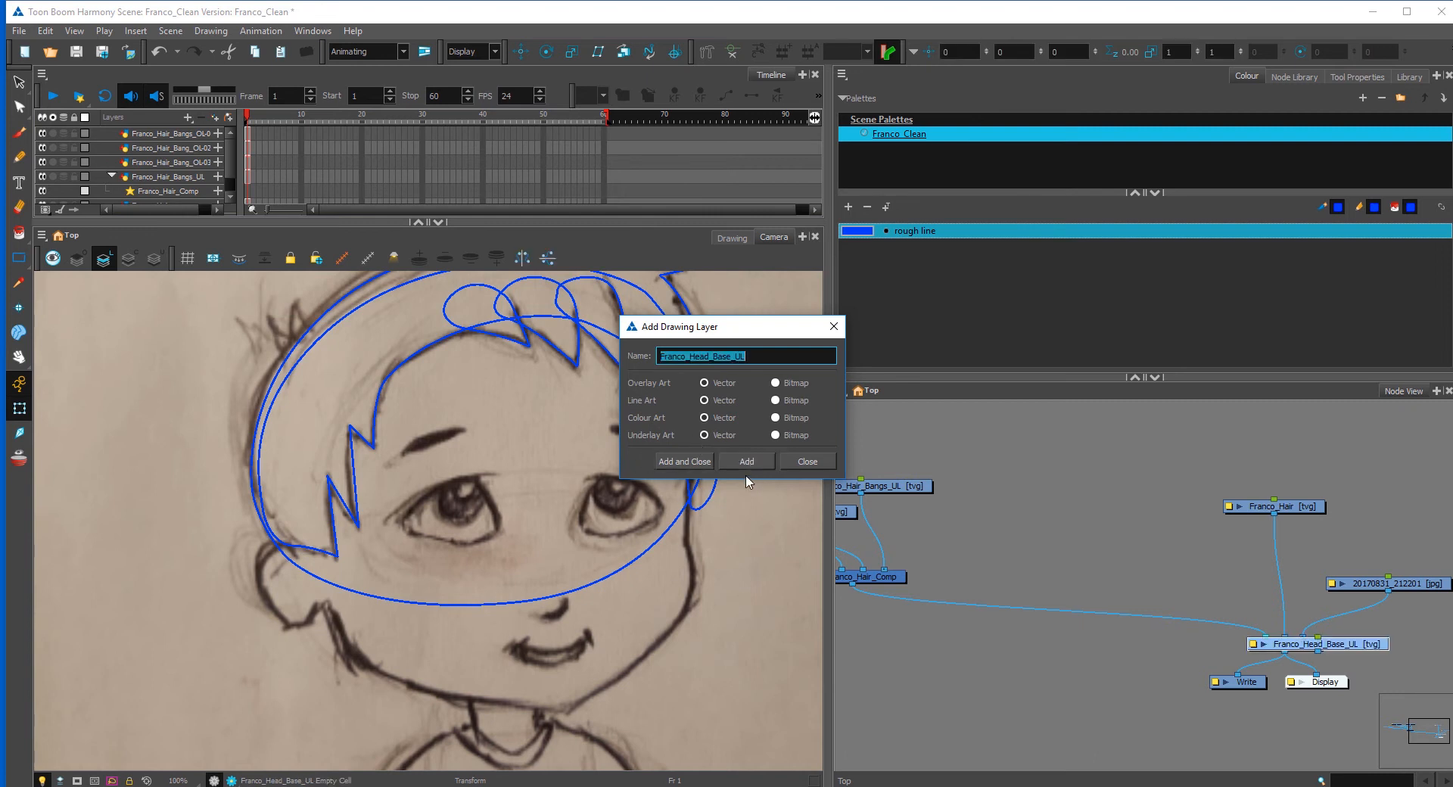
{"action": "left_click", "coordinate": [763, 357]}
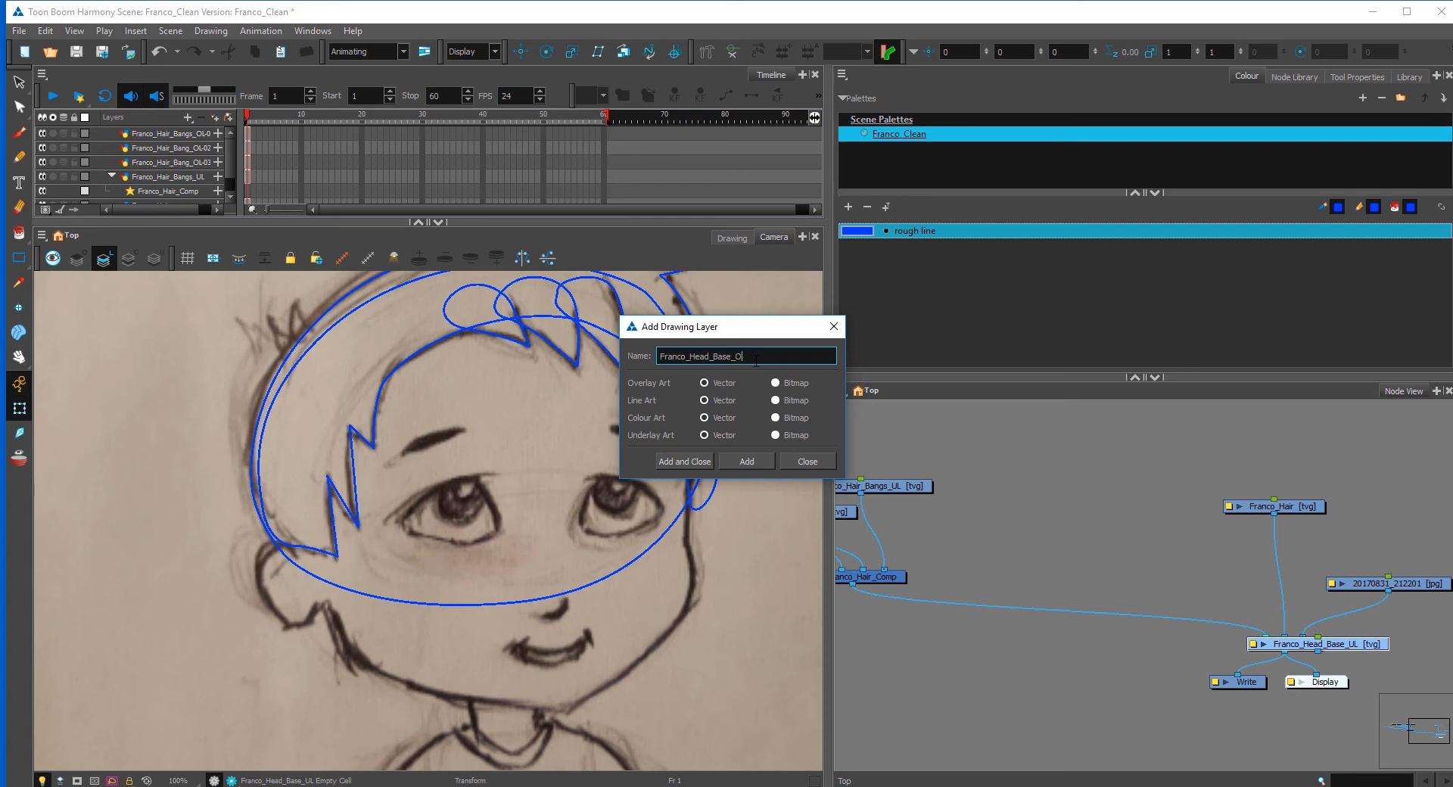
{"action": "type", "text": "OL"}
{"action": "left_click", "coordinate": [674, 462]}
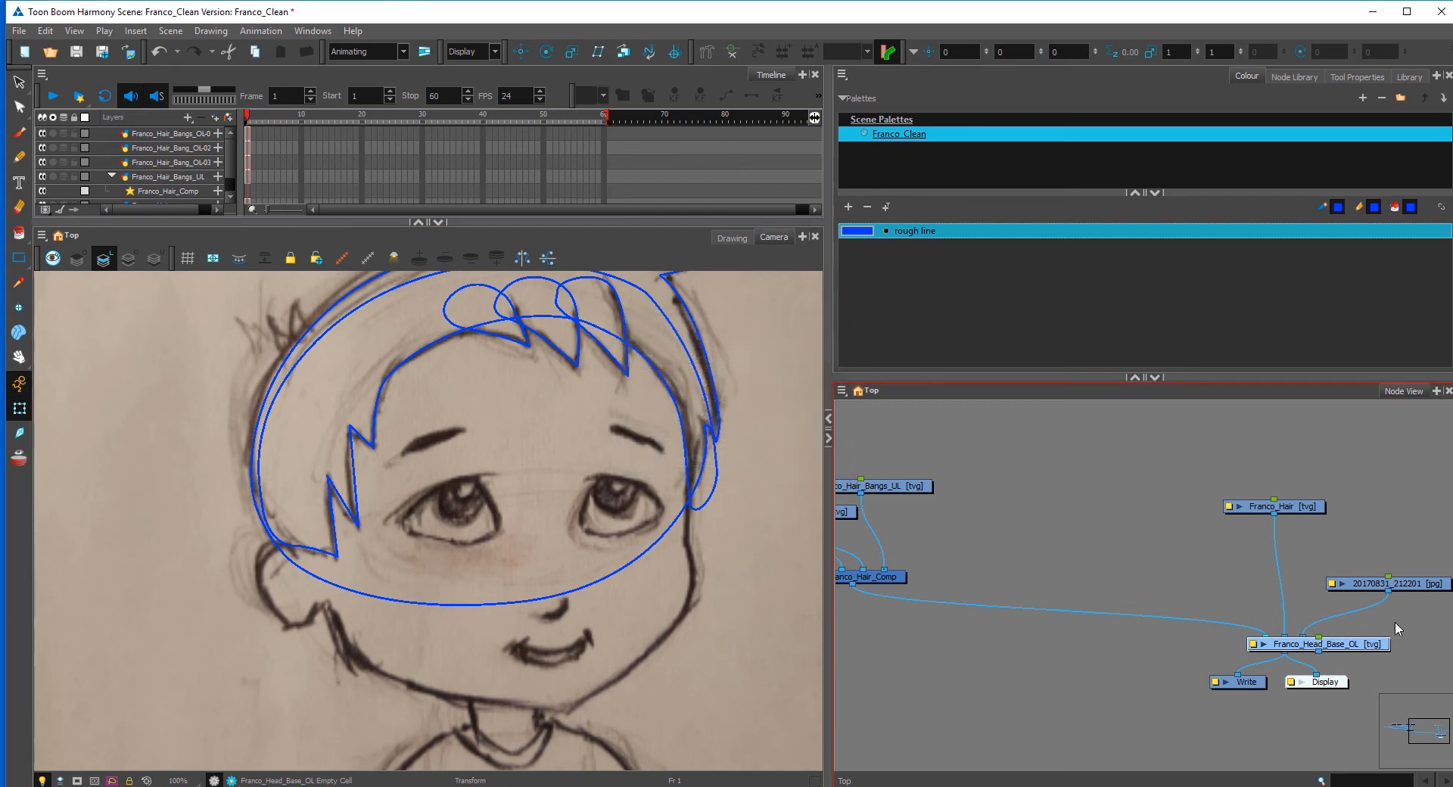
Step: Separate the Franco_Head_Base_OL and Franco_Head_Base_UL nodes and connect both into the Composite
{"action": "left_click_drag", "start_coordinate": [1367, 649], "coordinate": [1124, 534]}
{"action": "left_click_drag", "start_coordinate": [1341, 645], "coordinate": [1210, 560]}
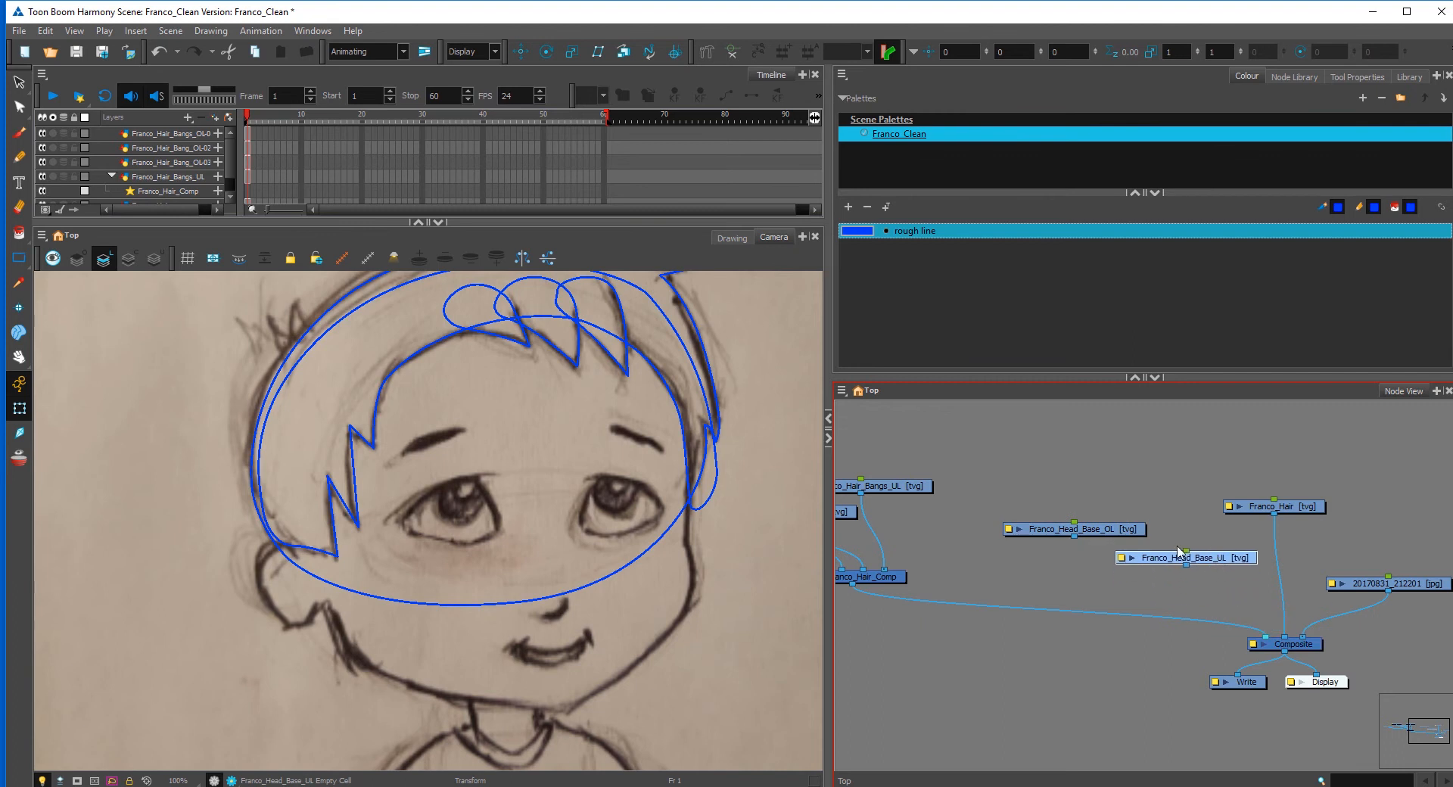
{"action": "left_click_drag", "start_coordinate": [1079, 531], "coordinate": [1005, 538]}
{"action": "left_click_drag", "start_coordinate": [1212, 562], "coordinate": [1177, 541]}
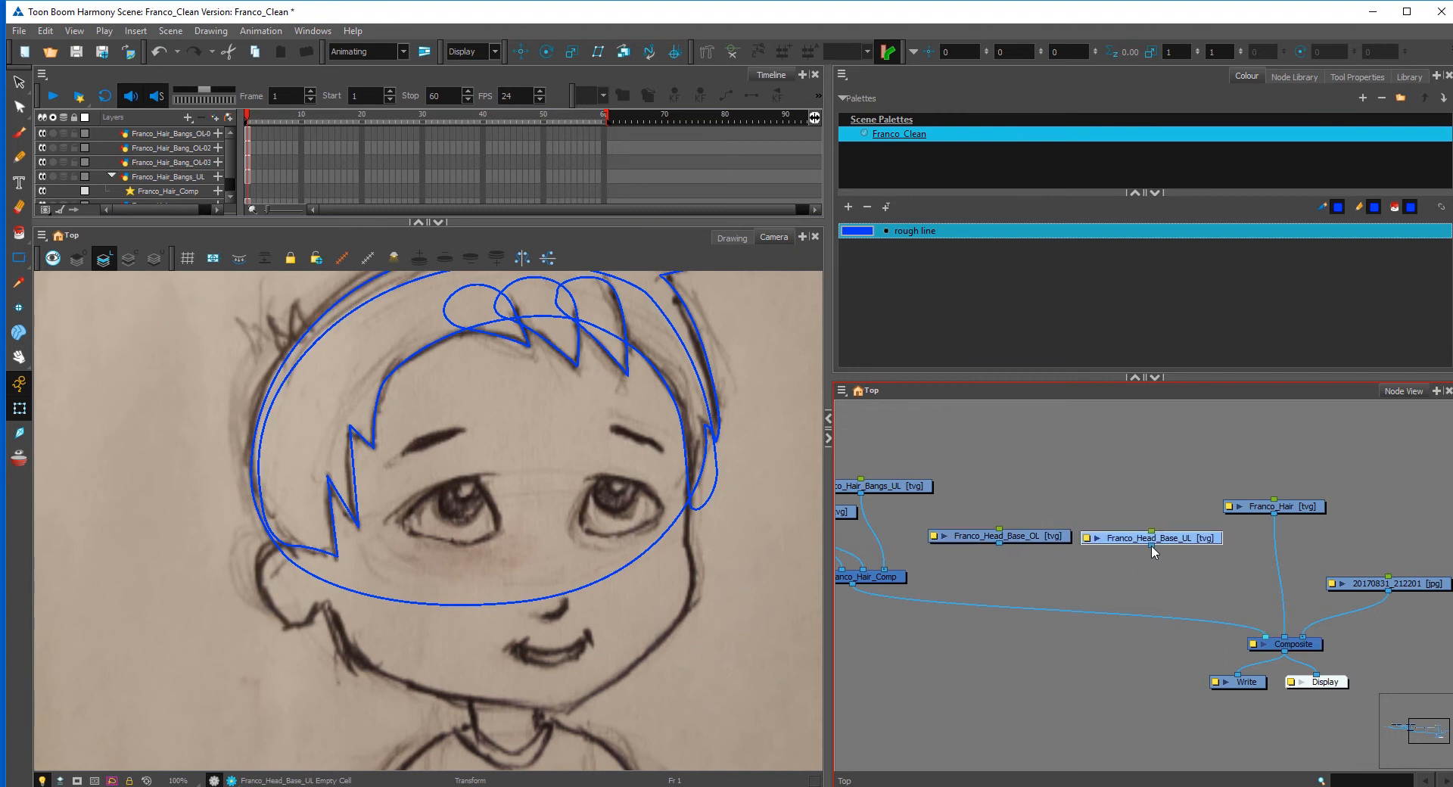
{"action": "left_click_drag", "start_coordinate": [1236, 598], "coordinate": [1279, 637]}
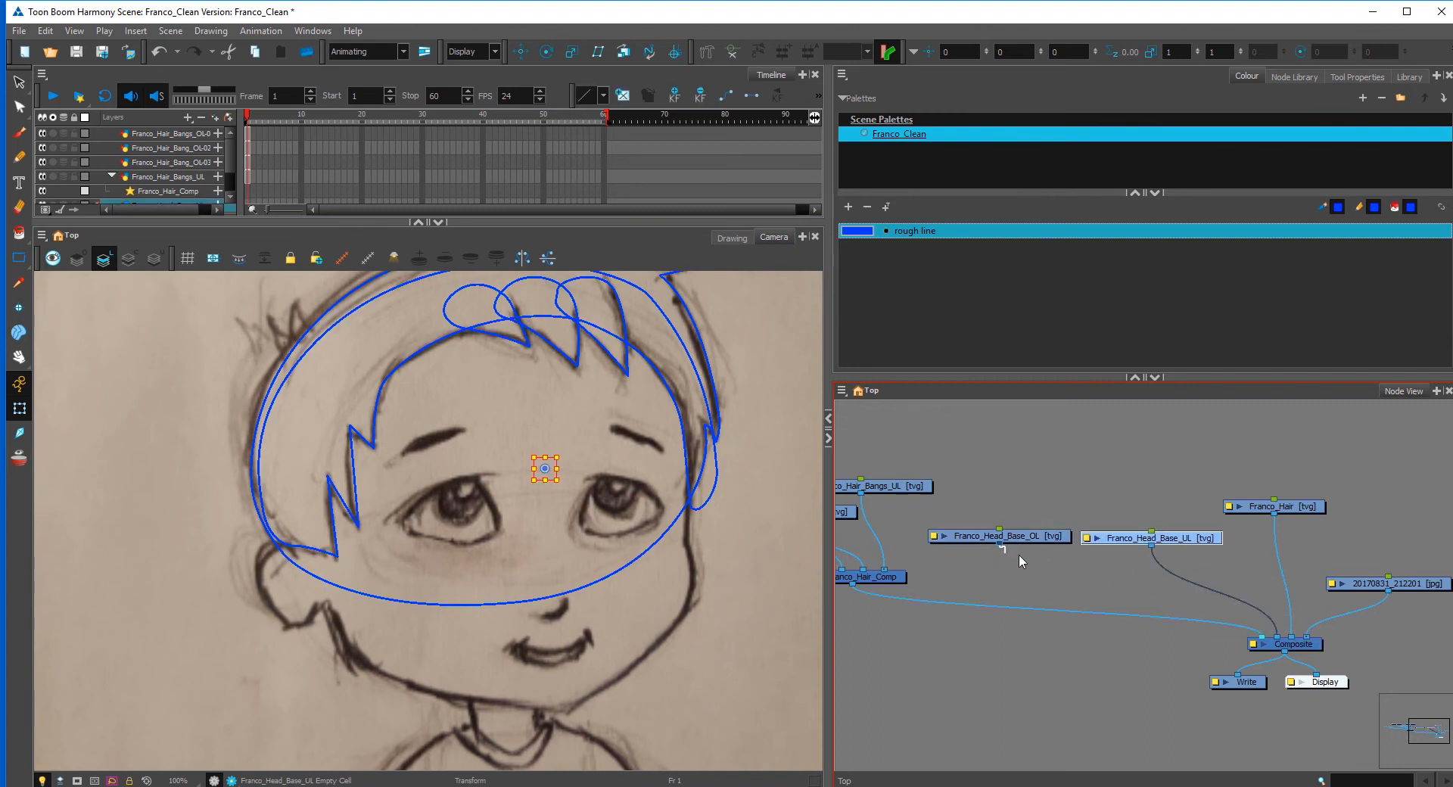
{"action": "left_click_drag", "start_coordinate": [1000, 543], "coordinate": [1260, 638]}
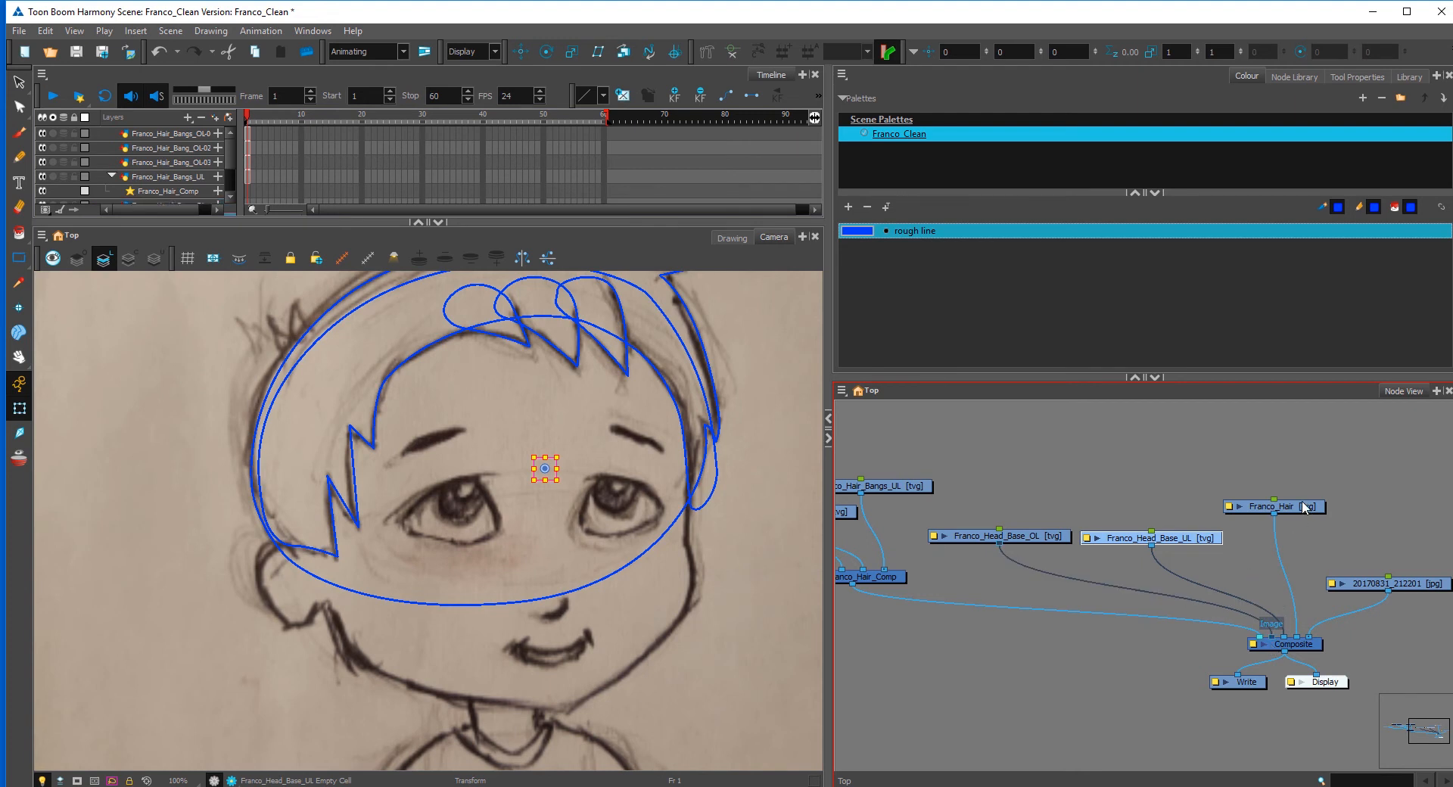
Step: Reorder the Composite's inputs so Franco_Head_Base_UL comes behind Franco_Hair, and arrange those two nodes above it
{"action": "left_click_drag", "start_coordinate": [1304, 507], "coordinate": [1183, 454]}
{"action": "left_click_drag", "start_coordinate": [1192, 539], "coordinate": [1320, 485]}
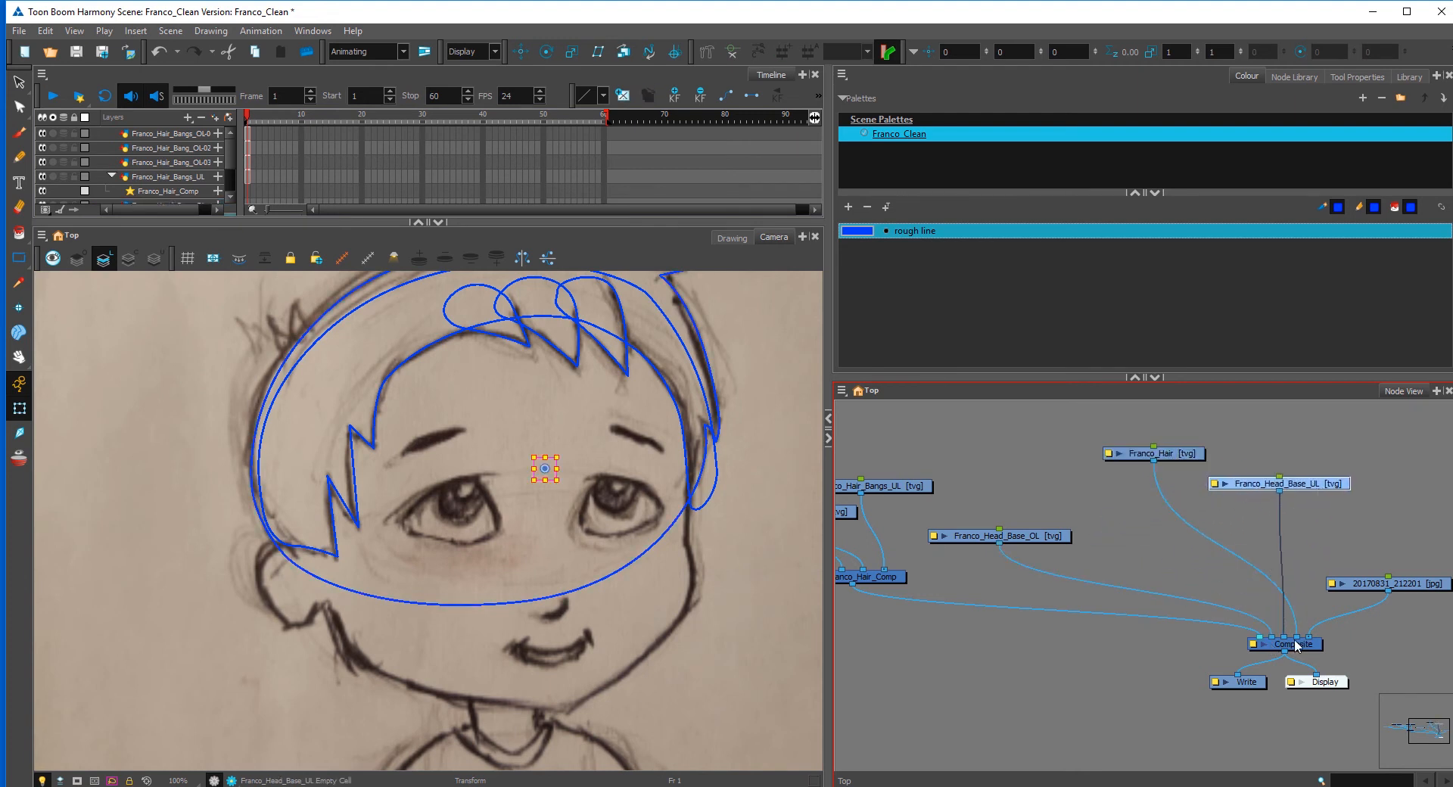
{"action": "left_click_drag", "start_coordinate": [1202, 455], "coordinate": [1194, 495]}
{"action": "left_click_drag", "start_coordinate": [1320, 488], "coordinate": [1316, 490]}
Step: Draw a large rectangle over the face on Franco_Head_Base_UL and bend its lower contour into rounded cheeks
{"action": "left_click", "coordinate": [20, 259]}
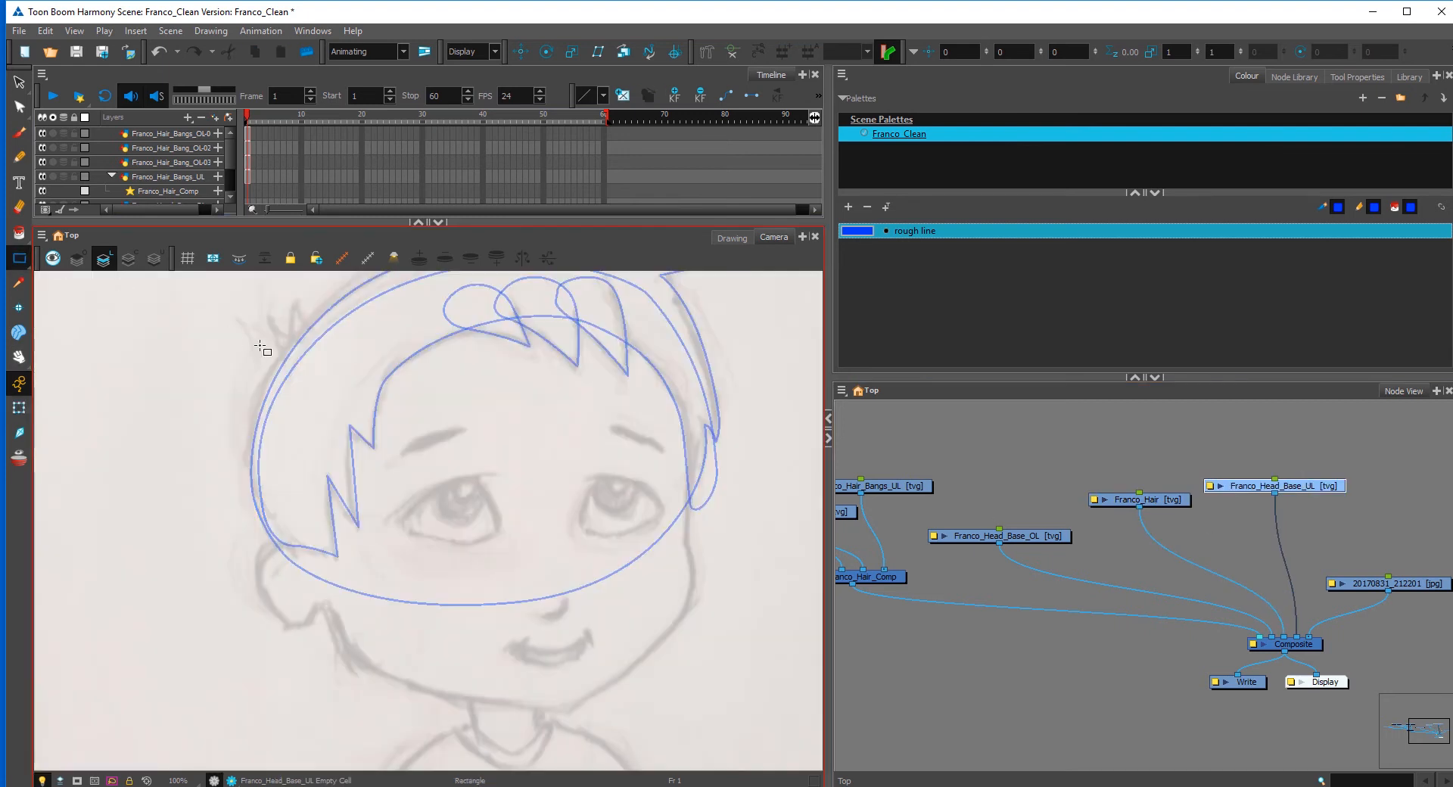
{"action": "mouse_move", "coordinate": [287, 343]}
{"action": "left_mouse_down"}
{"action": "mouse_move", "coordinate": [600, 618]}
{"action": "mouse_move", "coordinate": [675, 656]}
{"action": "left_mouse_up"}
{"action": "key", "text": "alt+q"}
{"action": "left_click_drag", "start_coordinate": [561, 658], "coordinate": [560, 609]}
{"action": "left_click_drag", "start_coordinate": [675, 656], "coordinate": [654, 600]}
{"action": "left_click_drag", "start_coordinate": [669, 542], "coordinate": [683, 556]}
{"action": "left_click_drag", "start_coordinate": [560, 608], "coordinate": [554, 636]}
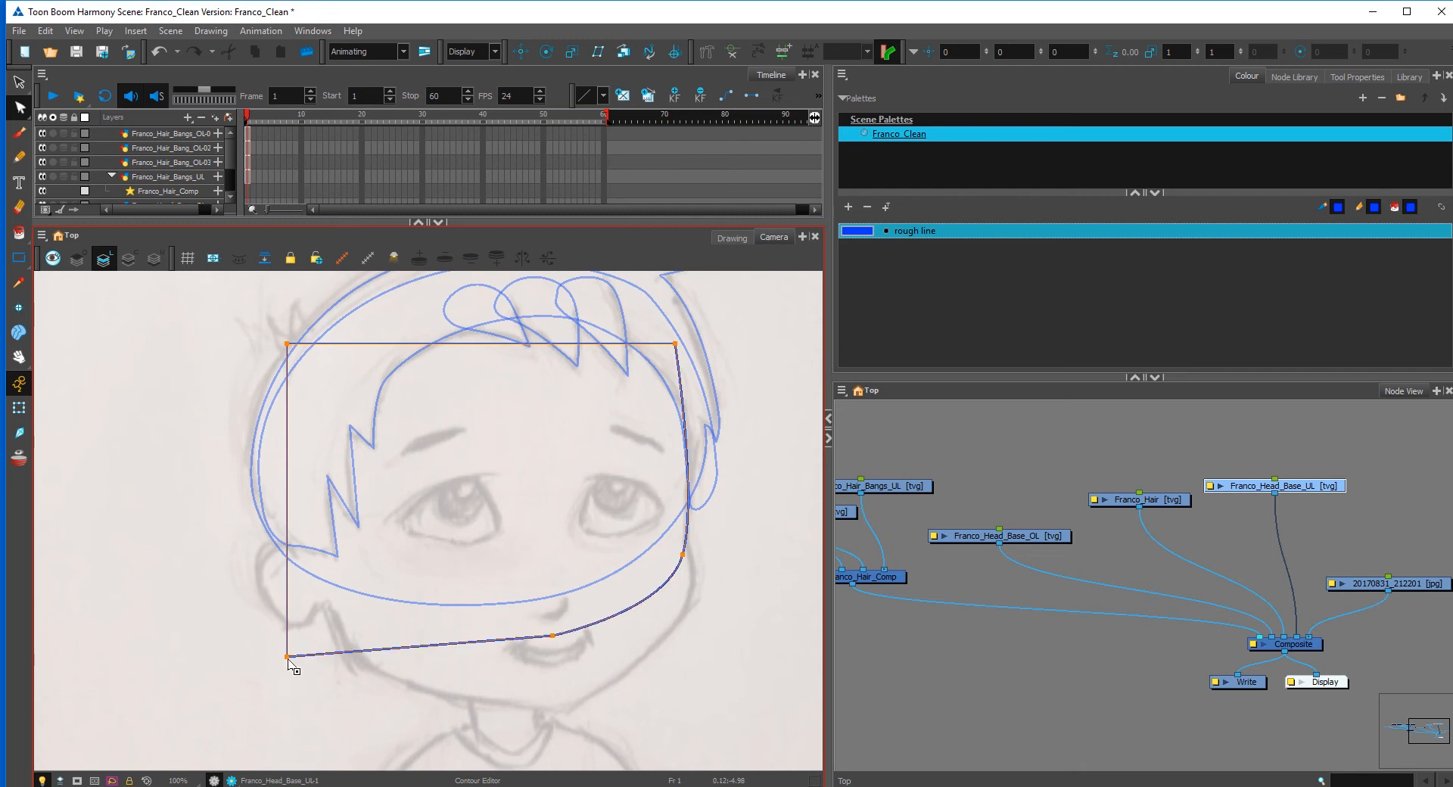
{"action": "left_click_drag", "start_coordinate": [288, 658], "coordinate": [343, 639]}
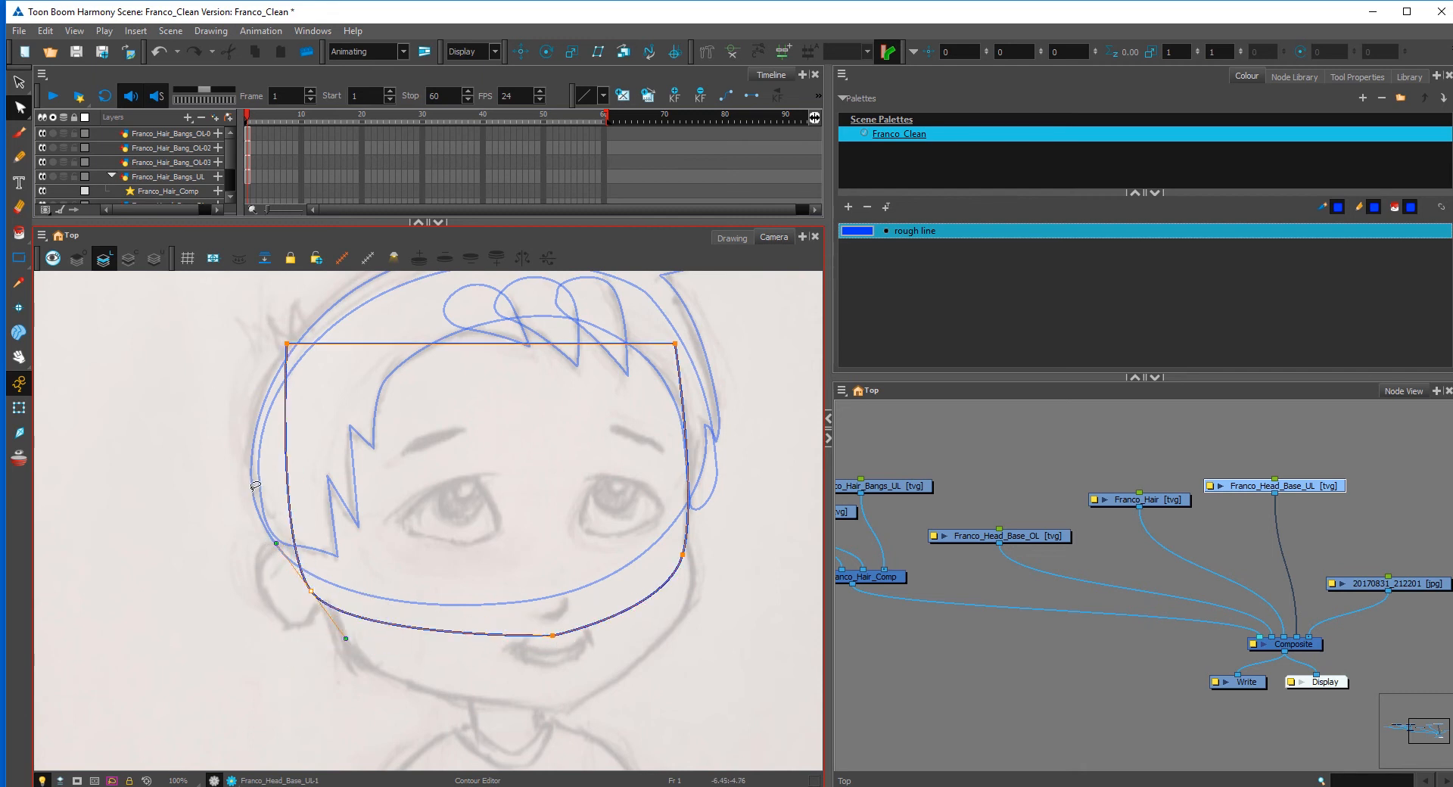
Step: Round the upper contour of the Franco_Head_Base_UL shape into a smooth skull curve beneath the hair
{"action": "left_click_drag", "start_coordinate": [287, 344], "coordinate": [244, 480]}
{"action": "left_click_drag", "start_coordinate": [676, 343], "coordinate": [648, 343]}
{"action": "left_click_drag", "start_coordinate": [648, 343], "coordinate": [705, 396]}
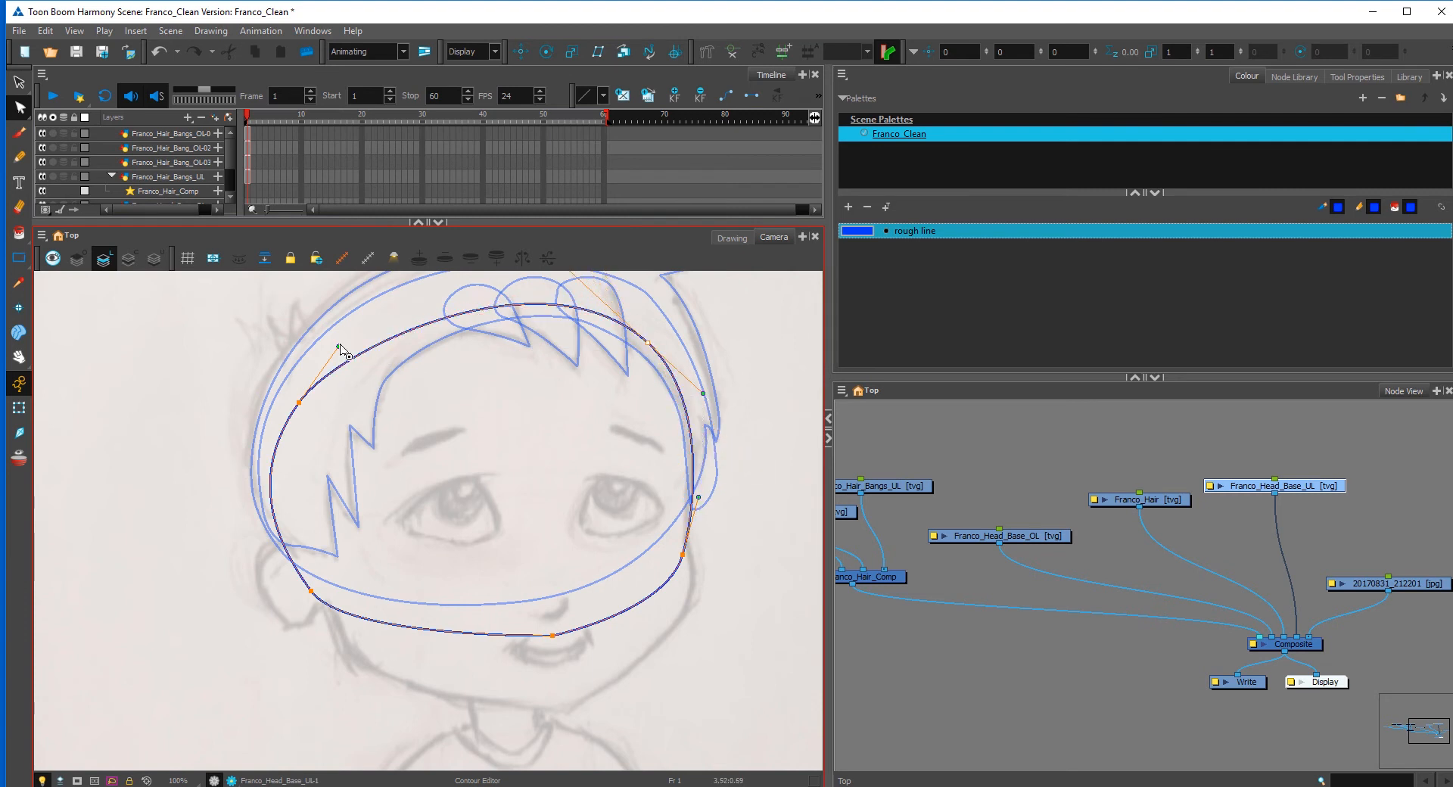
{"action": "left_click_drag", "start_coordinate": [339, 348], "coordinate": [349, 315]}
{"action": "left_click_drag", "start_coordinate": [299, 403], "coordinate": [309, 395]}
{"action": "left_click", "coordinate": [607, 579]}
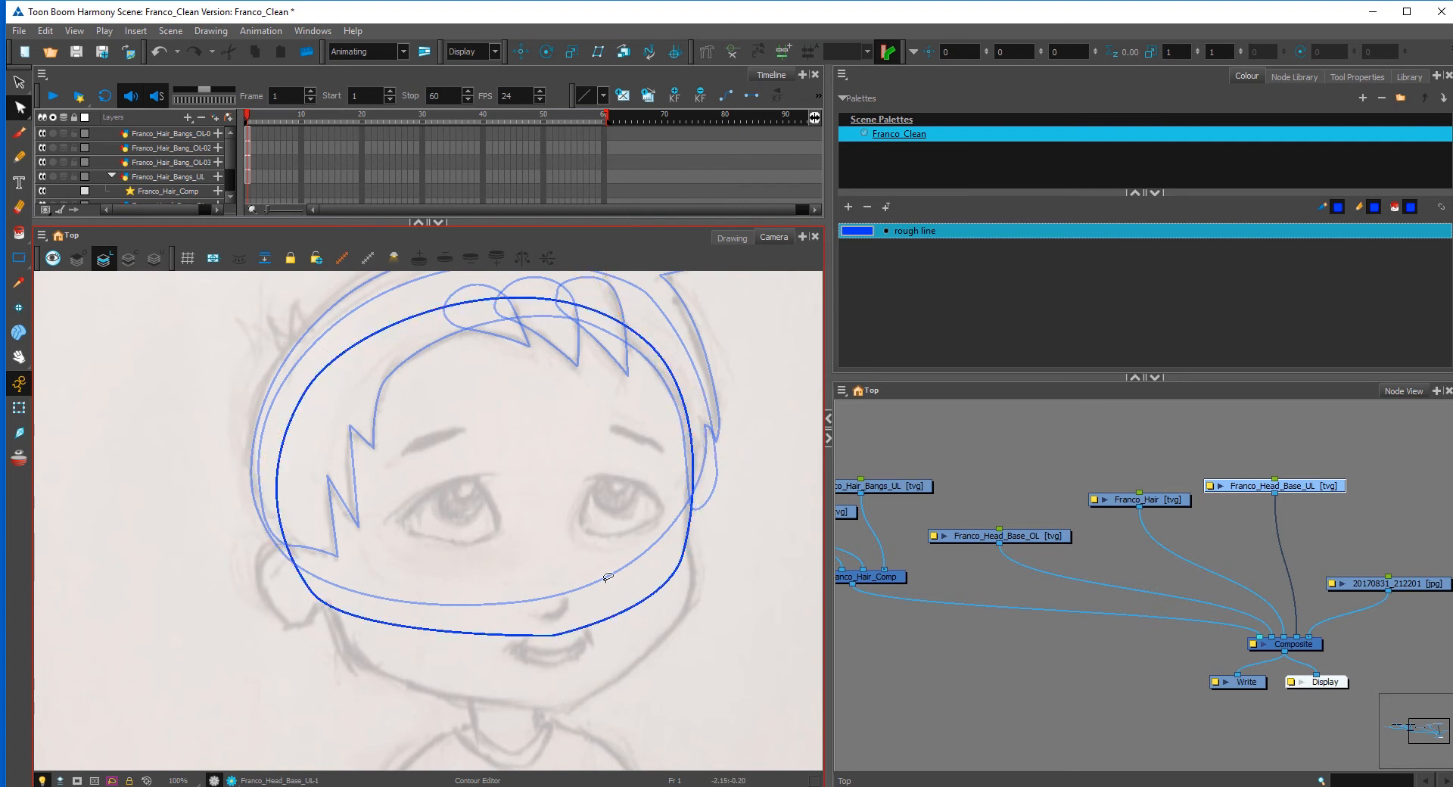
Step: Draw a rectangle over the lower face on Franco_Head_Base_OL and fit its edge beside the hair to the sketched eye socket and cheek
{"action": "left_click", "coordinate": [1185, 535]}
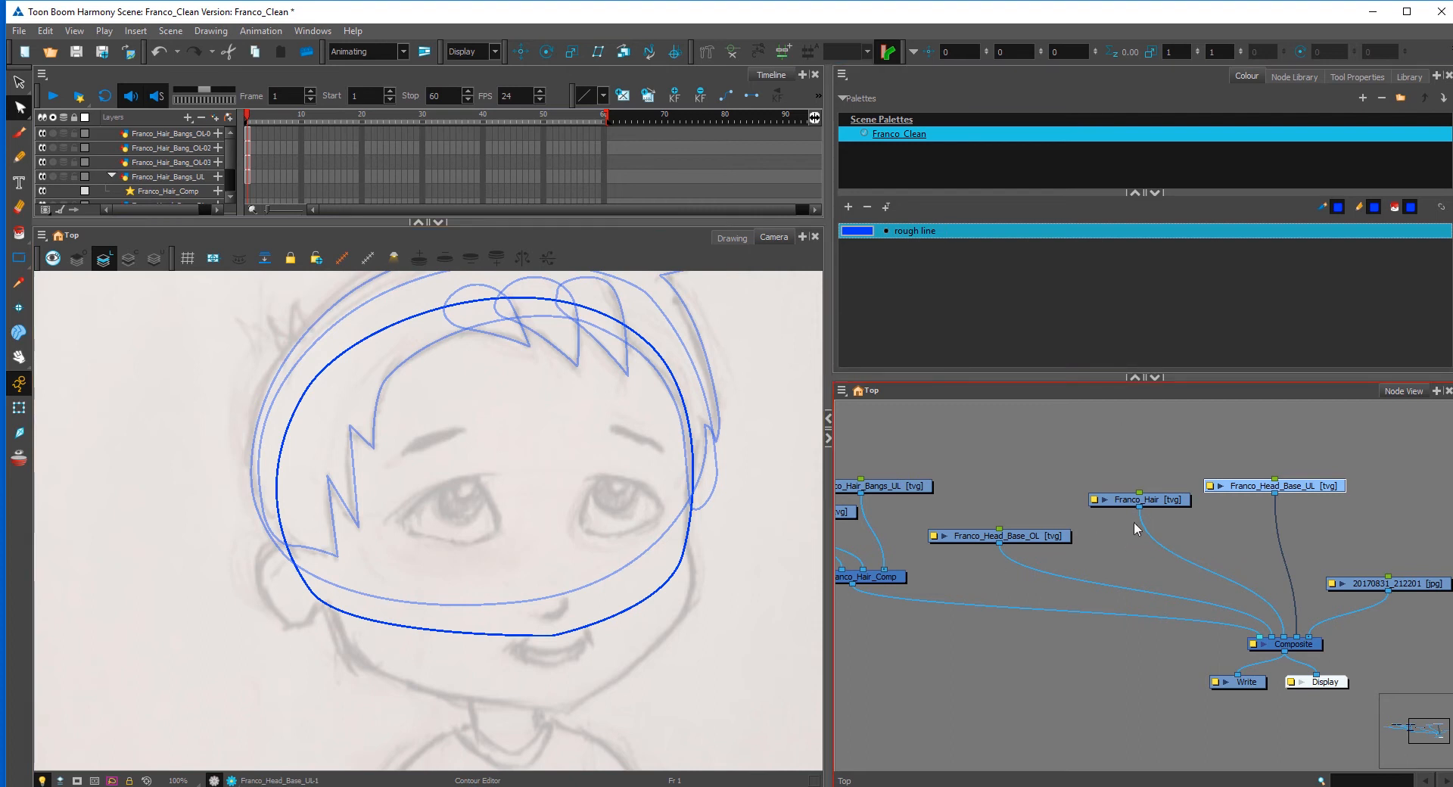
{"action": "left_click", "coordinate": [1049, 538]}
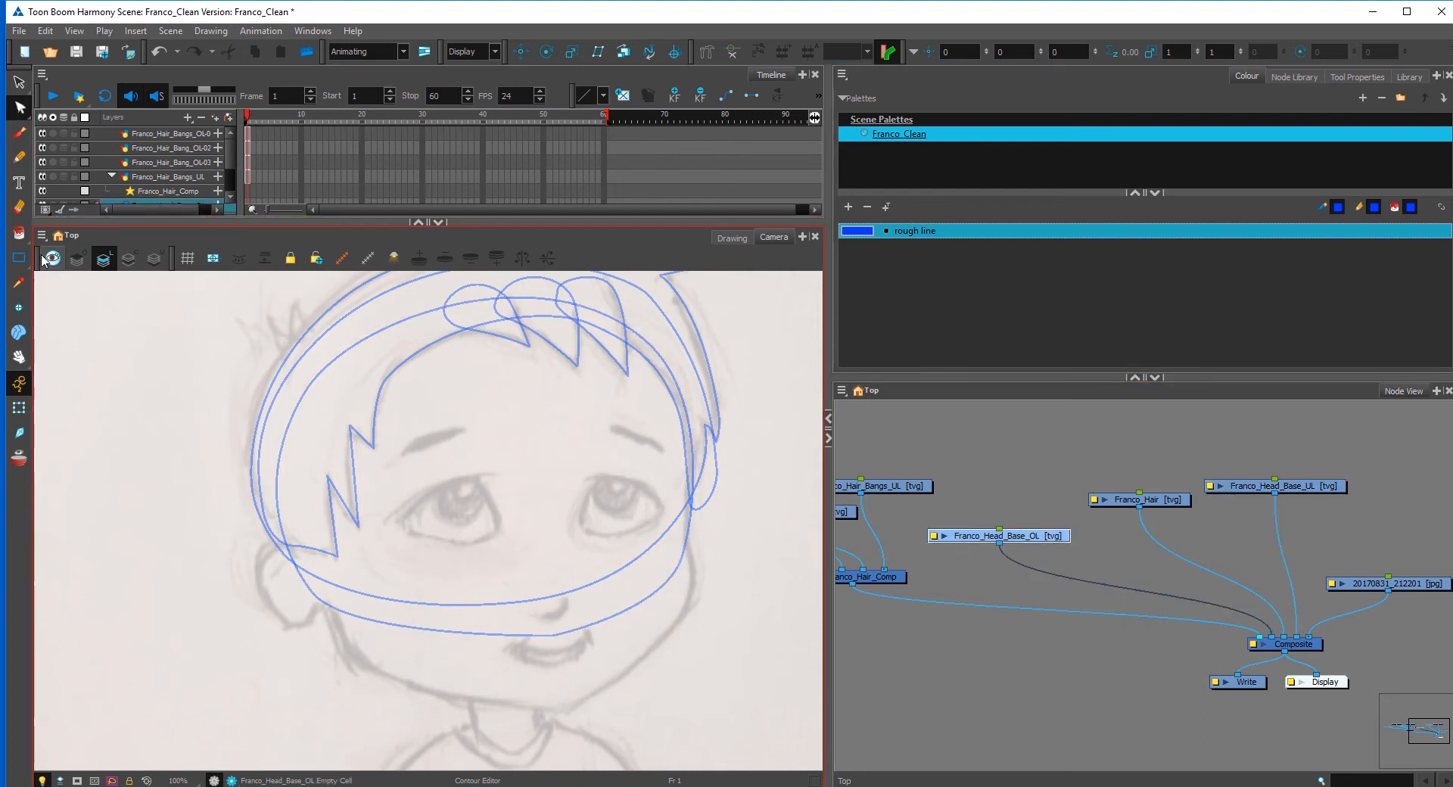
{"action": "left_click", "coordinate": [18, 257]}
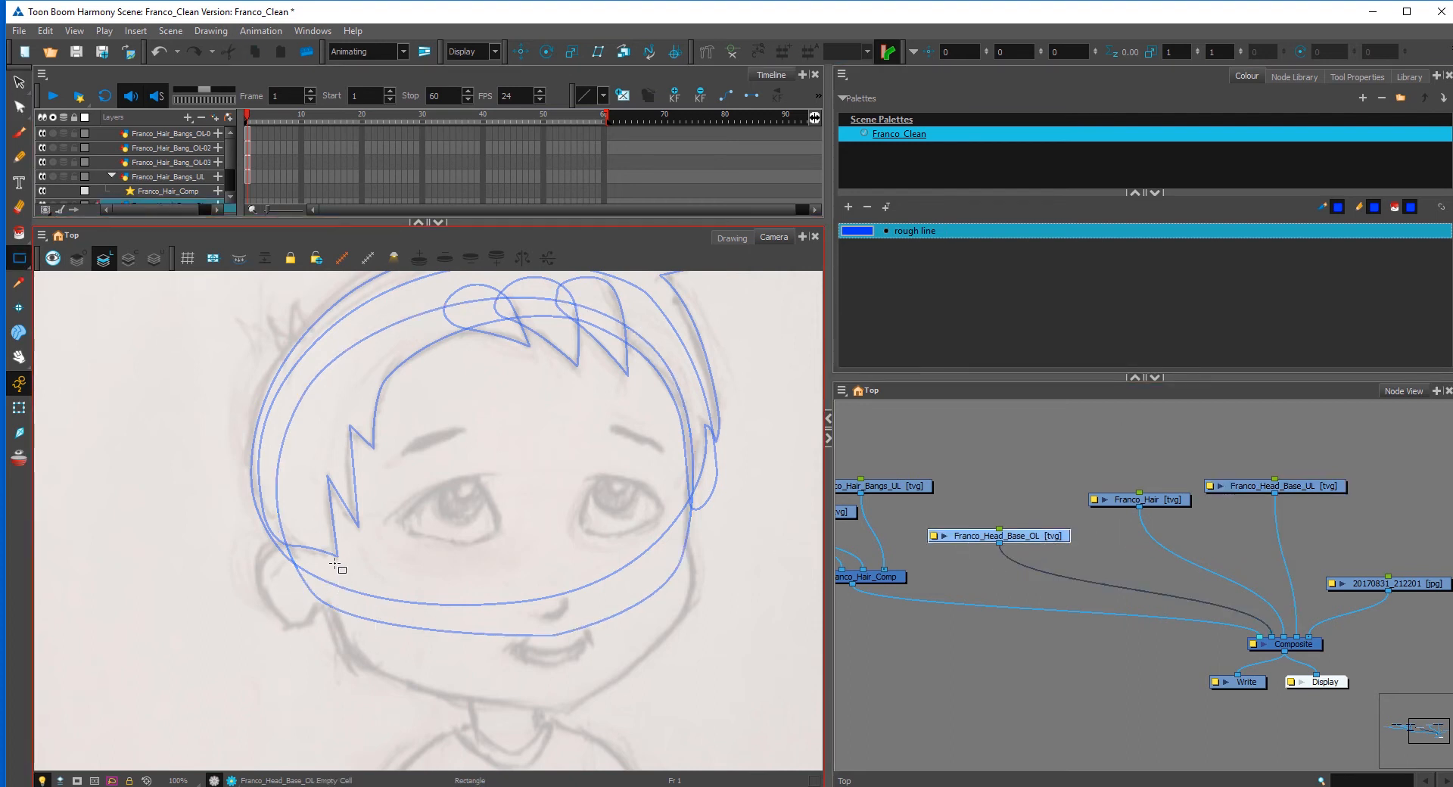
{"action": "mouse_move", "coordinate": [334, 563]}
{"action": "left_mouse_down"}
{"action": "mouse_move", "coordinate": [480, 661]}
{"action": "mouse_move", "coordinate": [690, 675]}
{"action": "left_mouse_up"}
{"action": "key", "text": "alt+q"}
{"action": "left_click_drag", "start_coordinate": [691, 560], "coordinate": [686, 514]}
{"action": "left_click_drag", "start_coordinate": [690, 594], "coordinate": [695, 568]}
{"action": "mouse_move", "coordinate": [687, 512]}
{"action": "left_mouse_down"}
{"action": "mouse_move", "coordinate": [692, 536]}
{"action": "mouse_move", "coordinate": [692, 504]}
{"action": "left_mouse_up"}
{"action": "left_click_drag", "start_coordinate": [694, 523], "coordinate": [689, 497]}
{"action": "left_click_drag", "start_coordinate": [688, 591], "coordinate": [694, 579]}
Step: Fit the lower contour of the Franco_Head_Base_OL shape to the sketched chin and both sides of the jaw
{"action": "left_click_drag", "start_coordinate": [691, 676], "coordinate": [589, 706]}
{"action": "left_click_drag", "start_coordinate": [660, 628], "coordinate": [676, 639]}
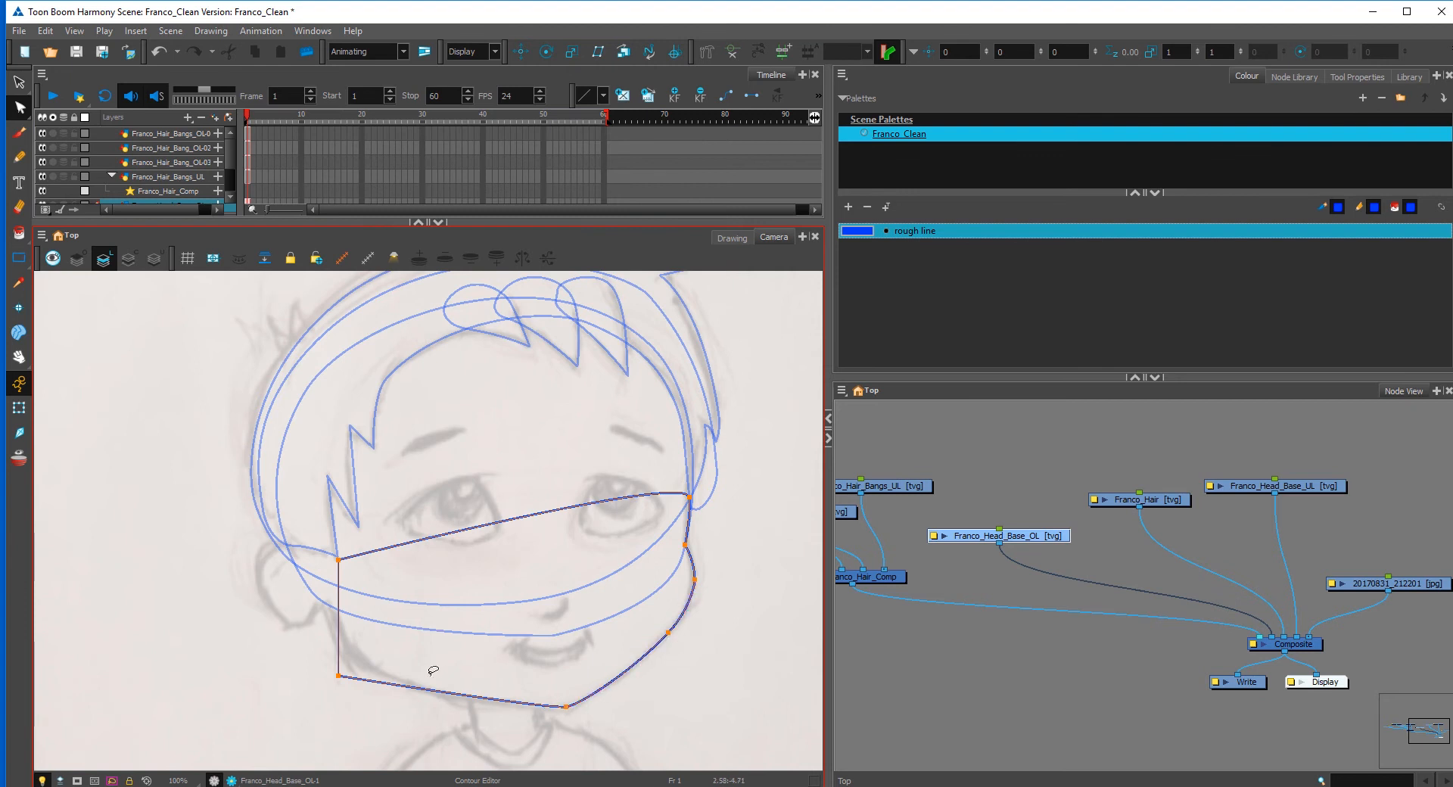
{"action": "left_click_drag", "start_coordinate": [338, 676], "coordinate": [377, 673]}
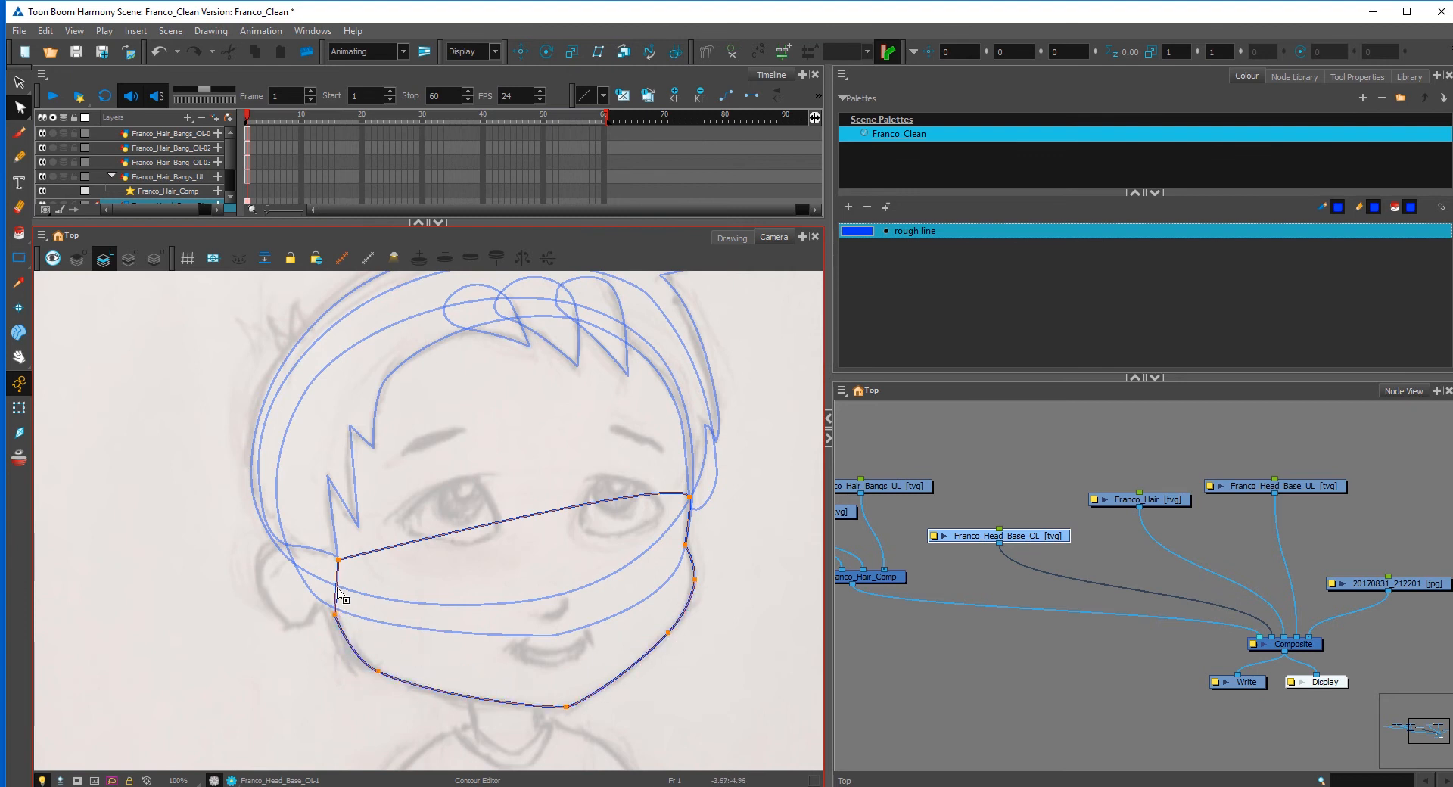
Step: Refit the jaw side beside the near ear, moving its upper corner out to the head contour and undoing unwanted adjustments
{"action": "left_click", "coordinate": [335, 614]}
{"action": "left_click_drag", "start_coordinate": [338, 627], "coordinate": [330, 615]}
{"action": "left_click_drag", "start_coordinate": [338, 560], "coordinate": [309, 568]}
{"action": "left_click_drag", "start_coordinate": [331, 614], "coordinate": [305, 585]}
{"action": "key", "text": "ctrl+z"}
{"action": "key", "text": "ctrl+z"}
{"action": "key", "text": "ctrl+z"}
{"action": "key", "text": "ctrl+z"}
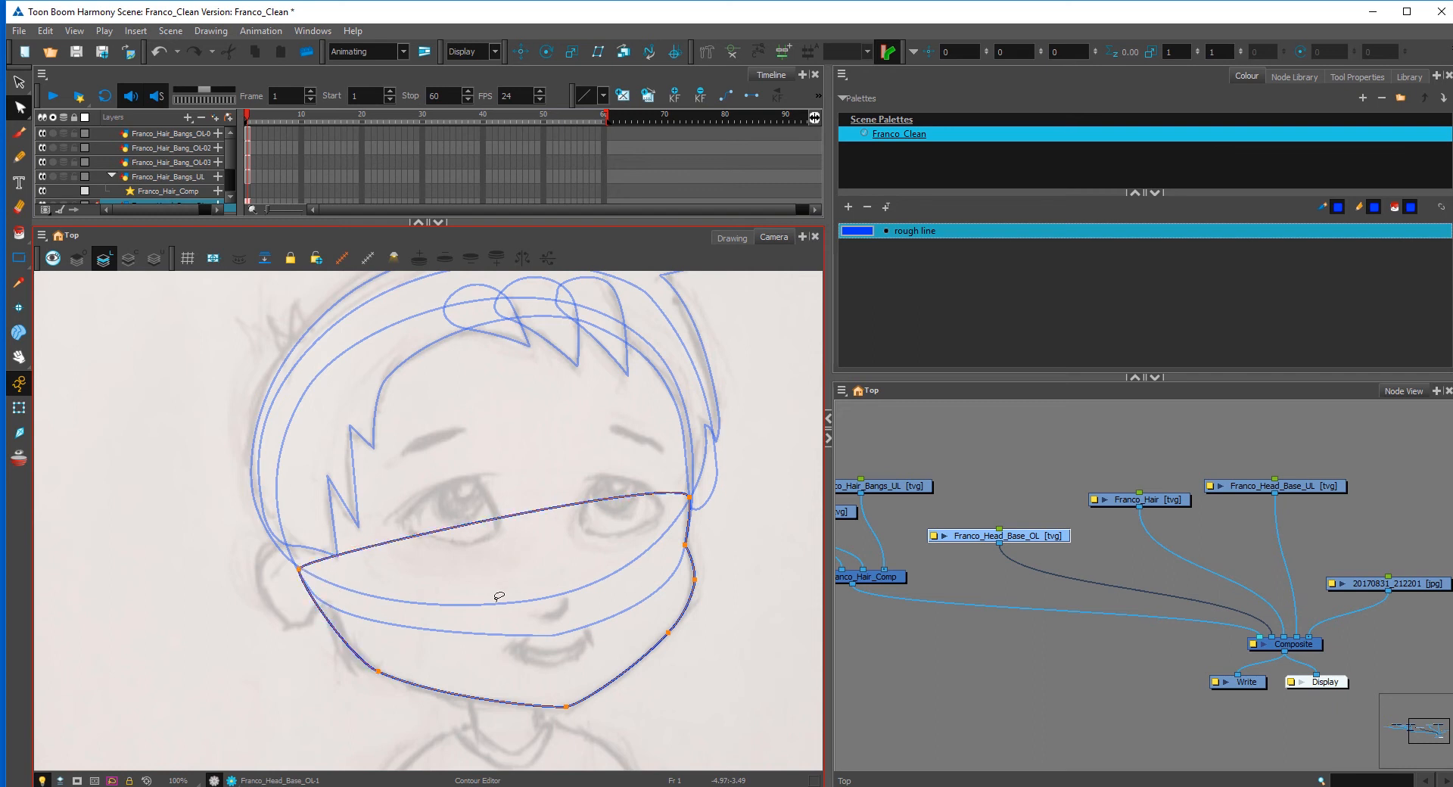
Step: Delete the upper corner point at the far temple and bend the shape's upper contour down into a curve below the eyes
{"action": "left_click", "coordinate": [310, 564]}
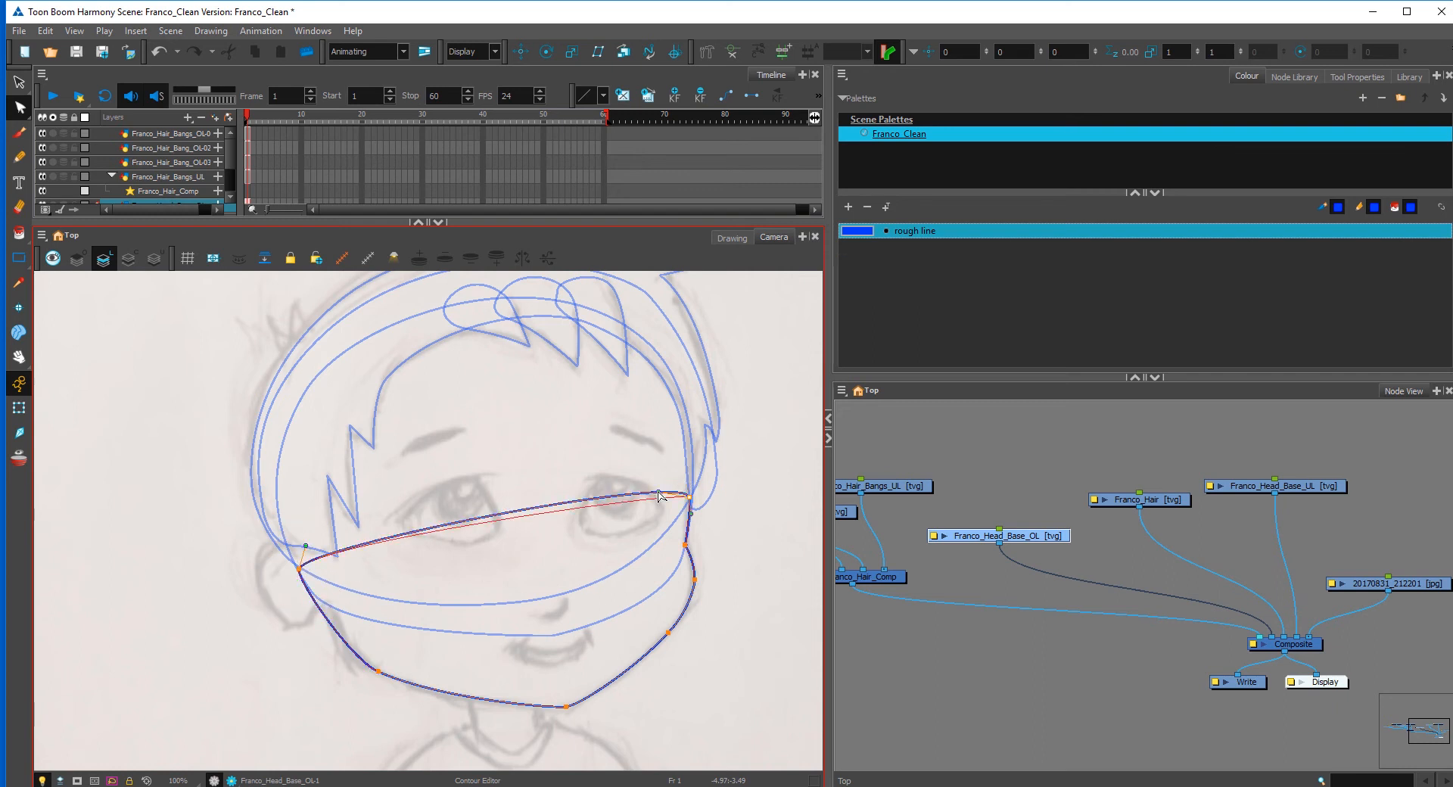
{"action": "key", "text": "Delete"}
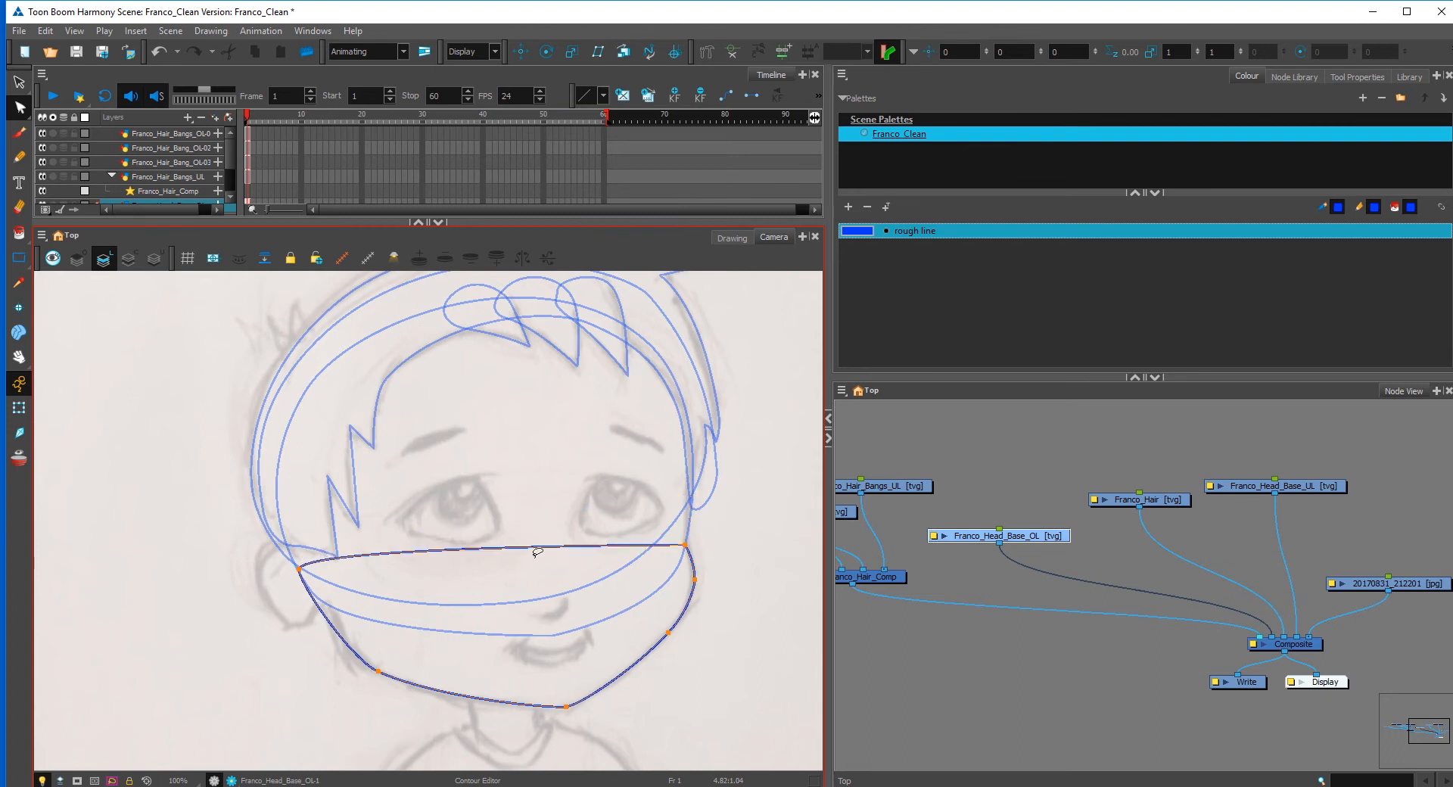
{"action": "left_click_drag", "start_coordinate": [541, 549], "coordinate": [503, 602]}
{"action": "left_click_drag", "start_coordinate": [345, 520], "coordinate": [346, 606]}
{"action": "left_click_drag", "start_coordinate": [504, 600], "coordinate": [541, 620]}
{"action": "left_click", "coordinate": [704, 561]}
{"action": "left_click", "coordinate": [539, 478]}
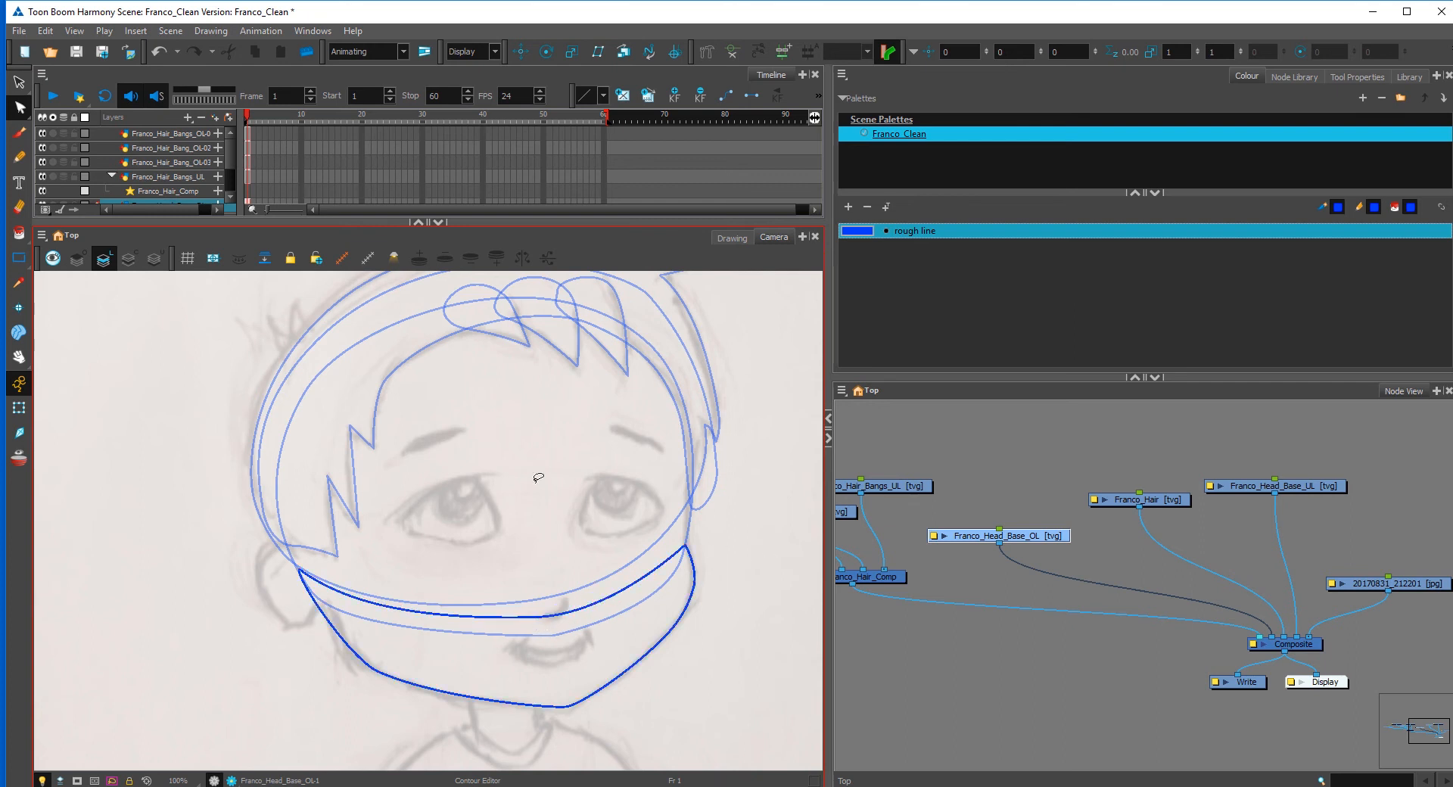
Step: Add a new Composite node and rename it Facial_COMP
{"action": "left_click", "coordinate": [18, 409]}
{"action": "left_click", "coordinate": [1024, 678]}
{"action": "key", "text": "ctrl+7"}
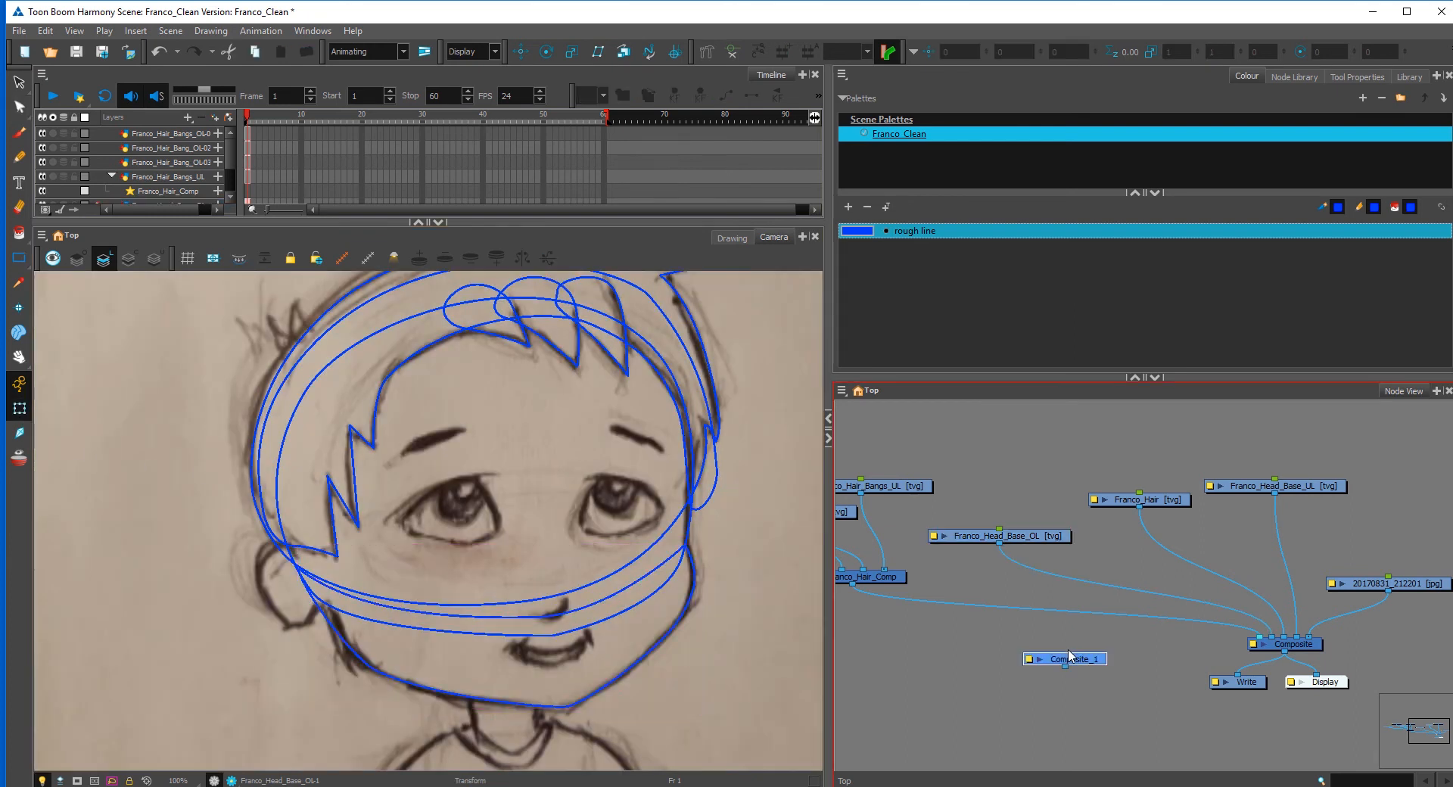
{"action": "left_click", "coordinate": [1029, 659]}
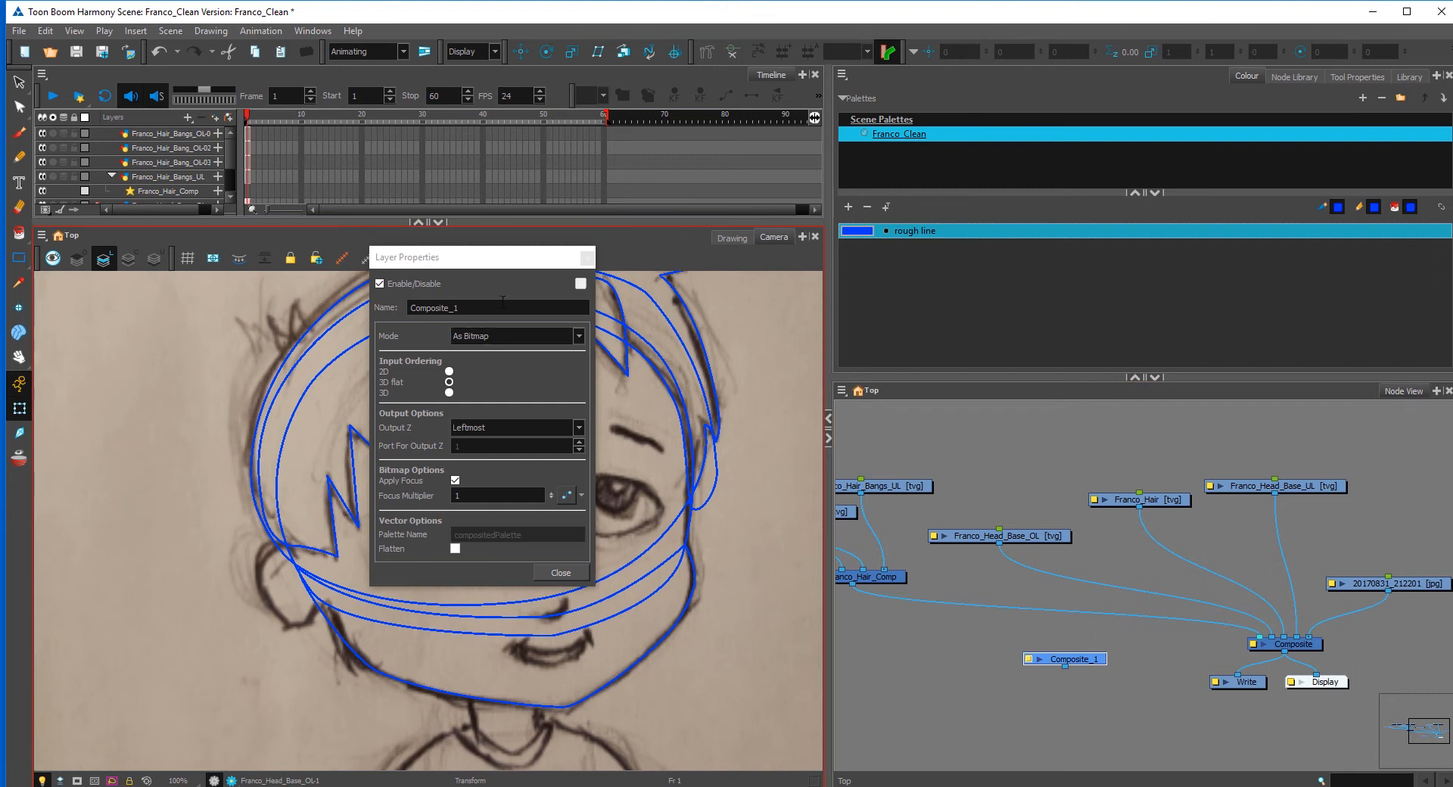
{"action": "type", "text": "Facial_COMP"}
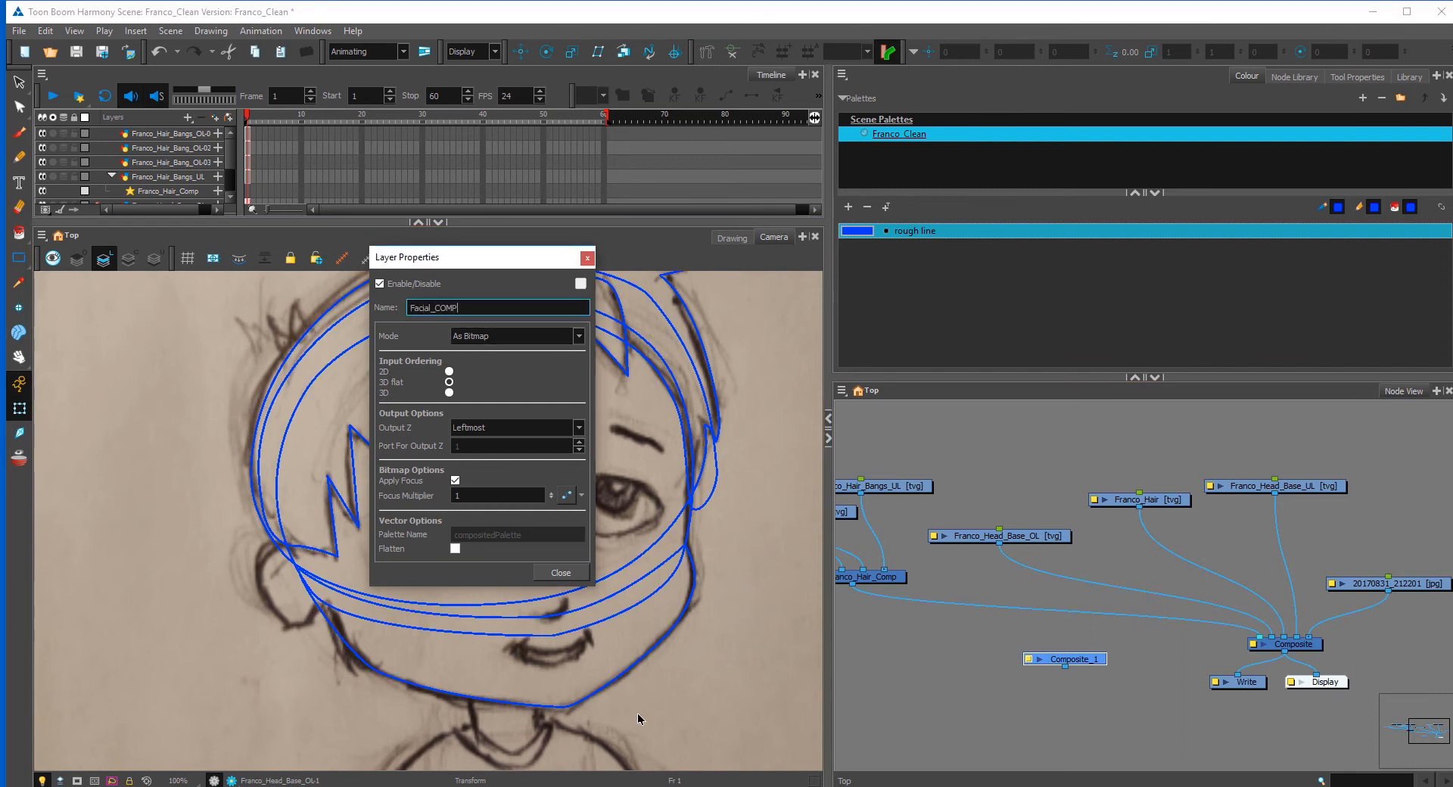
{"action": "left_click", "coordinate": [561, 573]}
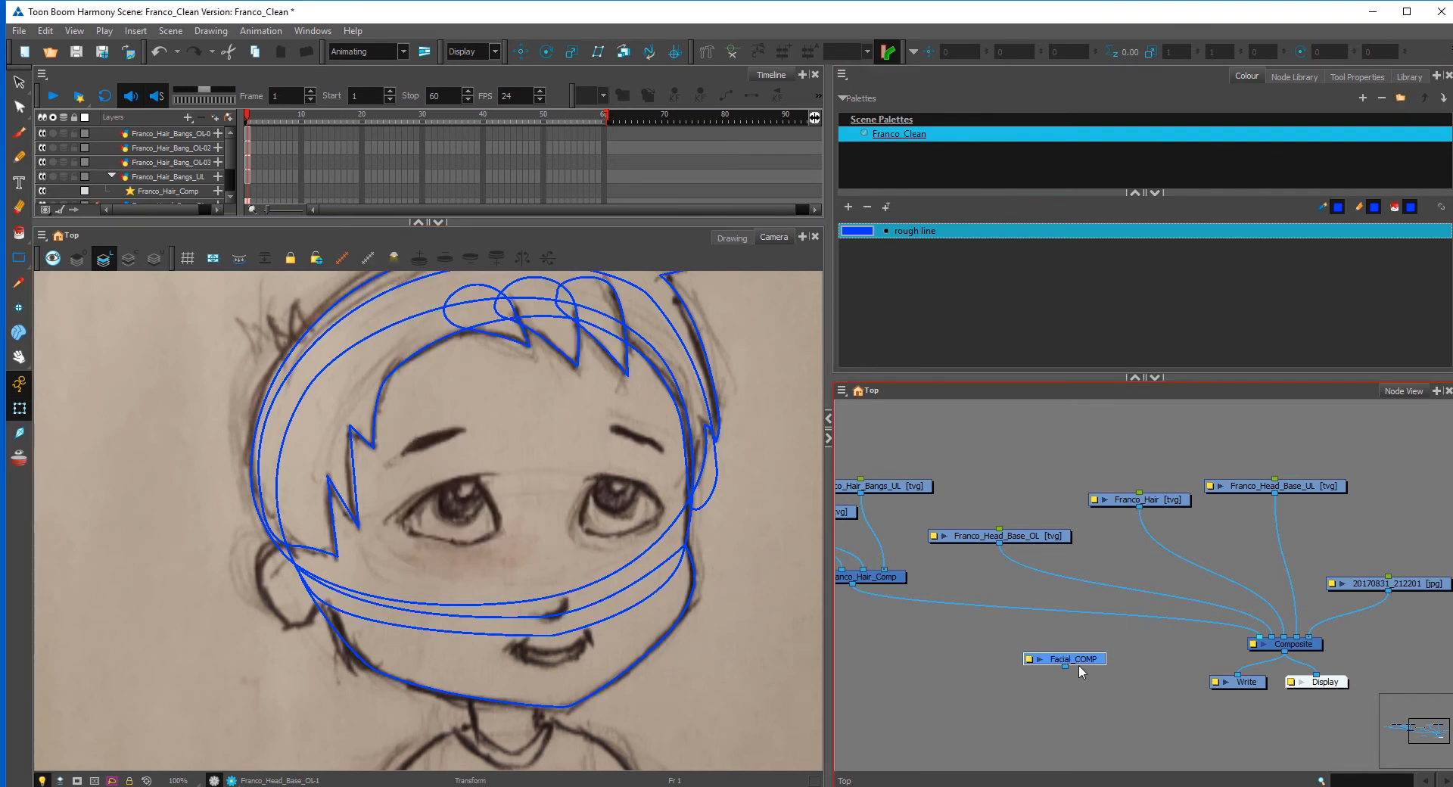
Step: Connect Facial_COMP to the main Composite, placing it between Franco_Hair_Comp and Franco_Head_Base_OL in the node network
{"action": "left_click_drag", "start_coordinate": [1074, 662], "coordinate": [947, 639]}
{"action": "left_click_drag", "start_coordinate": [1035, 642], "coordinate": [1106, 639]}
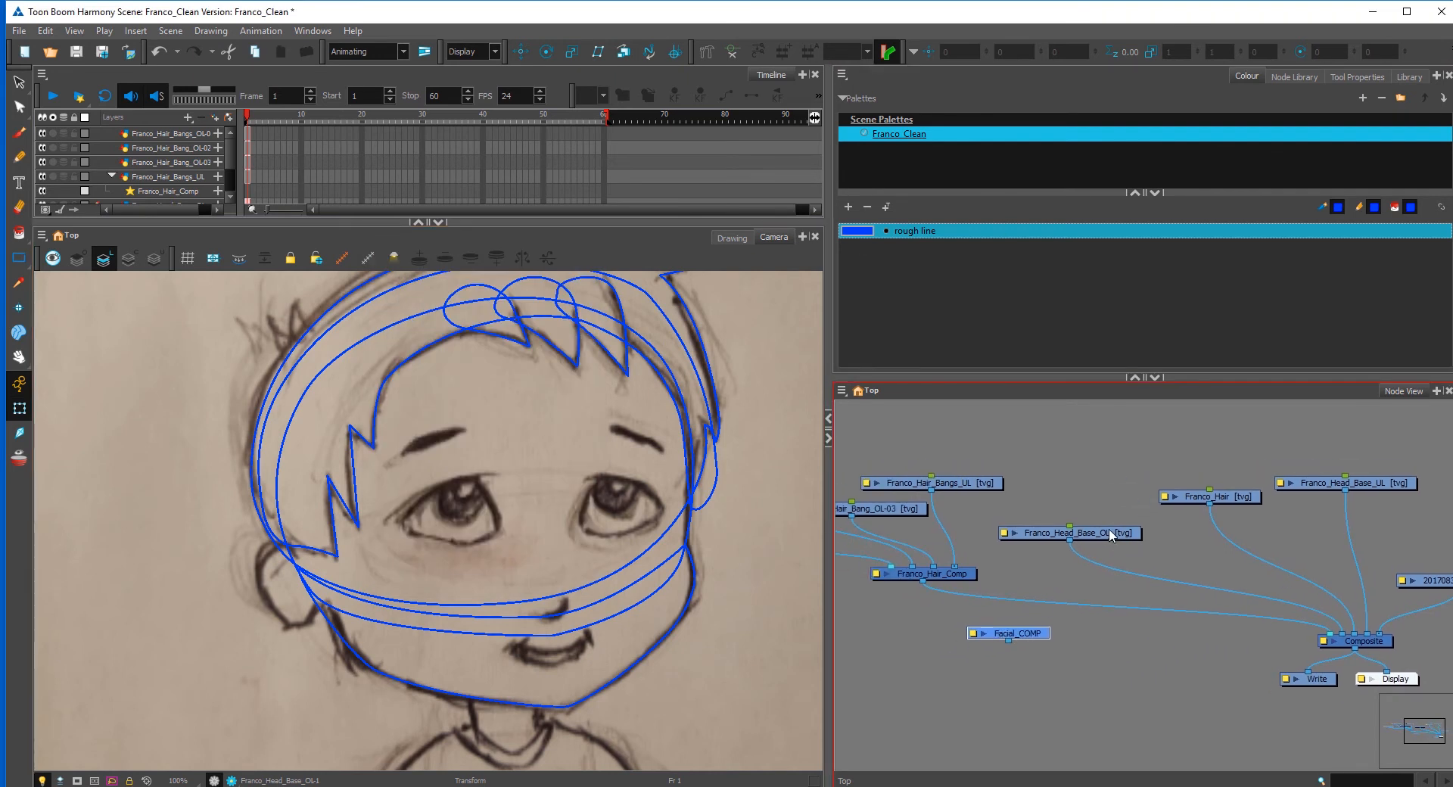
{"action": "mouse_move", "coordinate": [1110, 534]}
{"action": "left_mouse_down"}
{"action": "mouse_move", "coordinate": [1095, 532]}
{"action": "mouse_move", "coordinate": [1194, 530]}
{"action": "left_mouse_up"}
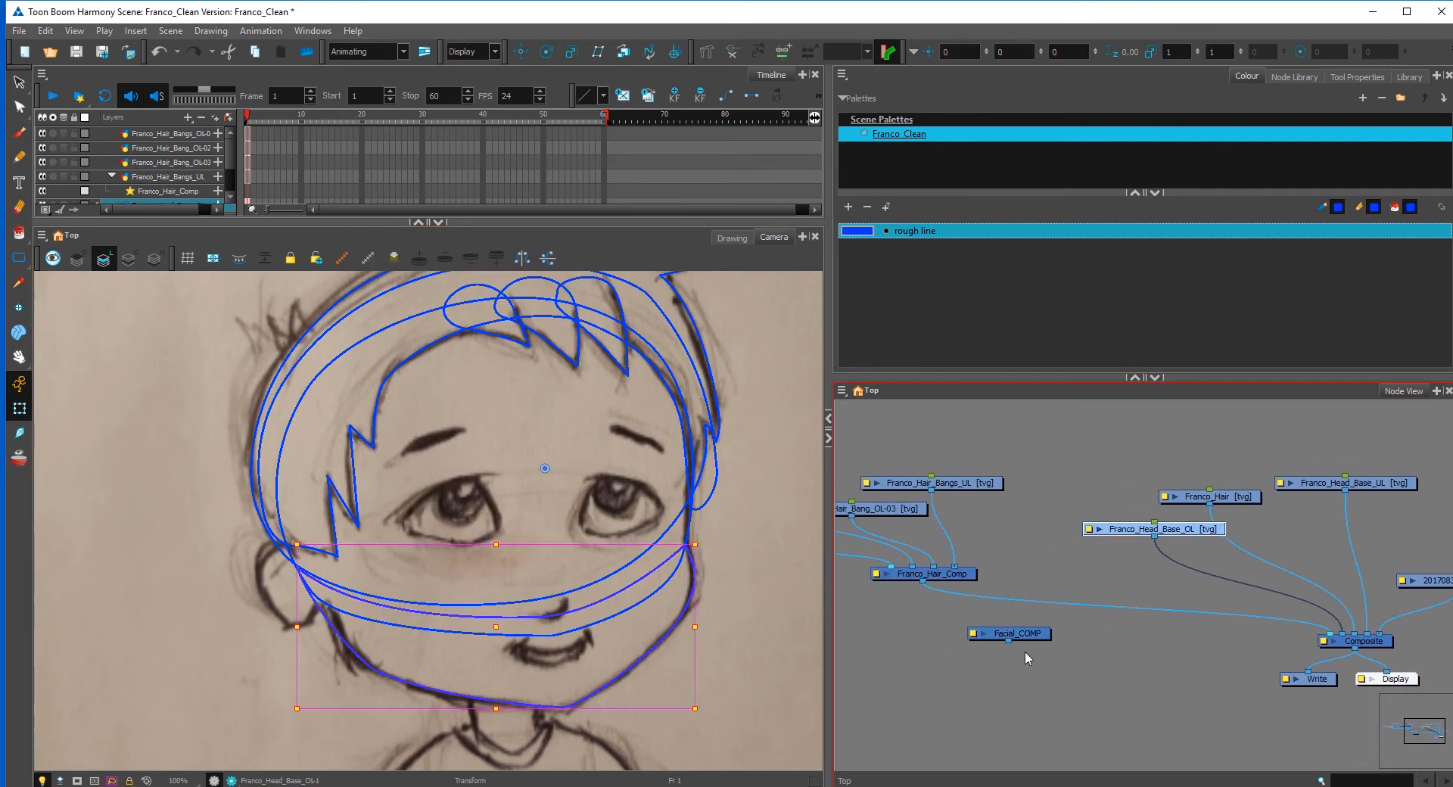
{"action": "left_click_drag", "start_coordinate": [1038, 637], "coordinate": [1328, 633]}
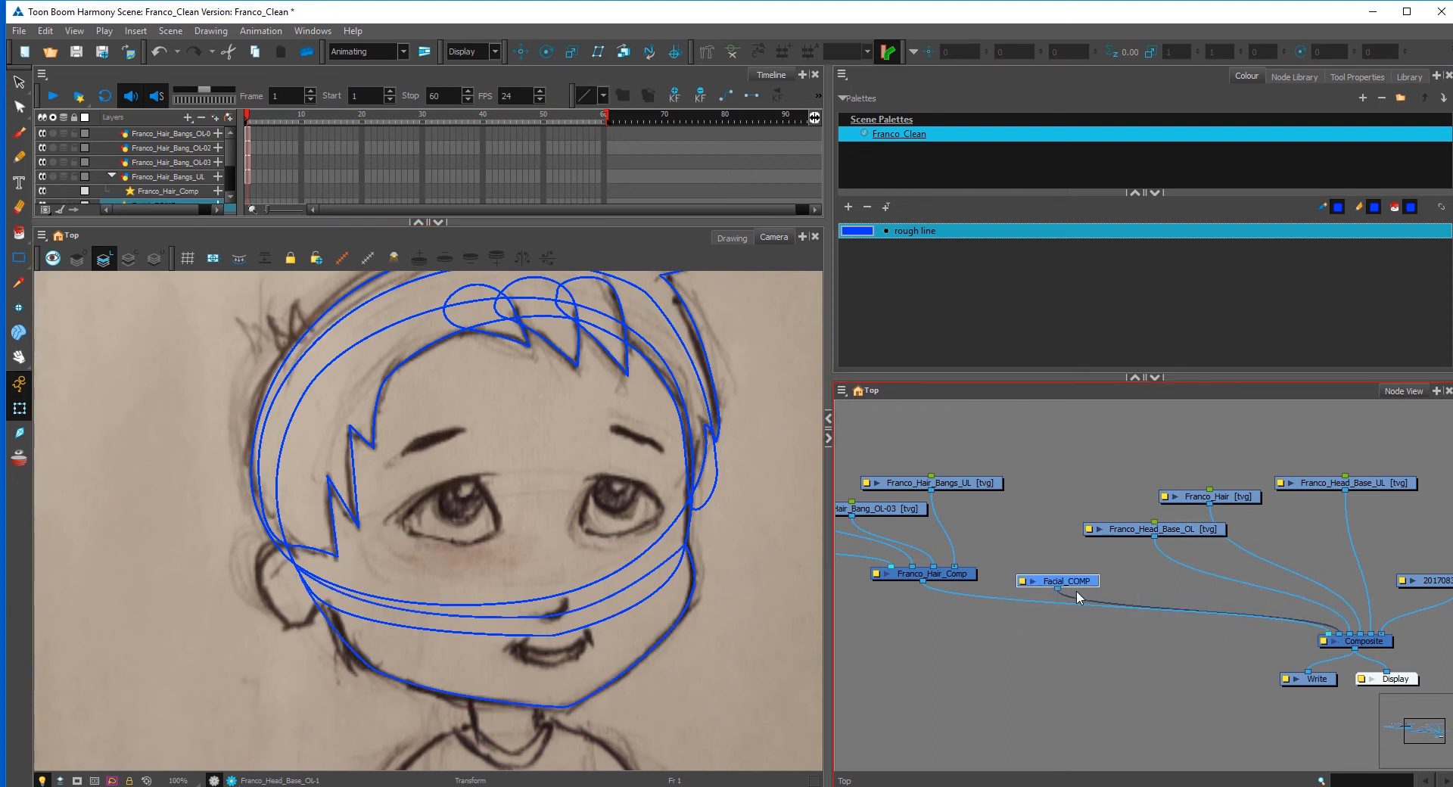
{"action": "left_click_drag", "start_coordinate": [1079, 598], "coordinate": [1073, 605]}
Step: Add two vector drawing layers named Franco_Eyebrow_Close and Franco_Eyebrow_Far
{"action": "key", "text": "ctrl+r"}
{"action": "type", "text": "Franco"}
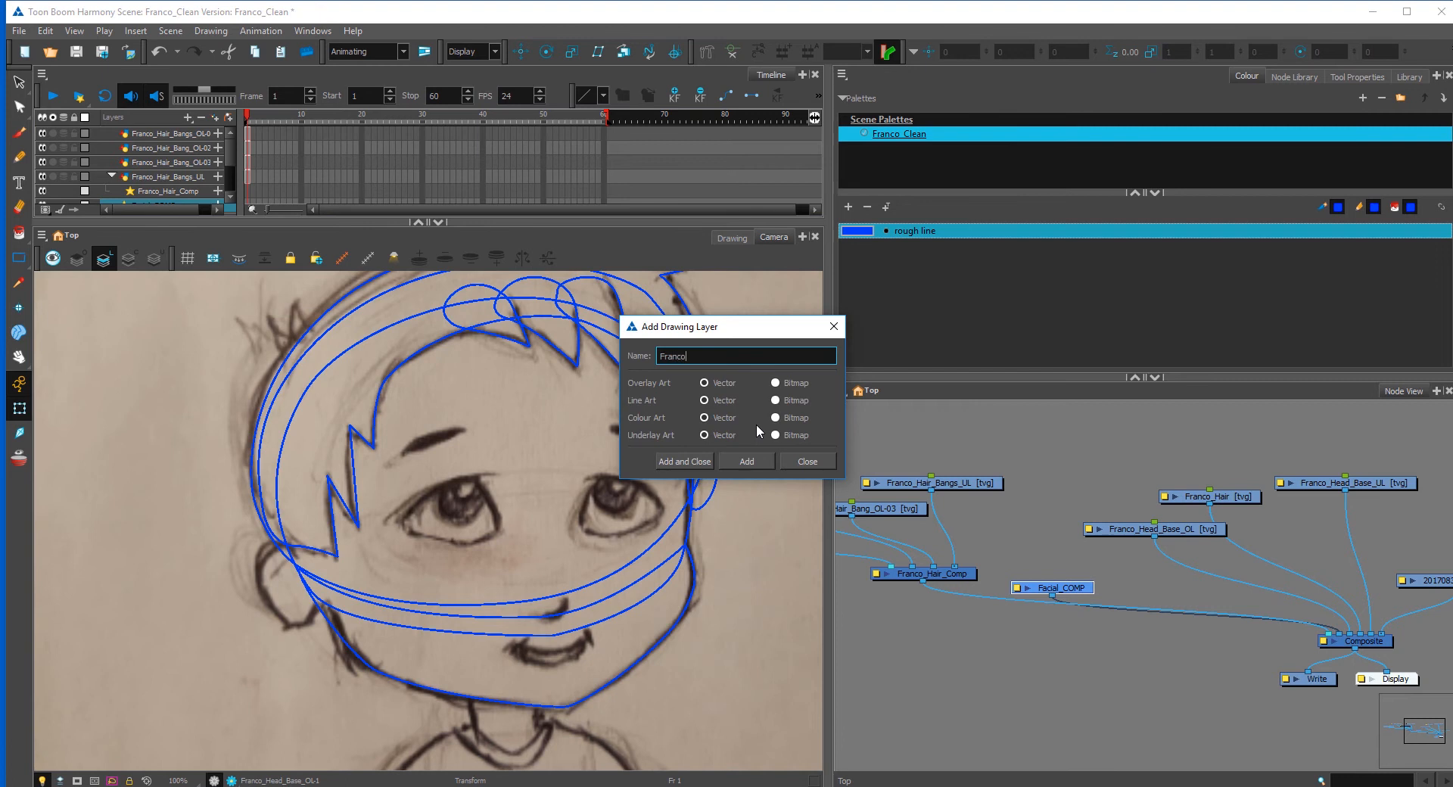
{"action": "type", "text": "_Eyebrow_Close"}
{"action": "left_click", "coordinate": [746, 461]}
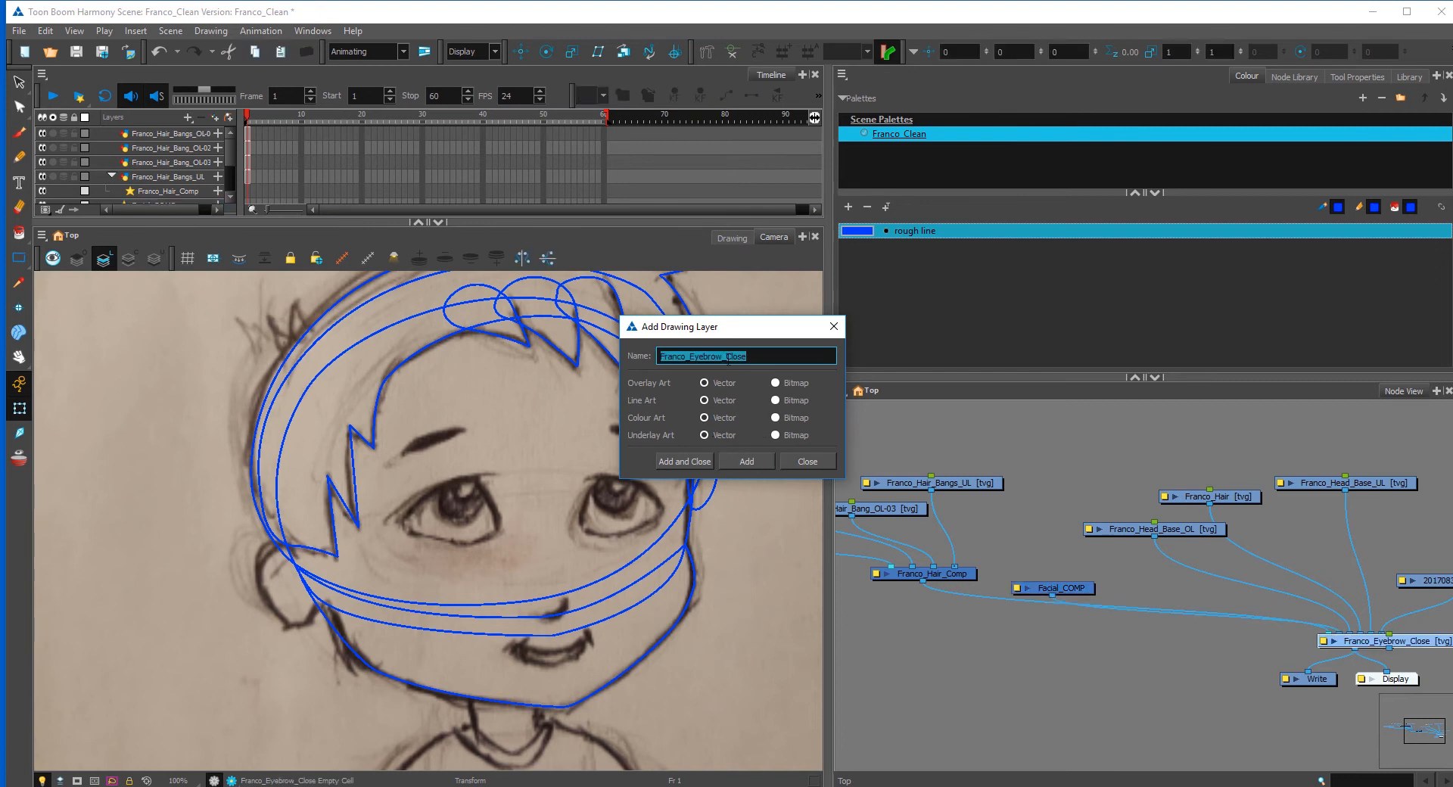
{"action": "left_click", "coordinate": [752, 356]}
{"action": "key", "text": "shift+Left"}
{"action": "key", "text": "shift+Left"}
{"action": "key", "text": "shift+Left"}
{"action": "key", "text": "shift+Left"}
{"action": "left_click", "coordinate": [731, 459]}
Step: Add two vector drawing layers named Franco_Eyelid_Close and Franco_Eyelid_Far
{"action": "left_click_drag", "start_coordinate": [702, 355], "coordinate": [755, 361]}
{"action": "type", "text": "lid_Close"}
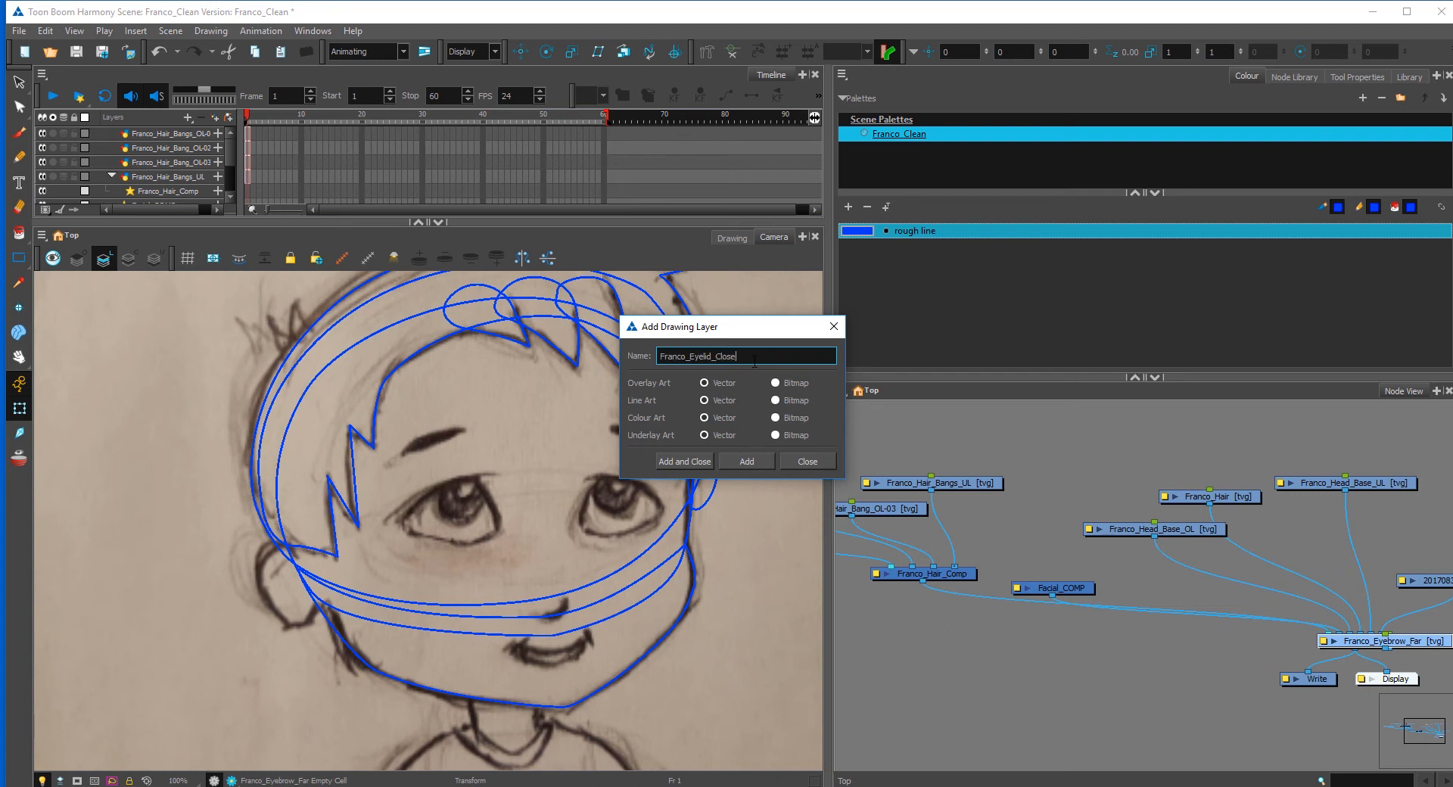
{"action": "left_click", "coordinate": [746, 461]}
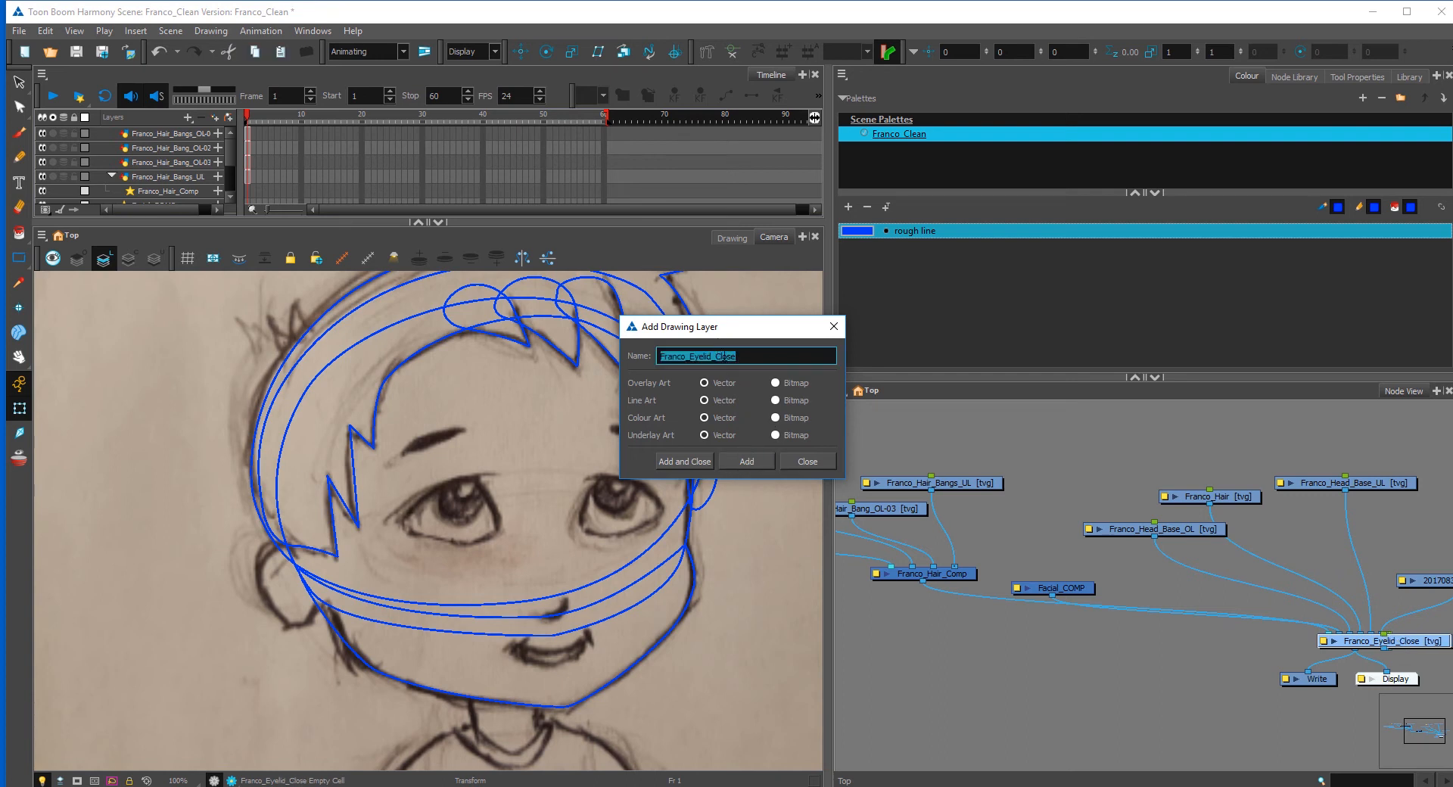
{"action": "left_click_drag", "start_coordinate": [715, 355], "coordinate": [748, 358]}
{"action": "type", "text": "Far"}
{"action": "left_click", "coordinate": [743, 460]}
Step: Add two vector drawing layers named Franco_Pupil_Close and Franco_Pupil_Far
{"action": "left_click", "coordinate": [716, 356]}
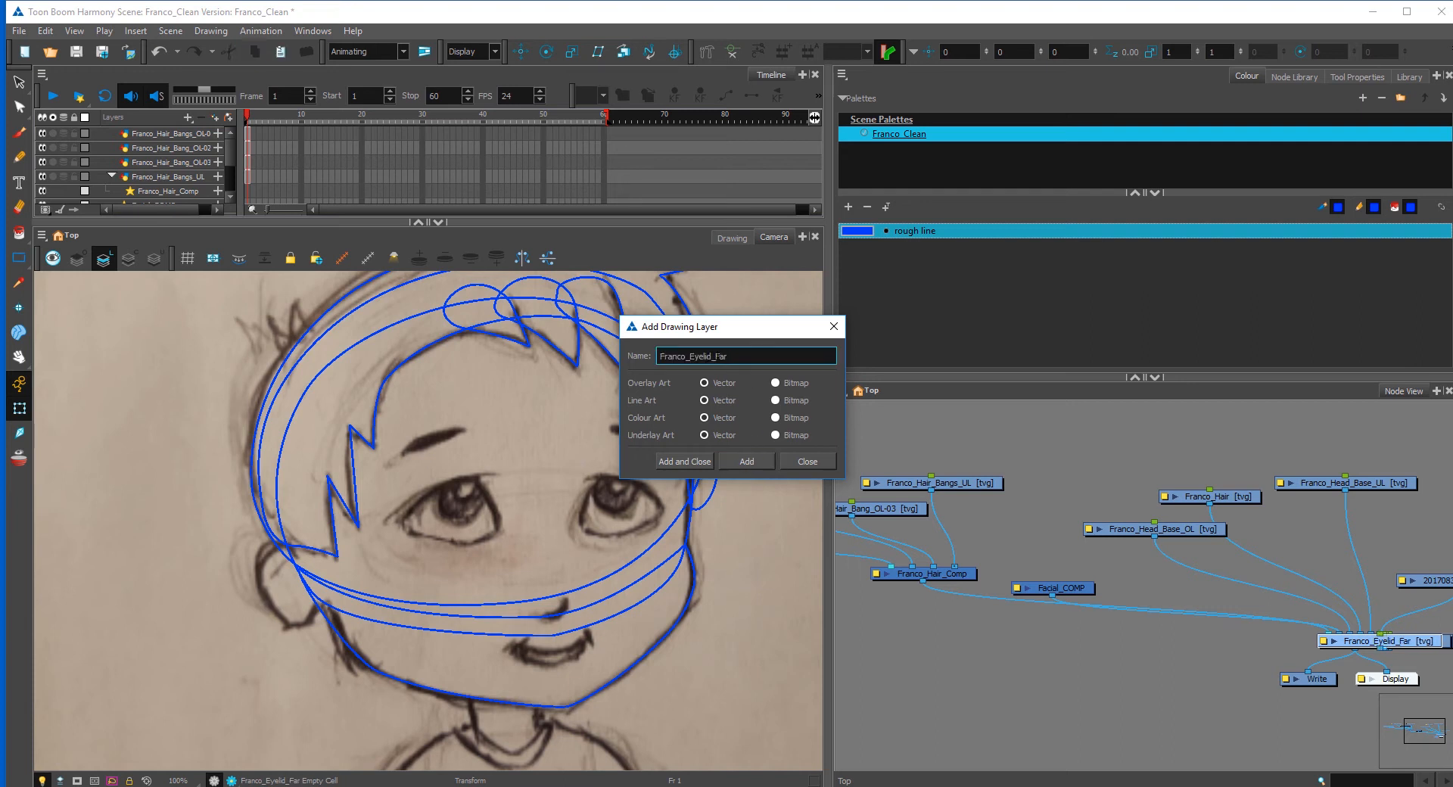
{"action": "left_click_drag", "start_coordinate": [692, 356], "coordinate": [732, 359]}
{"action": "type", "text": "Pupi"}
{"action": "left_click", "coordinate": [745, 464]}
{"action": "left_click_drag", "start_coordinate": [712, 356], "coordinate": [756, 358]}
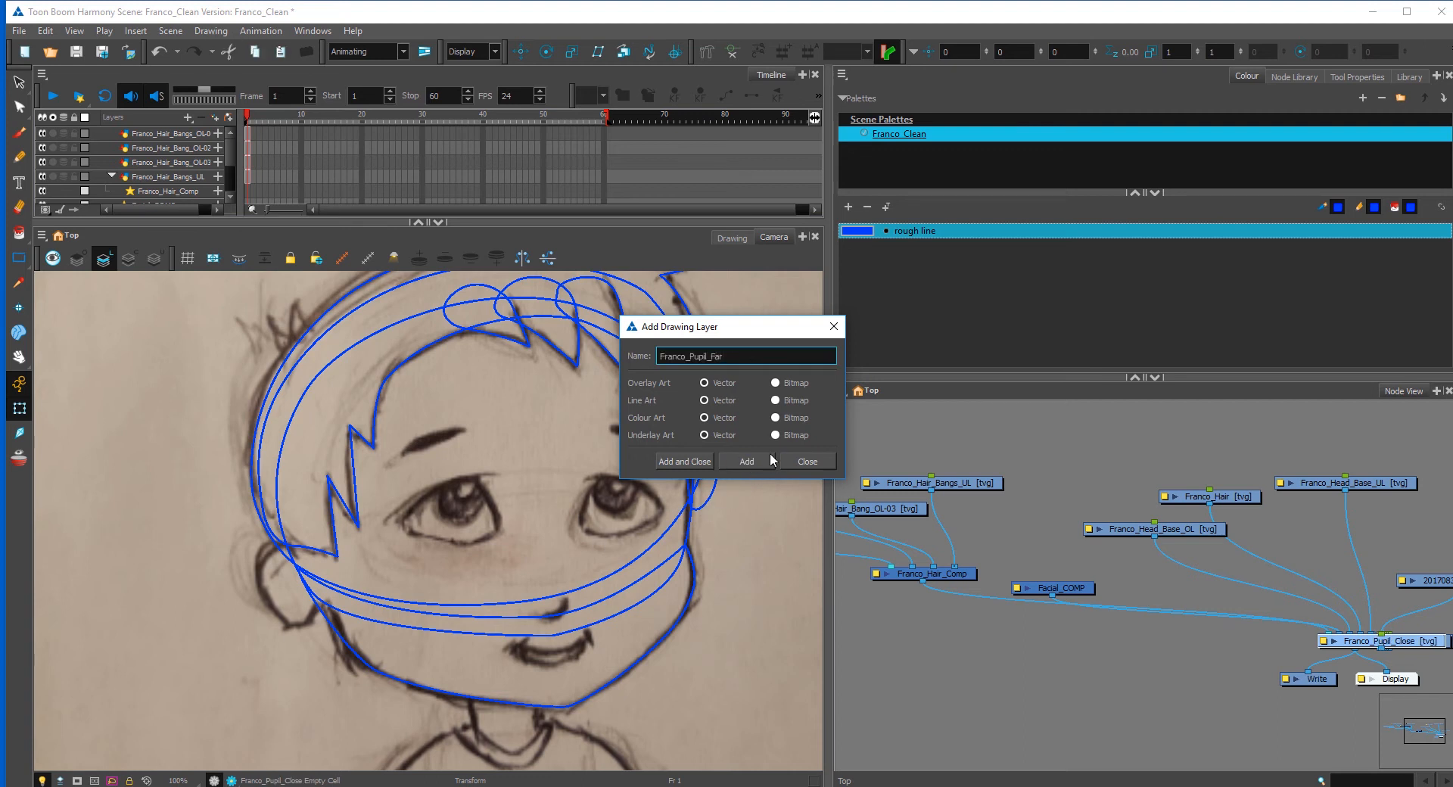
{"action": "left_click", "coordinate": [750, 464]}
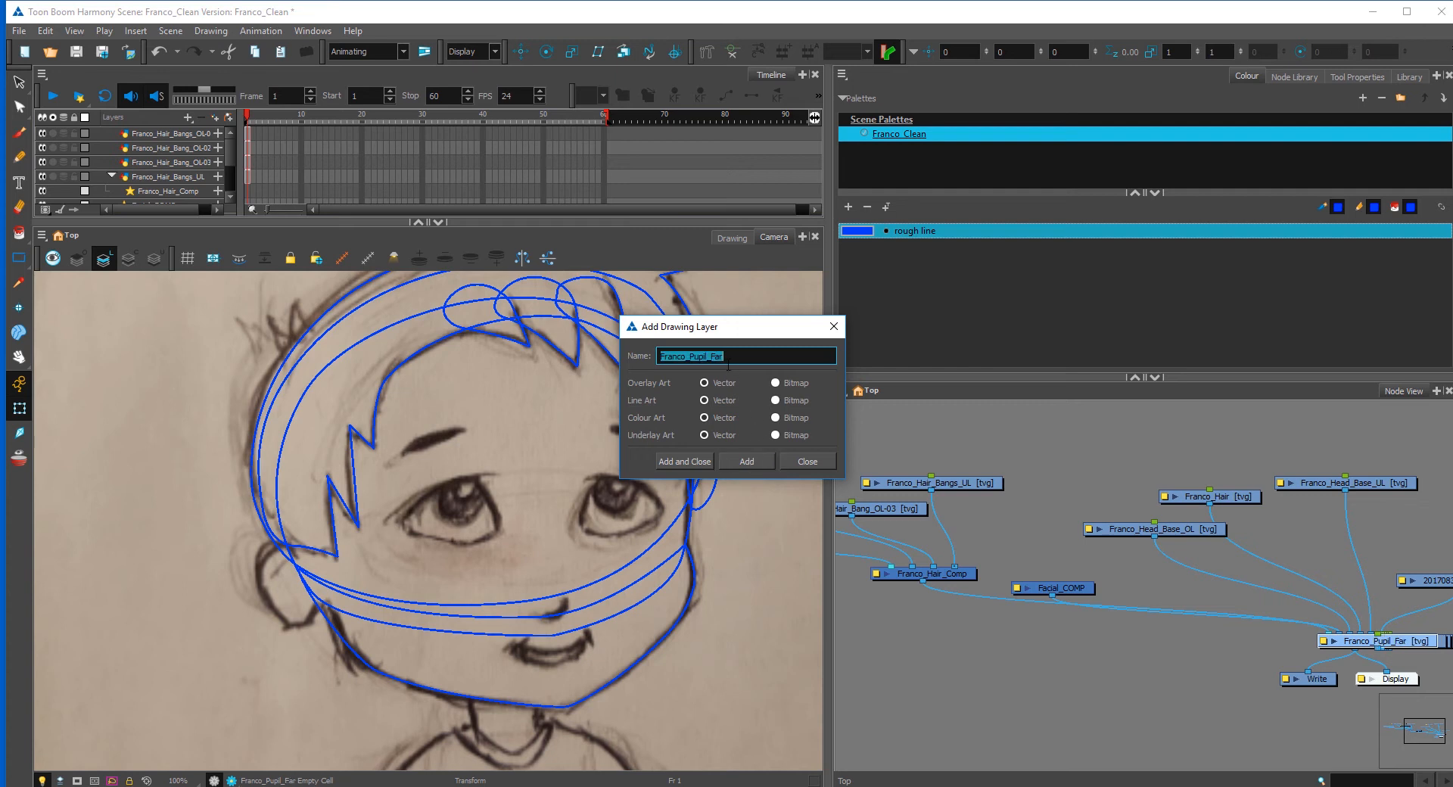
Step: Add the drawing layers Franco_Eyewhite_Close and Franco_Eyewhite_Far and finish adding layers
{"action": "left_click_drag", "start_coordinate": [707, 359], "coordinate": [738, 362]}
{"action": "type", "text": "Eyewhite_Close"}
{"action": "left_click", "coordinate": [748, 461]}
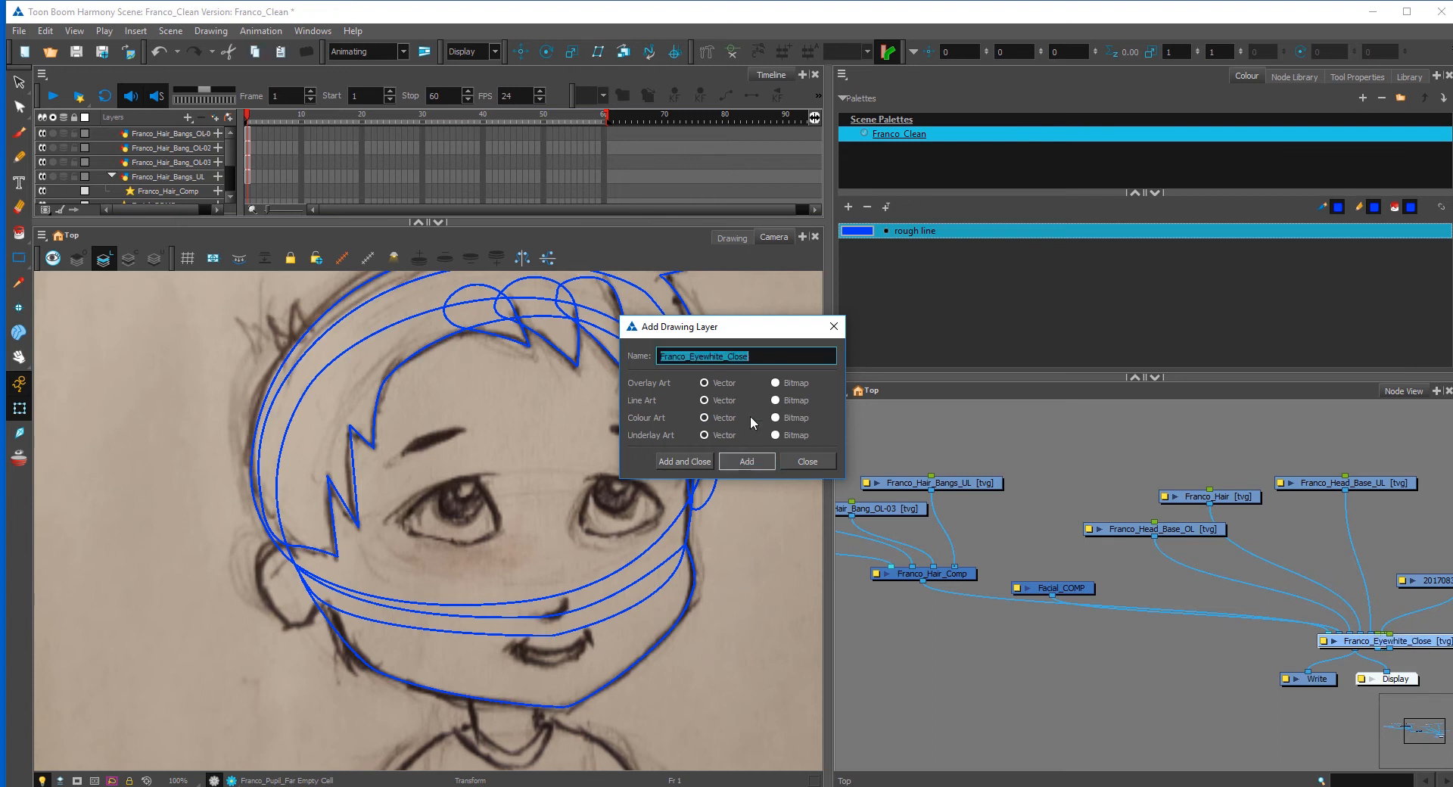
{"action": "left_click", "coordinate": [737, 356]}
{"action": "left_click_drag", "start_coordinate": [731, 356], "coordinate": [764, 372]}
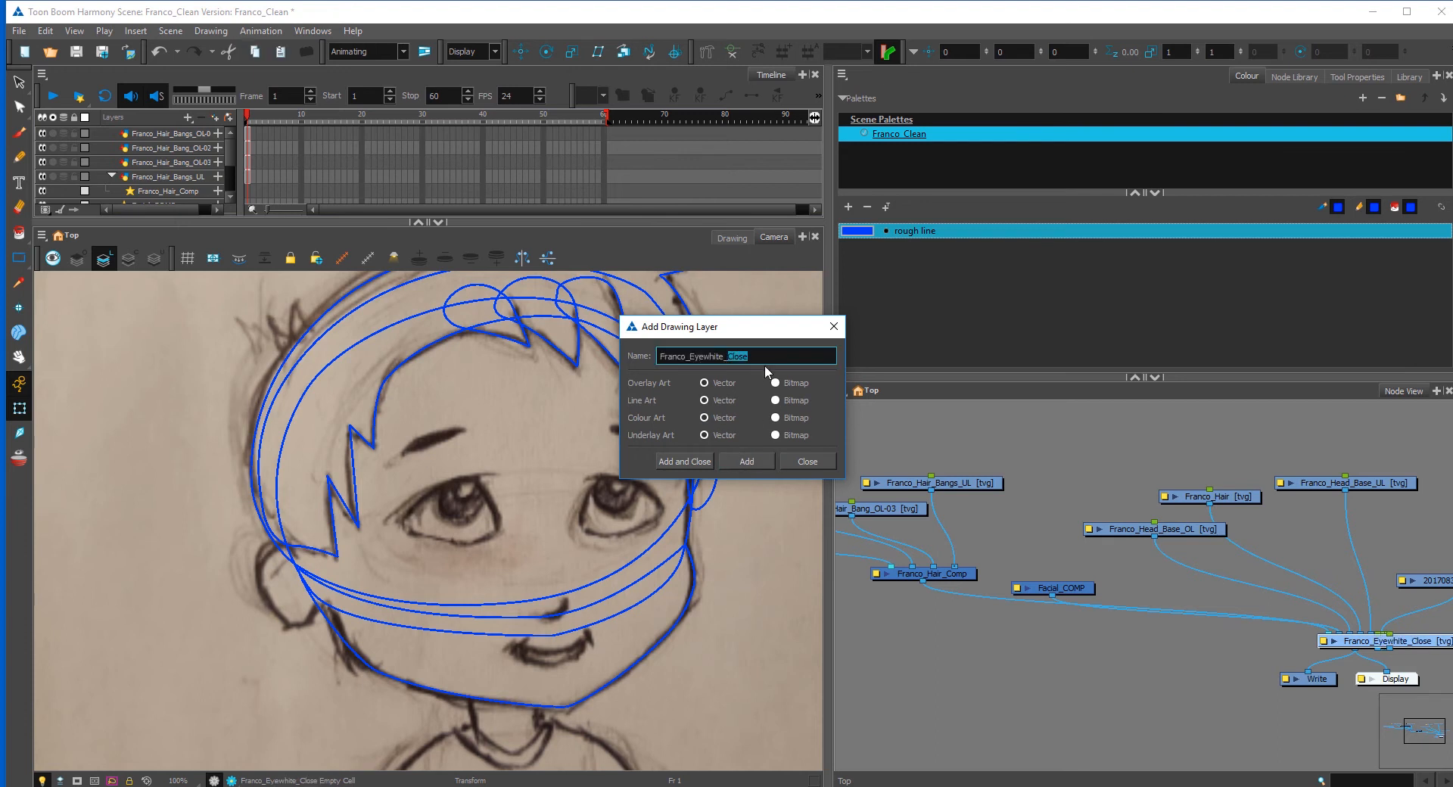
{"action": "type", "text": "Far"}
{"action": "left_click", "coordinate": [693, 462]}
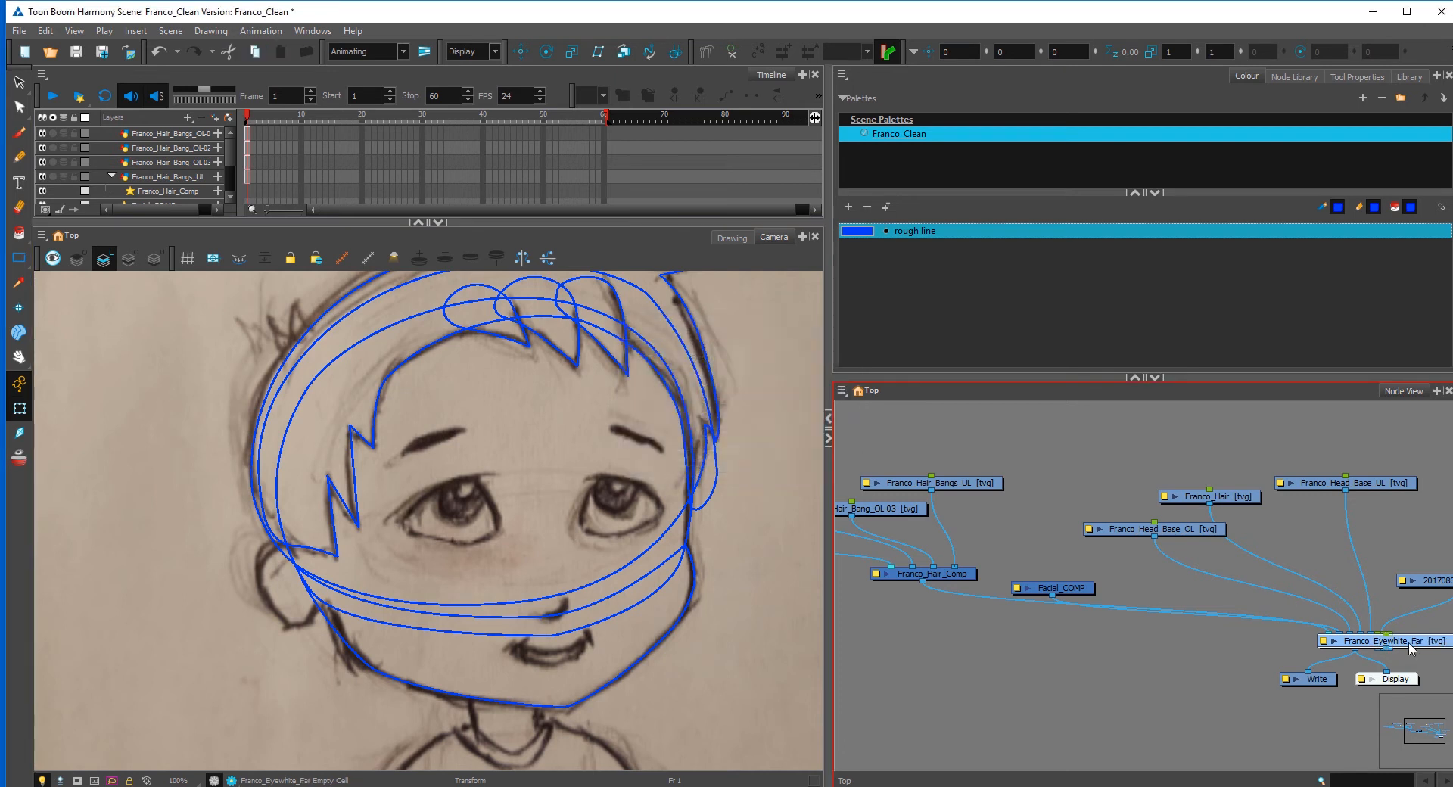
Step: Move Franco_Eyewhite_Far off the main Composite and shift the hair nodes aside to make room around Facial_COMP
{"action": "left_click_drag", "start_coordinate": [1431, 623], "coordinate": [1029, 540]}
{"action": "left_click", "coordinate": [1371, 598]}
{"action": "scroll", "coordinate": [1078, 540], "scroll_direction": "down", "scroll_amount": 3}
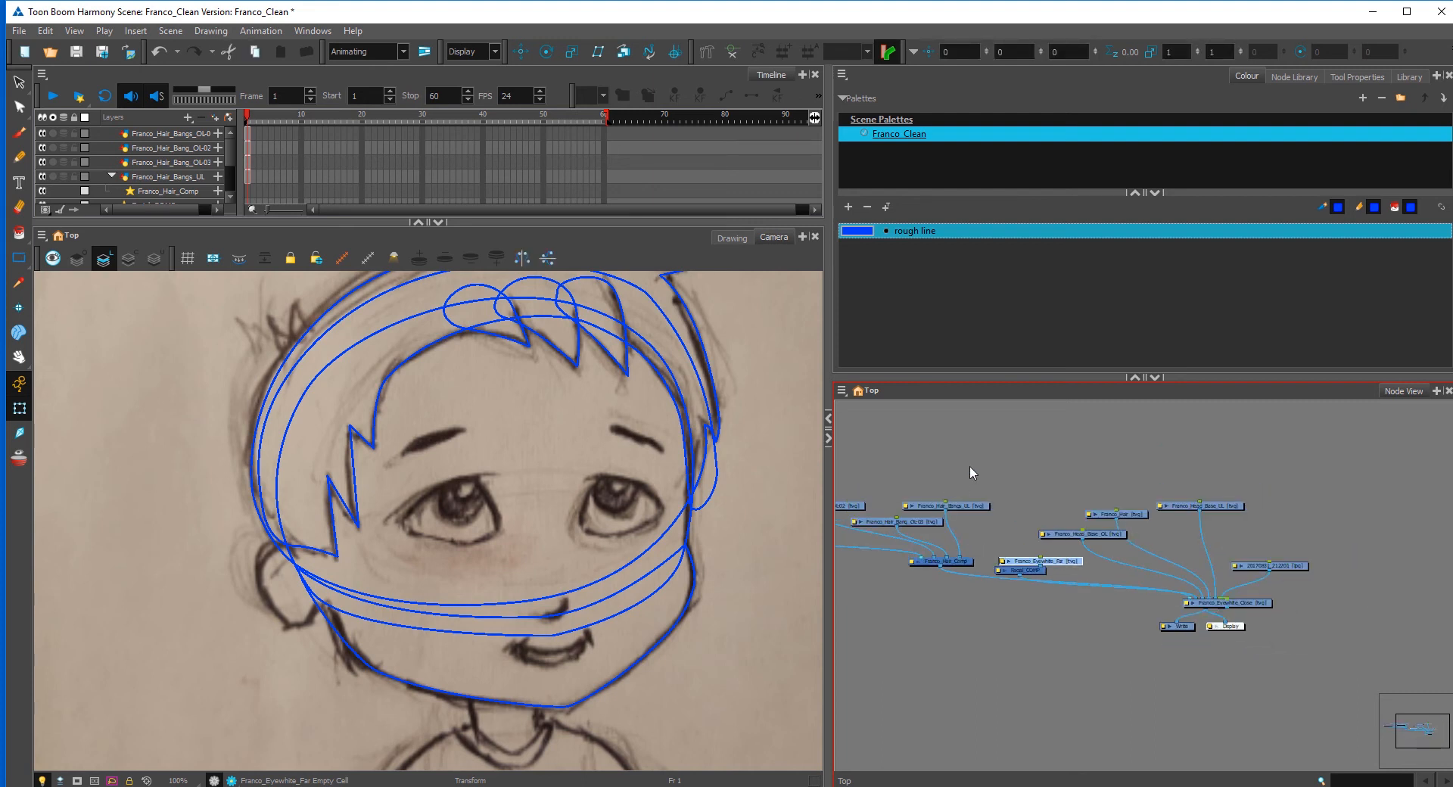
{"action": "left_click_drag", "start_coordinate": [984, 470], "coordinate": [840, 579]}
{"action": "left_click_drag", "start_coordinate": [1048, 451], "coordinate": [821, 666]}
{"action": "left_click_drag", "start_coordinate": [1148, 509], "coordinate": [892, 530]}
{"action": "left_click_drag", "start_coordinate": [1235, 563], "coordinate": [1091, 529]}
{"action": "left_click_drag", "start_coordinate": [1194, 572], "coordinate": [1098, 569]}
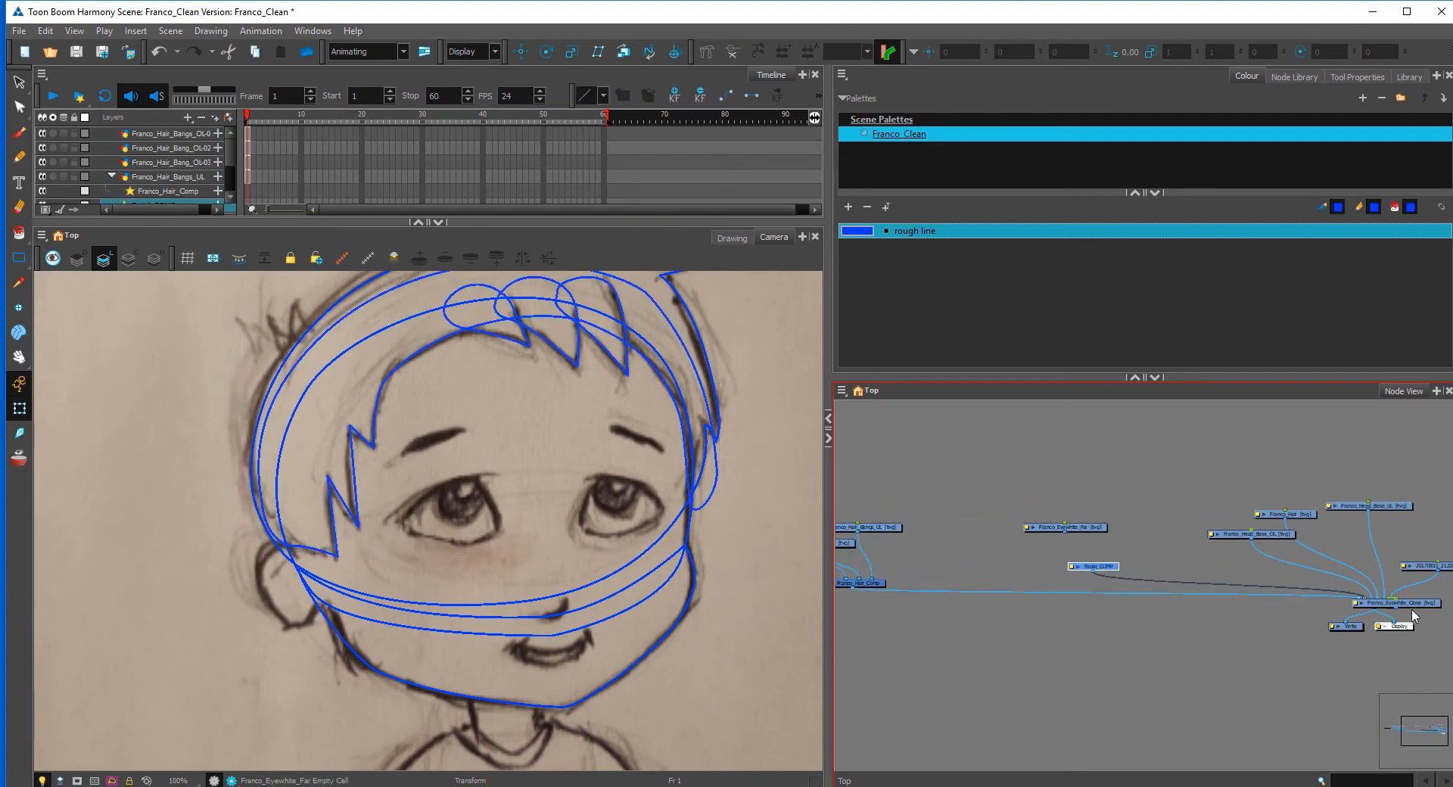
{"action": "scroll", "coordinate": [1323, 621], "scroll_direction": "up", "scroll_amount": 1}
{"action": "left_click_drag", "start_coordinate": [1221, 568], "coordinate": [1086, 567]}
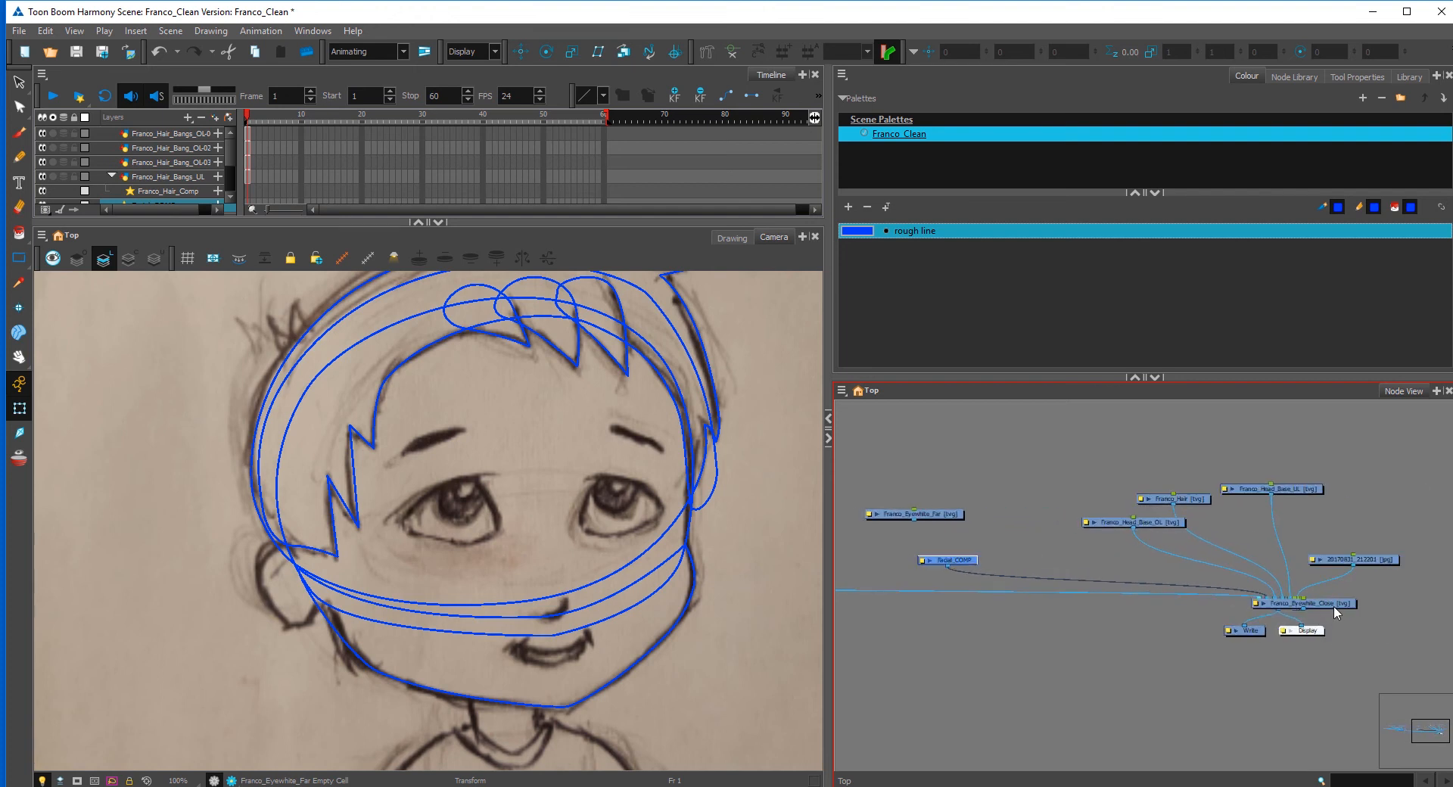
Step: Place Franco_Eyewhite_Close beside Franco_Eyewhite_Far and move the hair, head base and sketch image nodes farther from Facial_COMP
{"action": "left_click_drag", "start_coordinate": [1335, 608], "coordinate": [1050, 523]}
{"action": "left_click_drag", "start_coordinate": [945, 470], "coordinate": [926, 494]}
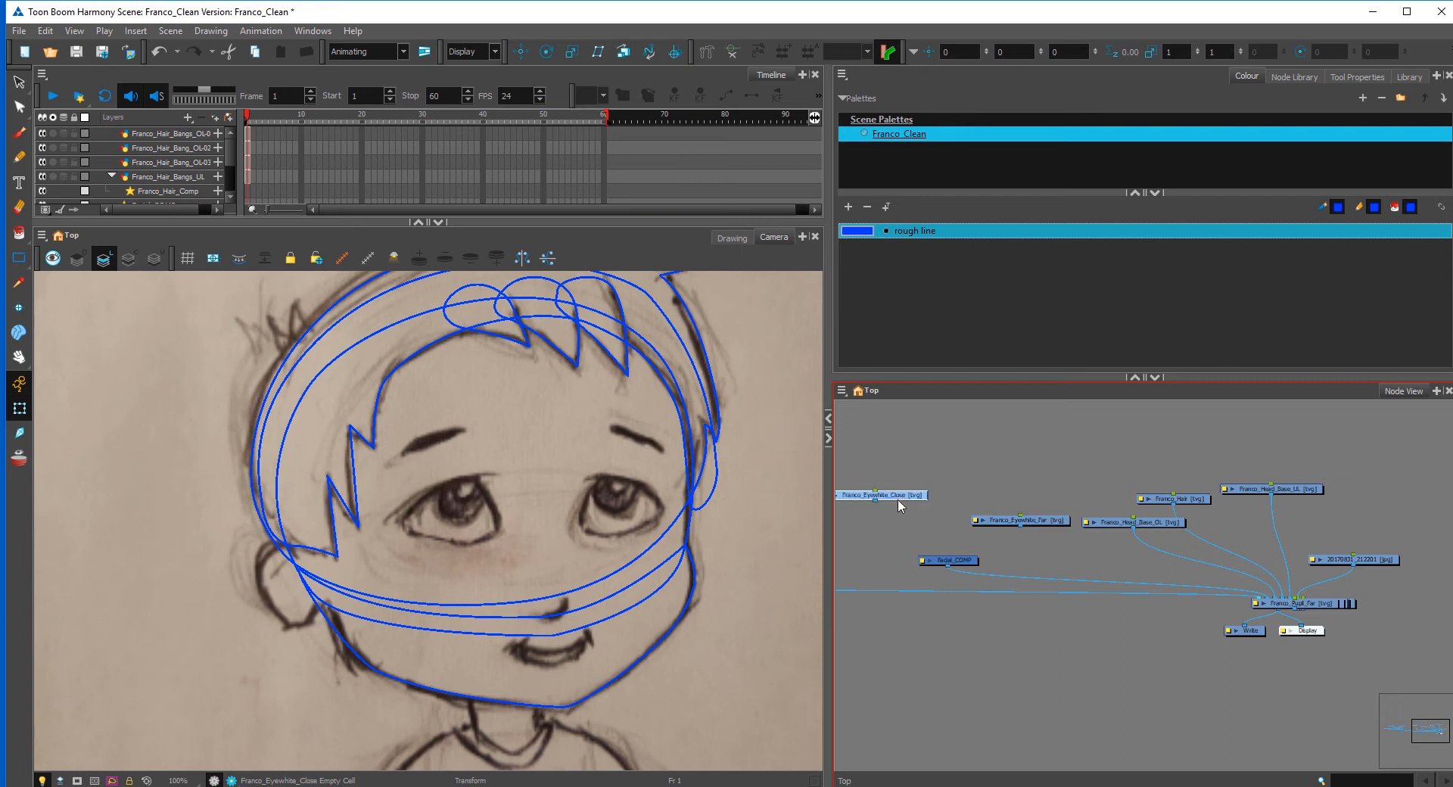
{"action": "left_click", "coordinate": [1367, 562]}
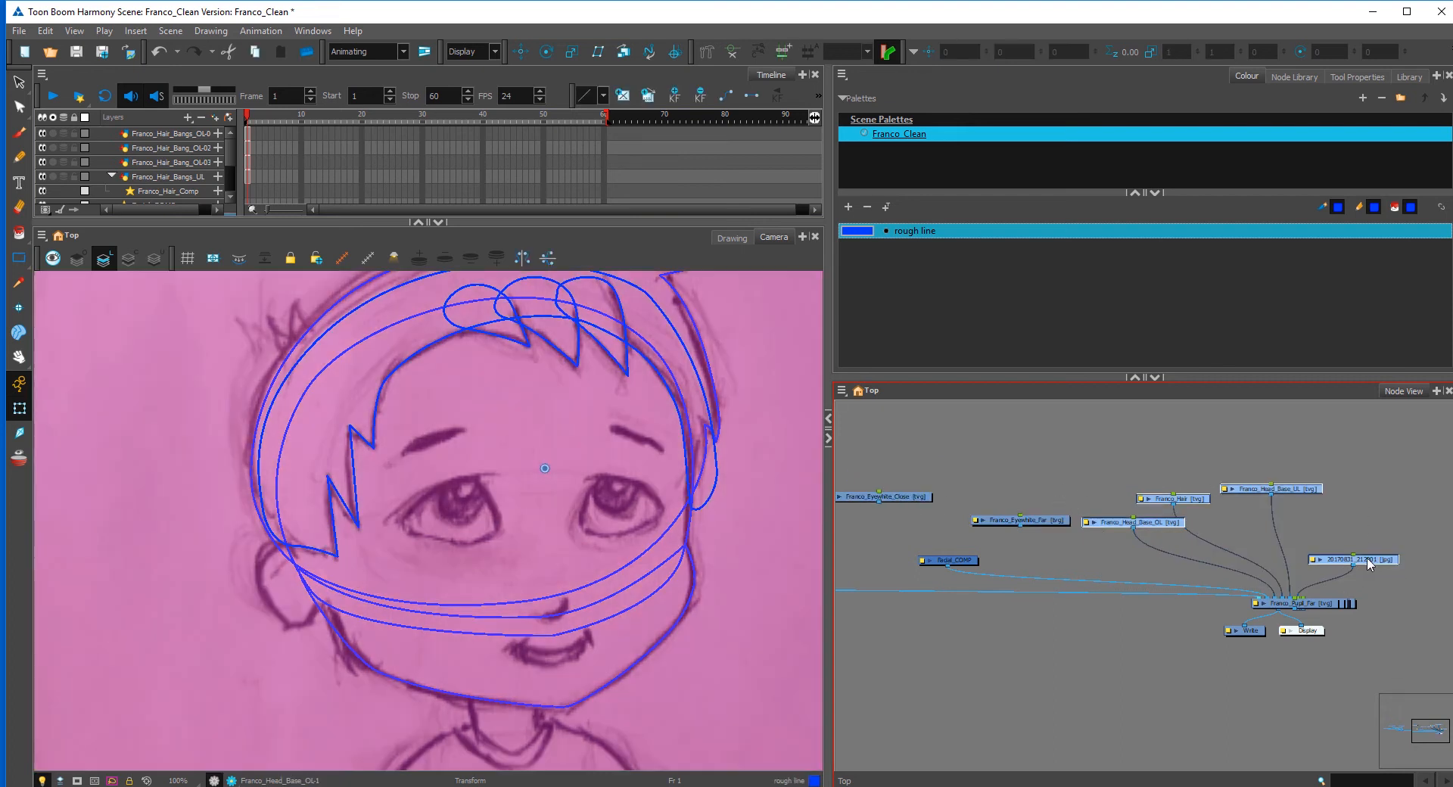
{"action": "left_click_drag", "start_coordinate": [1367, 562], "coordinate": [1428, 537]}
{"action": "left_click_drag", "start_coordinate": [937, 533], "coordinate": [1326, 560]}
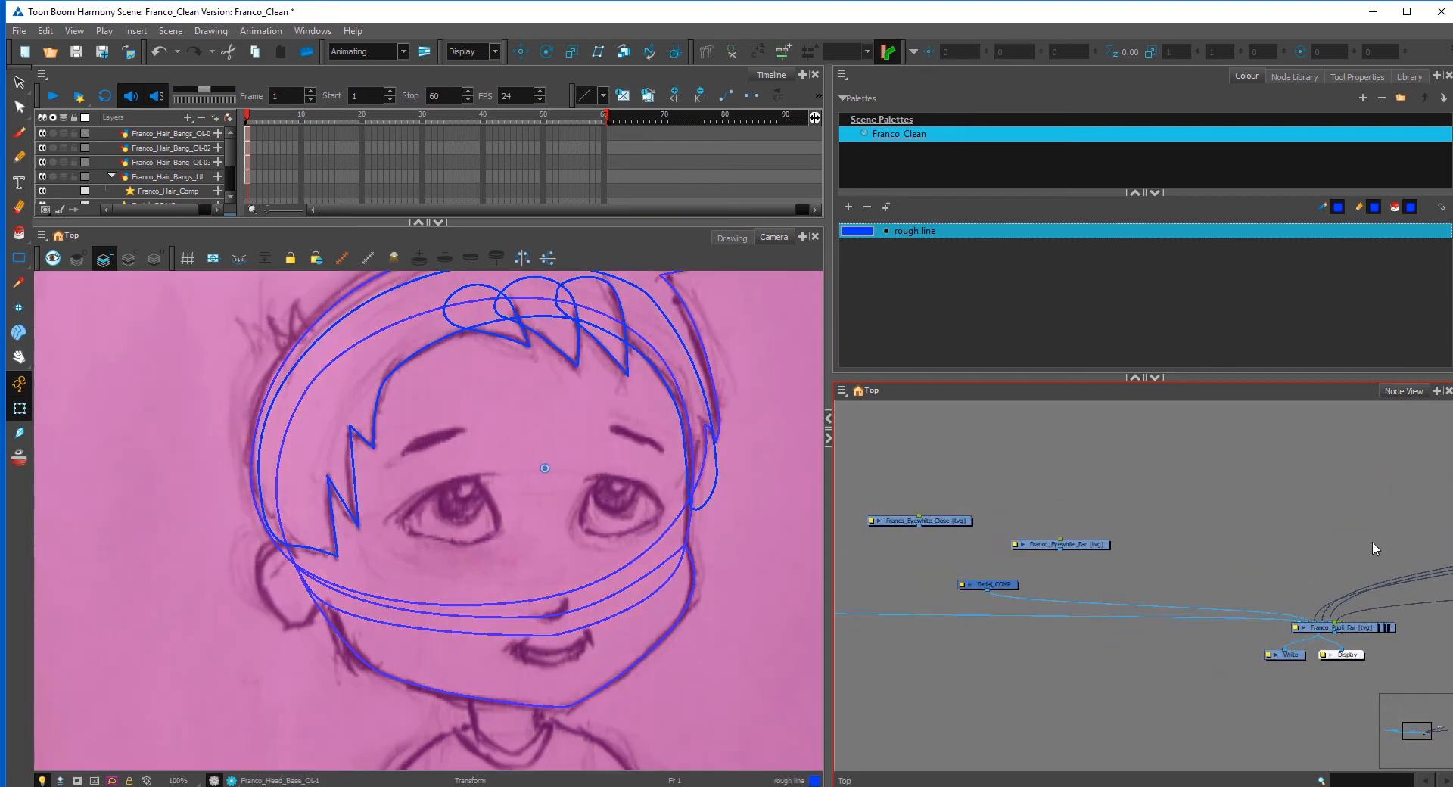
Step: Spread the stacked pupil, eyelid and eyebrow nodes above Facial_COMP, grouping the Close nodes apart from the Far nodes
{"action": "left_click_drag", "start_coordinate": [1360, 626], "coordinate": [1190, 522]}
{"action": "left_click_drag", "start_coordinate": [1402, 630], "coordinate": [912, 498]}
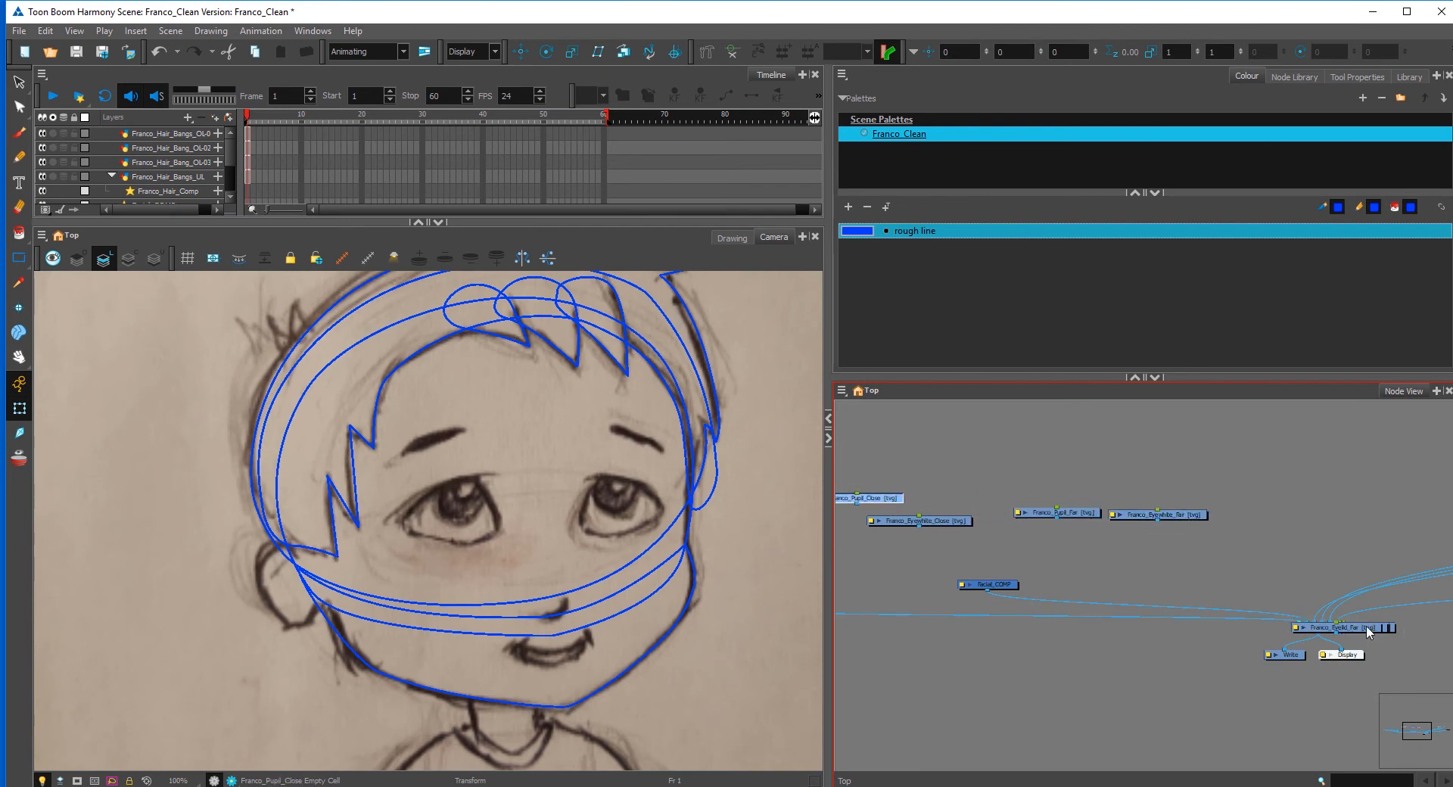
{"action": "left_click_drag", "start_coordinate": [1368, 632], "coordinate": [1063, 490]}
{"action": "left_click_drag", "start_coordinate": [1183, 517], "coordinate": [1176, 530]}
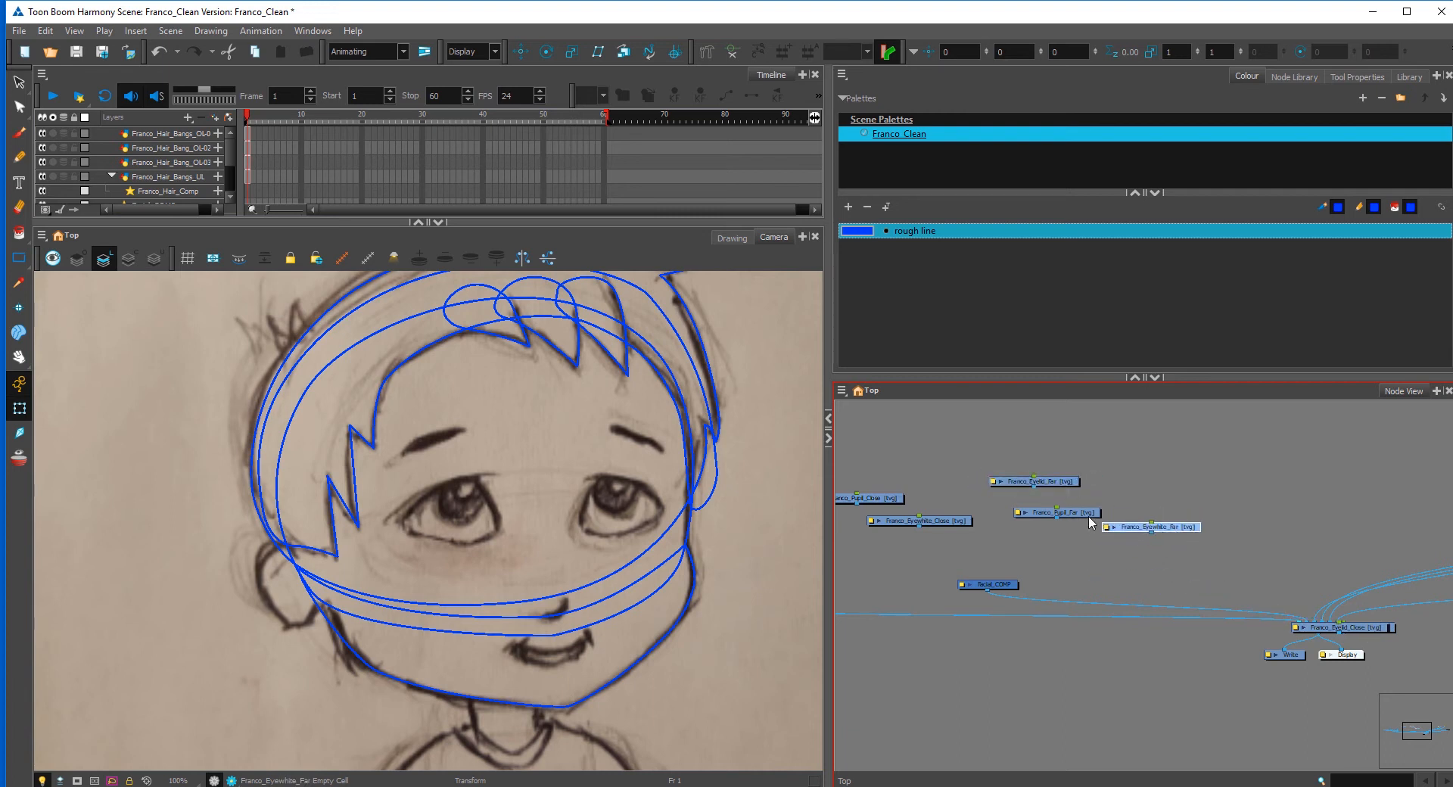
{"action": "left_click_drag", "start_coordinate": [1090, 517], "coordinate": [1105, 510]}
{"action": "left_click_drag", "start_coordinate": [1365, 630], "coordinate": [842, 474]}
{"action": "left_click_drag", "start_coordinate": [1356, 629], "coordinate": [893, 439]}
{"action": "left_click_drag", "start_coordinate": [1013, 457], "coordinate": [937, 481]}
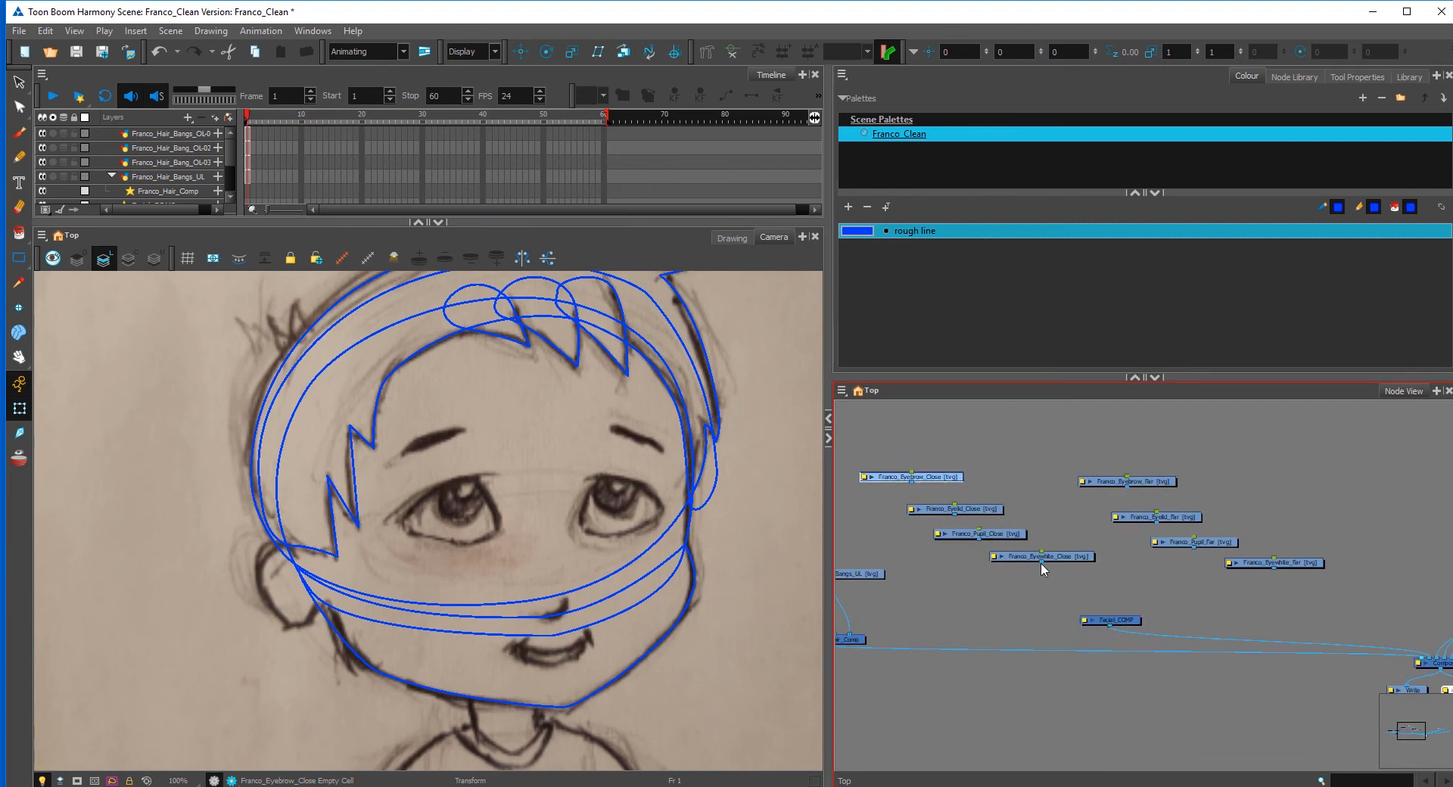
Step: Connect Franco_Eyebrow_Close to Facial_COMP and activate the Line tool on that layer
{"action": "scroll", "coordinate": [508, 530], "scroll_direction": "up", "scroll_amount": 1}
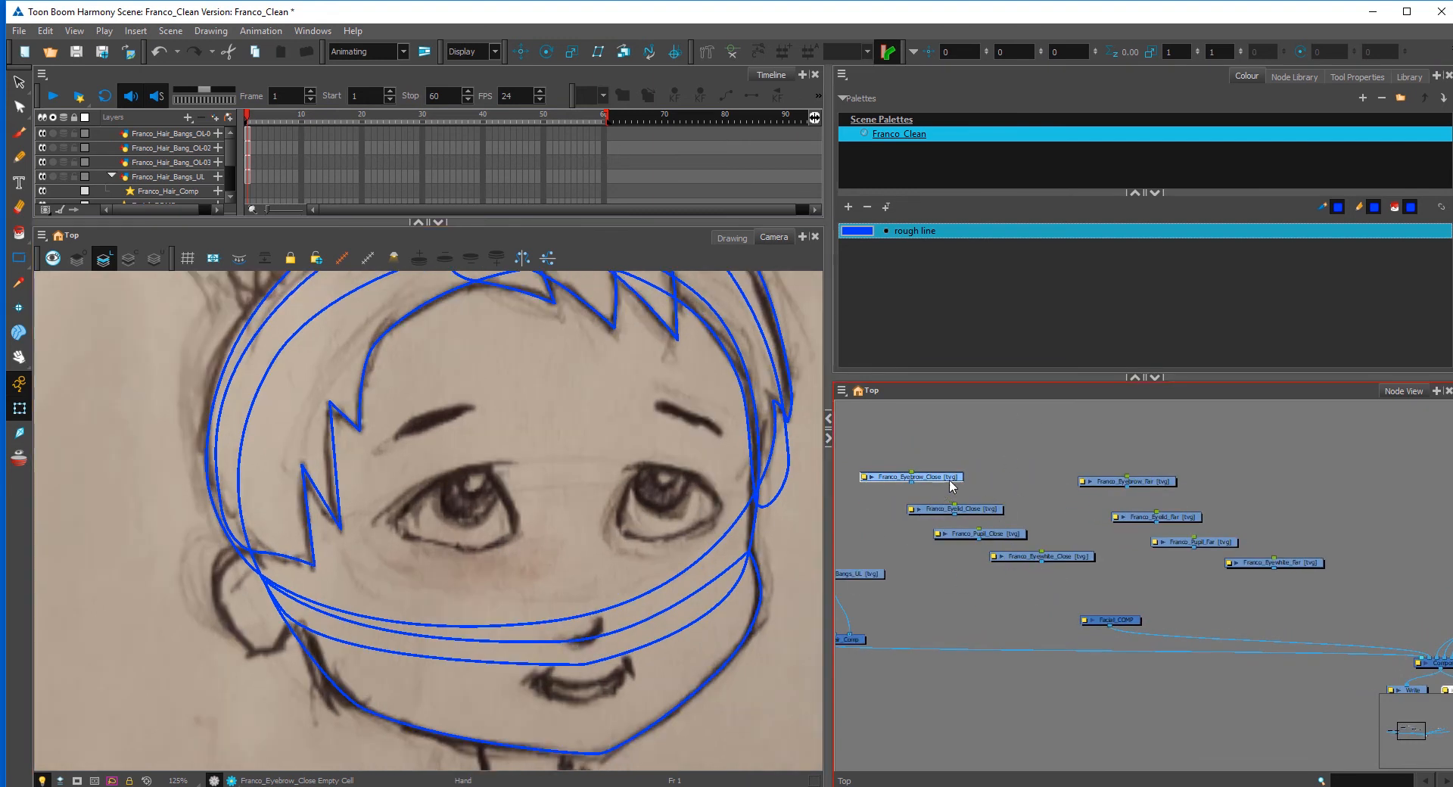
{"action": "left_click_drag", "start_coordinate": [913, 480], "coordinate": [1090, 623]}
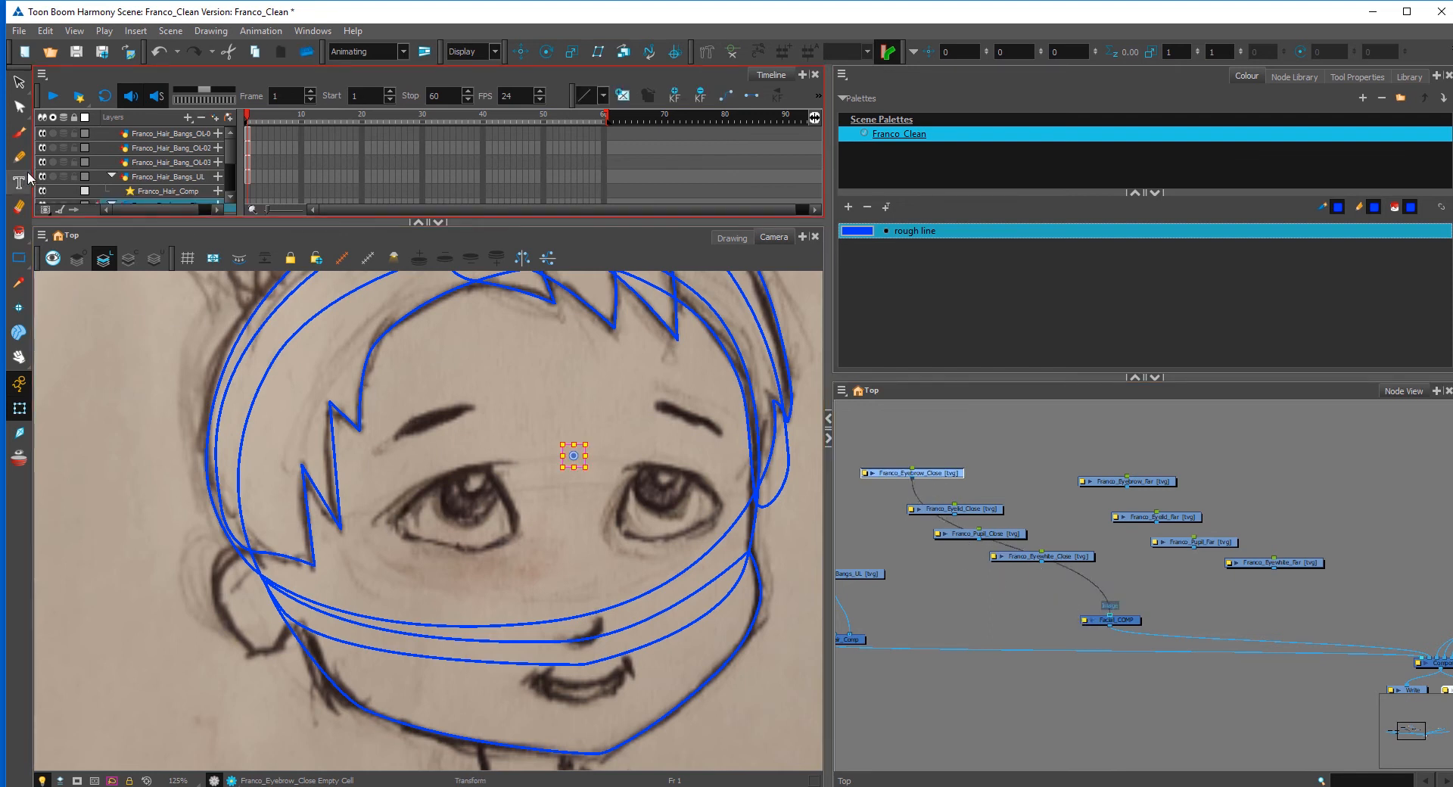
{"action": "left_click", "coordinate": [20, 266]}
{"action": "left_click", "coordinate": [59, 255]}
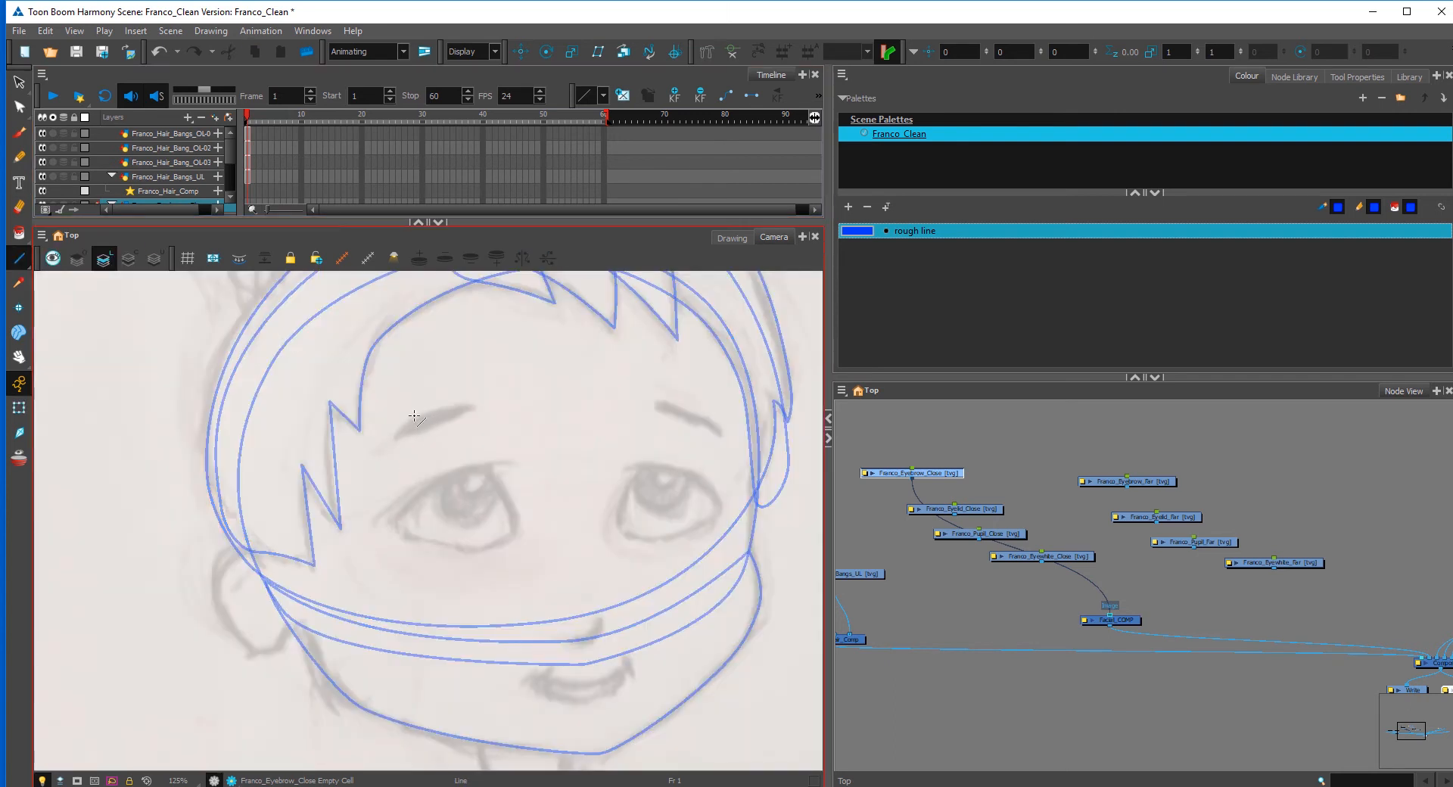
Step: Draw a straight line along the sketched close eyebrow on the Franco_Eyebrow_Close layer, then select it and show its tool properties
{"action": "left_click_drag", "start_coordinate": [397, 435], "coordinate": [470, 408]}
{"action": "key", "text": "alt+s"}
{"action": "left_click", "coordinate": [459, 411]}
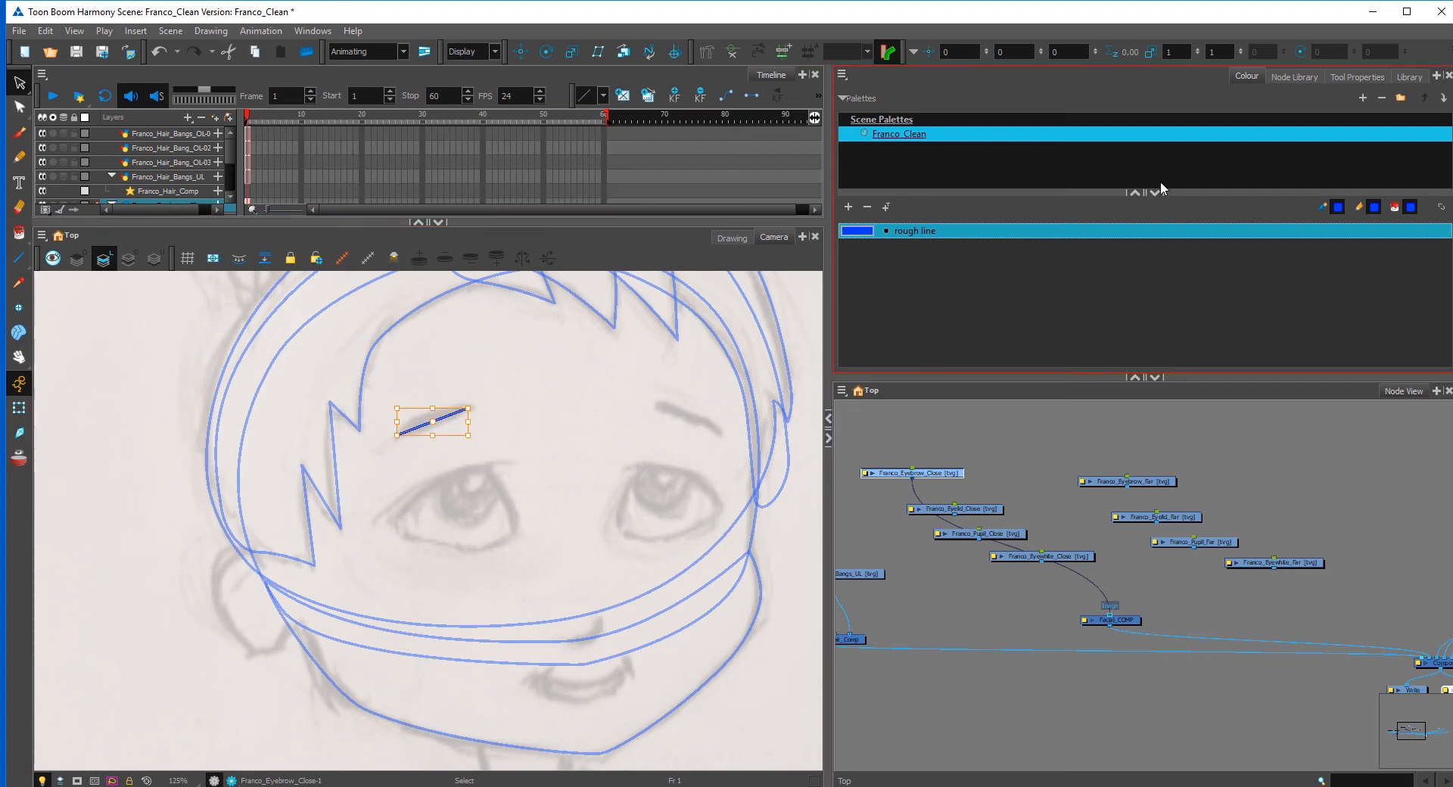
{"action": "left_click", "coordinate": [1335, 78]}
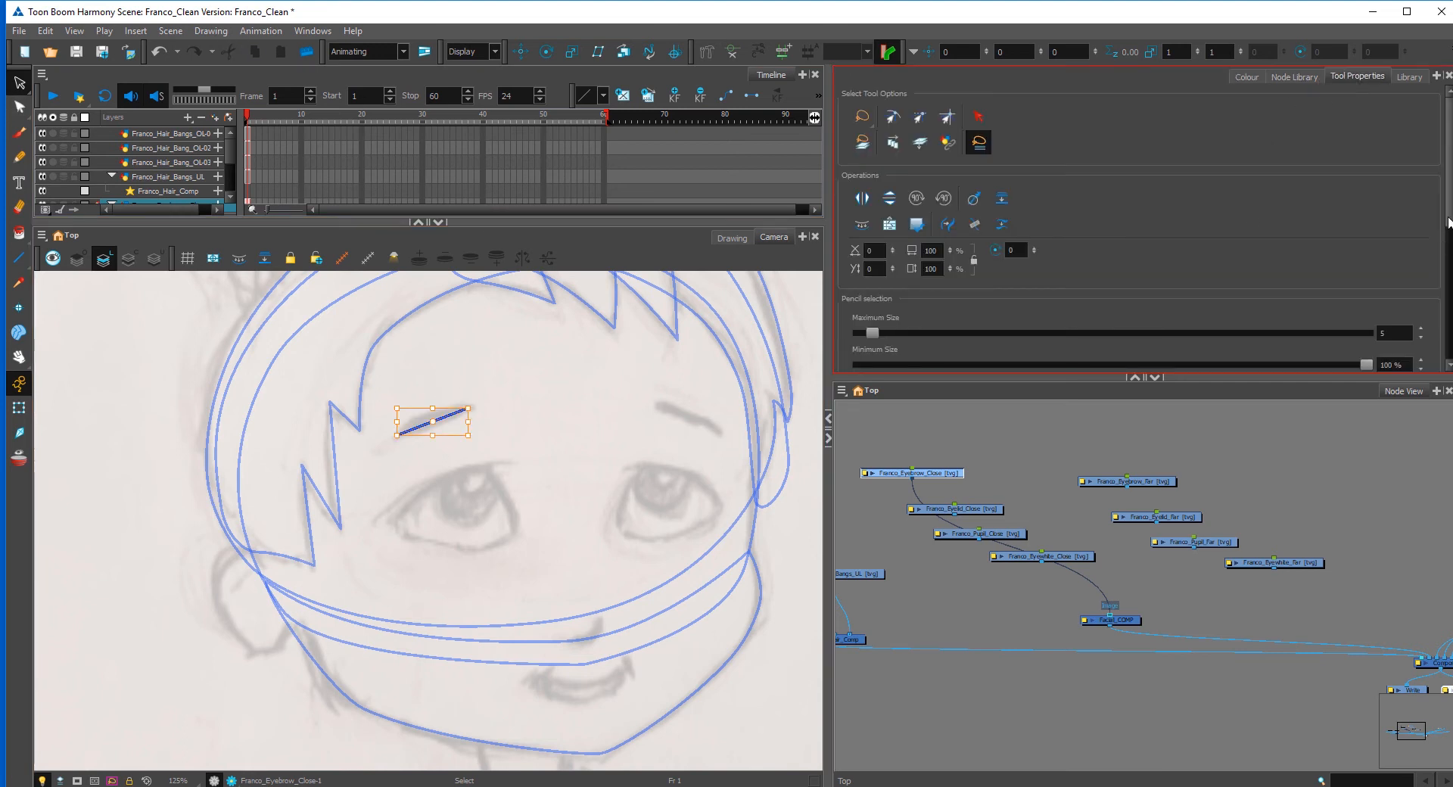
{"action": "scroll", "coordinate": [1448, 239], "scroll_direction": "down", "scroll_amount": 4}
{"action": "scroll", "coordinate": [1449, 239], "scroll_direction": "up", "scroll_amount": 4}
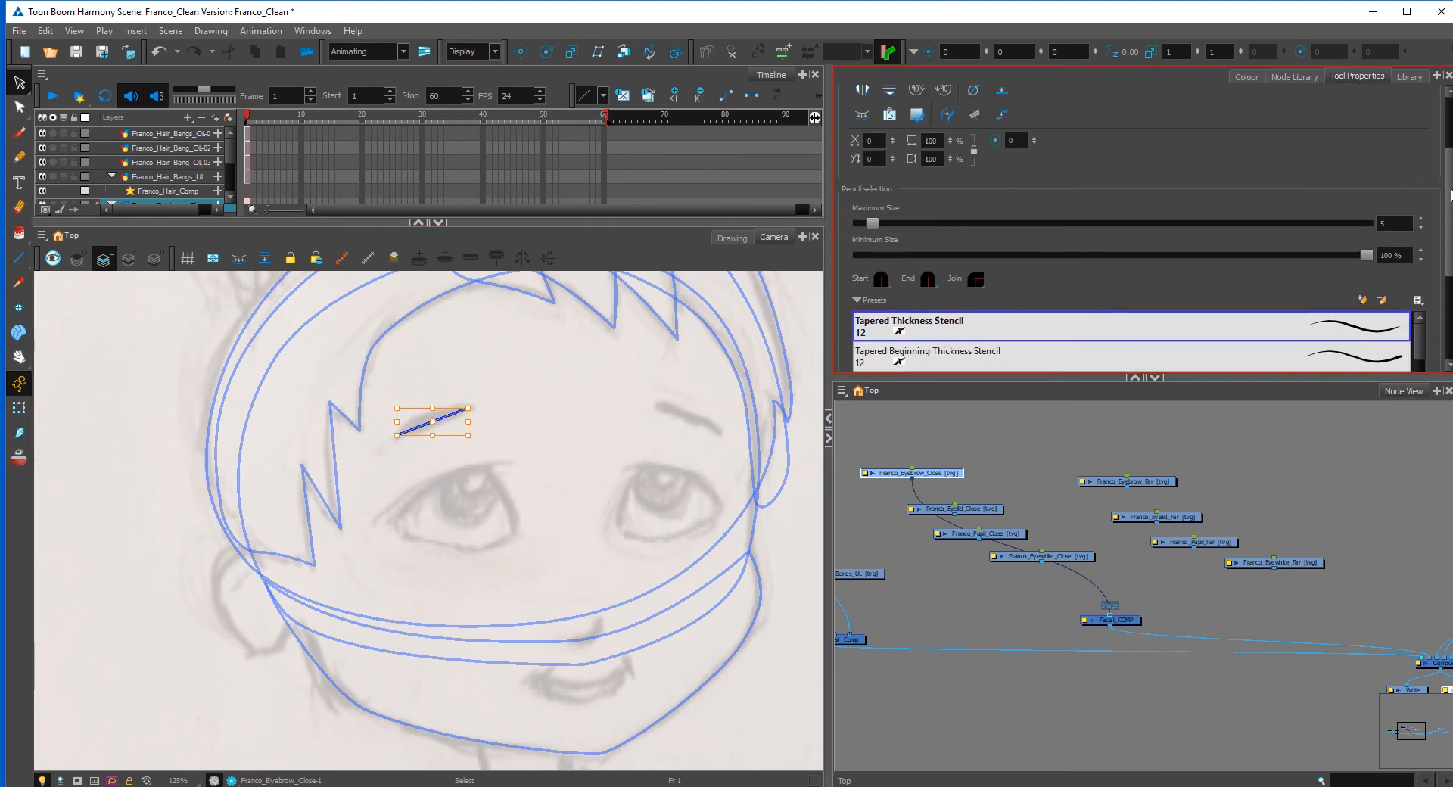
Step: Thicken the middle of the close eyebrow line with the Pencil Editor, keeping both ends narrower
{"action": "left_click", "coordinate": [20, 108]}
{"action": "left_click", "coordinate": [22, 111]}
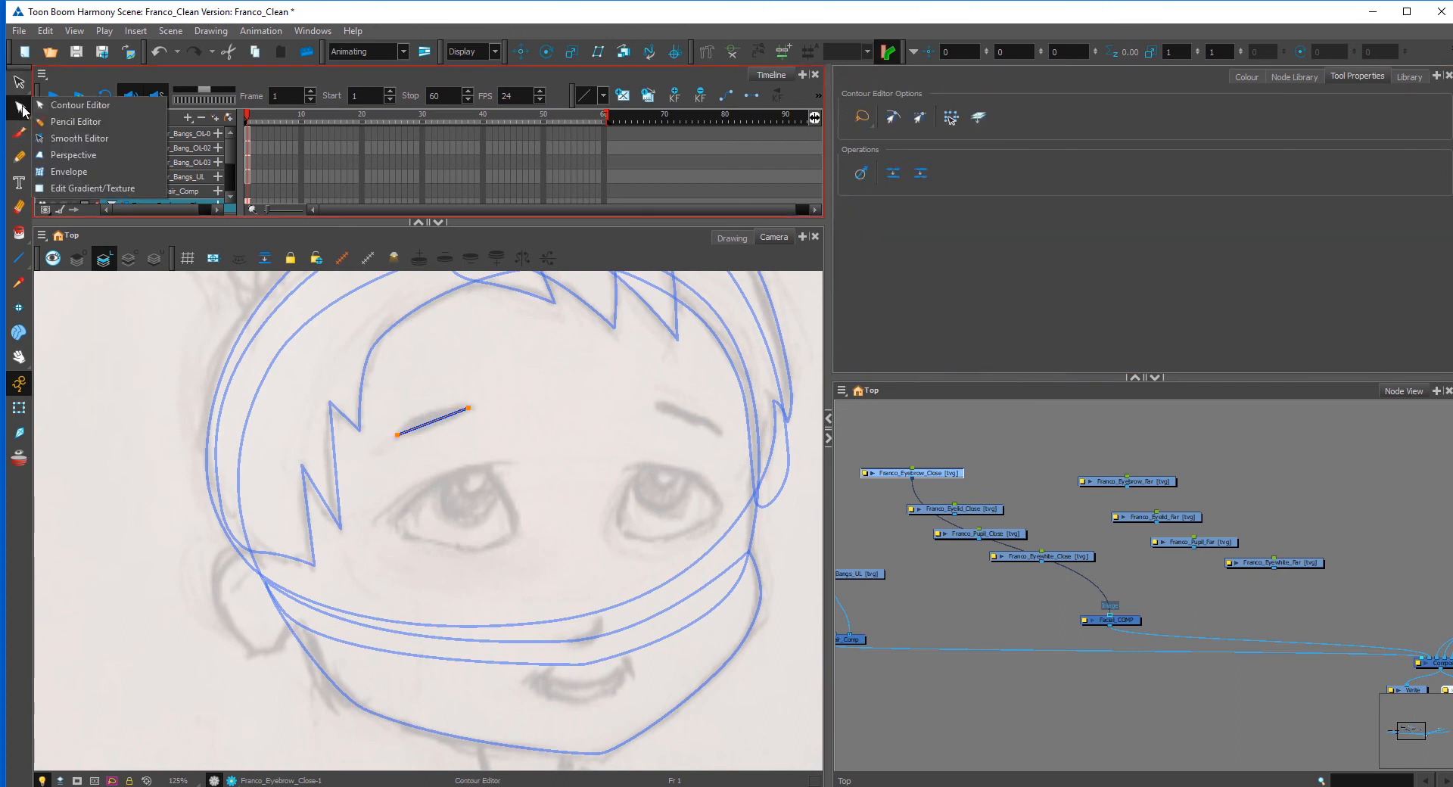
{"action": "left_click", "coordinate": [70, 121]}
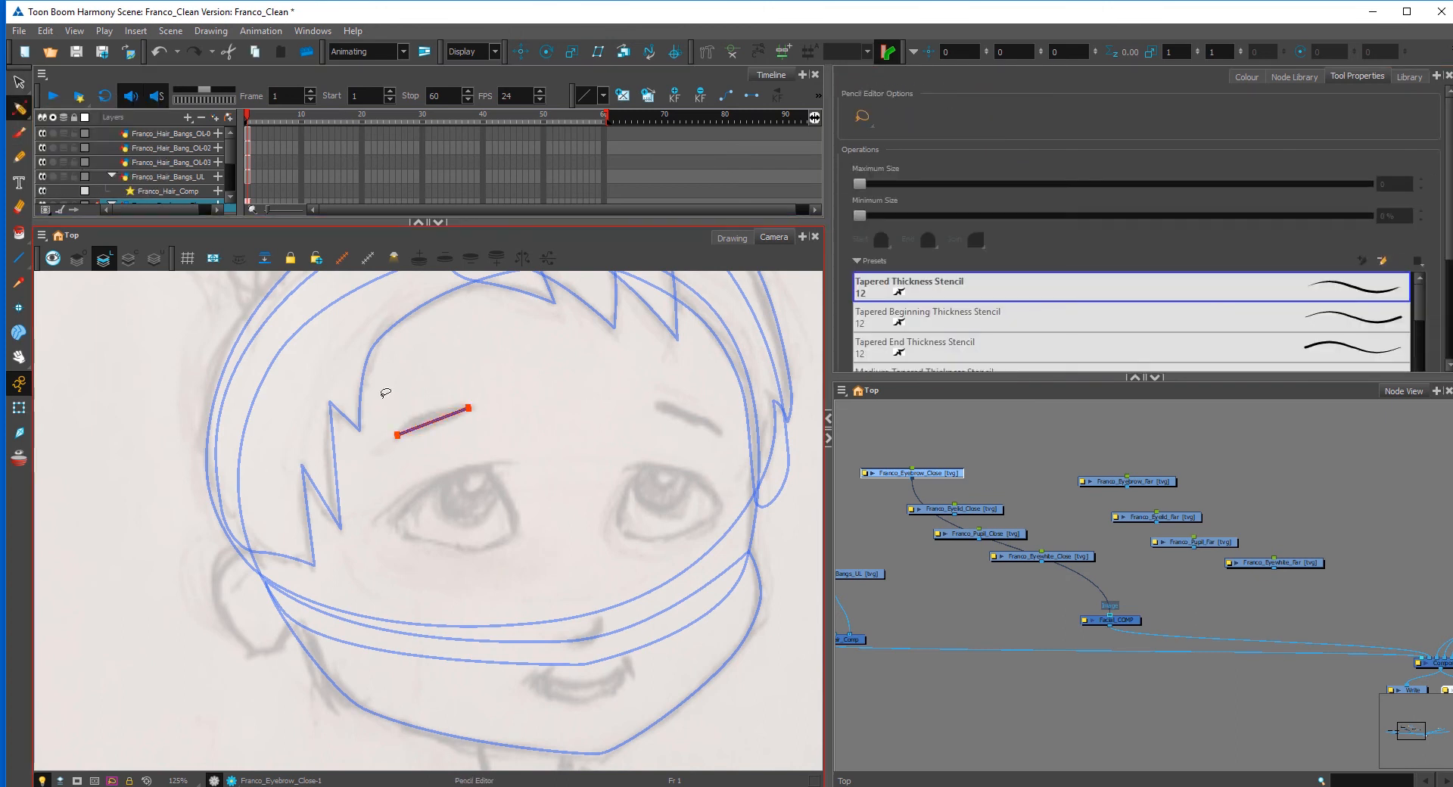
{"action": "left_click", "coordinate": [430, 426]}
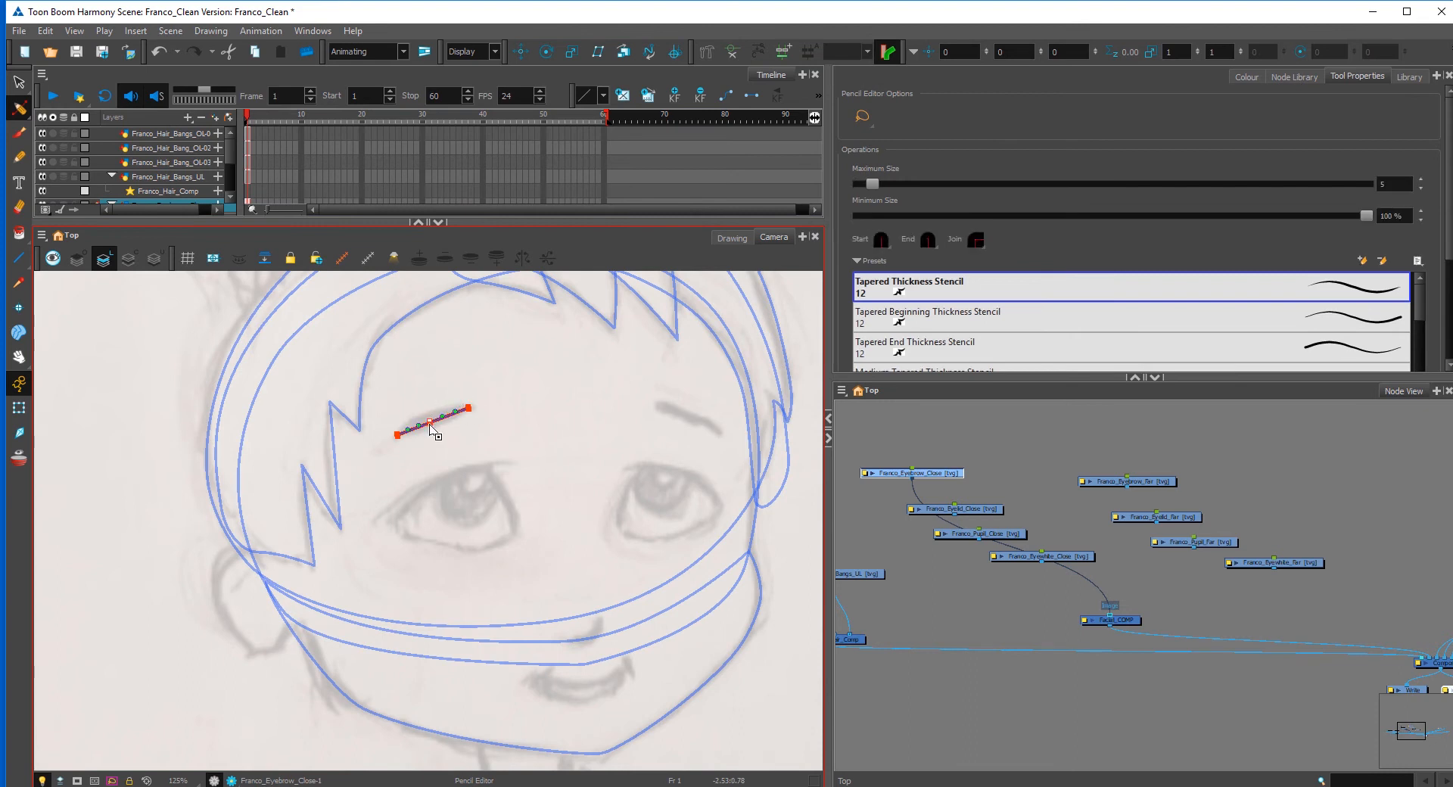
{"action": "mouse_move", "coordinate": [430, 426]}
{"action": "left_mouse_down"}
{"action": "mouse_move", "coordinate": [433, 443]}
{"action": "mouse_move", "coordinate": [455, 435]}
{"action": "mouse_move", "coordinate": [393, 401]}
{"action": "mouse_move", "coordinate": [452, 449]}
{"action": "left_mouse_up"}
{"action": "key", "text": "ctrl+z"}
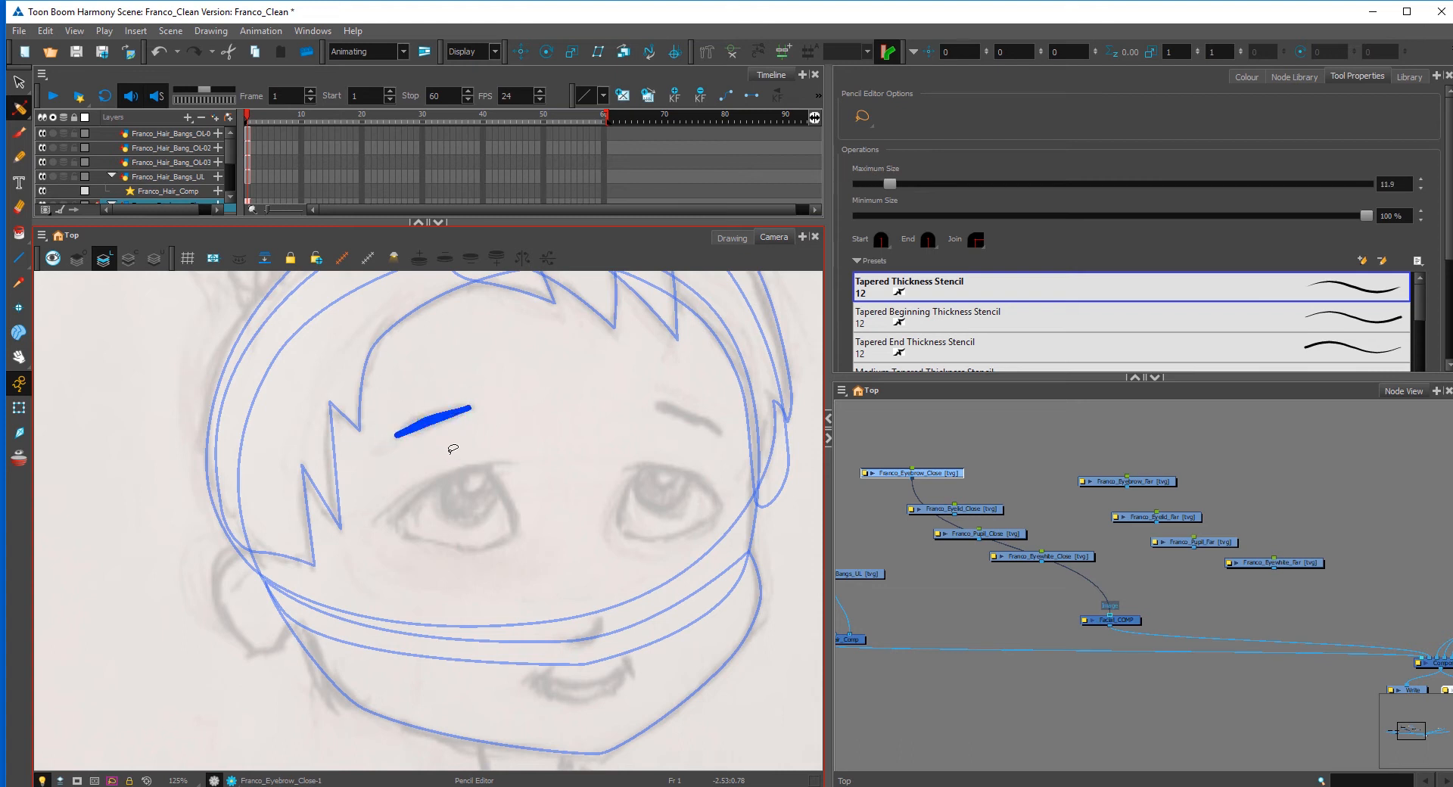
Step: Bend the close eyebrow into an upward arch with the Contour Editor and adjust its ends to the sketch
{"action": "left_click_drag", "start_coordinate": [18, 108], "coordinate": [53, 106]}
{"action": "left_click", "coordinate": [434, 418]}
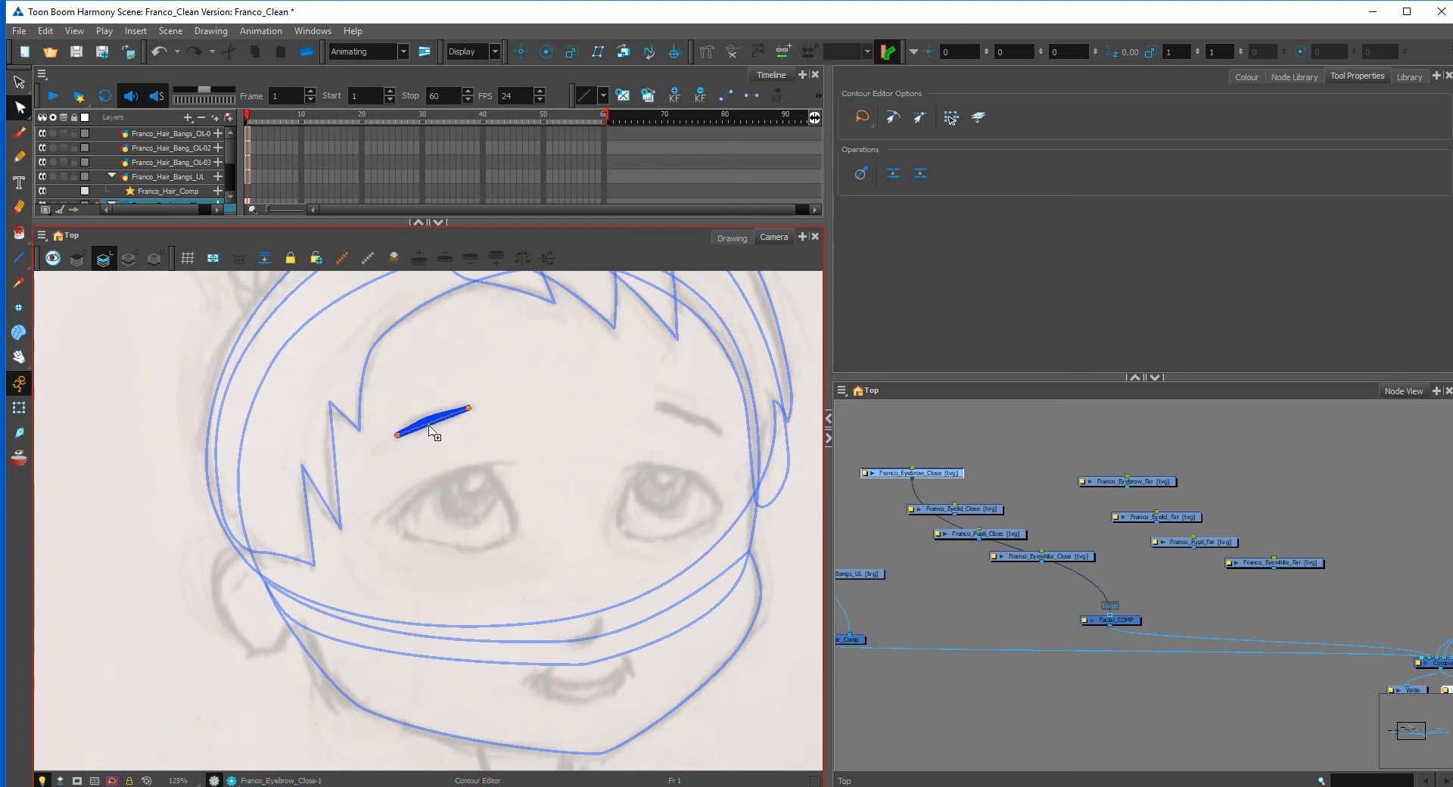
{"action": "left_click_drag", "start_coordinate": [431, 422], "coordinate": [399, 440]}
{"action": "left_click_drag", "start_coordinate": [466, 409], "coordinate": [467, 413]}
{"action": "left_click", "coordinate": [511, 411]}
Step: Select the finished close eyebrow stroke and copy the drawing object
{"action": "left_click", "coordinate": [20, 82]}
{"action": "left_click", "coordinate": [445, 418]}
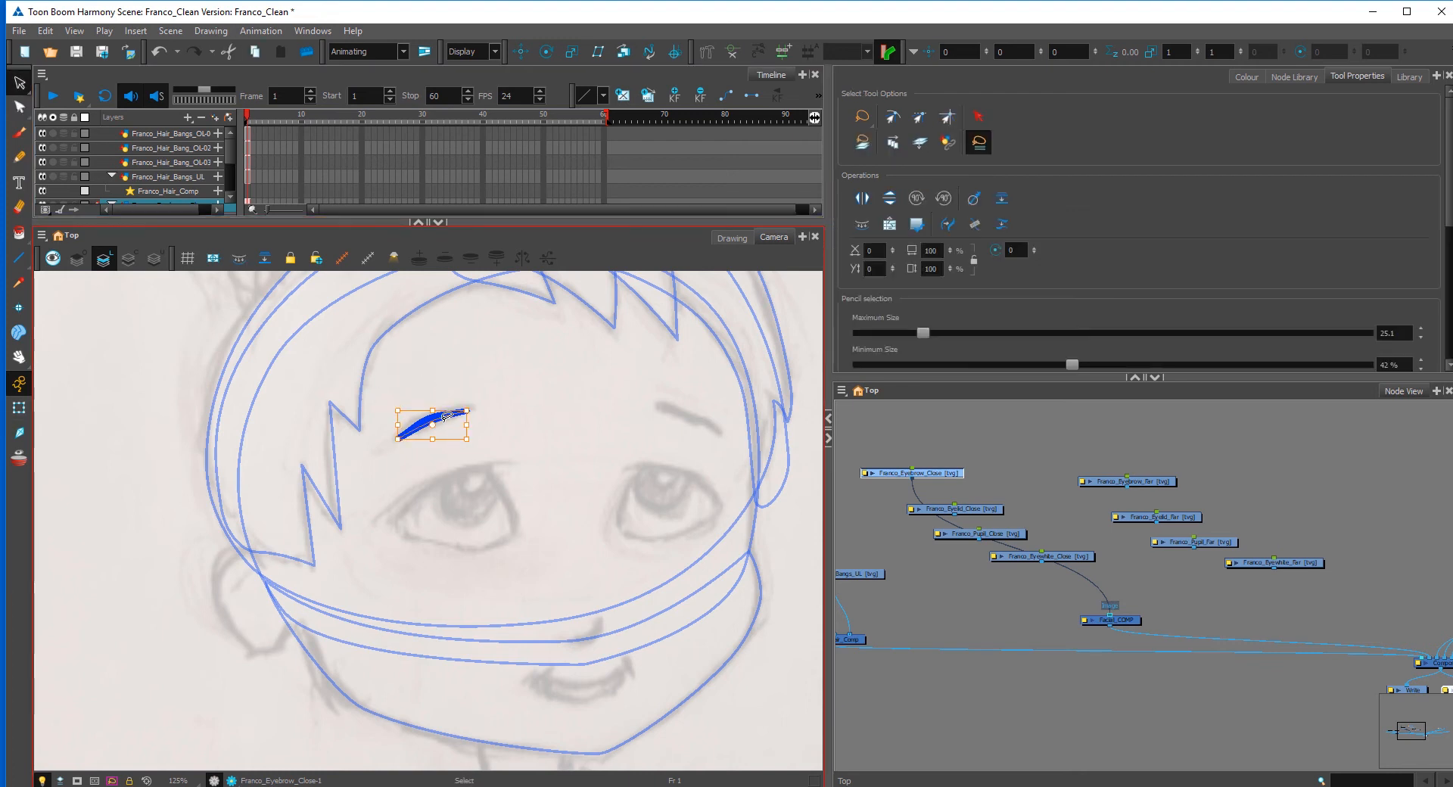
{"action": "right_click", "coordinate": [443, 415]}
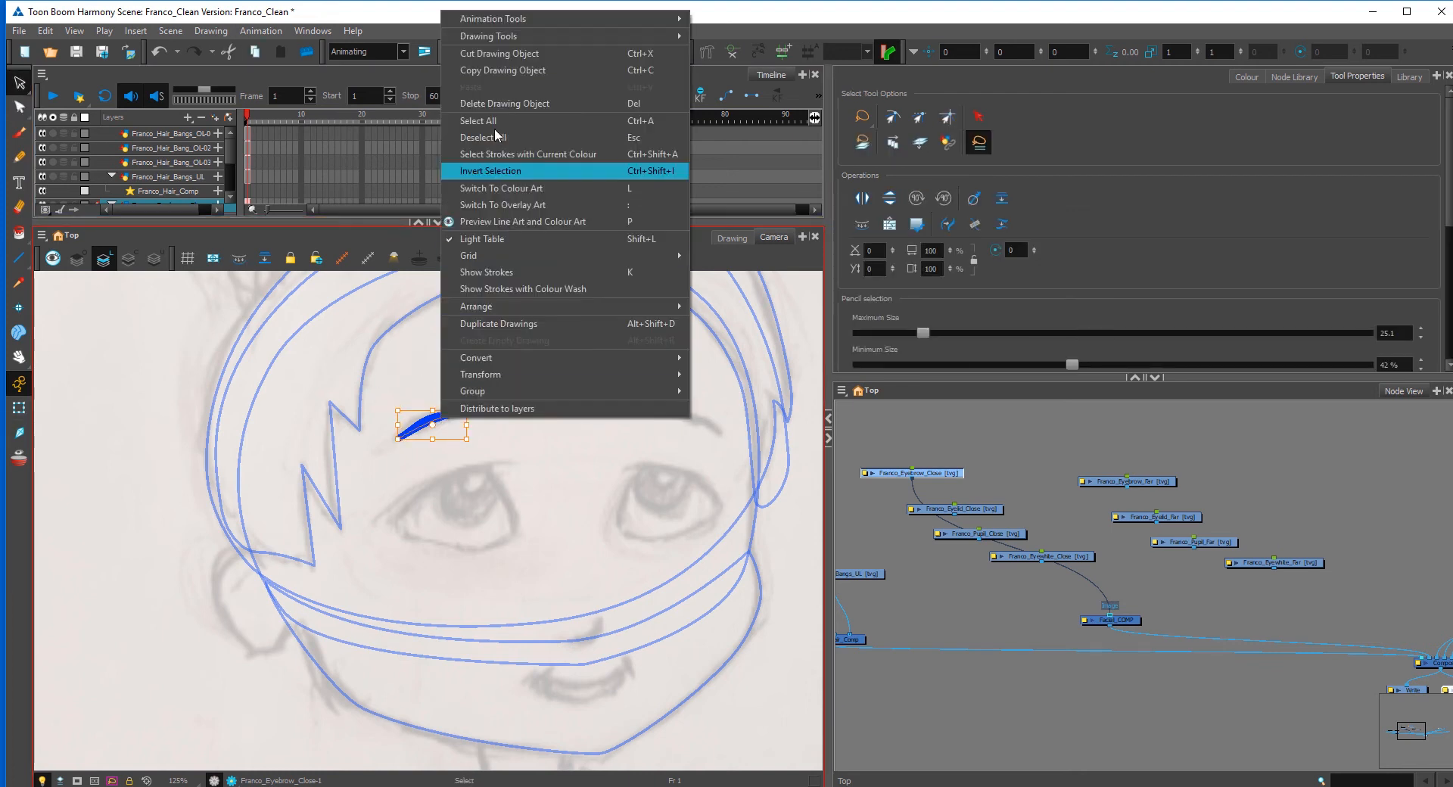
{"action": "left_click", "coordinate": [508, 72]}
{"action": "left_click", "coordinate": [19, 408]}
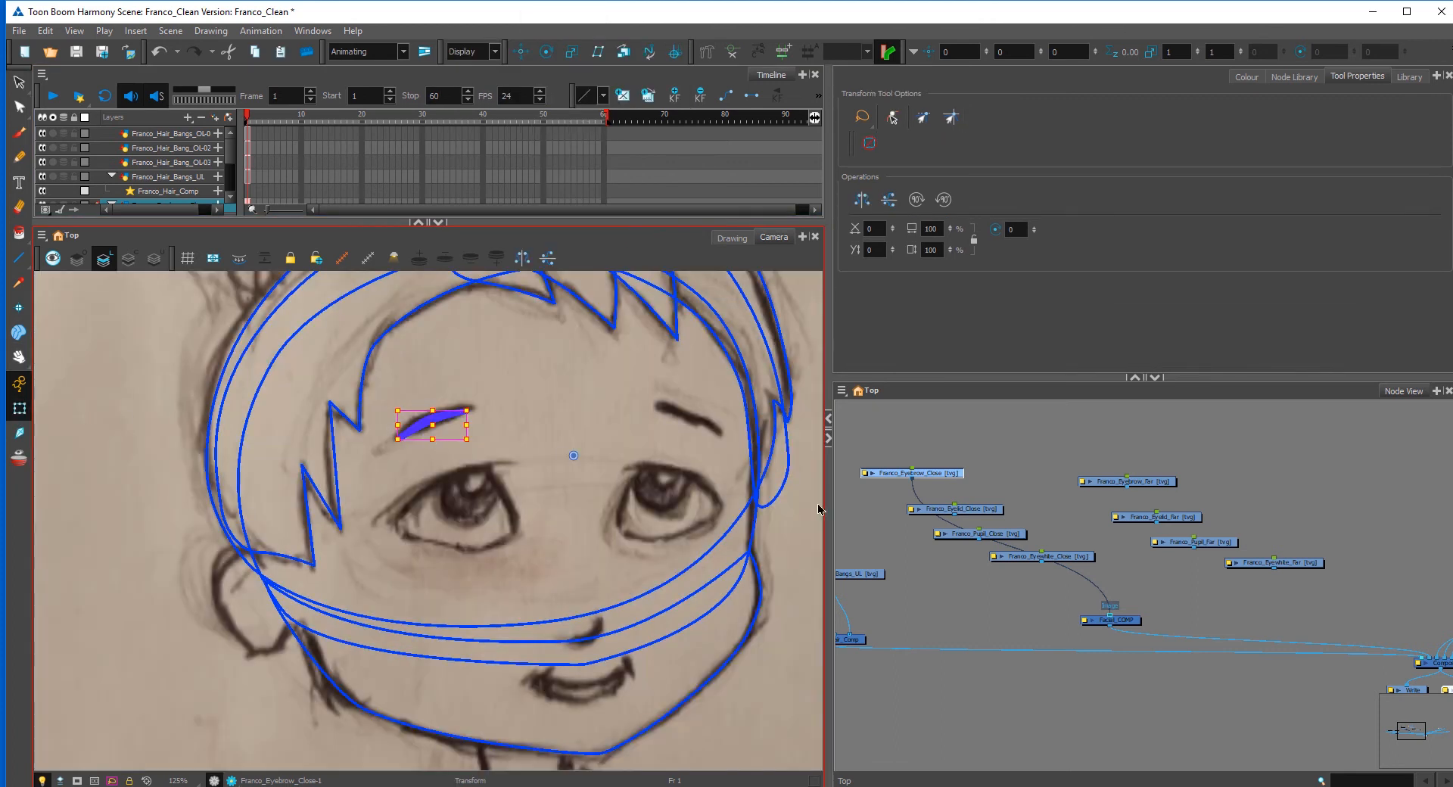
Step: Connect Franco_Eyebrow_Far to Facial_COMP and paste the copied eyebrow stroke onto that layer
{"action": "left_click_drag", "start_coordinate": [1127, 487], "coordinate": [1120, 618]}
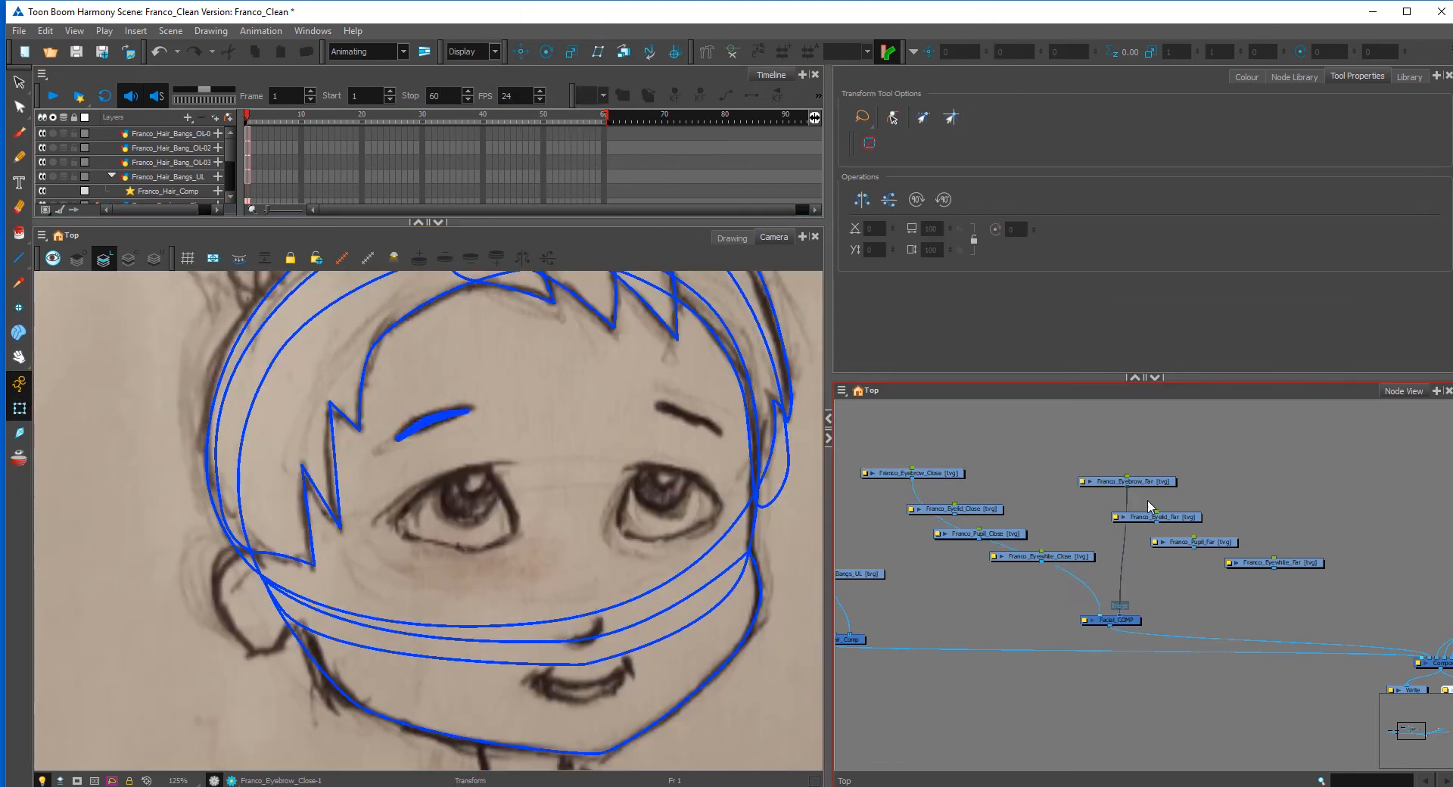
{"action": "left_click", "coordinate": [1155, 481]}
{"action": "left_click", "coordinate": [19, 82]}
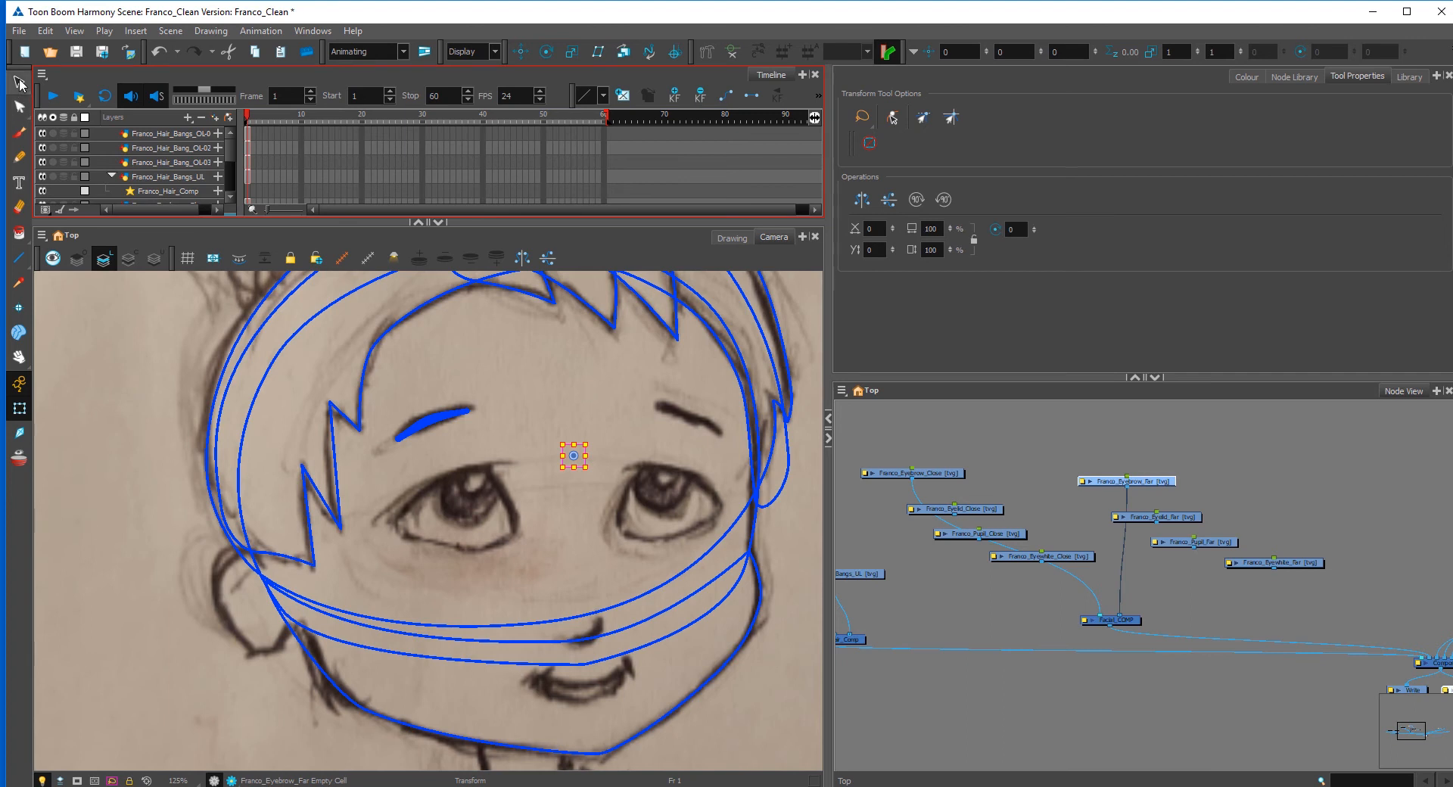
{"action": "left_click", "coordinate": [443, 409]}
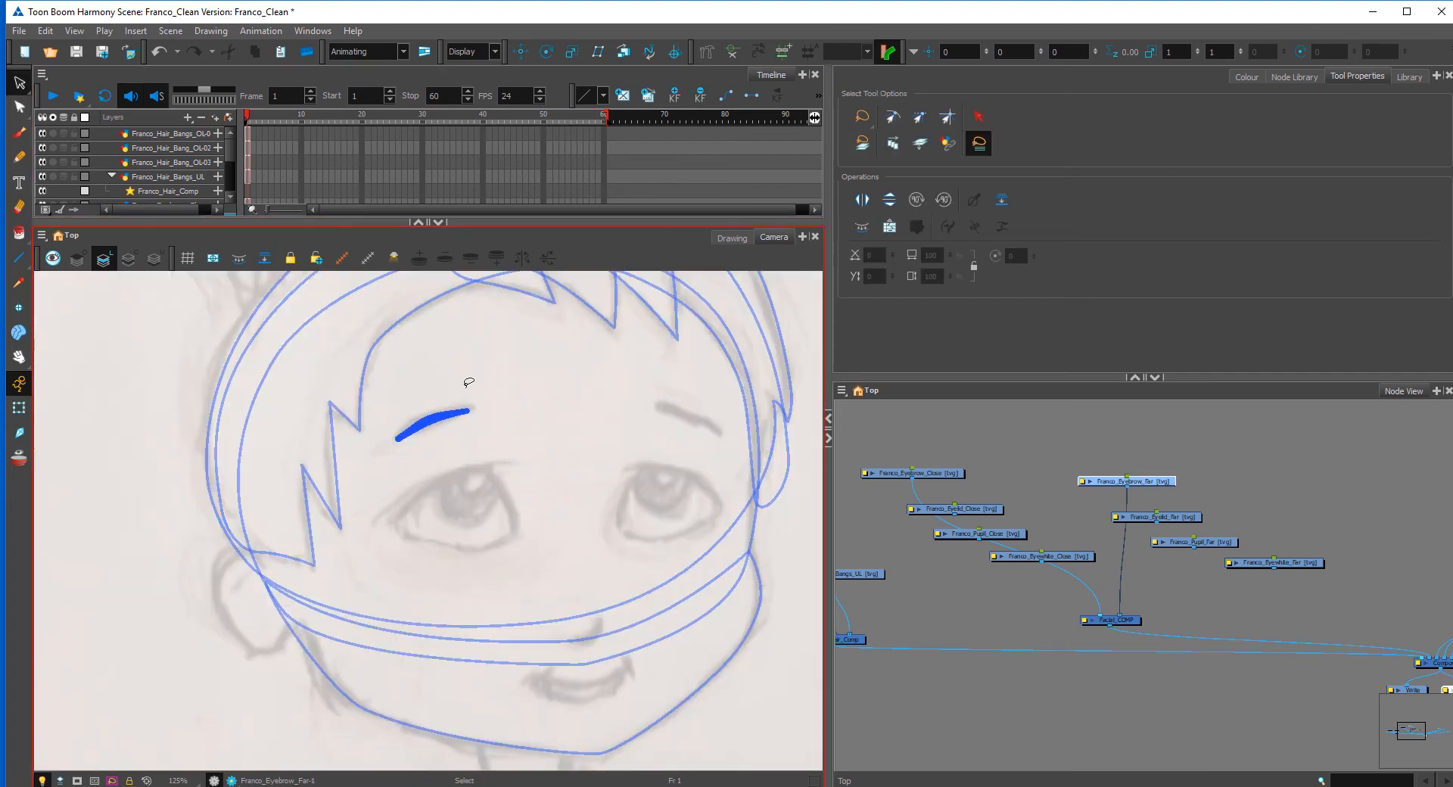
Step: Move the pasted eyebrow over the sketched far eyebrow and flip it horizontally to follow the sketch
{"action": "left_click", "coordinate": [447, 414]}
{"action": "left_click_drag", "start_coordinate": [439, 419], "coordinate": [690, 426]}
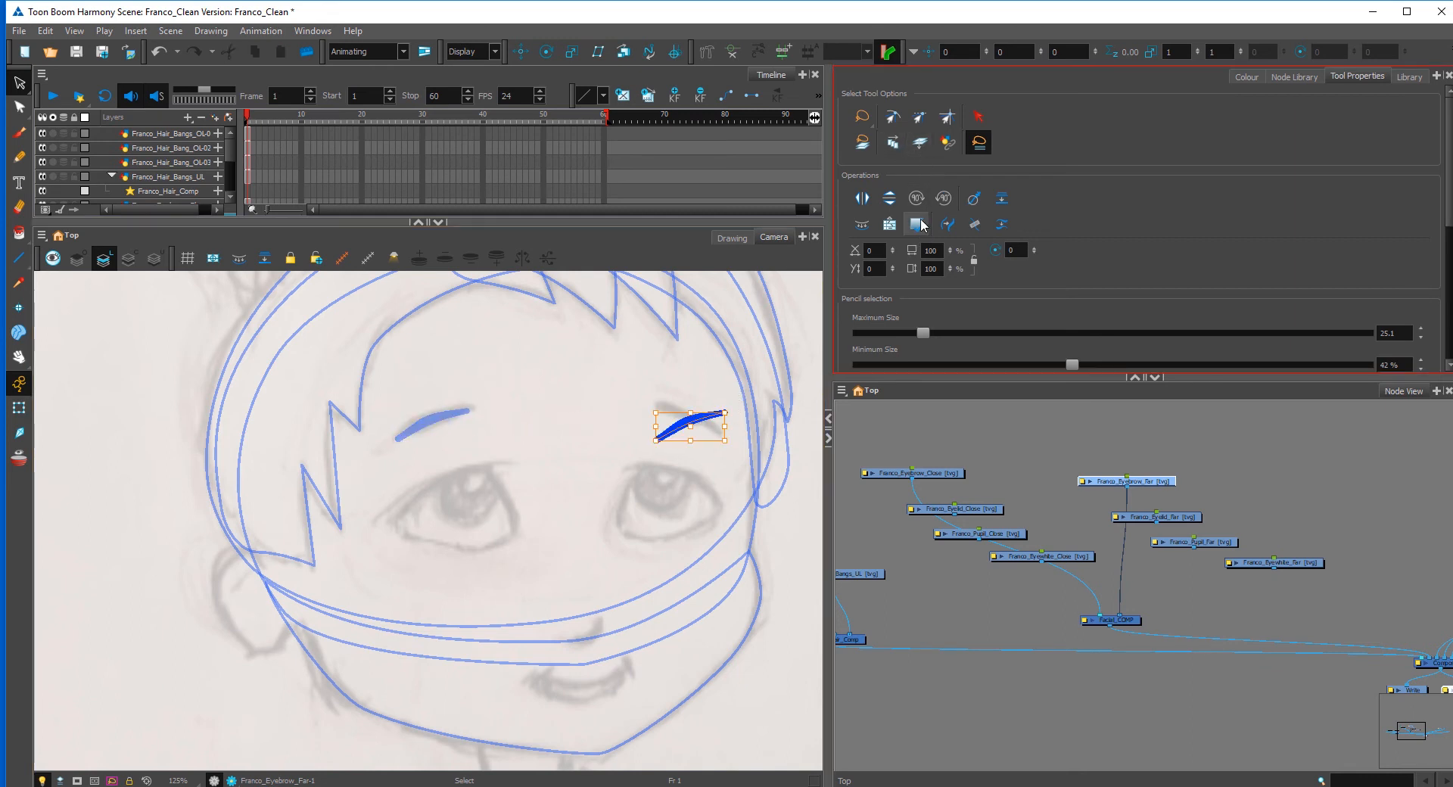
{"action": "left_click", "coordinate": [861, 198]}
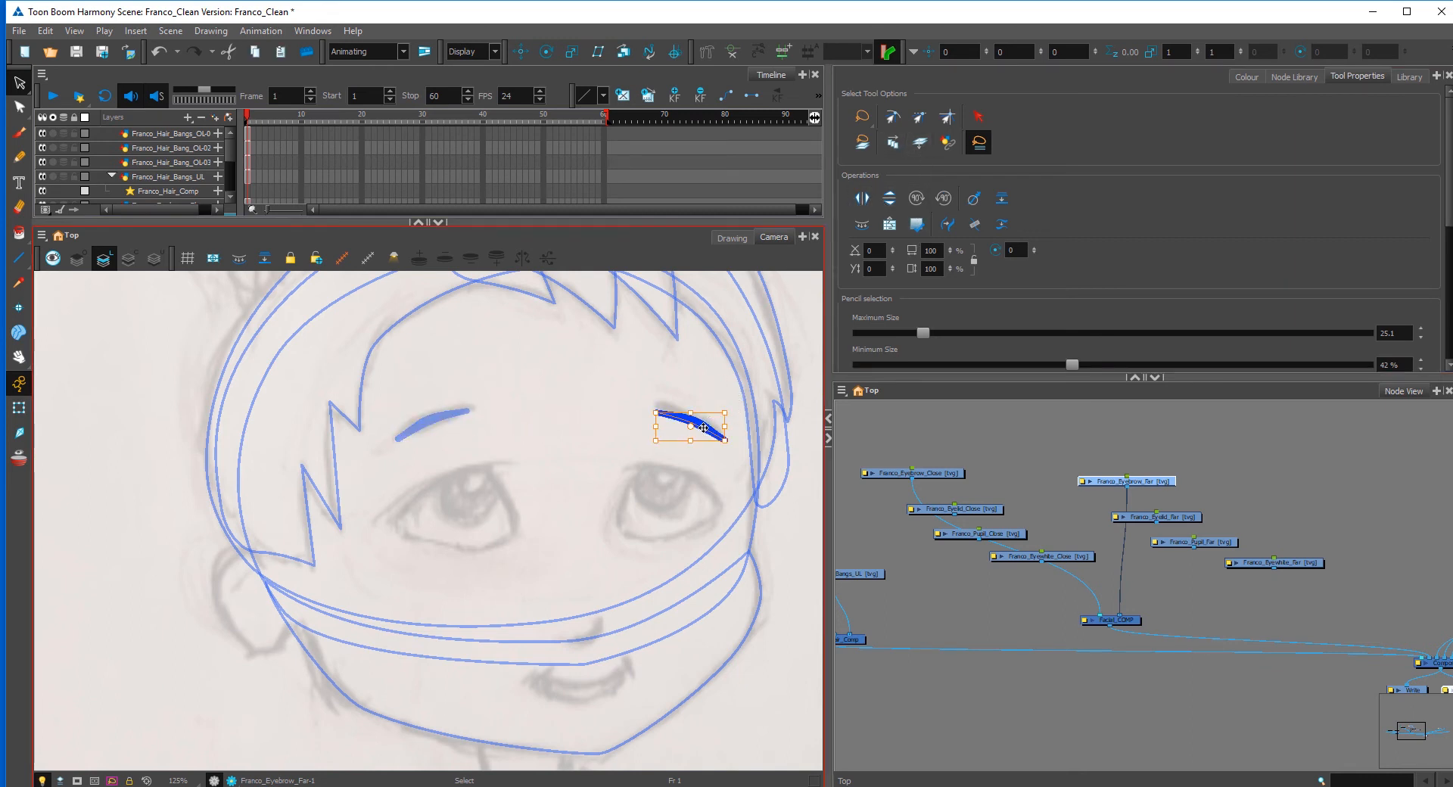
{"action": "left_click_drag", "start_coordinate": [703, 428], "coordinate": [698, 420]}
{"action": "left_click", "coordinate": [737, 427]}
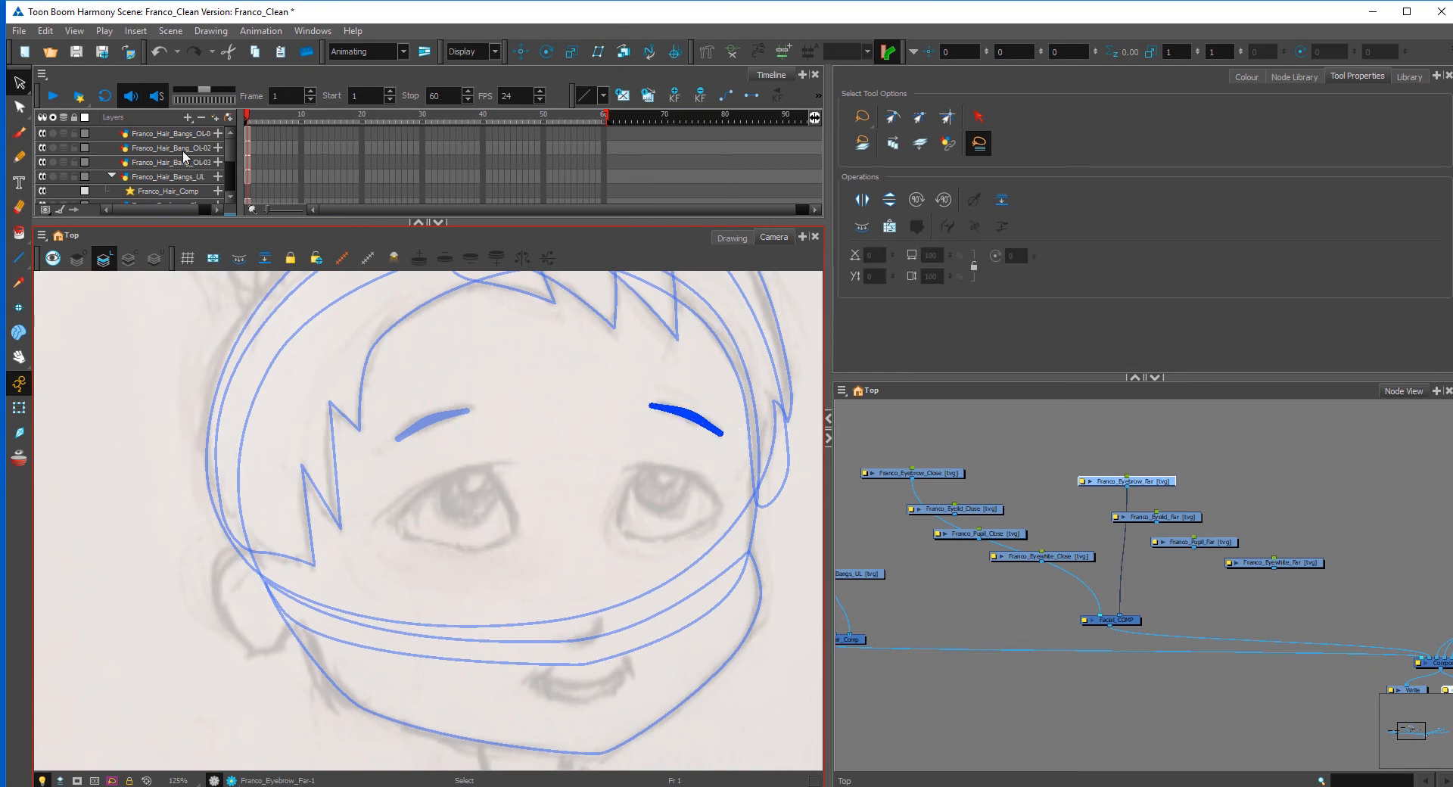
Step: Slim the far eyebrow's stroke thickness with the Pencil Editor, including its outer end
{"action": "left_click", "coordinate": [20, 106]}
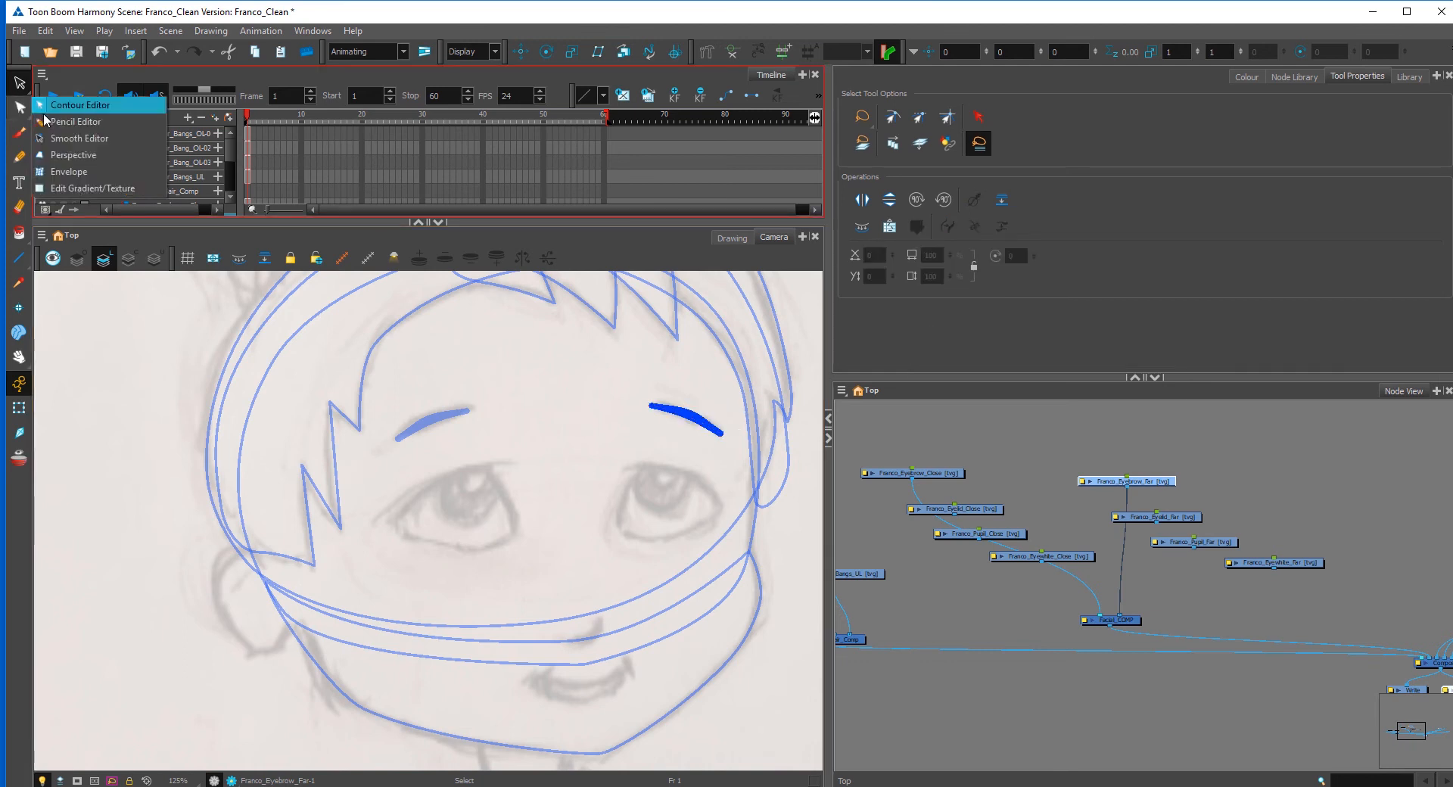
{"action": "left_click", "coordinate": [47, 121]}
{"action": "left_click", "coordinate": [693, 414]}
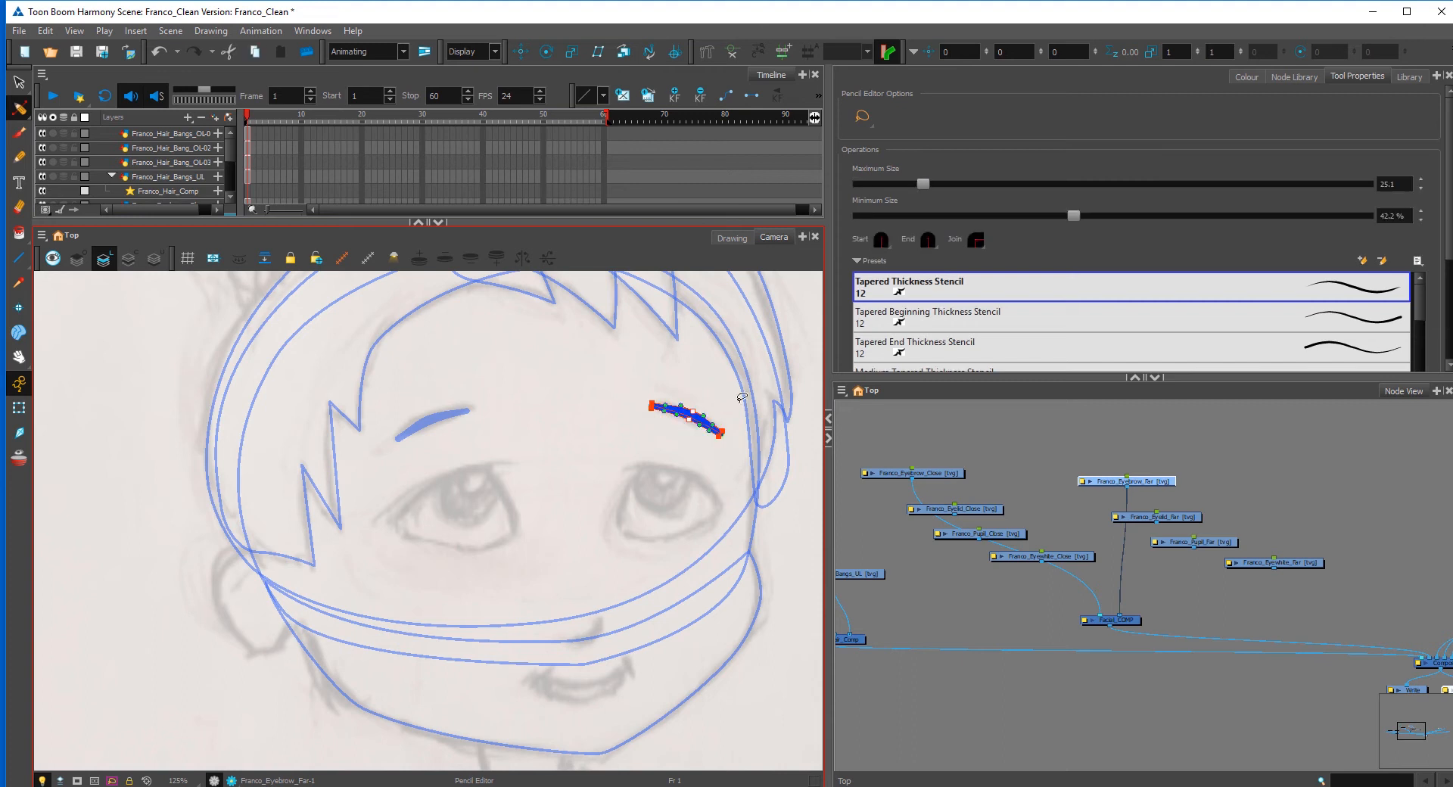
{"action": "left_click_drag", "start_coordinate": [723, 396], "coordinate": [704, 383]}
{"action": "left_click", "coordinate": [734, 463]}
{"action": "left_click", "coordinate": [717, 430]}
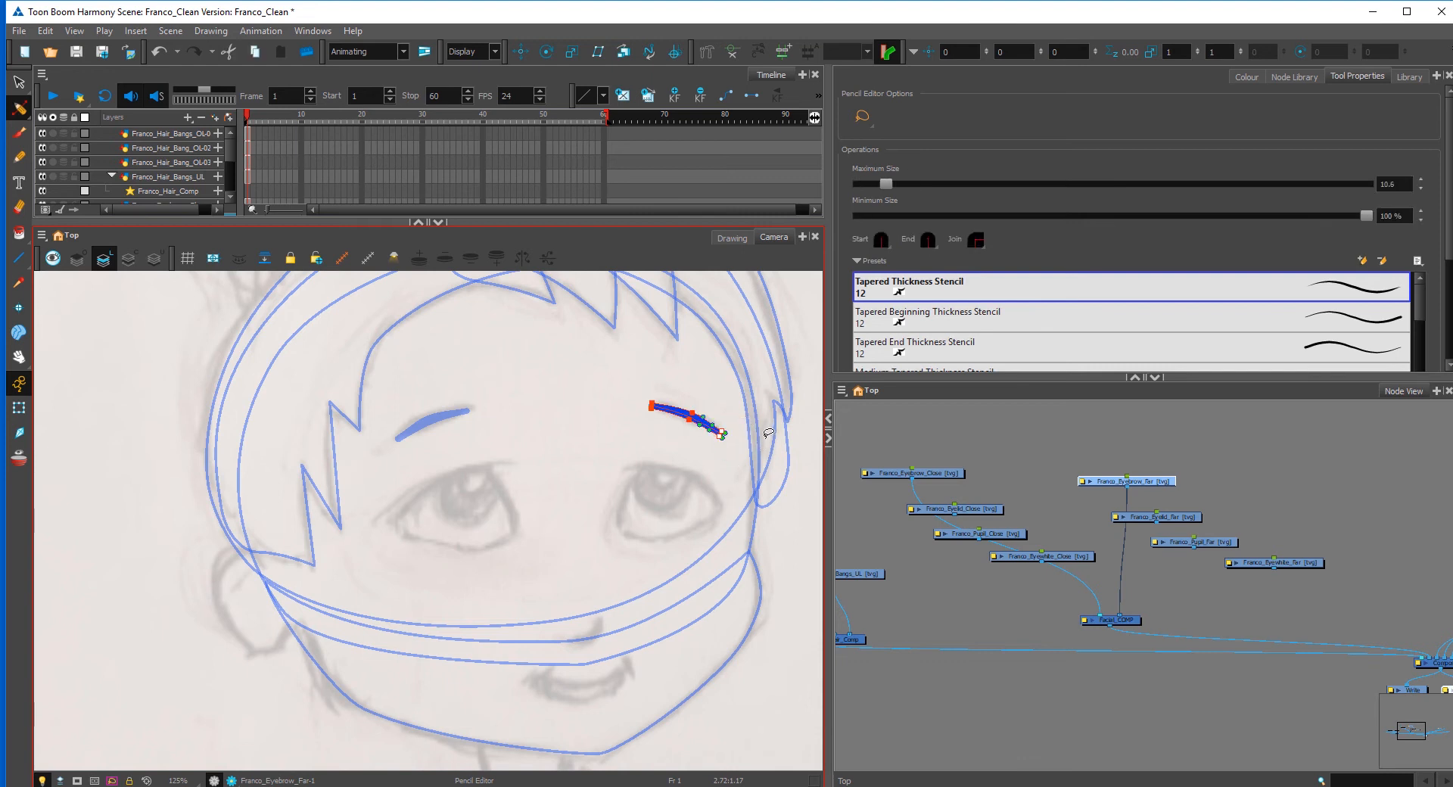
Step: Pull in the far eyebrow's outer end with the Contour Editor to shorten it, then return to the Transform tool
{"action": "left_click", "coordinate": [18, 109]}
{"action": "left_click", "coordinate": [47, 108]}
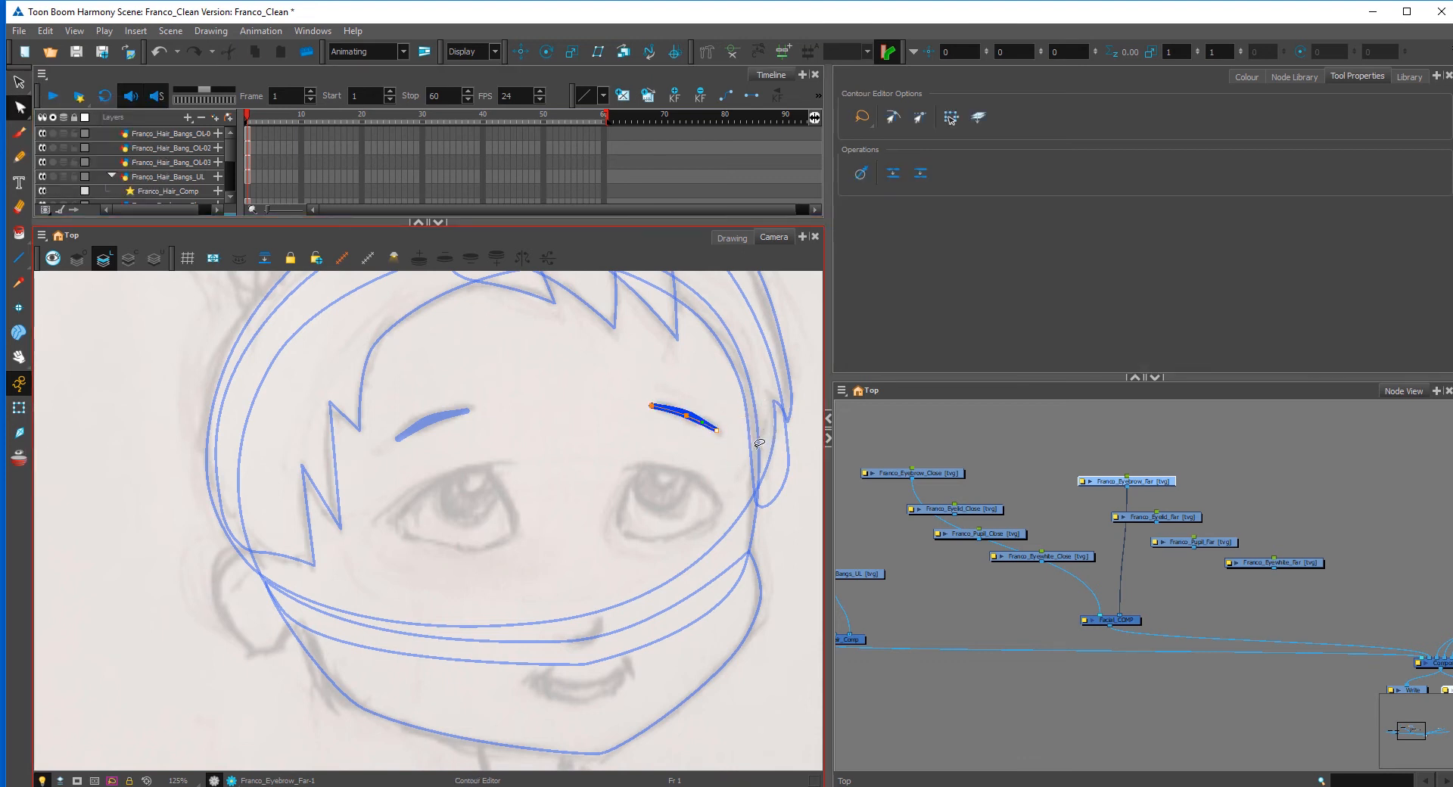
{"action": "left_click", "coordinate": [538, 478]}
{"action": "left_click", "coordinate": [19, 408]}
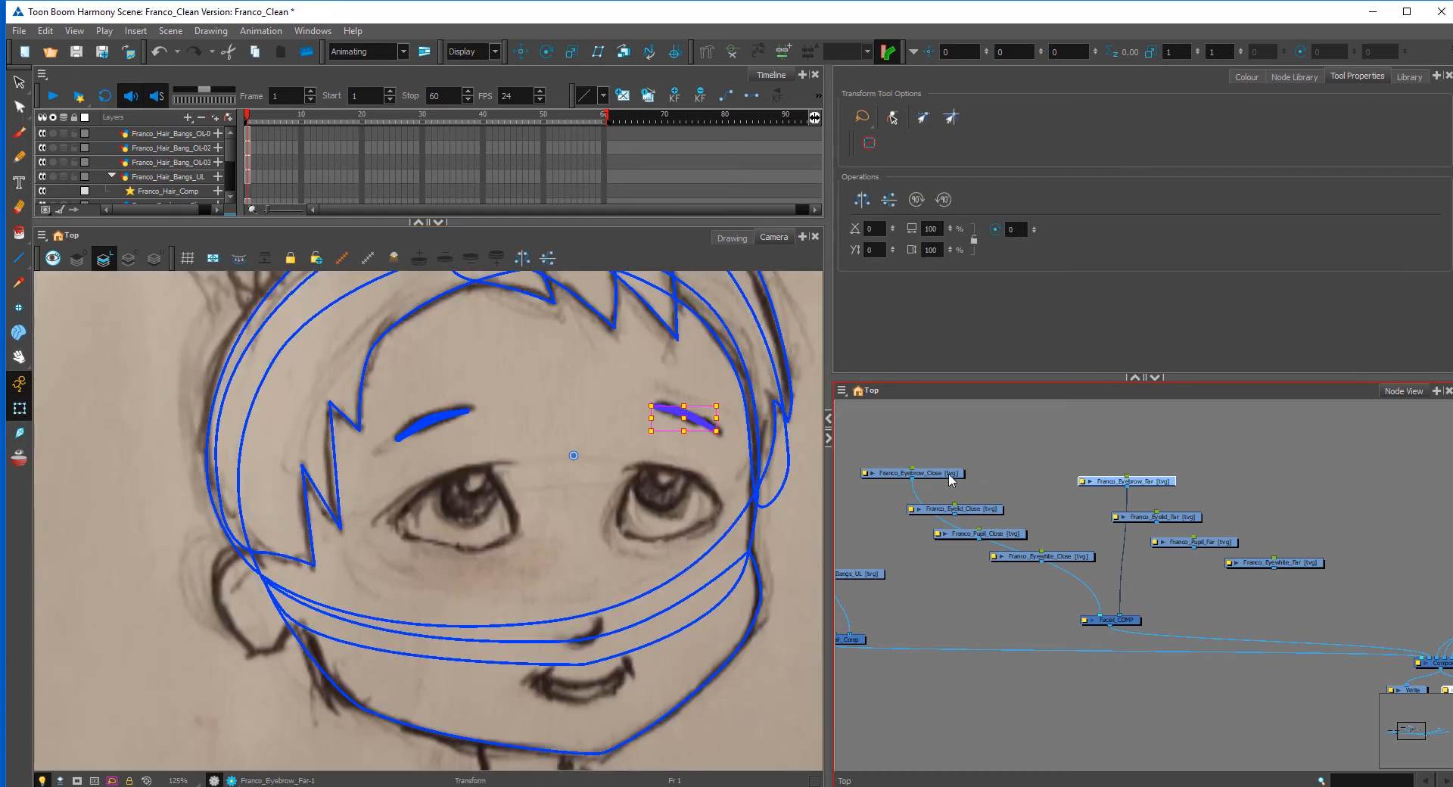
Step: Rearrange the close eyebrow, eyelid, pupil and eye white nodes and connect Franco_Eyelid_Close to Facial_COMP
{"action": "left_click_drag", "start_coordinate": [951, 480], "coordinate": [910, 497]}
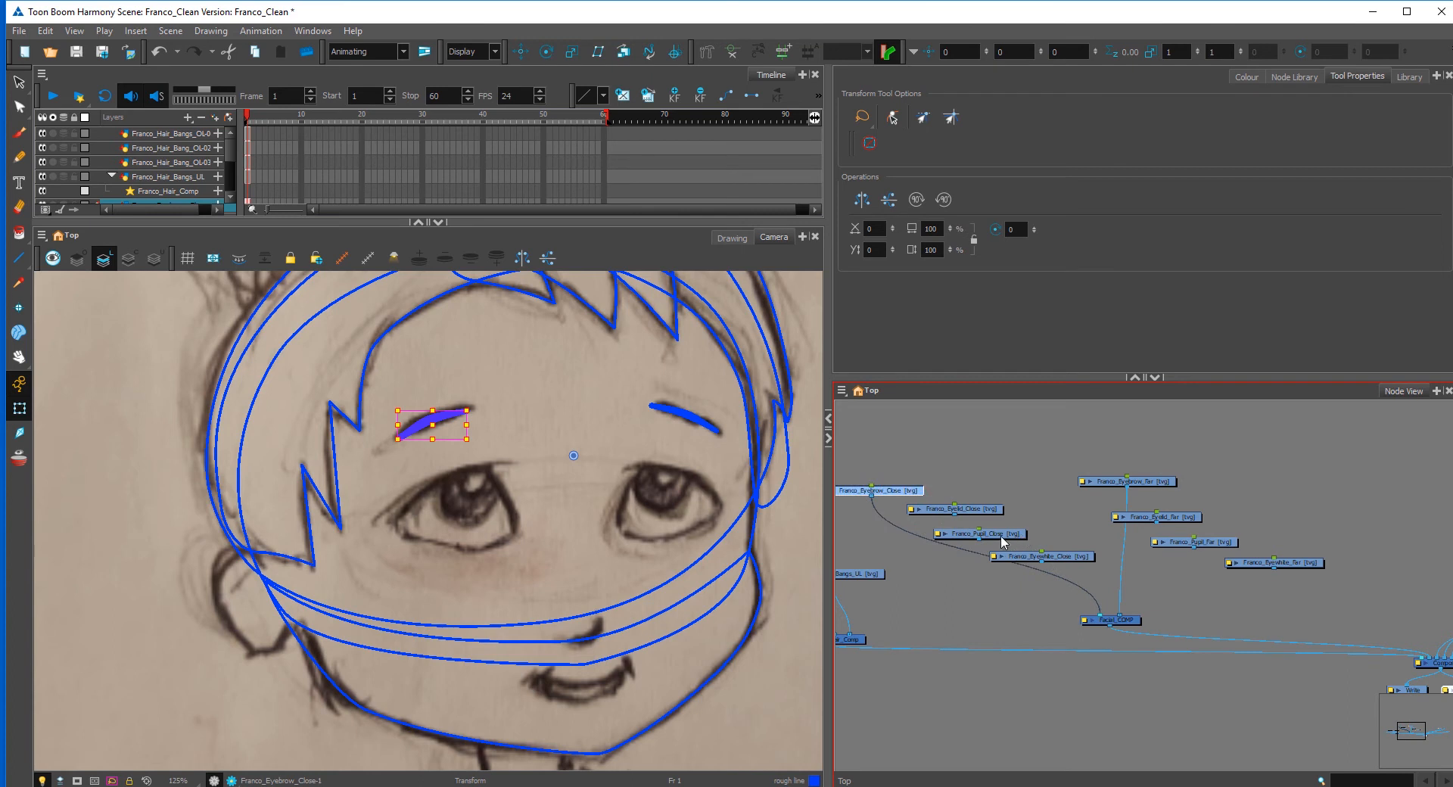
{"action": "left_click_drag", "start_coordinate": [1002, 540], "coordinate": [1069, 539]}
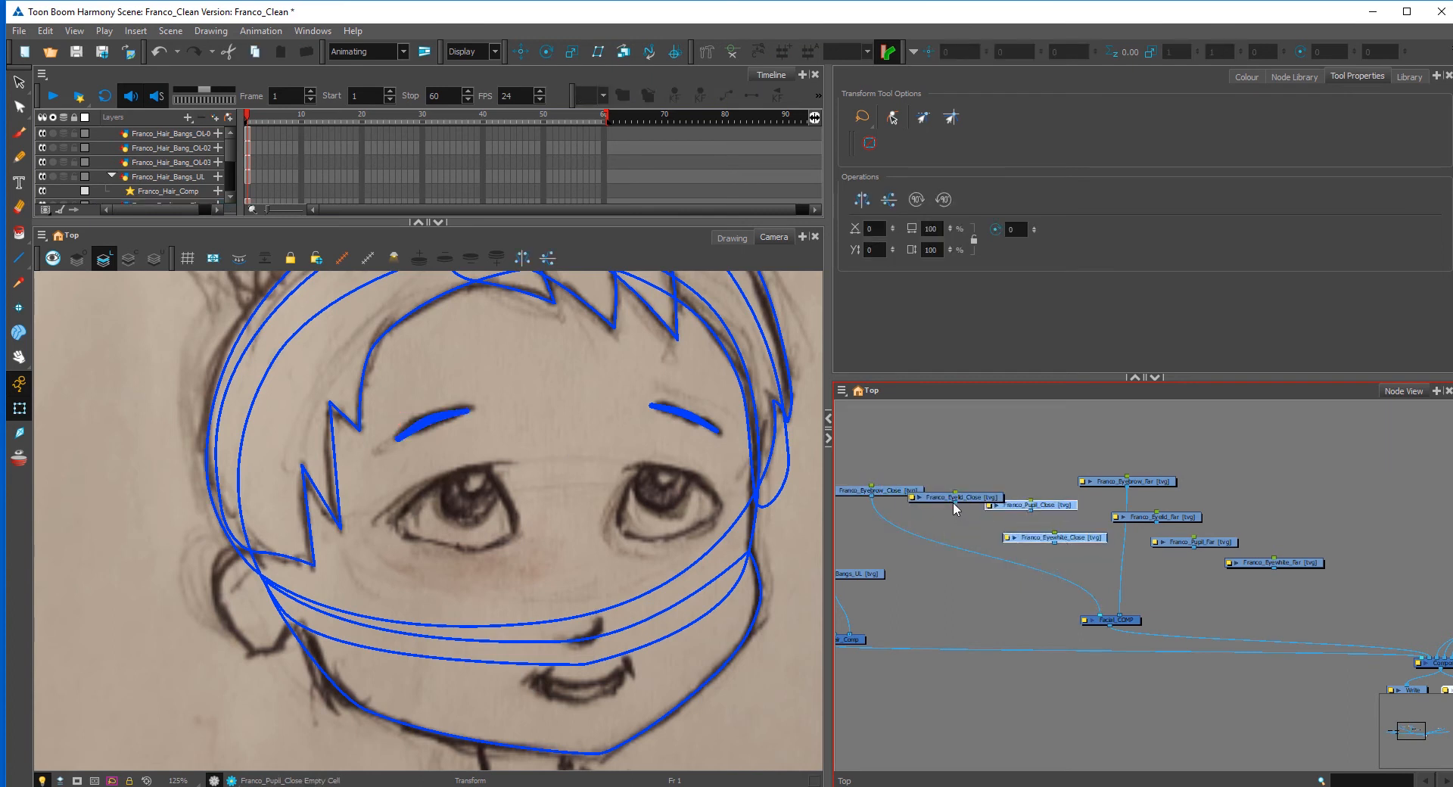
{"action": "left_click_drag", "start_coordinate": [954, 504], "coordinate": [1101, 614]}
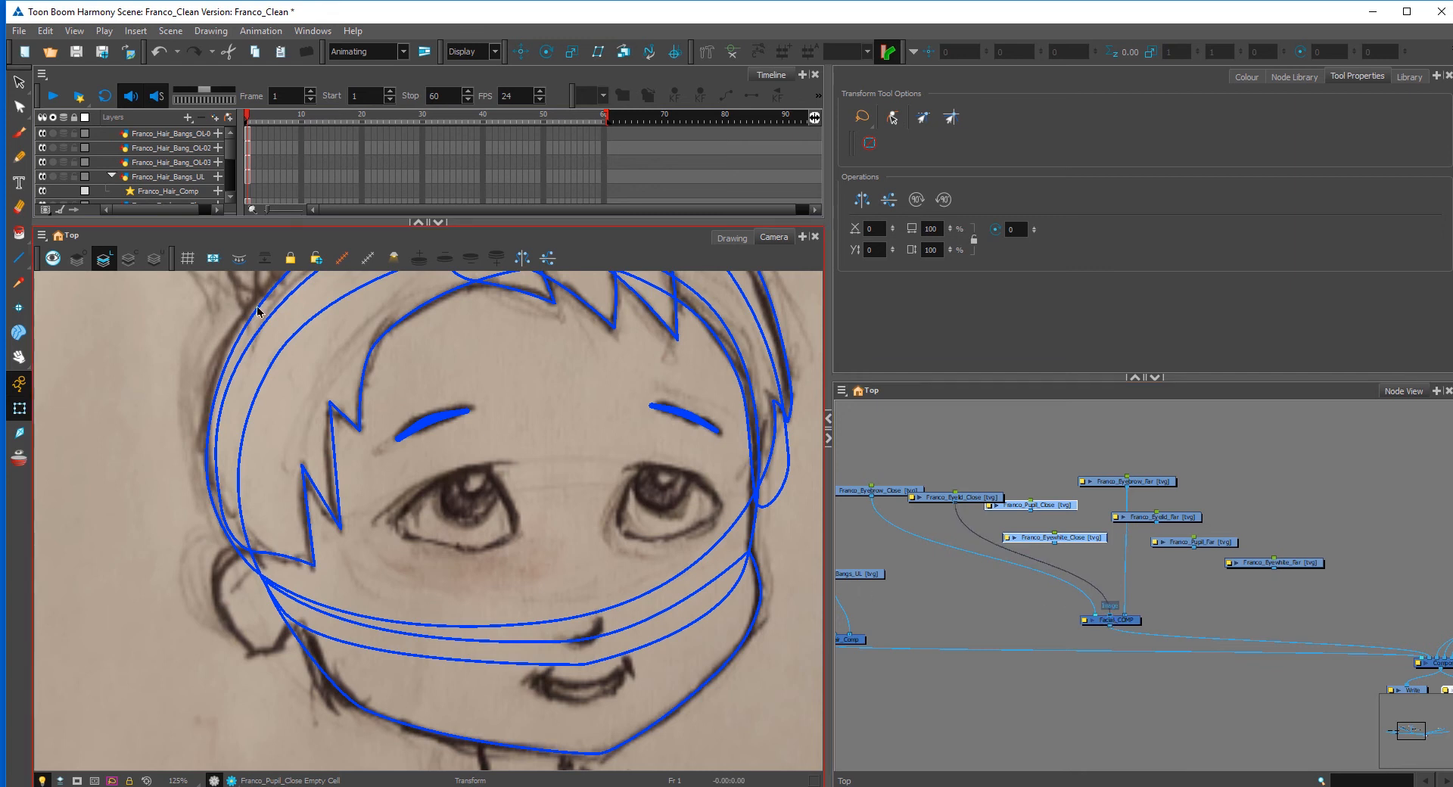
Step: Draw a rectangle over the sketched close eye on the Franco_Eyelid_Close layer
{"action": "left_click", "coordinate": [18, 262]}
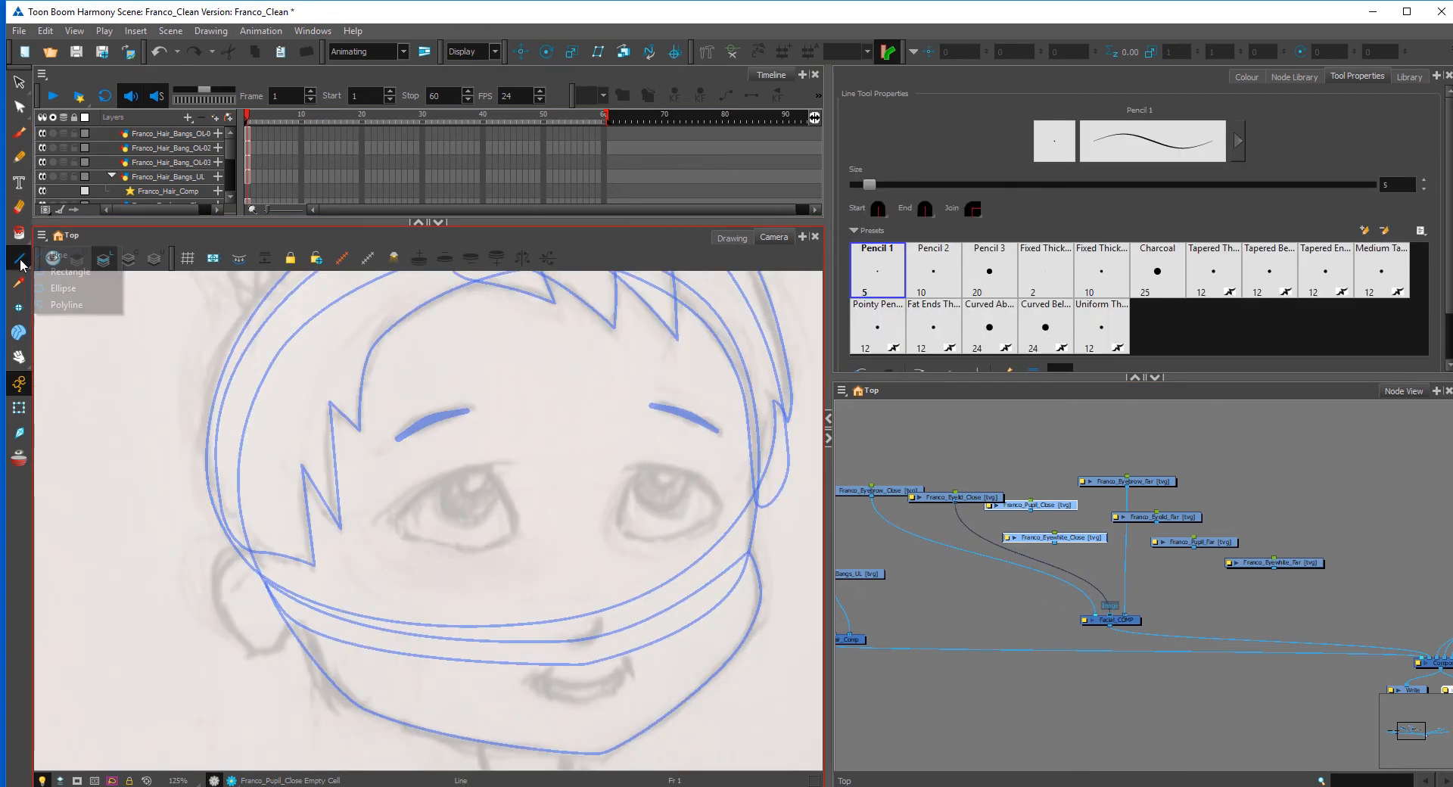
{"action": "left_click", "coordinate": [59, 274]}
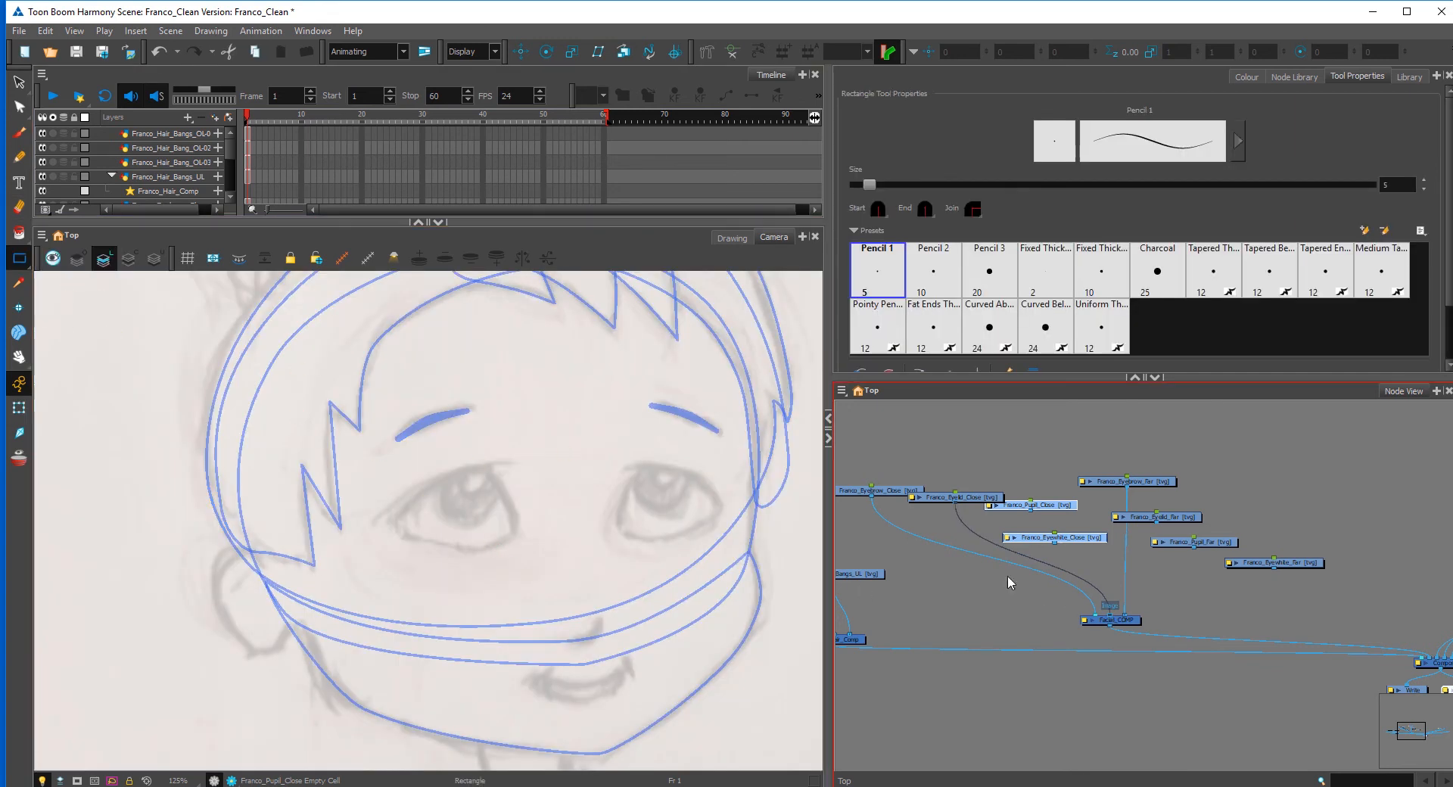
{"action": "left_click", "coordinate": [976, 501]}
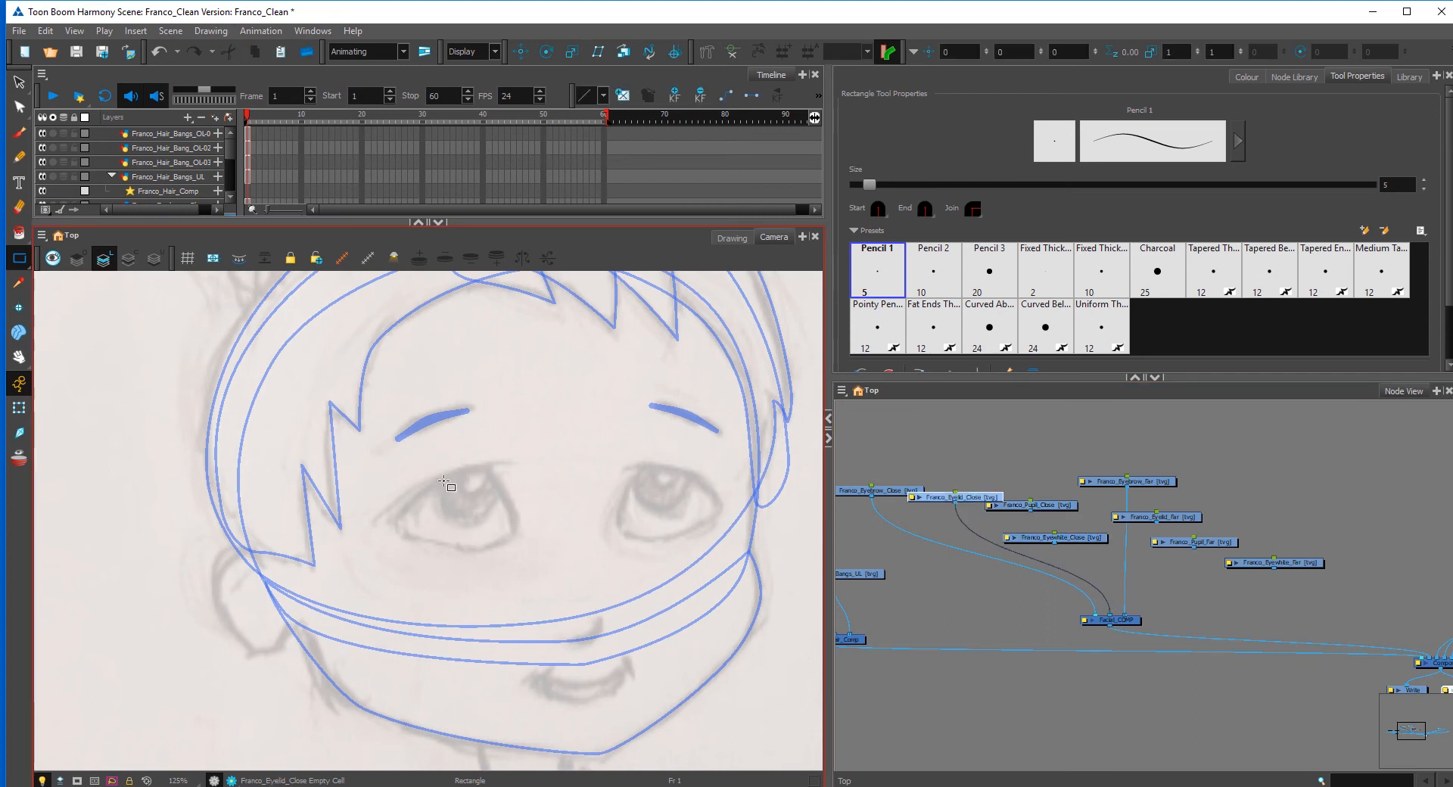
{"action": "mouse_move", "coordinate": [389, 472]}
{"action": "left_mouse_down"}
{"action": "mouse_move", "coordinate": [425, 504]}
{"action": "mouse_move", "coordinate": [519, 538]}
{"action": "left_mouse_up"}
Step: Reshape the rectangle into the close eye's outline with the Contour Editor, matching its corners and curves to the sketch
{"action": "left_click", "coordinate": [20, 108]}
{"action": "mouse_move", "coordinate": [390, 529]}
{"action": "left_mouse_down"}
{"action": "mouse_move", "coordinate": [404, 536]}
{"action": "mouse_move", "coordinate": [398, 524]}
{"action": "left_mouse_up"}
{"action": "left_click_drag", "start_coordinate": [473, 471], "coordinate": [491, 467]}
{"action": "left_click_drag", "start_coordinate": [520, 538], "coordinate": [517, 552]}
{"action": "left_click_drag", "start_coordinate": [517, 552], "coordinate": [477, 566]}
{"action": "left_click_drag", "start_coordinate": [519, 538], "coordinate": [516, 536]}
{"action": "left_click_drag", "start_coordinate": [404, 538], "coordinate": [403, 488]}
{"action": "left_click_drag", "start_coordinate": [491, 467], "coordinate": [492, 467]}
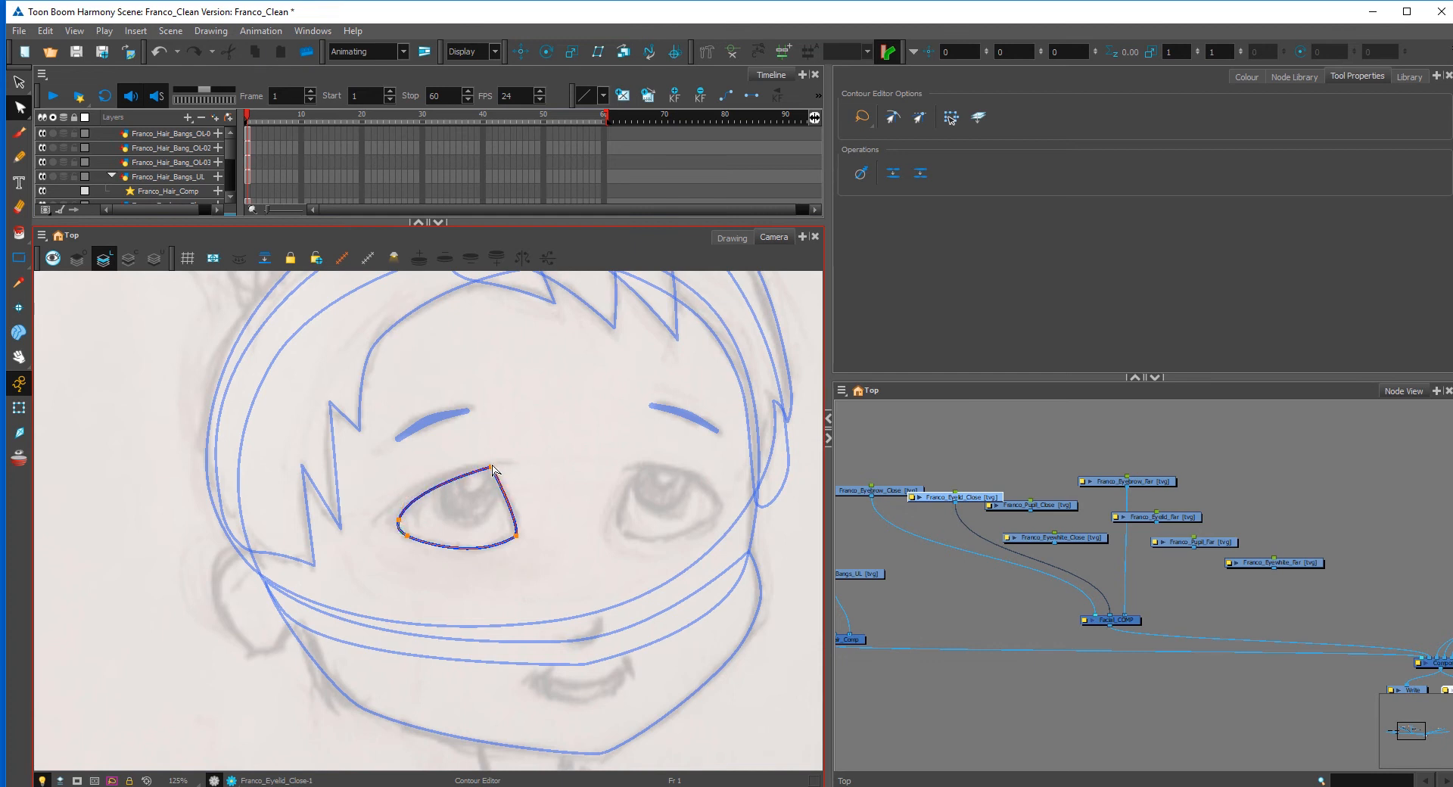
Step: Extend the upper lid line past the close eye's outer corner and adjust the adjoining curve
{"action": "left_click", "coordinate": [519, 498]}
{"action": "left_click", "coordinate": [396, 525]}
{"action": "left_click_drag", "start_coordinate": [398, 535], "coordinate": [433, 548]}
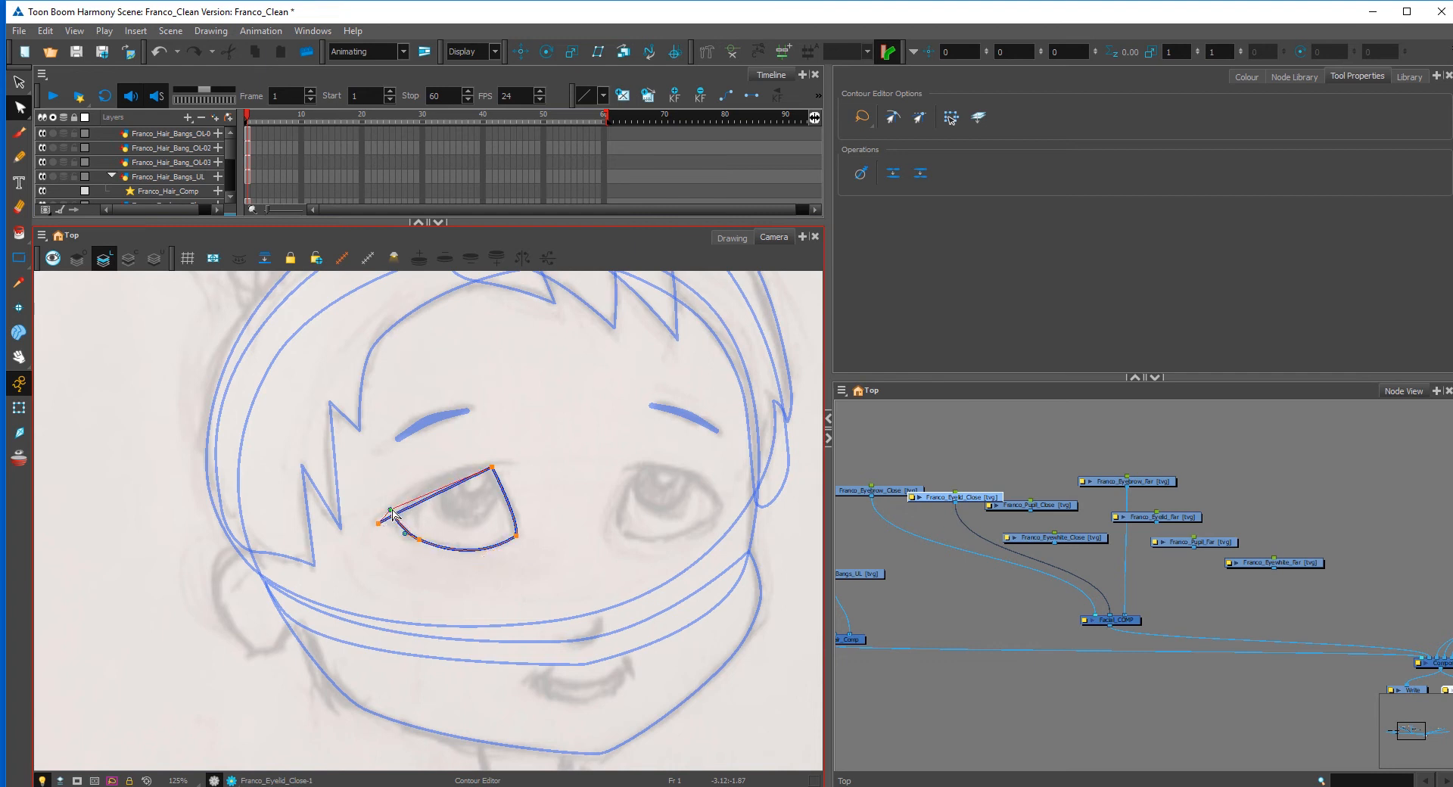
{"action": "left_click_drag", "start_coordinate": [506, 493], "coordinate": [393, 520]}
Step: Extend the upper lid line slightly past the close eye's inner corner and smooth its arch along the sketch
{"action": "left_click", "coordinate": [482, 473]}
{"action": "left_click", "coordinate": [474, 459]}
{"action": "key", "text": "Delete"}
{"action": "key", "text": "ctrl+z"}
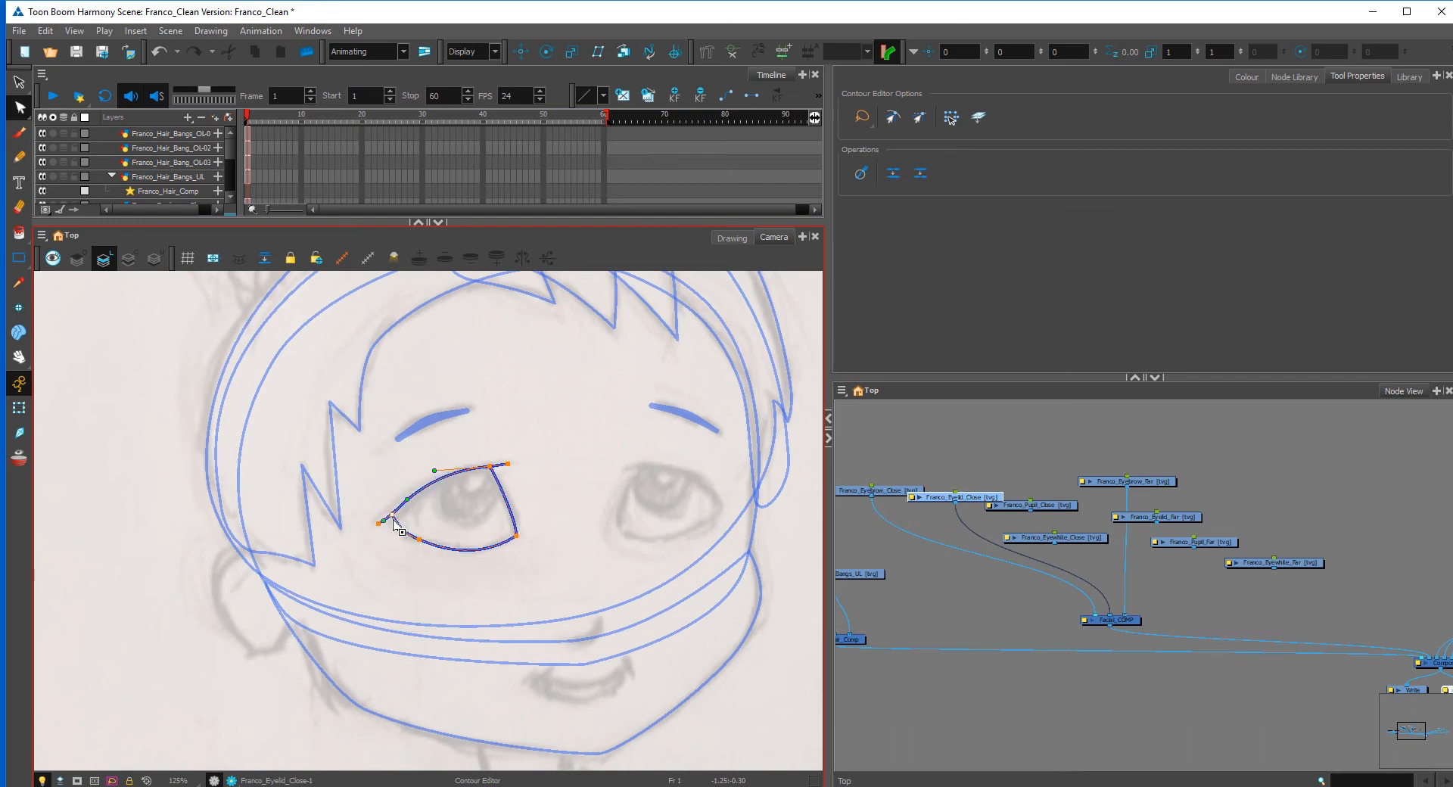
{"action": "key", "text": "ctrl+z"}
{"action": "left_click_drag", "start_coordinate": [502, 455], "coordinate": [520, 458]}
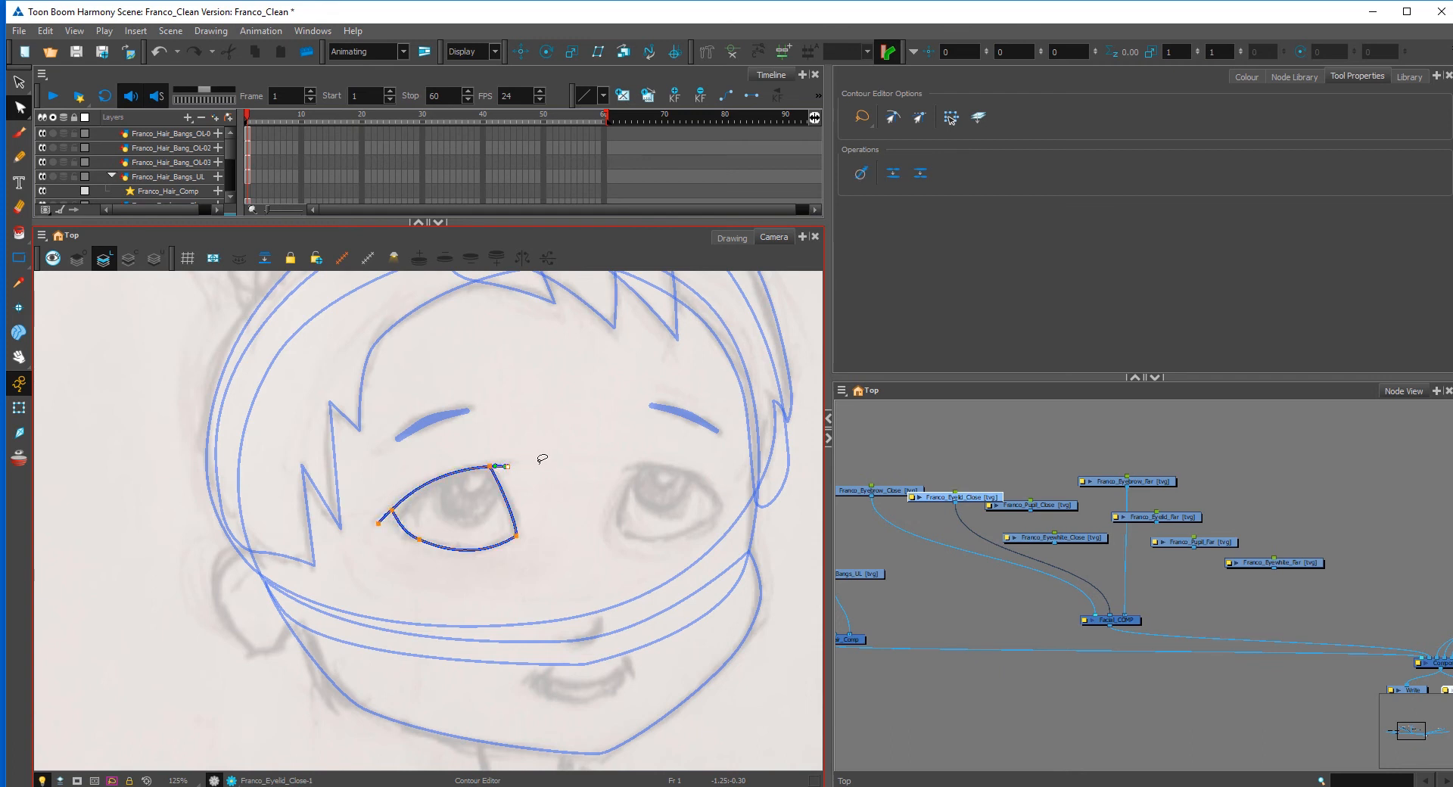
{"action": "left_click", "coordinate": [541, 459]}
Step: Select the whole close eyelid outline and set its maximum pencil size to 7
{"action": "left_click", "coordinate": [20, 82]}
{"action": "mouse_move", "coordinate": [536, 452]}
{"action": "left_mouse_down"}
{"action": "mouse_move", "coordinate": [433, 453]}
{"action": "mouse_move", "coordinate": [534, 454]}
{"action": "left_mouse_up"}
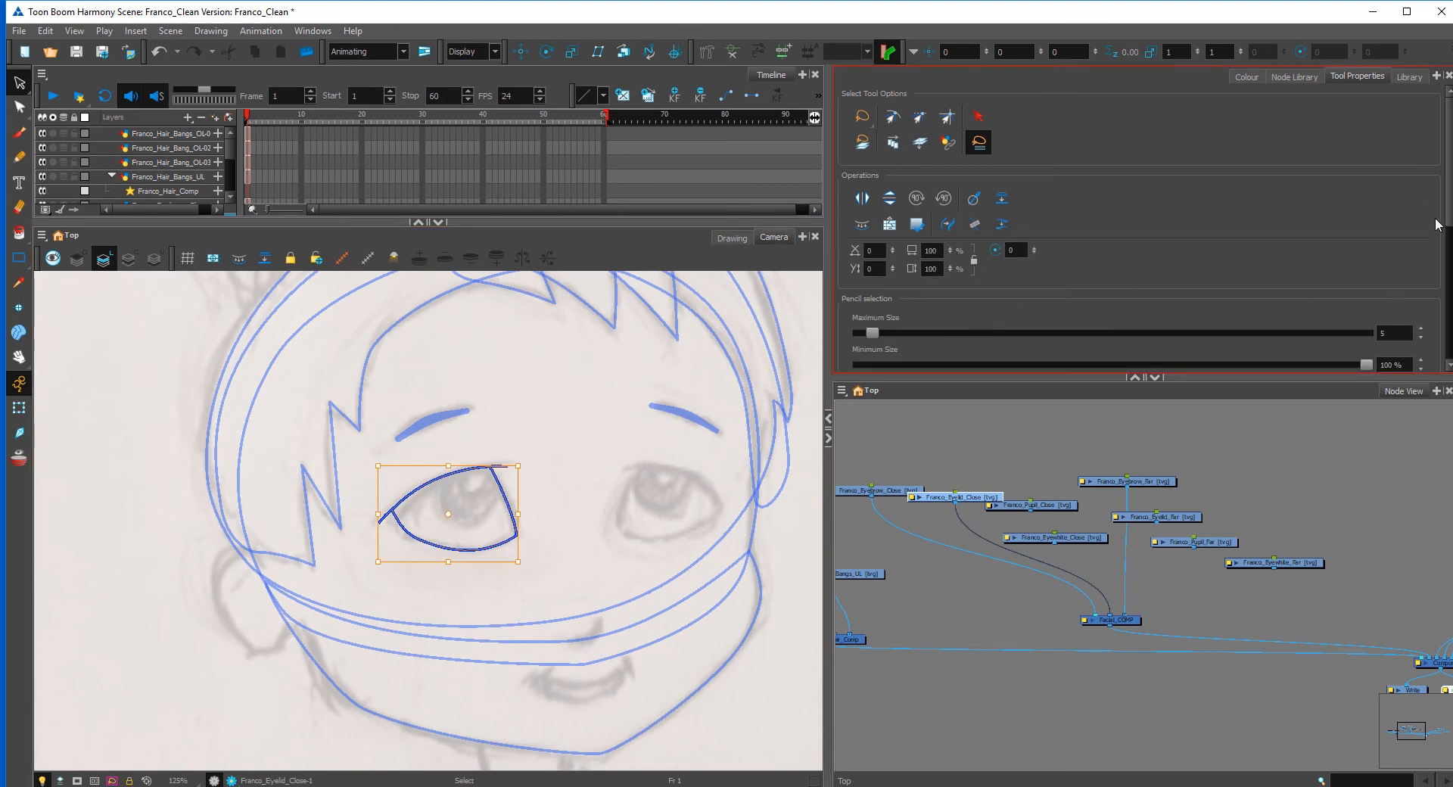
{"action": "double_click", "coordinate": [1409, 330]}
{"action": "type", "text": "7"}
{"action": "key", "text": "Return"}
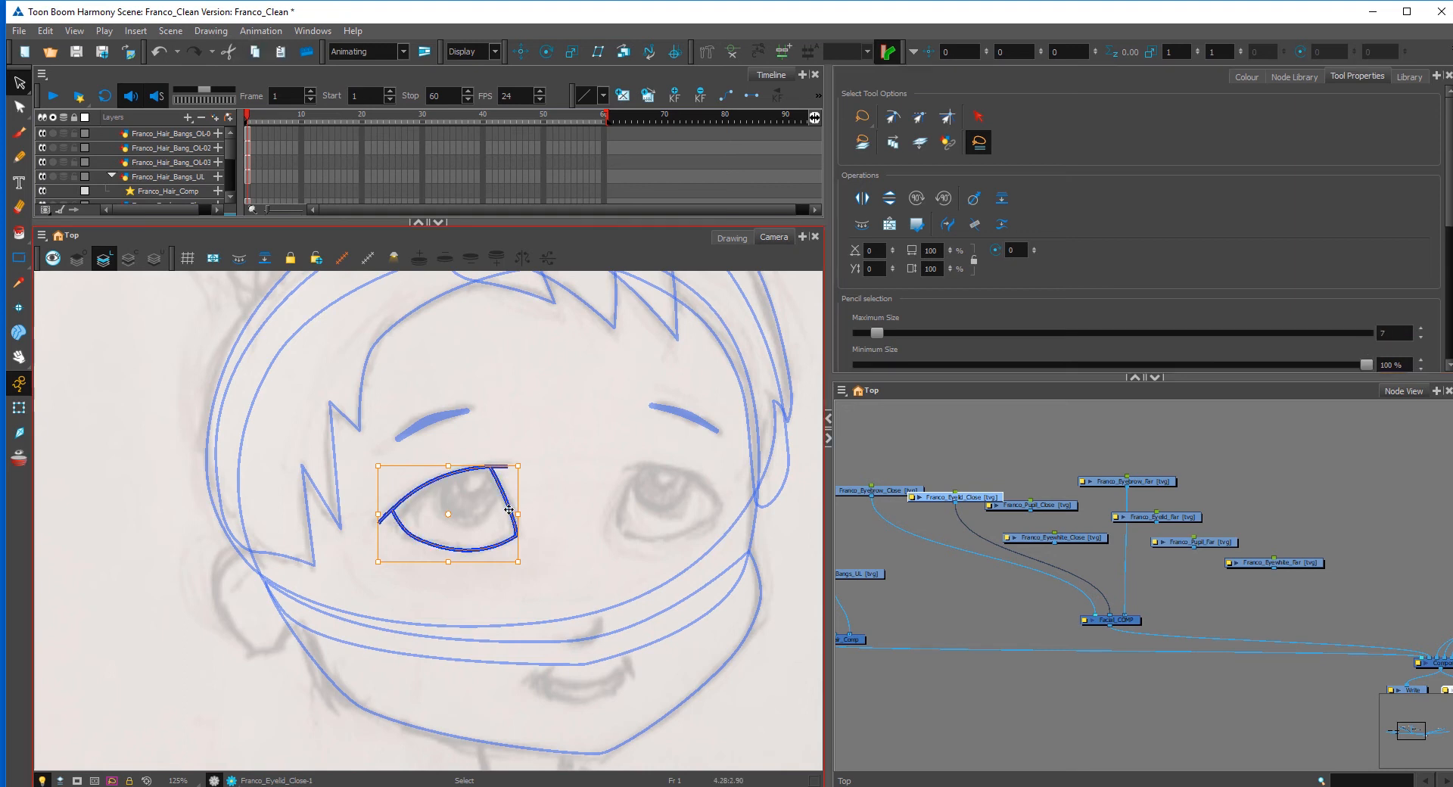
Step: Thin the pencil line at the close eye's lower inner corner with the Pencil Editor
{"action": "left_click", "coordinate": [20, 112]}
{"action": "left_click", "coordinate": [51, 121]}
{"action": "left_click", "coordinate": [604, 544]}
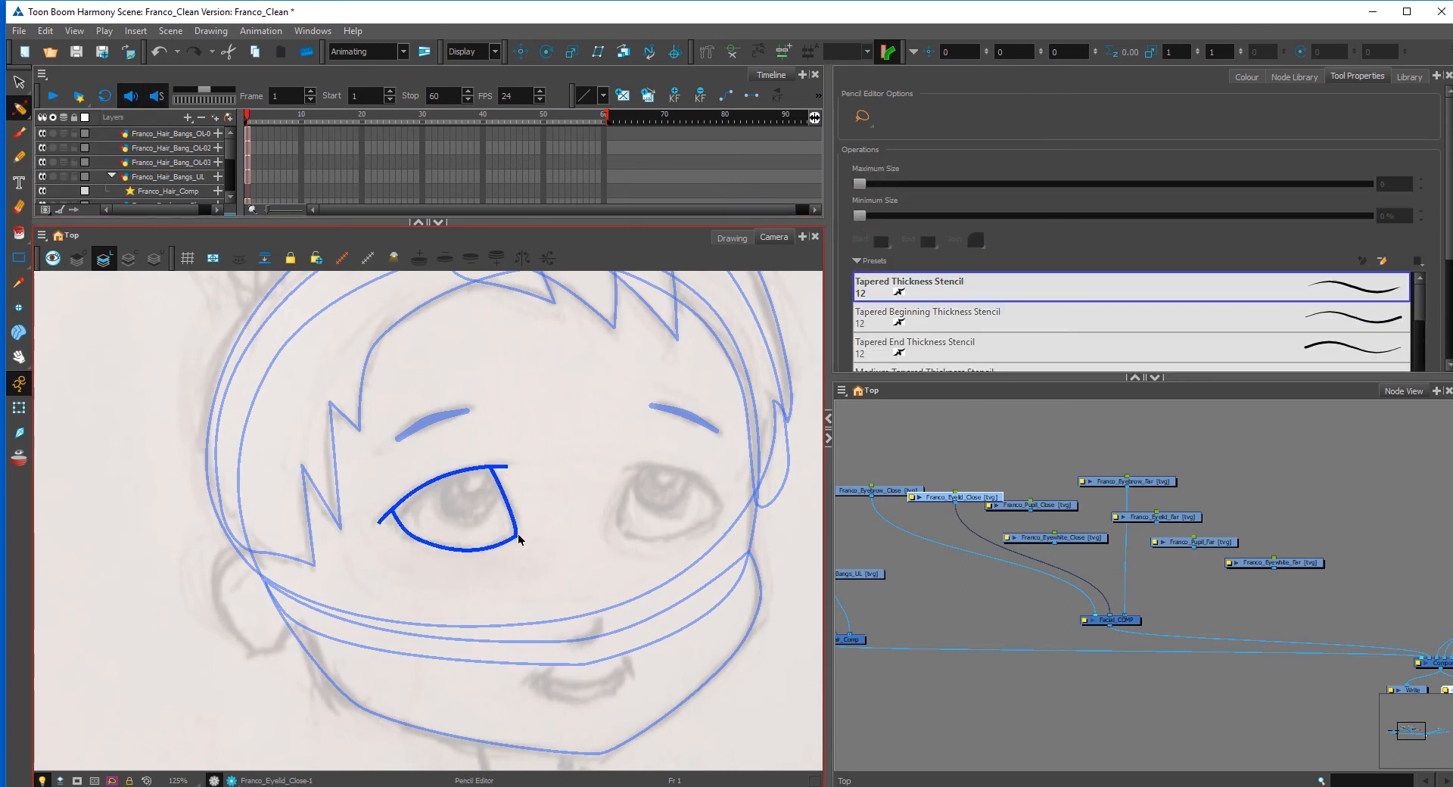
{"action": "left_click", "coordinate": [515, 540]}
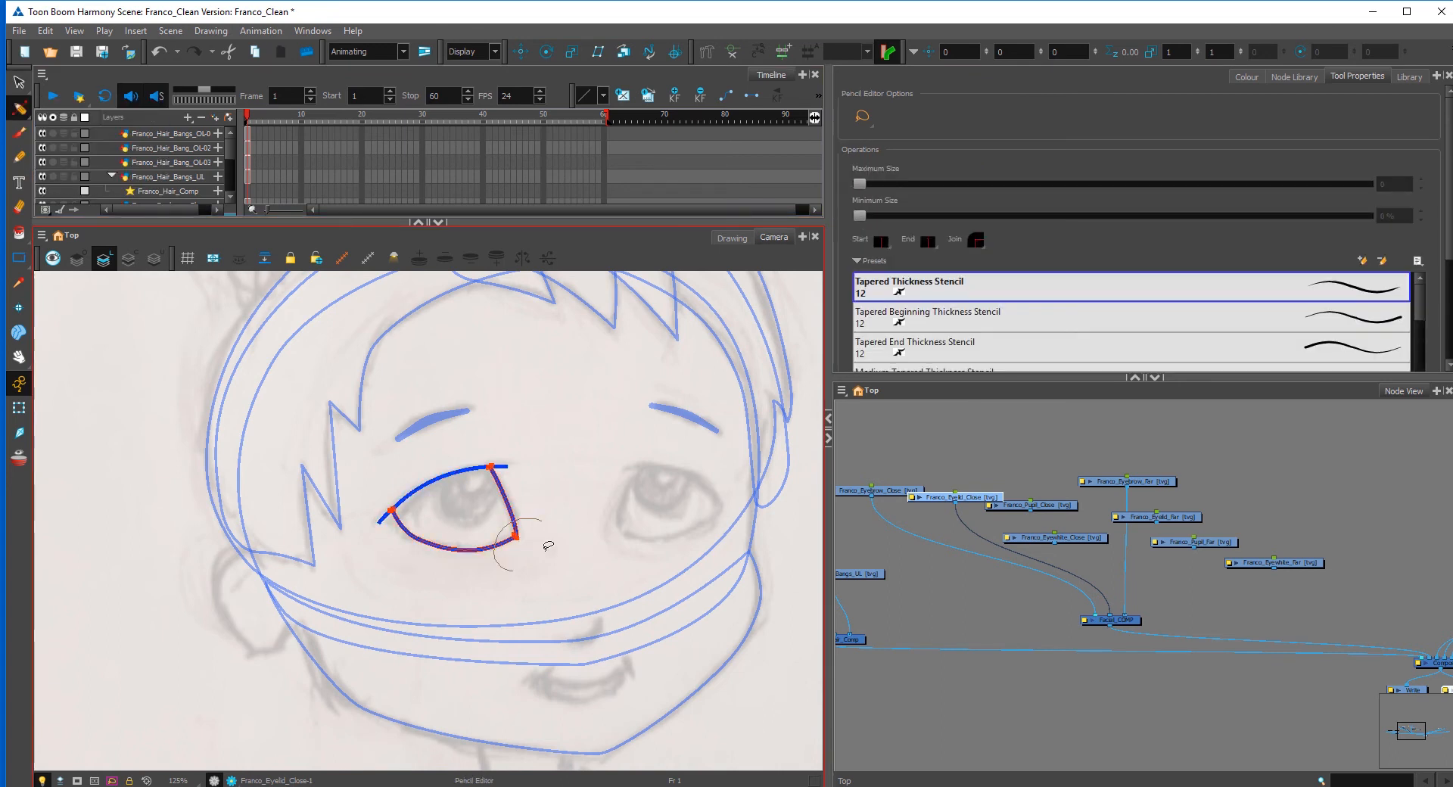
{"action": "left_click", "coordinate": [523, 539]}
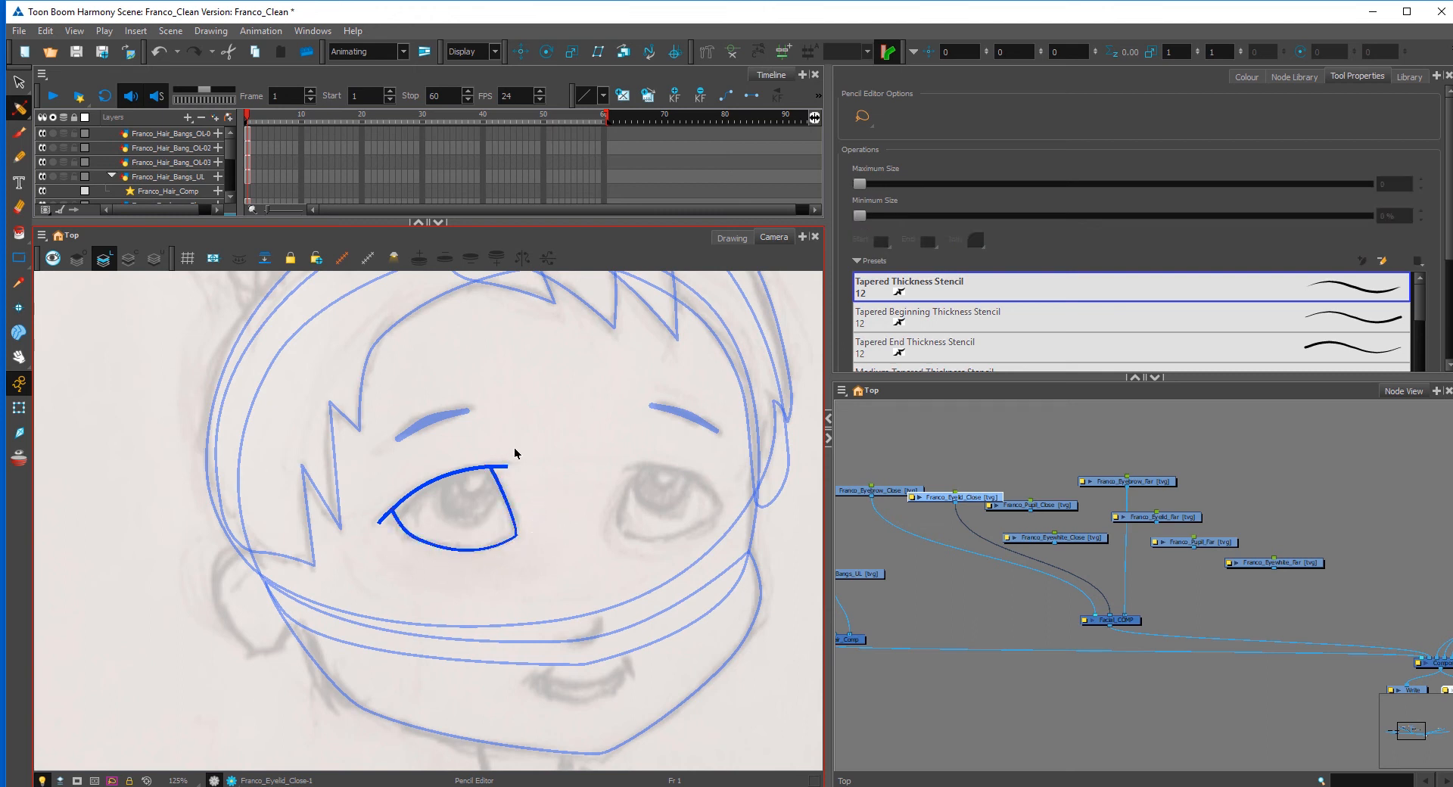
Step: Select the whole close eyelid outline and give its pencil lines Round start and end tips
{"action": "left_click", "coordinate": [20, 83]}
{"action": "mouse_move", "coordinate": [597, 445]}
{"action": "left_mouse_down"}
{"action": "mouse_move", "coordinate": [413, 548]}
{"action": "mouse_move", "coordinate": [575, 522]}
{"action": "left_mouse_up"}
{"action": "scroll", "coordinate": [1083, 348], "scroll_direction": "down", "scroll_amount": 3}
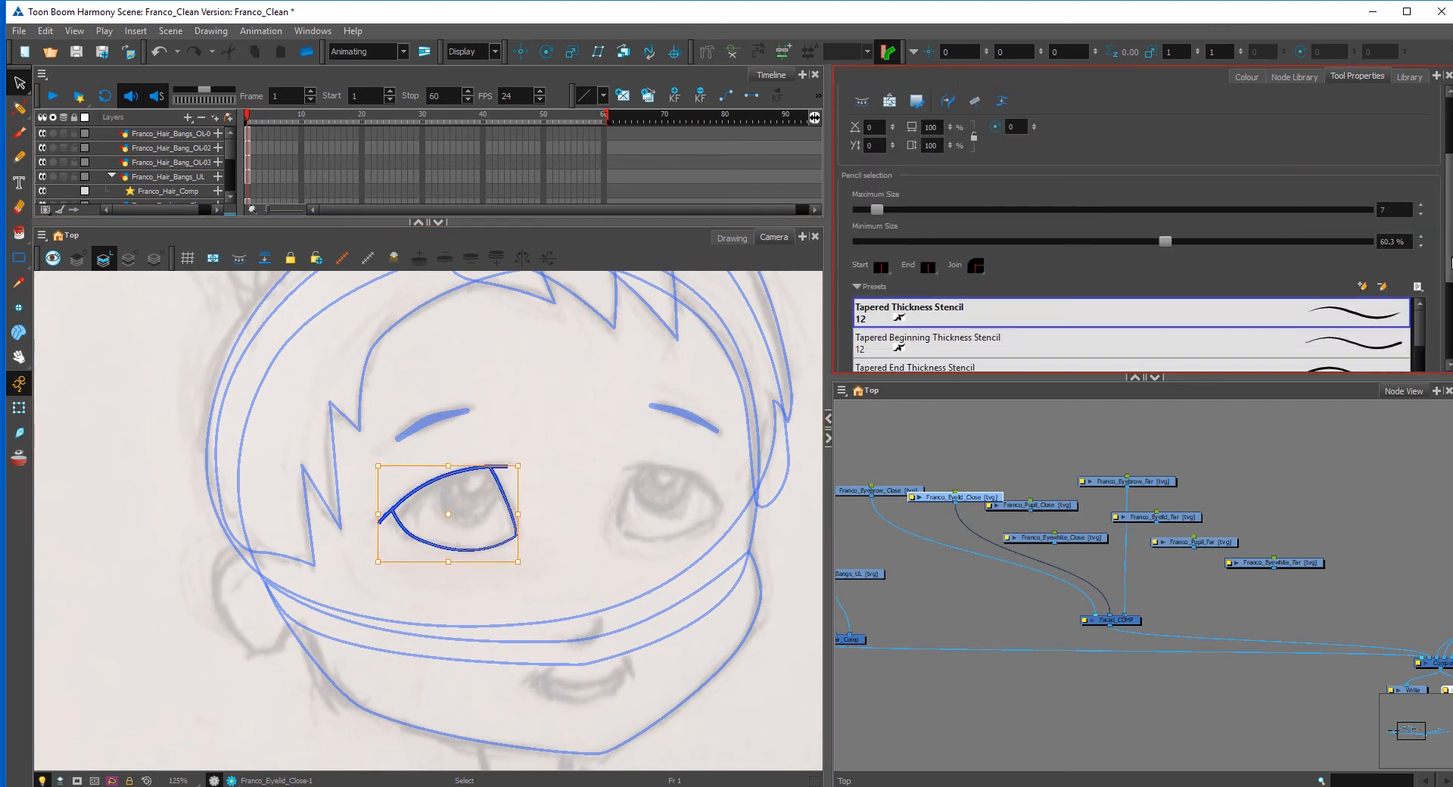
{"action": "left_click", "coordinate": [928, 251]}
{"action": "left_click", "coordinate": [946, 280]}
{"action": "left_click", "coordinate": [882, 251]}
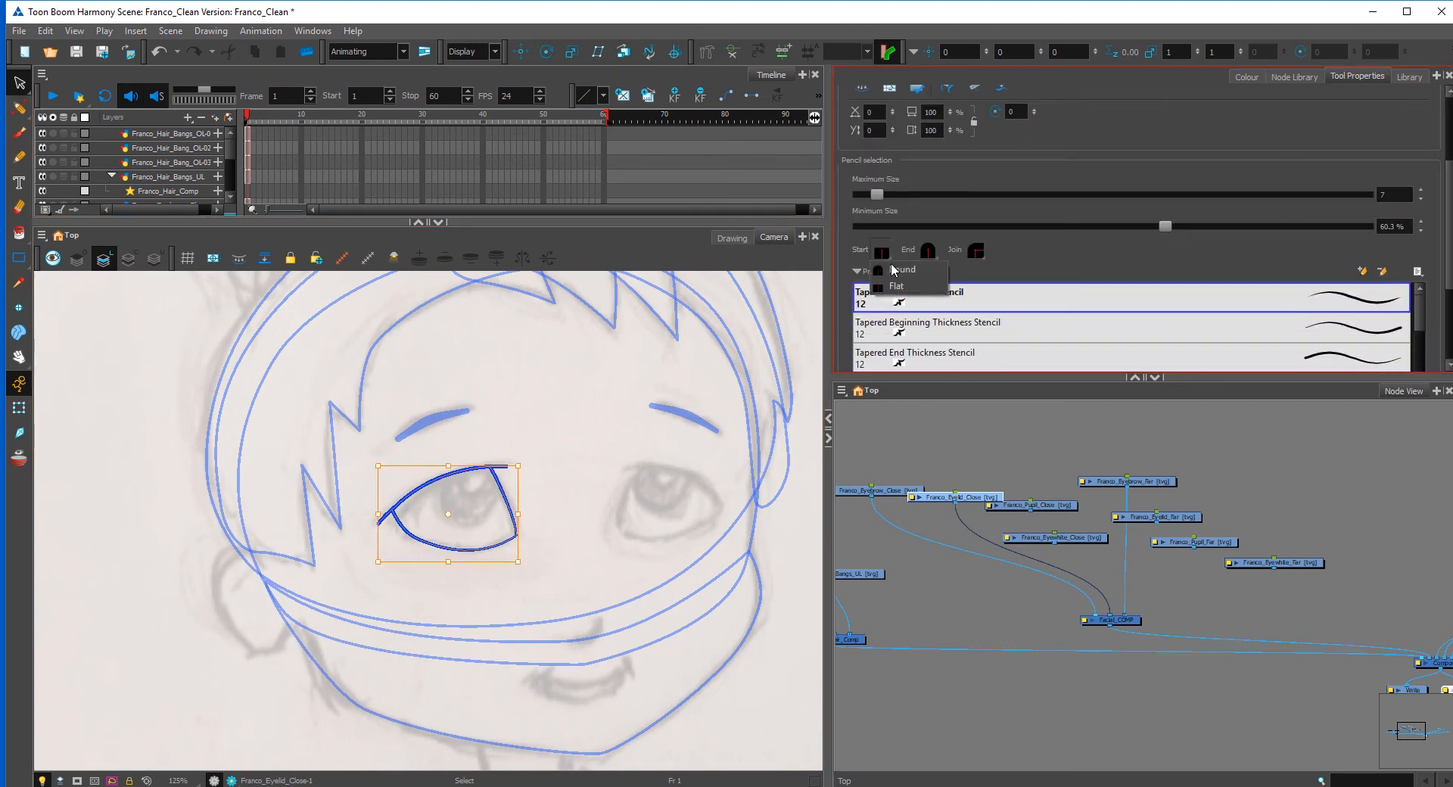
{"action": "left_click", "coordinate": [900, 280]}
{"action": "left_click", "coordinate": [443, 533]}
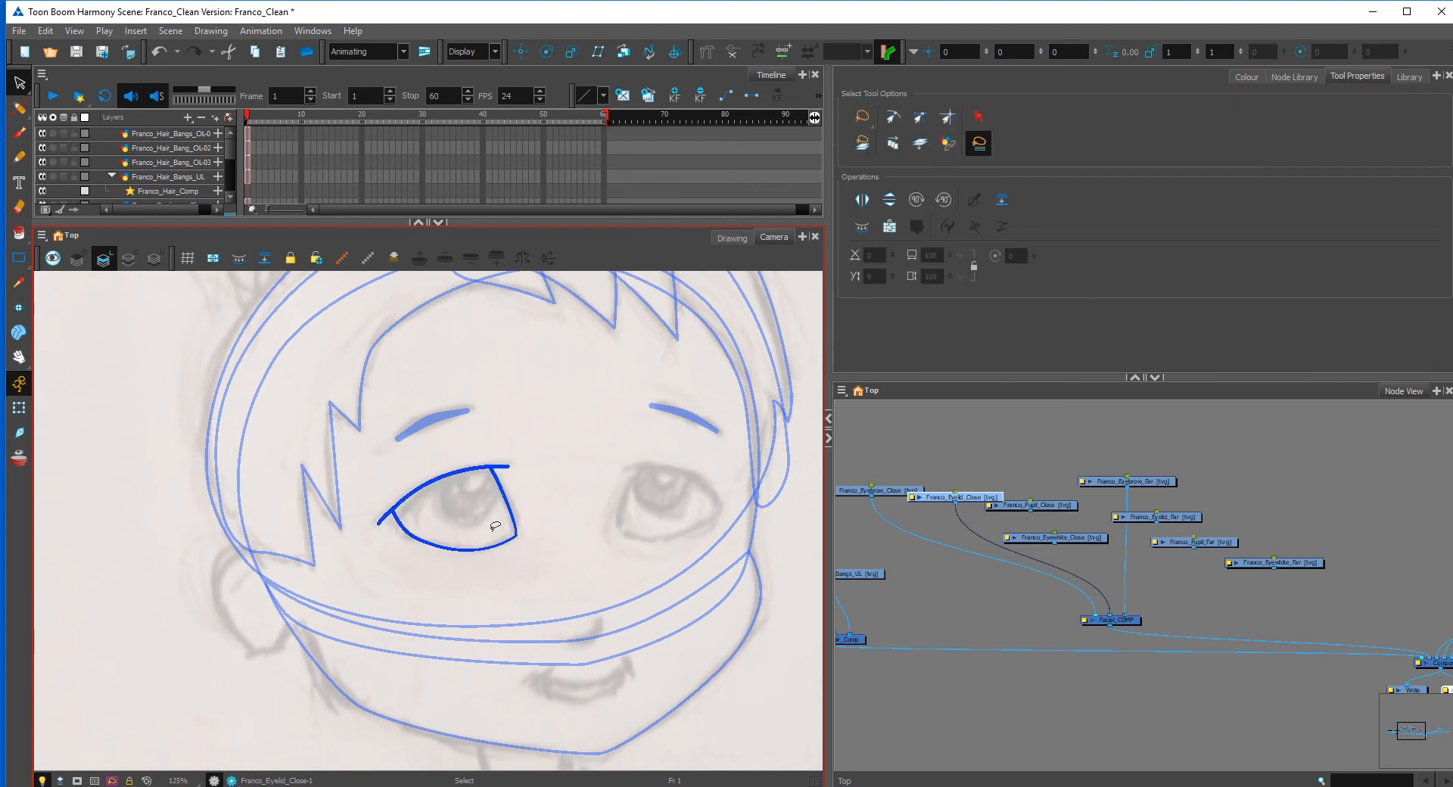
Step: Add a thickness point midway along the close eye's upper lid line with the Pencil Editor and thicken the stroke to 9.1
{"action": "key", "text": "2"}
{"action": "key", "text": "2"}
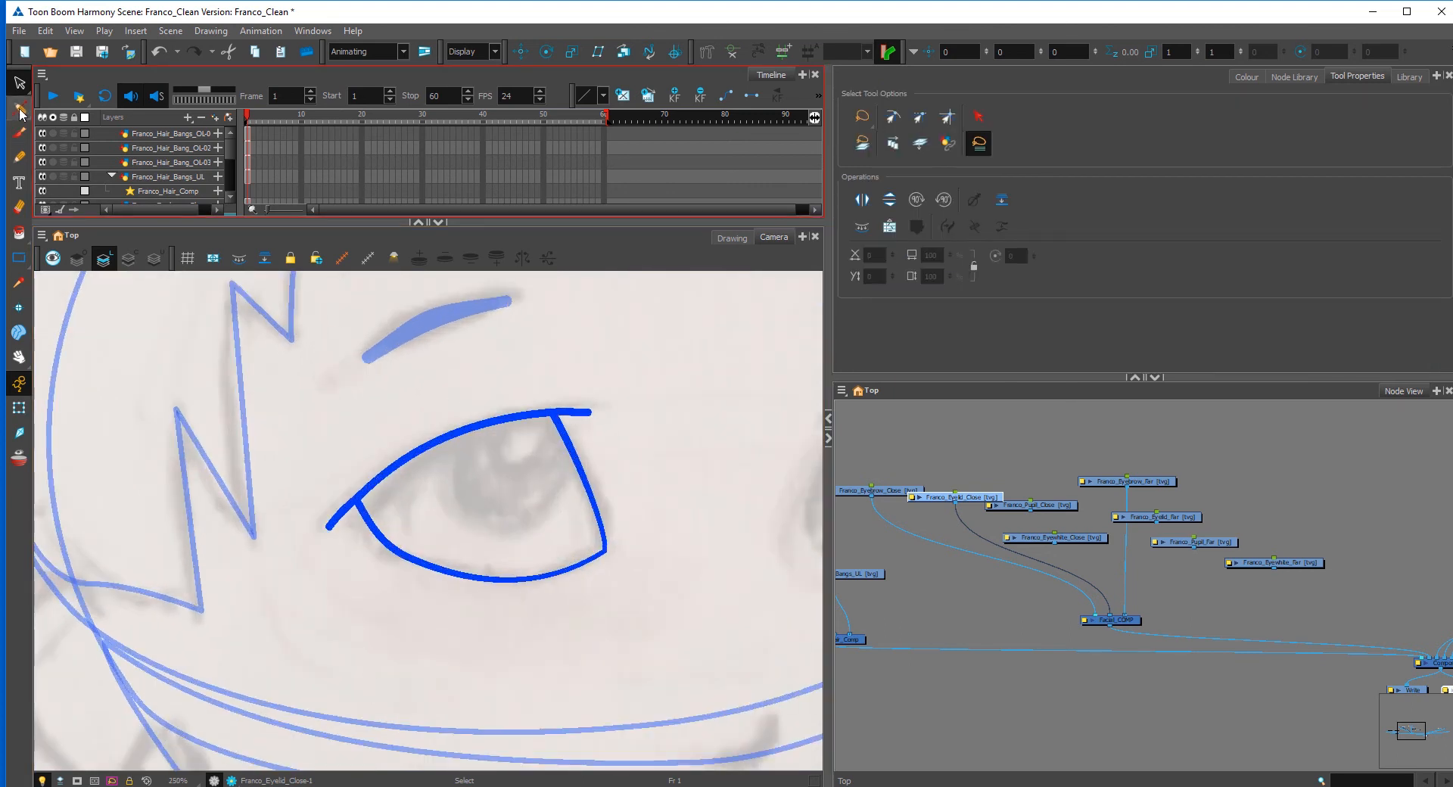
{"action": "left_click", "coordinate": [20, 114]}
{"action": "left_click", "coordinate": [55, 124]}
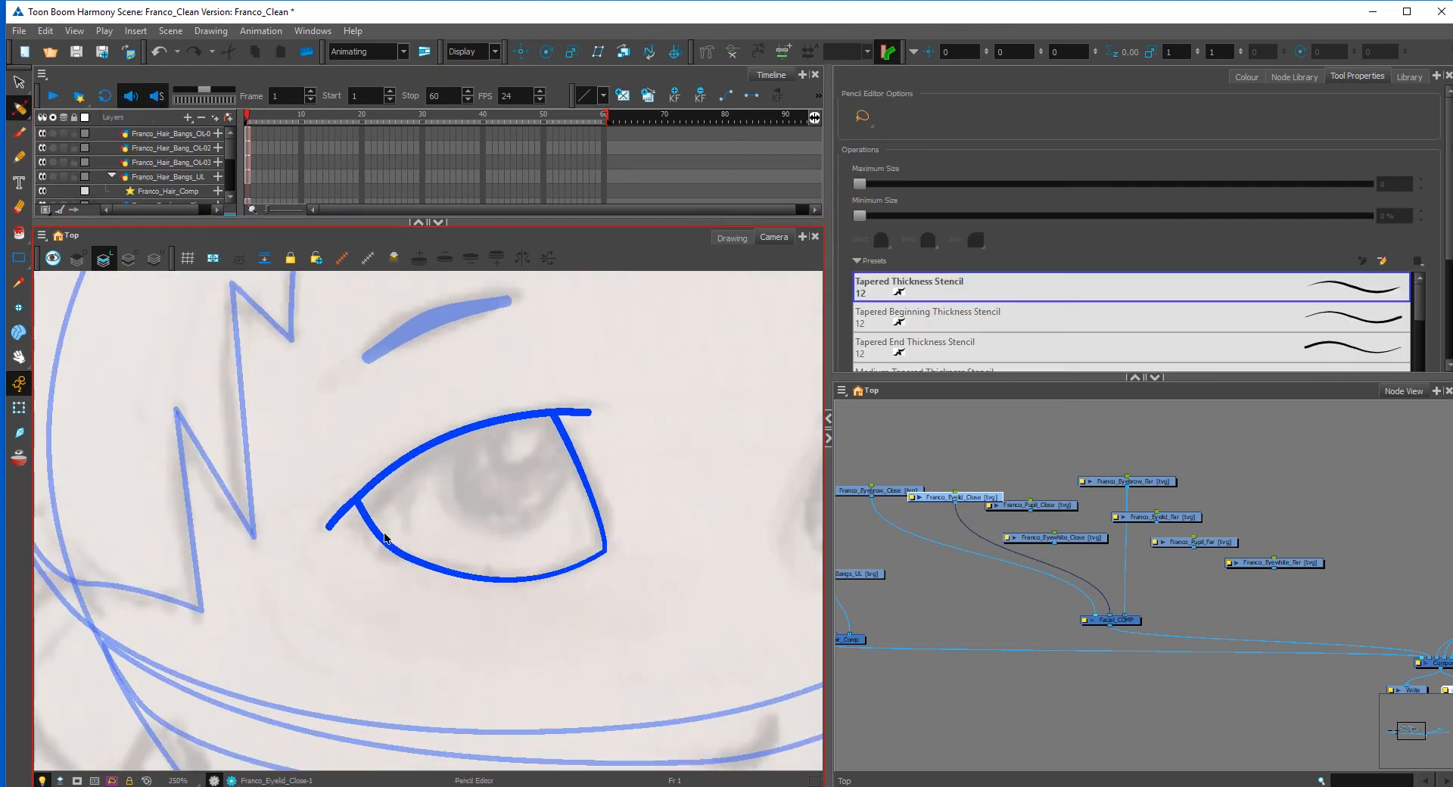
{"action": "mouse_move", "coordinate": [328, 457]}
{"action": "left_mouse_down"}
{"action": "mouse_move", "coordinate": [312, 515]}
{"action": "mouse_move", "coordinate": [359, 511]}
{"action": "left_mouse_up"}
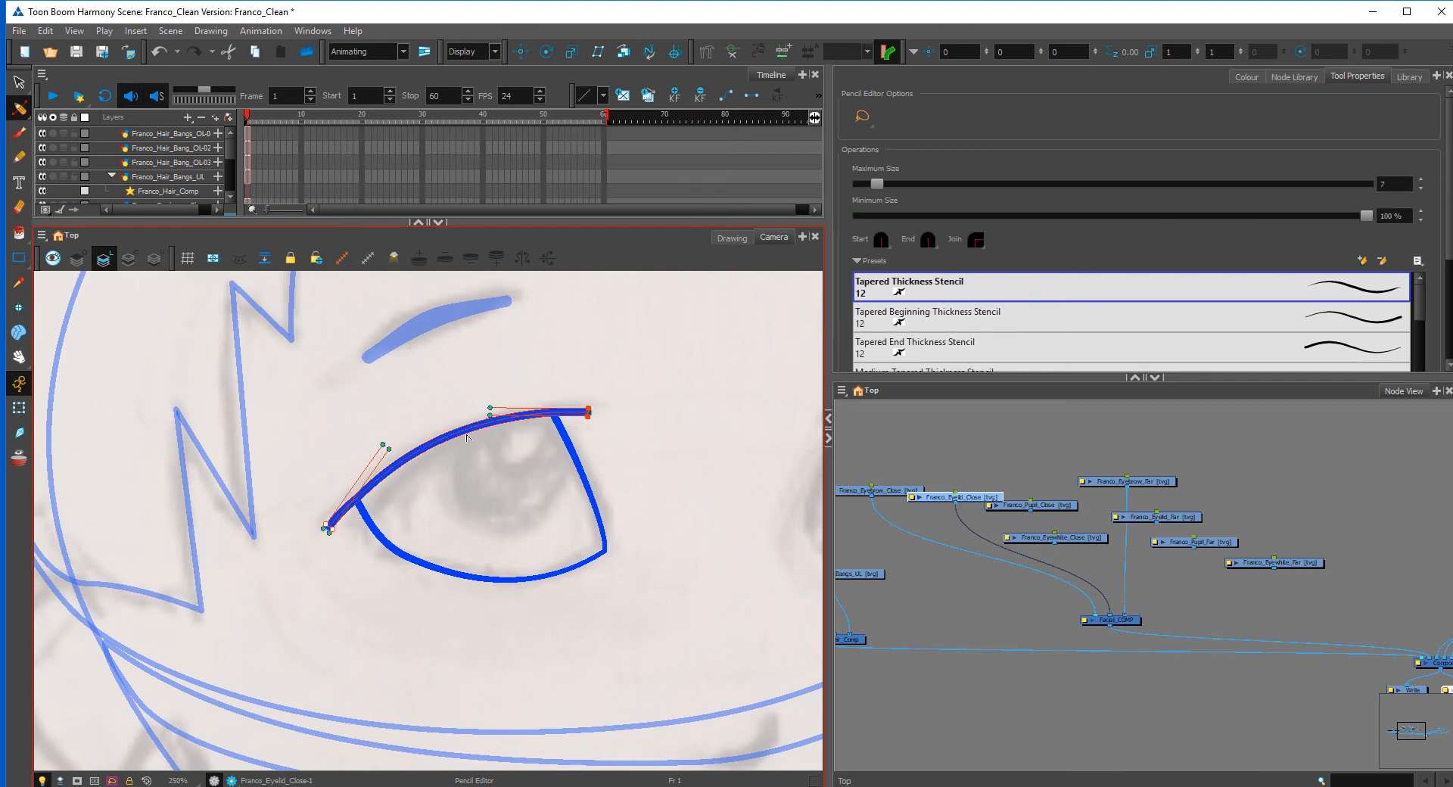
{"action": "left_click", "coordinate": [471, 430], "text": "ctrl"}
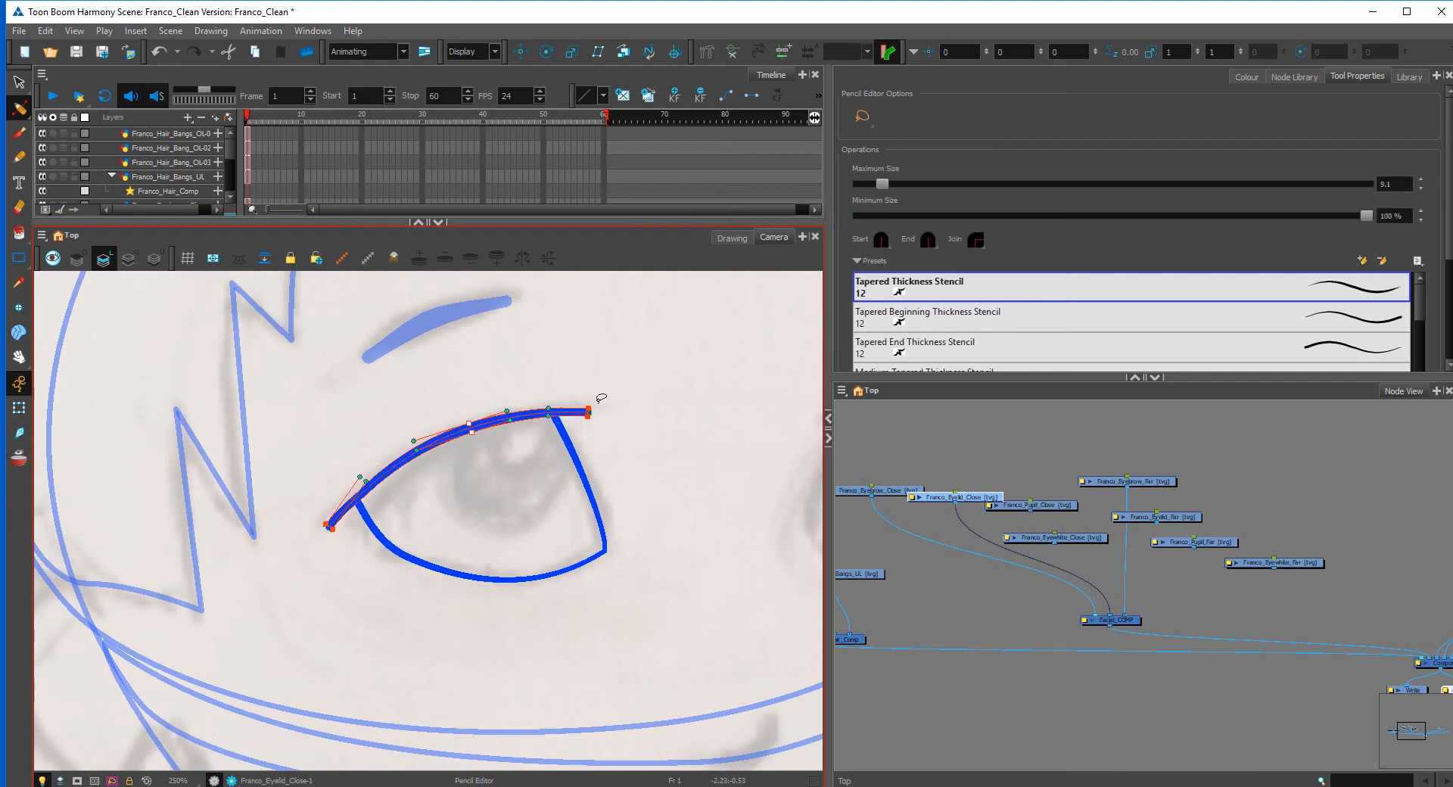
{"action": "left_click", "coordinate": [620, 459]}
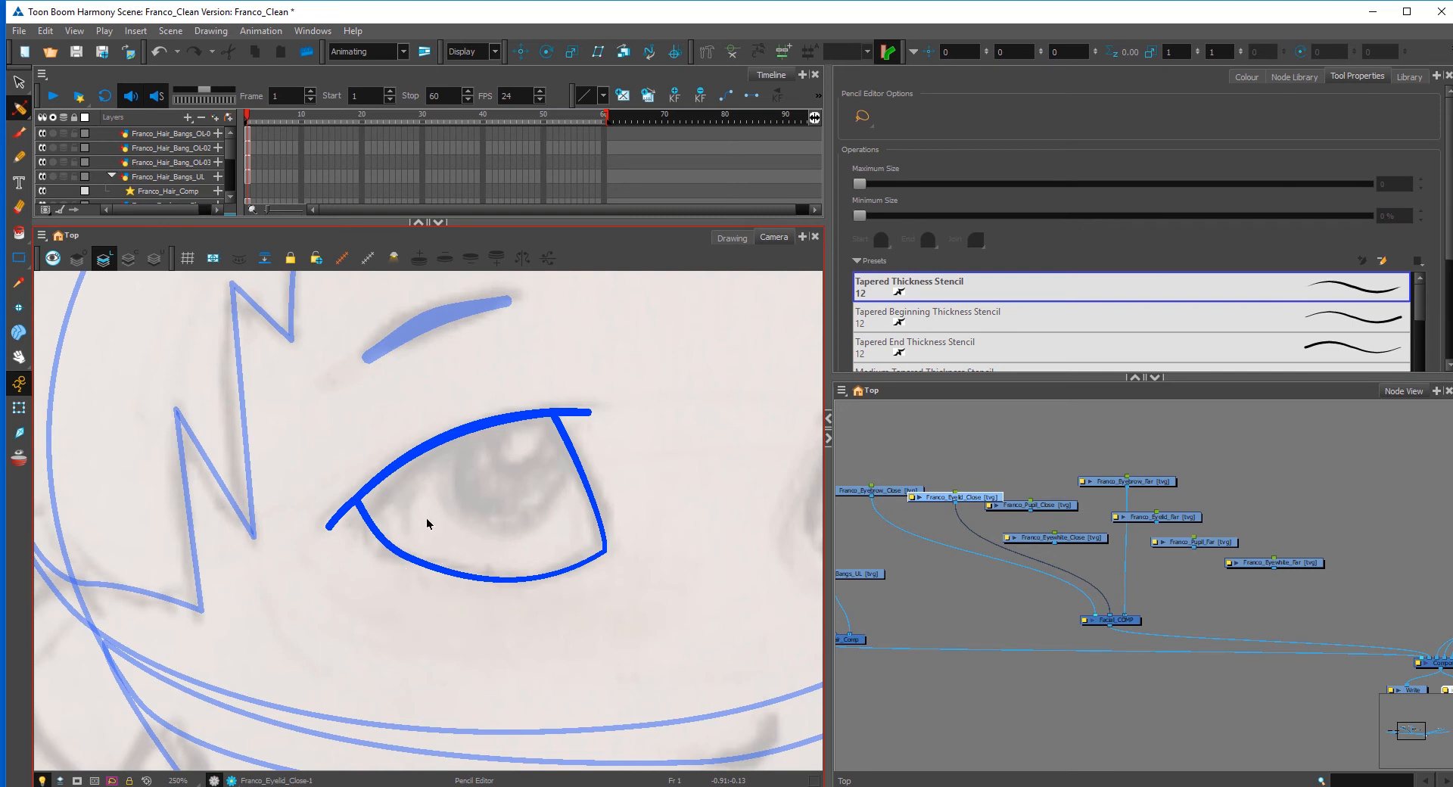
Step: Add a thickness point on the close eye's lower lid line and adjust the stroke's width there
{"action": "left_click", "coordinate": [462, 569]}
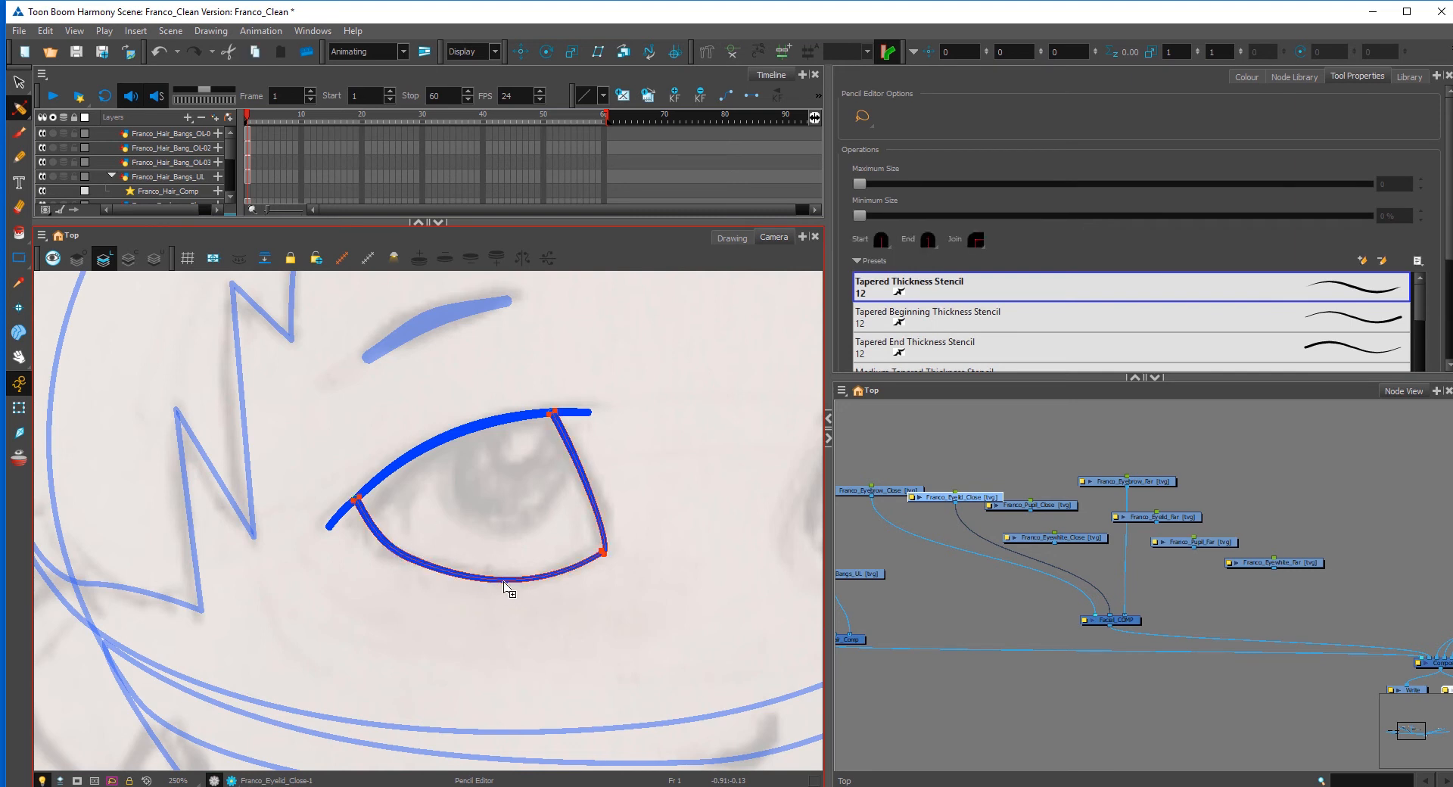
{"action": "left_click", "coordinate": [445, 572]}
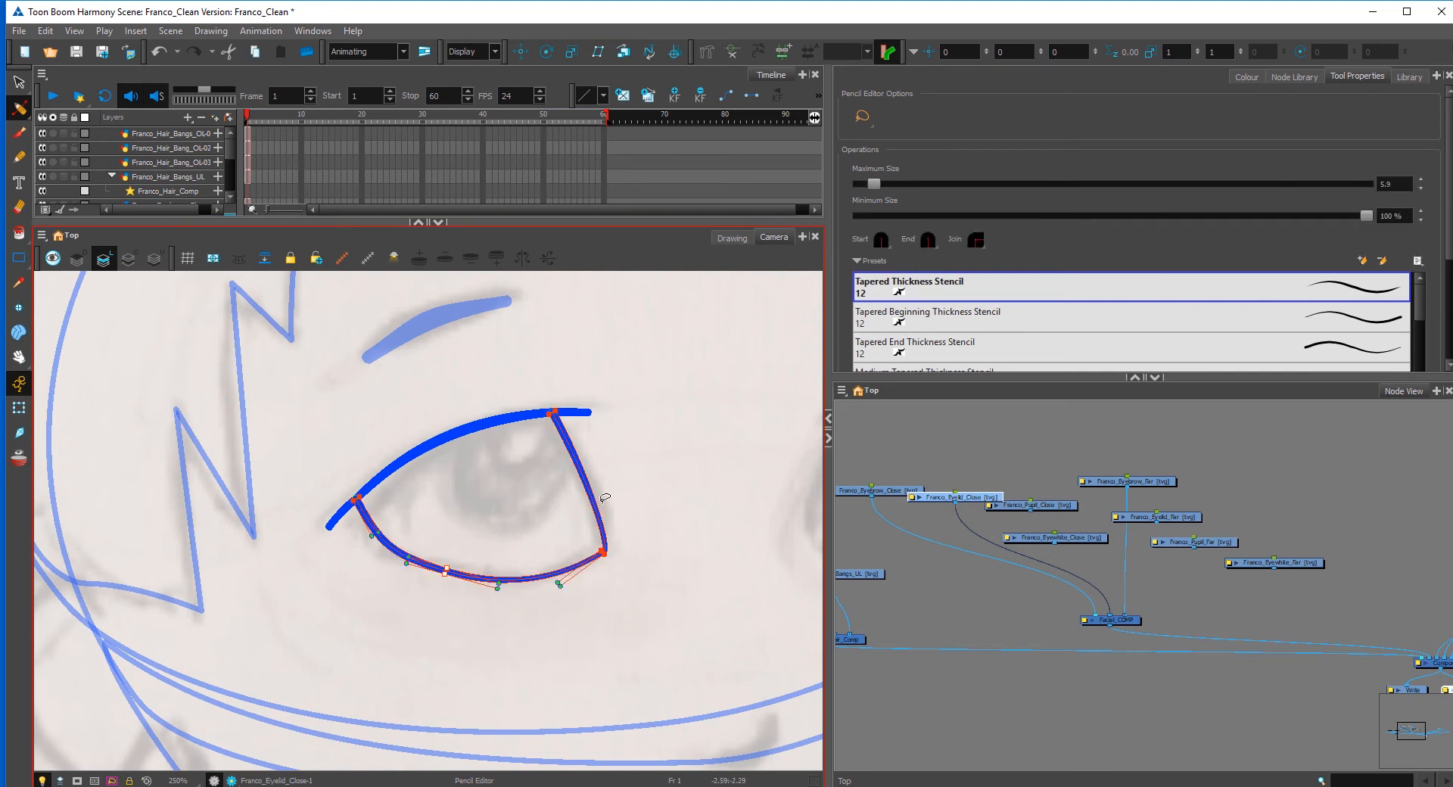
{"action": "left_click", "coordinate": [631, 559]}
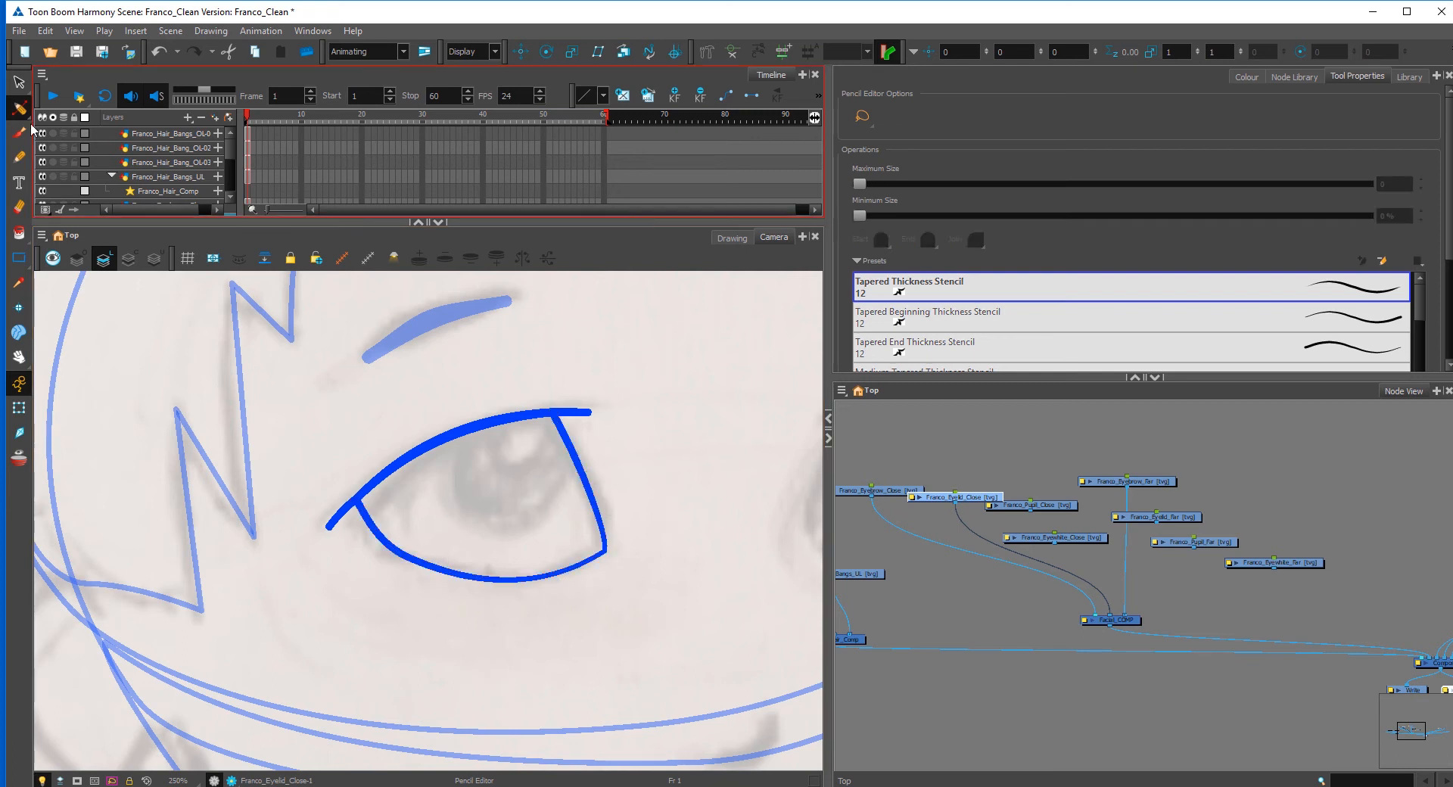
Step: Refine the close eye's lower lid curve and inner side with the Contour Editor, following the sketch
{"action": "left_click_drag", "start_coordinate": [19, 107], "coordinate": [83, 110]}
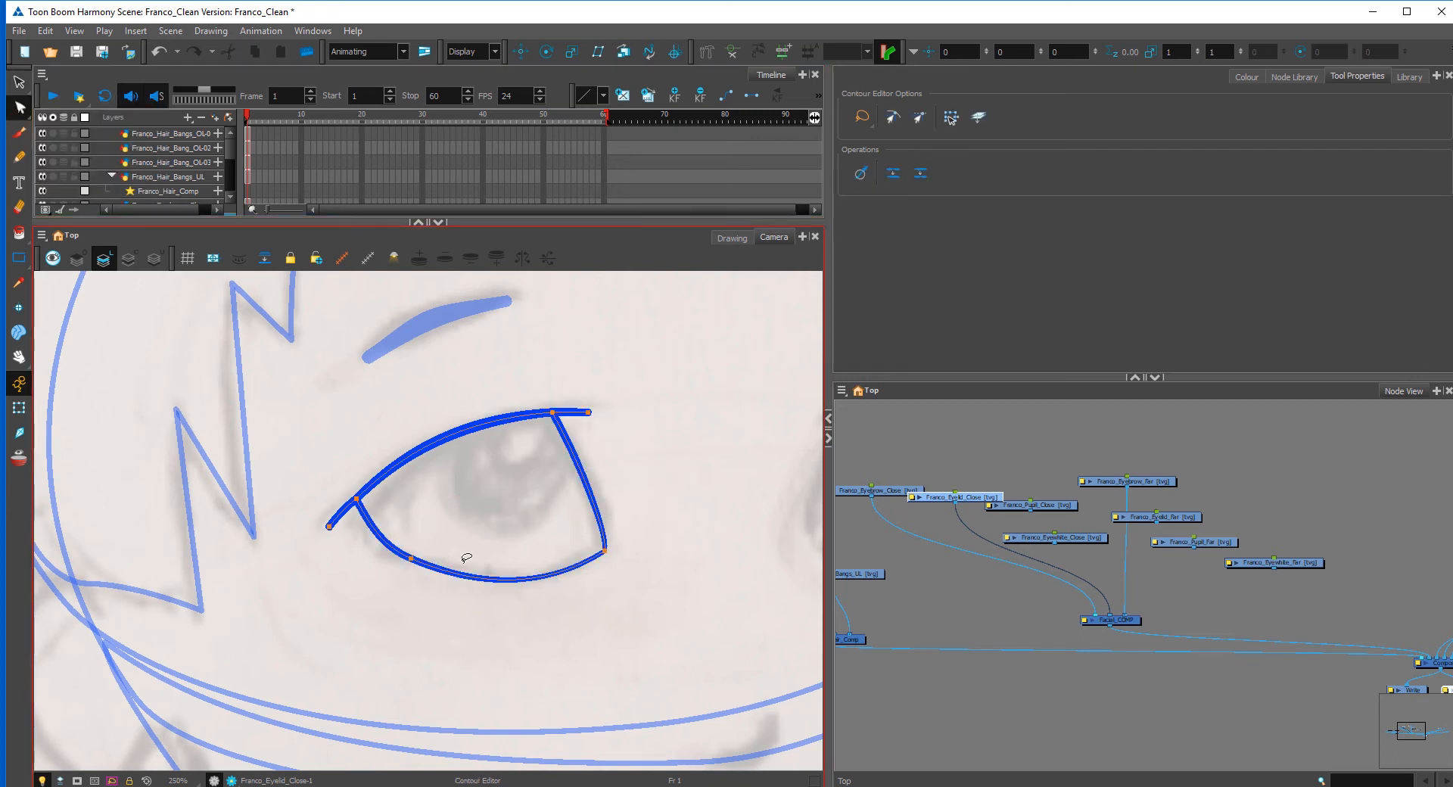
{"action": "left_click", "coordinate": [412, 568]}
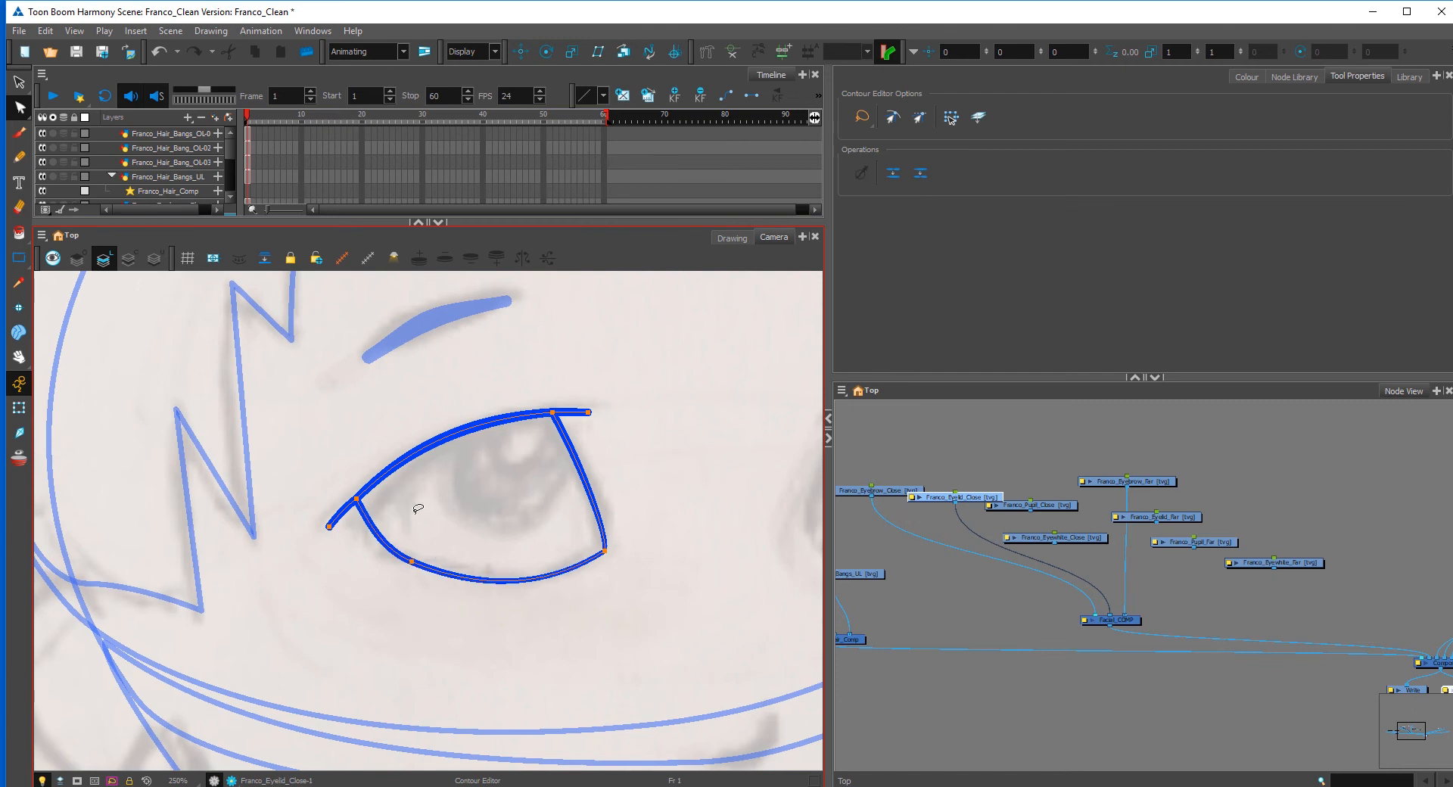
{"action": "left_click", "coordinate": [440, 513]}
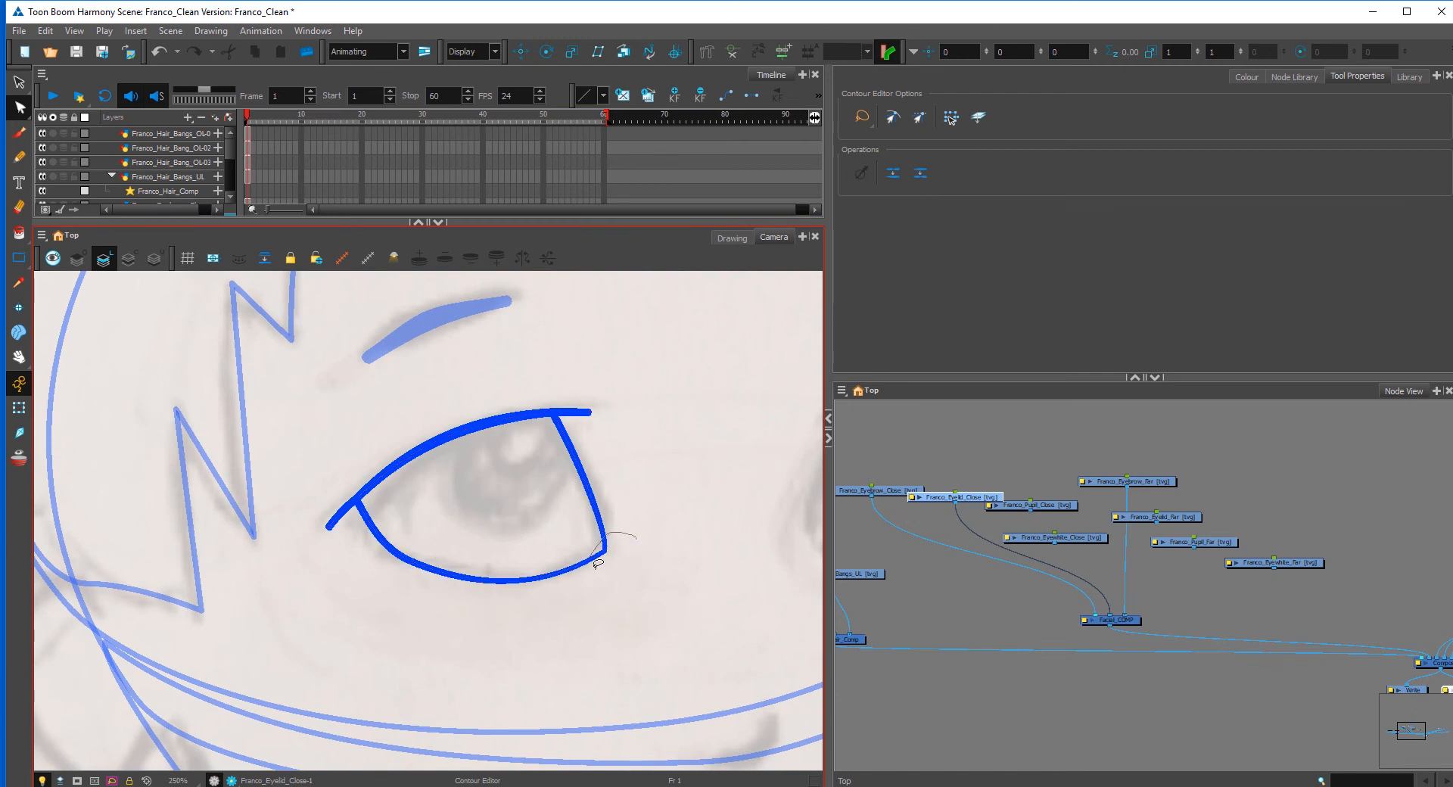
{"action": "left_click_drag", "start_coordinate": [596, 566], "coordinate": [623, 566]}
{"action": "left_click", "coordinate": [607, 480]}
{"action": "mouse_move", "coordinate": [622, 503]}
{"action": "left_mouse_down"}
{"action": "mouse_move", "coordinate": [542, 387]}
{"action": "mouse_move", "coordinate": [538, 433]}
{"action": "mouse_move", "coordinate": [582, 445]}
{"action": "left_mouse_up"}
{"action": "left_click", "coordinate": [638, 478]}
{"action": "key", "text": "1"}
{"action": "key", "text": "1"}
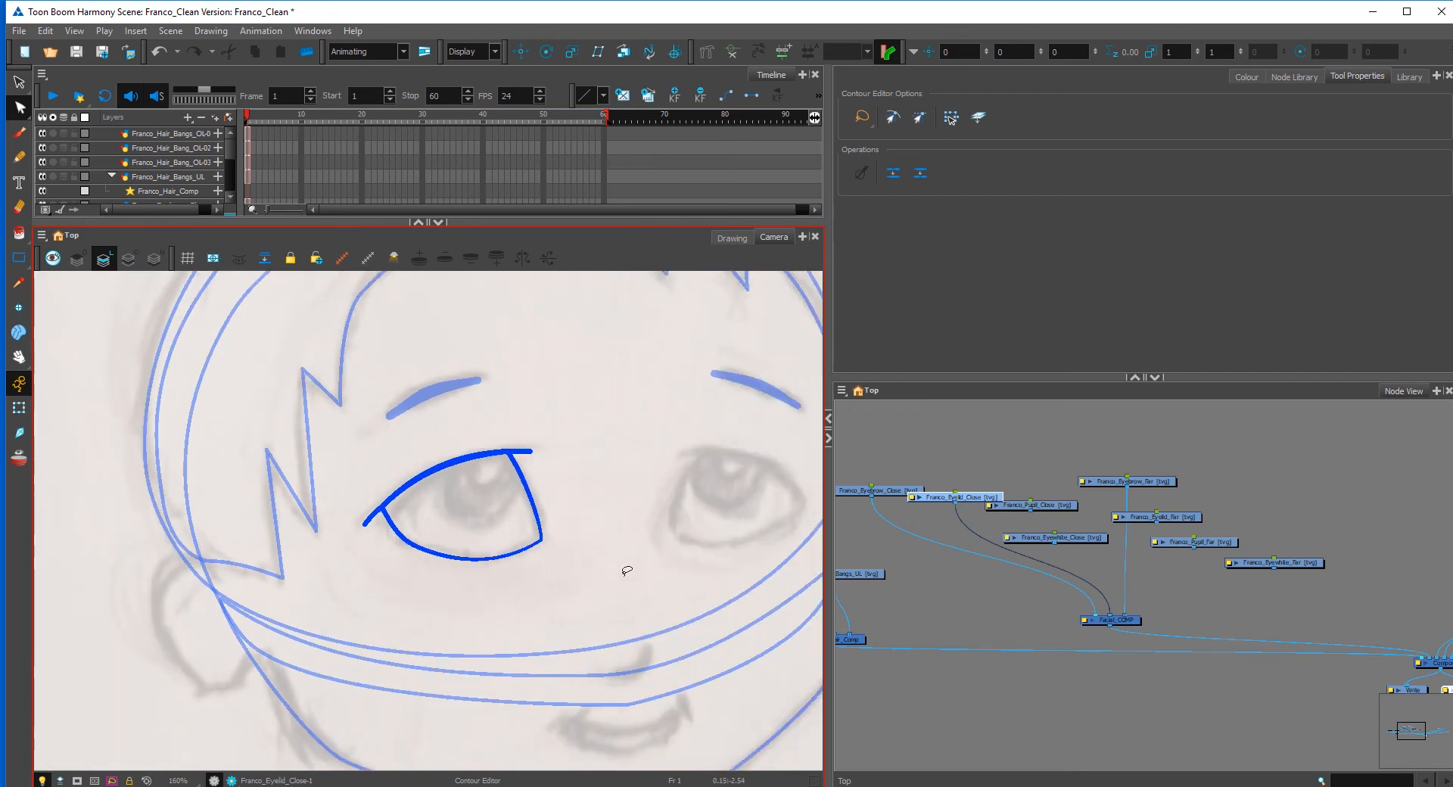
{"action": "key", "text": "1"}
Step: Add a near-white colour with RGB 234, 255, 255 named Franco_Eyewhite to the Franco_Clean palette
{"action": "key", "text": "alt+i"}
{"action": "left_click", "coordinate": [1247, 77]}
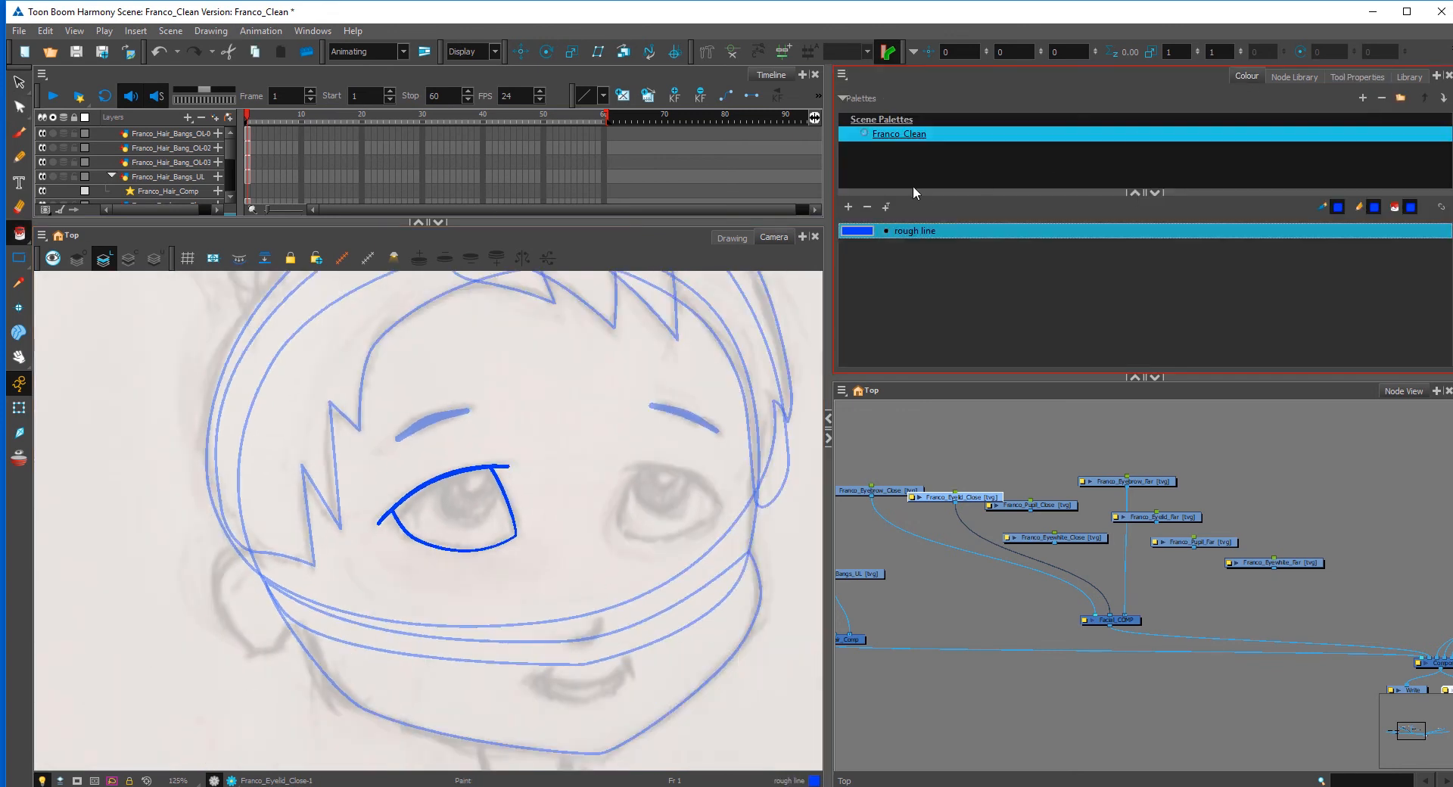
{"action": "left_click", "coordinate": [848, 207]}
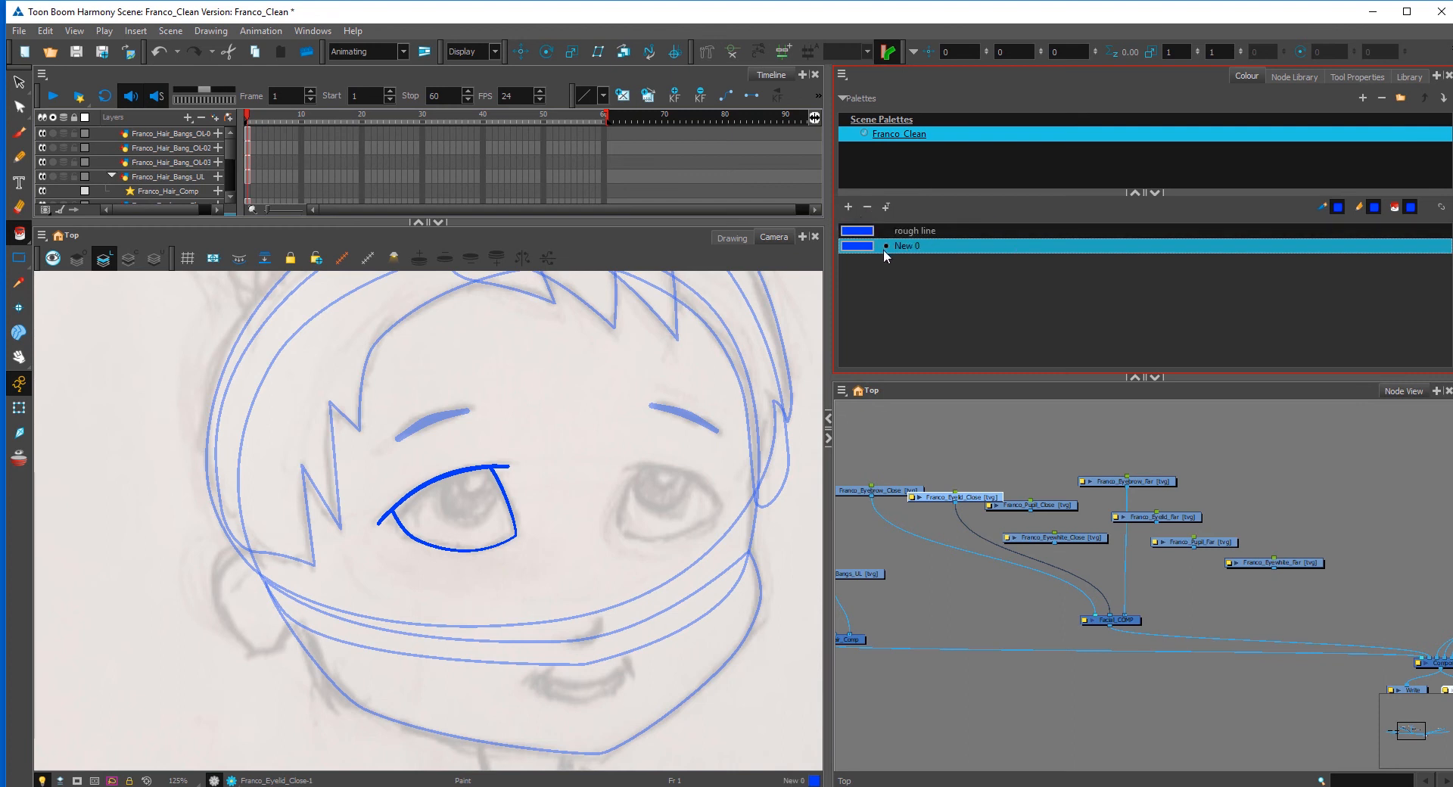
{"action": "double_click", "coordinate": [861, 246]}
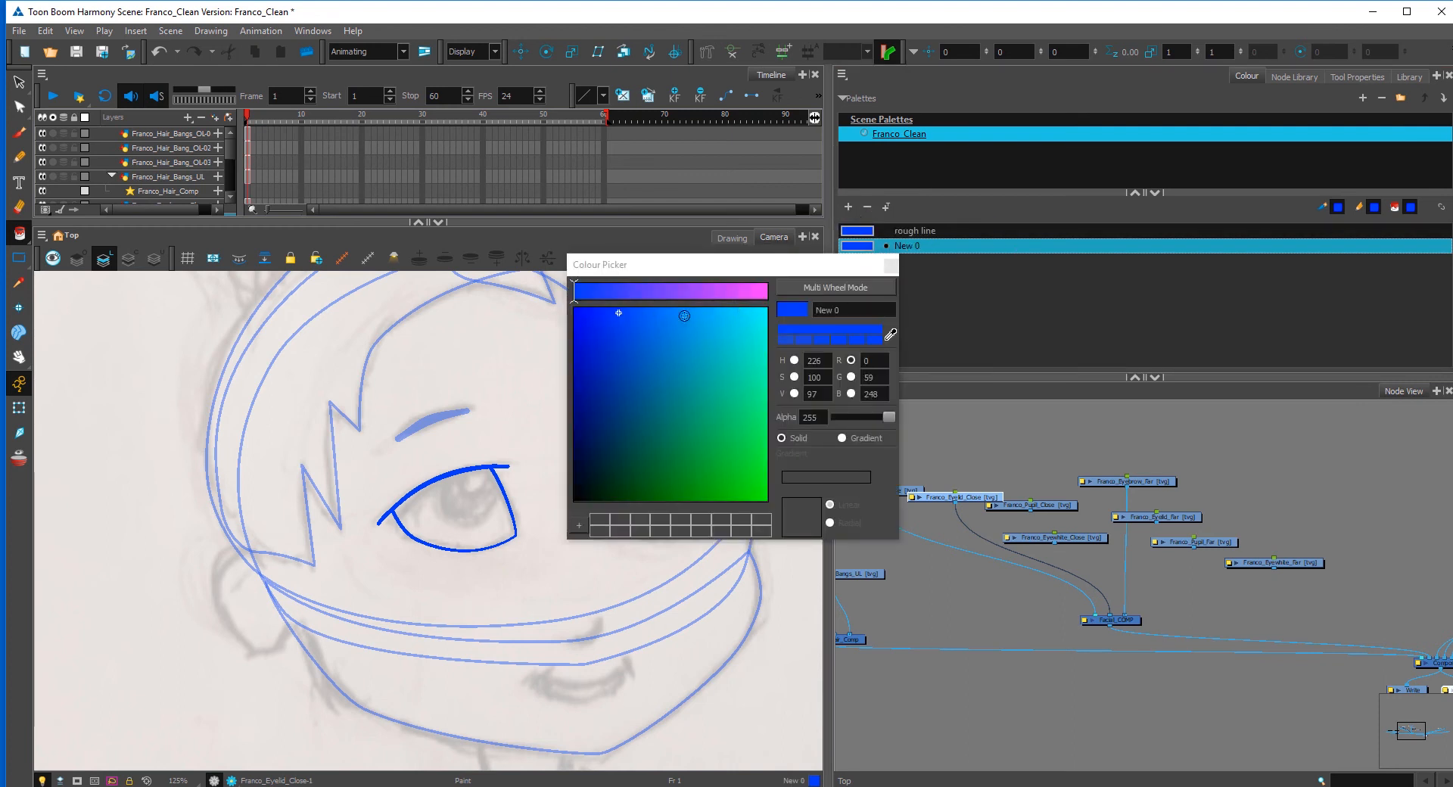
{"action": "left_click", "coordinate": [890, 334]}
{"action": "left_click", "coordinate": [511, 351]}
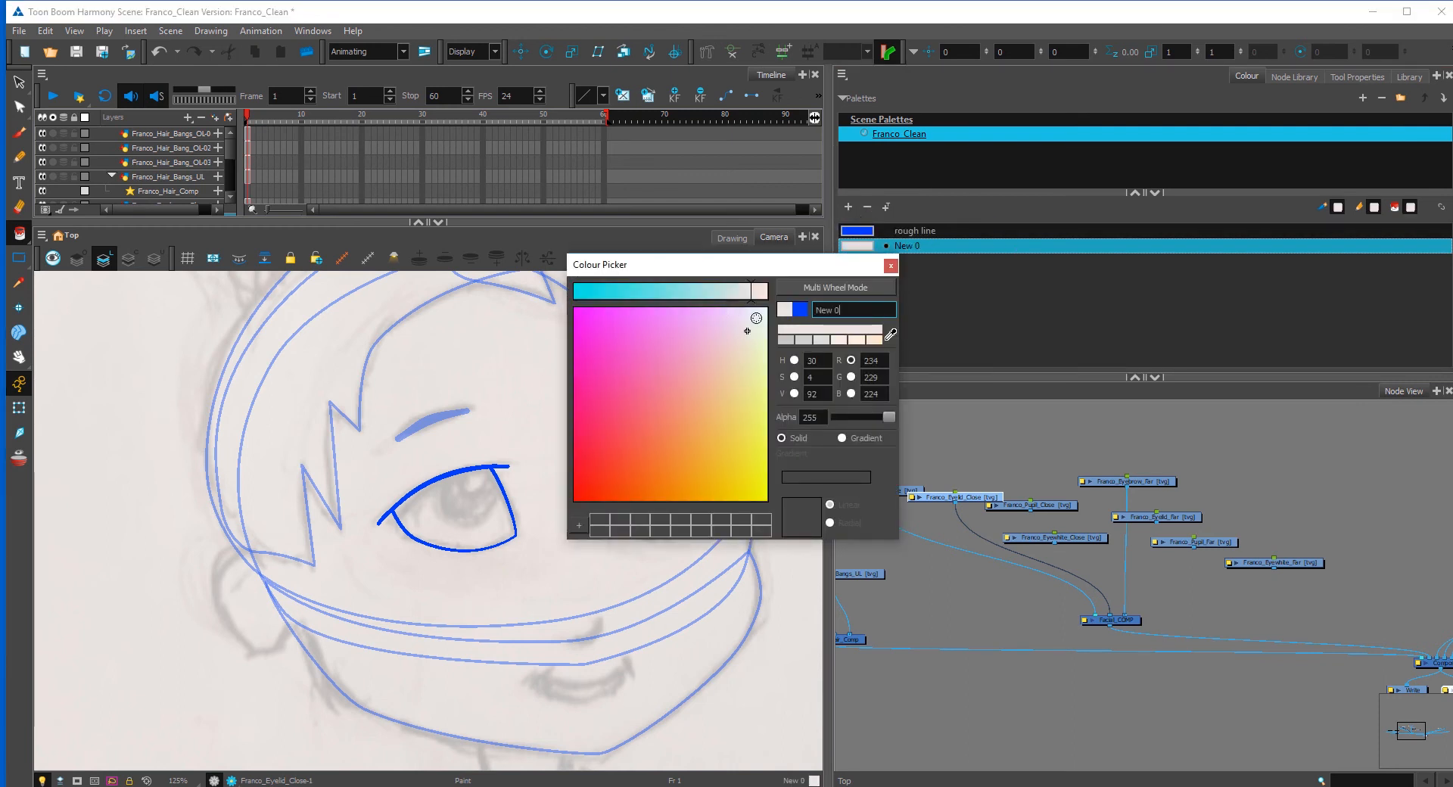
{"action": "mouse_move", "coordinate": [755, 328]}
{"action": "left_mouse_down"}
{"action": "mouse_move", "coordinate": [800, 279]}
{"action": "mouse_move", "coordinate": [770, 304]}
{"action": "left_mouse_up"}
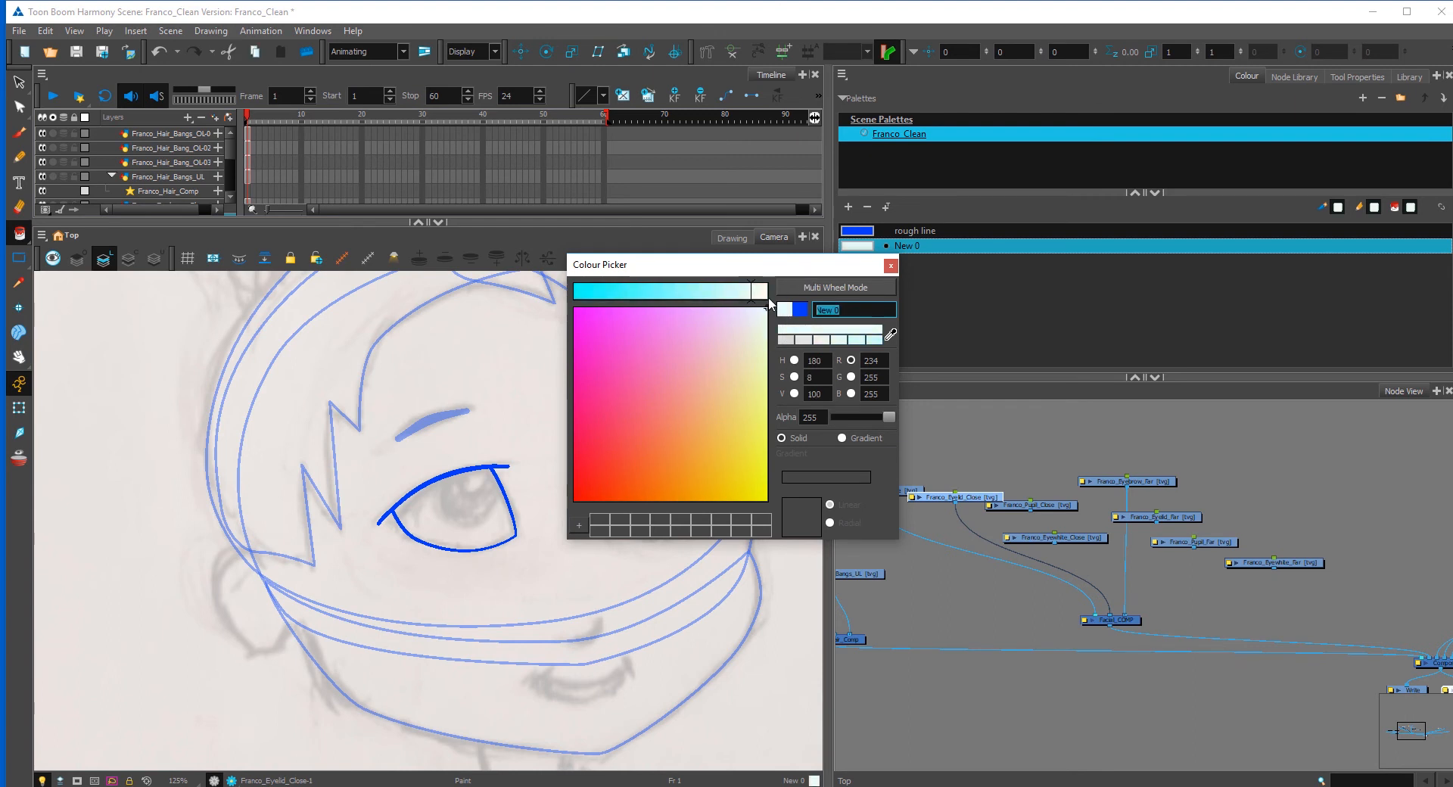
{"action": "type", "text": "Franco_Eyewhite"}
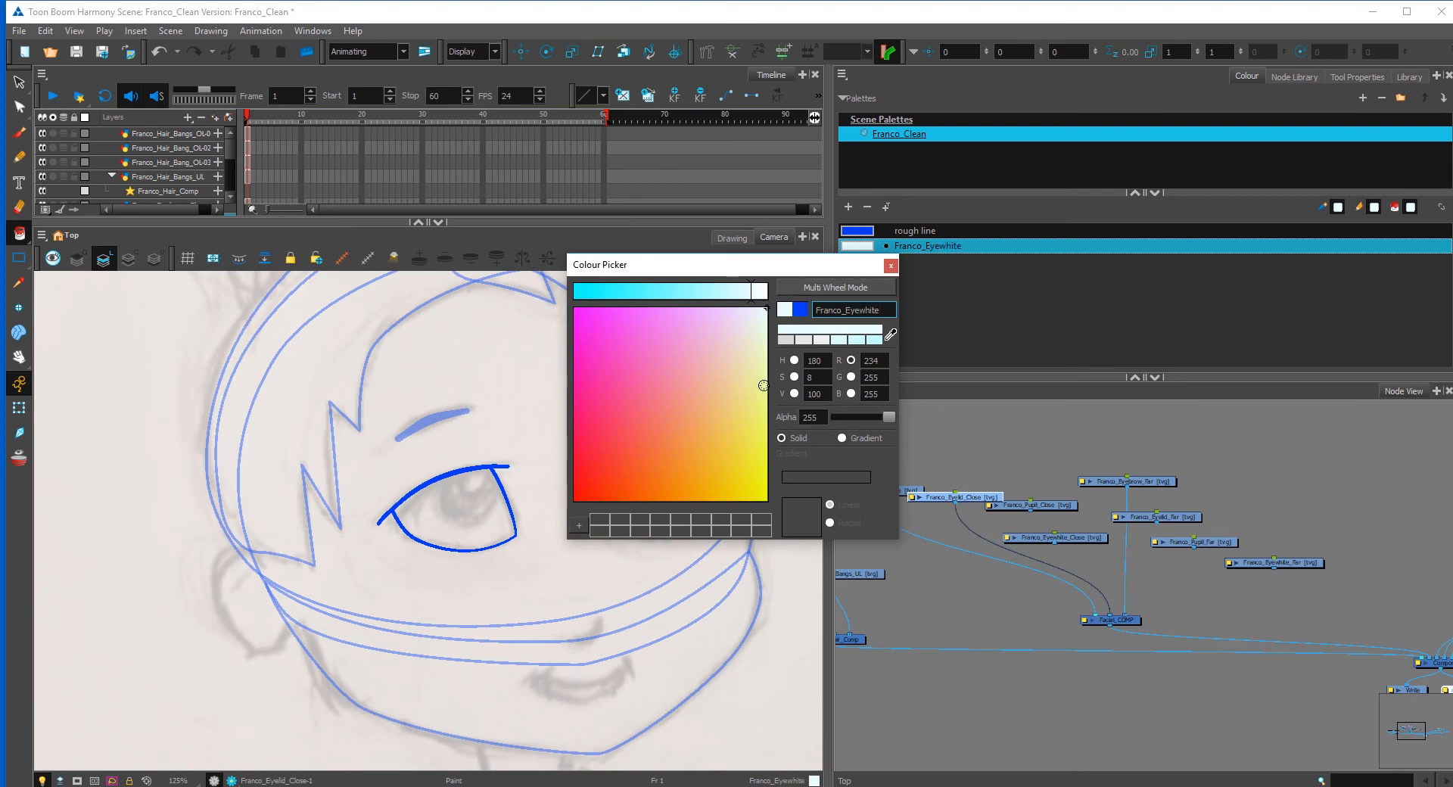
{"action": "left_click", "coordinate": [891, 265]}
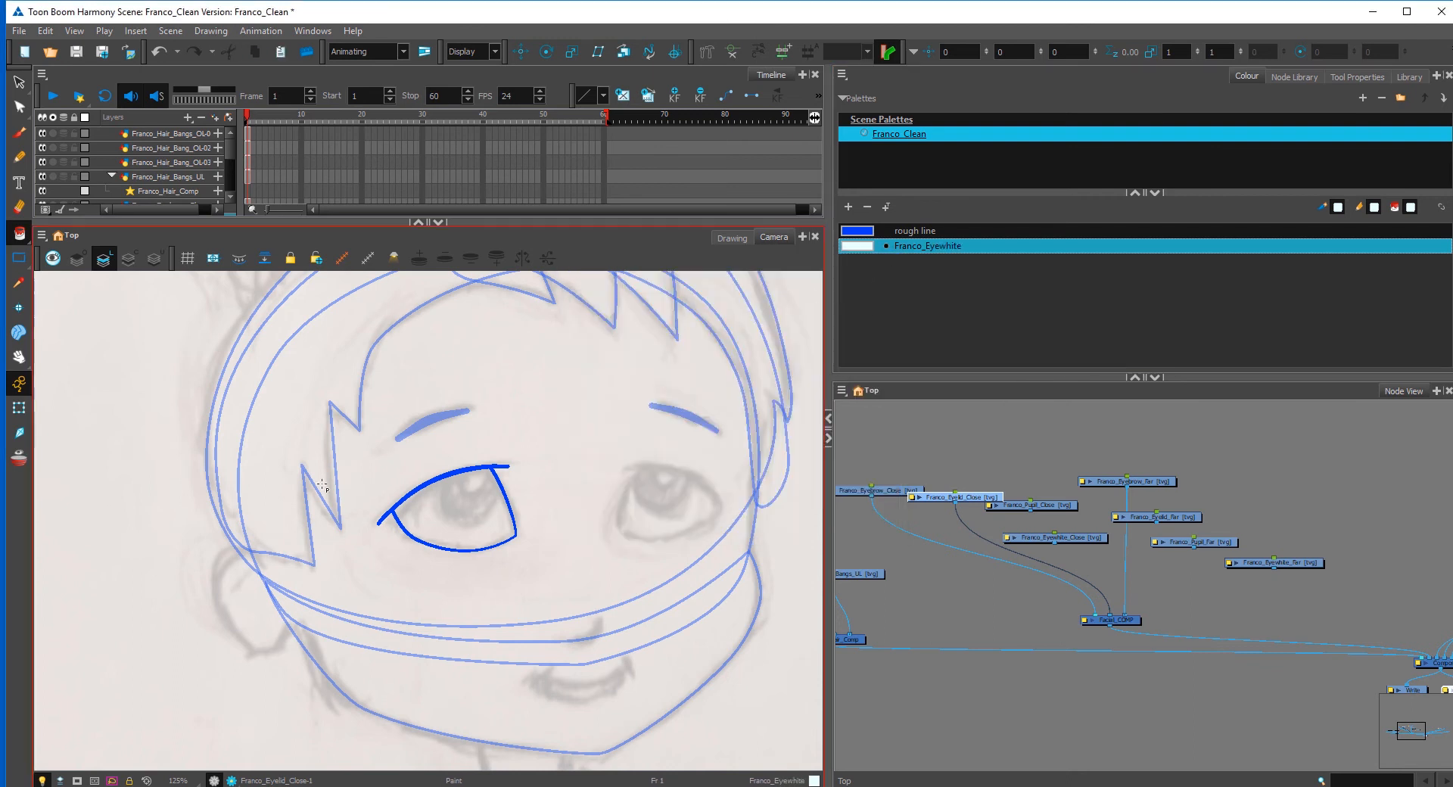
Step: Paint the close eye's interior with Franco_Eyewhite and cut that fill from the eyelid drawing
{"action": "left_click", "coordinate": [19, 233]}
{"action": "left_click", "coordinate": [465, 505]}
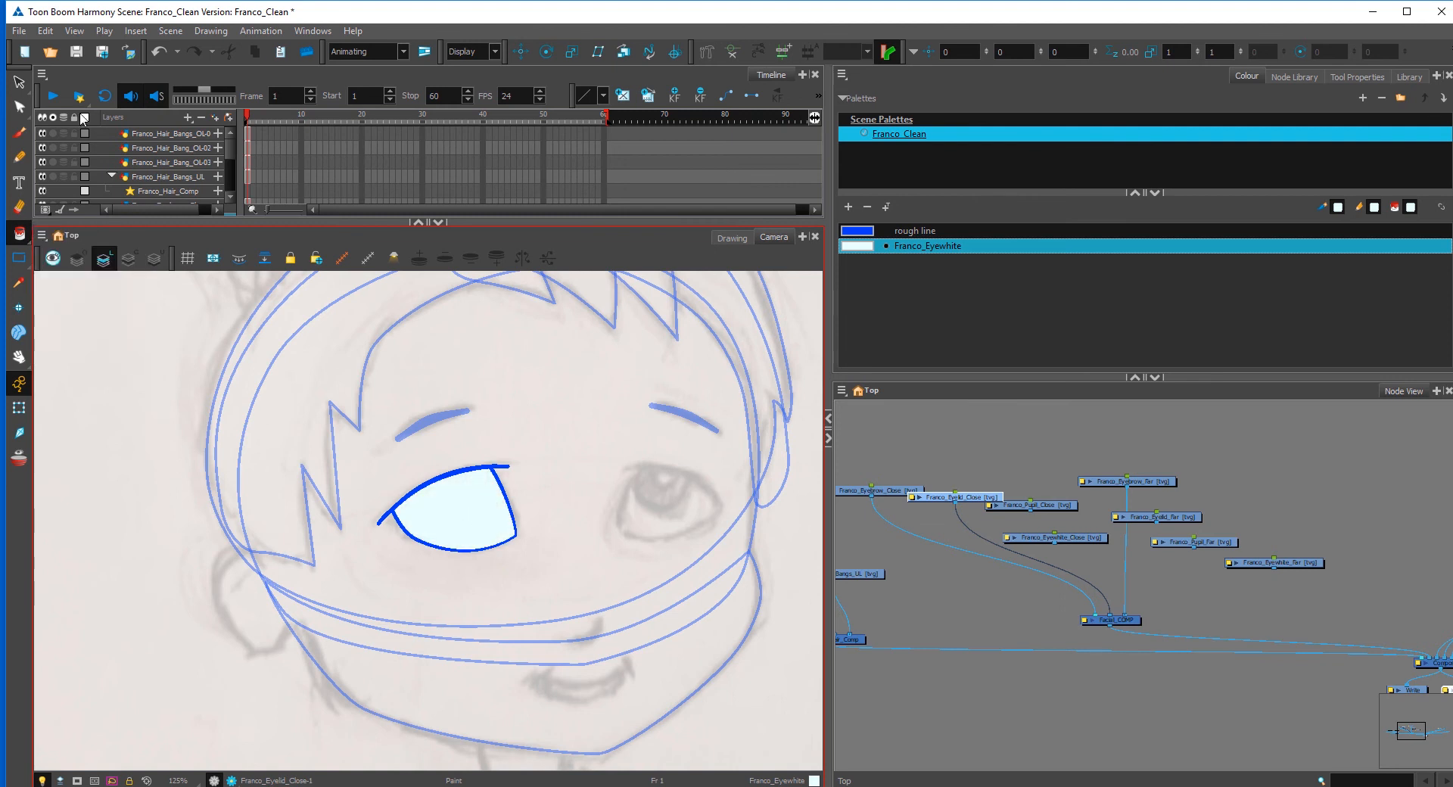
{"action": "left_click", "coordinate": [18, 82]}
{"action": "left_click", "coordinate": [488, 502]}
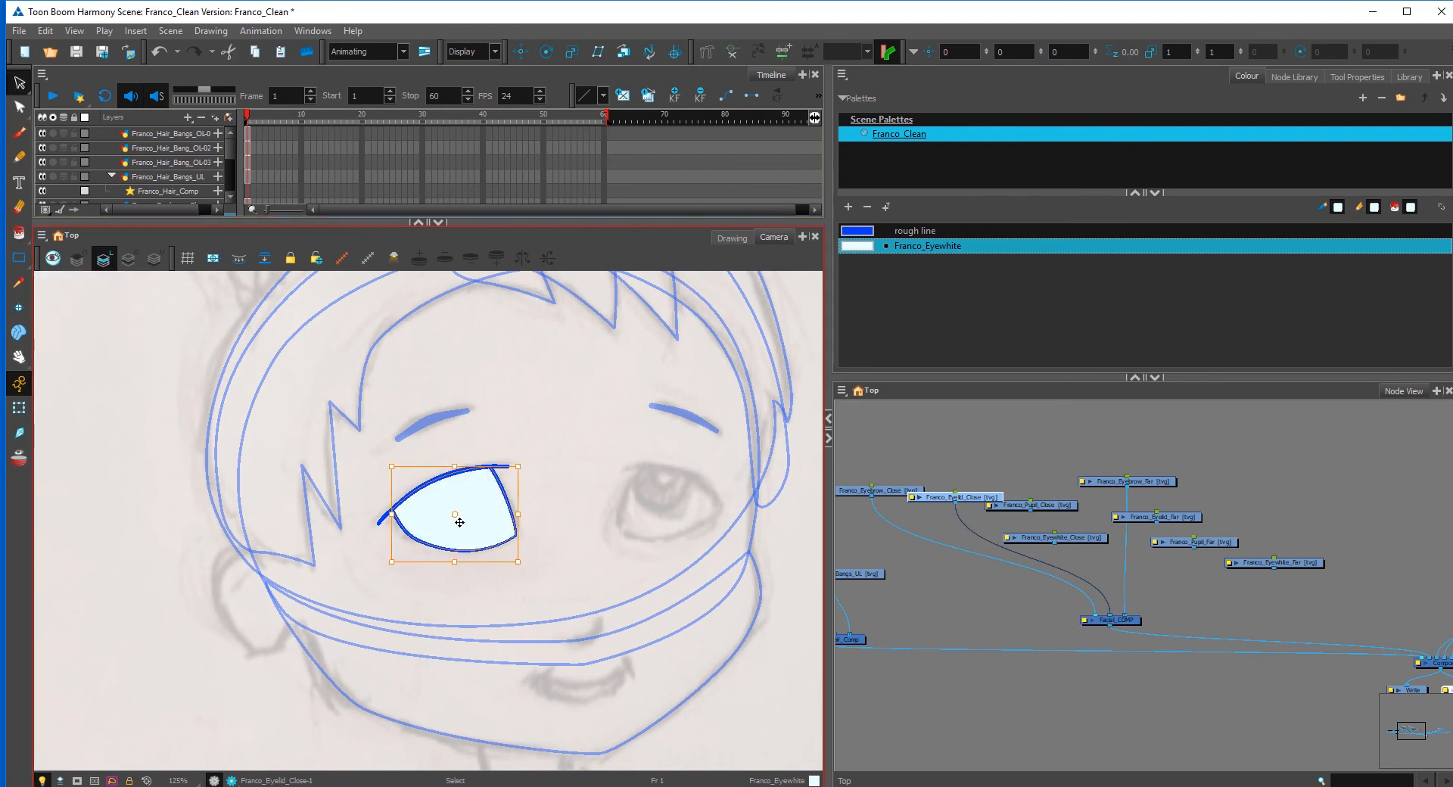
{"action": "right_click", "coordinate": [488, 493]}
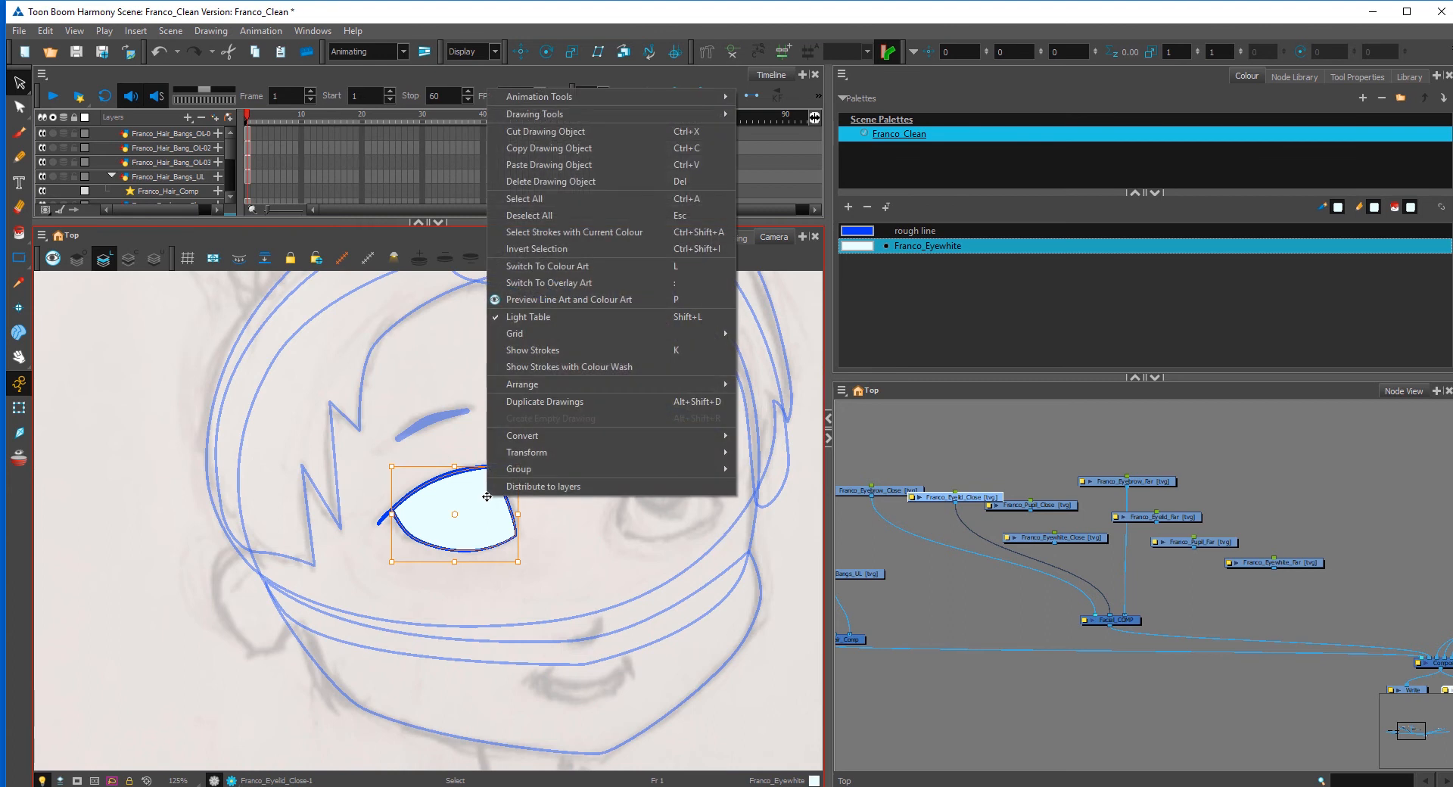
{"action": "left_click", "coordinate": [545, 132]}
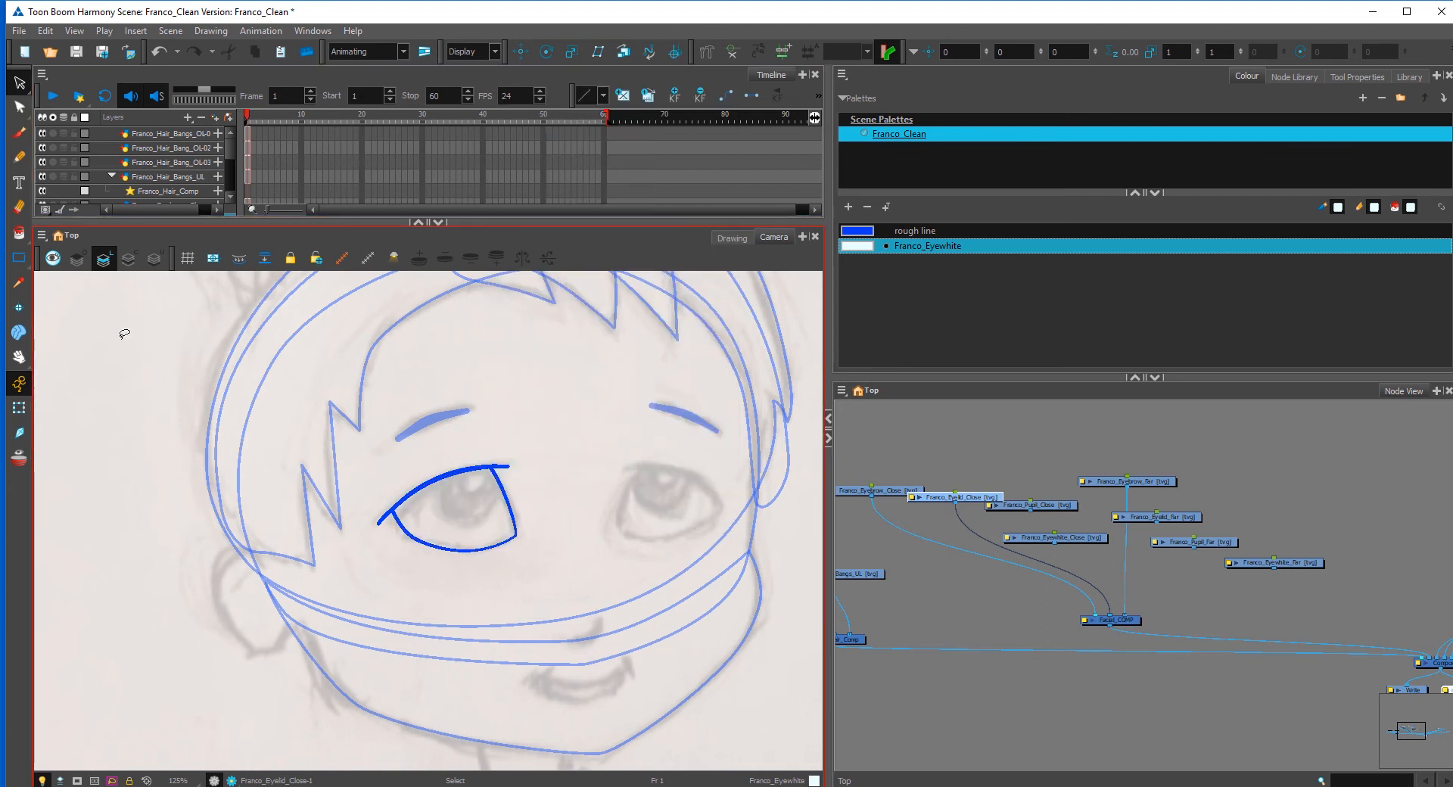
Step: Connect the Franco_Eyewhite_Close node to Facial_COMP, to the right of the existing close-eye connections
{"action": "key", "text": "shift+t"}
{"action": "left_click", "coordinate": [1011, 541]}
{"action": "left_click", "coordinate": [1068, 548]}
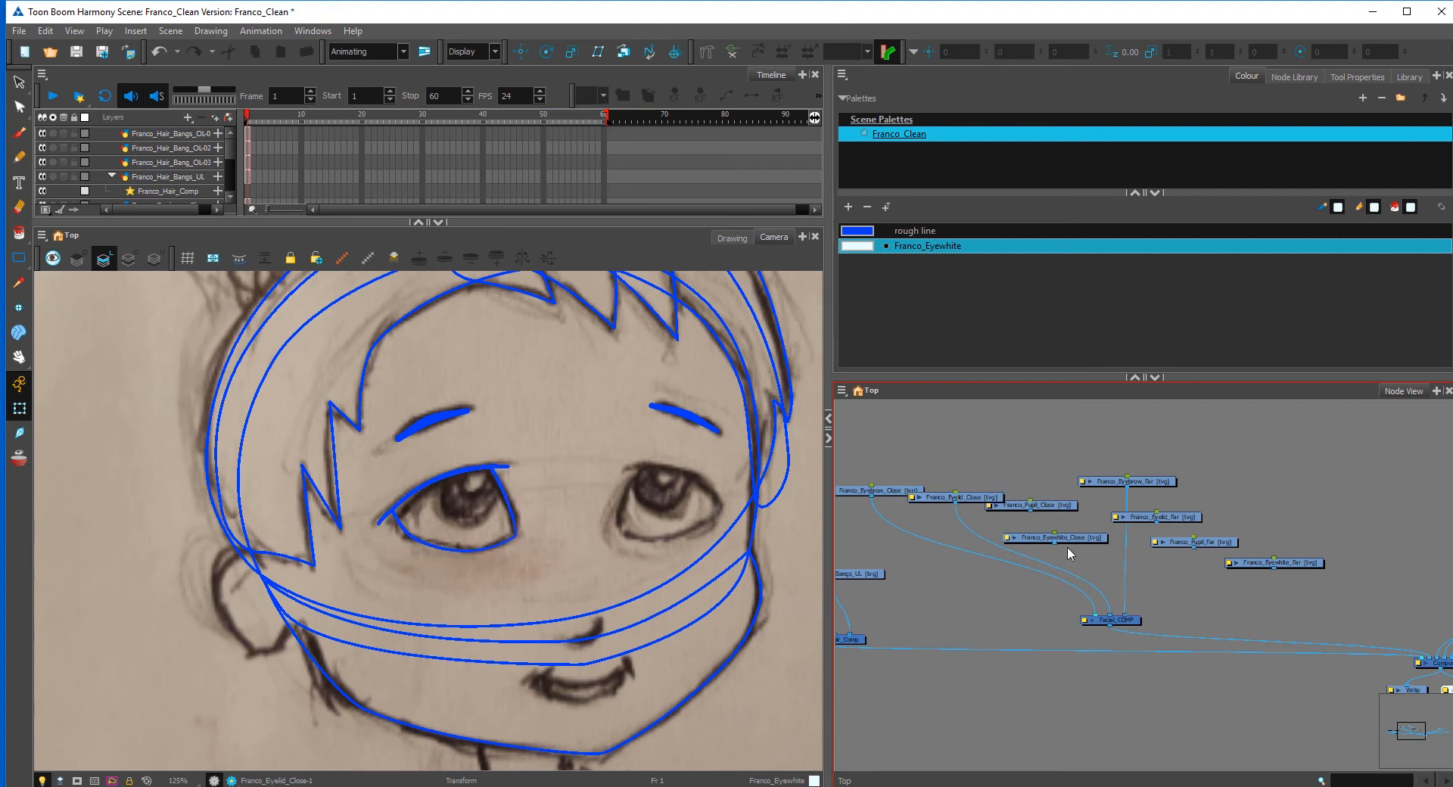
{"action": "left_click_drag", "start_coordinate": [1079, 542], "coordinate": [1104, 616]}
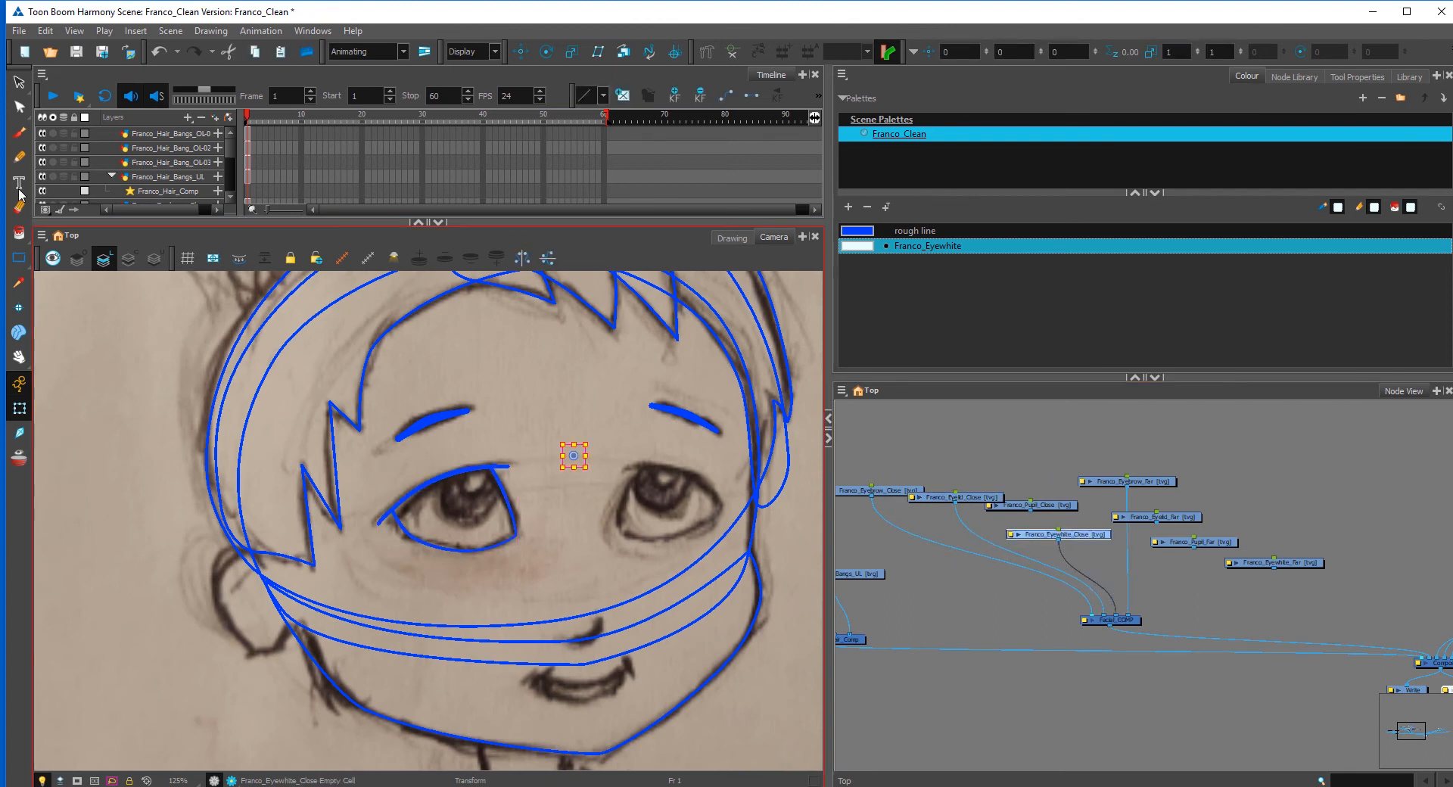
Step: Paste the cut eye-white fill into the empty Franco_Eyewhite_Close drawing
{"action": "left_click", "coordinate": [19, 83]}
{"action": "left_click", "coordinate": [21, 235]}
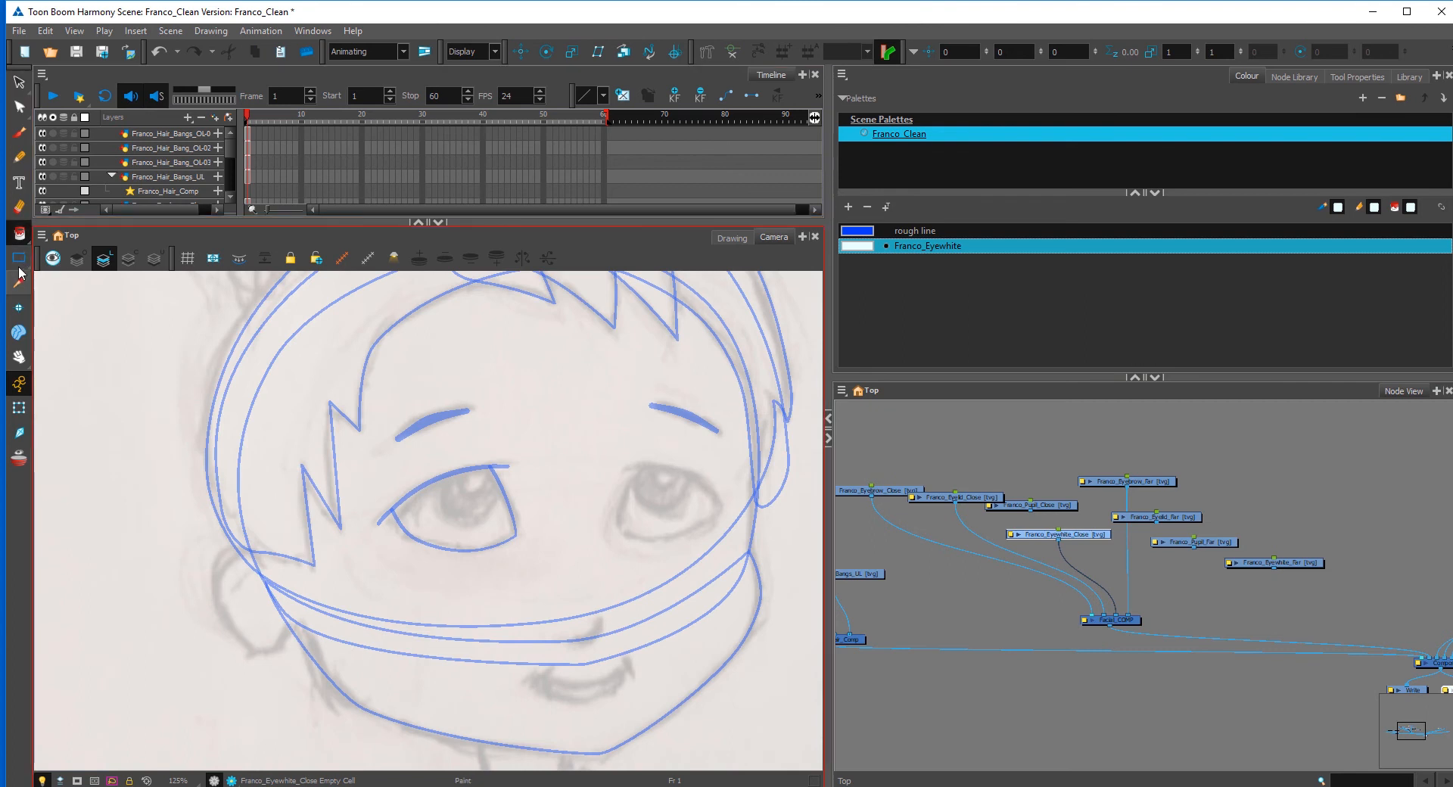
{"action": "left_click", "coordinate": [41, 79]}
{"action": "left_click", "coordinate": [46, 31]}
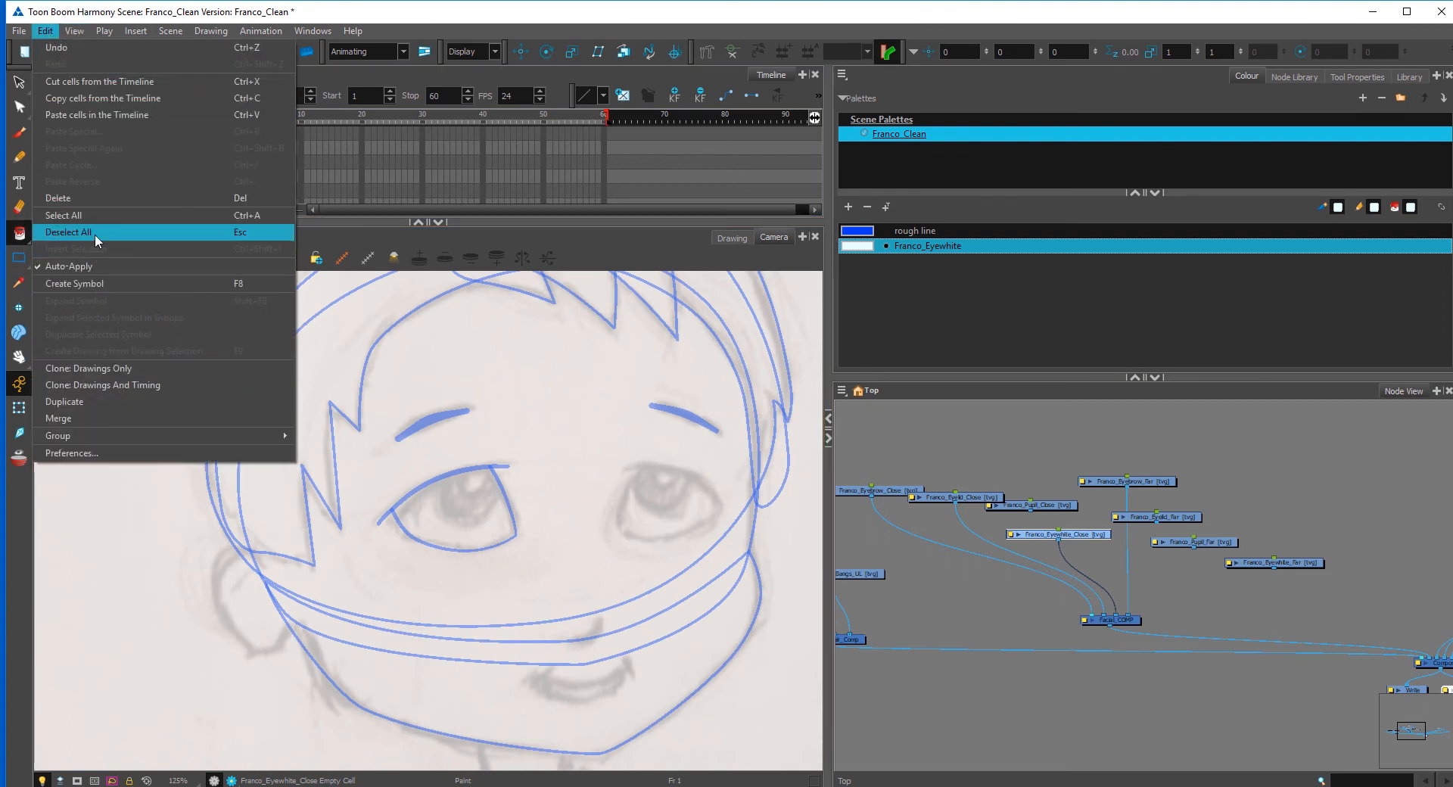
{"action": "left_click", "coordinate": [137, 117]}
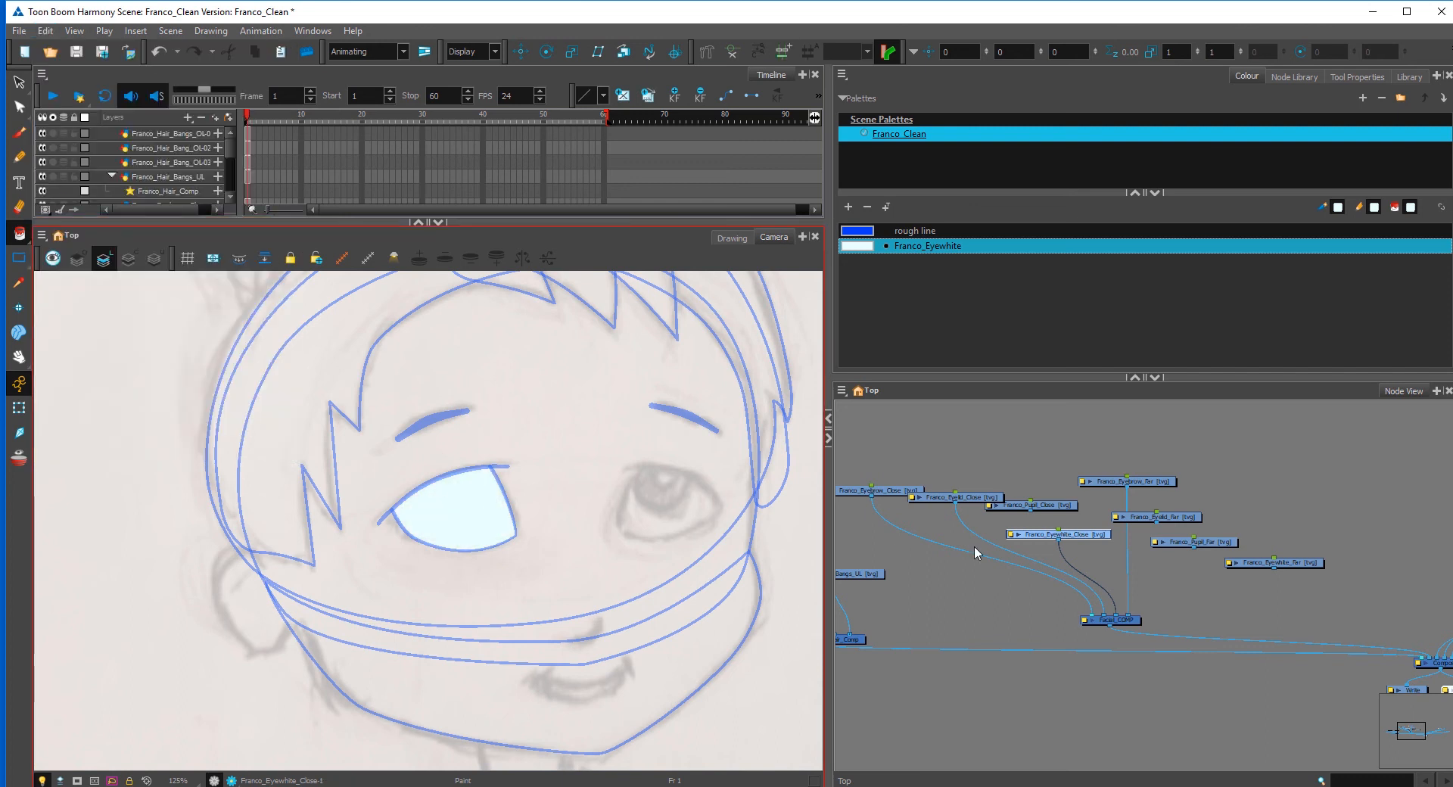
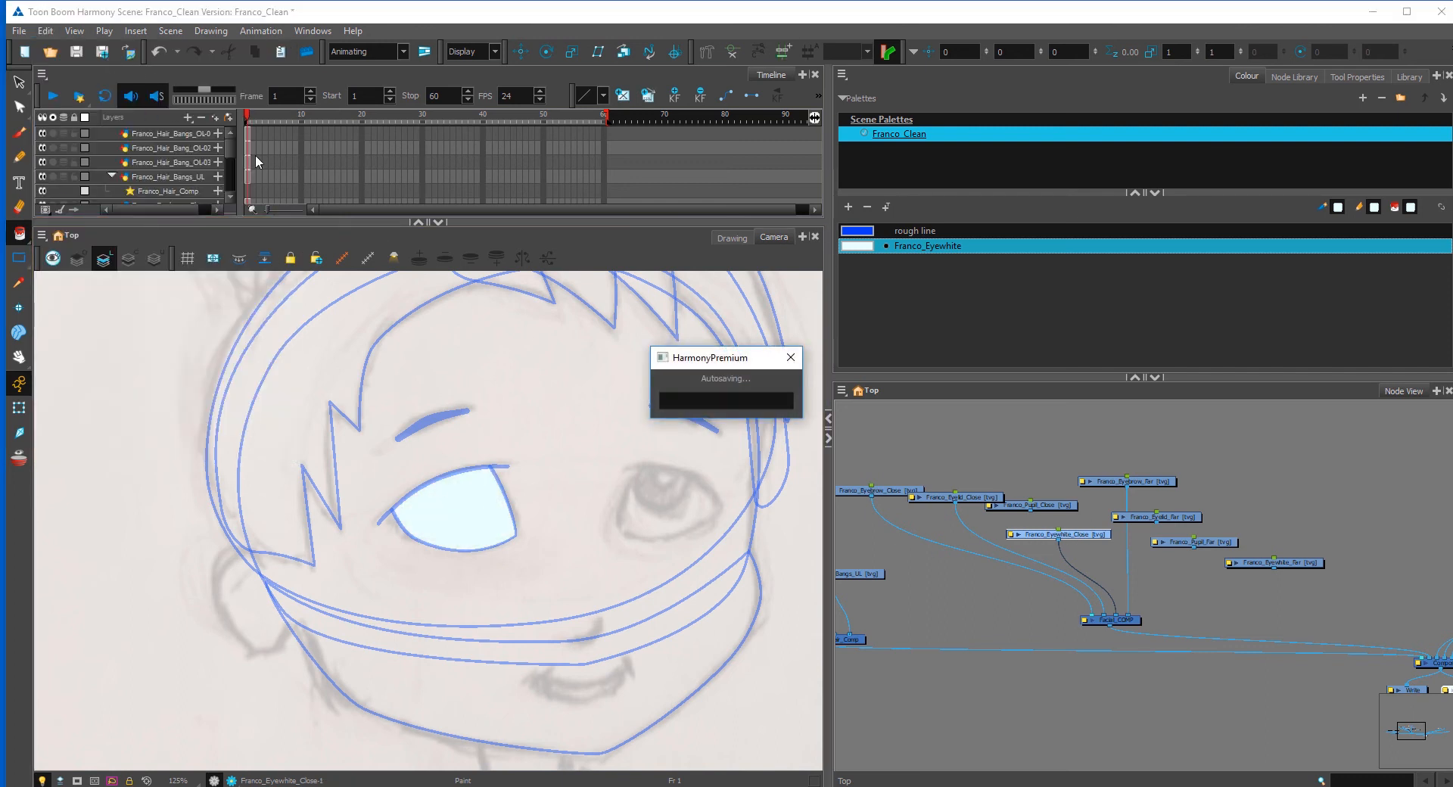
Step: Save the Franco_Clean scene
{"action": "left_click", "coordinate": [19, 31]}
{"action": "left_click", "coordinate": [35, 115]}
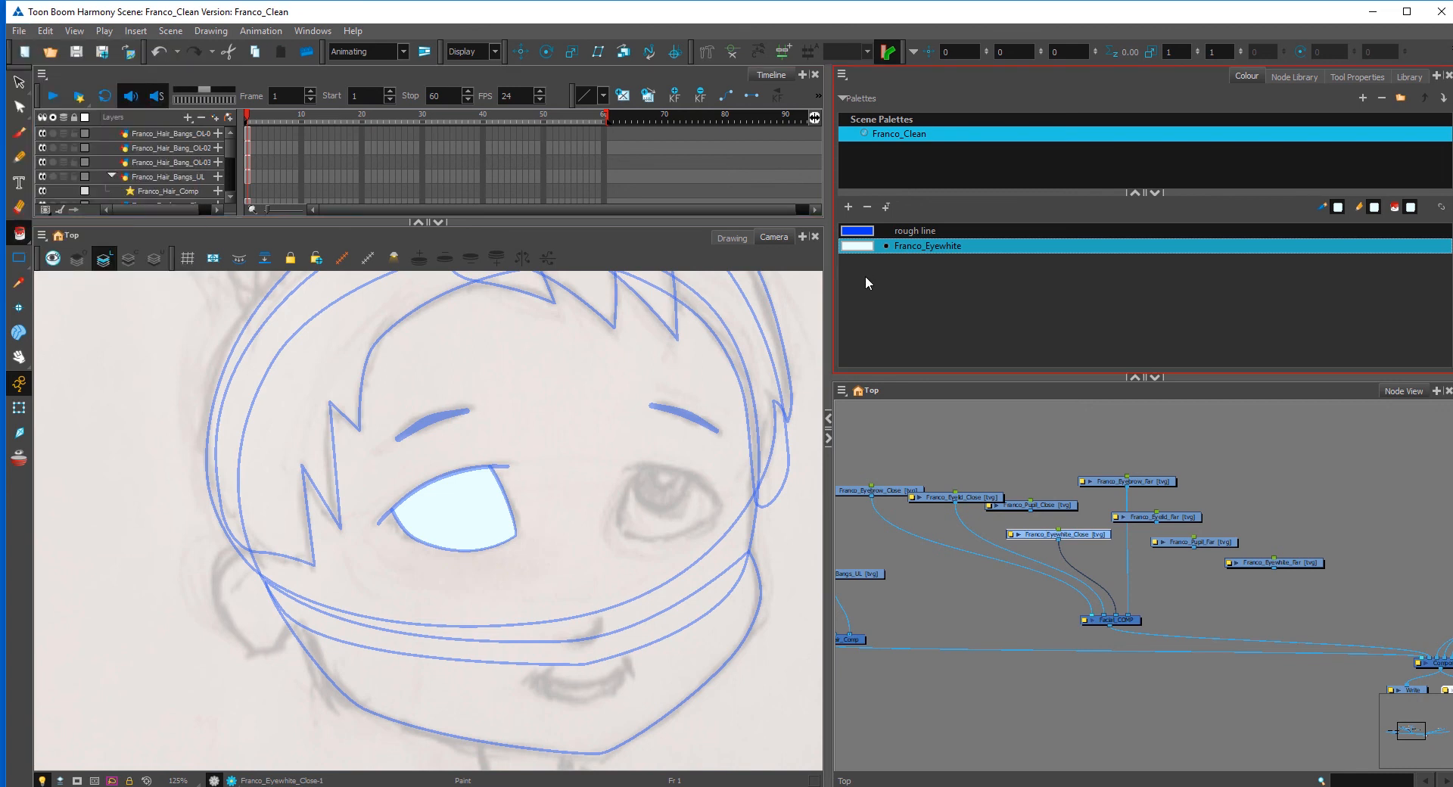
{"action": "left_click", "coordinate": [19, 408]}
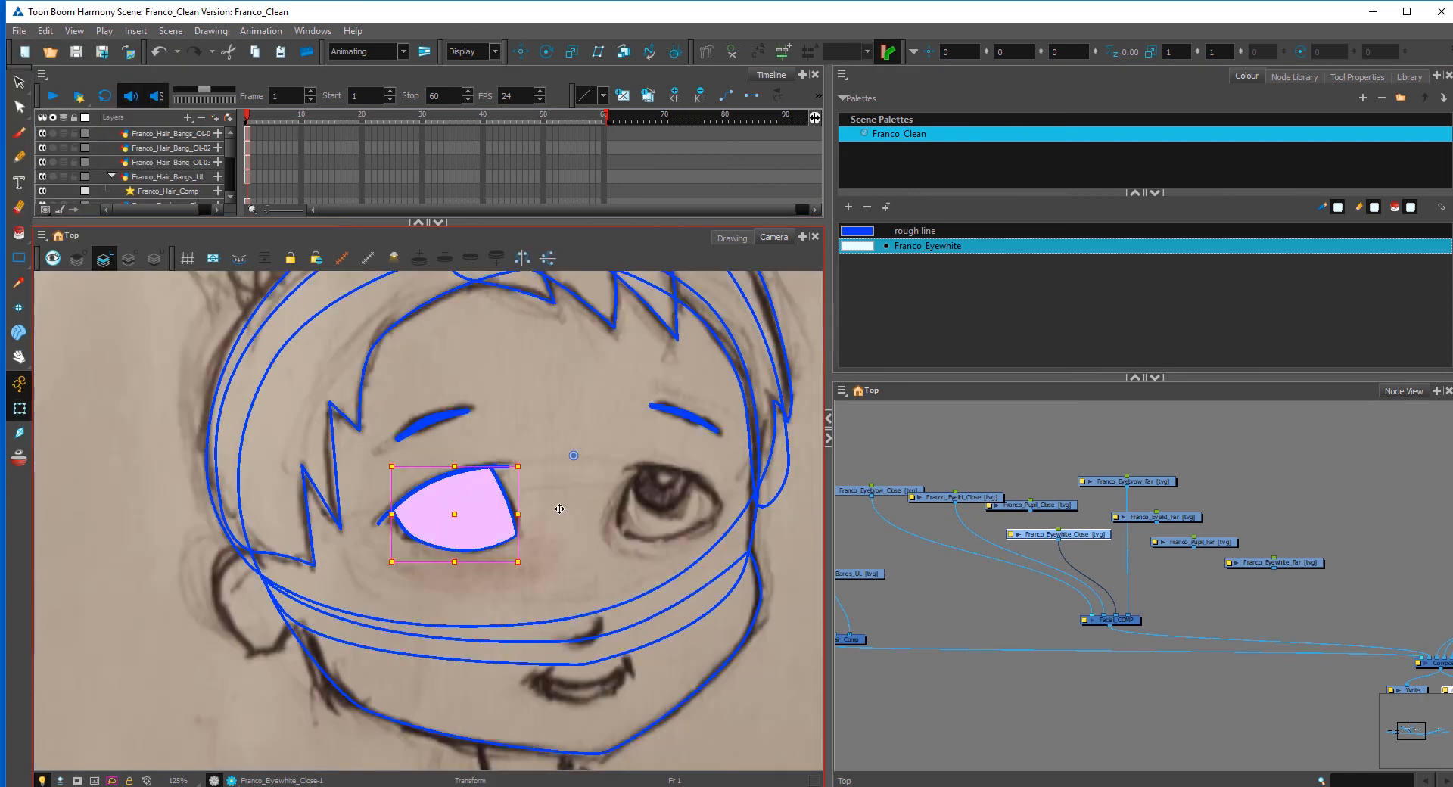
Step: Connect the Franco_Pupil_Close node to Facial_COMP and disable the Franco_Eyewhite_Close node
{"action": "left_click", "coordinate": [1041, 461]}
{"action": "left_click_drag", "start_coordinate": [1081, 536], "coordinate": [1110, 610]}
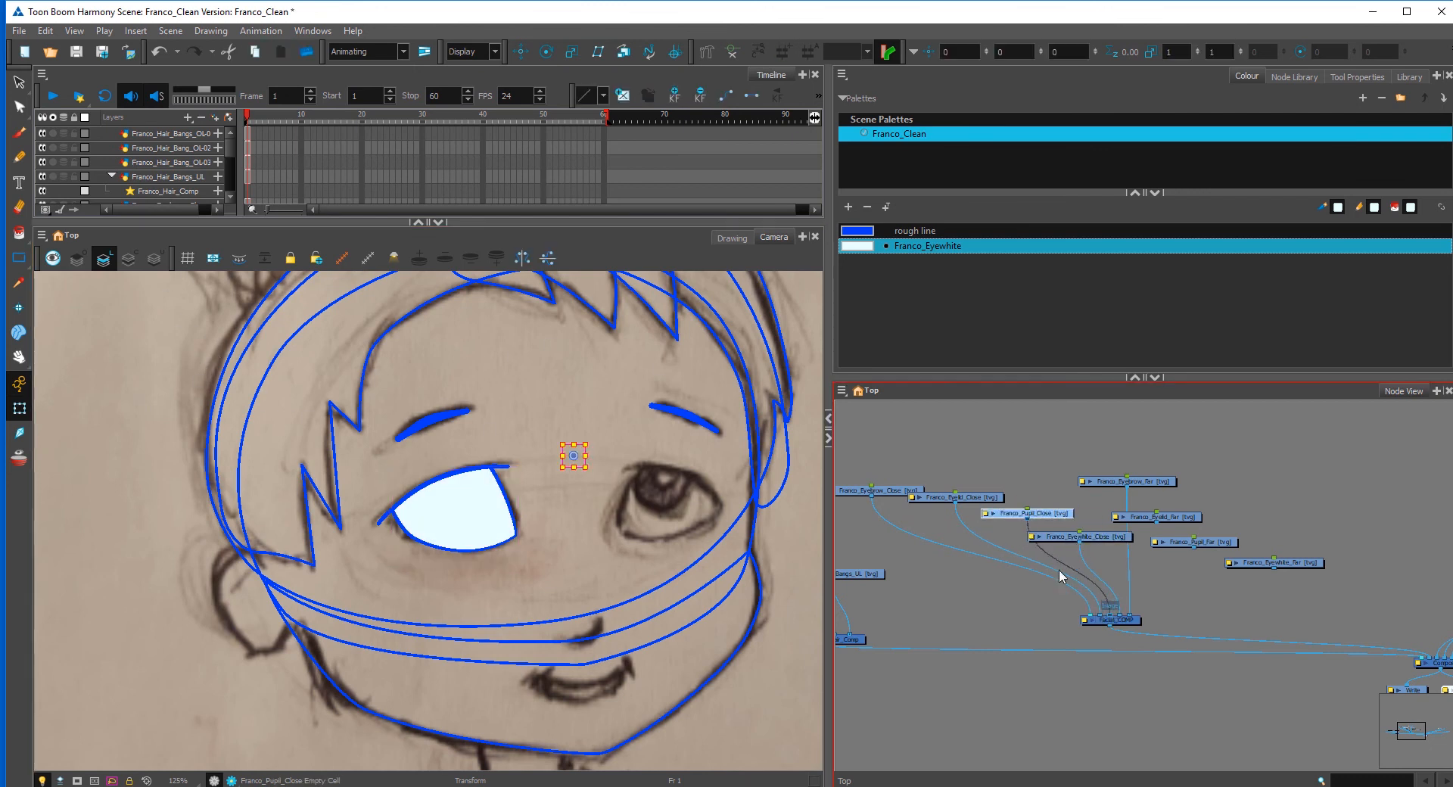
{"action": "left_click", "coordinate": [1099, 539]}
{"action": "key", "text": "d"}
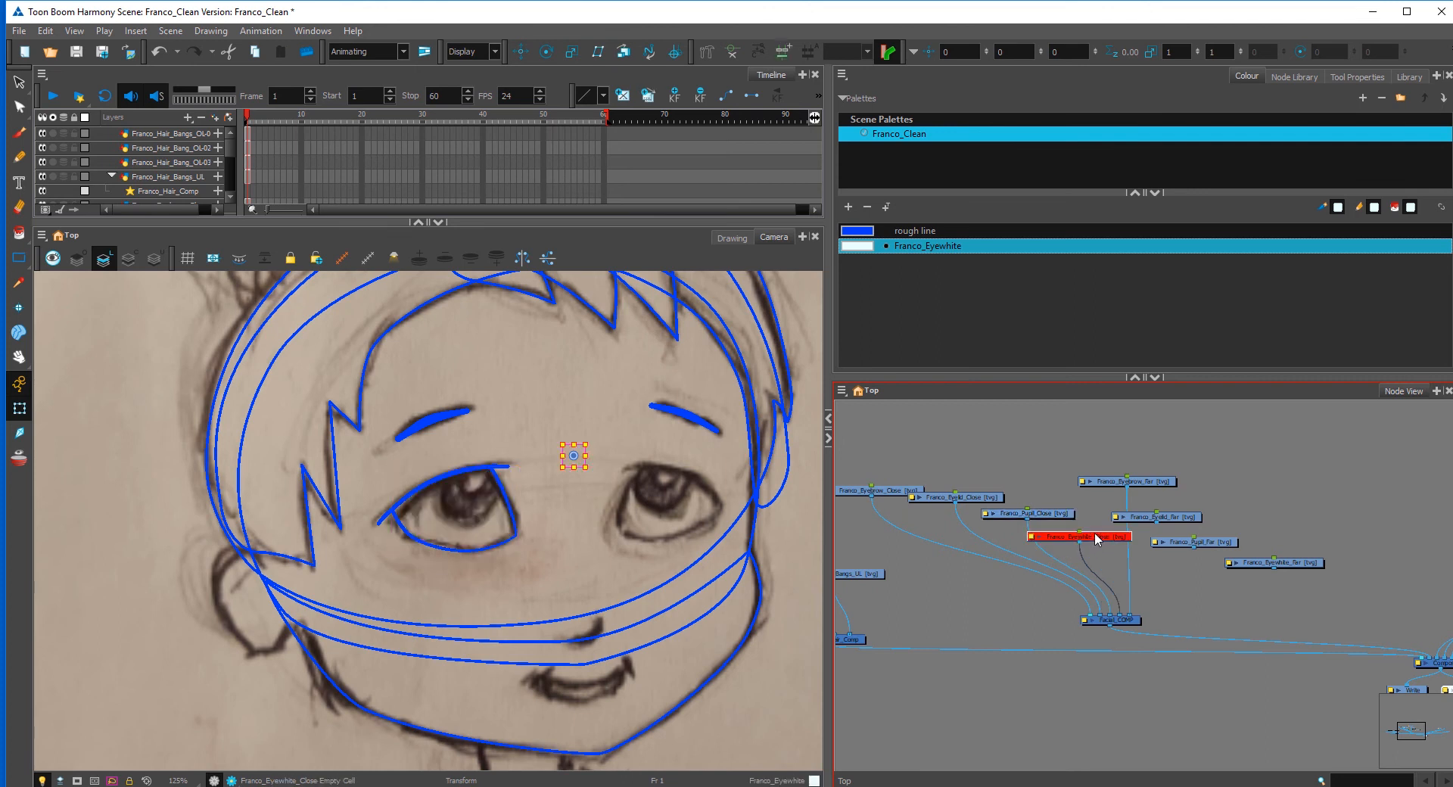
{"action": "key", "text": "d"}
{"action": "key", "text": "d"}
Step: Draw a rectangle in the rough line colour over the close eye's pupil in the Franco_Pupil_Close drawing
{"action": "left_click", "coordinate": [1051, 513]}
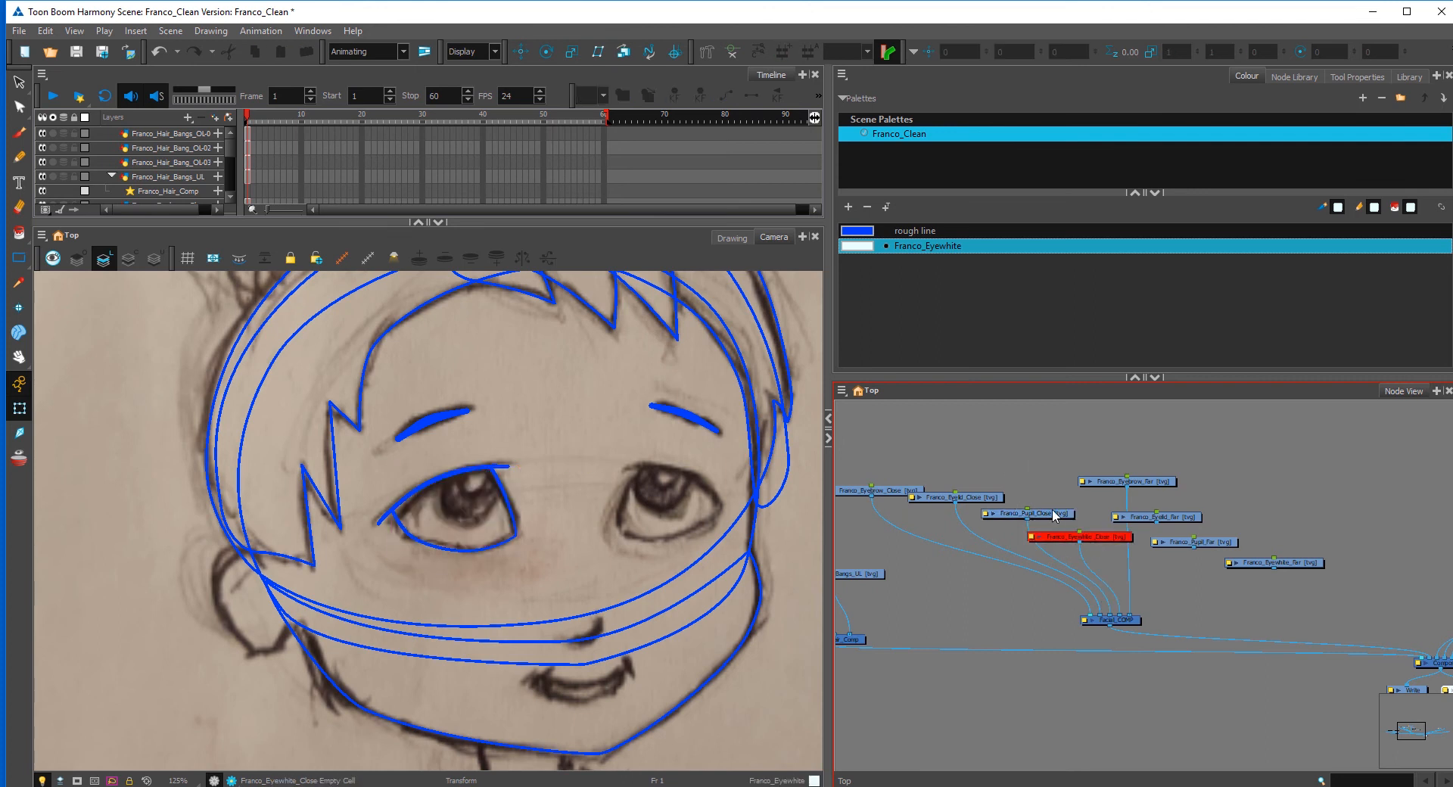
{"action": "left_click", "coordinate": [21, 261]}
{"action": "left_click", "coordinate": [40, 274]}
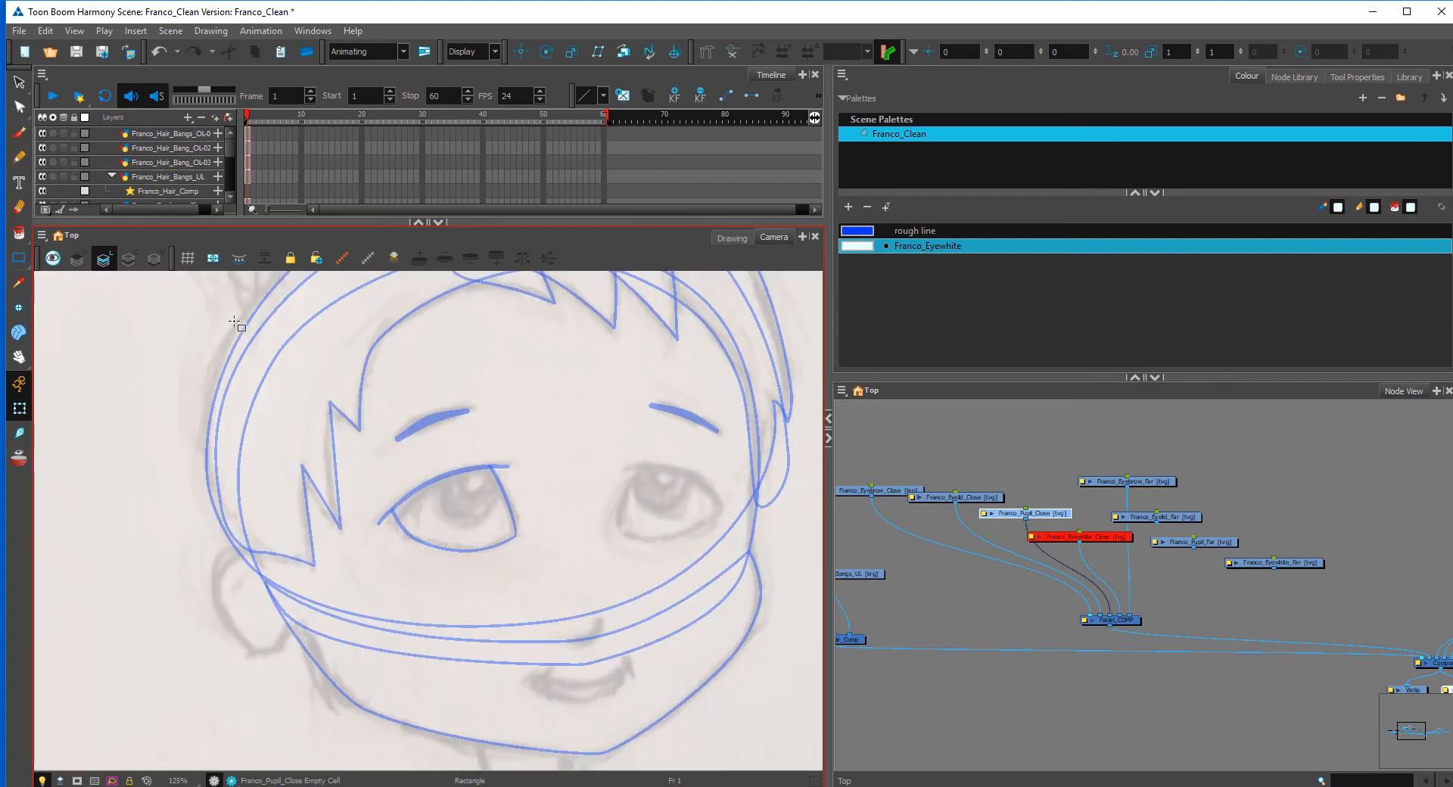
{"action": "left_click_drag", "start_coordinate": [441, 486], "coordinate": [504, 529]}
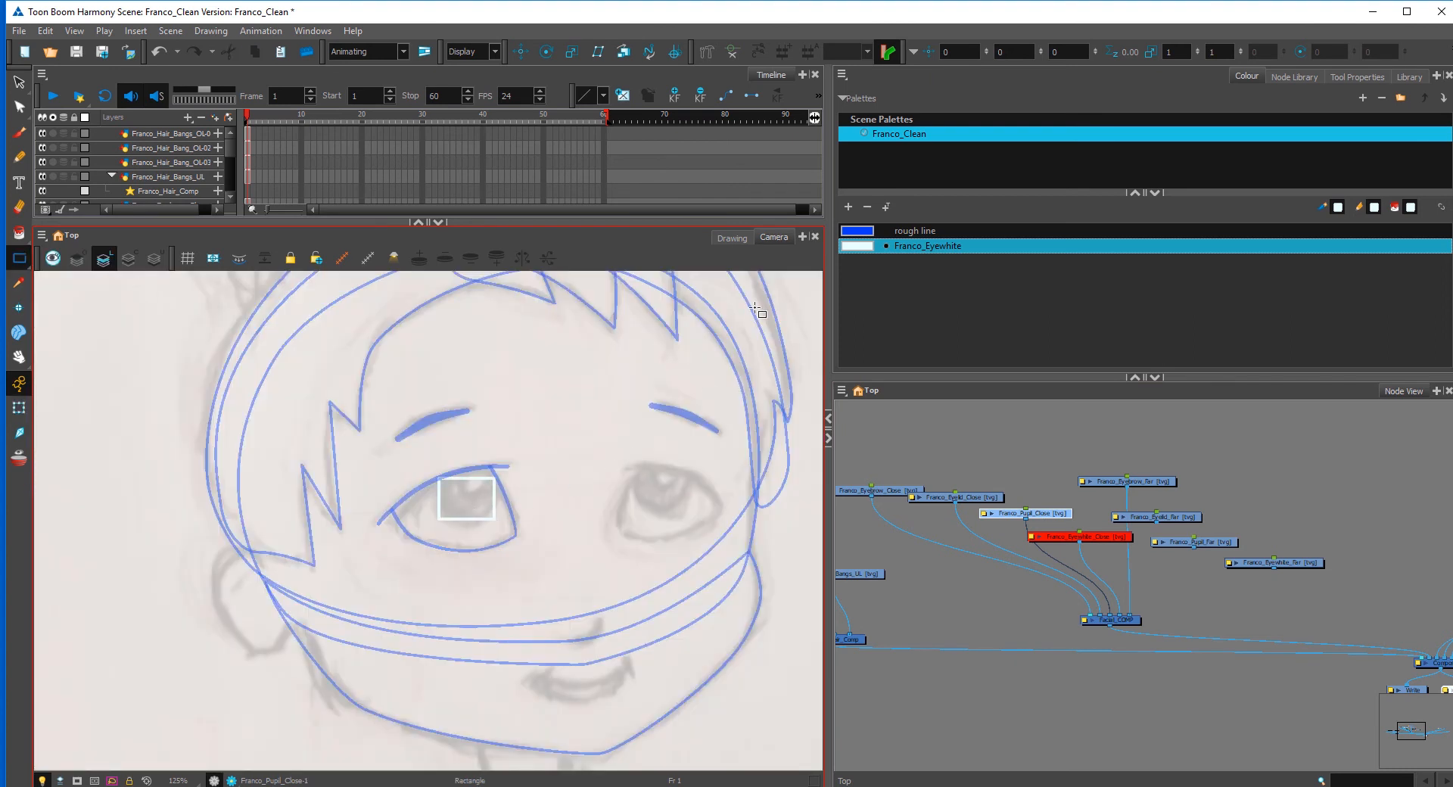
{"action": "left_click", "coordinate": [893, 232]}
{"action": "mouse_move", "coordinate": [436, 472]}
{"action": "left_mouse_down"}
{"action": "mouse_move", "coordinate": [529, 539]}
{"action": "mouse_move", "coordinate": [516, 551]}
{"action": "mouse_move", "coordinate": [553, 509]}
{"action": "left_mouse_up"}
{"action": "key", "text": "2"}
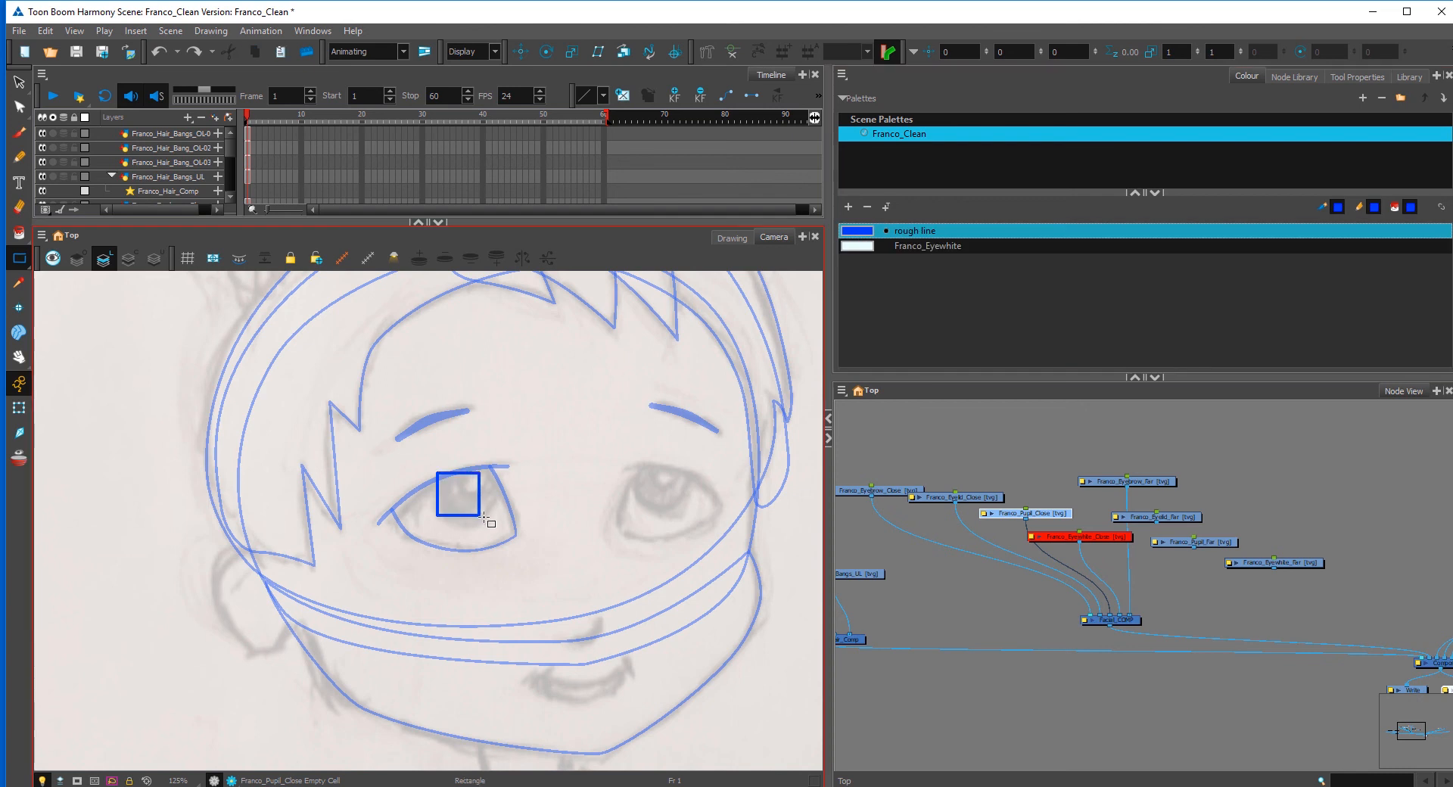
{"action": "key", "text": "2"}
{"action": "key", "text": "2"}
Step: Reshape the close pupil's rectangle into a round outline matching the sketched pupil with the Contour Editor
{"action": "key", "text": "alt+q"}
{"action": "left_click", "coordinate": [550, 524]}
{"action": "mouse_move", "coordinate": [447, 521]}
{"action": "left_mouse_down"}
{"action": "mouse_move", "coordinate": [427, 500]}
{"action": "mouse_move", "coordinate": [449, 514]}
{"action": "left_mouse_up"}
{"action": "mouse_move", "coordinate": [447, 425]}
{"action": "left_mouse_down"}
{"action": "mouse_move", "coordinate": [467, 402]}
{"action": "mouse_move", "coordinate": [455, 434]}
{"action": "left_mouse_up"}
{"action": "left_click_drag", "start_coordinate": [549, 425], "coordinate": [569, 439]}
{"action": "left_click_drag", "start_coordinate": [586, 479], "coordinate": [543, 519]}
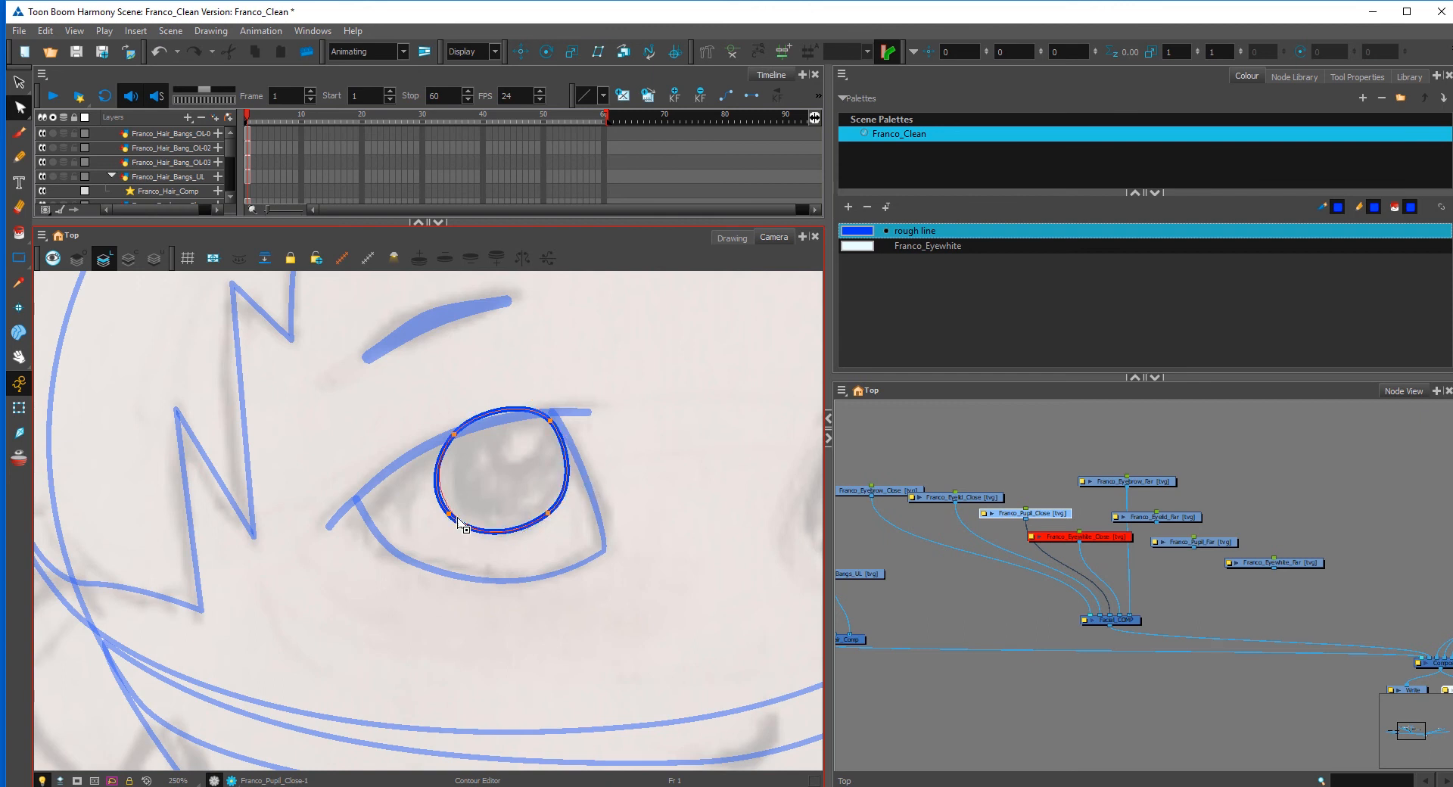
{"action": "key", "text": "ctrl+z"}
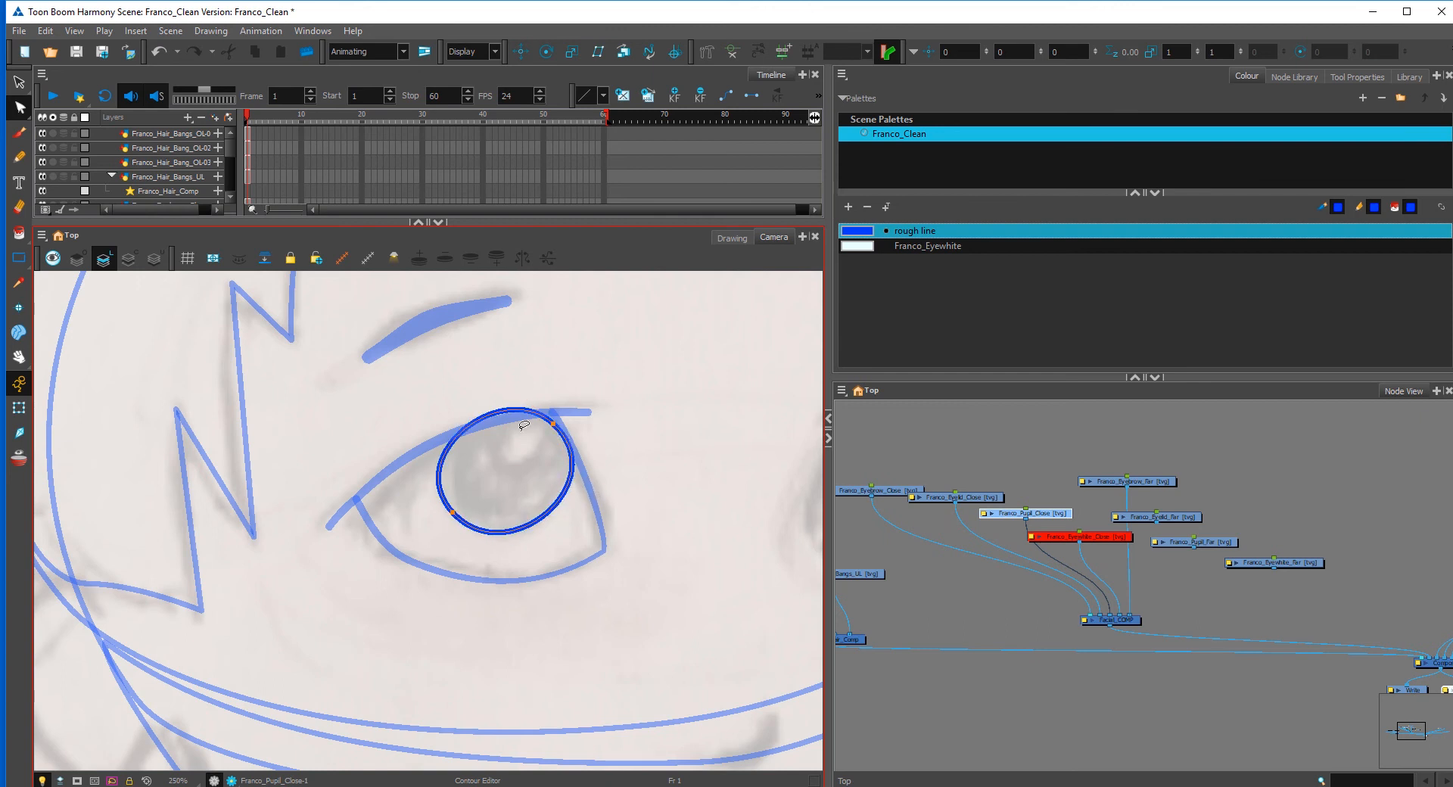
{"action": "key", "text": "ctrl+z"}
{"action": "left_click_drag", "start_coordinate": [572, 452], "coordinate": [576, 467]}
{"action": "key", "text": "1"}
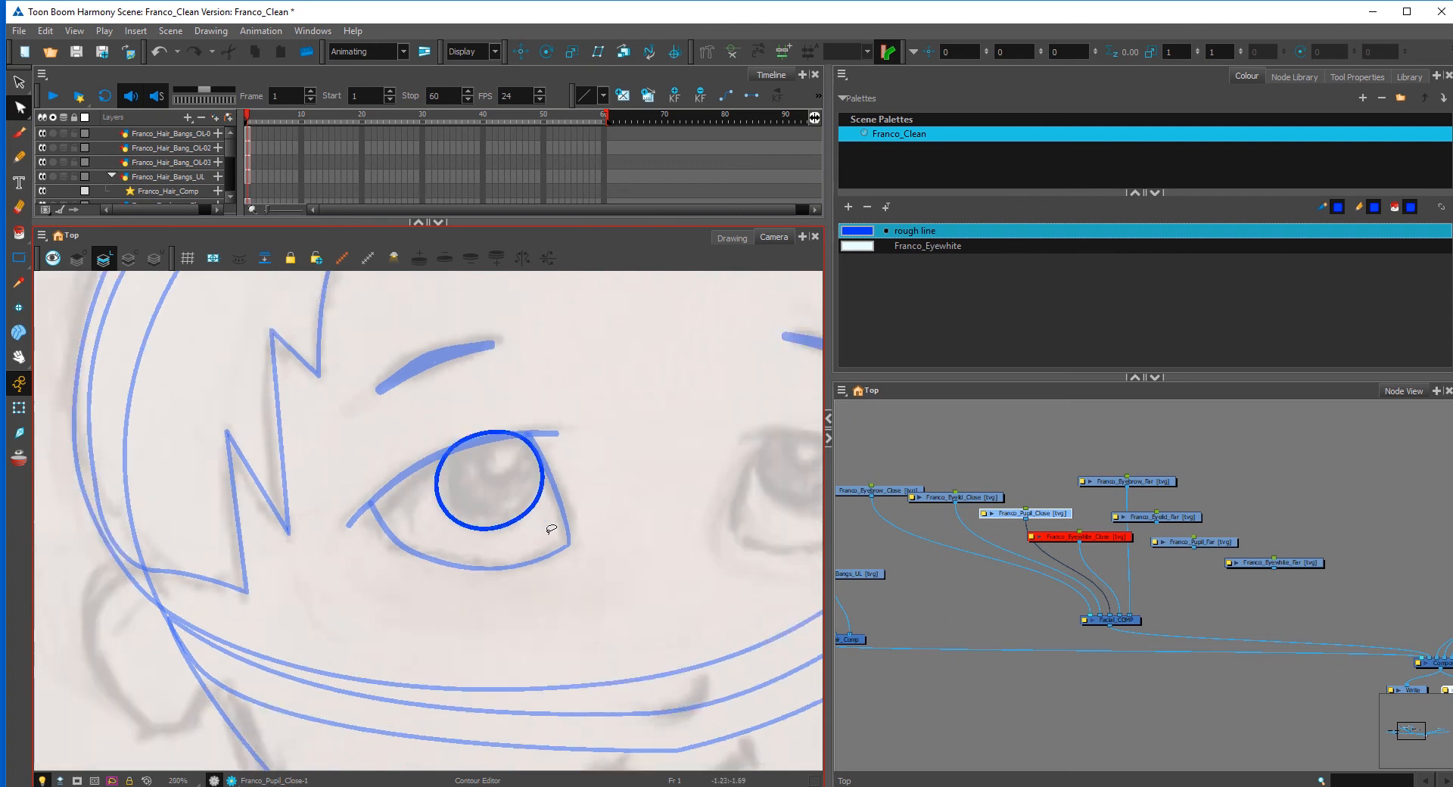
{"action": "key", "text": "1"}
{"action": "key", "text": "1"}
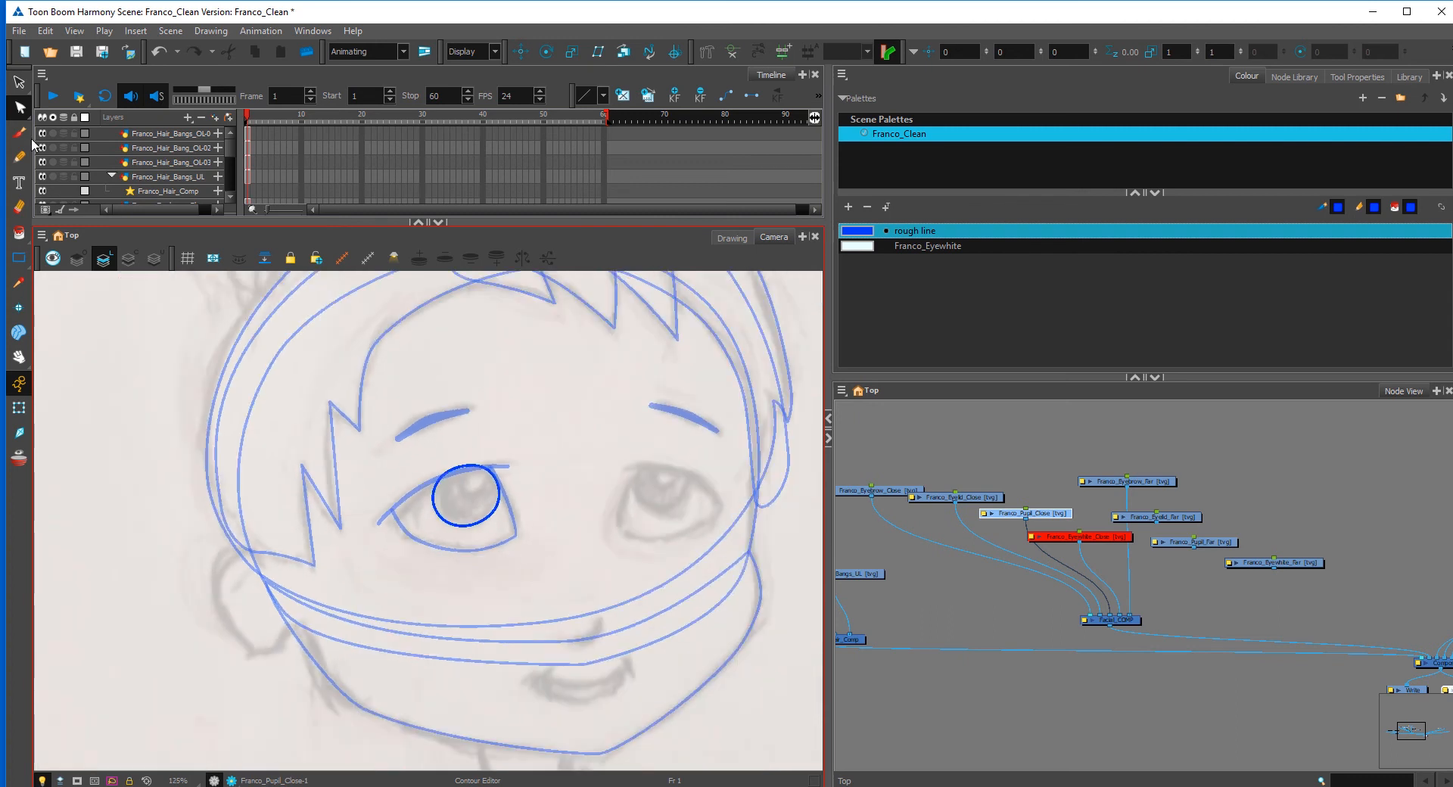
Step: Copy the close pupil's circle, connect Franco_Pupil_Far to Facial_COMP, and paste the circle into the Franco_Pupil_Far drawing
{"action": "left_click", "coordinate": [20, 82]}
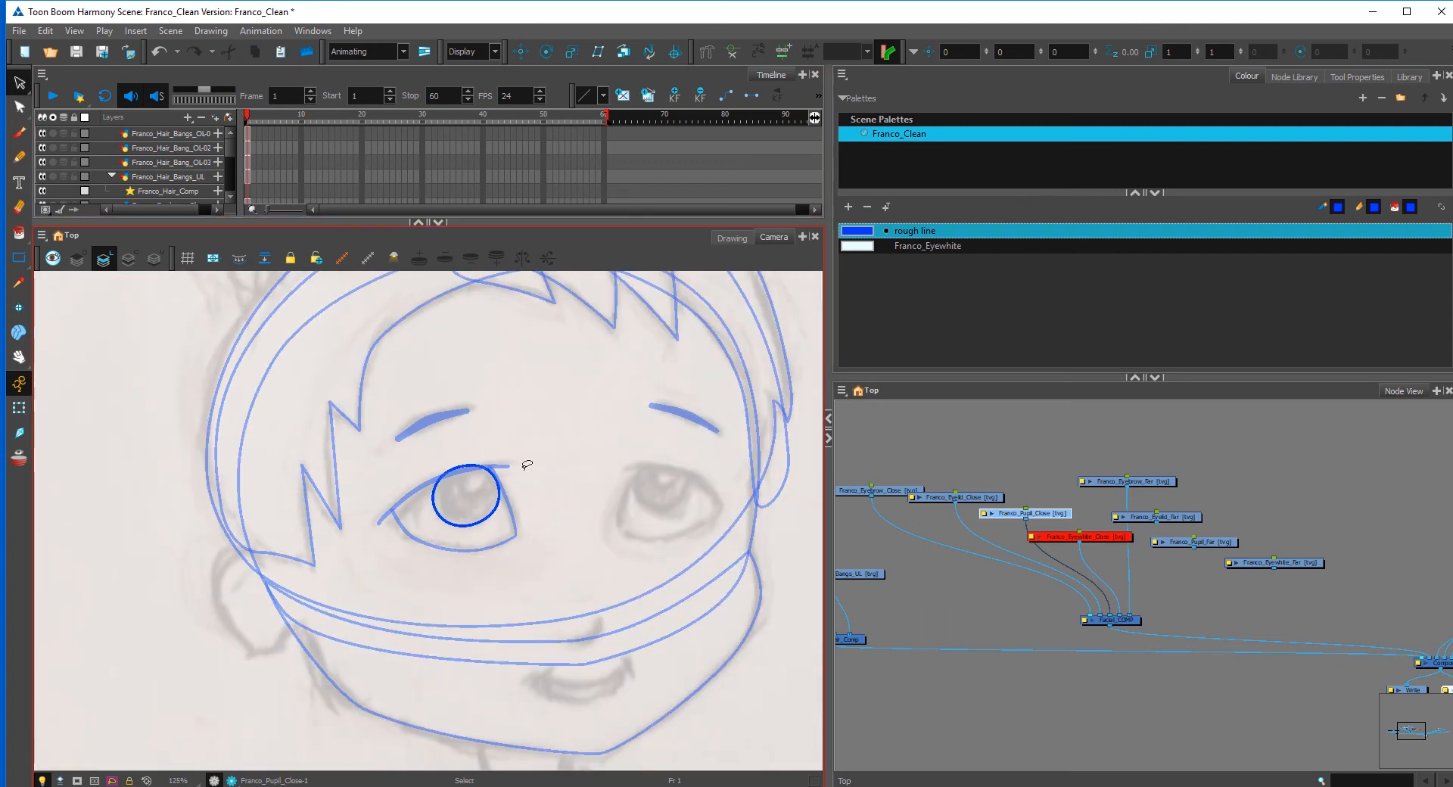
{"action": "left_click", "coordinate": [485, 521]}
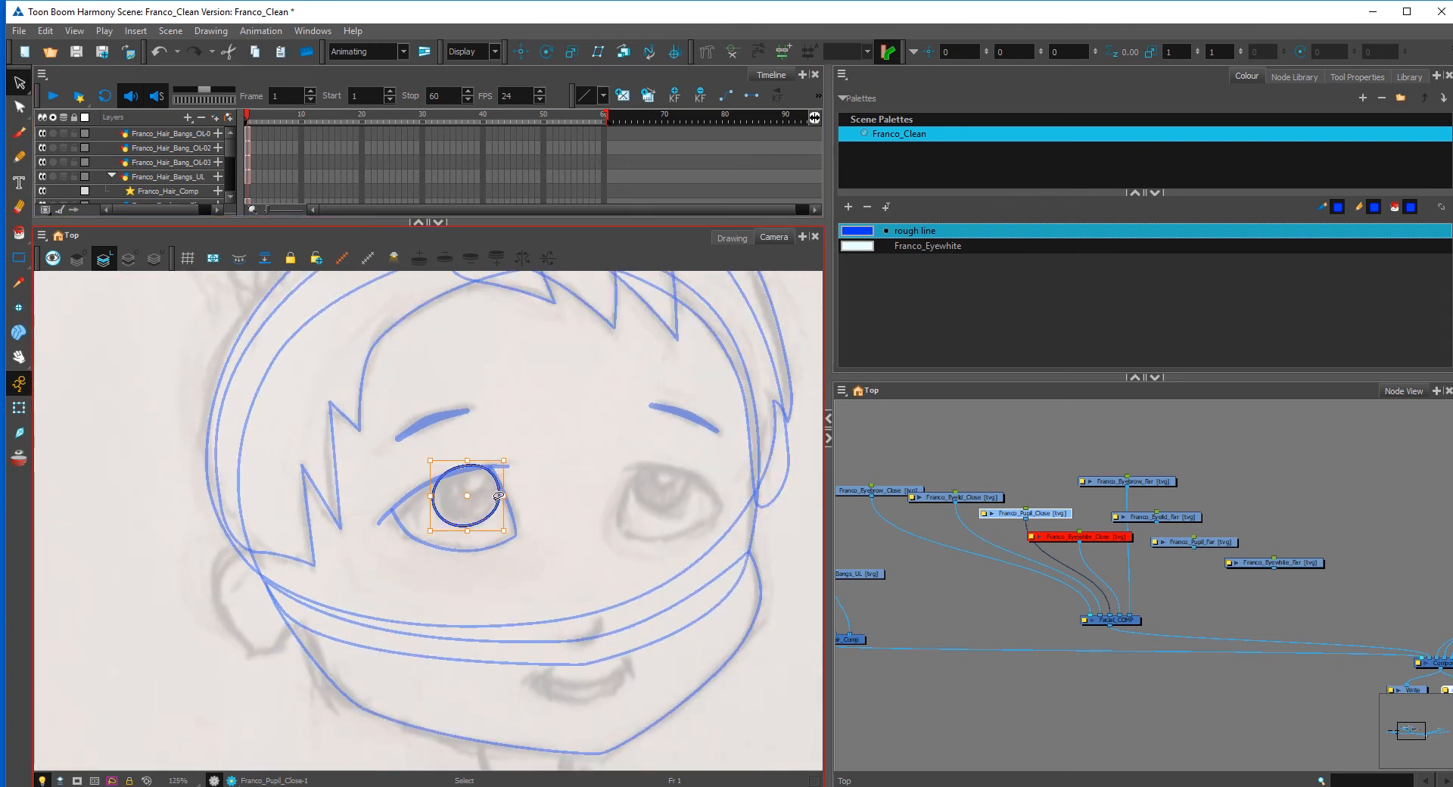
{"action": "left_click", "coordinate": [19, 408]}
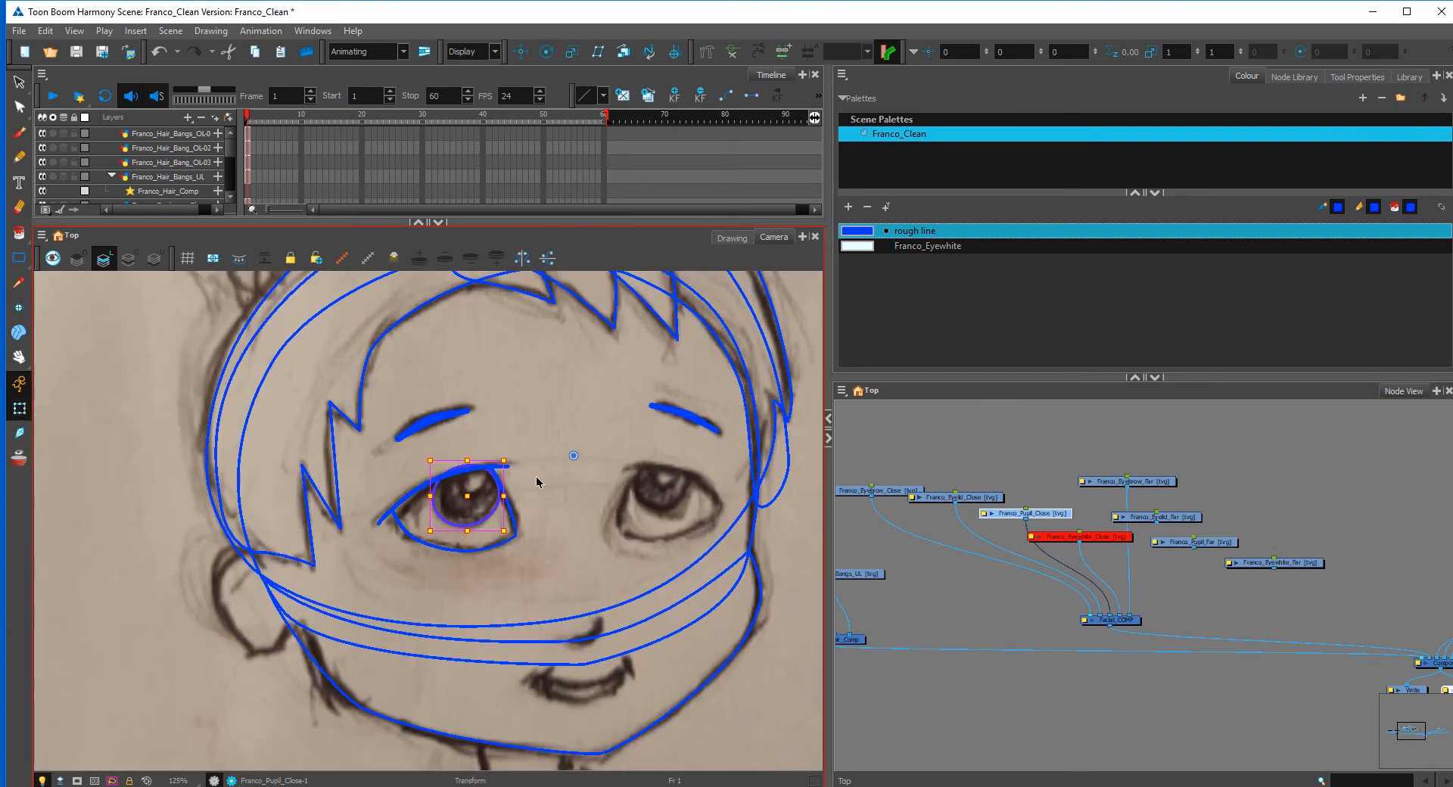
{"action": "left_click_drag", "start_coordinate": [1192, 548], "coordinate": [1135, 615]}
{"action": "left_click", "coordinate": [1211, 542]}
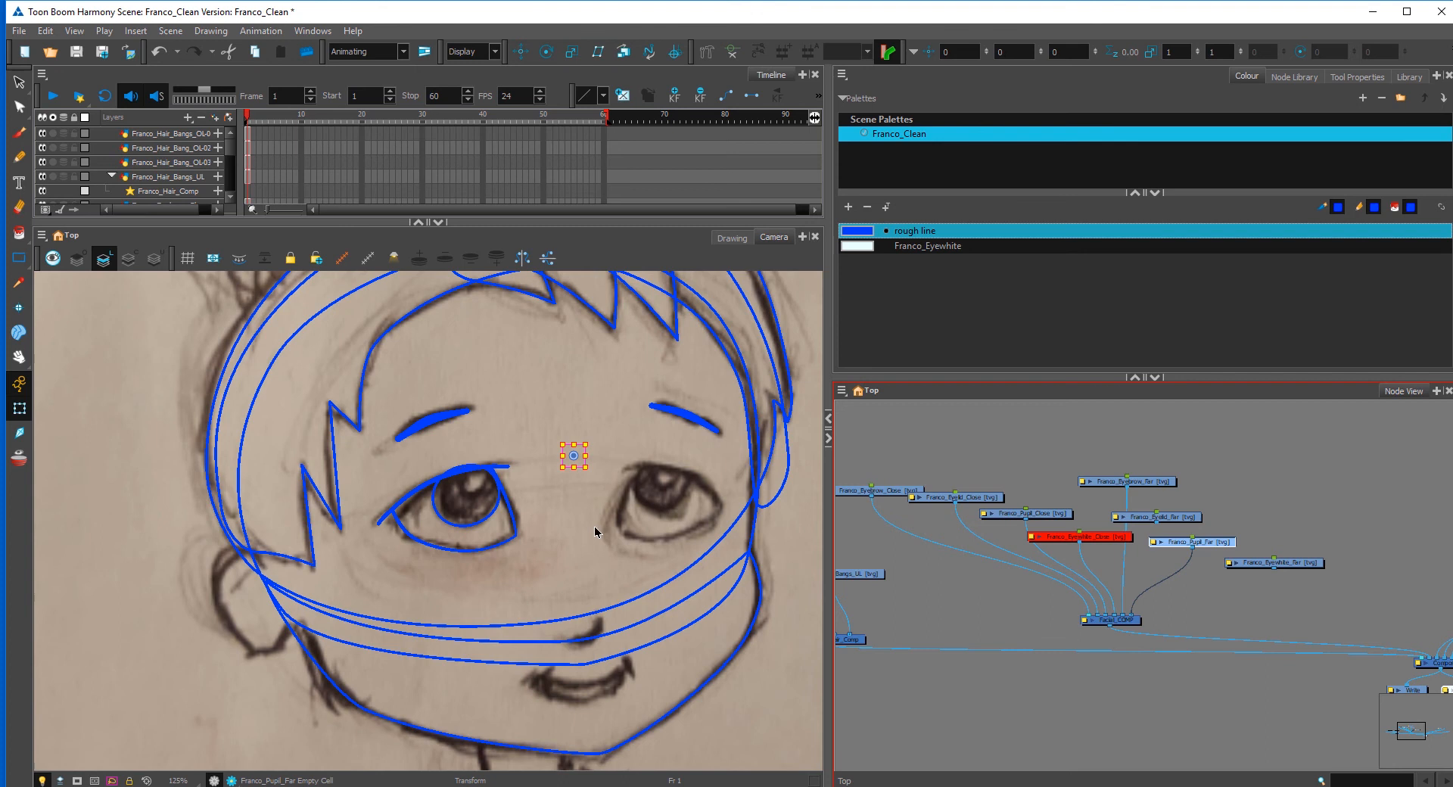
{"action": "left_click", "coordinate": [20, 81]}
{"action": "key", "text": "ctrl+v"}
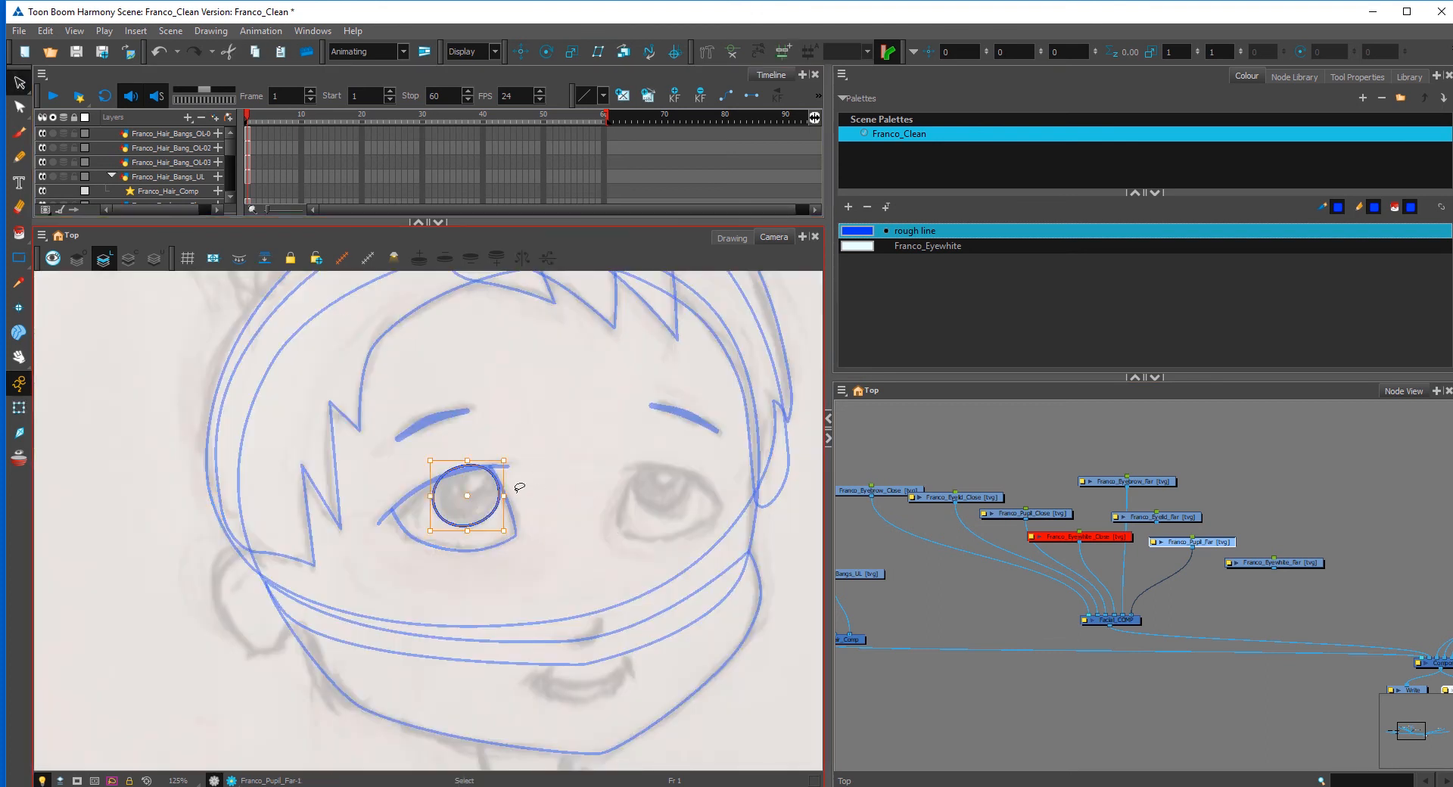
Step: Move the pasted pupil circle onto the far eye and scale it down slightly to fit the sketch
{"action": "left_click_drag", "start_coordinate": [478, 493], "coordinate": [698, 449]}
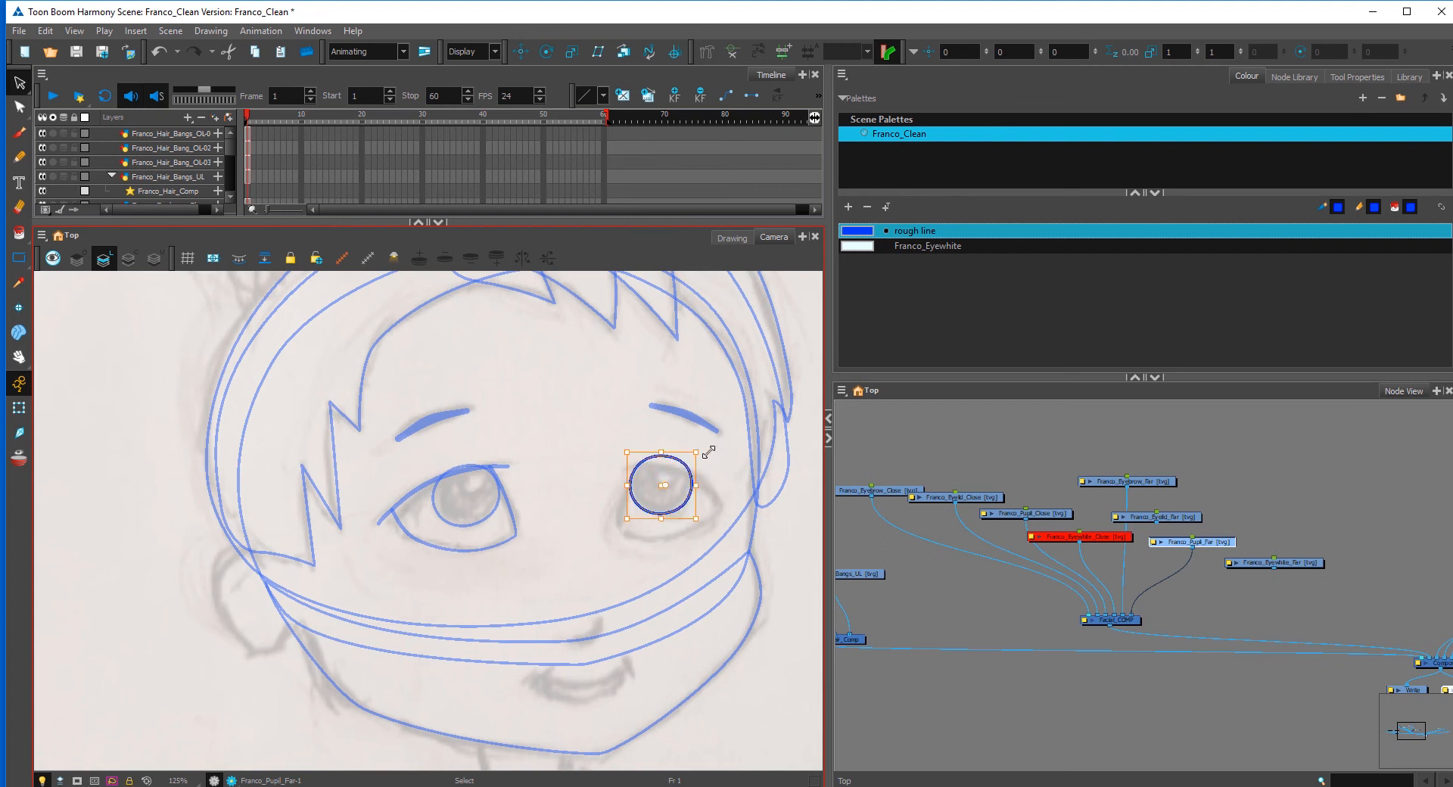
{"action": "left_click", "coordinate": [720, 467]}
{"action": "left_click", "coordinate": [687, 502]}
{"action": "left_click_drag", "start_coordinate": [666, 490], "coordinate": [698, 508]}
Step: Connect Franco_Eyelid_Far to Facial_COMP and draw a rough line rectangle over the far eye in its drawing
{"action": "left_click", "coordinate": [1159, 528]}
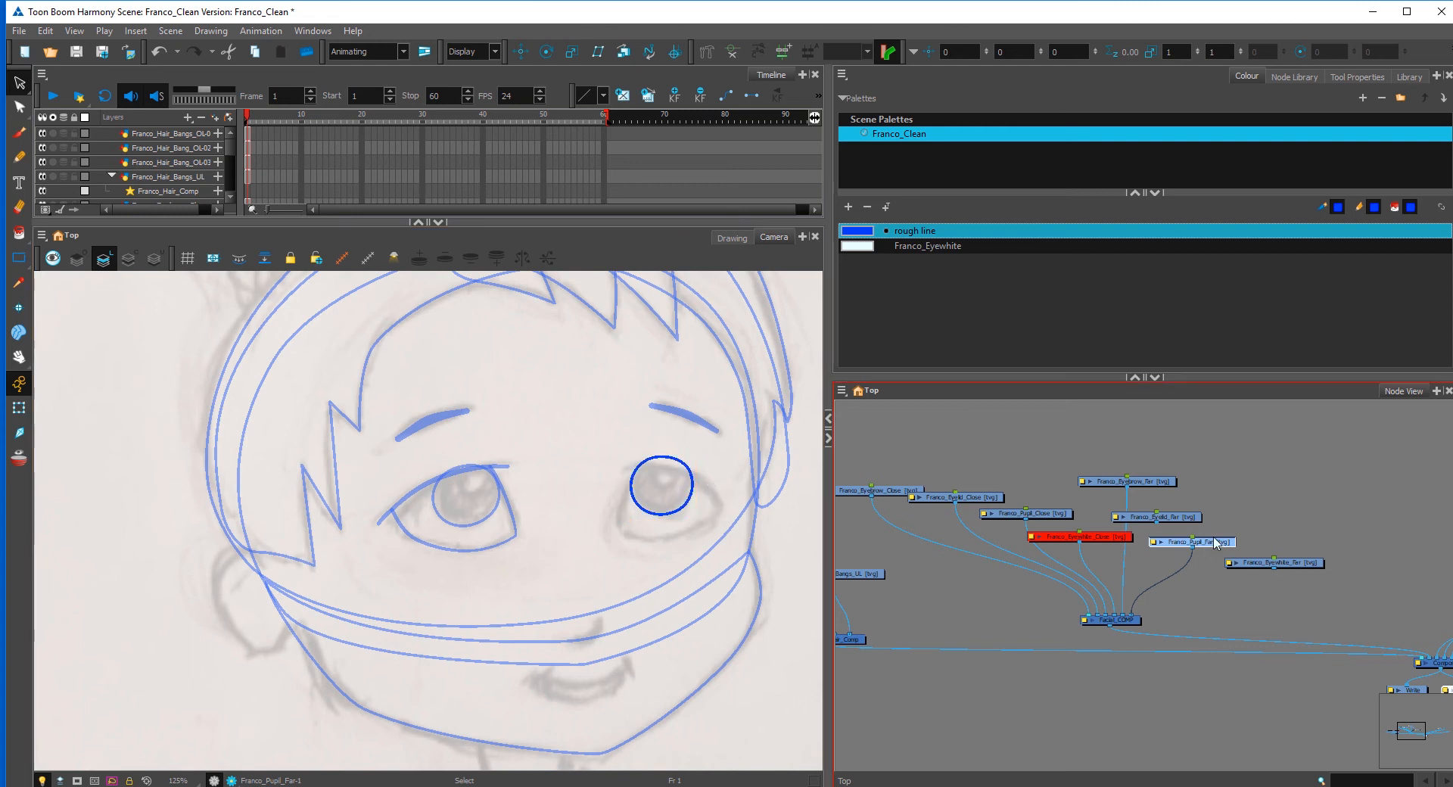
{"action": "left_click_drag", "start_coordinate": [1127, 612], "coordinate": [1125, 613]}
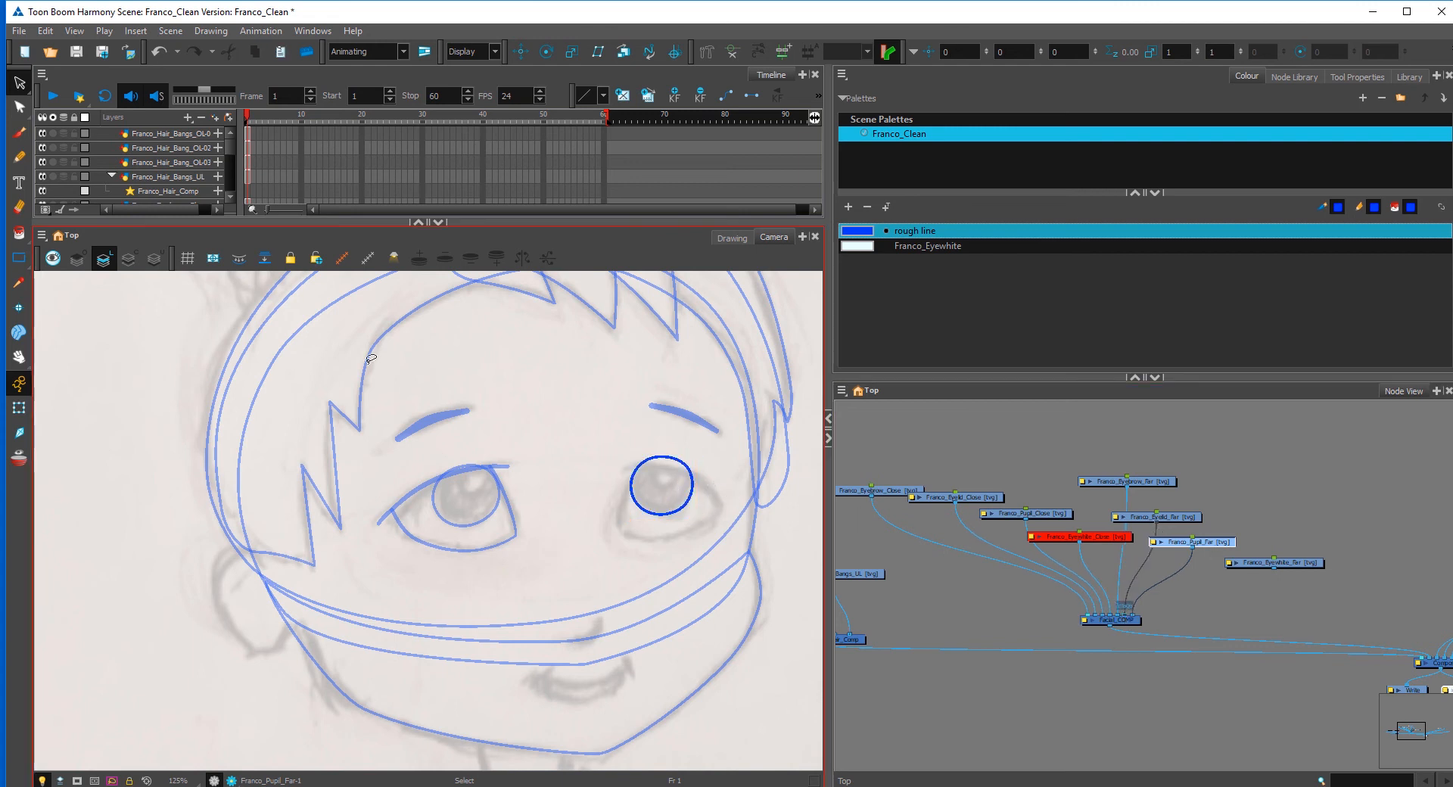
{"action": "left_click", "coordinate": [18, 257]}
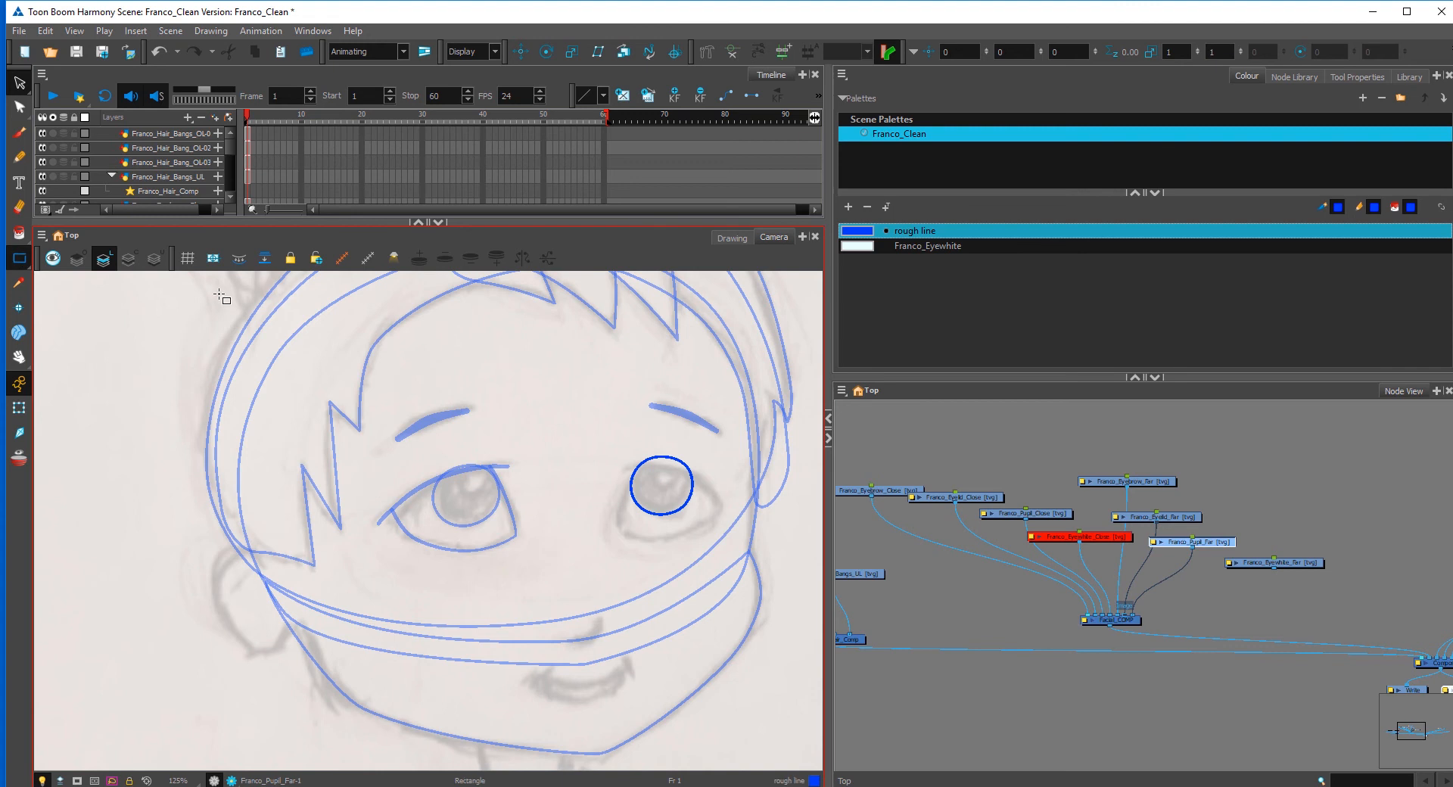
{"action": "left_click", "coordinate": [1187, 520]}
{"action": "left_click_drag", "start_coordinate": [628, 469], "coordinate": [474, 581]}
{"action": "key", "text": "2"}
{"action": "key", "text": "2"}
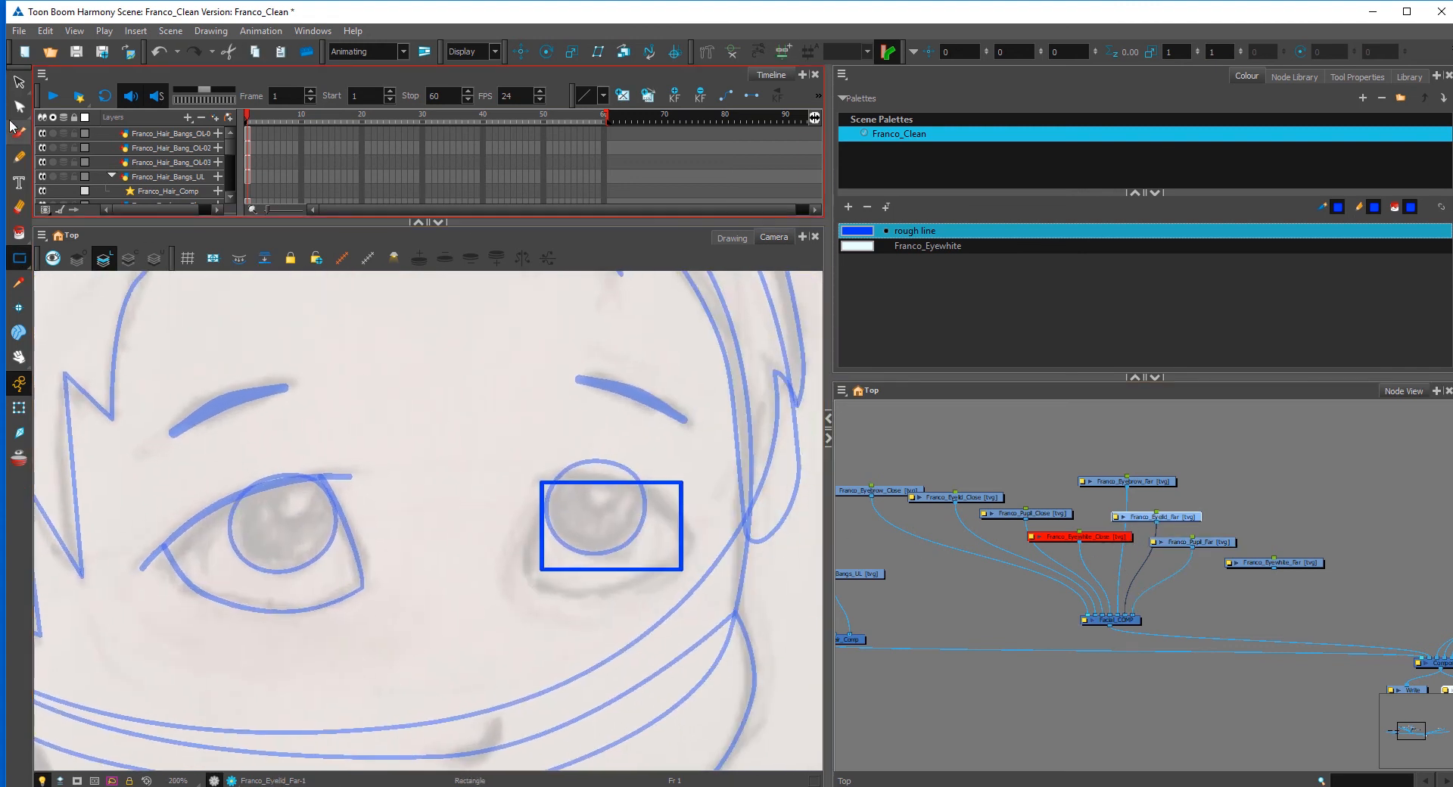
Step: Reshape the far eye's rectangle into the sketched eyelid outline, moving its corners and curving its sides with the Contour Editor
{"action": "key", "text": "alt+q"}
{"action": "left_click", "coordinate": [543, 483]}
{"action": "mouse_move", "coordinate": [542, 483]}
{"action": "left_mouse_down"}
{"action": "mouse_move", "coordinate": [561, 465]}
{"action": "mouse_move", "coordinate": [561, 482]}
{"action": "left_mouse_up"}
{"action": "left_click_drag", "start_coordinate": [682, 483], "coordinate": [641, 577]}
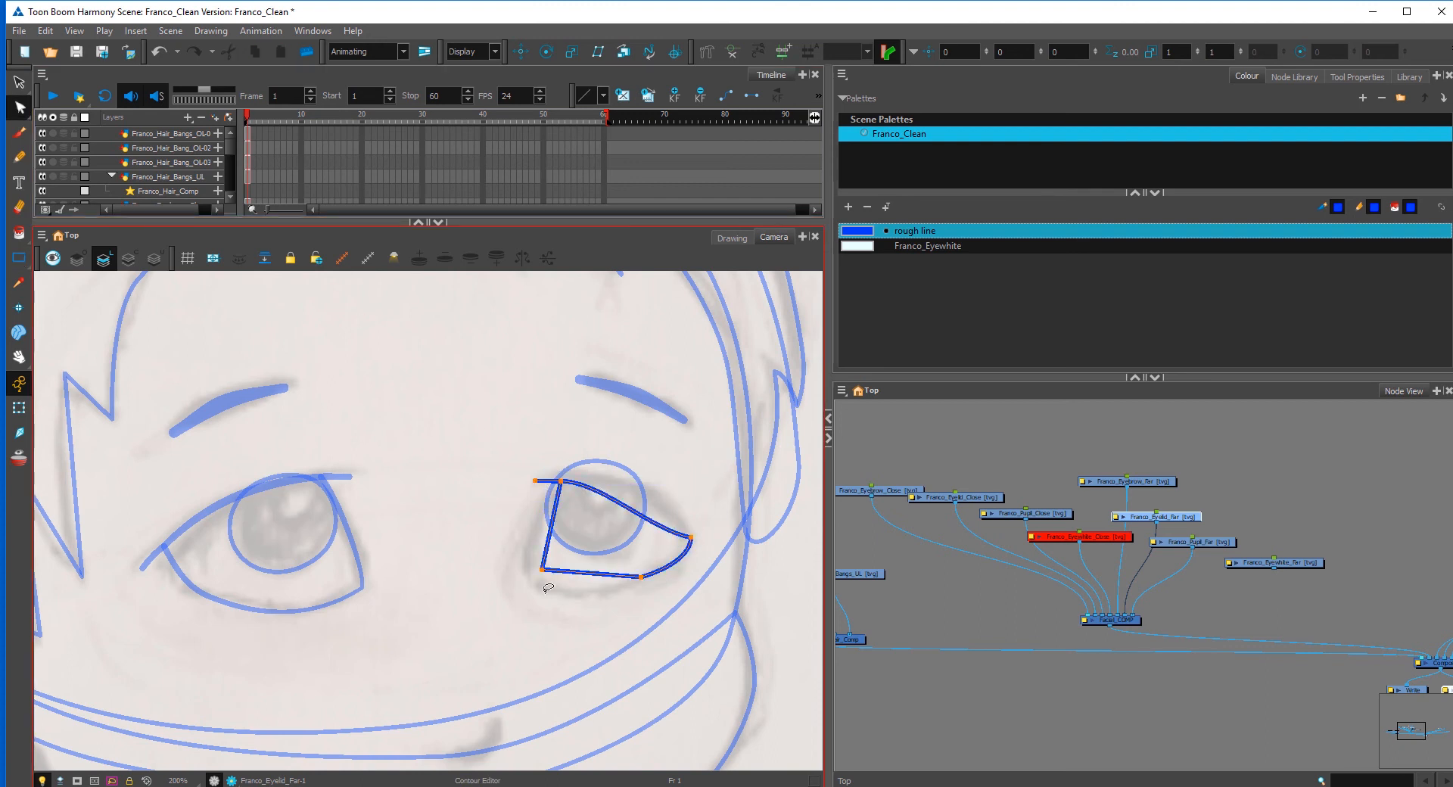
{"action": "left_click_drag", "start_coordinate": [542, 570], "coordinate": [516, 536]}
{"action": "left_click_drag", "start_coordinate": [560, 481], "coordinate": [564, 475]}
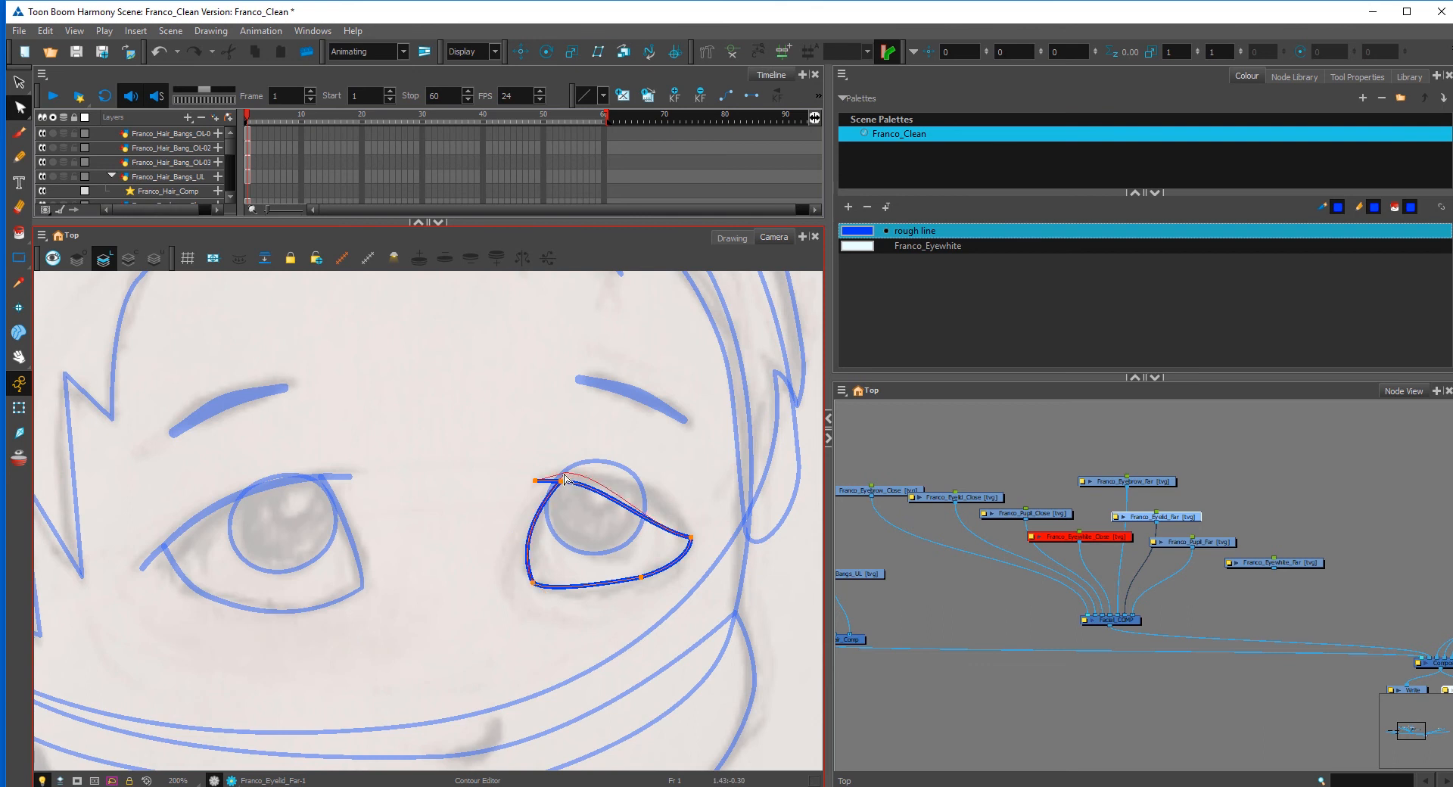
{"action": "left_click_drag", "start_coordinate": [691, 537], "coordinate": [667, 491]}
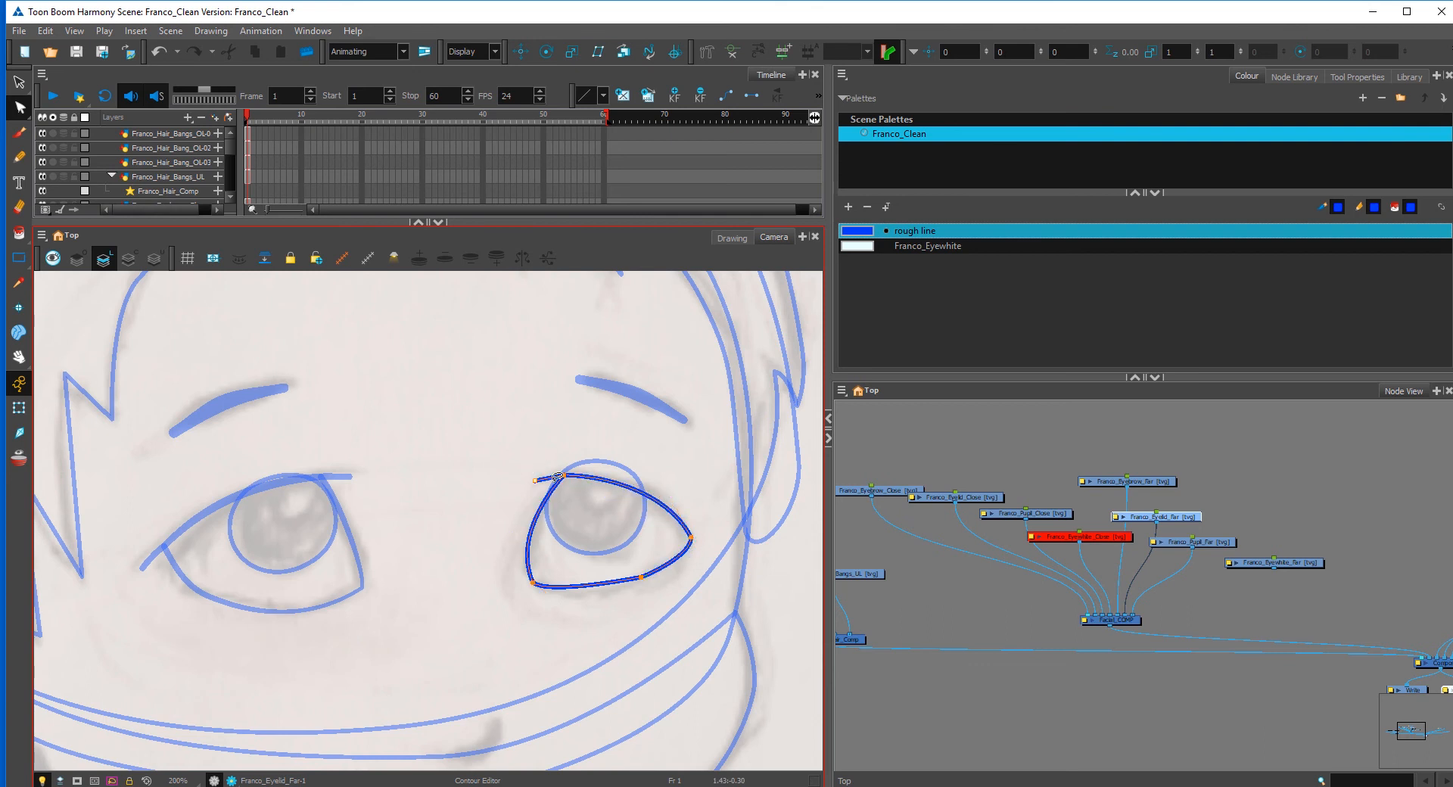
{"action": "left_click_drag", "start_coordinate": [536, 481], "coordinate": [543, 476]}
{"action": "left_click_drag", "start_coordinate": [642, 579], "coordinate": [626, 588]}
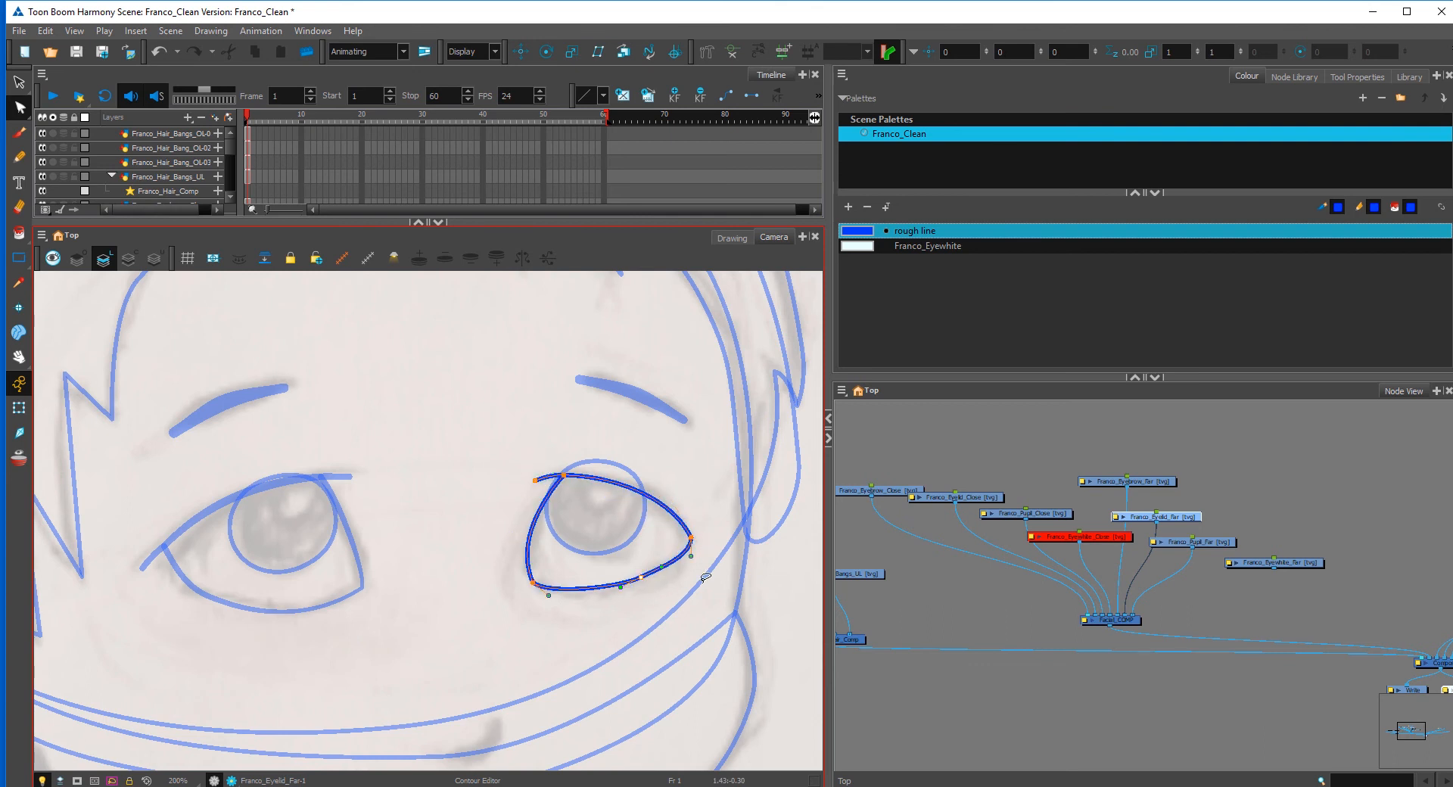
{"action": "left_click", "coordinate": [705, 578]}
Step: Sharpen the far eyelid's outer corner and arch the upper lid line down to meet it
{"action": "key", "text": "2"}
{"action": "key", "text": "2"}
{"action": "key", "text": "1"}
{"action": "mouse_move", "coordinate": [598, 464]}
{"action": "left_mouse_down"}
{"action": "mouse_move", "coordinate": [562, 467]}
{"action": "mouse_move", "coordinate": [594, 461]}
{"action": "left_mouse_up"}
{"action": "left_click", "coordinate": [597, 437]}
{"action": "left_click", "coordinate": [757, 542], "text": "alt"}
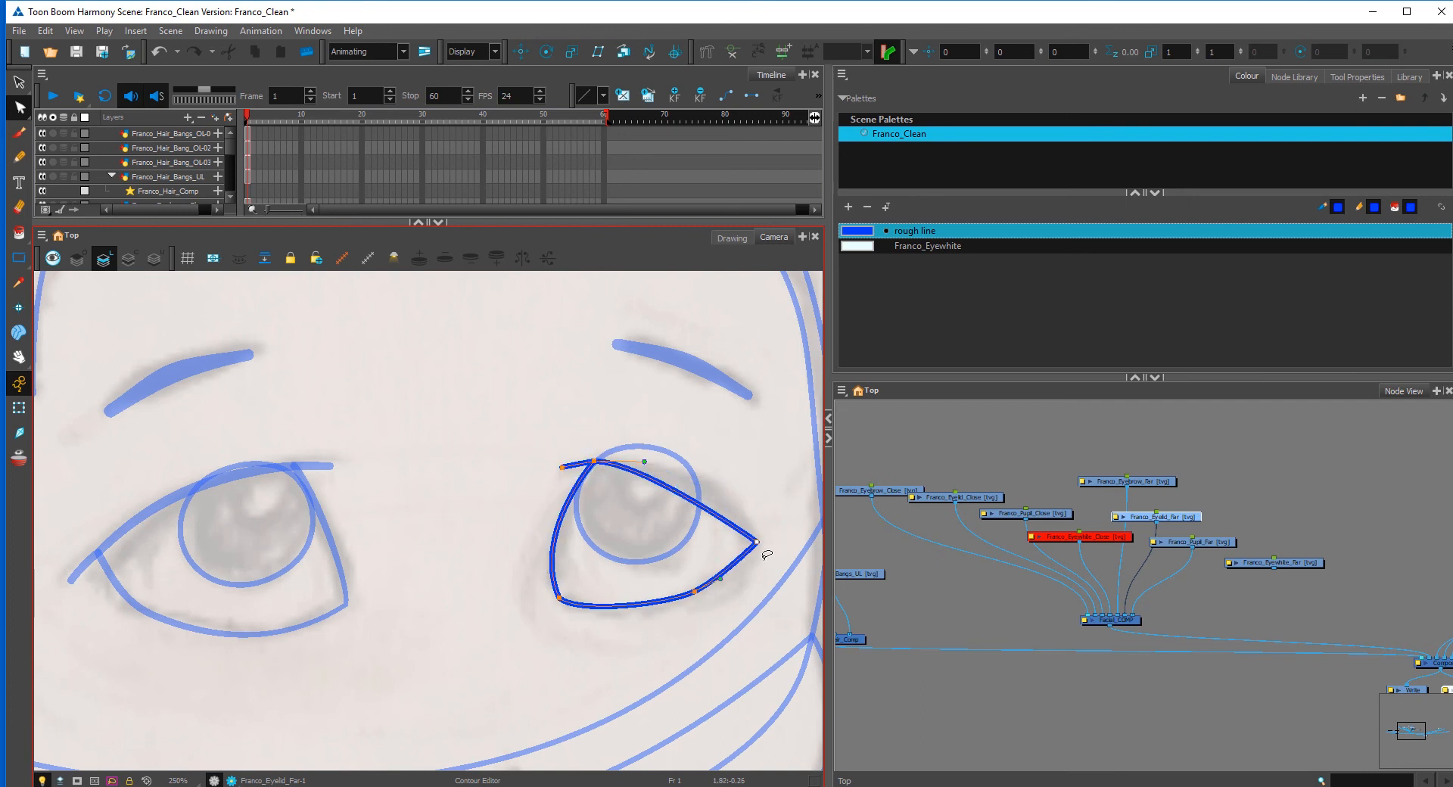
{"action": "mouse_move", "coordinate": [744, 558]}
{"action": "left_mouse_down"}
{"action": "mouse_move", "coordinate": [756, 524]}
{"action": "mouse_move", "coordinate": [763, 553]}
{"action": "mouse_move", "coordinate": [754, 544]}
{"action": "left_mouse_up"}
{"action": "left_click_drag", "start_coordinate": [635, 462], "coordinate": [717, 474]}
{"action": "left_click_drag", "start_coordinate": [723, 523], "coordinate": [755, 542]}
{"action": "left_click", "coordinate": [754, 542]}
Step: Refine the far upper lid's arch and shorten the line's overhang at the inner corner
{"action": "left_click_drag", "start_coordinate": [594, 462], "coordinate": [594, 469]}
{"action": "left_click_drag", "start_coordinate": [716, 480], "coordinate": [704, 468]}
{"action": "left_click_drag", "start_coordinate": [594, 468], "coordinate": [583, 463]}
{"action": "left_click", "coordinate": [576, 469]}
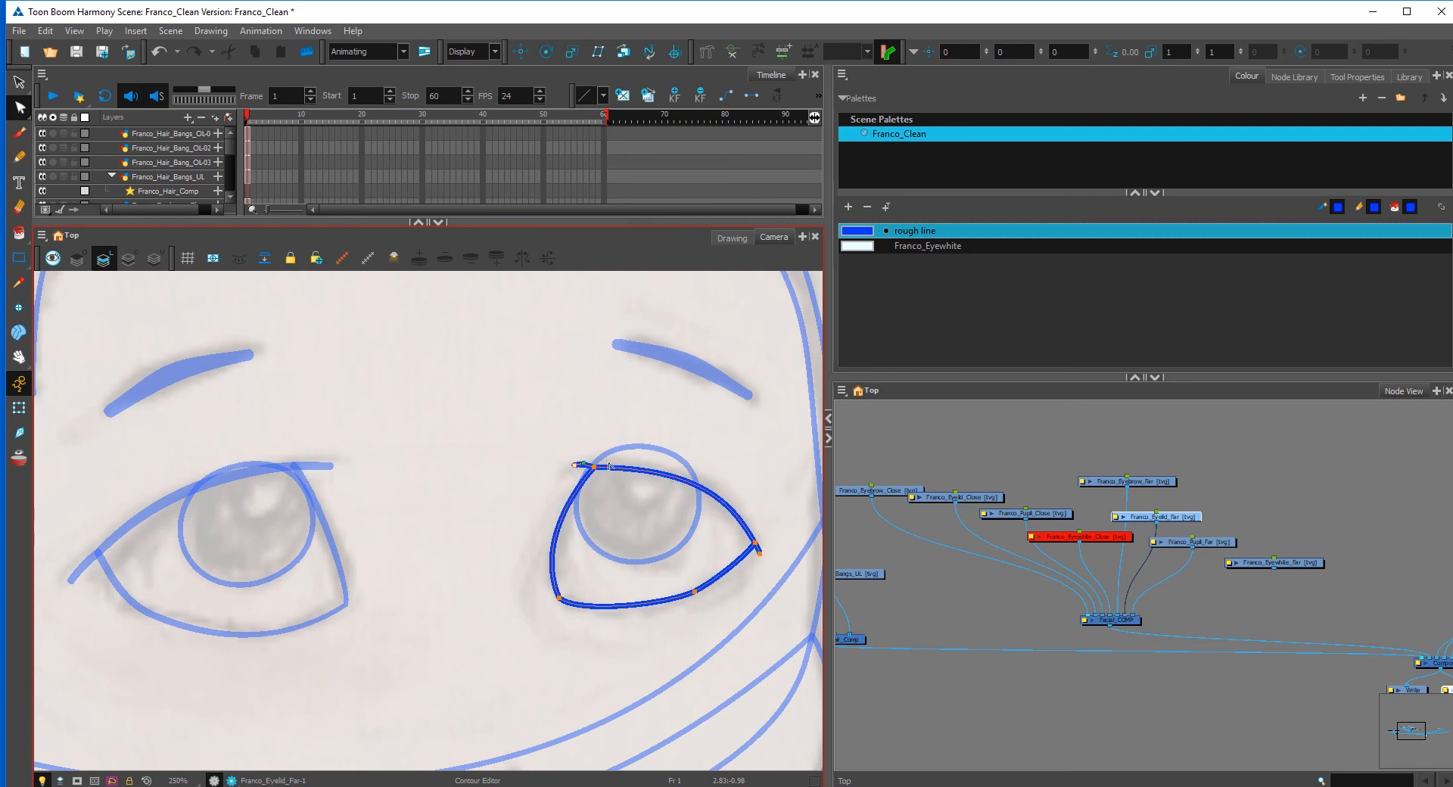
{"action": "left_click", "coordinate": [406, 357]}
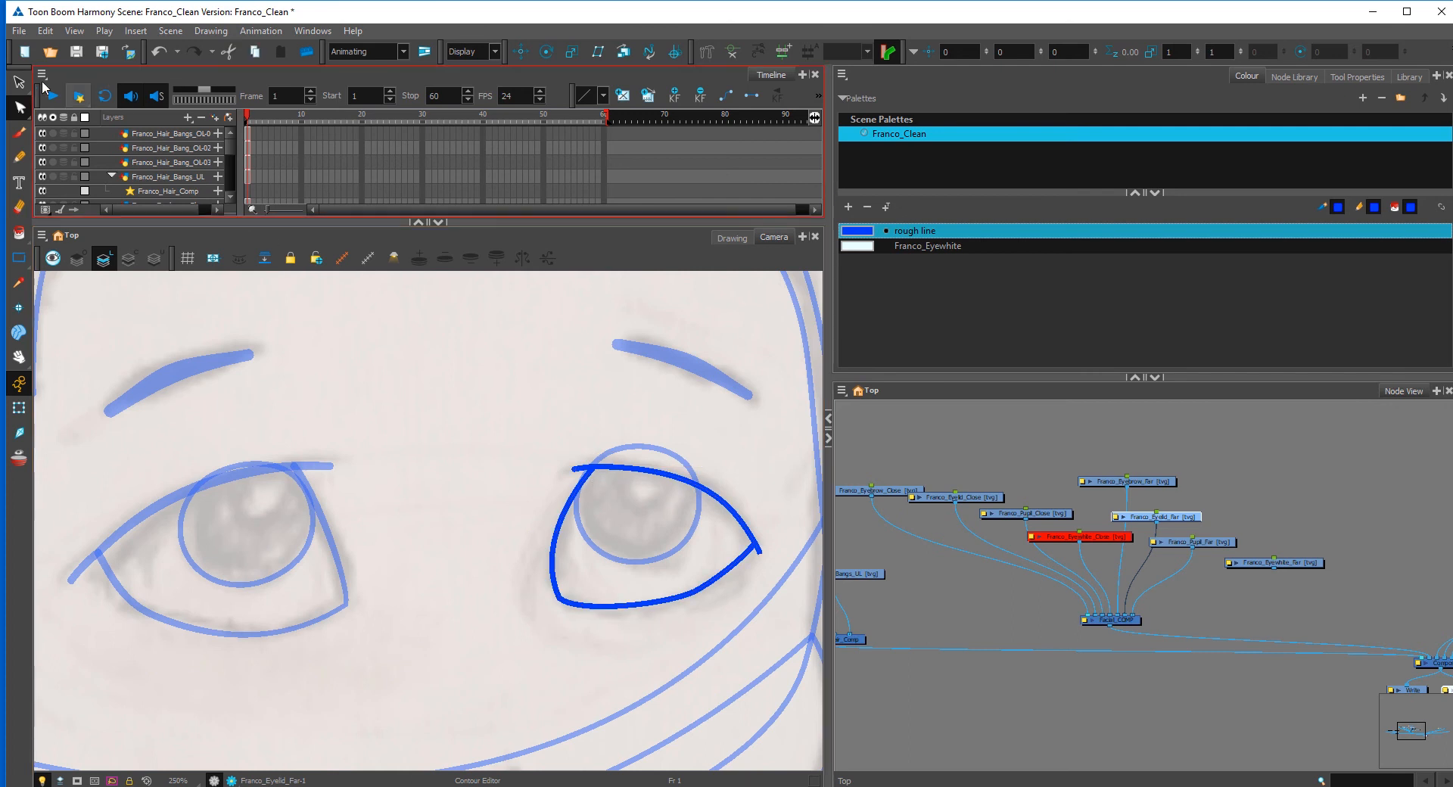
Step: Give the far eyelid lines round start and end tips
{"action": "left_click", "coordinate": [19, 82]}
{"action": "mouse_move", "coordinate": [716, 440]}
{"action": "left_mouse_down"}
{"action": "mouse_move", "coordinate": [737, 626]}
{"action": "mouse_move", "coordinate": [761, 563]}
{"action": "left_mouse_up"}
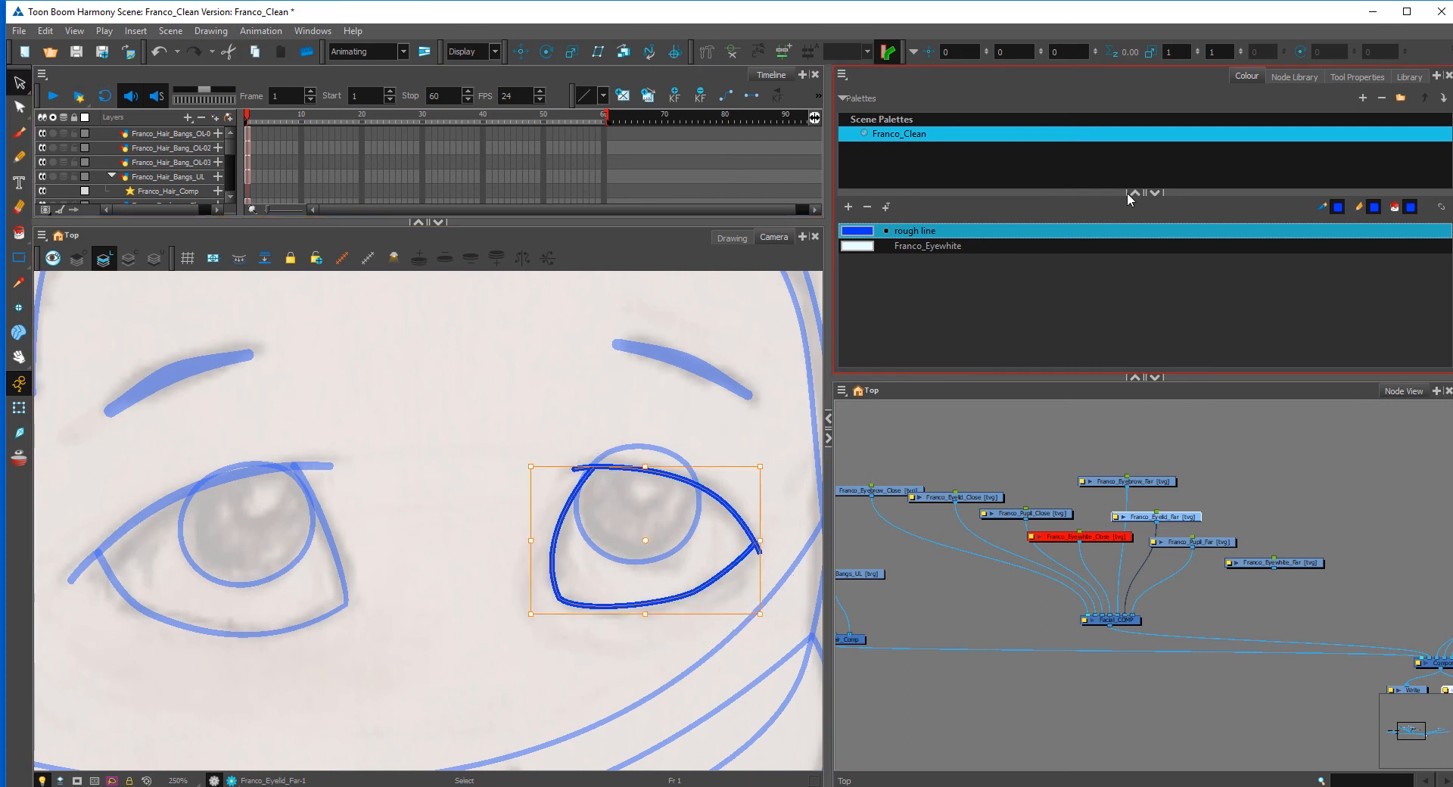
{"action": "left_click", "coordinate": [1334, 78]}
{"action": "scroll", "coordinate": [923, 141], "scroll_direction": "down", "scroll_amount": 5}
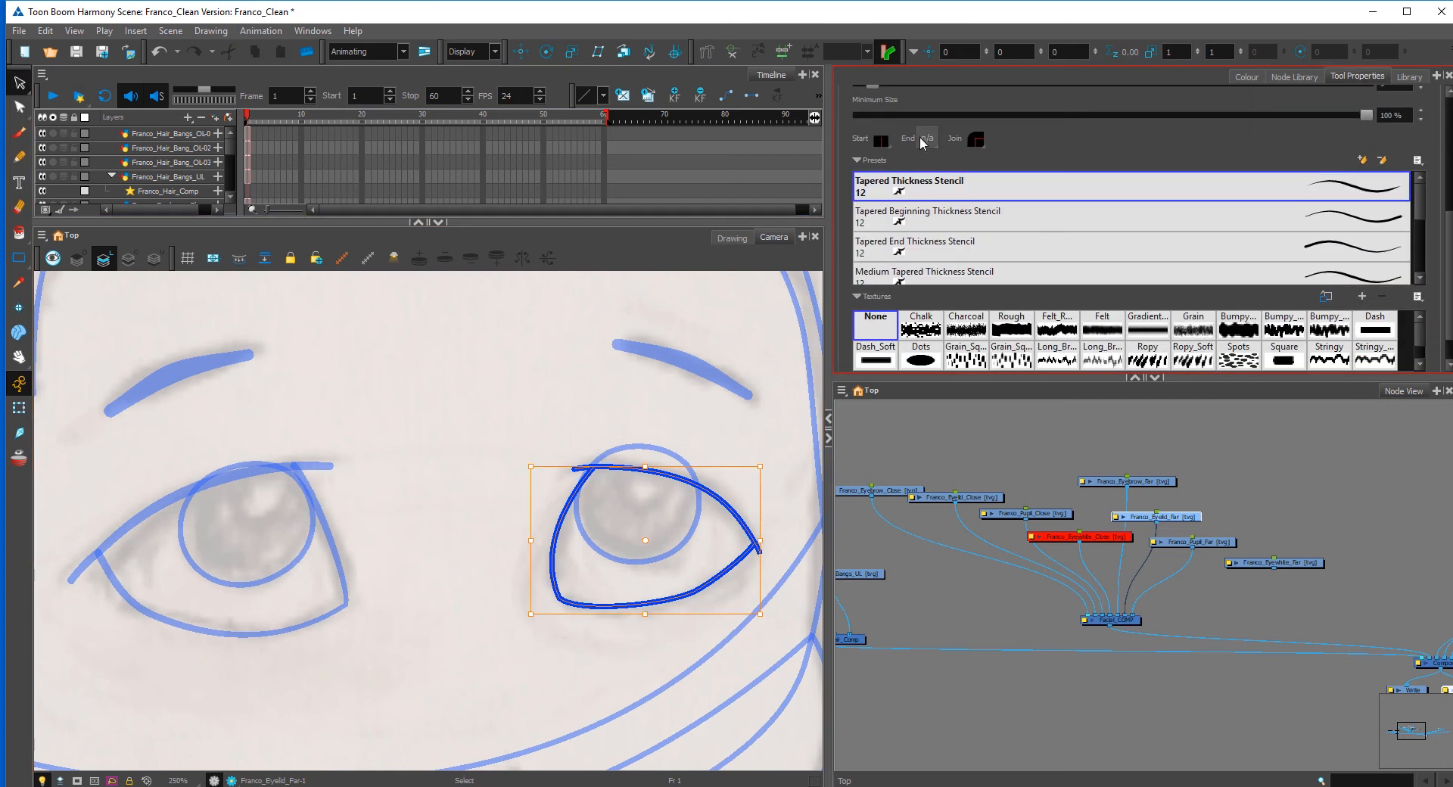
{"action": "left_click", "coordinate": [940, 160]}
{"action": "left_click", "coordinate": [881, 142]}
{"action": "left_click", "coordinate": [901, 159]}
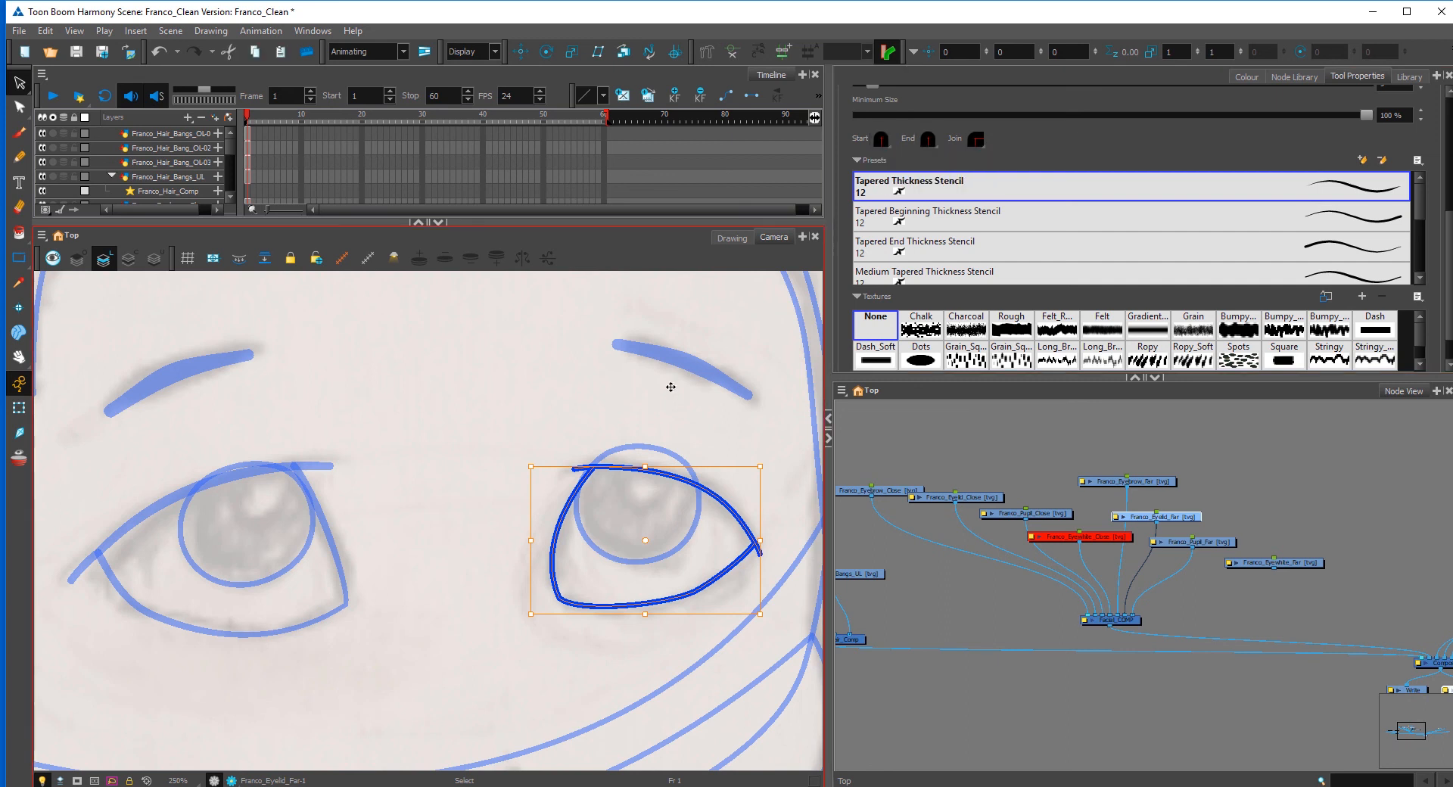
{"action": "left_click", "coordinate": [679, 374]}
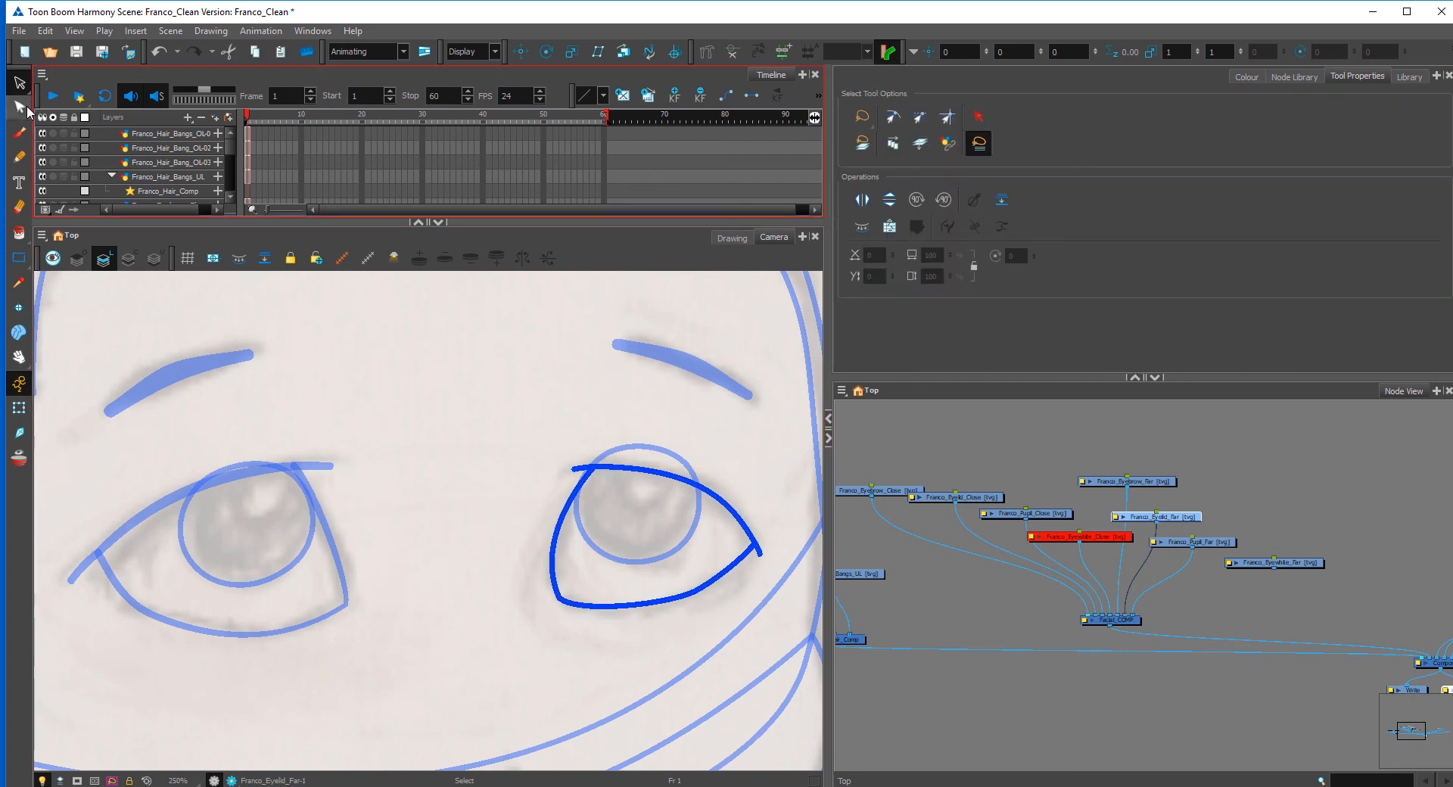
Step: Thicken the middle of the far eyelid's upper lid line with the Pencil Editor, keeping its ends thinner
{"action": "left_click", "coordinate": [23, 116]}
{"action": "left_click", "coordinate": [47, 124]}
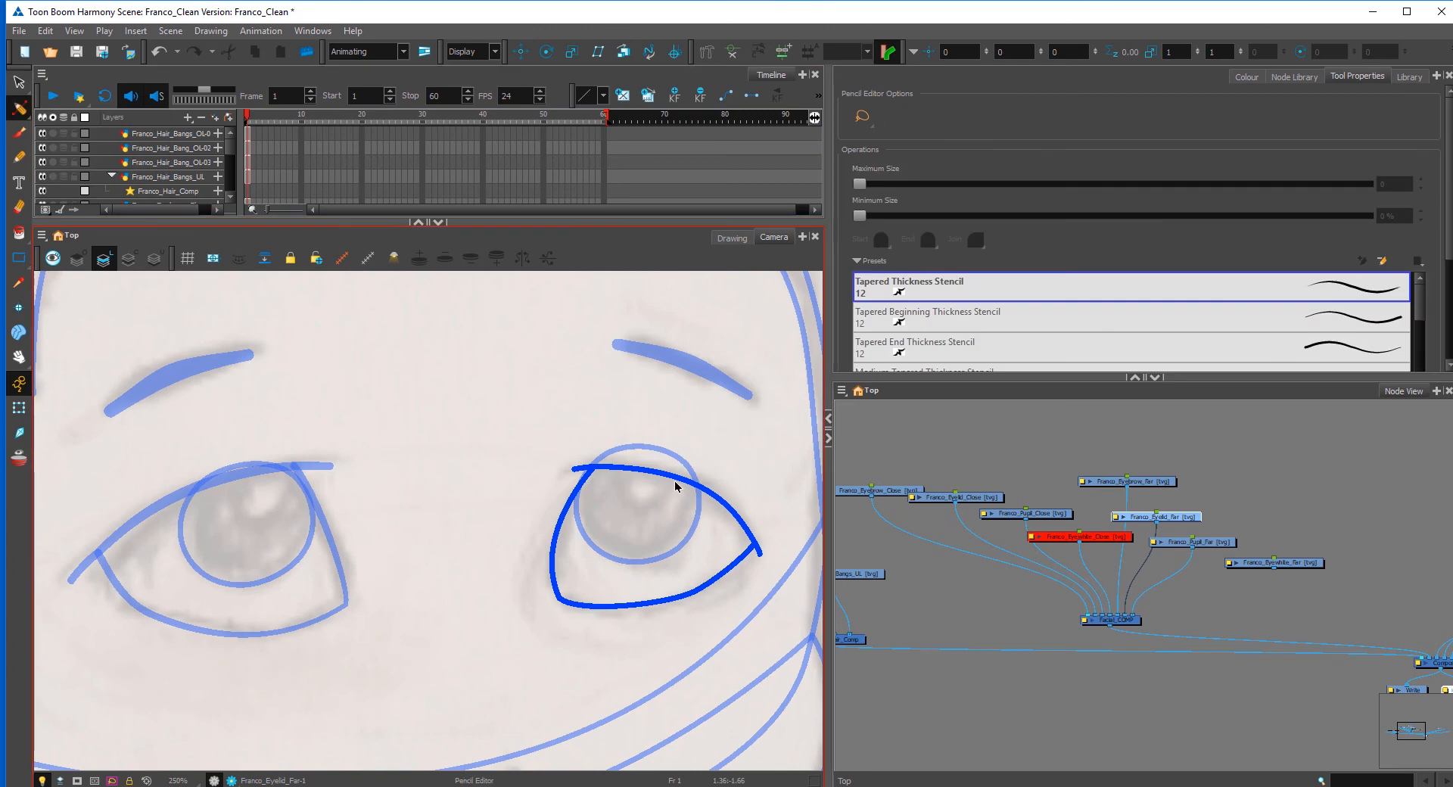
{"action": "left_click", "coordinate": [675, 478]}
{"action": "left_click_drag", "start_coordinate": [595, 448], "coordinate": [579, 488]}
{"action": "left_click_drag", "start_coordinate": [763, 526], "coordinate": [777, 563]}
{"action": "left_click", "coordinate": [669, 477], "text": "ctrl"}
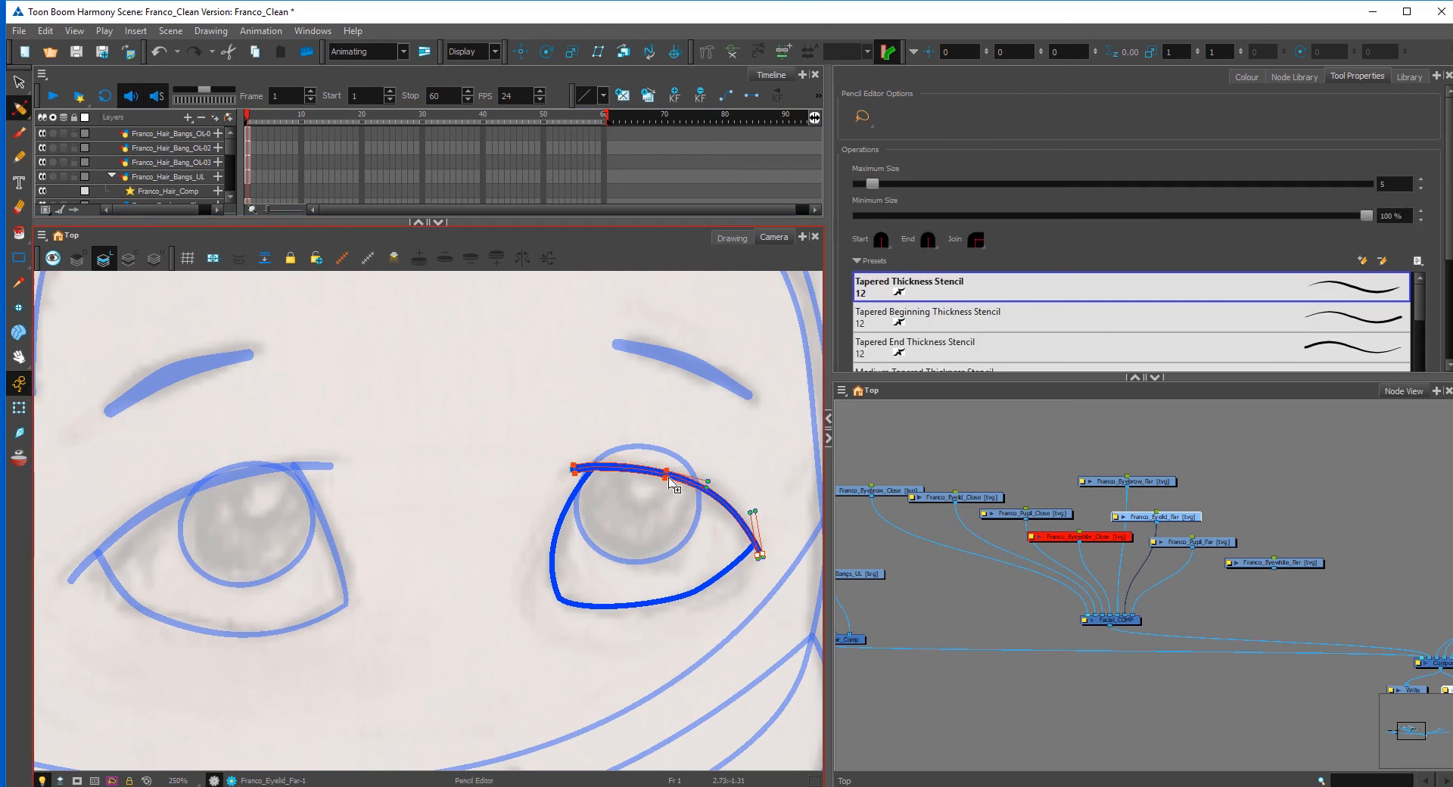
{"action": "left_click", "coordinate": [766, 523]}
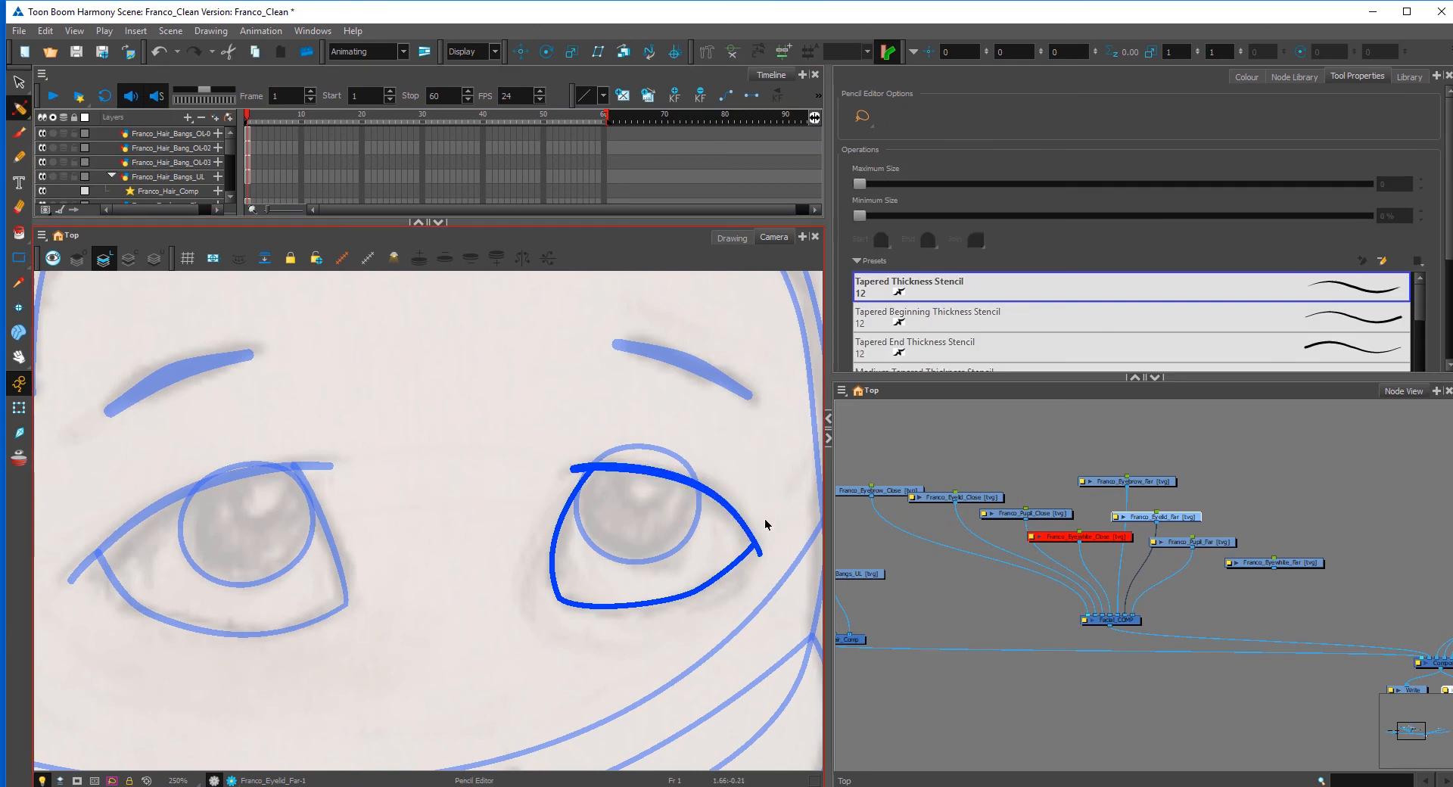
Step: Thicken the far eyelid's inner side and lower line slightly with the Pencil Editor
{"action": "left_click", "coordinate": [555, 563]}
{"action": "left_click", "coordinate": [552, 556]}
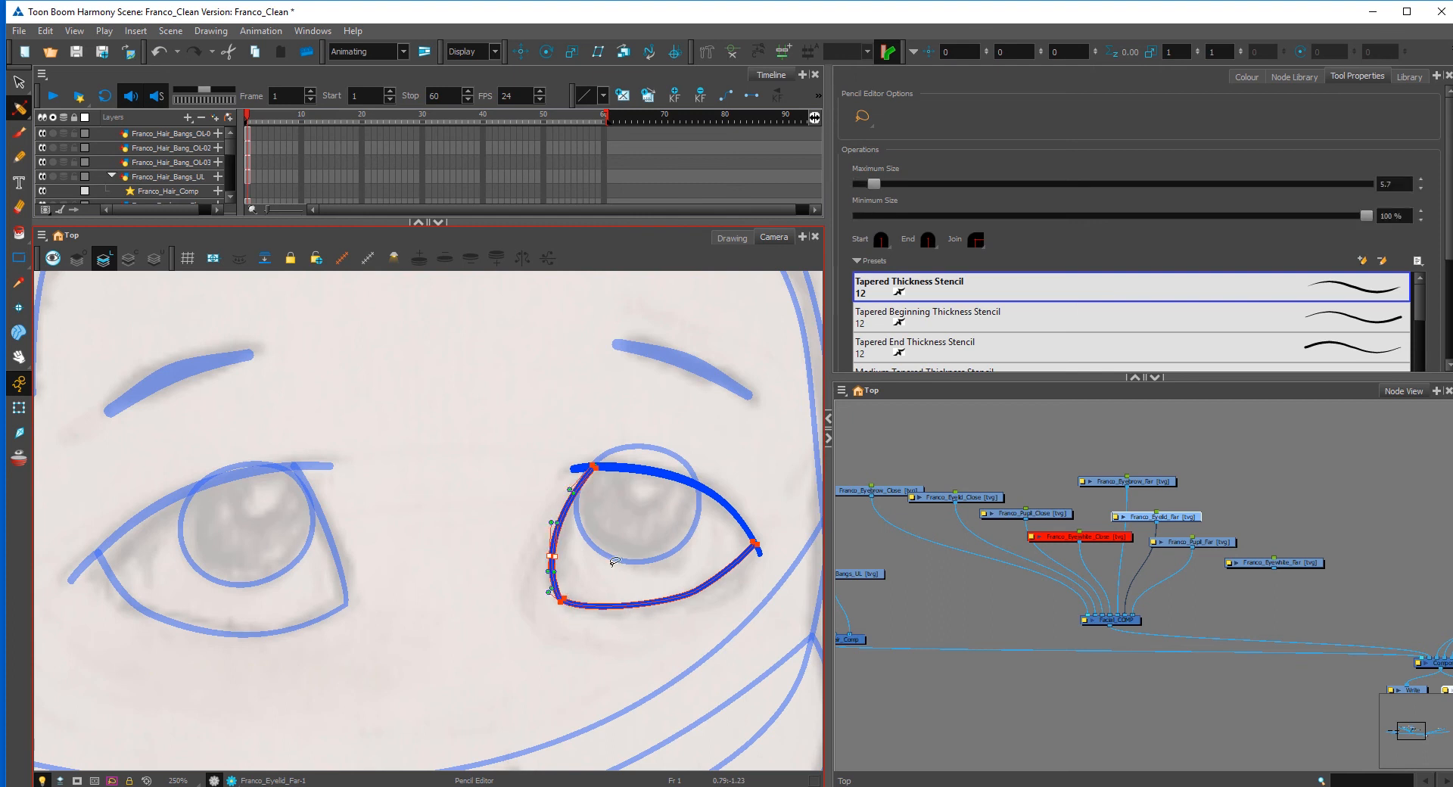
{"action": "left_click", "coordinate": [562, 600]}
{"action": "left_click", "coordinate": [688, 596], "text": "ctrl"}
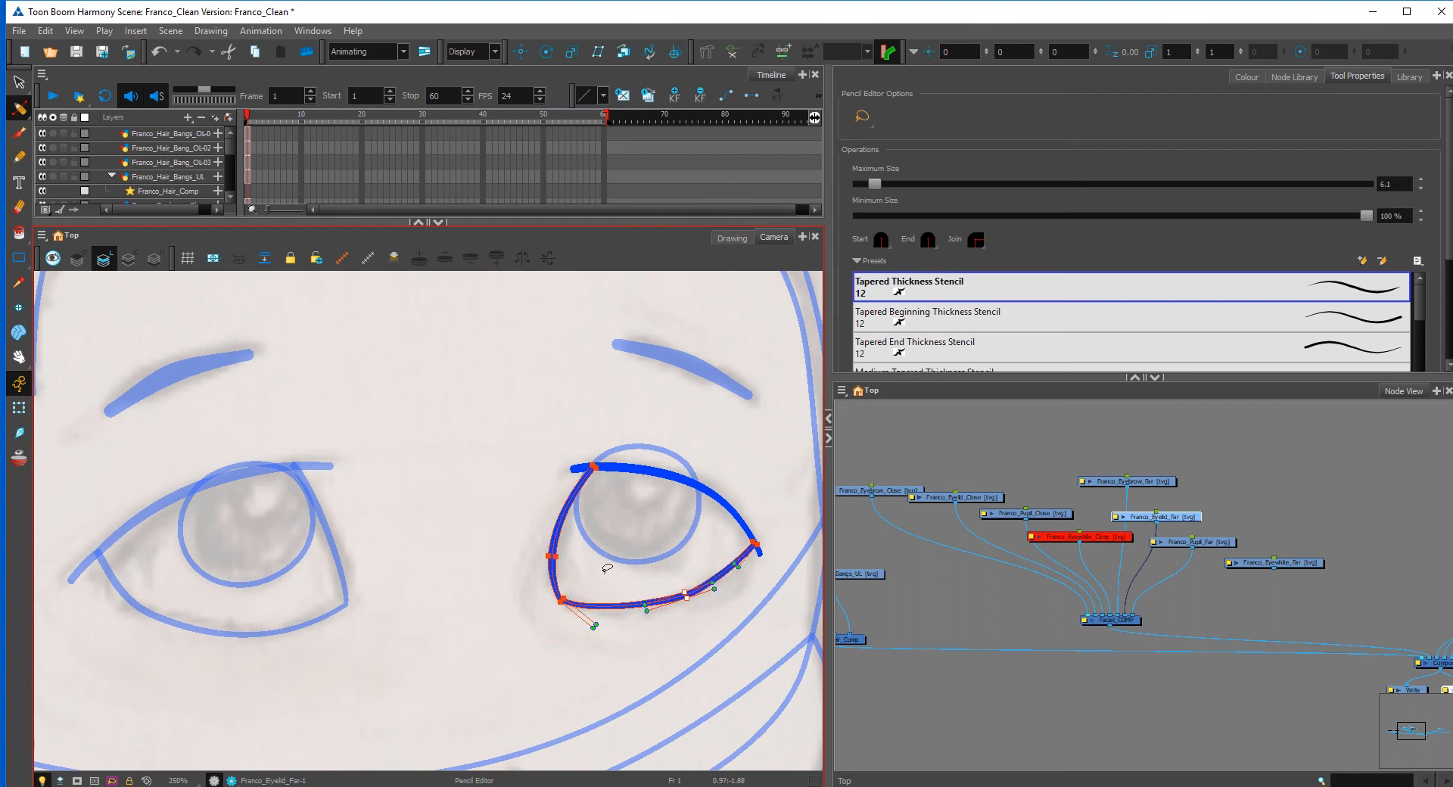
{"action": "left_click", "coordinate": [620, 580]}
Step: Smooth the far eyelid's lower curve and nudge its inner side outward with the Contour Editor
{"action": "left_click_drag", "start_coordinate": [20, 108], "coordinate": [65, 104]}
{"action": "left_click", "coordinate": [694, 593]}
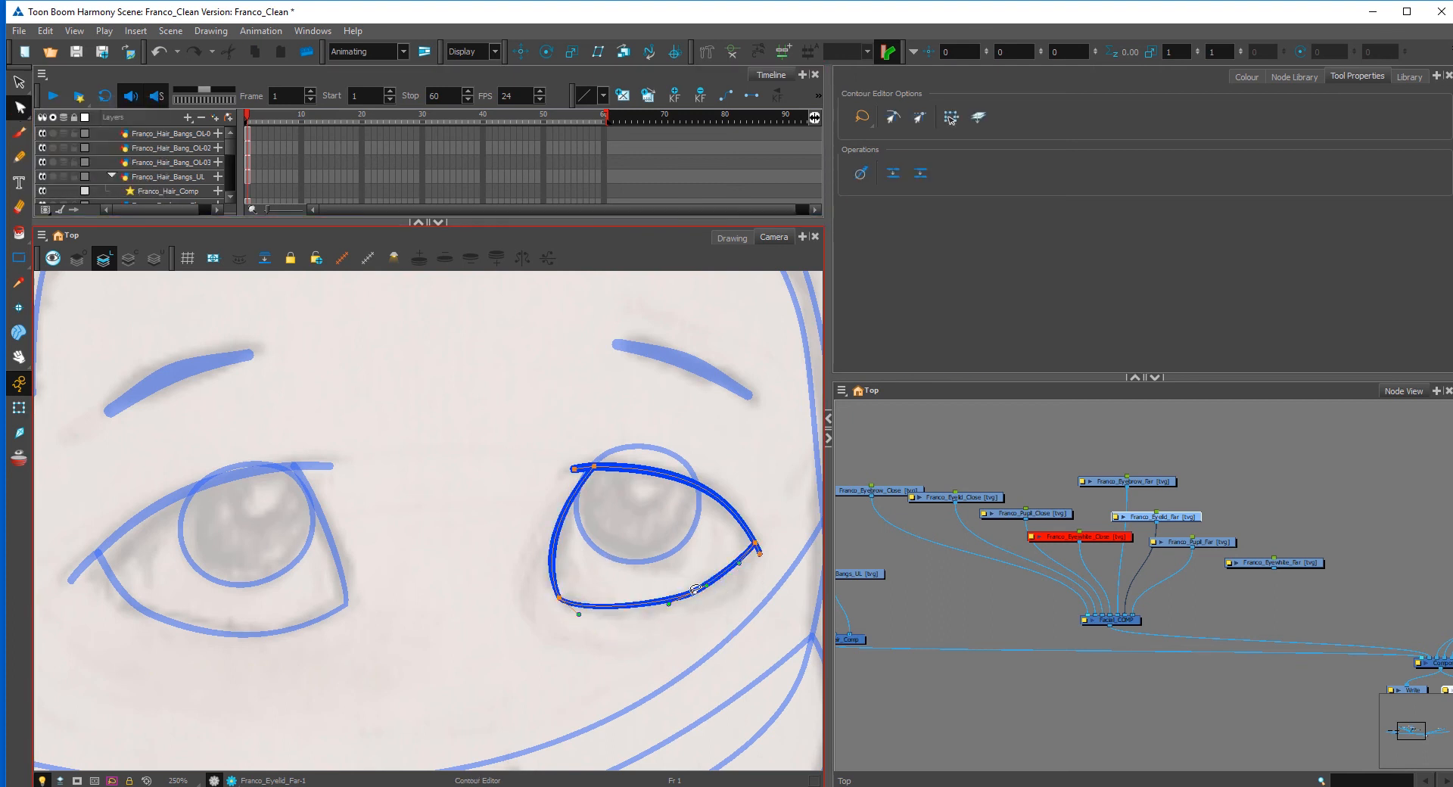
{"action": "mouse_move", "coordinate": [667, 605]}
{"action": "left_mouse_down"}
{"action": "mouse_move", "coordinate": [656, 608]}
{"action": "mouse_move", "coordinate": [720, 591]}
{"action": "mouse_move", "coordinate": [736, 569]}
{"action": "left_mouse_up"}
{"action": "mouse_move", "coordinate": [653, 541]}
{"action": "left_mouse_down"}
{"action": "mouse_move", "coordinate": [634, 528]}
{"action": "mouse_move", "coordinate": [667, 542]}
{"action": "left_mouse_up"}
{"action": "key", "text": "Left"}
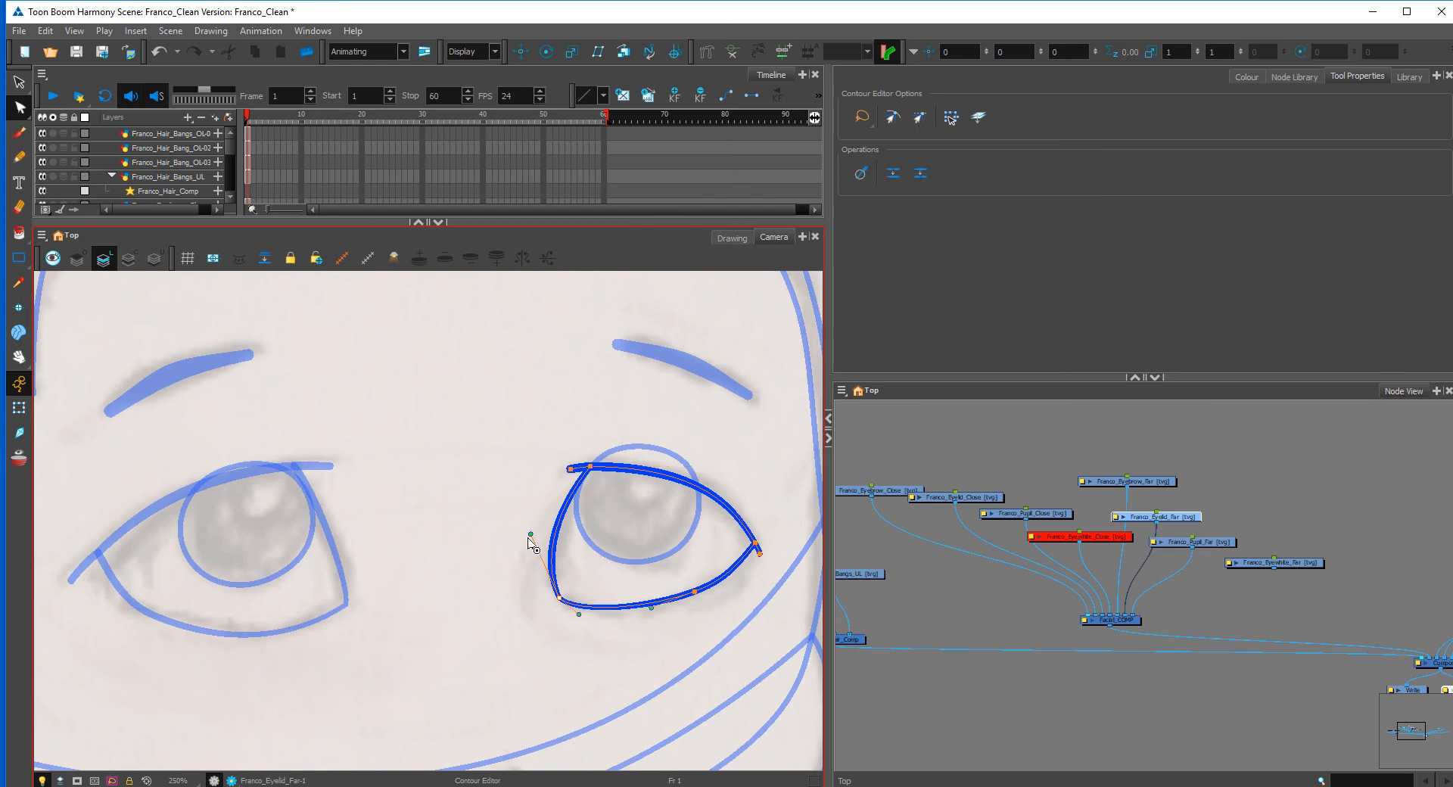
{"action": "left_click_drag", "start_coordinate": [531, 536], "coordinate": [541, 536]}
{"action": "left_click", "coordinate": [601, 543]}
{"action": "key", "text": "1"}
{"action": "key", "text": "1"}
{"action": "key", "text": "1"}
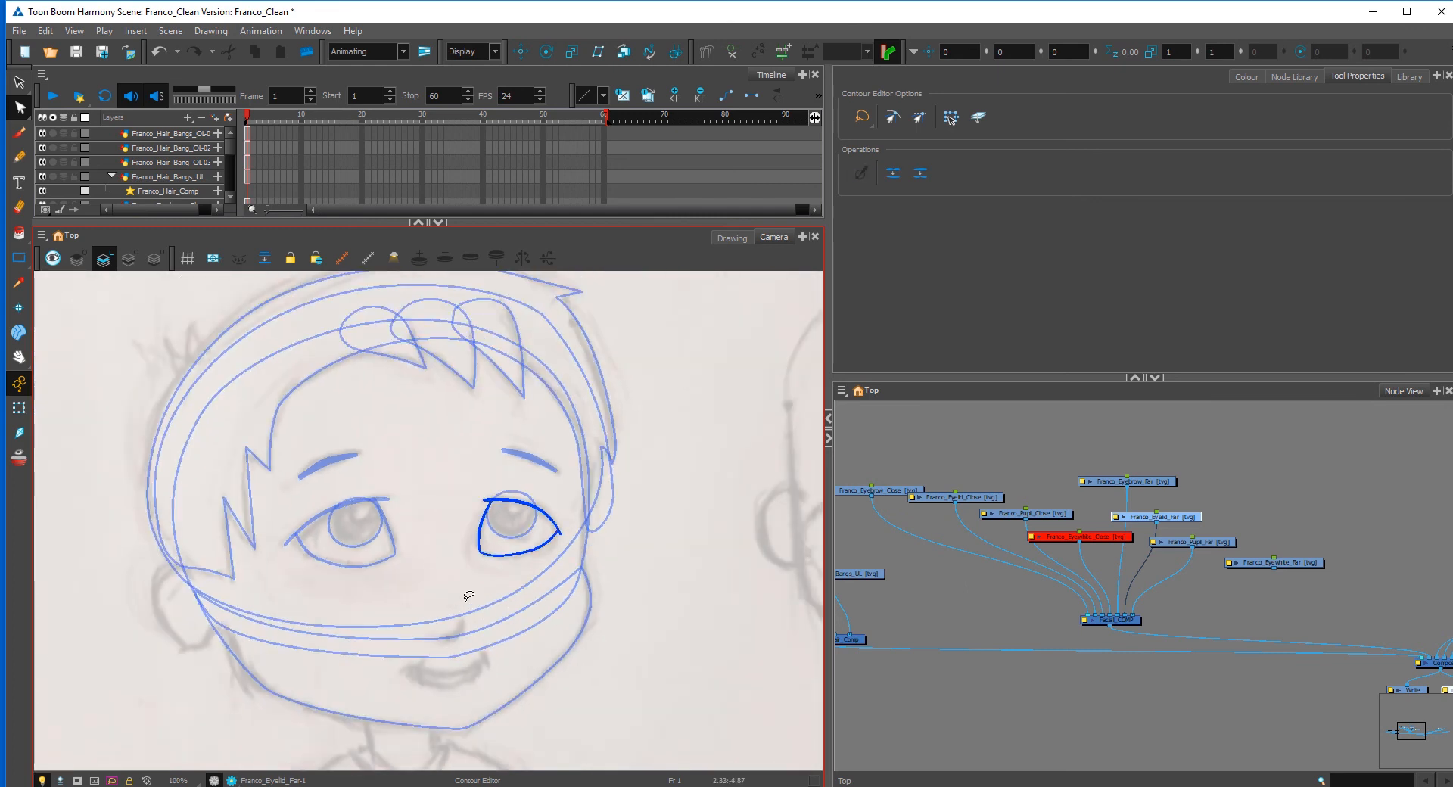
Step: Move the Franco_Eyewhite_Far node closer and connect it to Facial_COMP
{"action": "left_click", "coordinate": [18, 409]}
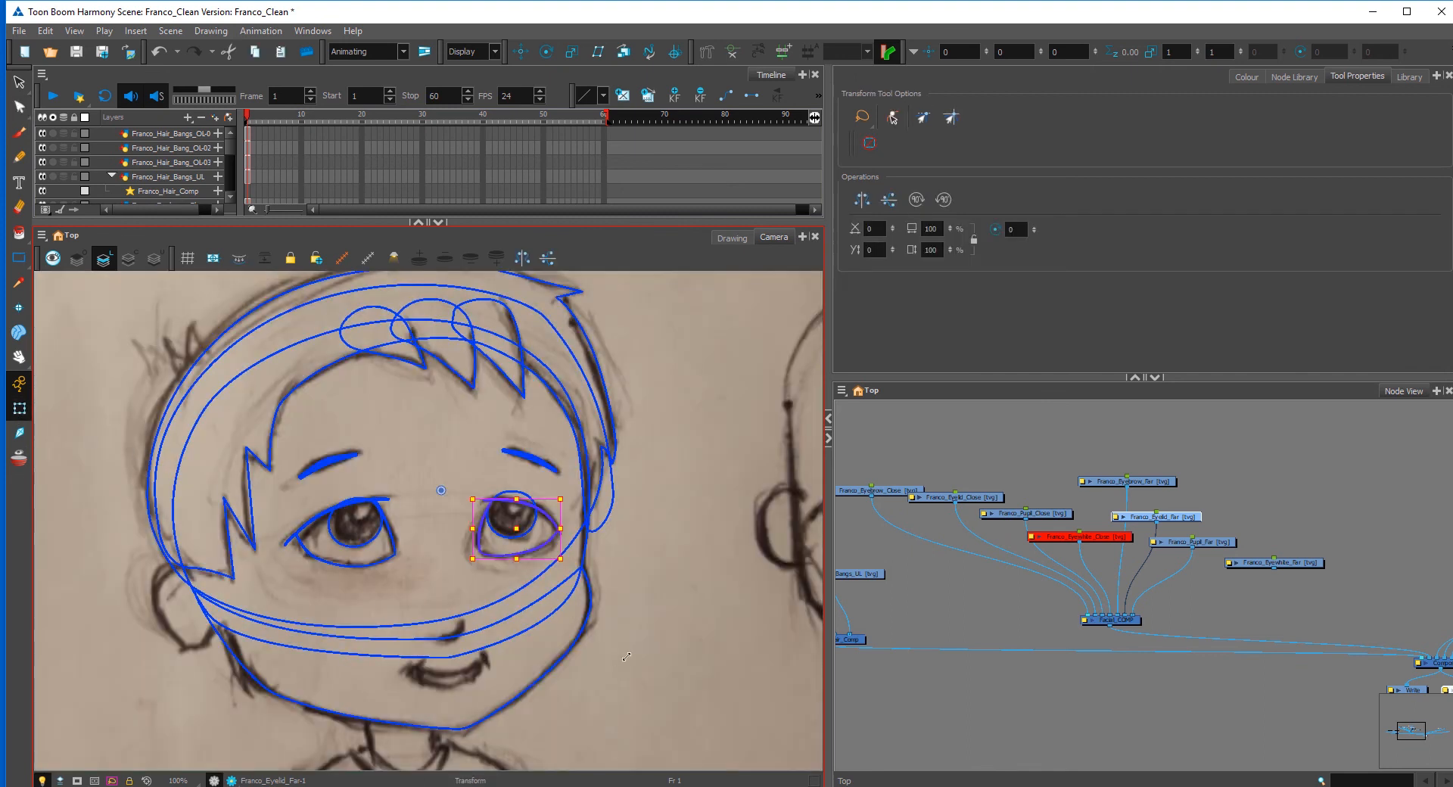
{"action": "left_click", "coordinate": [1261, 505]}
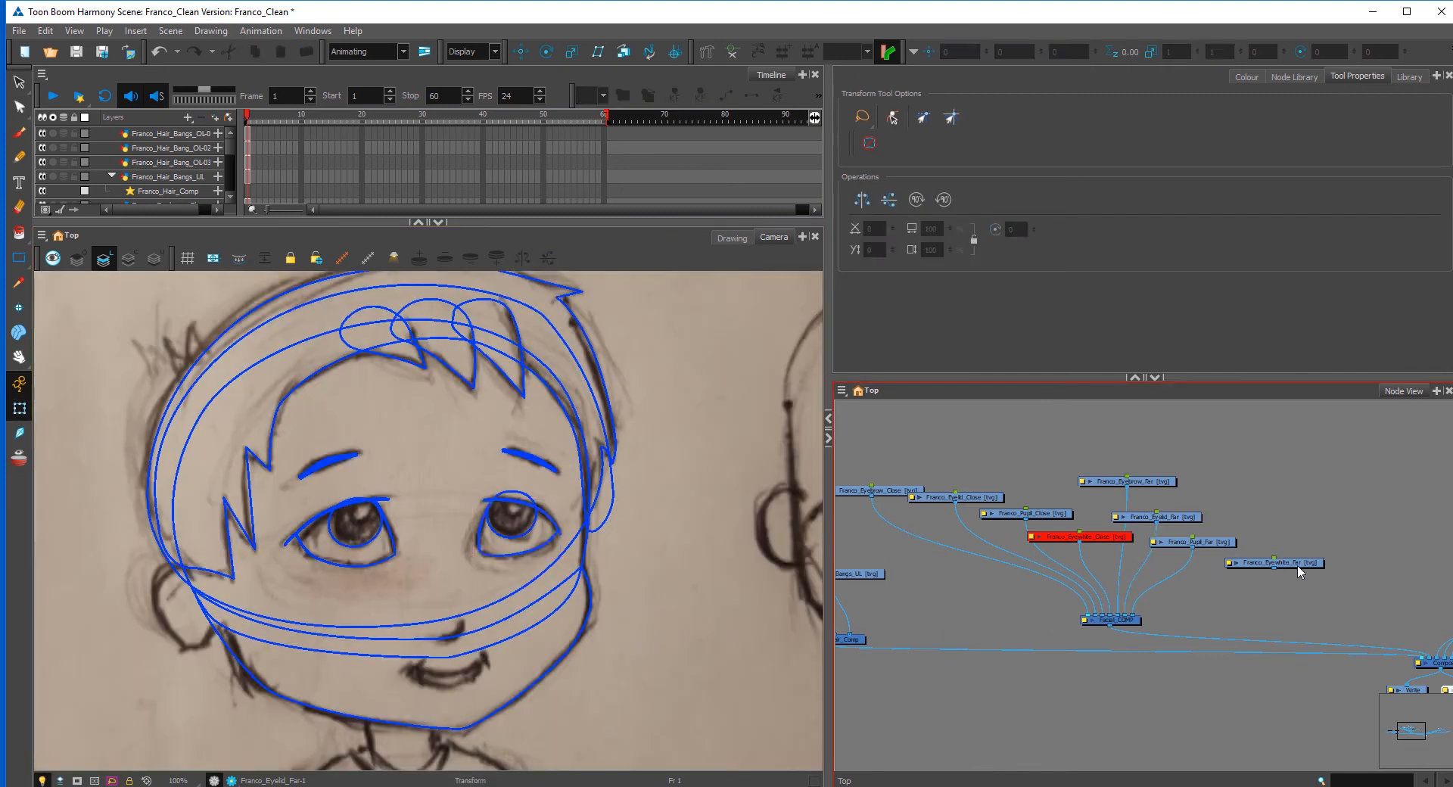
{"action": "left_click_drag", "start_coordinate": [1298, 564], "coordinate": [1284, 557]}
{"action": "left_click_drag", "start_coordinate": [1194, 605], "coordinate": [1133, 608]}
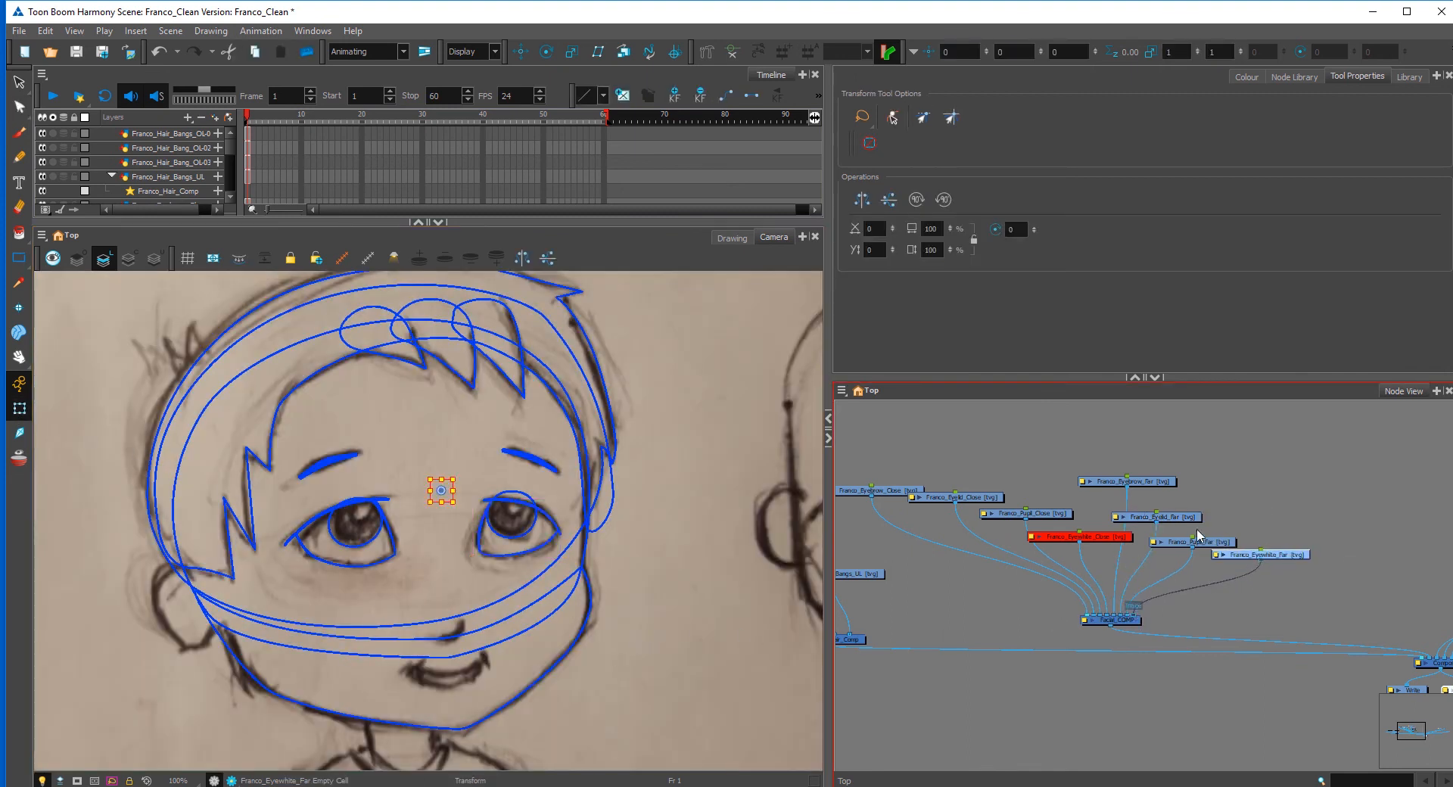
Step: Fill the far eyelid outline on Franco_Eyelid_Far with the Franco_Eyewhite colour
{"action": "left_click", "coordinate": [1178, 521]}
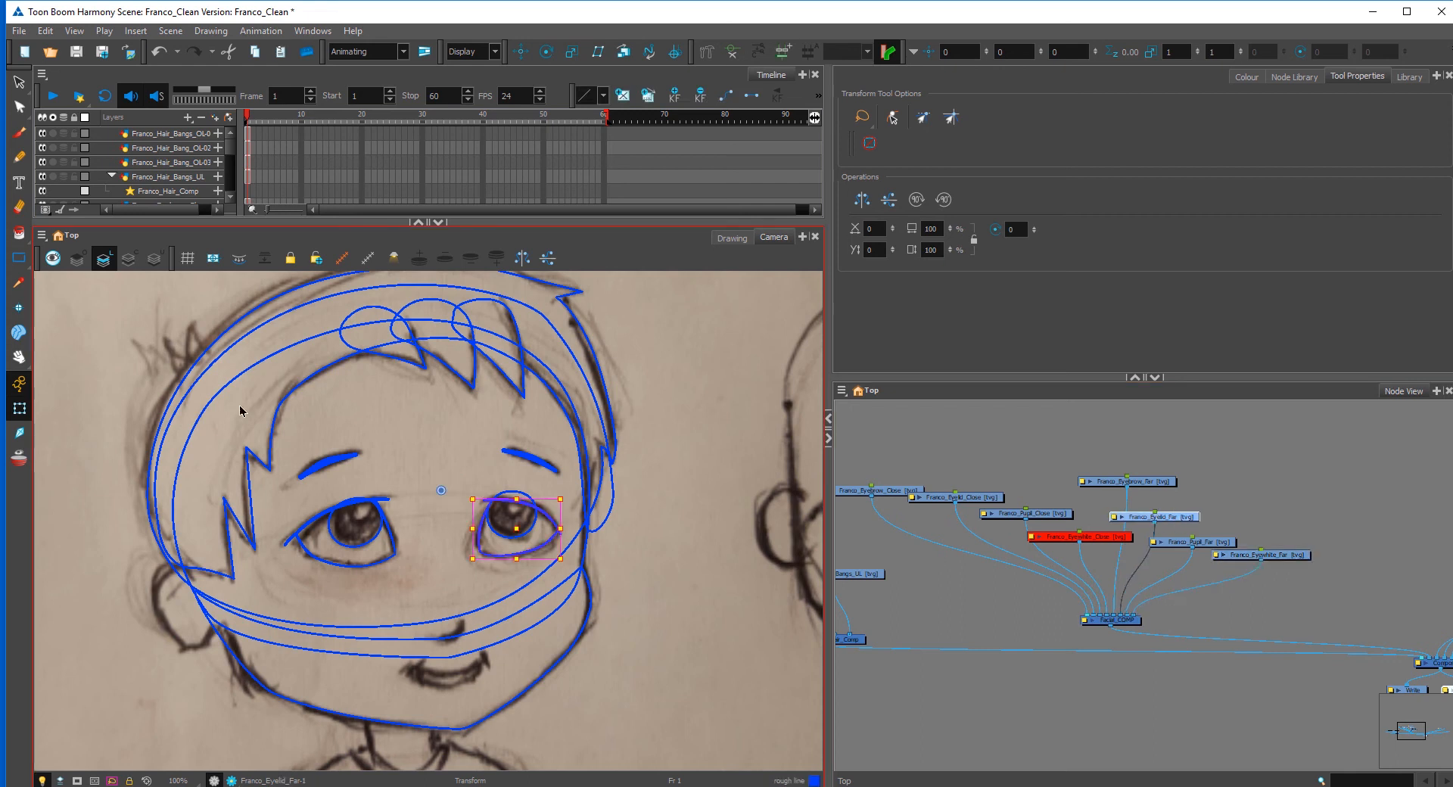
{"action": "left_click", "coordinate": [20, 235]}
{"action": "left_click", "coordinate": [1245, 77]}
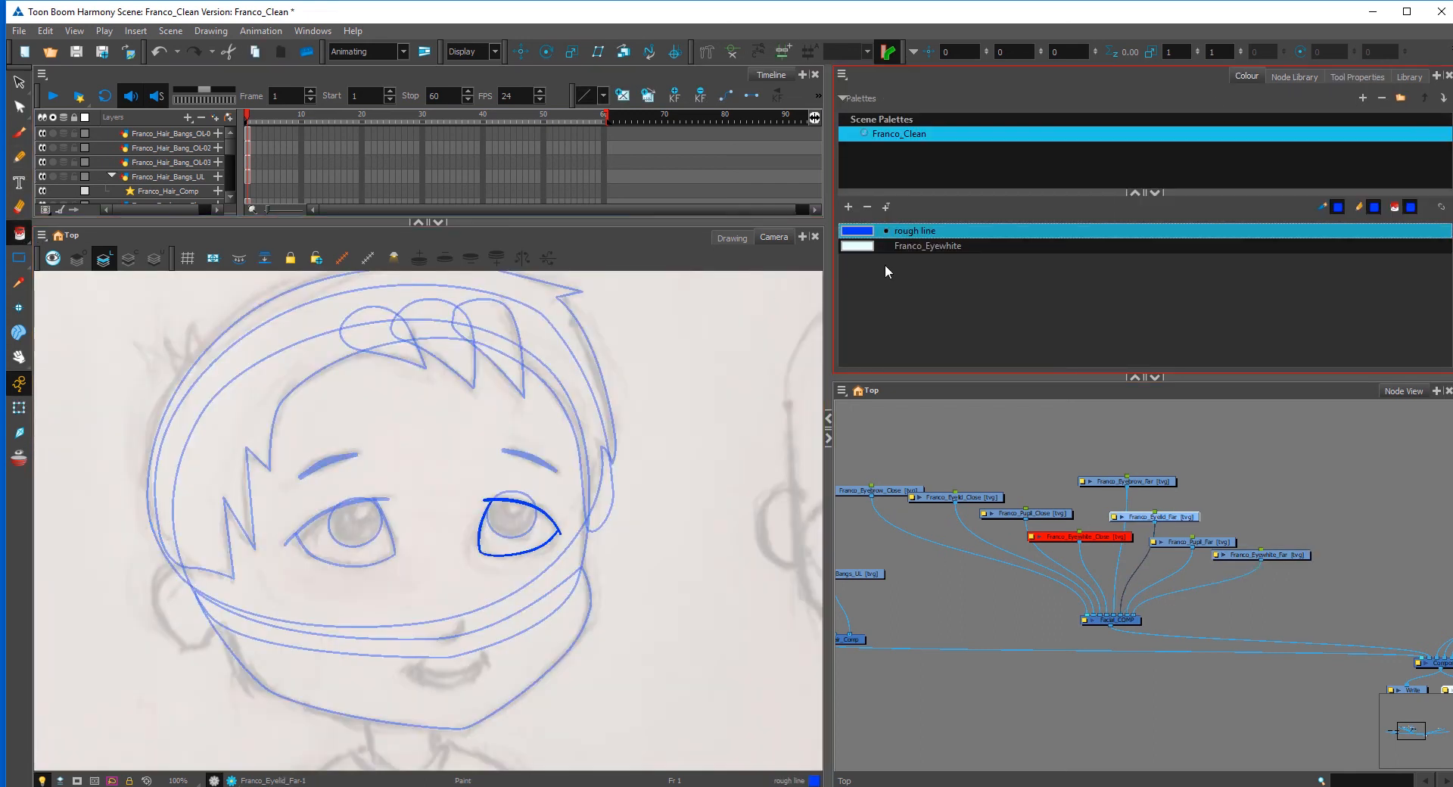
{"action": "left_click", "coordinate": [920, 245]}
{"action": "left_click", "coordinate": [517, 528]}
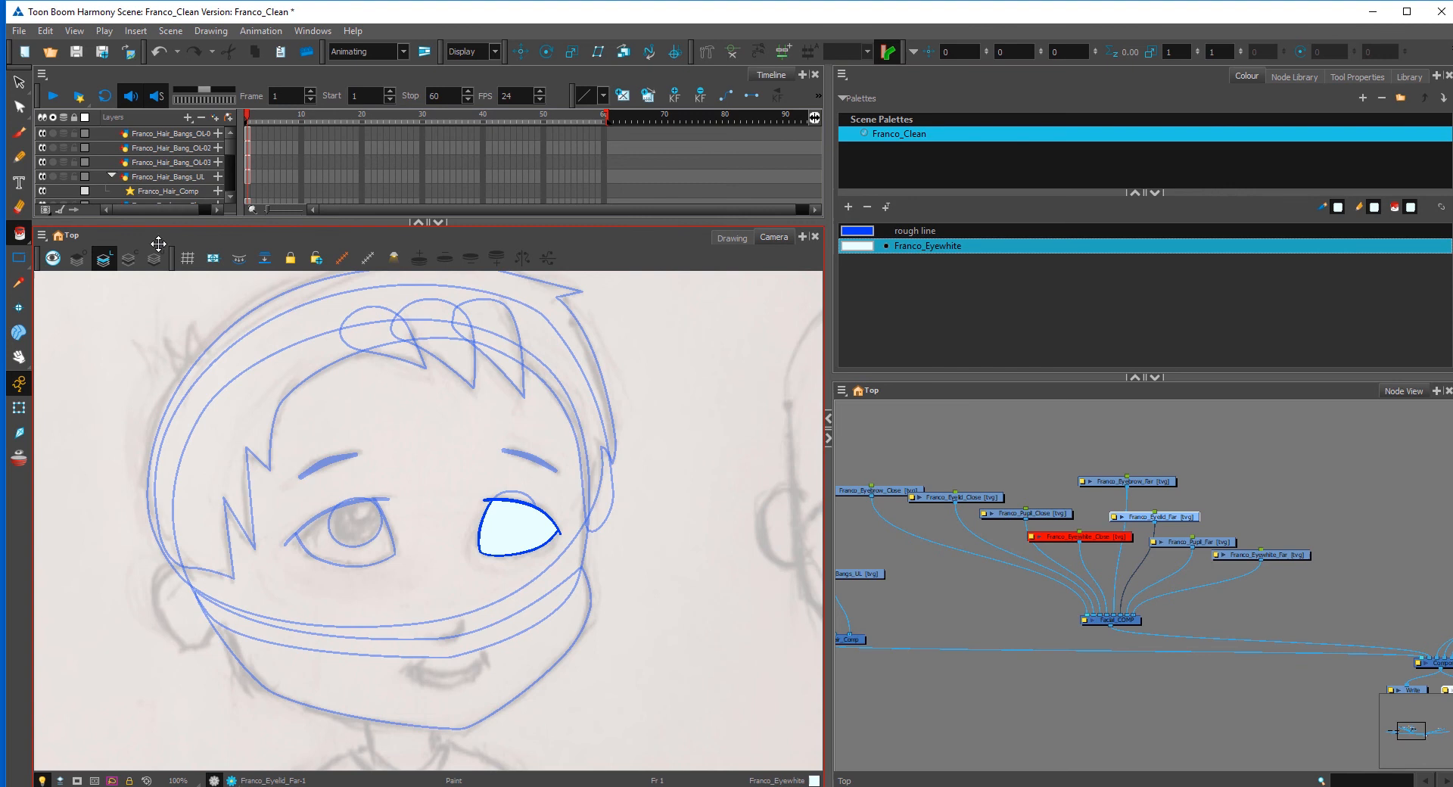
Step: Move the white fill from Franco_Eyelid_Far into the Franco_Eyewhite_Far drawing, keeping its position
{"action": "left_click", "coordinate": [20, 82]}
{"action": "left_click", "coordinate": [528, 526]}
{"action": "key", "text": "Delete"}
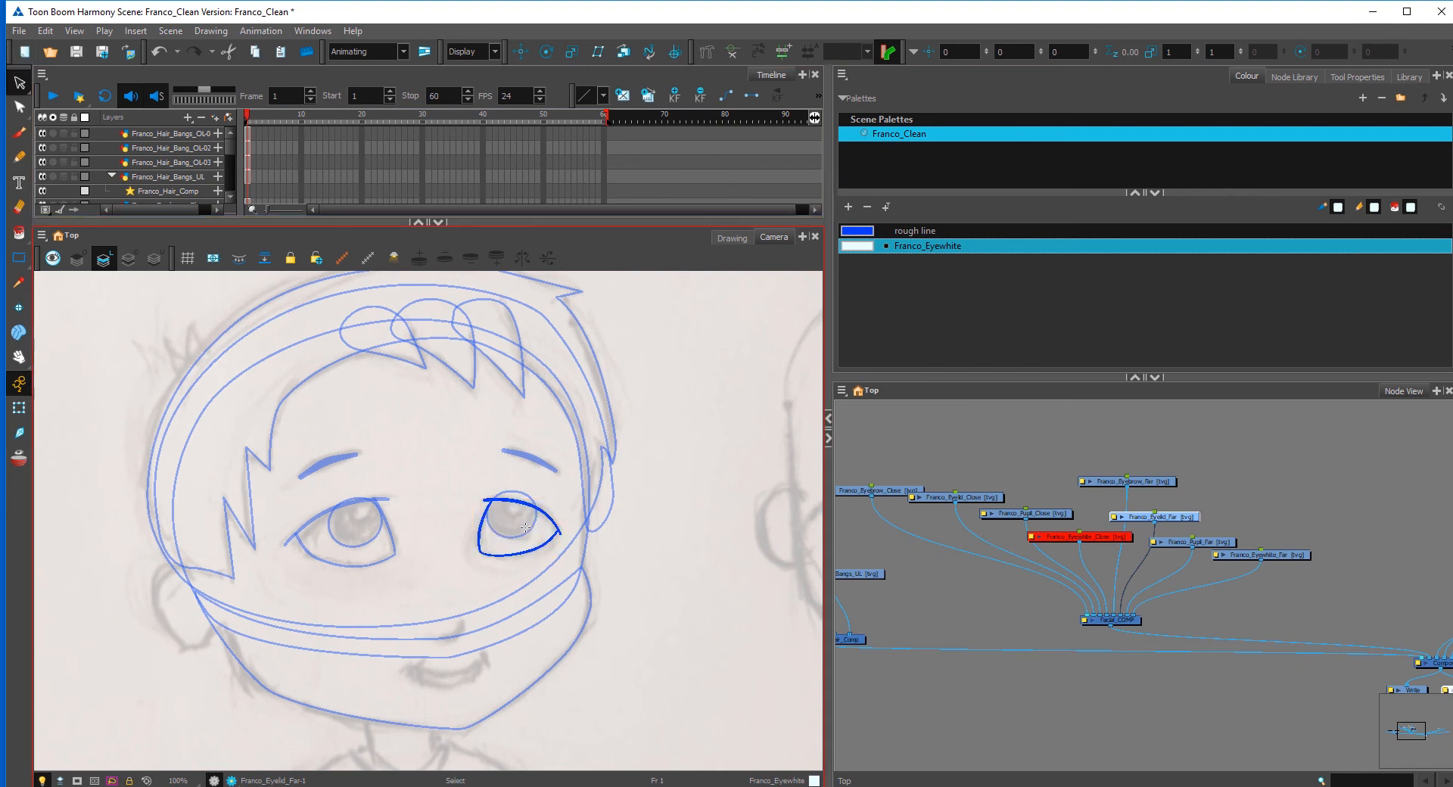
{"action": "left_click", "coordinate": [20, 408]}
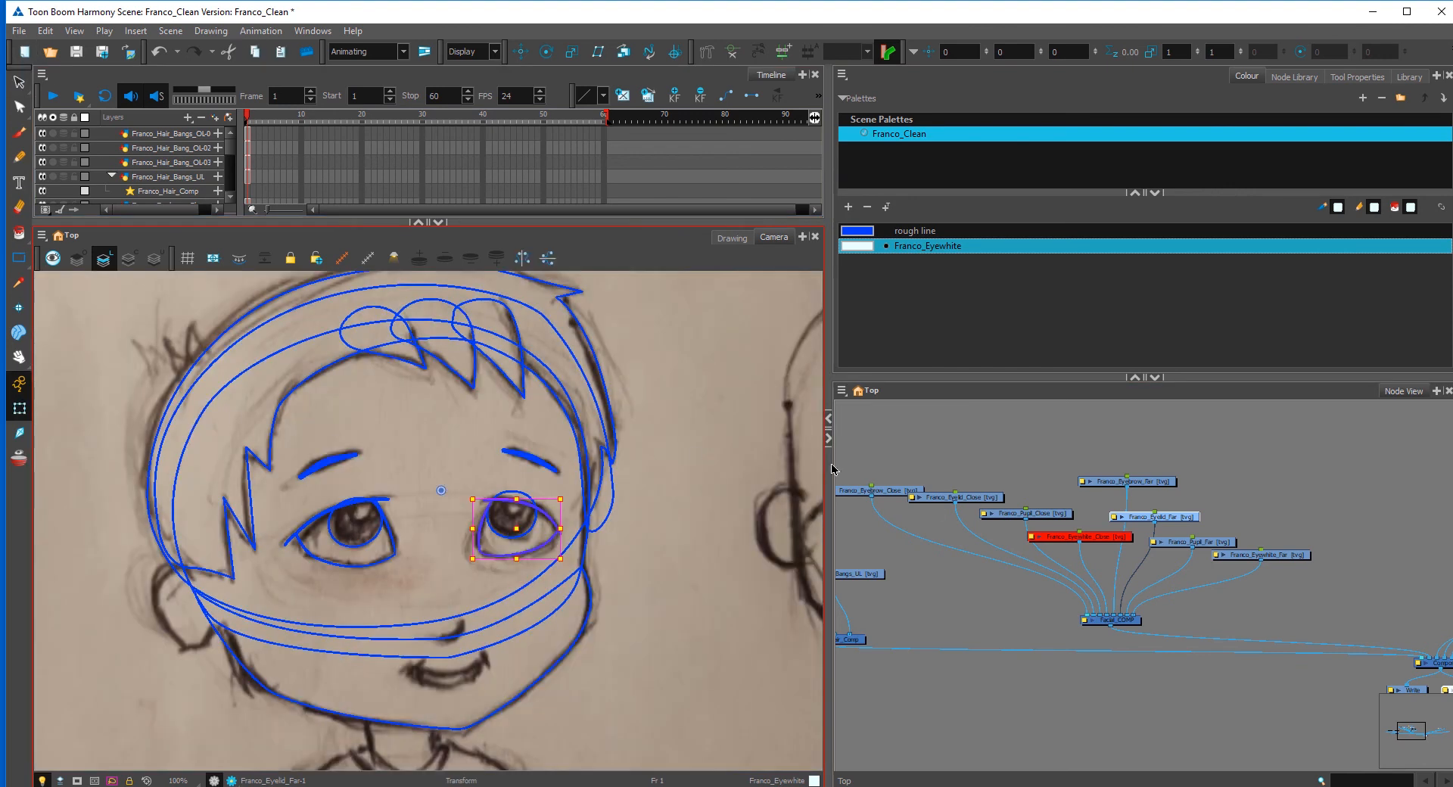
{"action": "left_click", "coordinate": [1280, 554]}
{"action": "left_click", "coordinate": [19, 83]}
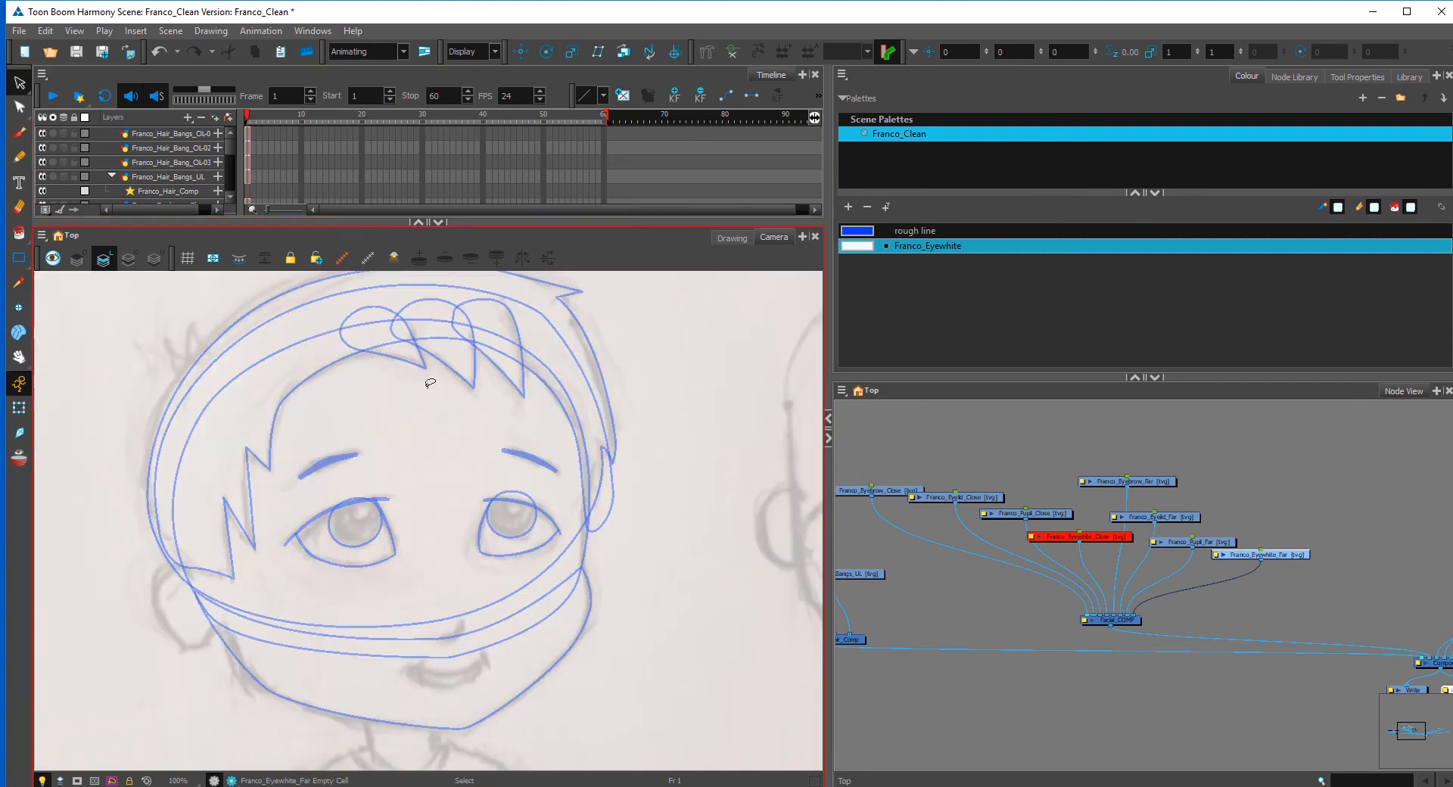
{"action": "key", "text": "ctrl+v"}
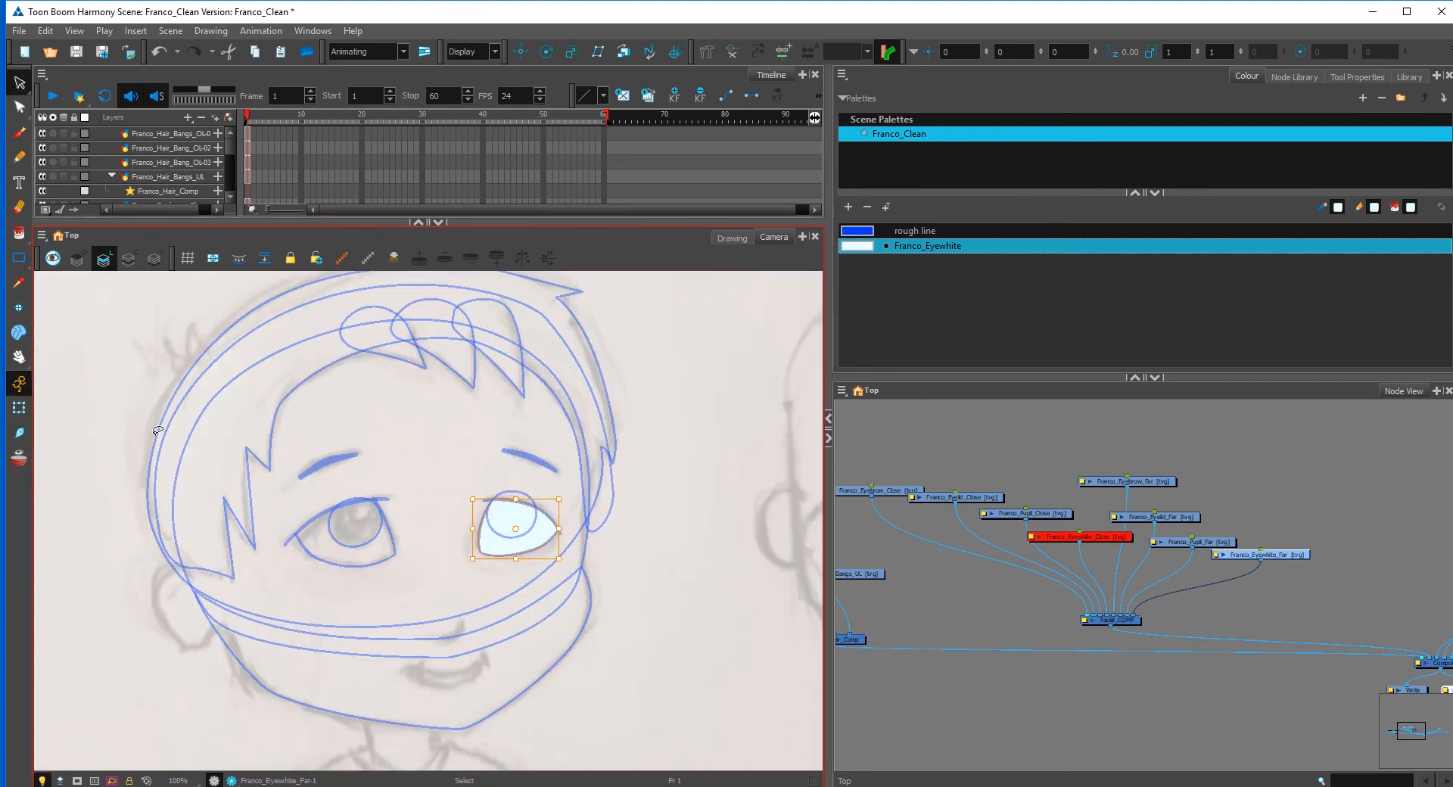
Step: Disable the Franco_Eyewhite_Far node to reveal the sketch underneath
{"action": "left_click", "coordinate": [20, 408]}
{"action": "left_click", "coordinate": [1291, 544]}
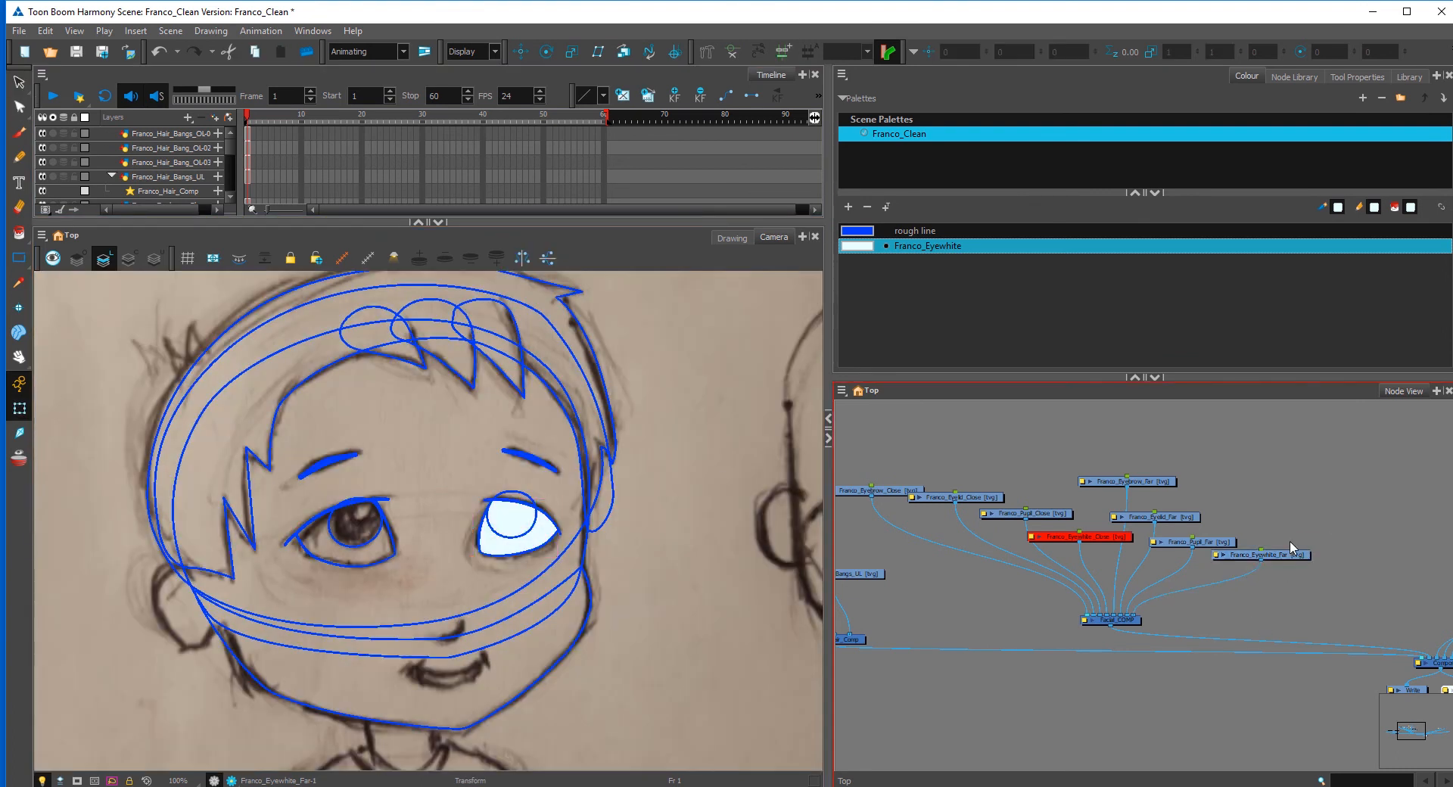
{"action": "left_click", "coordinate": [1279, 557]}
{"action": "key", "text": "d"}
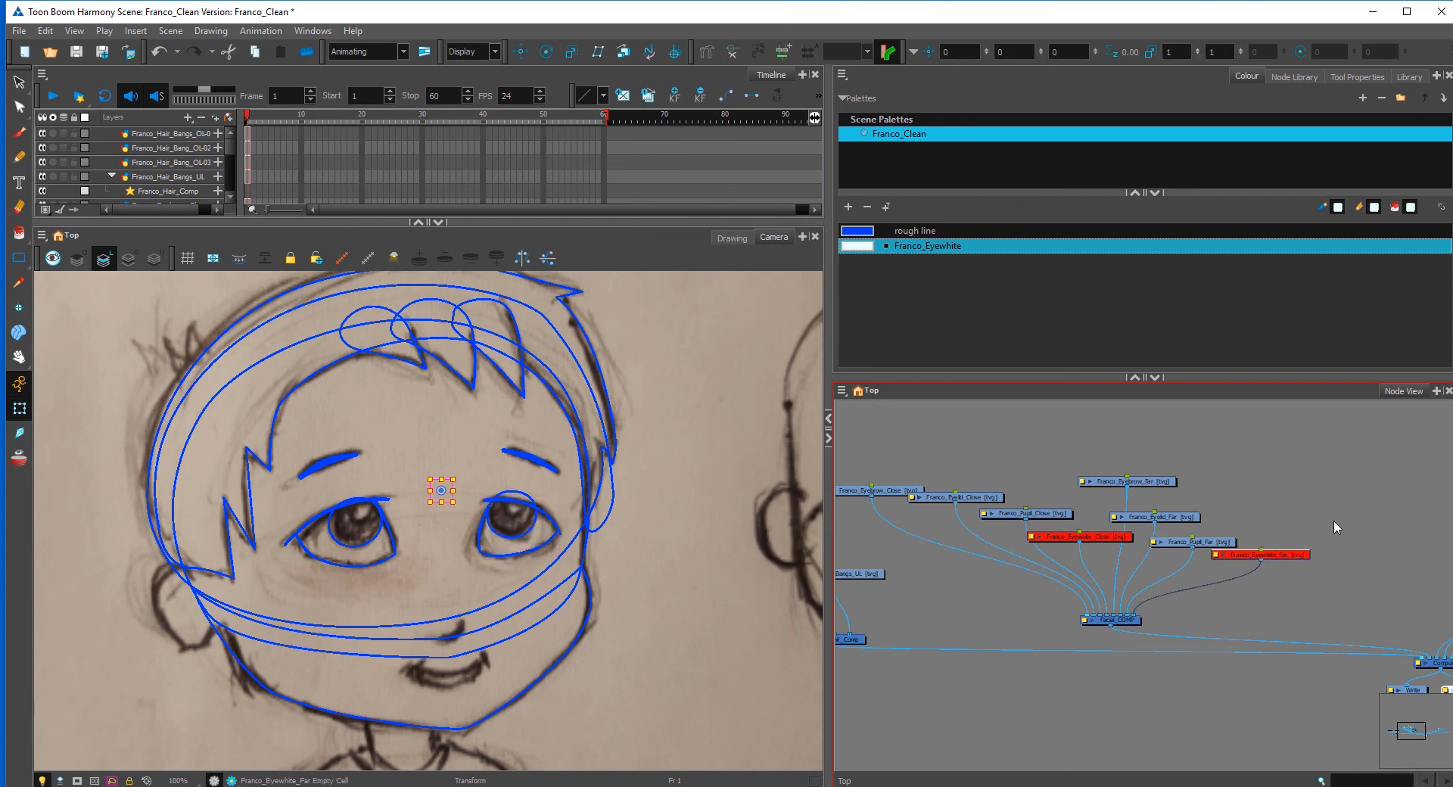
Step: Add a composite node beside Facial_COMP and name it Franco_Eye_Comp
{"action": "left_click", "coordinate": [383, 399]}
{"action": "left_click_drag", "start_coordinate": [349, 476], "coordinate": [385, 452]}
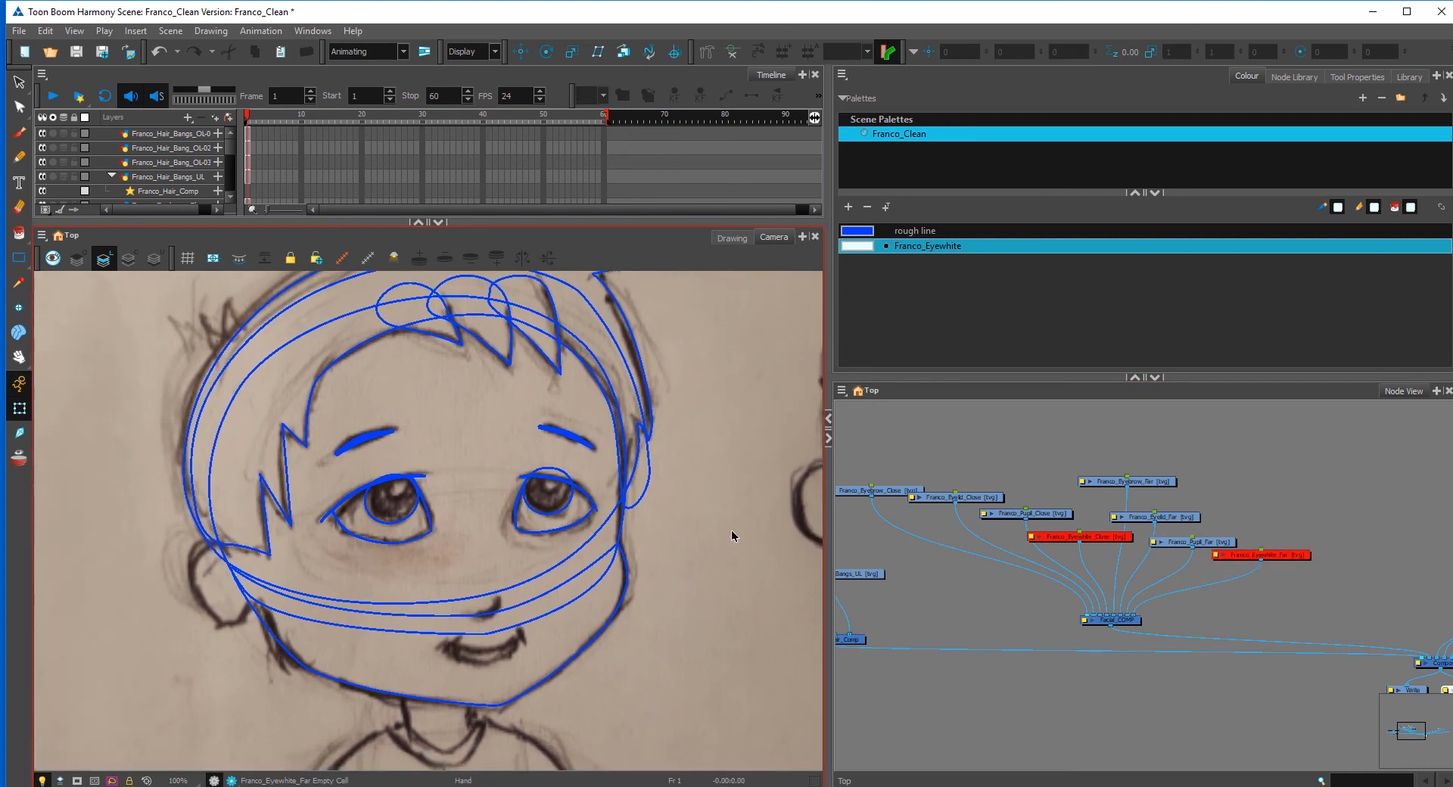
{"action": "mouse_move", "coordinate": [1310, 590]}
{"action": "left_mouse_down"}
{"action": "mouse_move", "coordinate": [1184, 616]}
{"action": "mouse_move", "coordinate": [1338, 589]}
{"action": "left_mouse_up"}
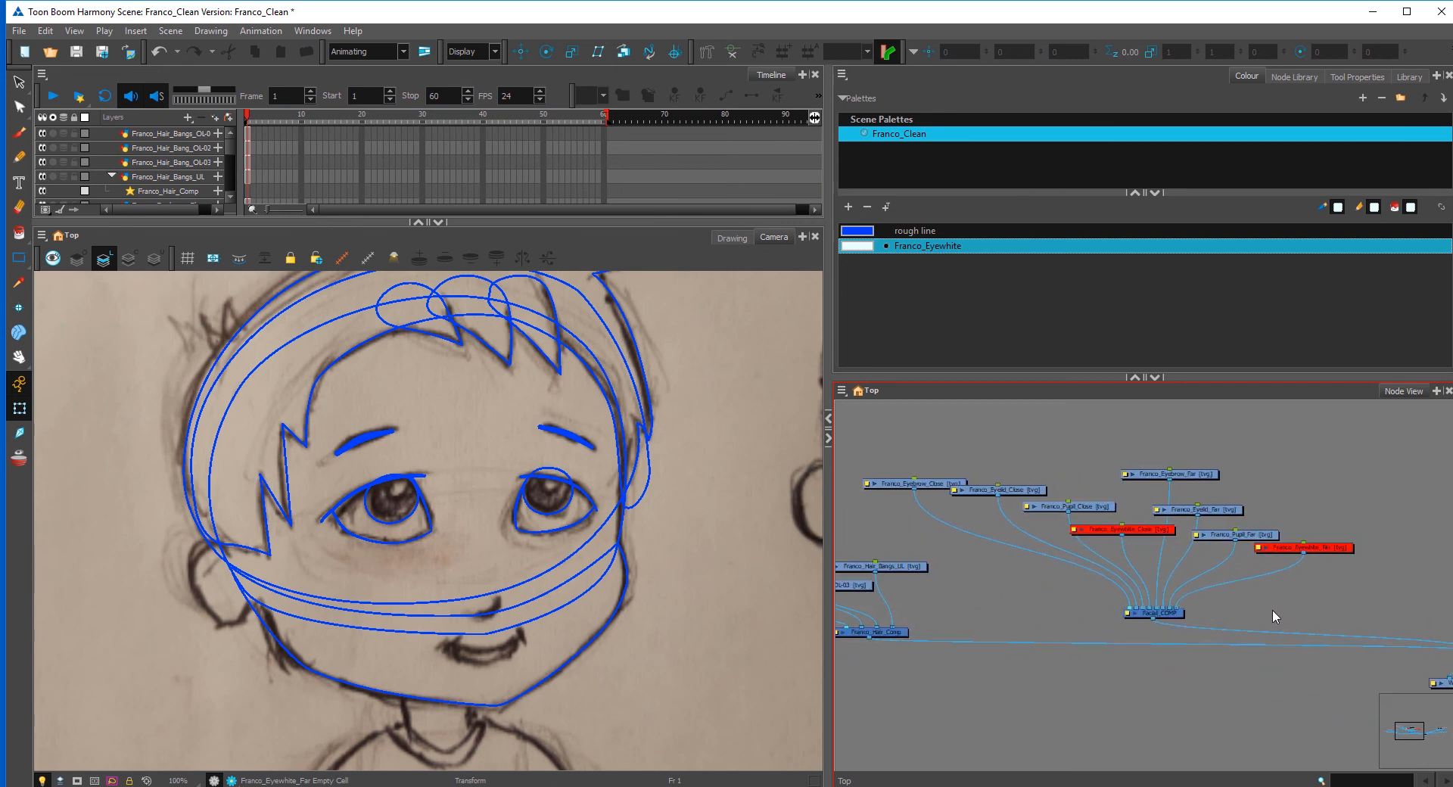
{"action": "key", "text": "c"}
{"action": "left_click", "coordinate": [1260, 619]}
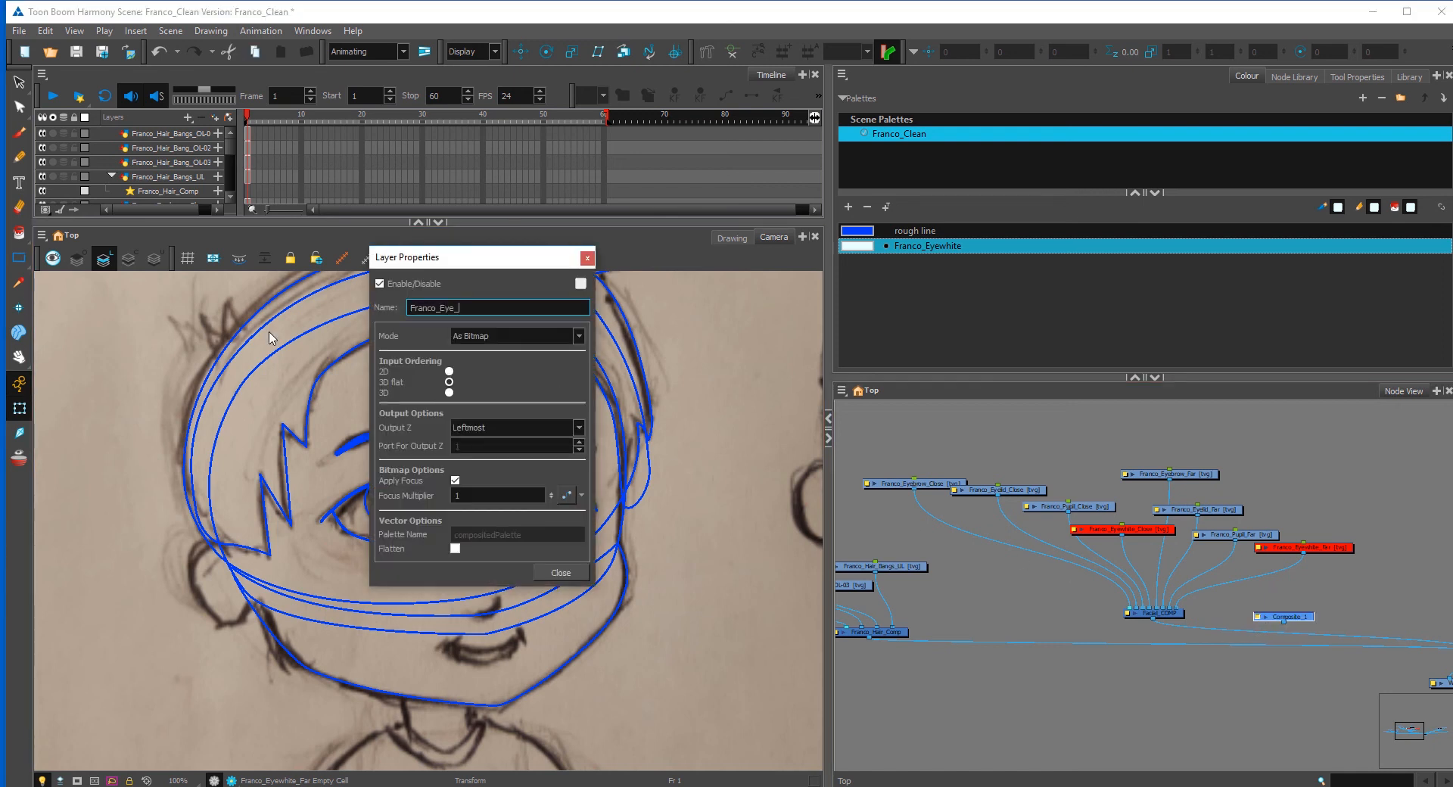
{"action": "left_click", "coordinate": [565, 573]}
Step: Insert Franco_Eye_Comp between the eye and eyebrow nodes and Facial_COMP
{"action": "left_click_drag", "start_coordinate": [1307, 619], "coordinate": [1110, 608]}
{"action": "mouse_move", "coordinate": [1135, 608]}
{"action": "left_mouse_down"}
{"action": "mouse_move", "coordinate": [1112, 609]}
{"action": "mouse_move", "coordinate": [1117, 592]}
{"action": "mouse_move", "coordinate": [1152, 610]}
{"action": "left_mouse_up"}
{"action": "left_click", "coordinate": [1127, 634]}
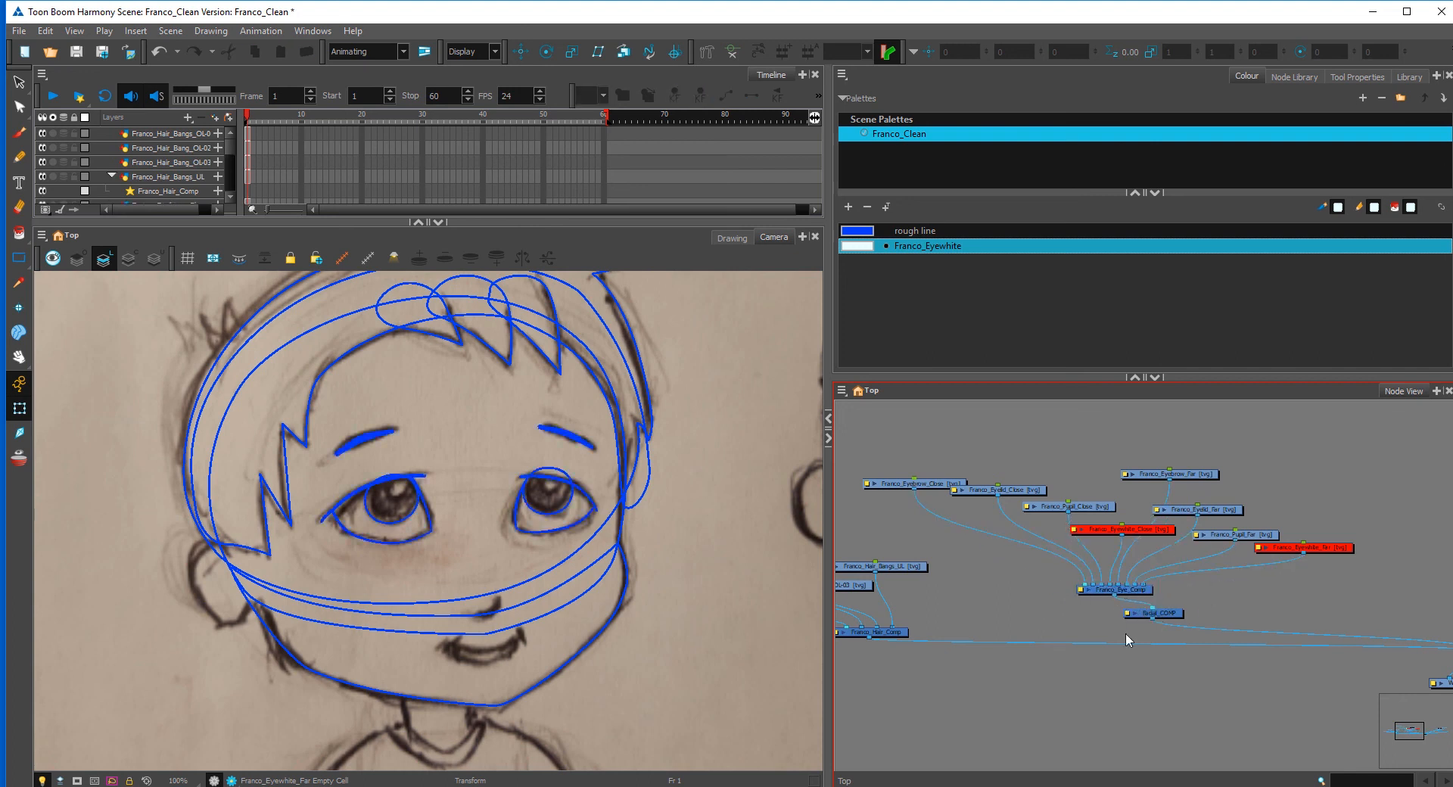
Step: Add a vector drawing layer named Franco_Nose and connect it to Facial_COMP
{"action": "key", "text": "ctrl+r"}
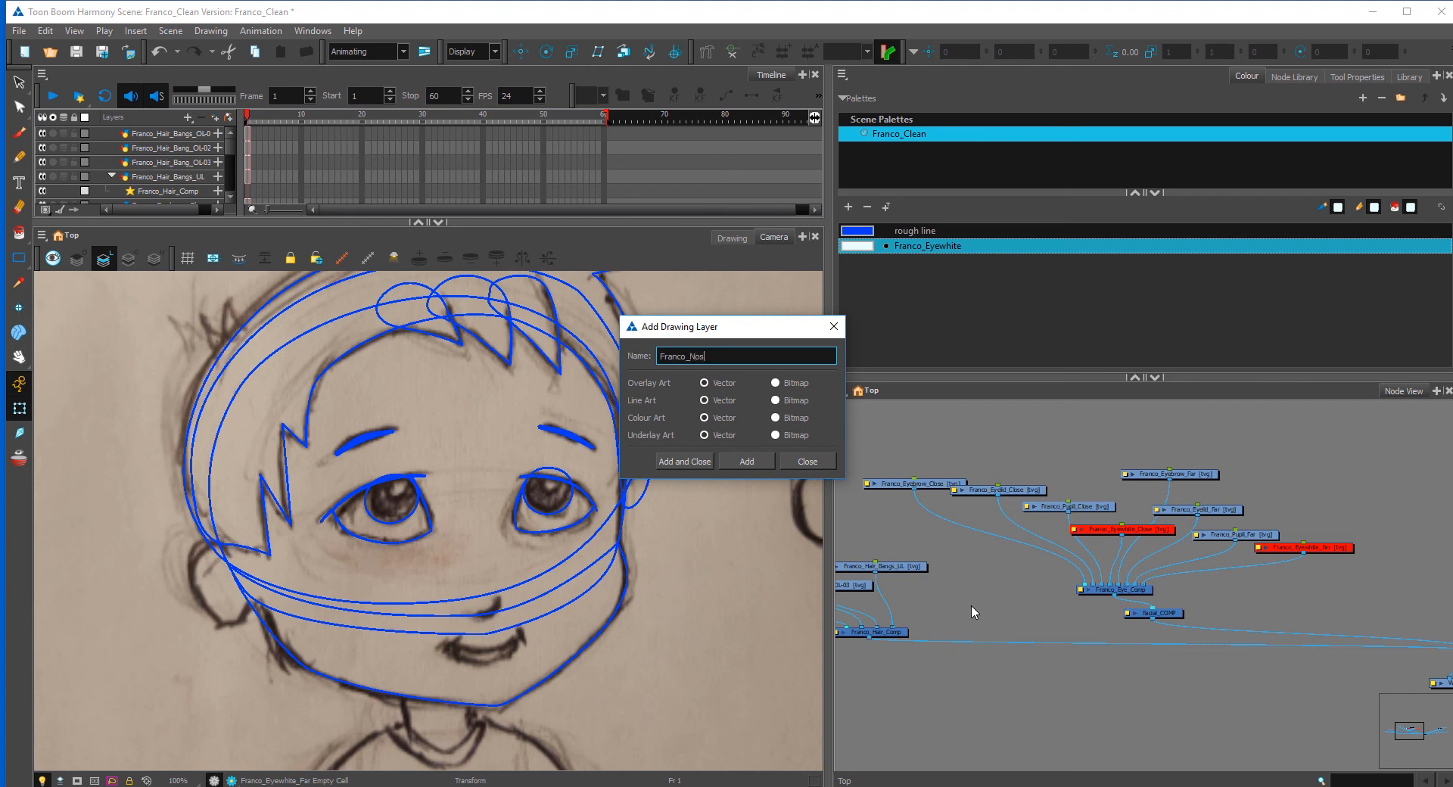
{"action": "left_click", "coordinate": [690, 463]}
{"action": "left_click_drag", "start_coordinate": [1354, 610], "coordinate": [1094, 556]}
{"action": "left_click_drag", "start_coordinate": [1255, 602], "coordinate": [1014, 543]}
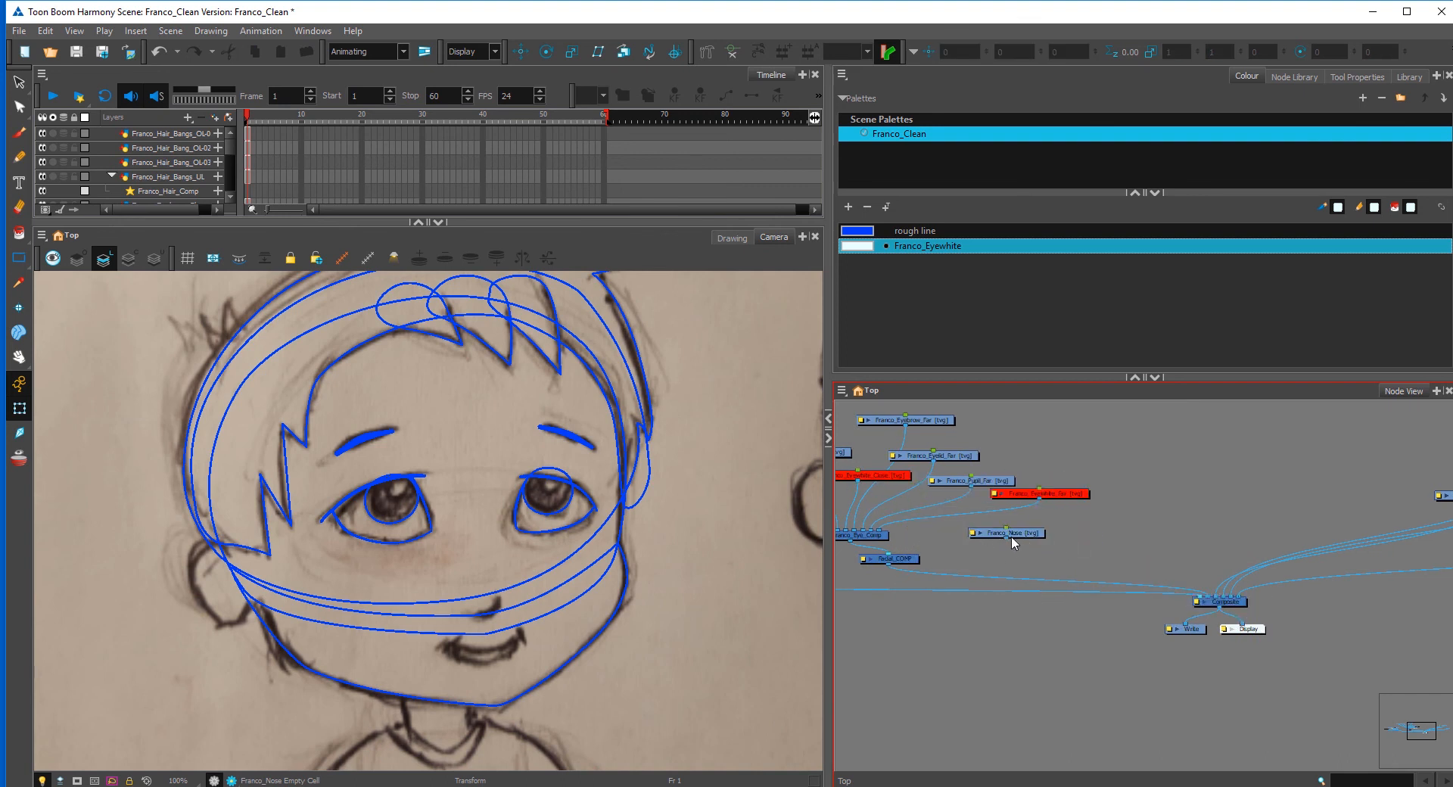
{"action": "left_click_drag", "start_coordinate": [909, 549], "coordinate": [1044, 546]}
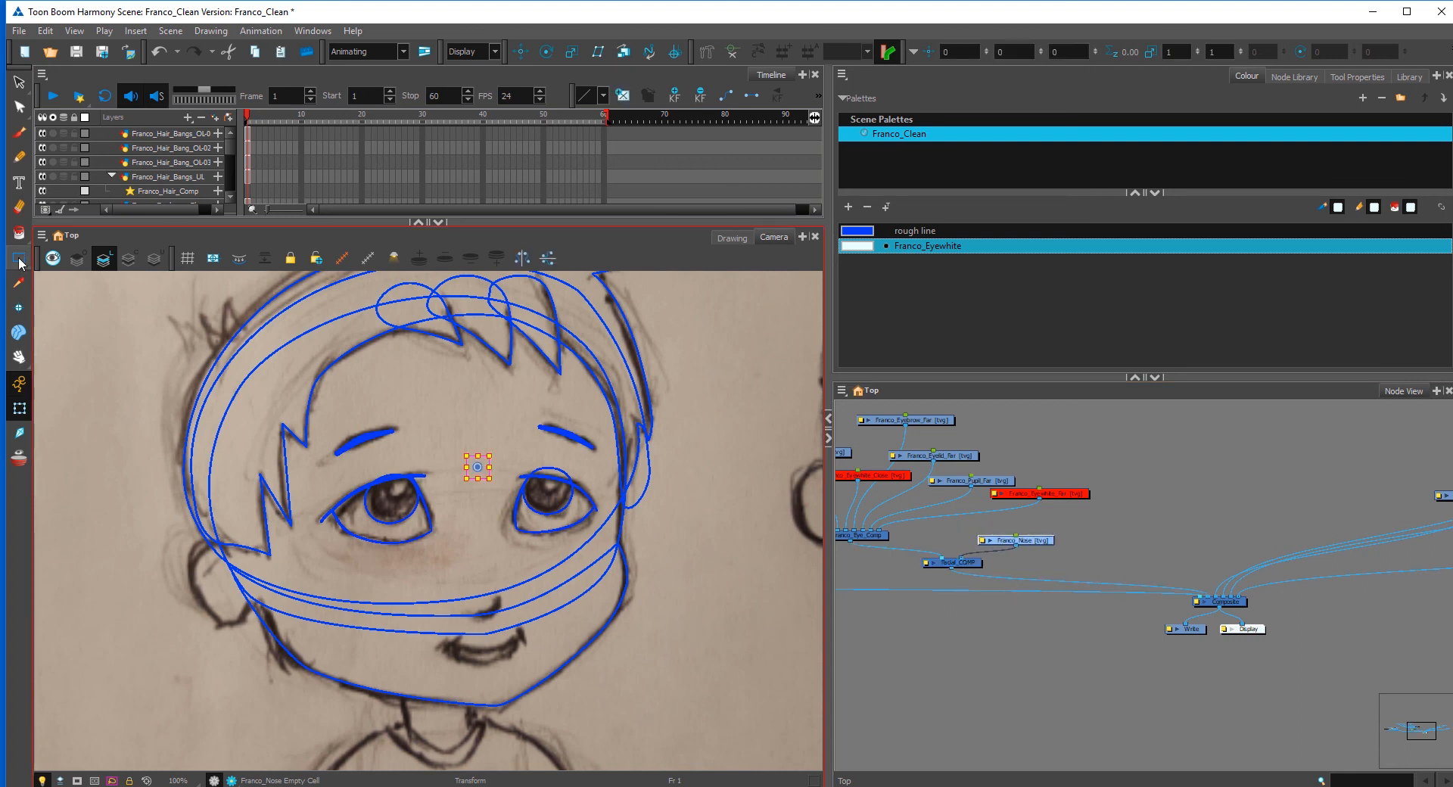
Step: Draw a small rectangle over the sketched nose in the rough line colour and reshape it into the nose's open curve
{"action": "left_click", "coordinate": [21, 259]}
{"action": "left_click_drag", "start_coordinate": [493, 613], "coordinate": [499, 615]}
{"action": "key", "text": "ctrl+z"}
{"action": "left_click", "coordinate": [863, 232]}
{"action": "key", "text": "alt+q"}
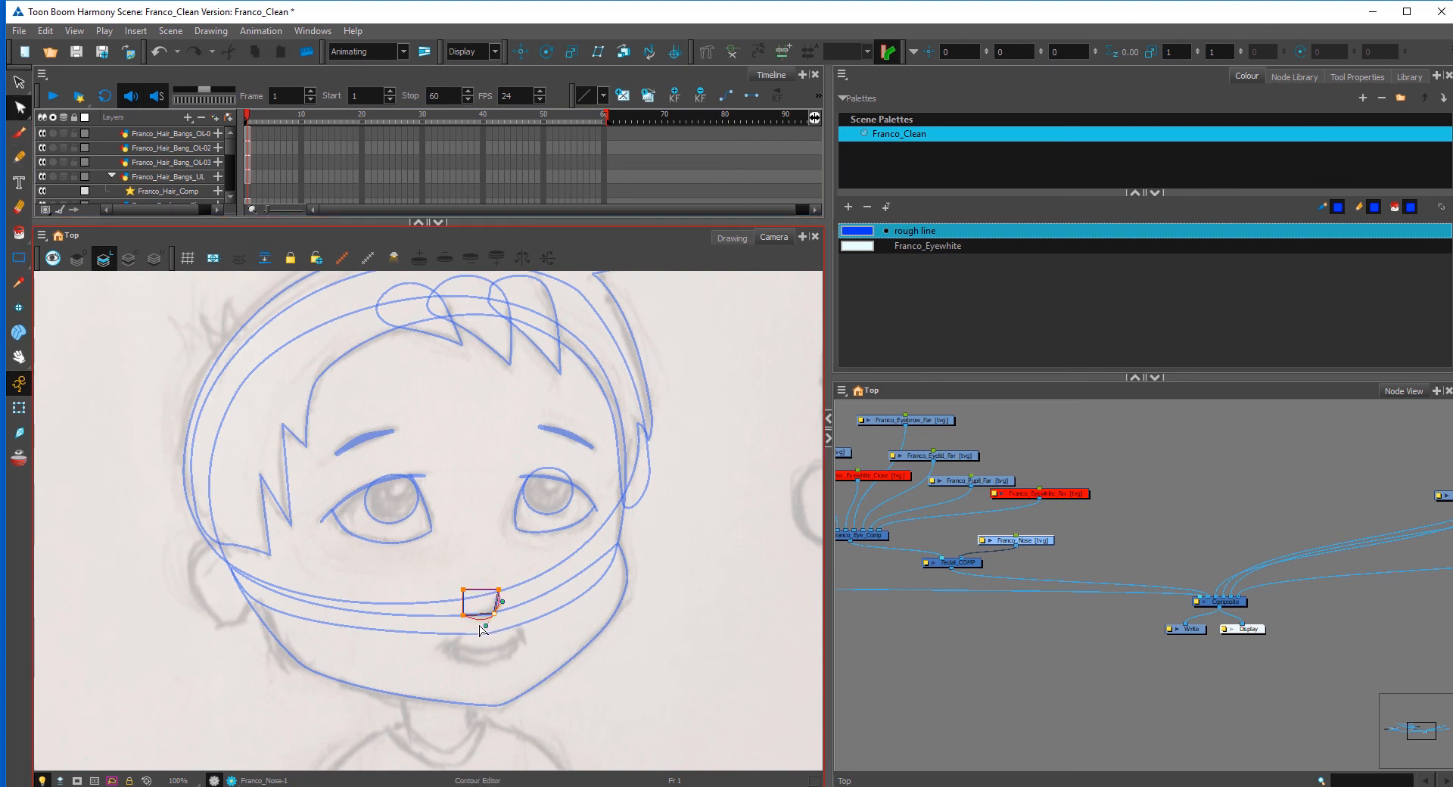
{"action": "left_click_drag", "start_coordinate": [480, 625], "coordinate": [483, 623]}
{"action": "scroll", "coordinate": [521, 587], "scroll_direction": "up", "scroll_amount": 5}
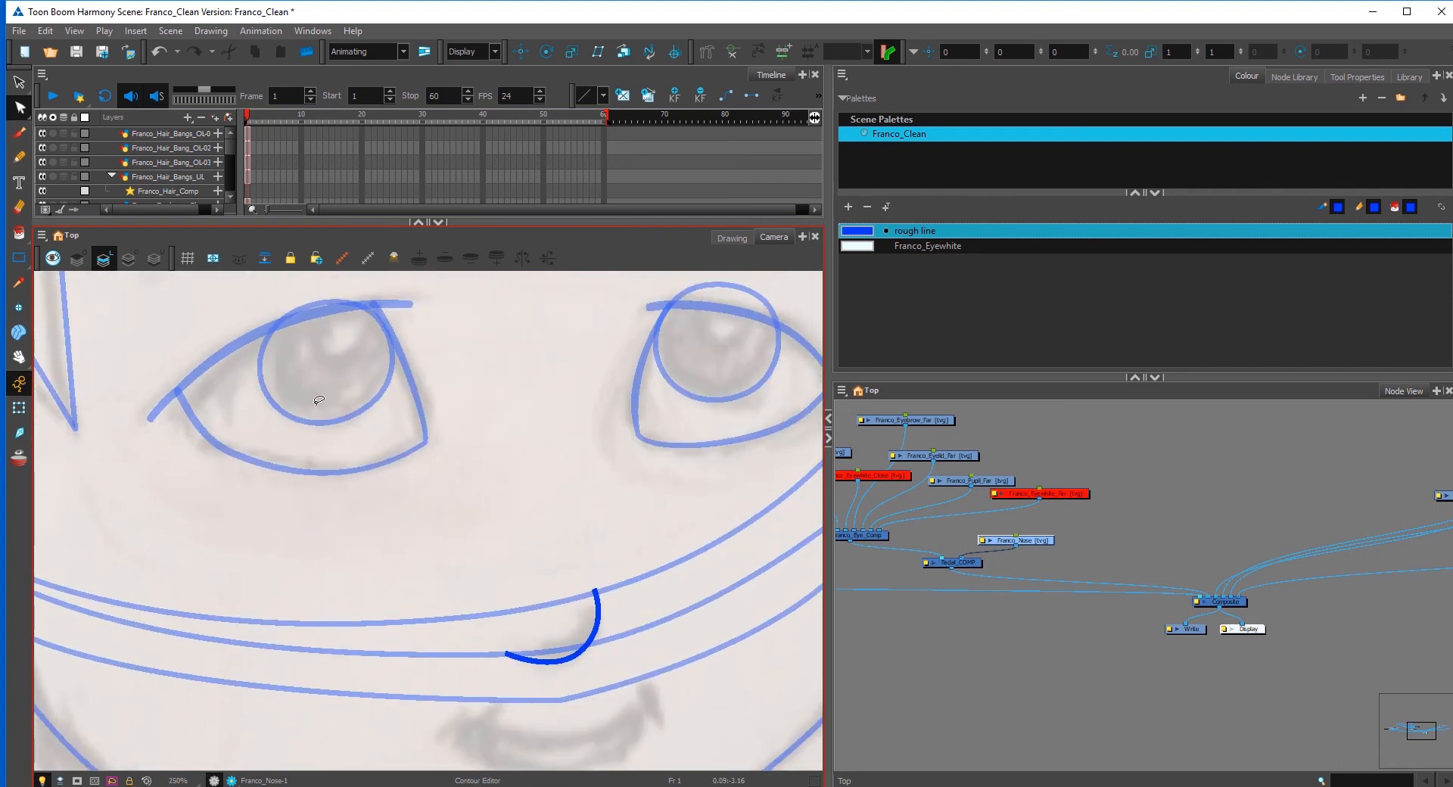
Step: Give the nose line round start and end tips
{"action": "left_click", "coordinate": [19, 82]}
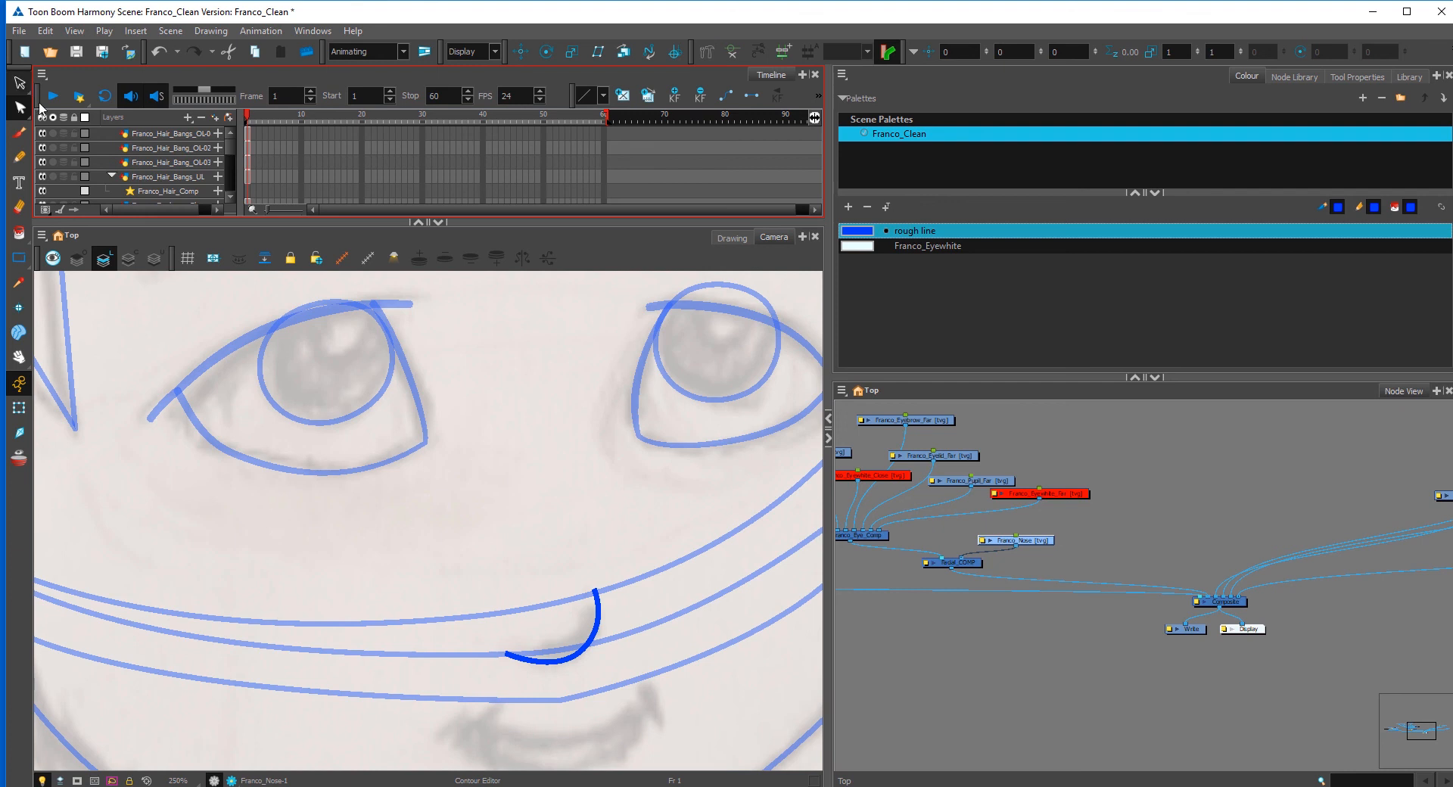
{"action": "left_click_drag", "start_coordinate": [573, 557], "coordinate": [654, 608]}
{"action": "left_click", "coordinate": [1357, 76]}
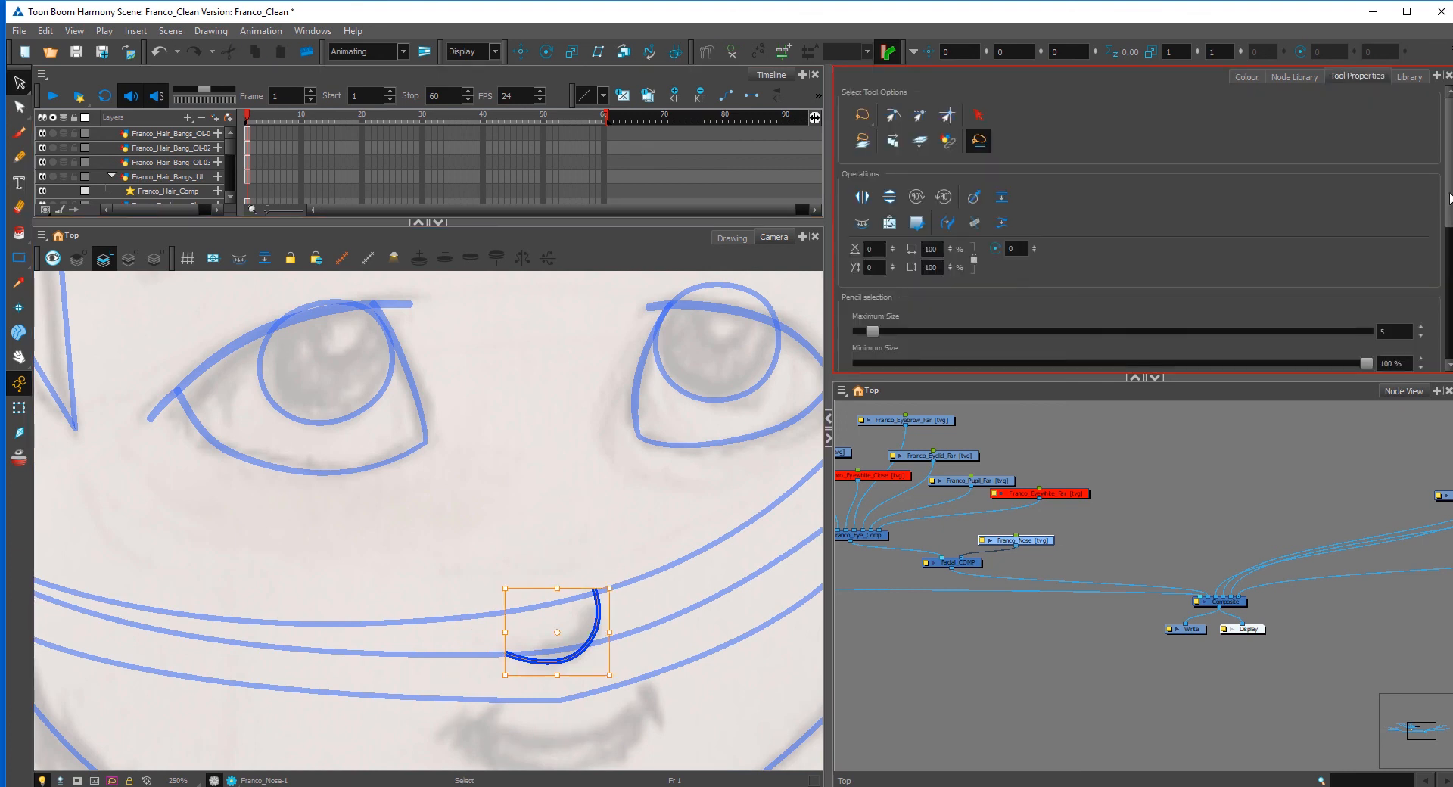
{"action": "left_click", "coordinate": [928, 264]}
{"action": "left_click", "coordinate": [944, 282]}
{"action": "left_click", "coordinate": [882, 264]}
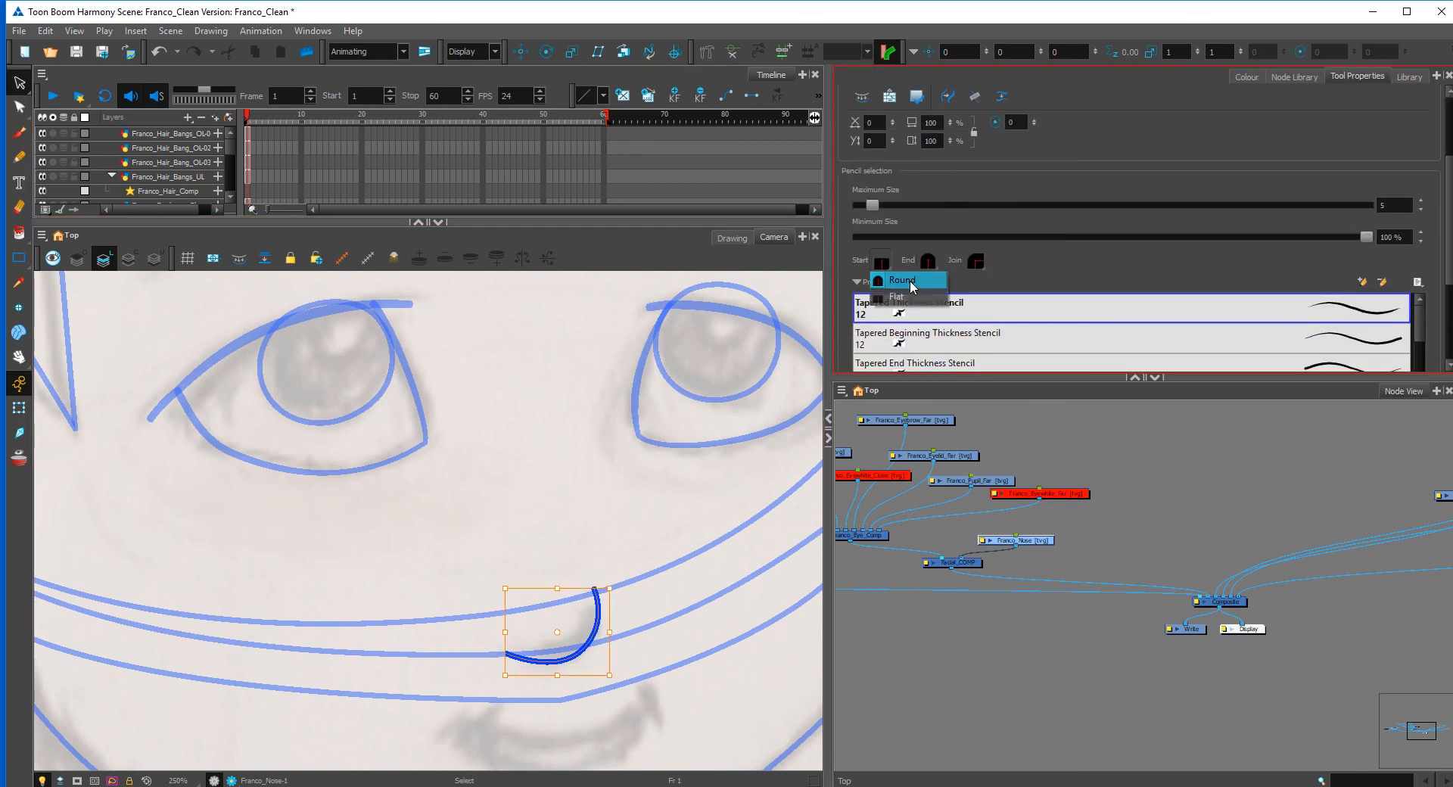
{"action": "left_click", "coordinate": [912, 283]}
Step: Set the bitmap image quality of the sketch to its maximum resolution of 5312
{"action": "left_click", "coordinate": [19, 408]}
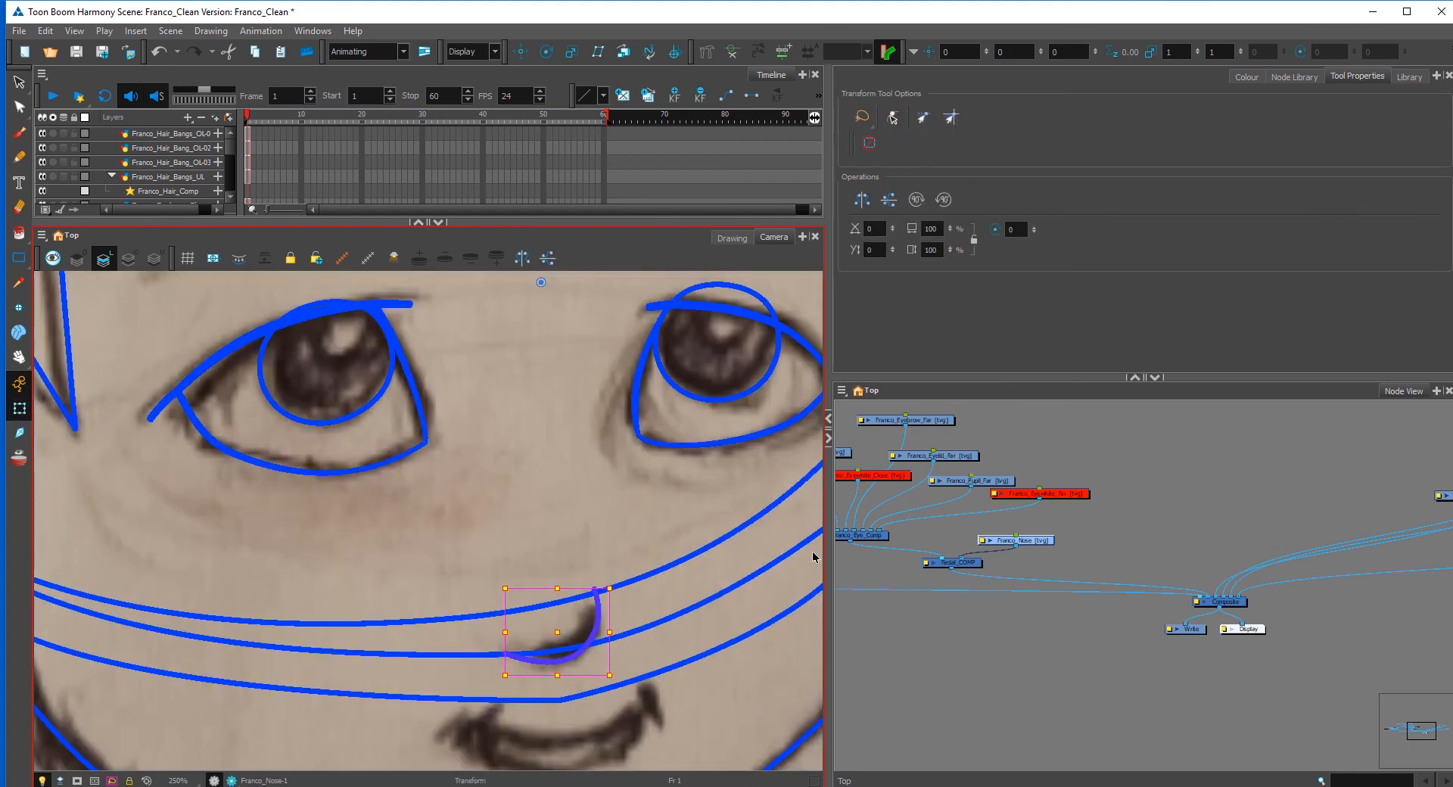
{"action": "left_click", "coordinate": [541, 509]}
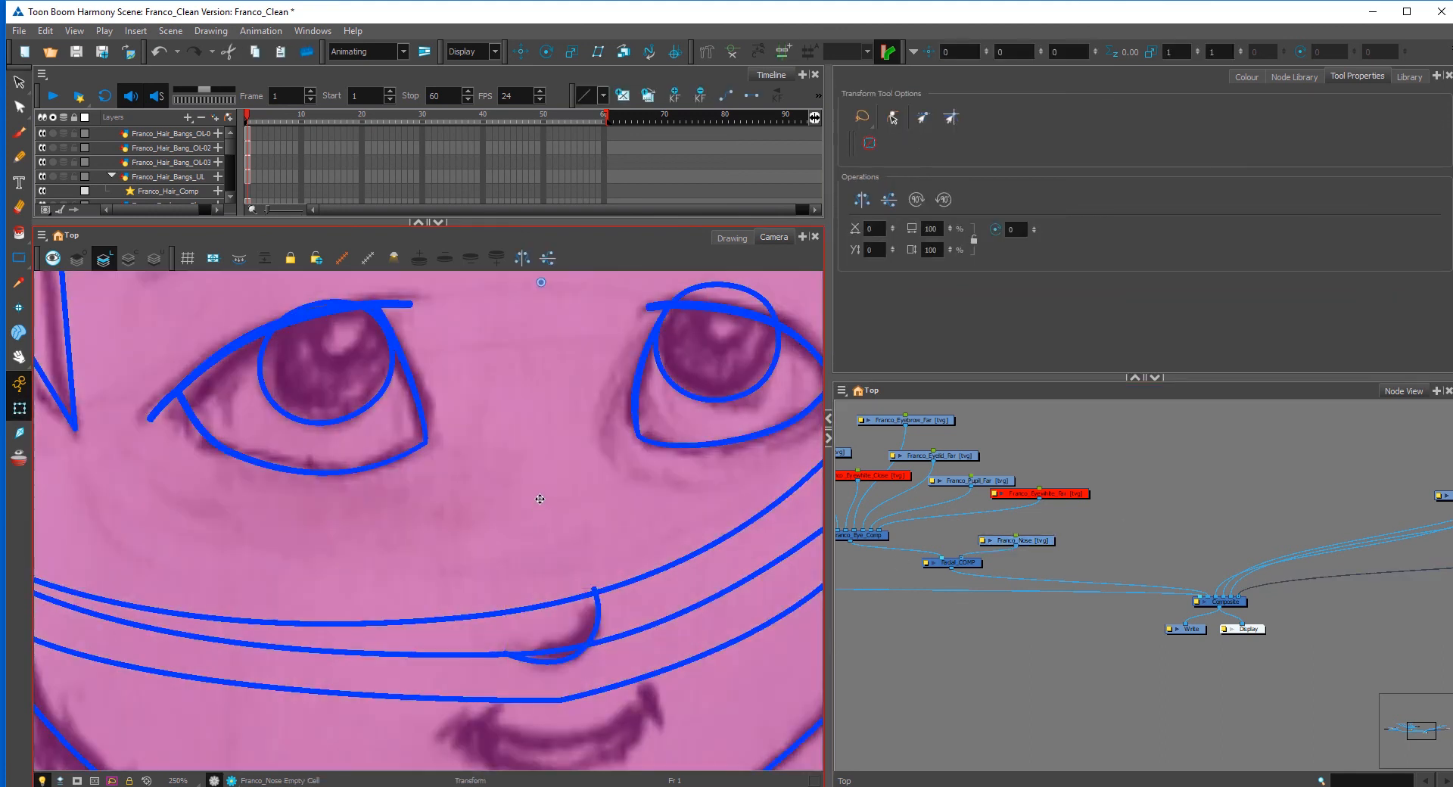
{"action": "left_click", "coordinate": [78, 31]}
{"action": "left_click", "coordinate": [172, 406]}
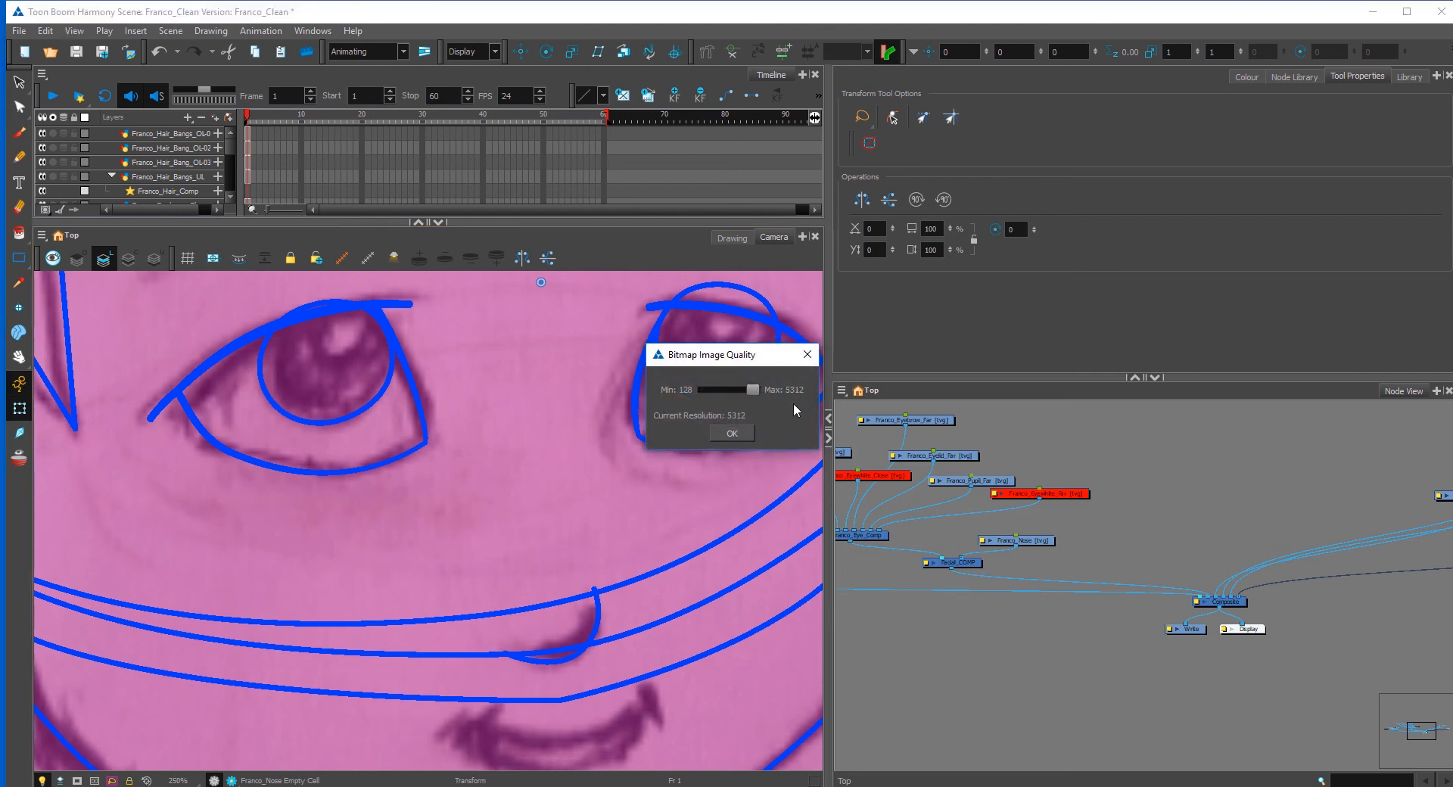
{"action": "left_click", "coordinate": [734, 431]}
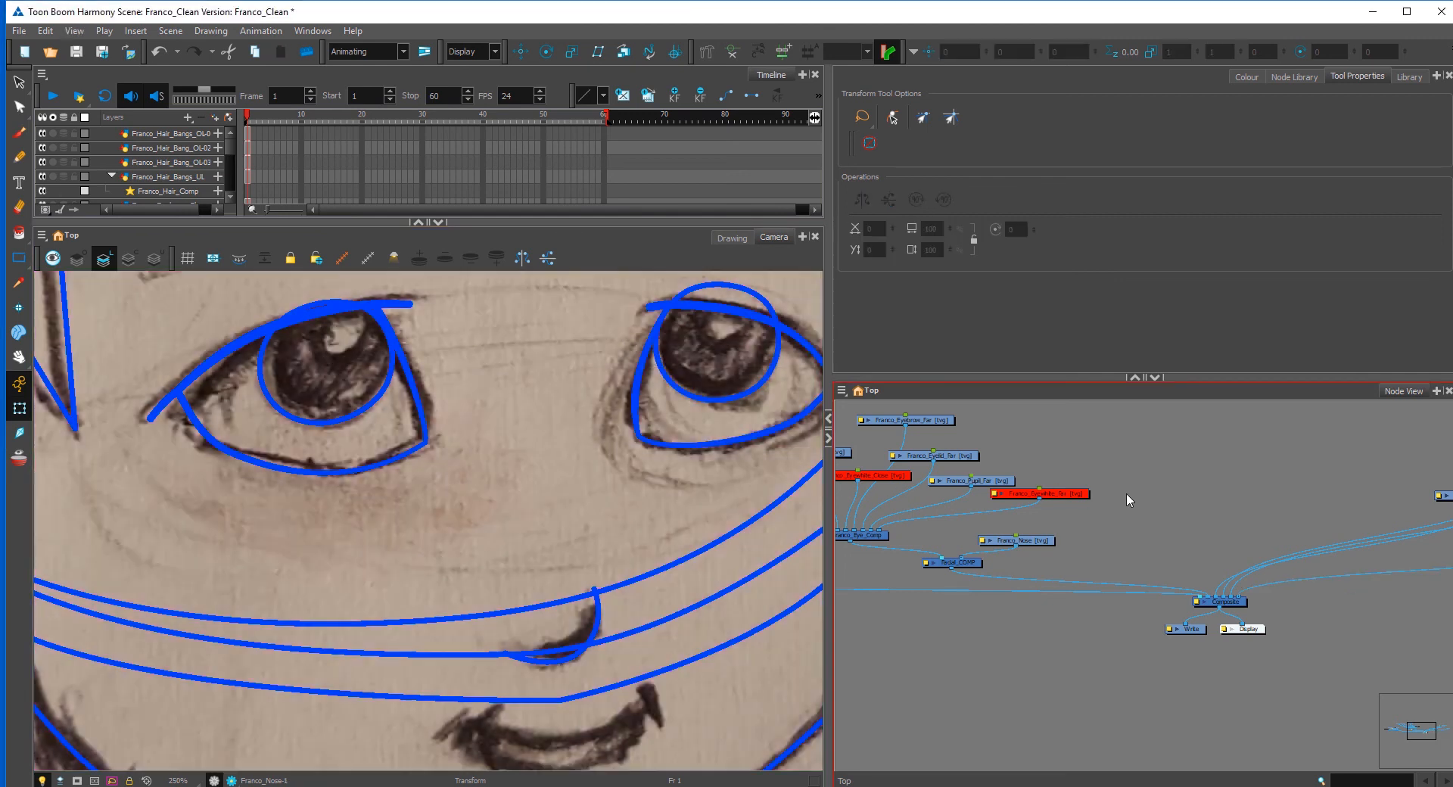
Step: Reshape the nose line in the contour editor into a shorter curve that follows the sketched nose
{"action": "scroll", "coordinate": [523, 504], "scroll_direction": "down", "scroll_amount": 2}
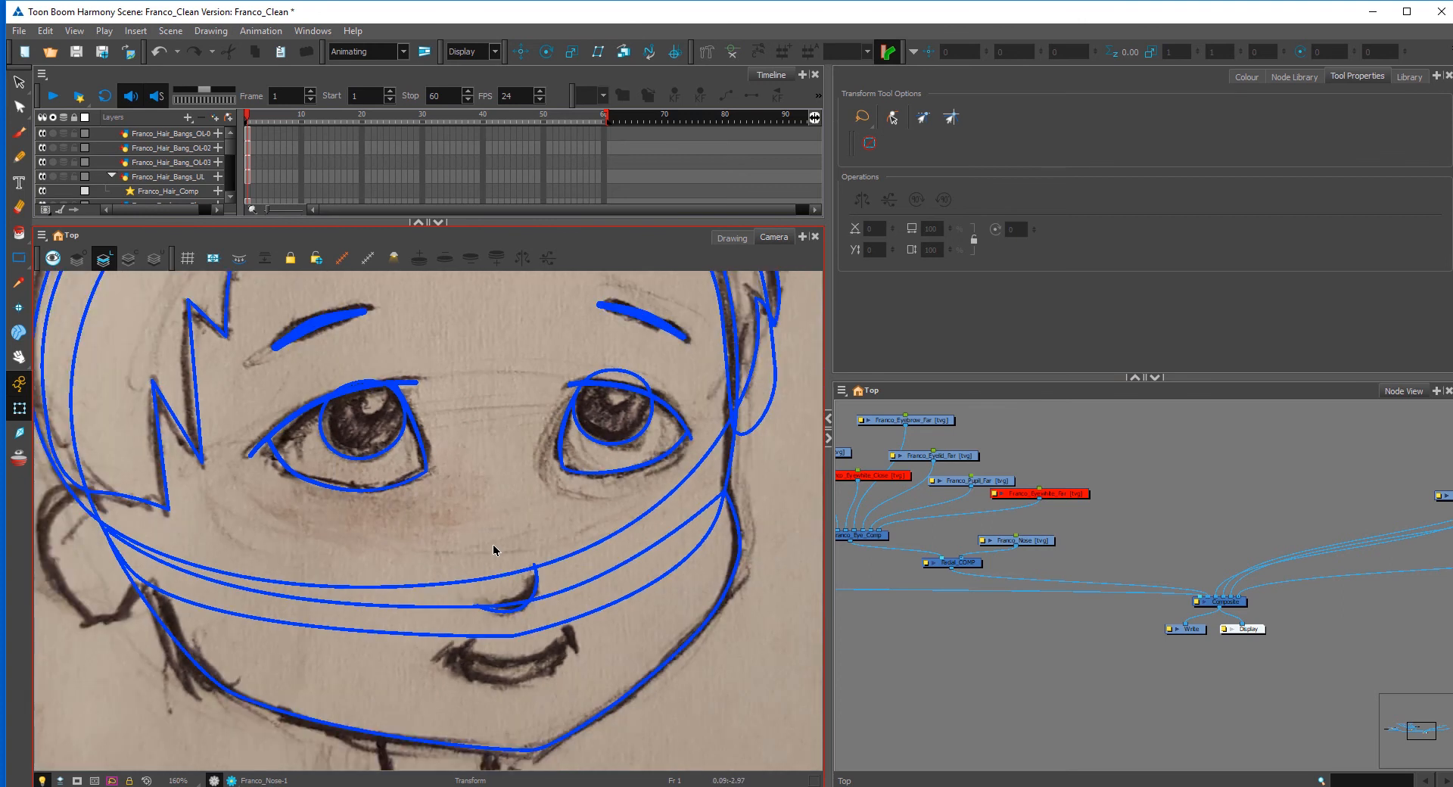
{"action": "scroll", "coordinate": [516, 631], "scroll_direction": "up", "scroll_amount": 2}
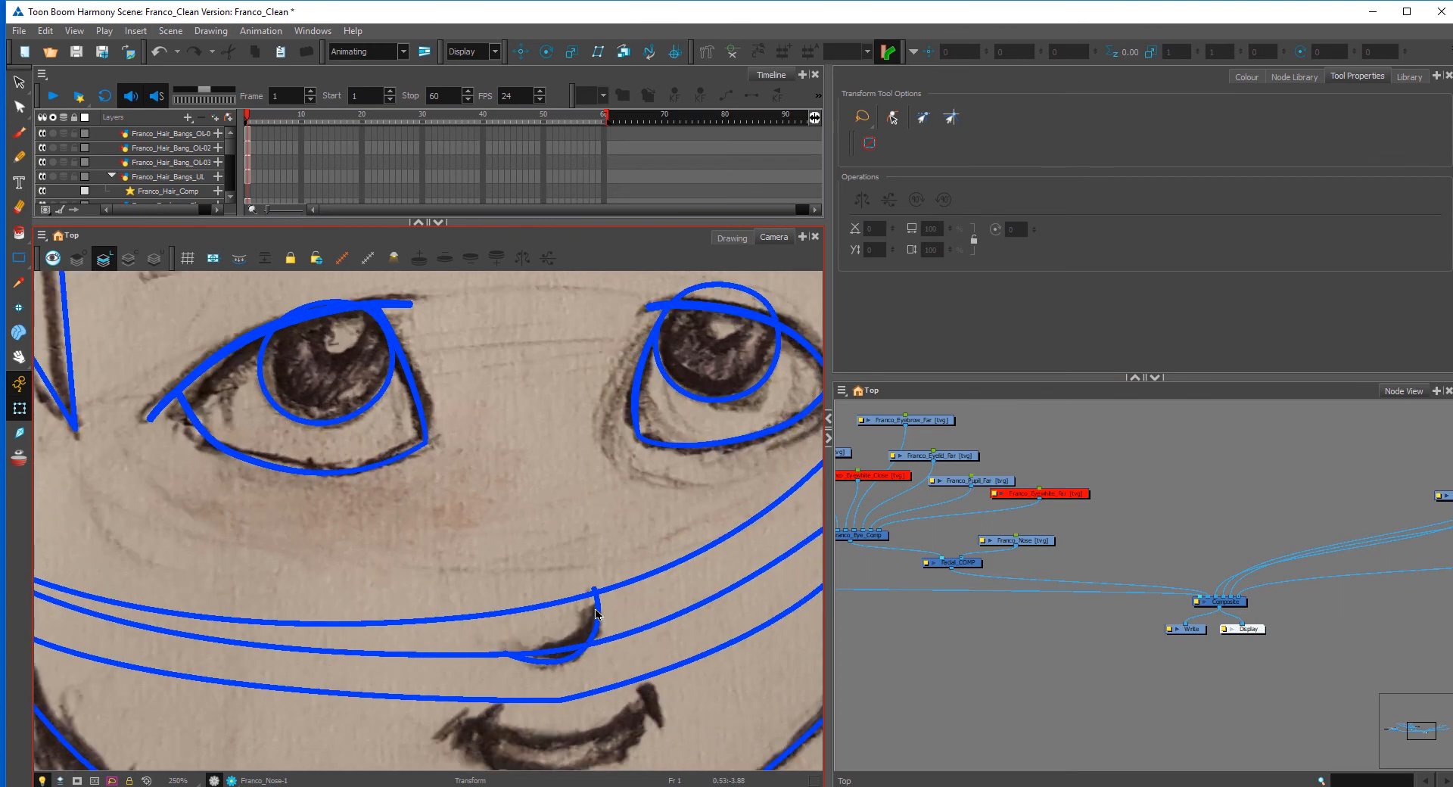
{"action": "left_click", "coordinate": [594, 603]}
{"action": "left_click", "coordinate": [19, 107]}
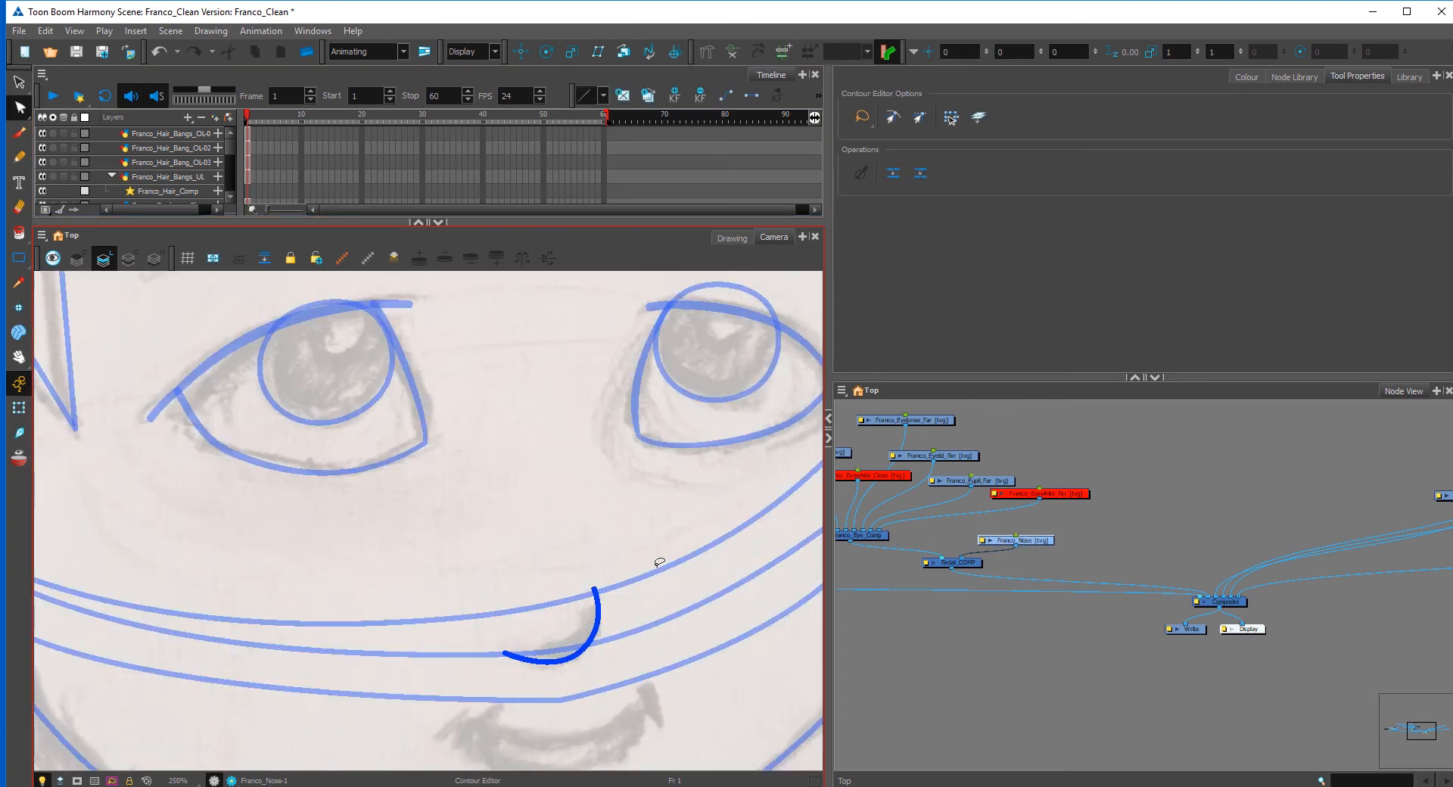
{"action": "left_click", "coordinate": [579, 650]}
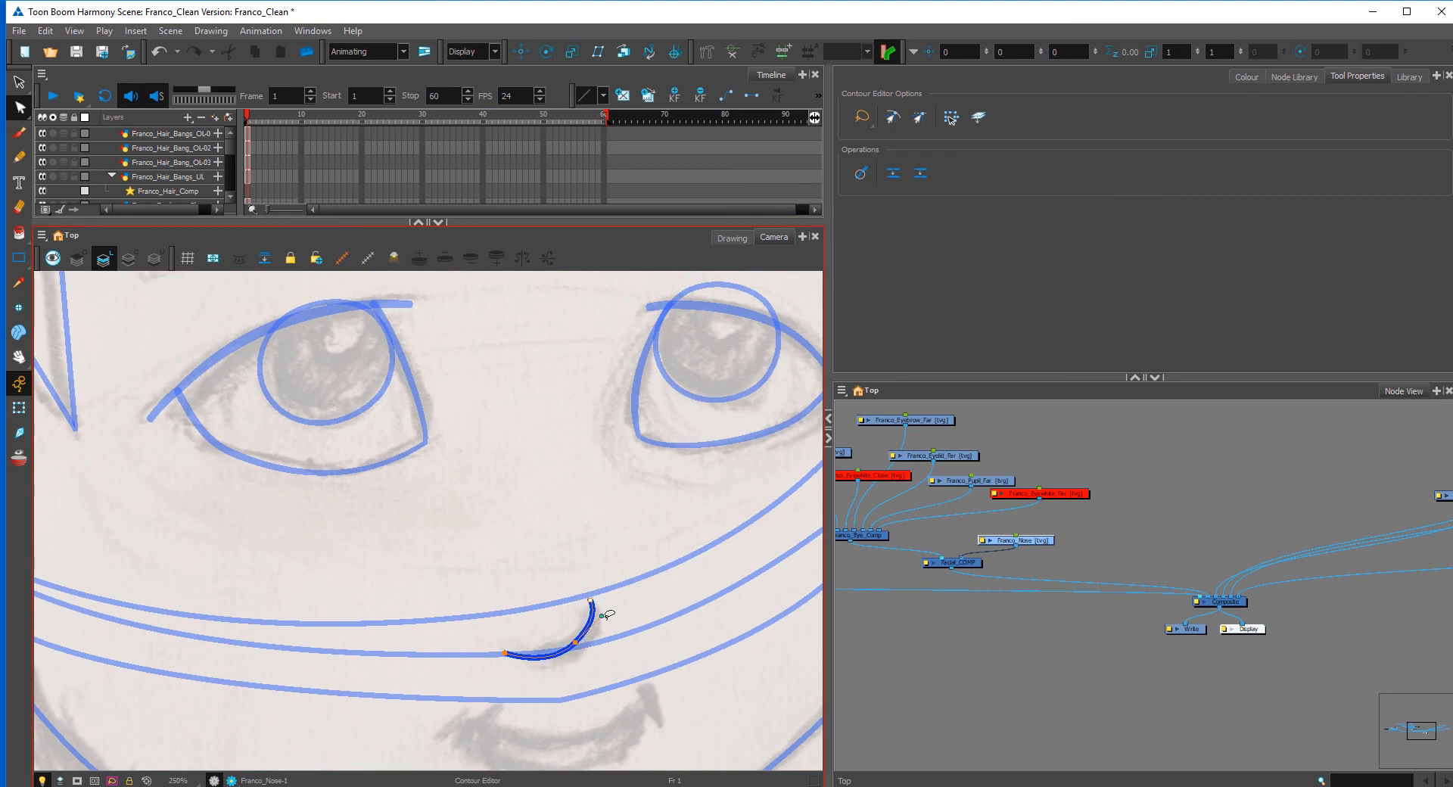
{"action": "left_click_drag", "start_coordinate": [602, 616], "coordinate": [595, 632]}
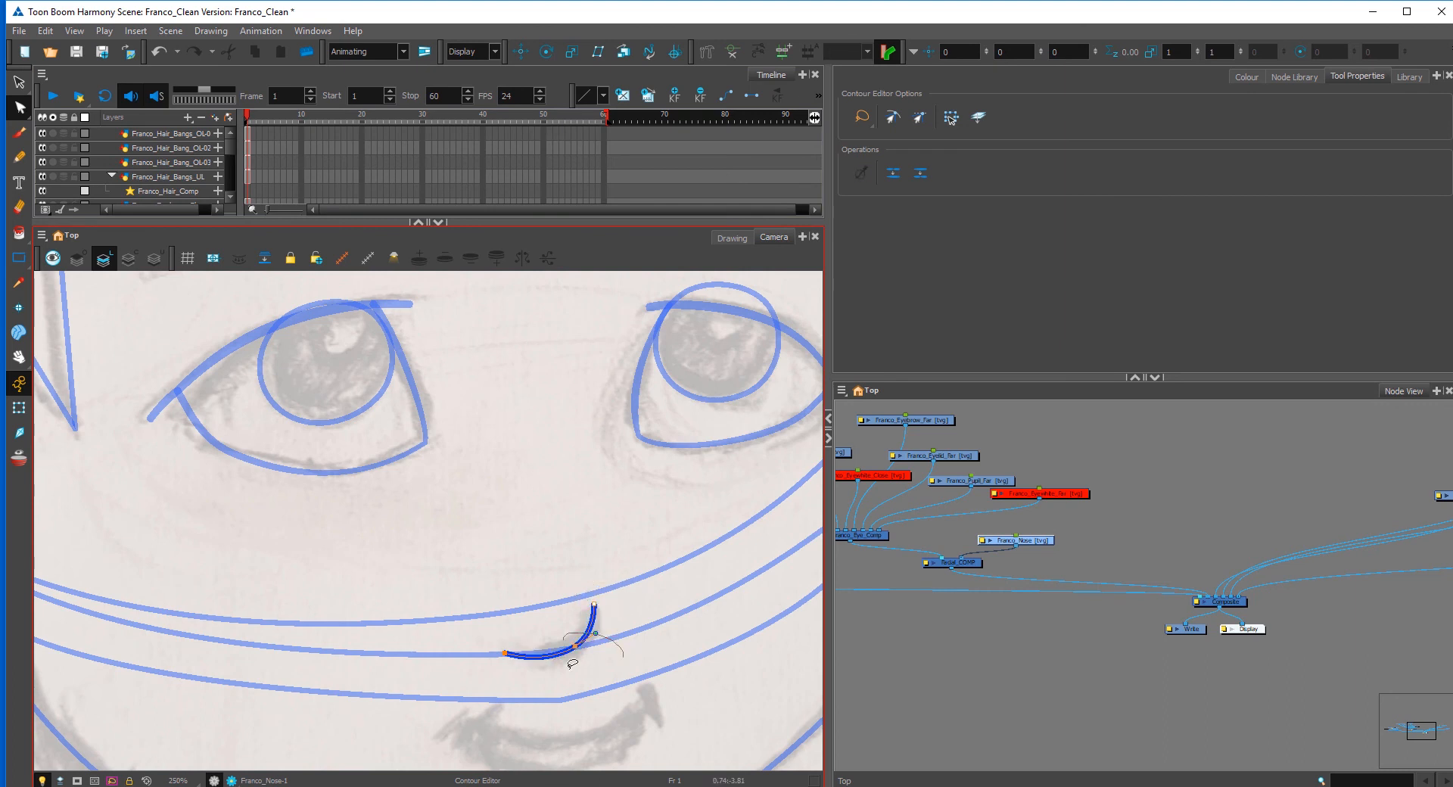
{"action": "left_click_drag", "start_coordinate": [505, 653], "coordinate": [520, 657]}
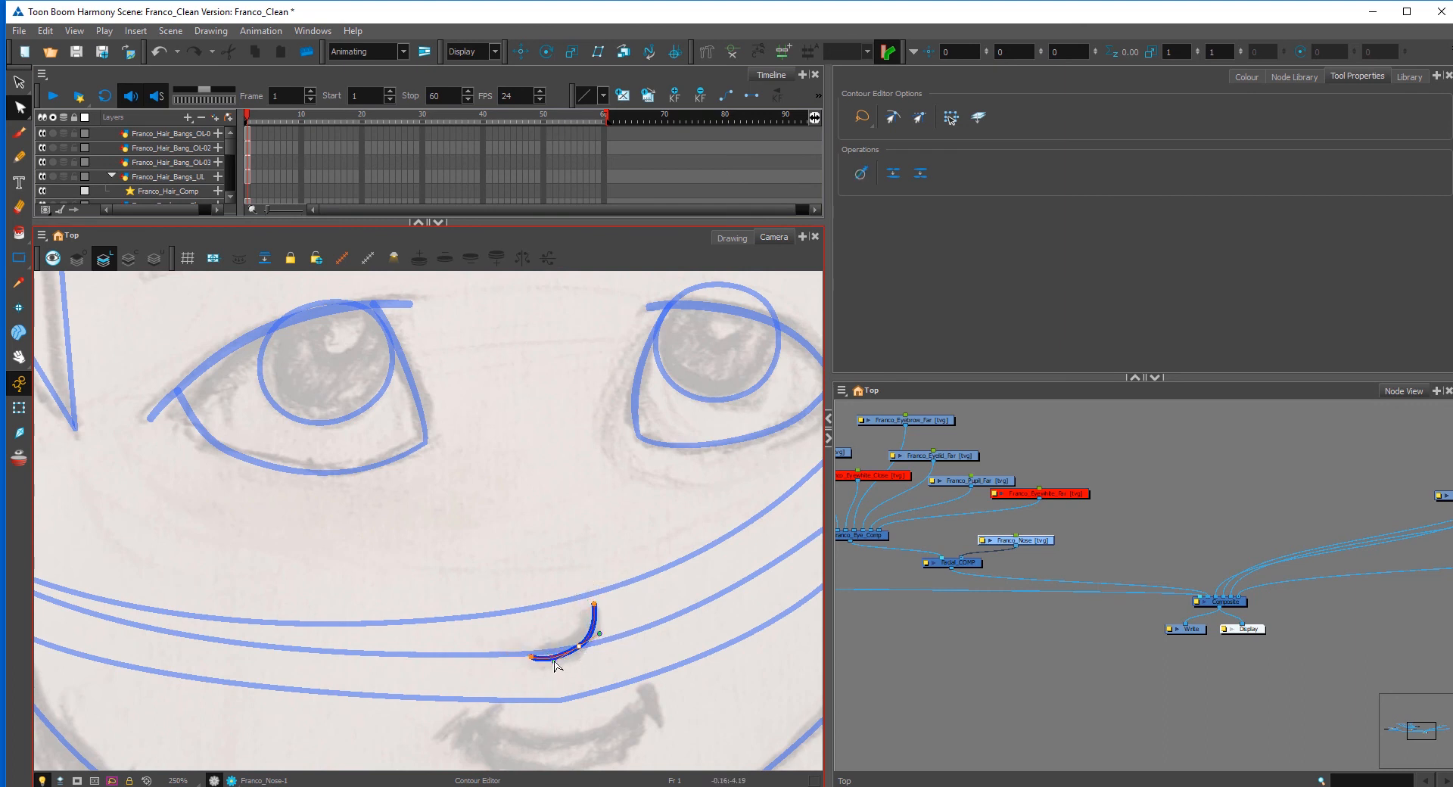
Step: Thicken the middle of the nose line with the Pencil Editor so it matches the sketched shading
{"action": "left_click", "coordinate": [20, 109]}
{"action": "left_click", "coordinate": [68, 162]}
{"action": "left_click", "coordinate": [589, 636]}
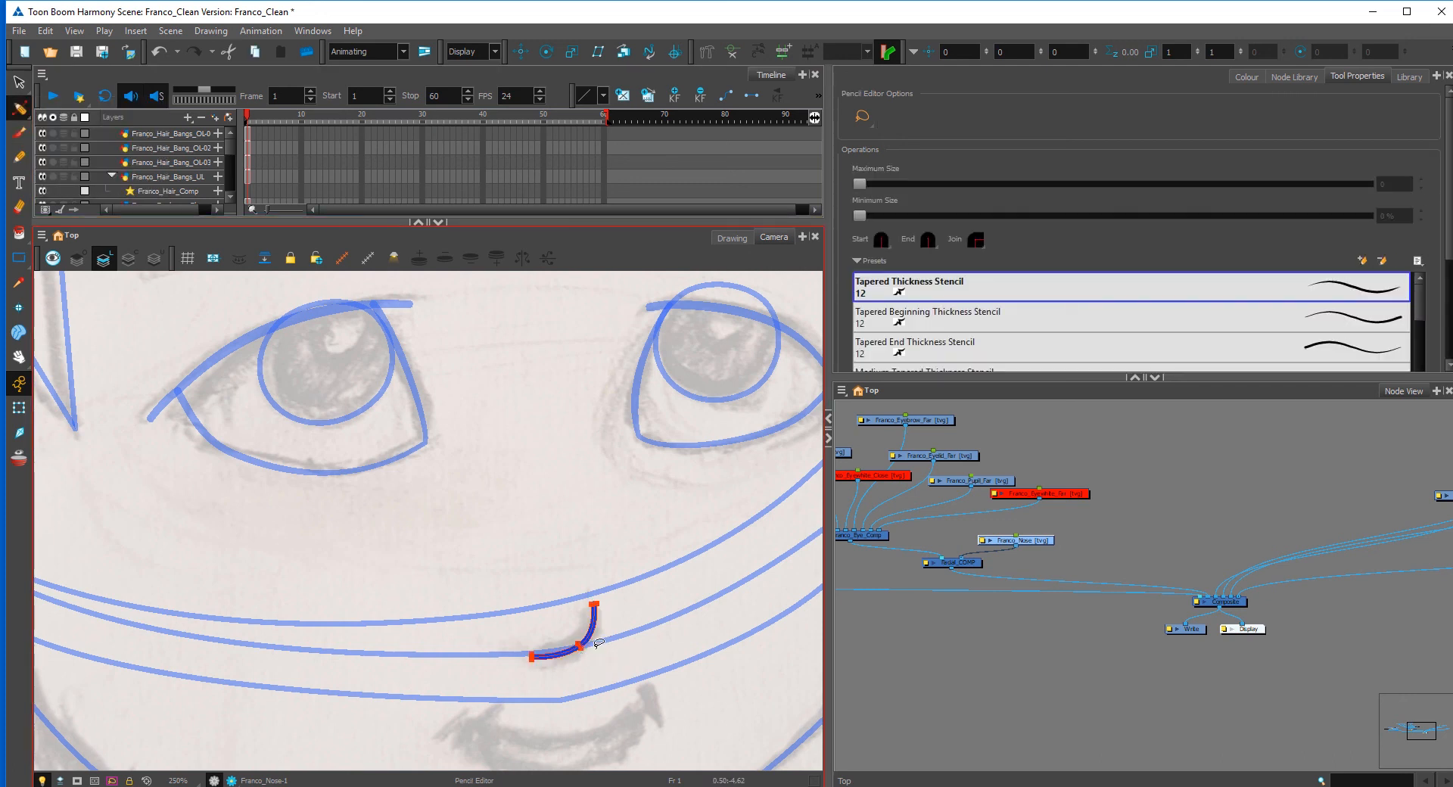
{"action": "left_click", "coordinate": [581, 647]}
{"action": "left_click", "coordinate": [620, 659]}
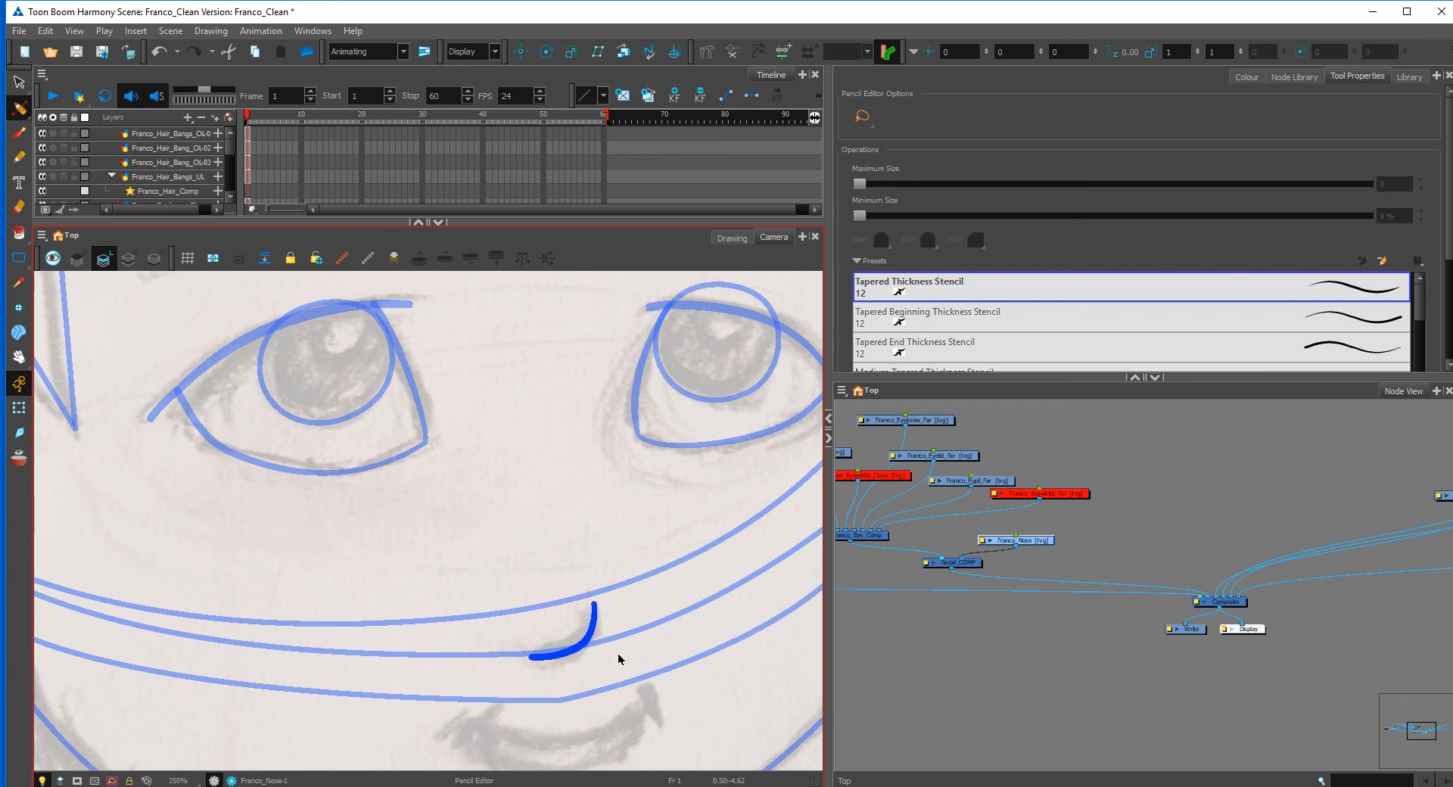
{"action": "left_click", "coordinate": [587, 639]}
{"action": "mouse_move", "coordinate": [583, 646]}
{"action": "left_mouse_down"}
{"action": "mouse_move", "coordinate": [579, 685]}
{"action": "mouse_move", "coordinate": [546, 659]}
{"action": "left_mouse_up"}
{"action": "left_click", "coordinate": [614, 687]}
{"action": "left_click", "coordinate": [555, 674]}
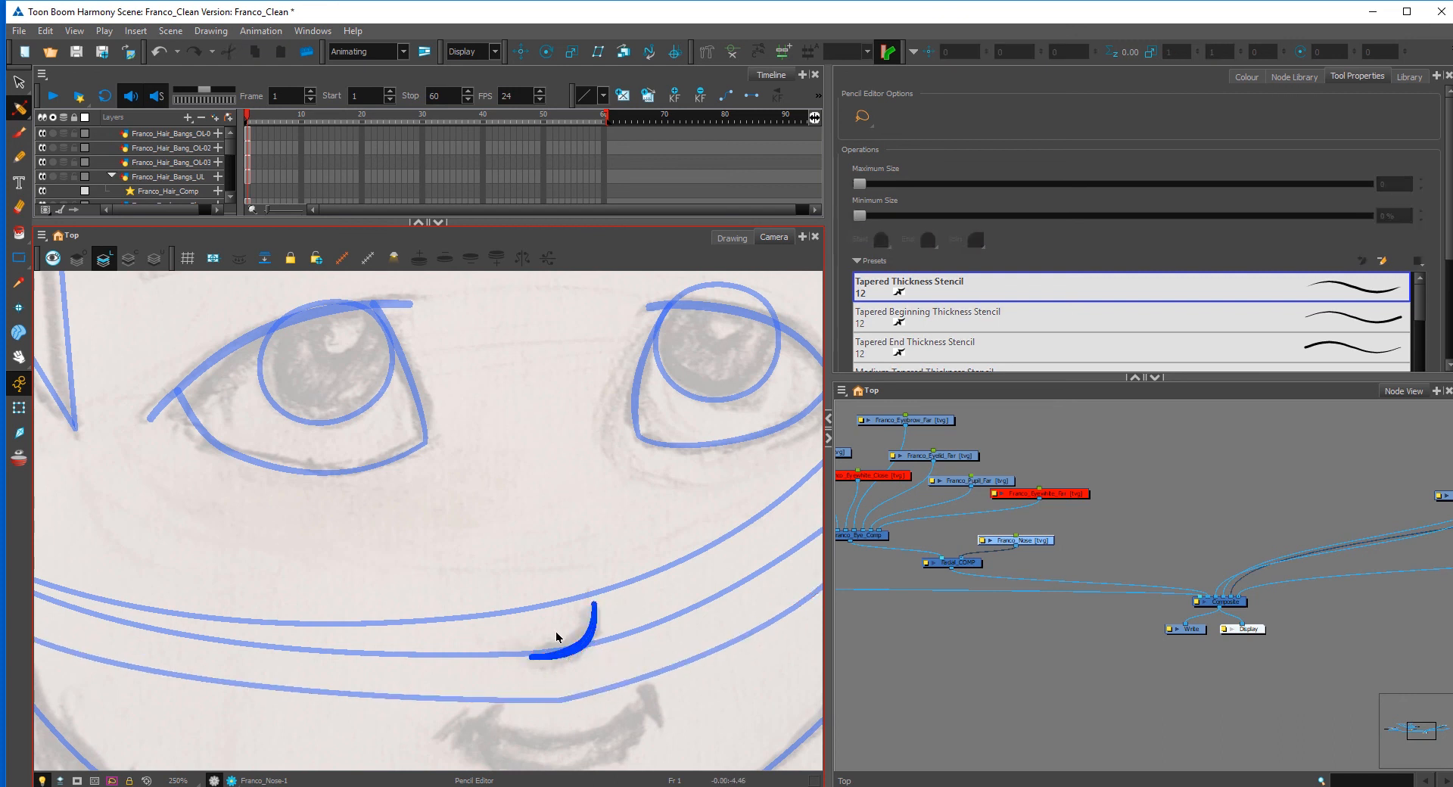
{"action": "left_click", "coordinate": [19, 108]}
{"action": "left_click", "coordinate": [79, 104]}
{"action": "left_click", "coordinate": [587, 642]}
{"action": "left_click", "coordinate": [643, 646]}
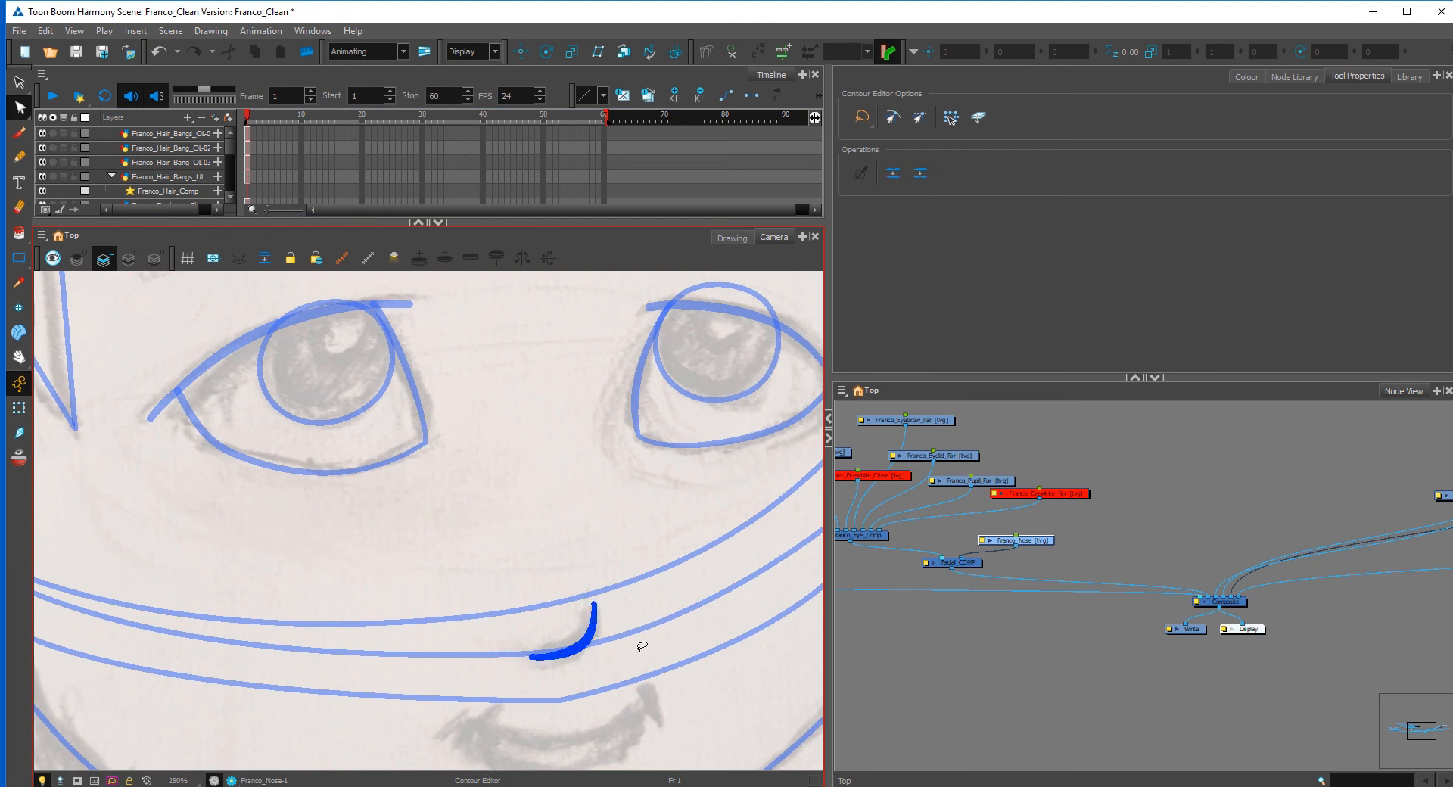
Step: Move the Franco_Nose node directly above Facial_COMP in the node network
{"action": "key", "text": "1"}
{"action": "key", "text": "1"}
{"action": "left_click", "coordinate": [18, 408]}
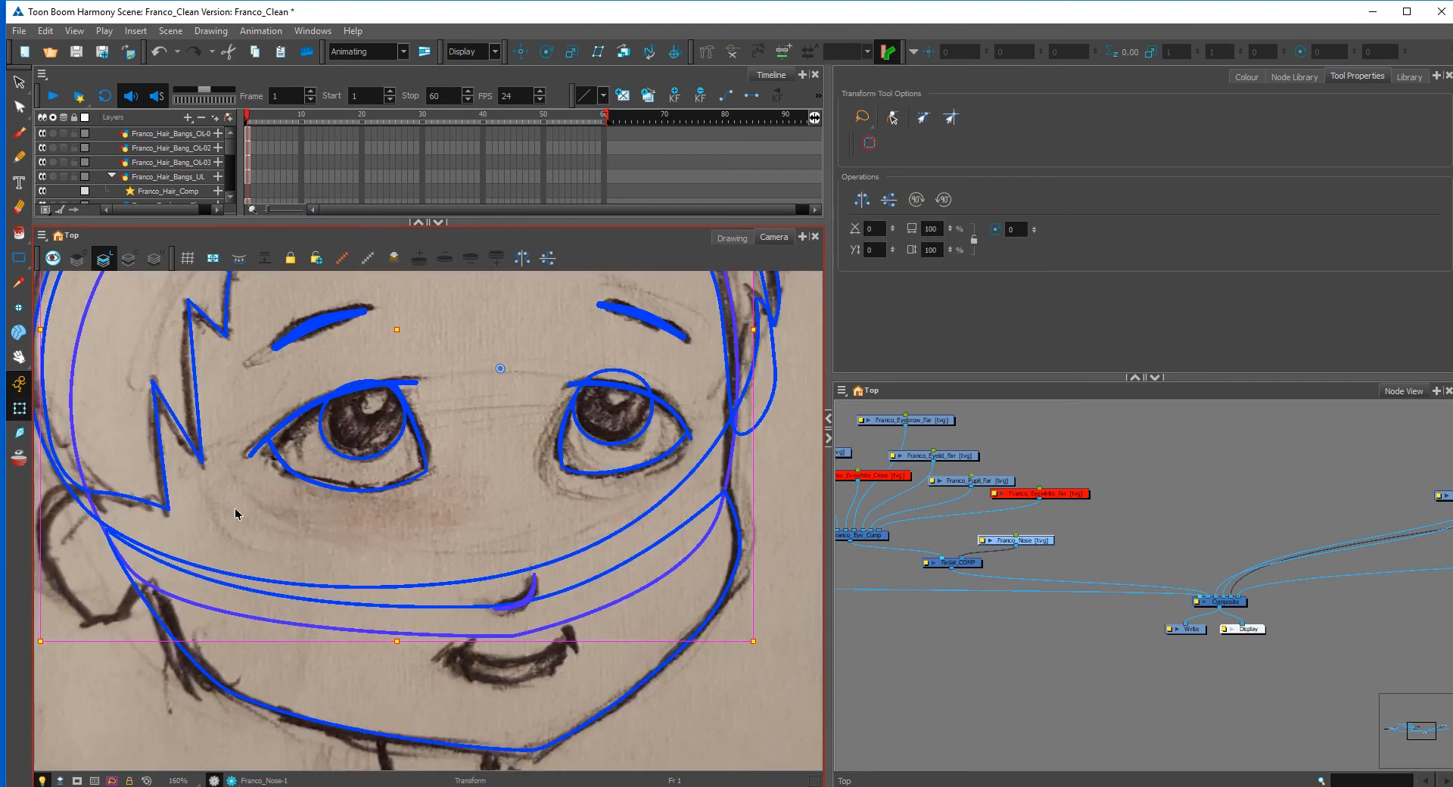
{"action": "left_click", "coordinate": [908, 671]}
{"action": "left_click_drag", "start_coordinate": [566, 601], "coordinate": [610, 579]}
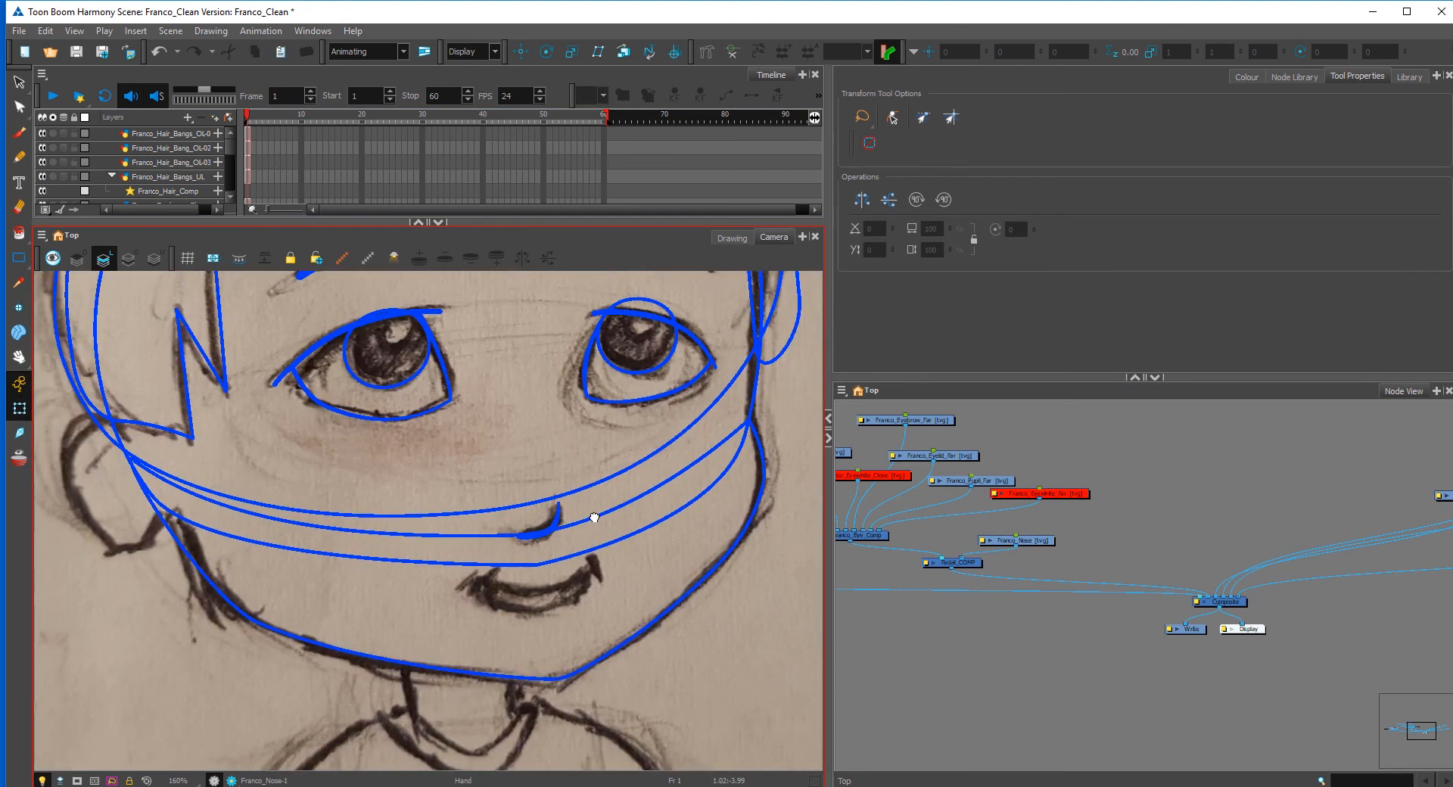
{"action": "left_click", "coordinate": [1105, 564]}
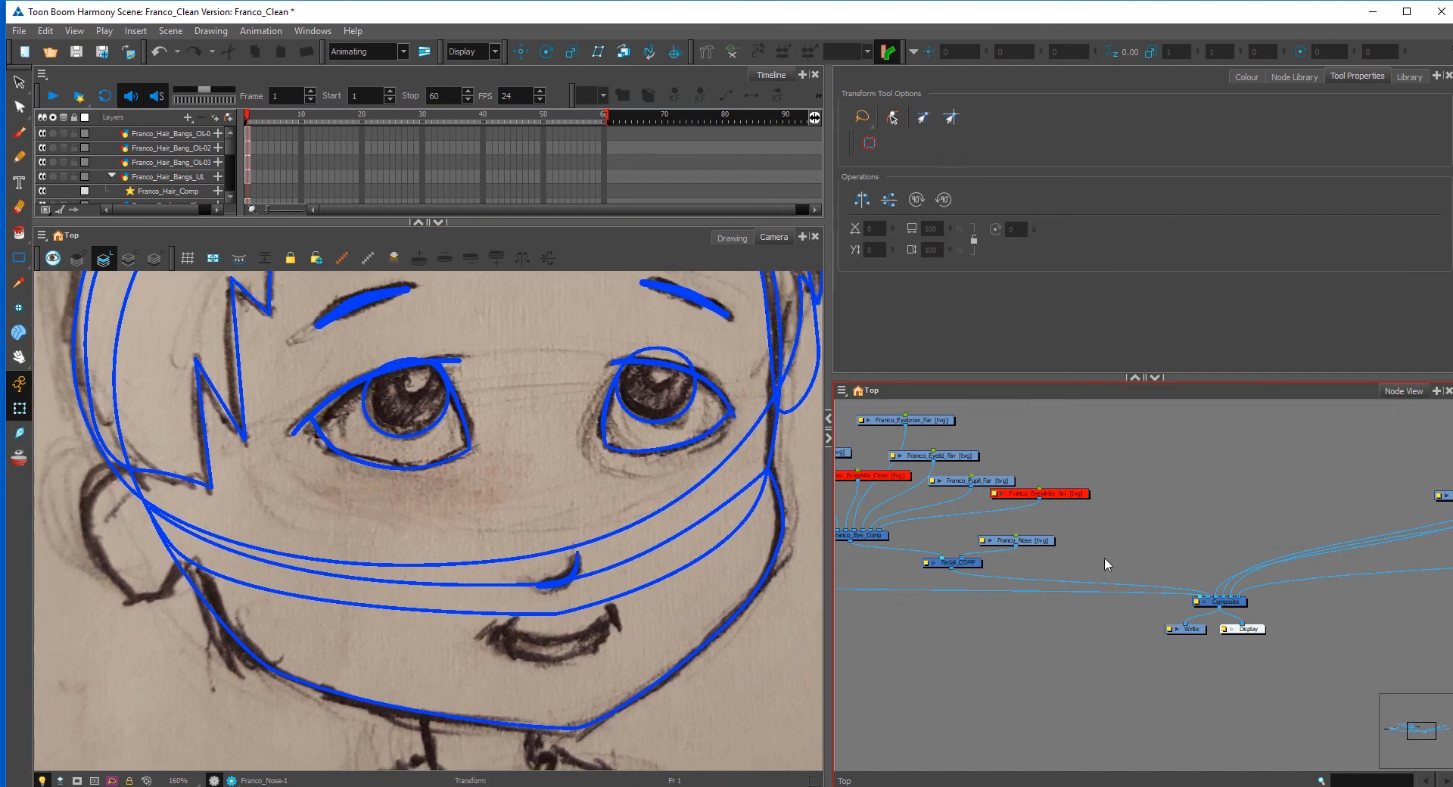
{"action": "left_click_drag", "start_coordinate": [1043, 541], "coordinate": [991, 536]}
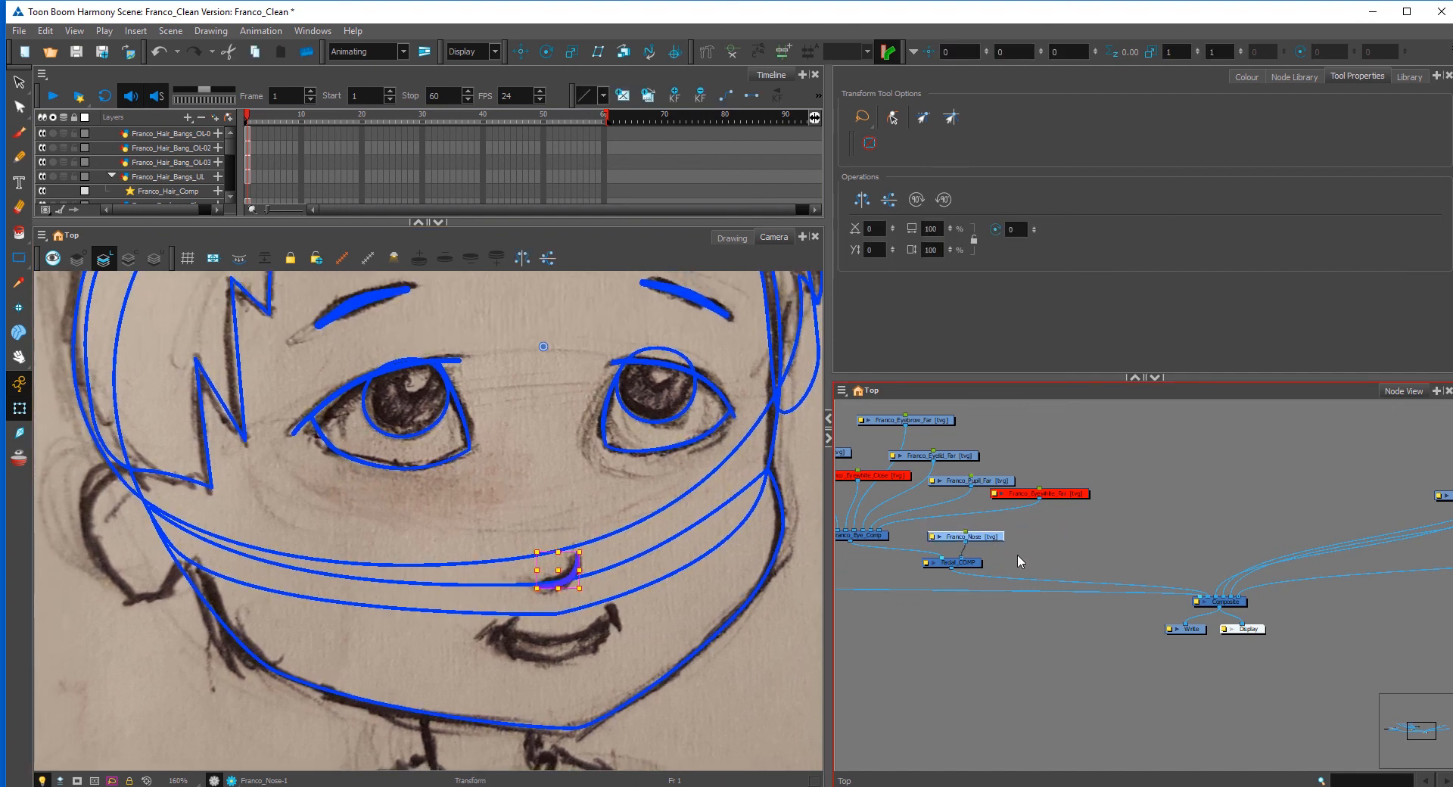
Step: Add a vector drawing layer named Franco_Ear_Close and connect it to Facial_COMP
{"action": "key", "text": "ctrl+r"}
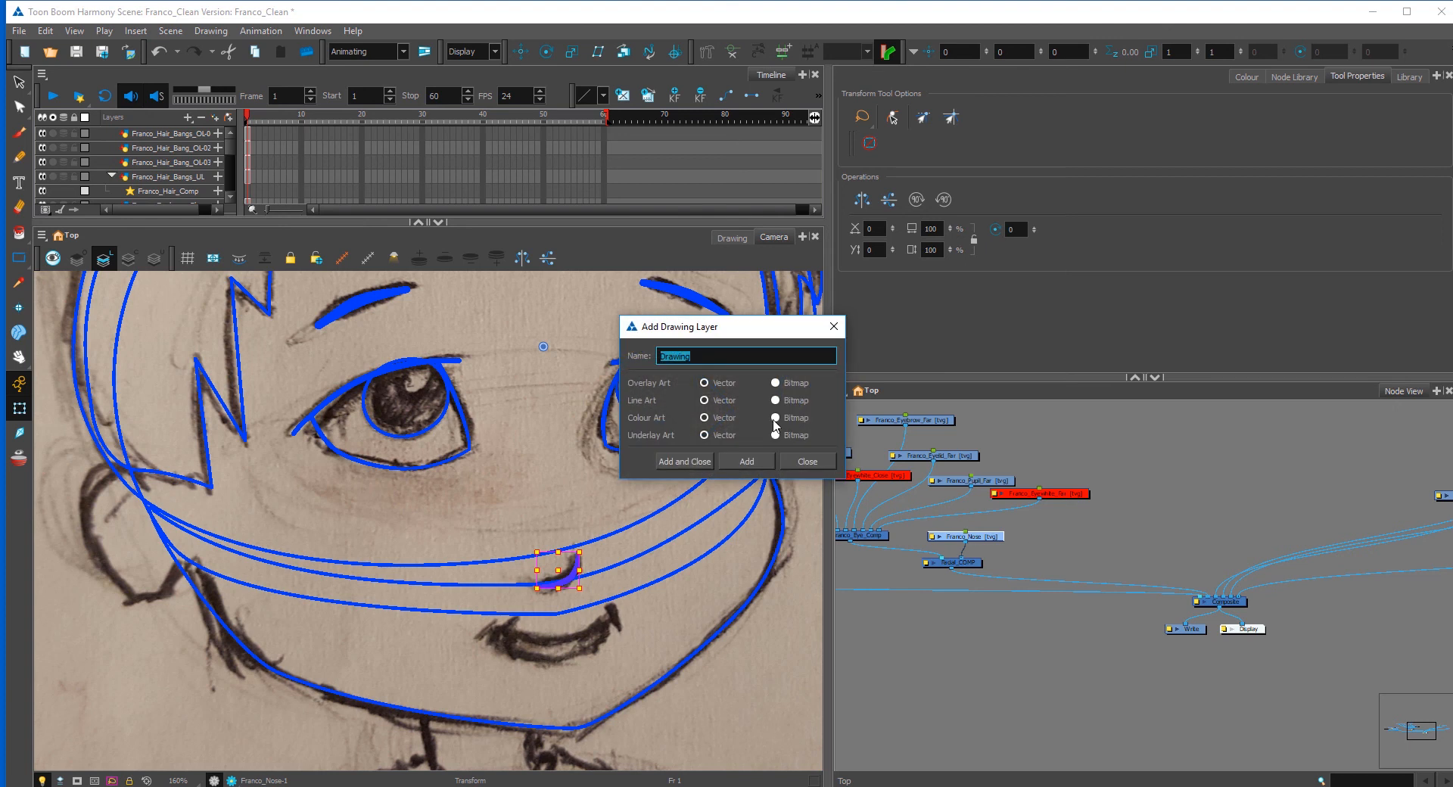
{"action": "type", "text": "Franco_Ear_Close"}
{"action": "left_click", "coordinate": [685, 461]}
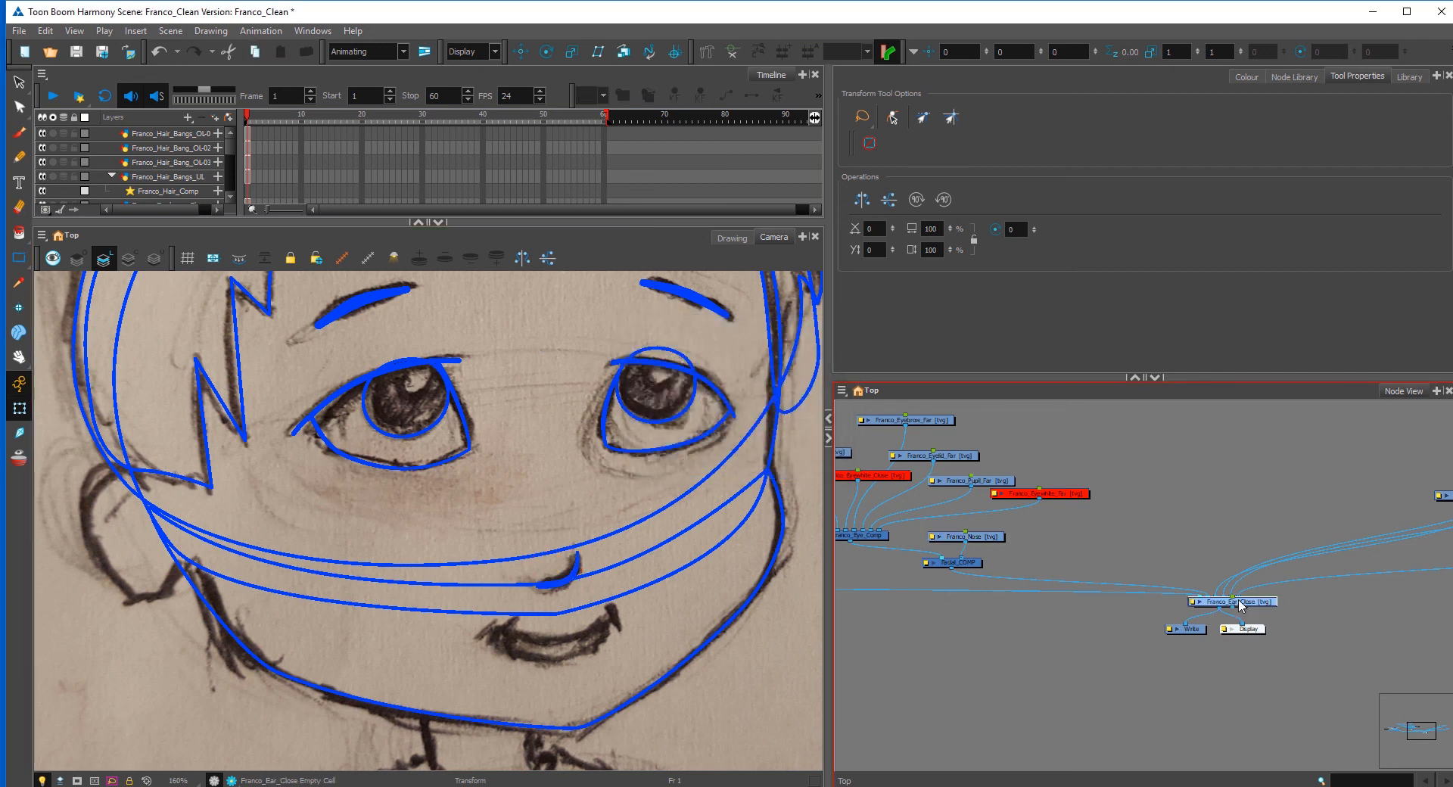
{"action": "left_click_drag", "start_coordinate": [1241, 605], "coordinate": [1266, 560]}
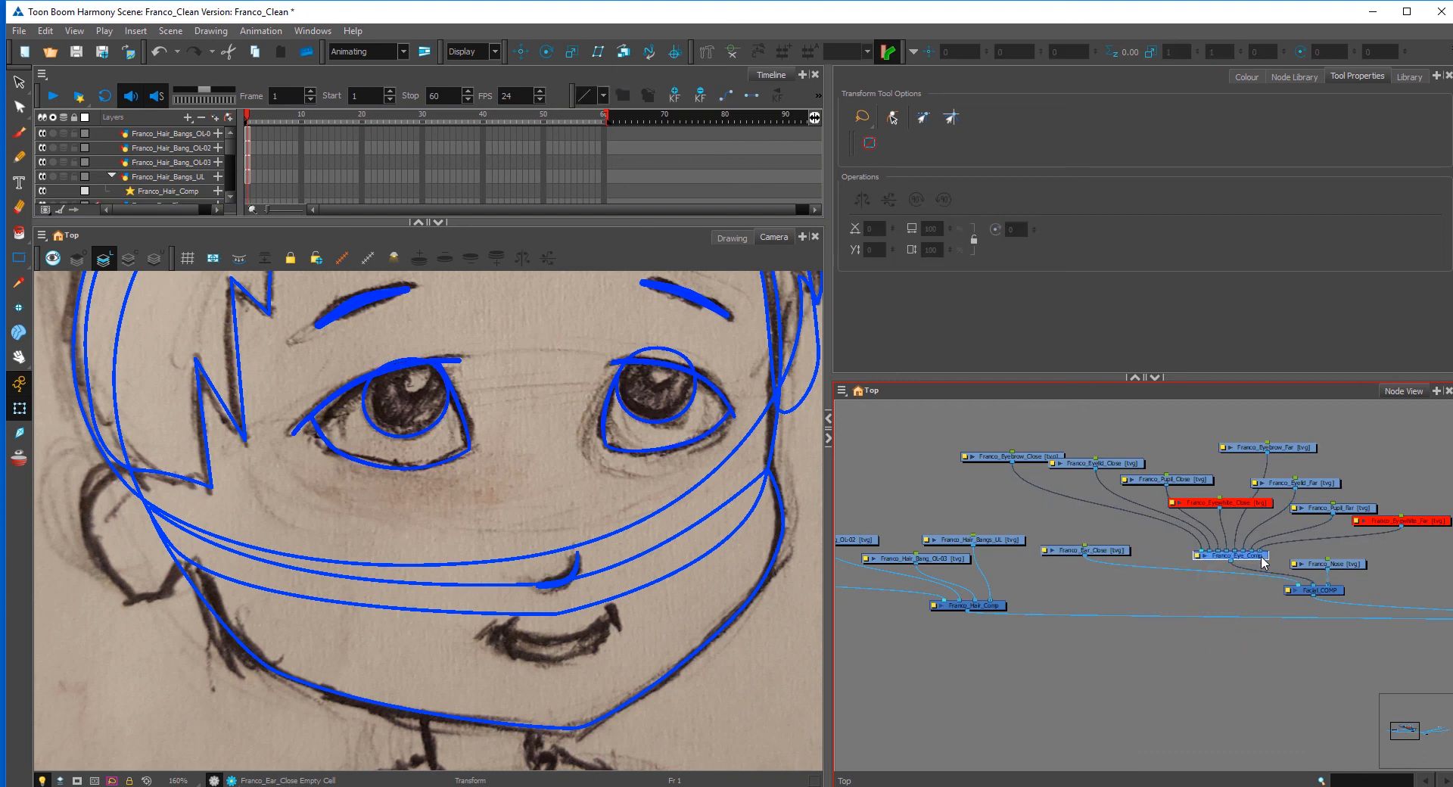
Step: Draw a rectangle over the sketched near ear and reshape it with the contour editor into the ear's rounded outline
{"action": "left_click", "coordinate": [19, 257]}
{"action": "left_click_drag", "start_coordinate": [137, 535], "coordinate": [133, 597]}
{"action": "key", "text": "alt+q"}
{"action": "left_click_drag", "start_coordinate": [133, 596], "coordinate": [156, 602]}
{"action": "left_click_drag", "start_coordinate": [89, 473], "coordinate": [70, 510]}
{"action": "left_click_drag", "start_coordinate": [186, 473], "coordinate": [163, 477]}
{"action": "left_click_drag", "start_coordinate": [186, 585], "coordinate": [188, 558]}
{"action": "left_click_drag", "start_coordinate": [156, 603], "coordinate": [166, 604]}
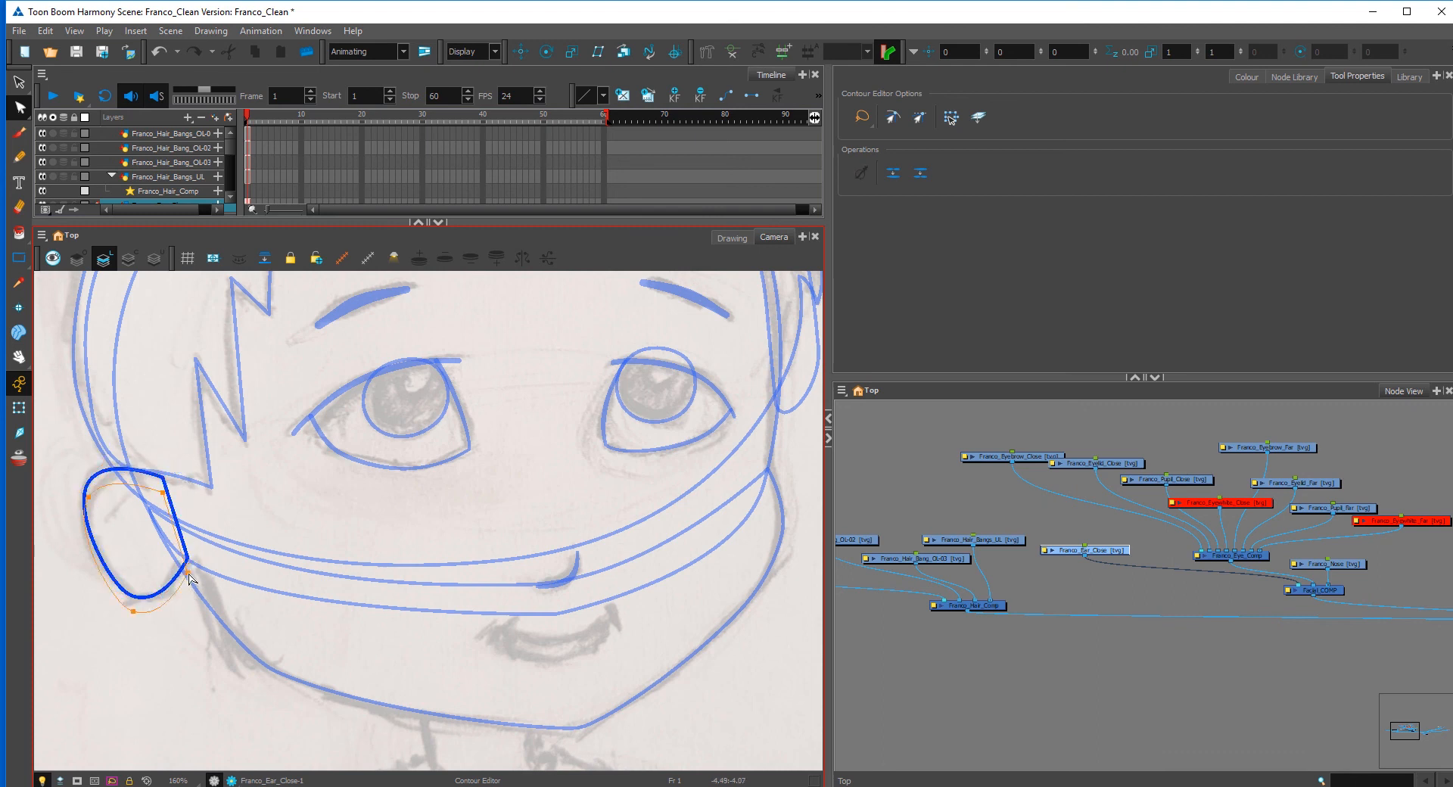
{"action": "left_click_drag", "start_coordinate": [188, 558], "coordinate": [202, 514]}
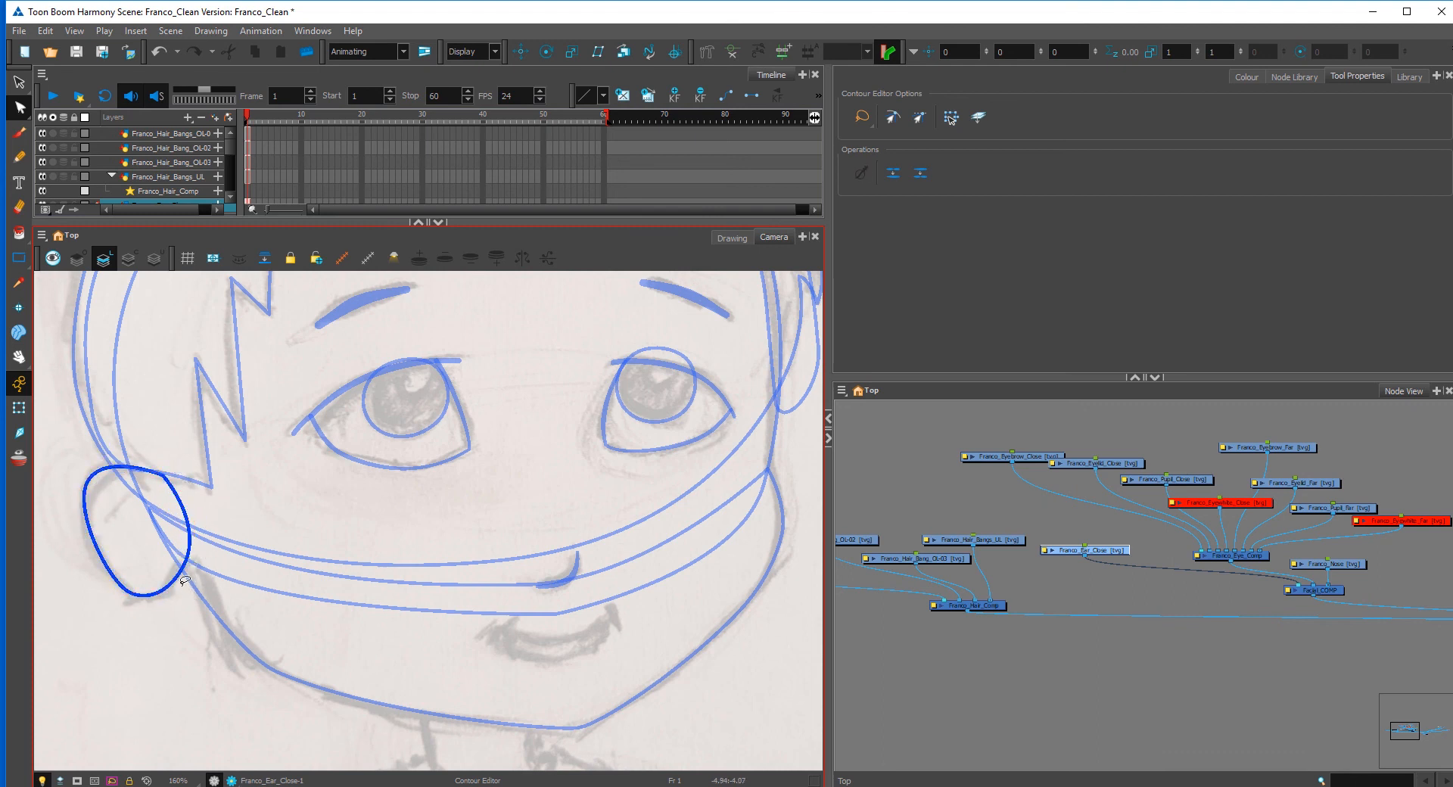
{"action": "left_click_drag", "start_coordinate": [184, 567], "coordinate": [177, 566]}
{"action": "left_click", "coordinate": [133, 594]}
{"action": "left_click", "coordinate": [234, 541]}
Step: Thicken the lower part of the ear outline with the Pencil Editor
{"action": "left_click_drag", "start_coordinate": [19, 108], "coordinate": [76, 147]}
{"action": "left_click", "coordinate": [113, 578]}
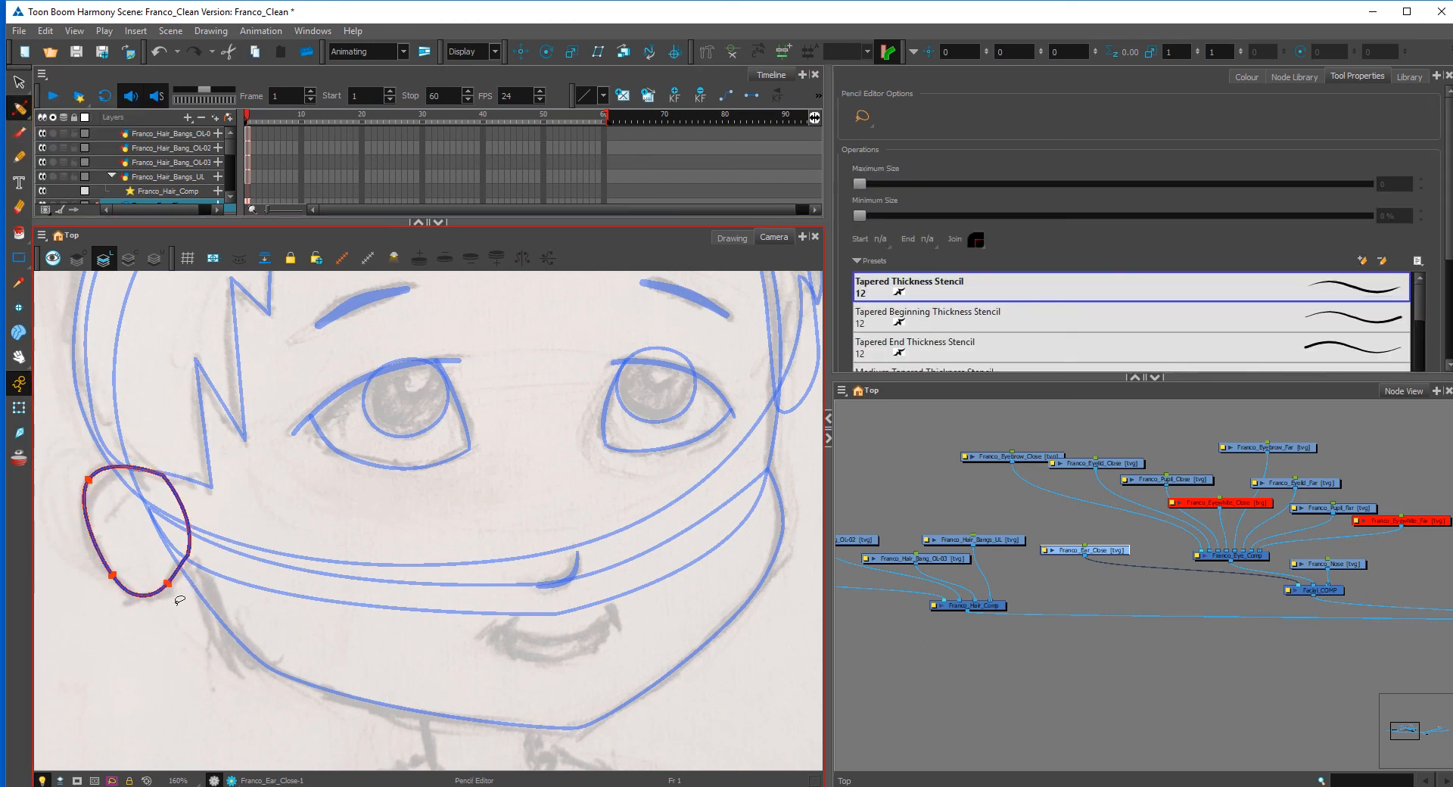
{"action": "left_click", "coordinate": [117, 600]}
{"action": "left_click", "coordinate": [118, 590]}
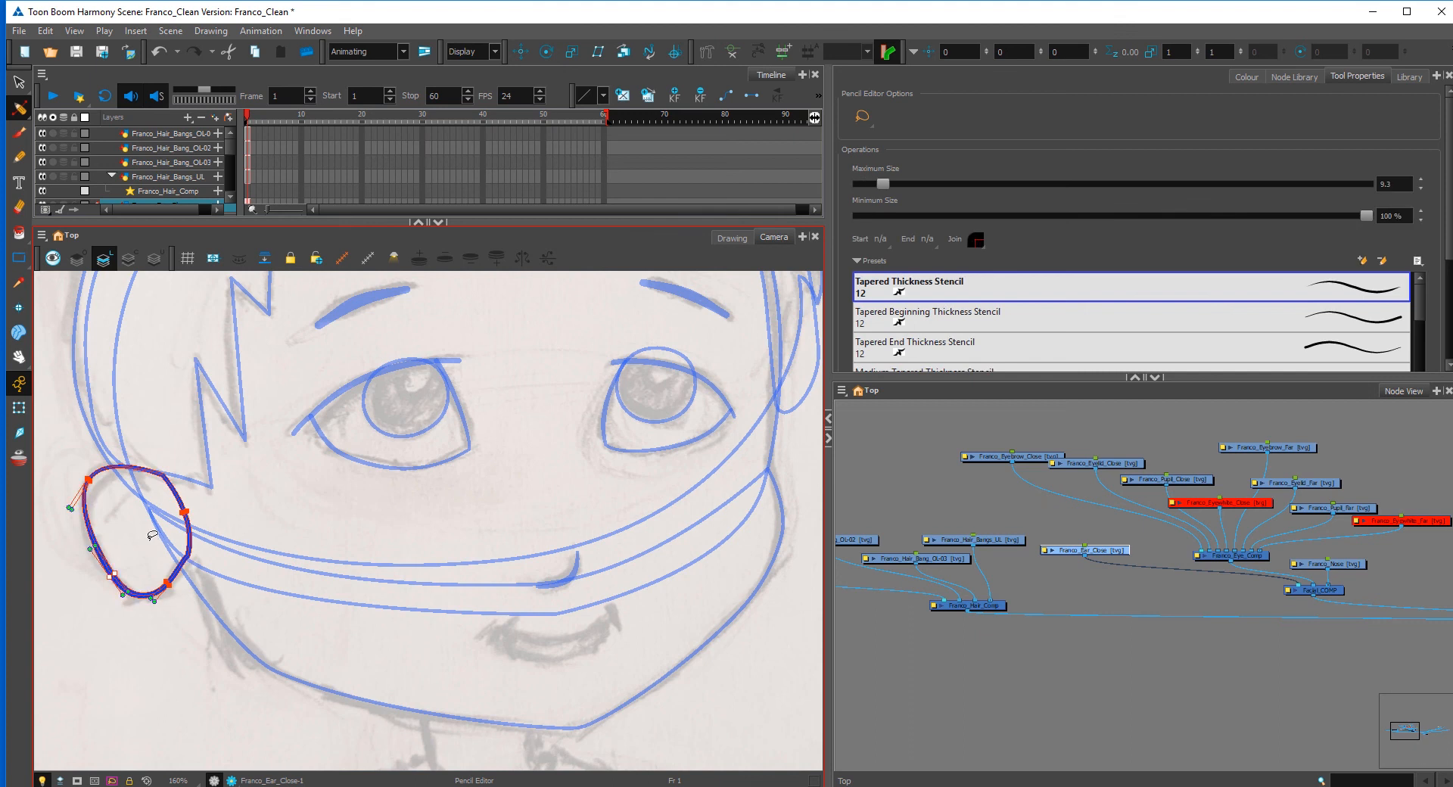
{"action": "left_click", "coordinate": [155, 531]}
{"action": "left_click", "coordinate": [19, 410]}
{"action": "left_click", "coordinate": [879, 664]}
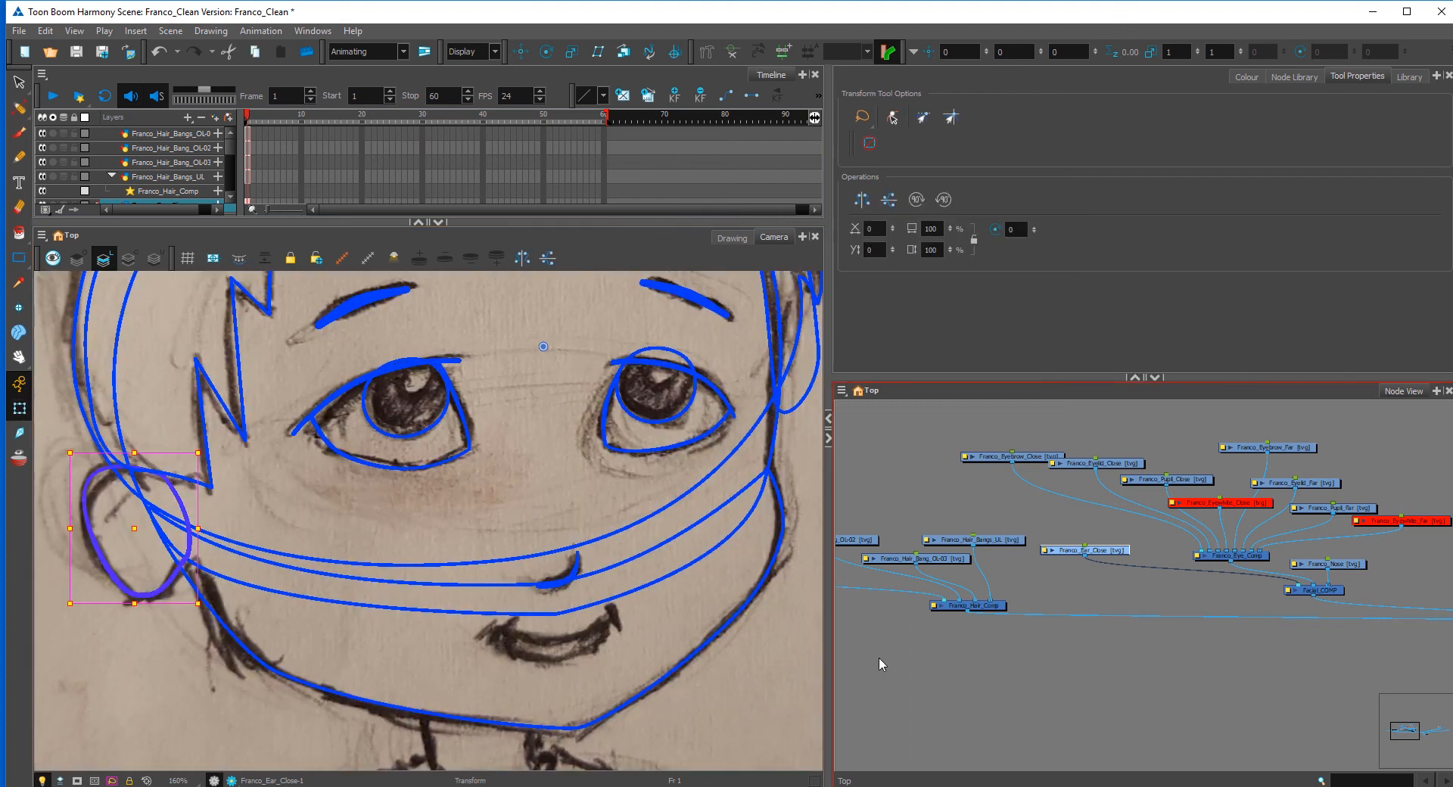
{"action": "left_click", "coordinate": [642, 670]}
Step: Add a vector drawing layer named Franco_Hair_Bang_UL-02 and connect it to Franco_Hair_Comp
{"action": "key", "text": "1"}
{"action": "key", "text": "1"}
{"action": "key", "text": "1"}
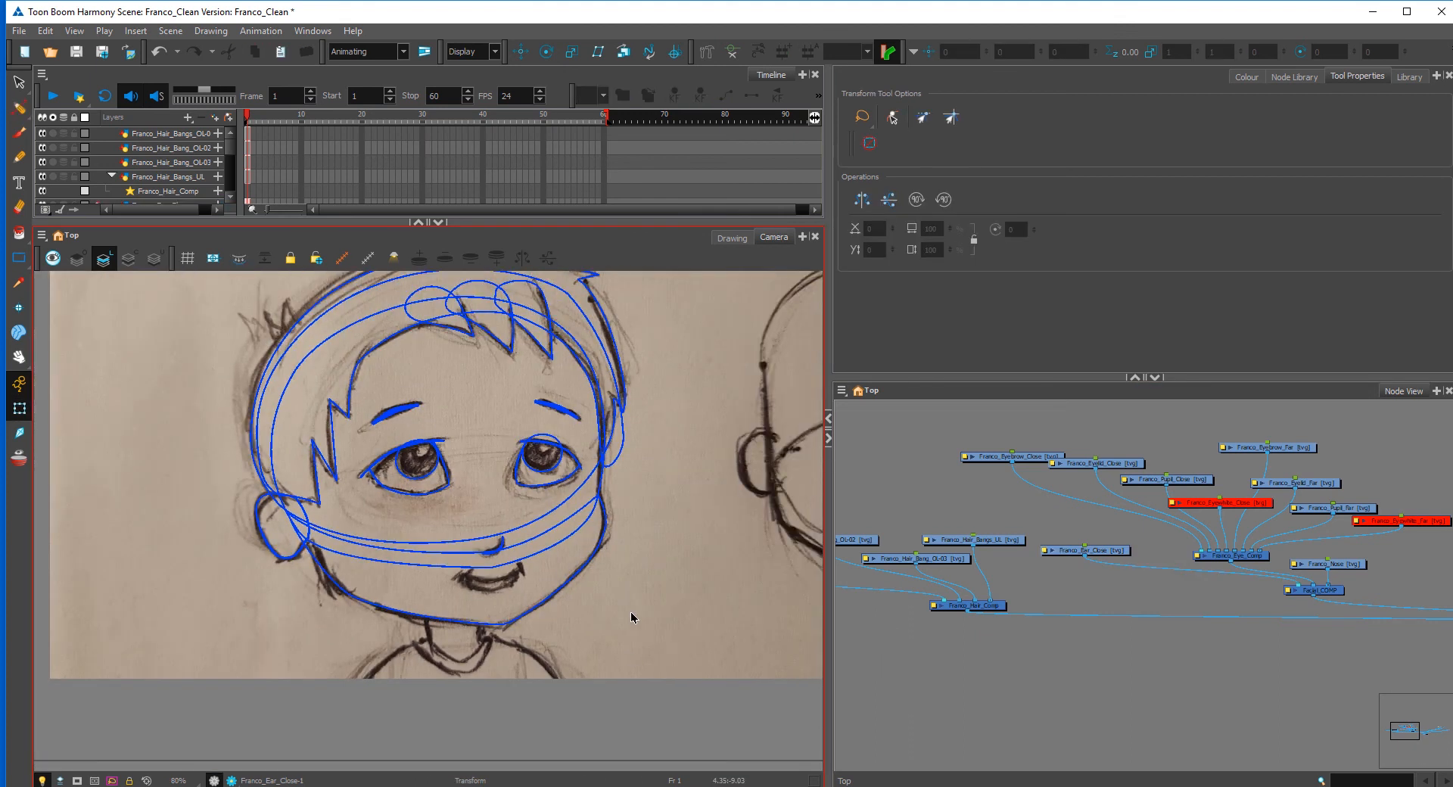
{"action": "scroll", "coordinate": [475, 524], "scroll_direction": "down", "scroll_amount": 1}
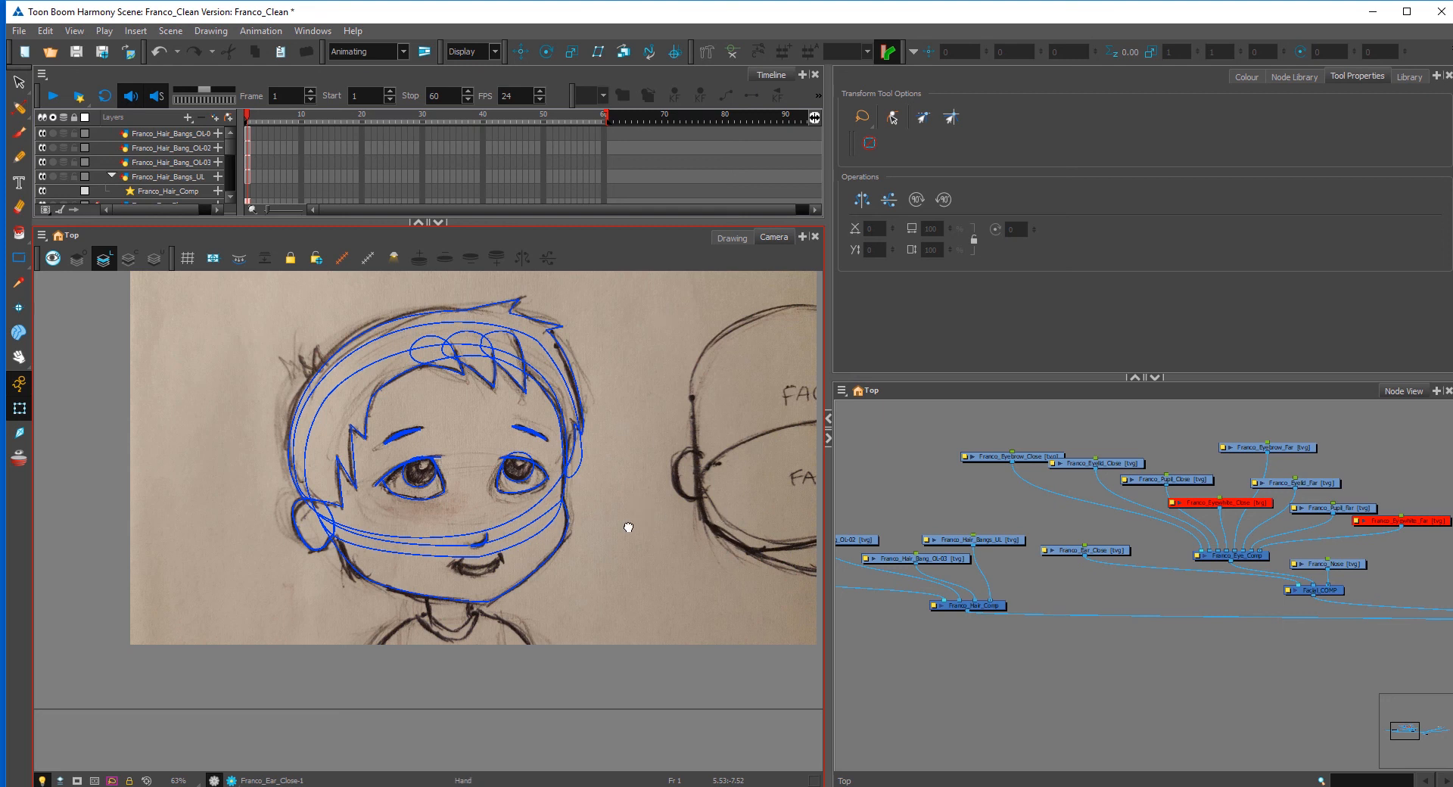
{"action": "left_click_drag", "start_coordinate": [628, 528], "coordinate": [599, 559]}
{"action": "left_click_drag", "start_coordinate": [1114, 646], "coordinate": [1202, 652]}
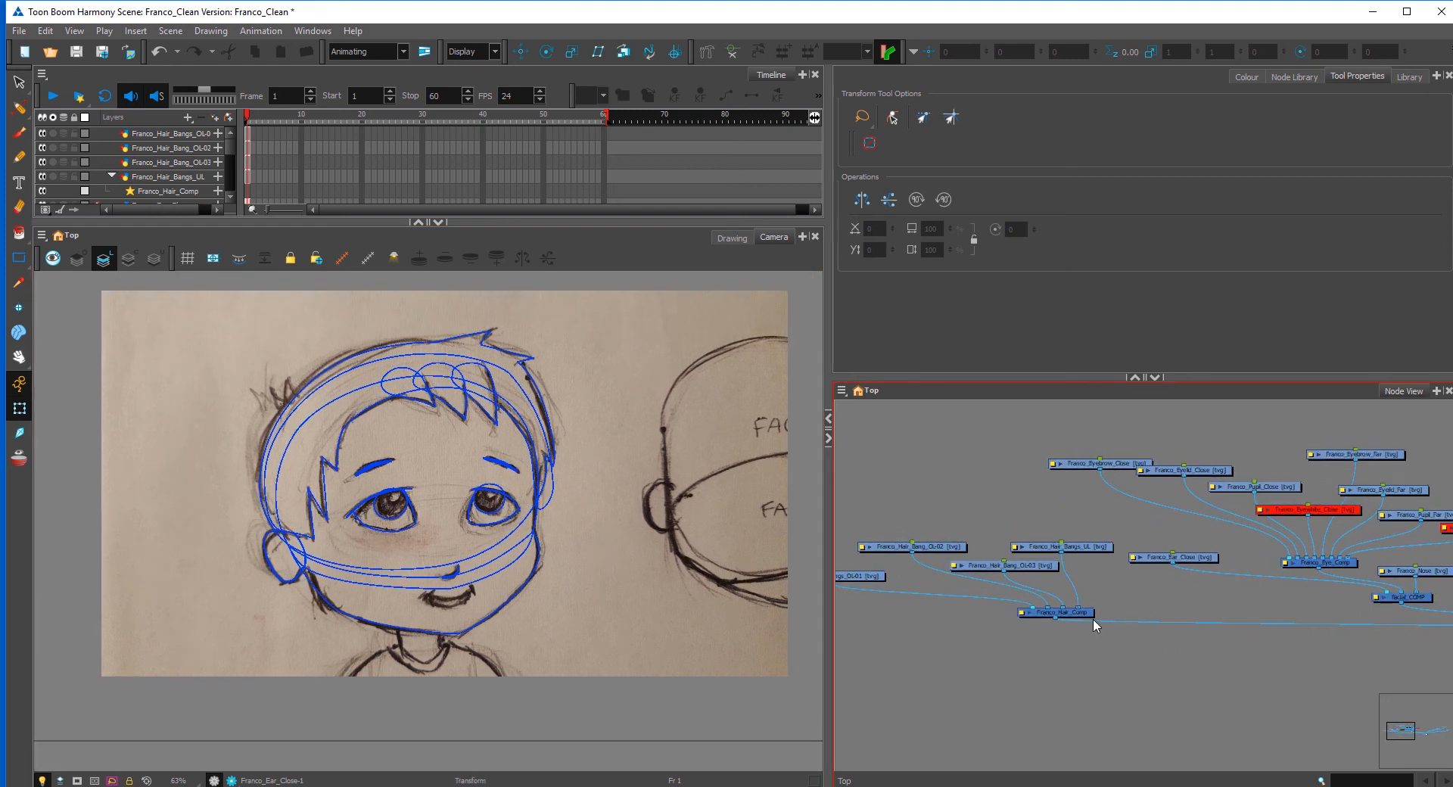
{"action": "left_click", "coordinate": [1044, 569]}
{"action": "left_click_drag", "start_coordinate": [1102, 597], "coordinate": [1174, 606]}
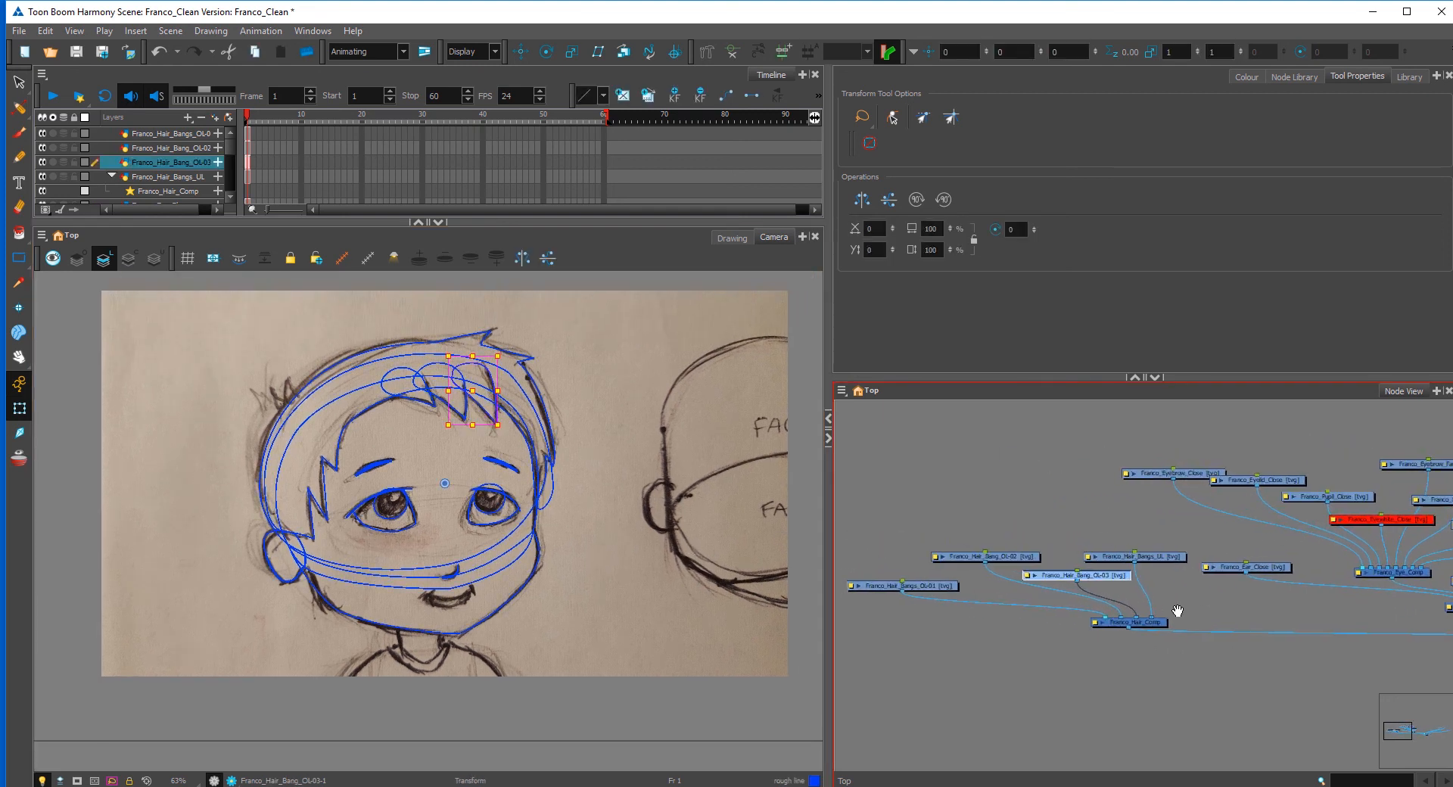
{"action": "left_click_drag", "start_coordinate": [1152, 557], "coordinate": [1150, 562]}
{"action": "key", "text": "ctrl+r"}
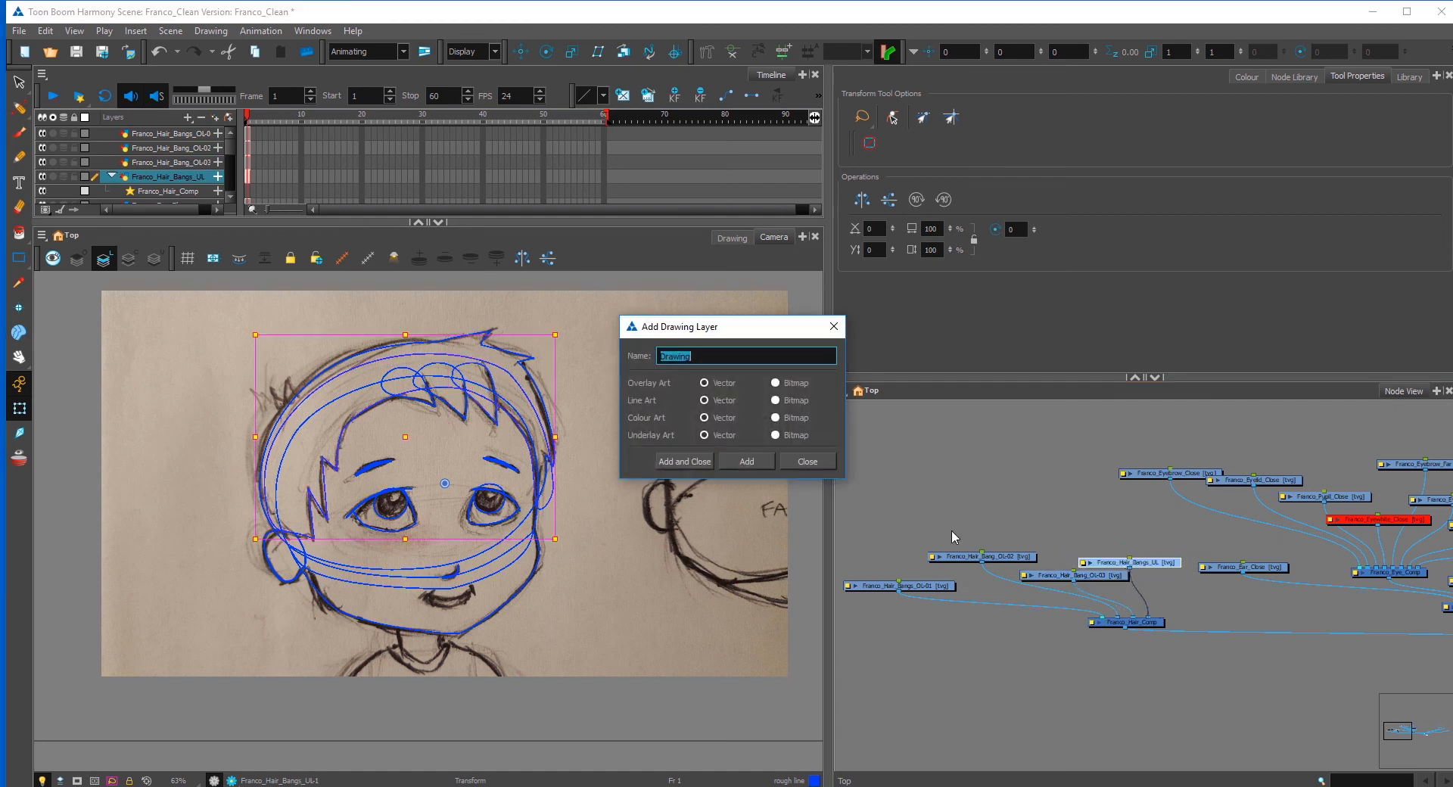
{"action": "type", "text": "Franco_Hair_Bang_UL-02"}
{"action": "left_click", "coordinate": [695, 461]}
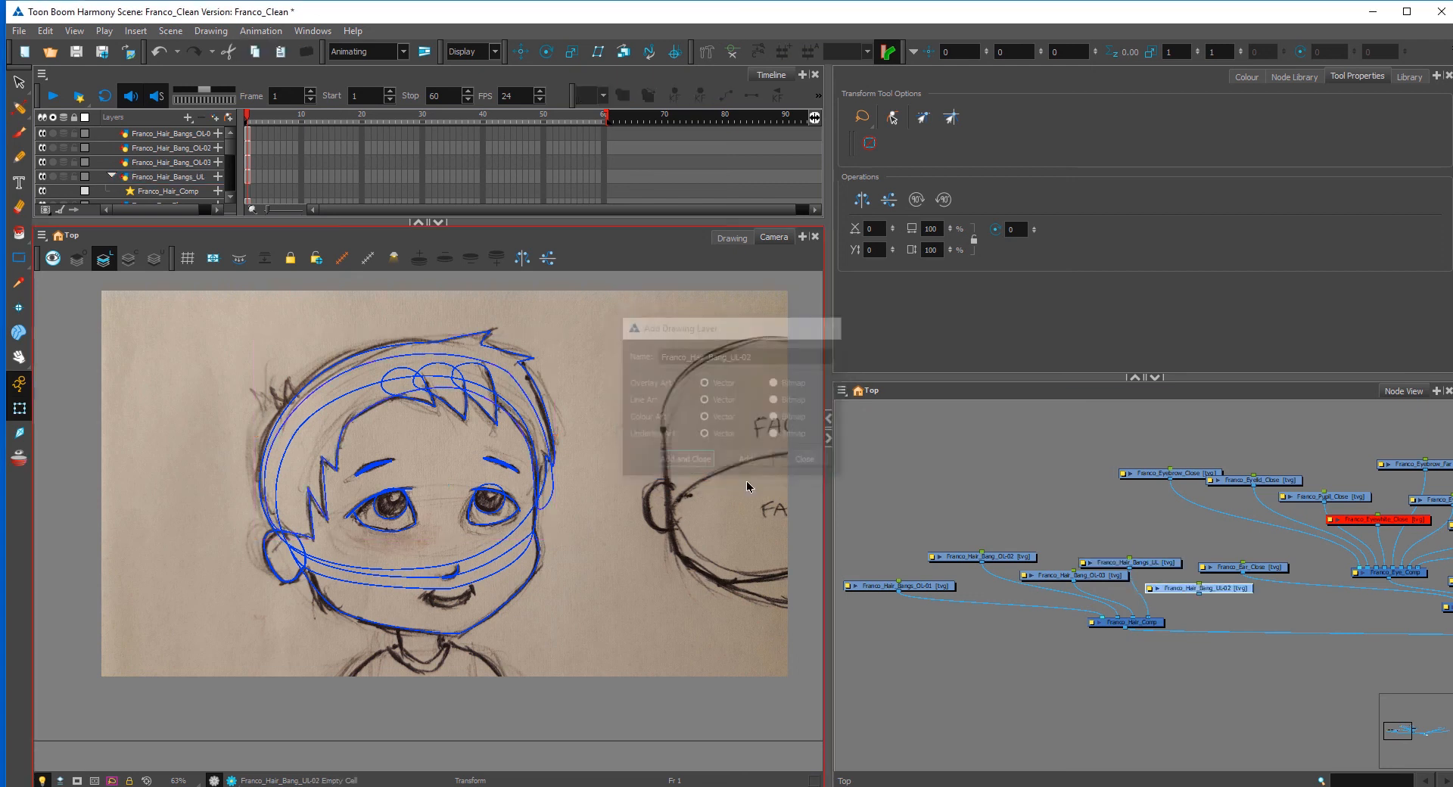
{"action": "left_click_drag", "start_coordinate": [1175, 606], "coordinate": [1117, 620]}
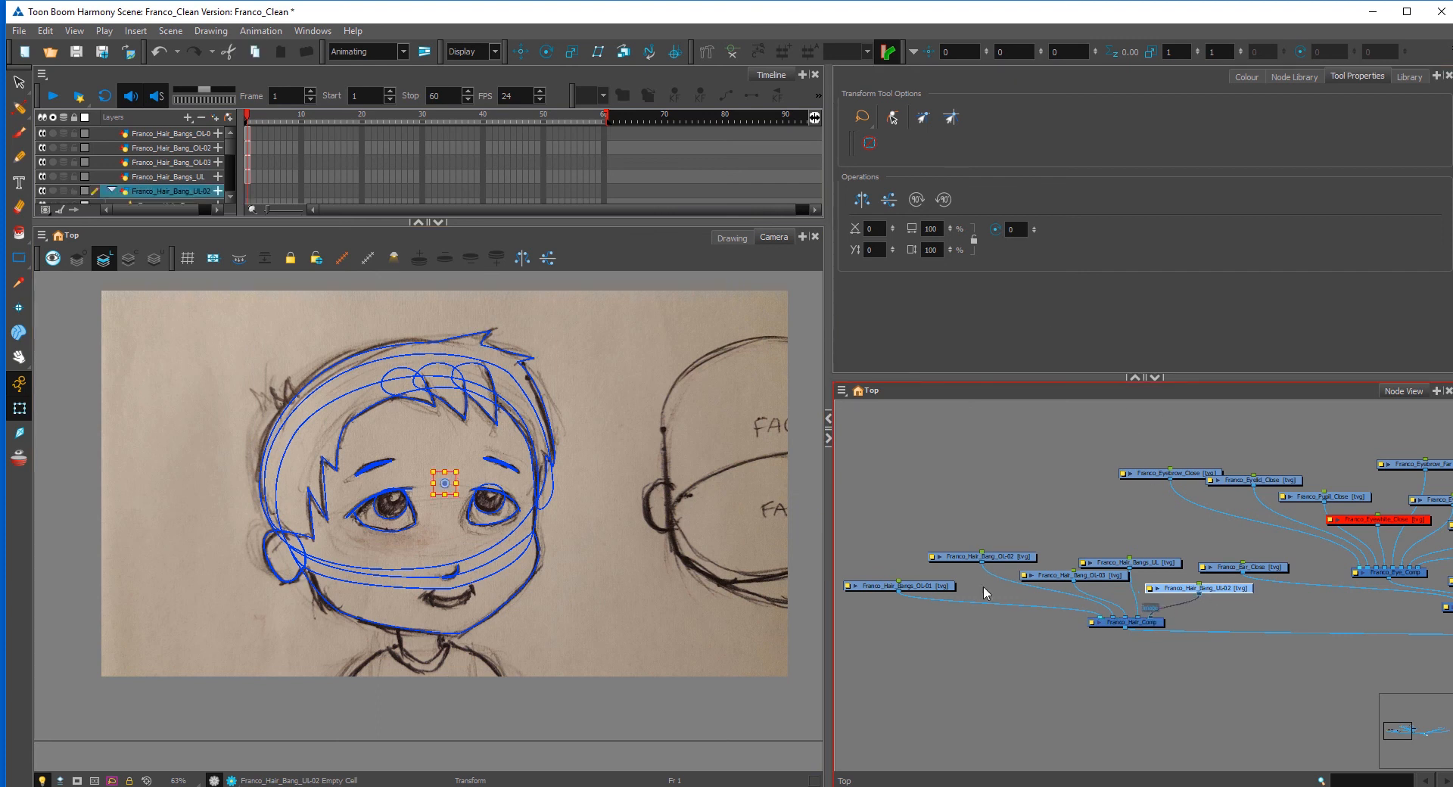
Step: Draw a small rectangle over the sketched hair tuft at the back of the head
{"action": "left_click", "coordinate": [23, 259]}
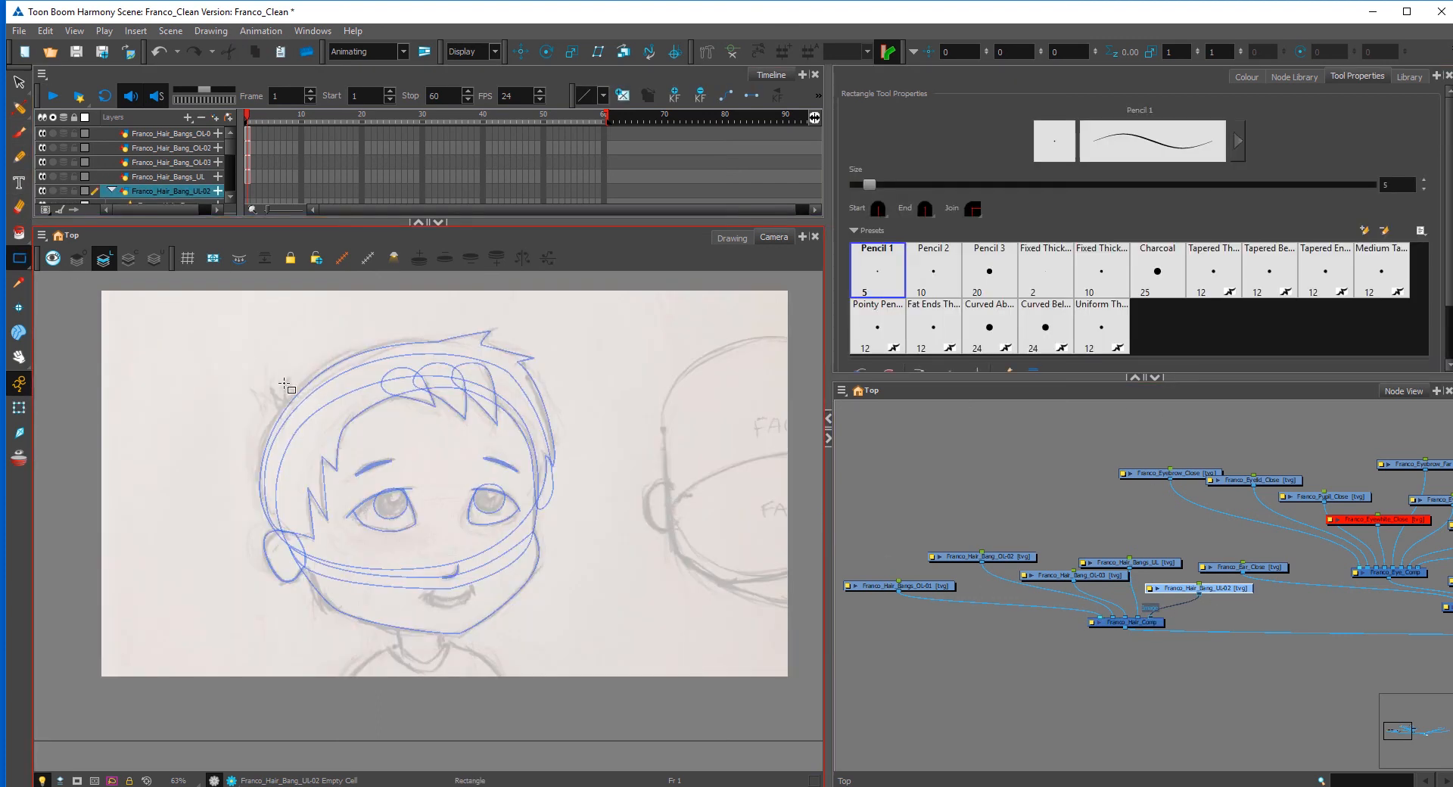
{"action": "mouse_move", "coordinate": [273, 394]}
{"action": "left_mouse_down"}
{"action": "mouse_move", "coordinate": [285, 419]}
{"action": "mouse_move", "coordinate": [560, 622]}
{"action": "left_mouse_up"}
{"action": "key", "text": "2"}
{"action": "key", "text": "2"}
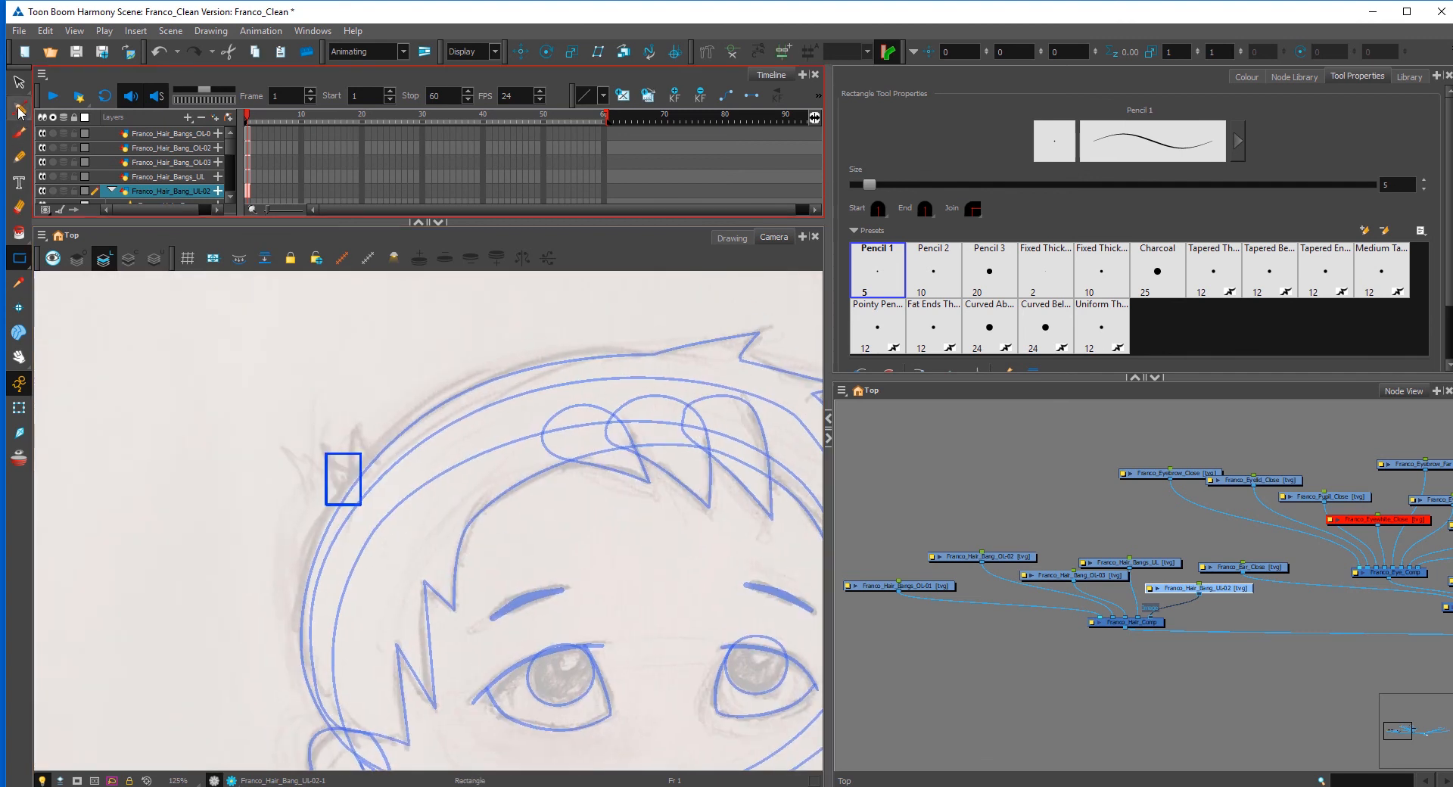
Step: Reshape the small rectangle with the Contour Editor into a two-pointed hair tuft with a rounded base
{"action": "left_click", "coordinate": [20, 108]}
{"action": "left_click", "coordinate": [328, 458]}
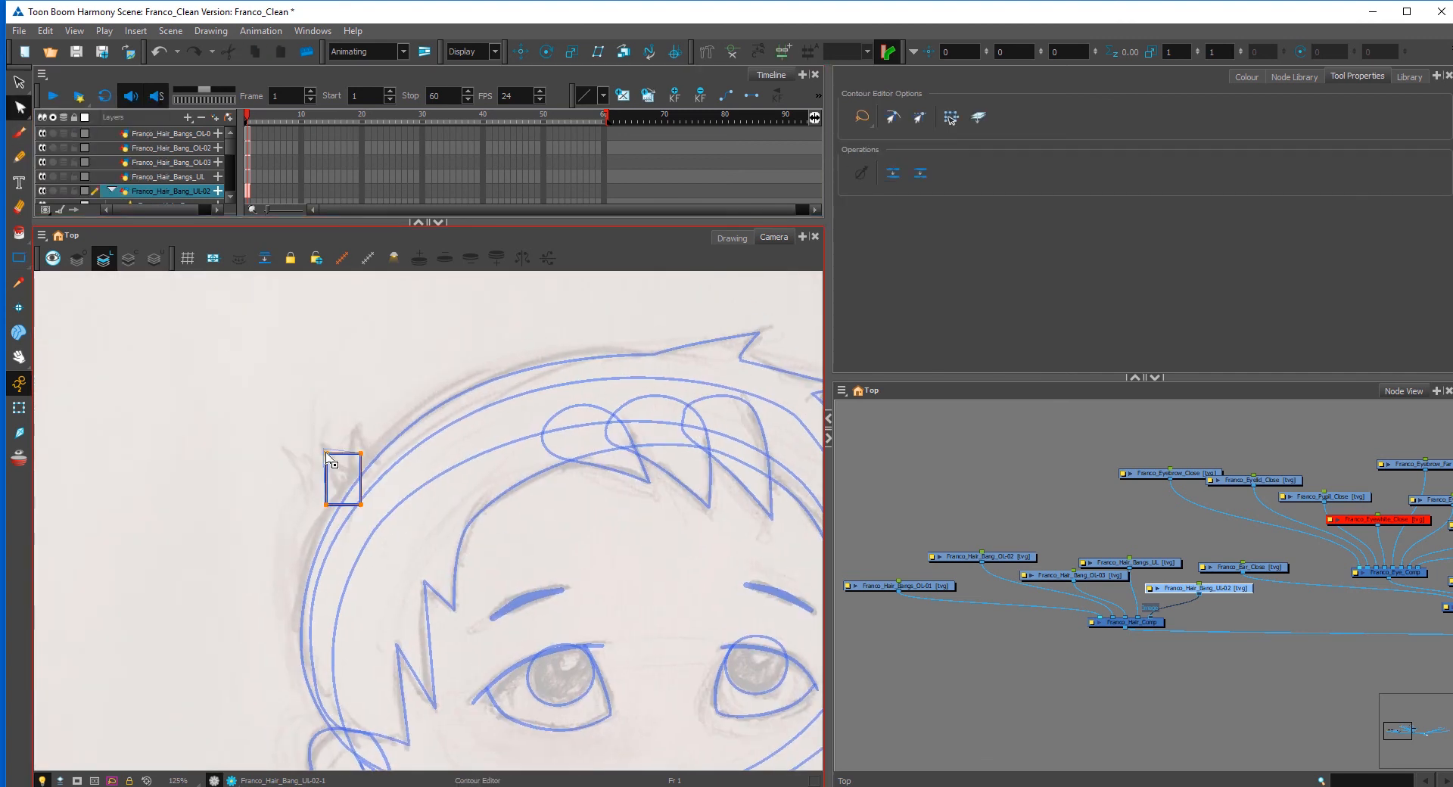
{"action": "mouse_move", "coordinate": [327, 455]}
{"action": "left_mouse_down"}
{"action": "mouse_move", "coordinate": [362, 489]}
{"action": "mouse_move", "coordinate": [351, 437]}
{"action": "mouse_move", "coordinate": [346, 473]}
{"action": "left_mouse_up"}
{"action": "left_click_drag", "start_coordinate": [361, 507], "coordinate": [377, 474]}
{"action": "left_click_drag", "start_coordinate": [346, 502], "coordinate": [347, 472]}
{"action": "left_click", "coordinate": [333, 460]}
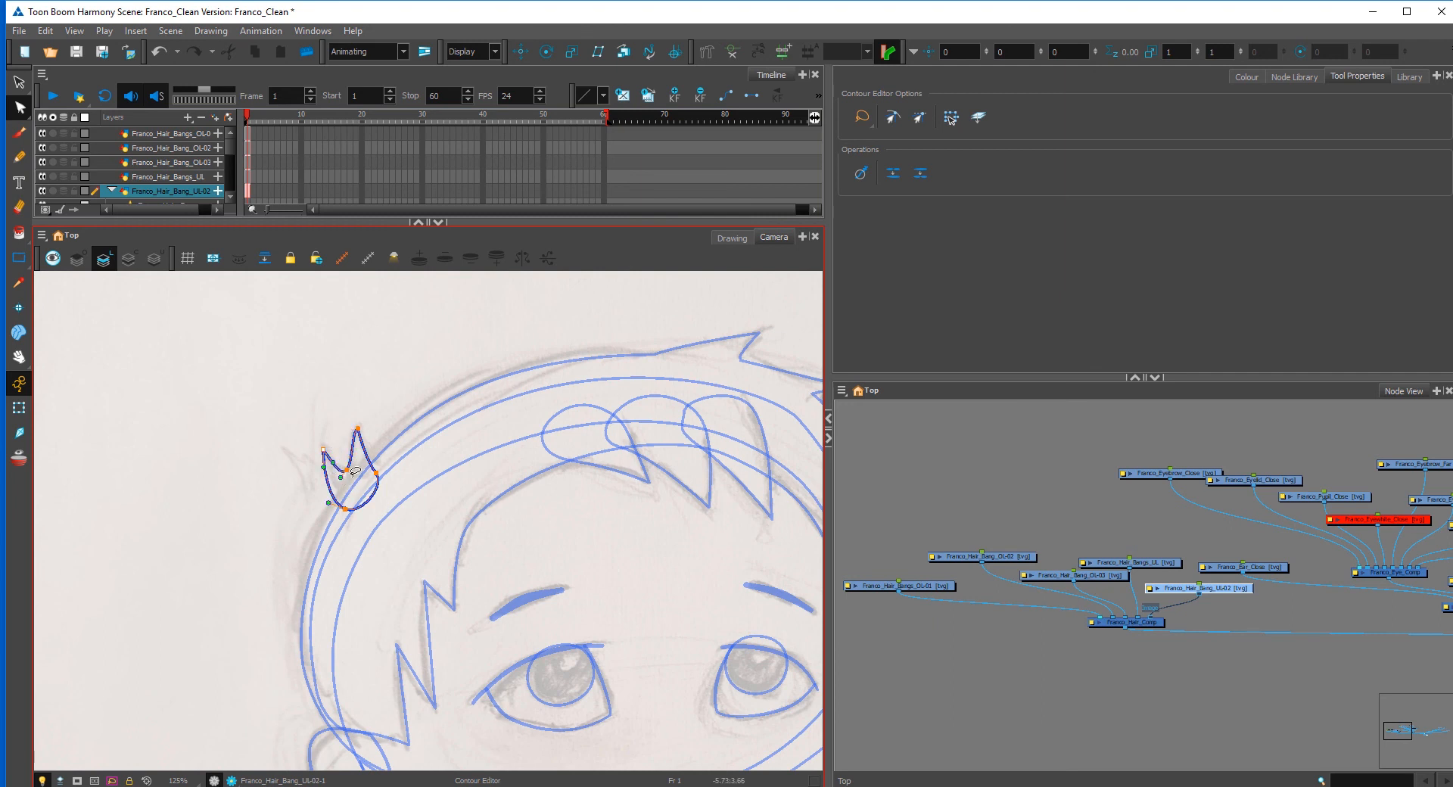
{"action": "left_click", "coordinate": [358, 428]}
{"action": "left_click_drag", "start_coordinate": [377, 474], "coordinate": [327, 450]}
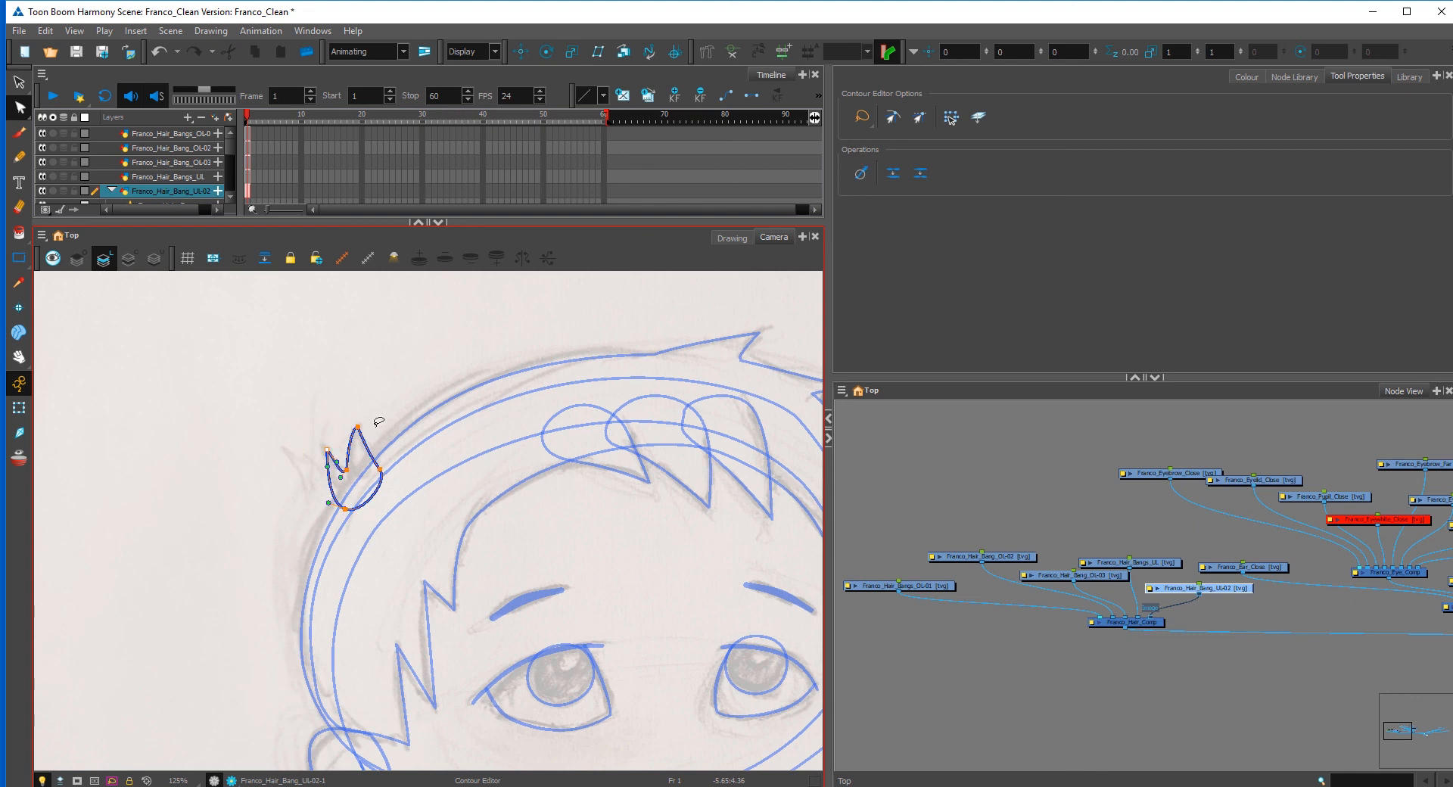
{"action": "left_click_drag", "start_coordinate": [346, 510], "coordinate": [344, 519]}
Step: Adjust the upper curve of the main hair outline with the Contour Editor so it follows the sketched head top
{"action": "left_click", "coordinate": [19, 408]}
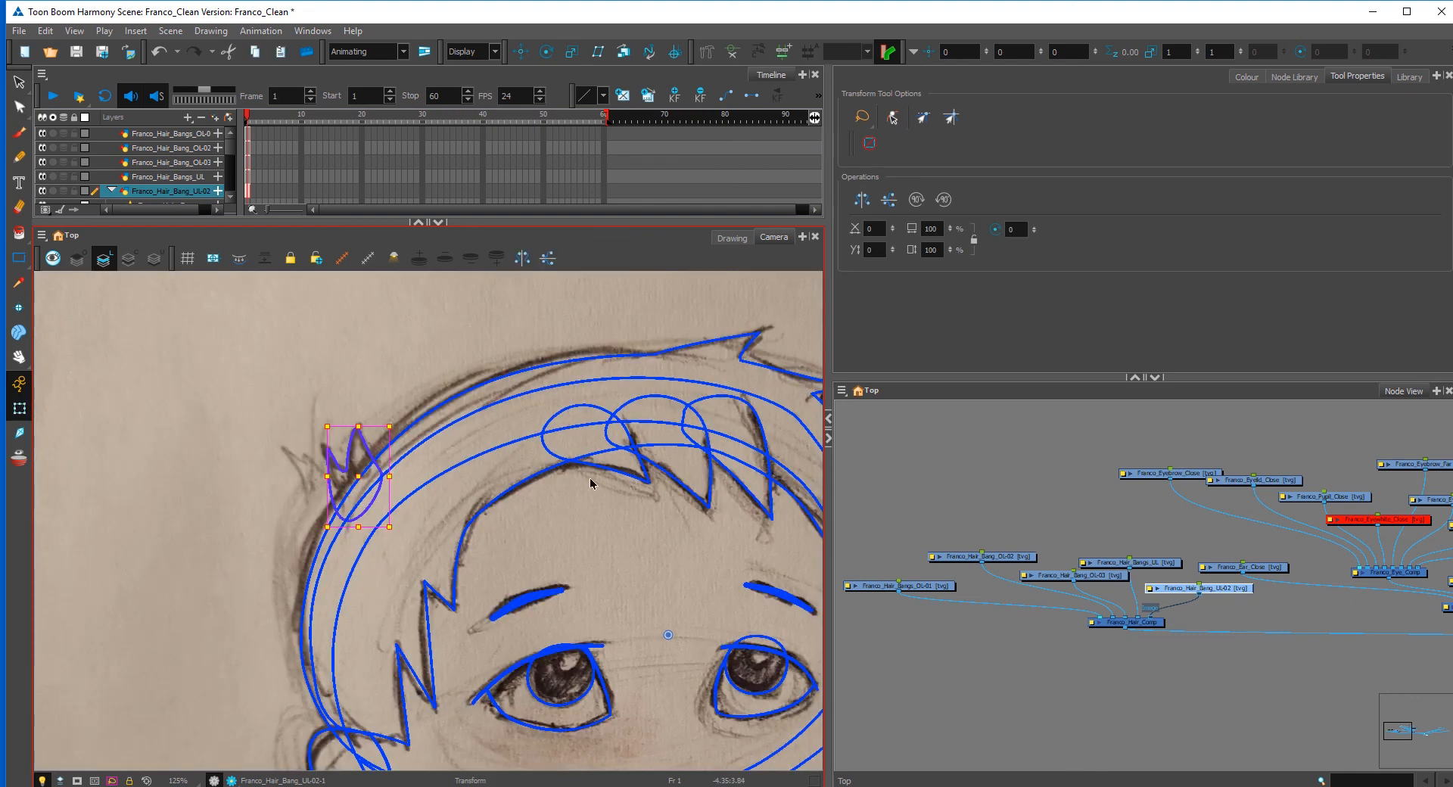
{"action": "left_click", "coordinate": [570, 367]}
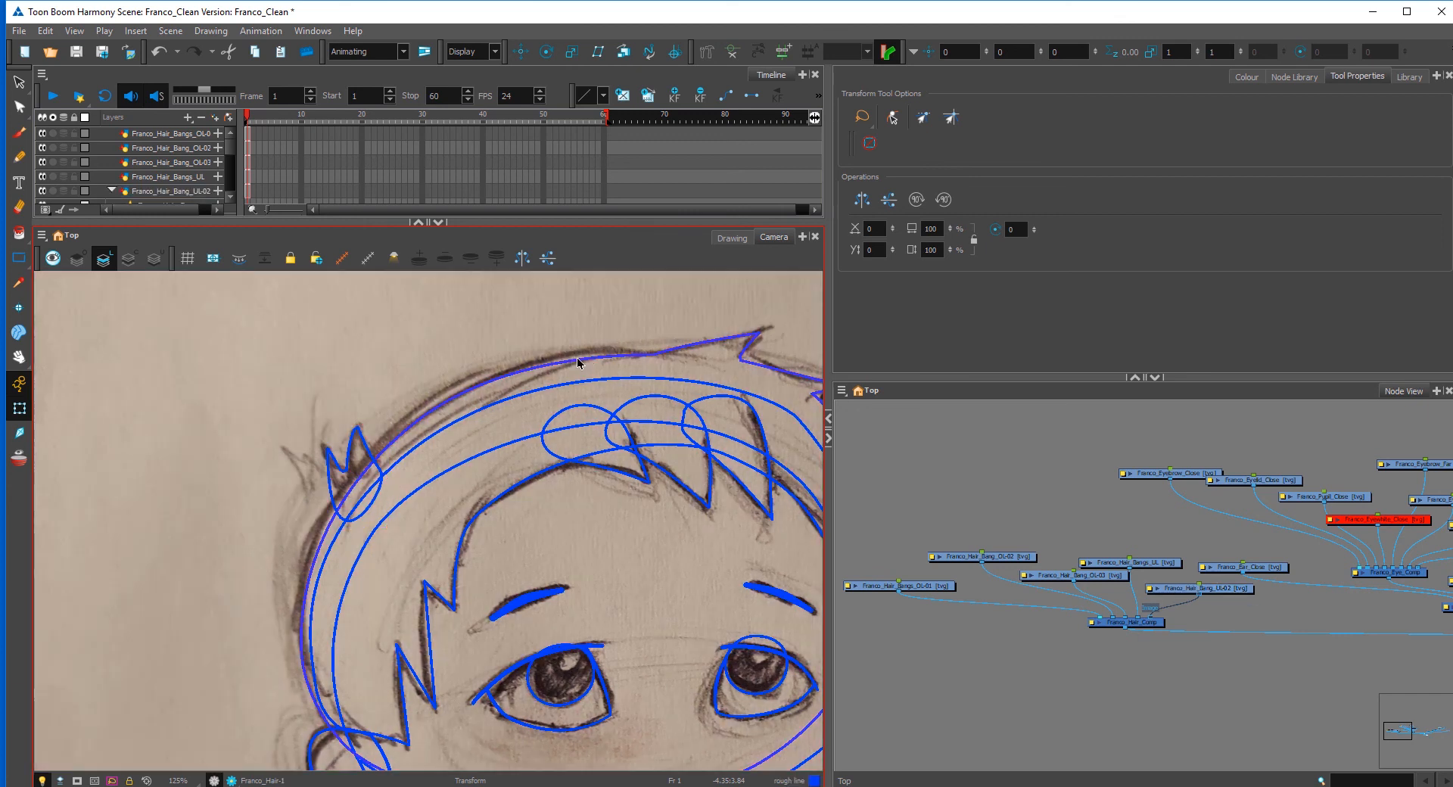
{"action": "left_click", "coordinate": [19, 107]}
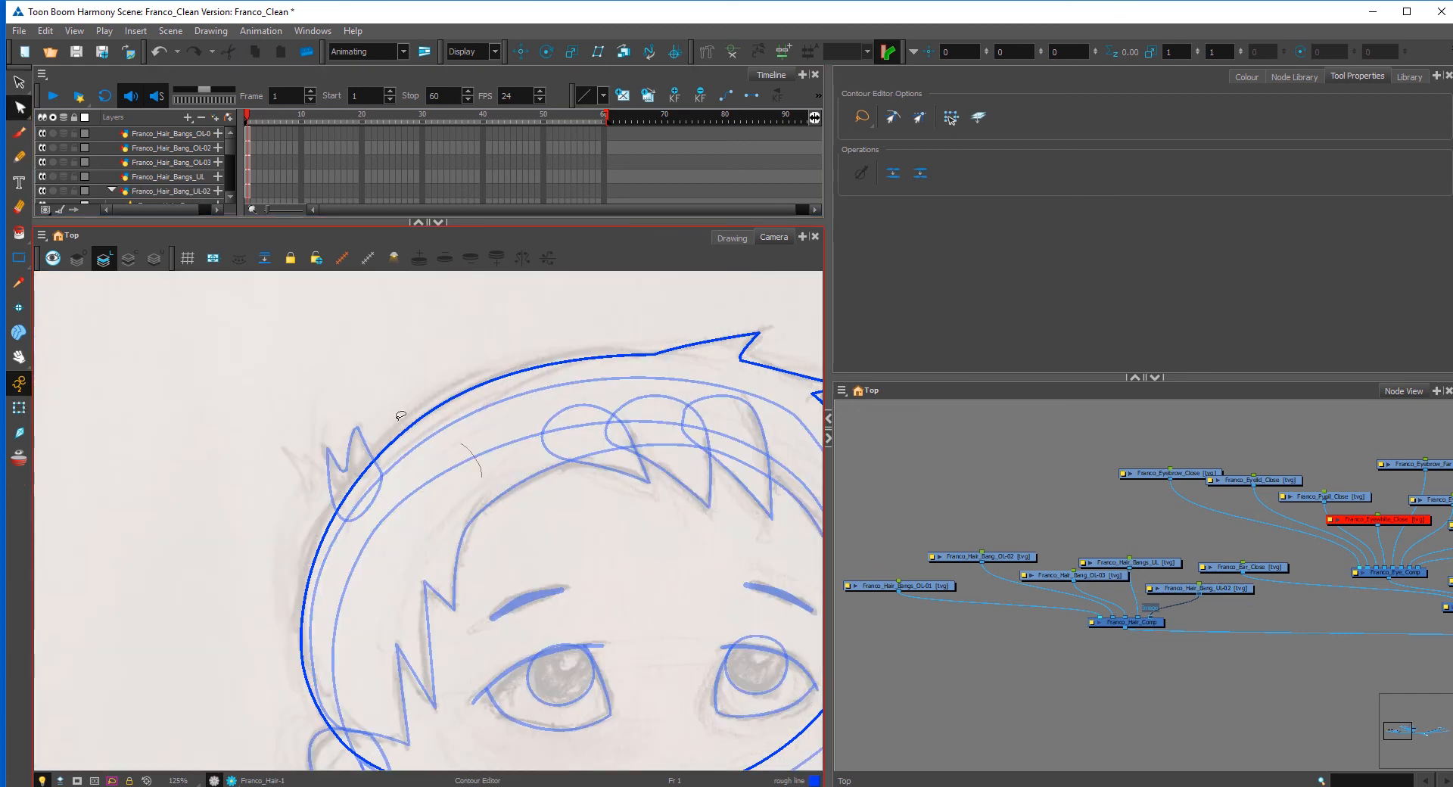
{"action": "key", "text": "Left"}
{"action": "key", "text": "Left"}
{"action": "key", "text": "Left"}
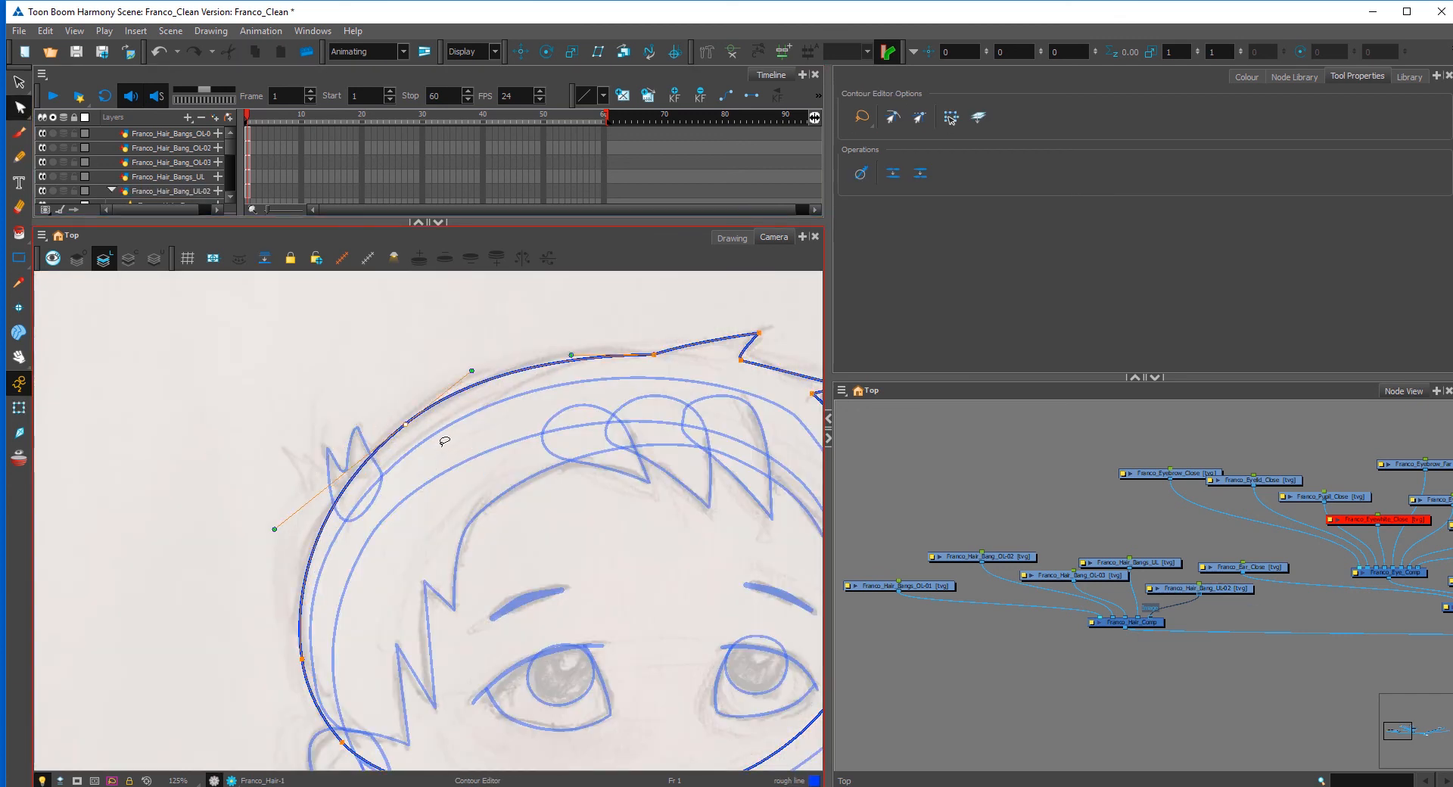
{"action": "left_click_drag", "start_coordinate": [677, 355], "coordinate": [579, 346]}
{"action": "key", "text": "space"}
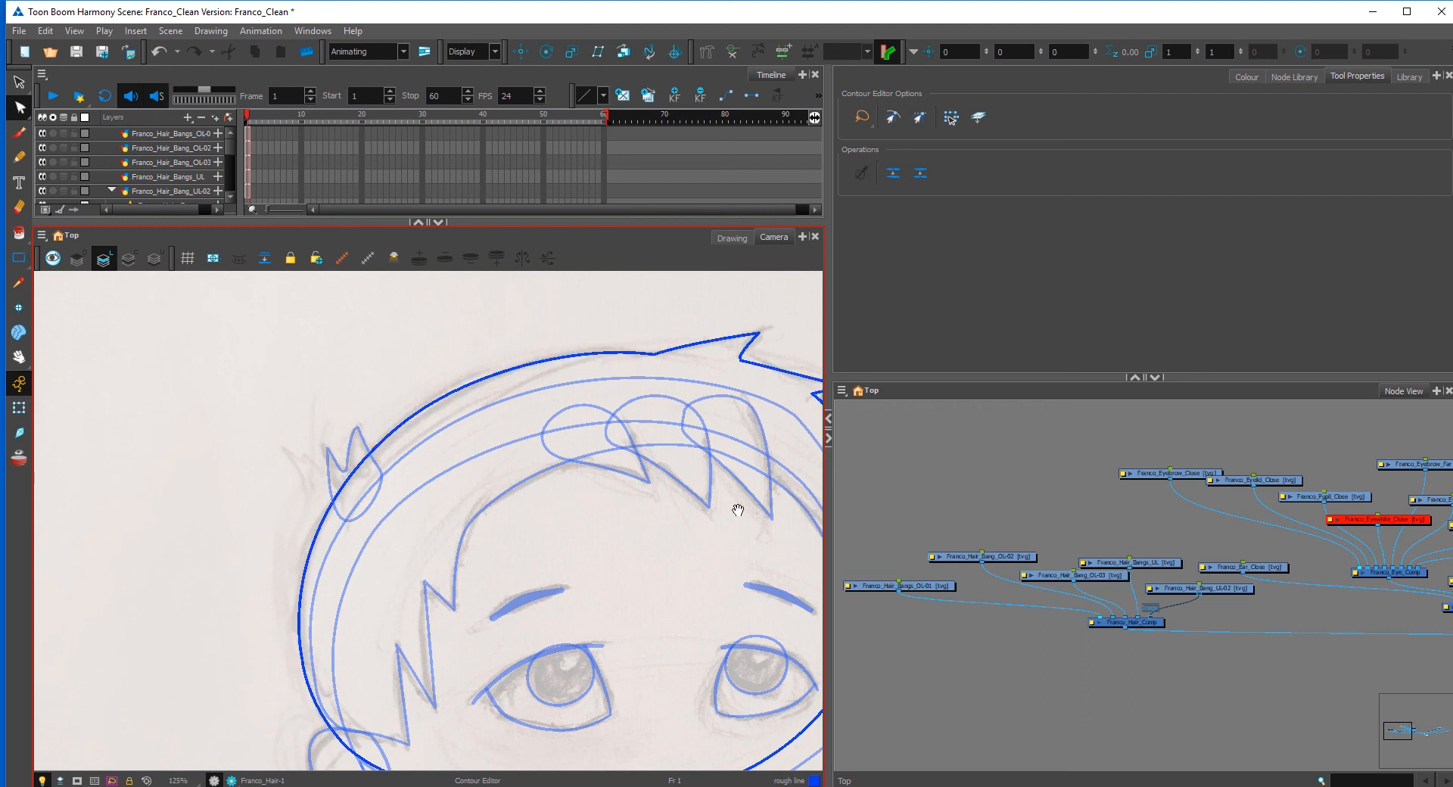
{"action": "scroll", "coordinate": [638, 588], "scroll_direction": "down", "scroll_amount": 3}
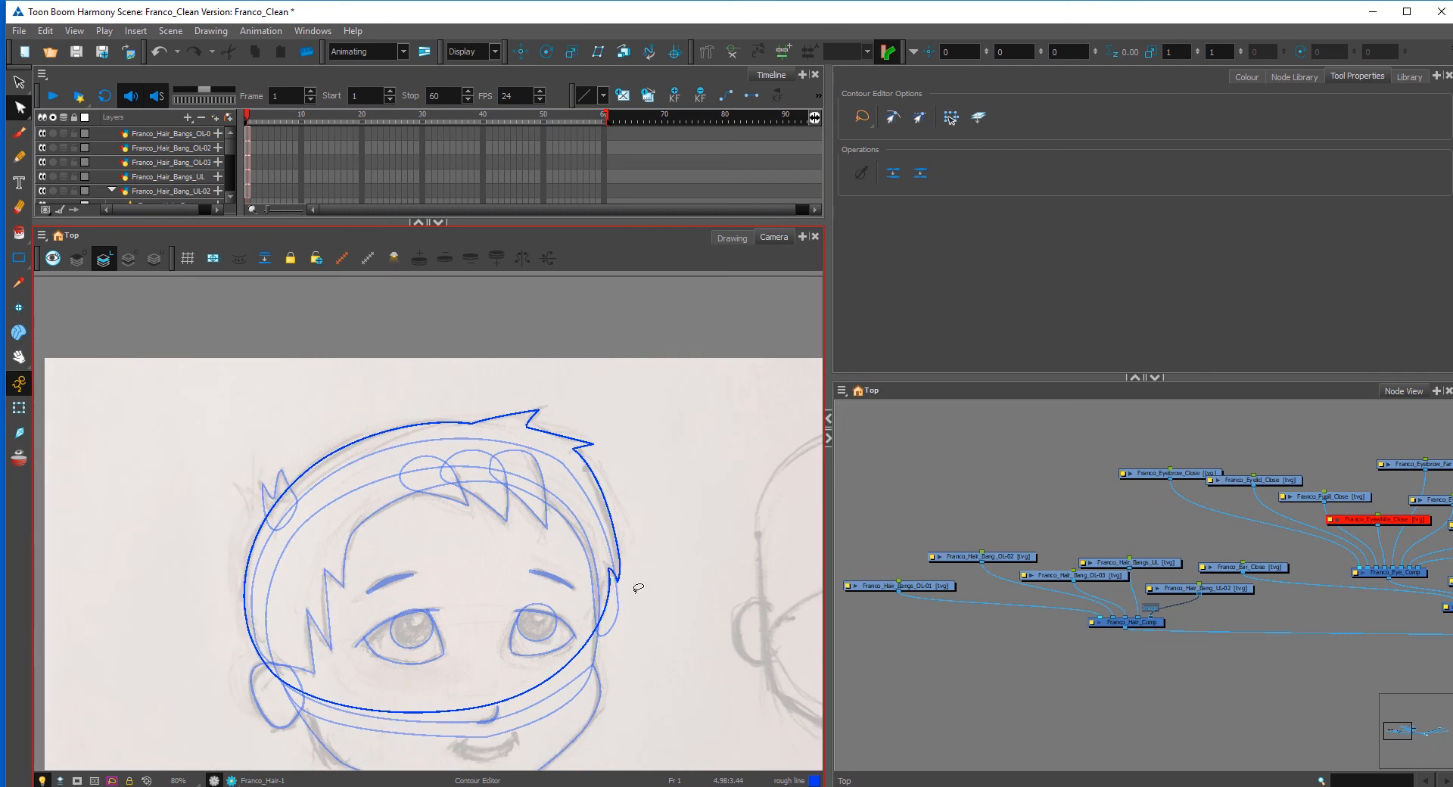
{"action": "left_click", "coordinate": [19, 408]}
{"action": "key", "text": "space"}
{"action": "left_click_drag", "start_coordinate": [437, 599], "coordinate": [444, 469]}
{"action": "left_click", "coordinate": [1002, 480]}
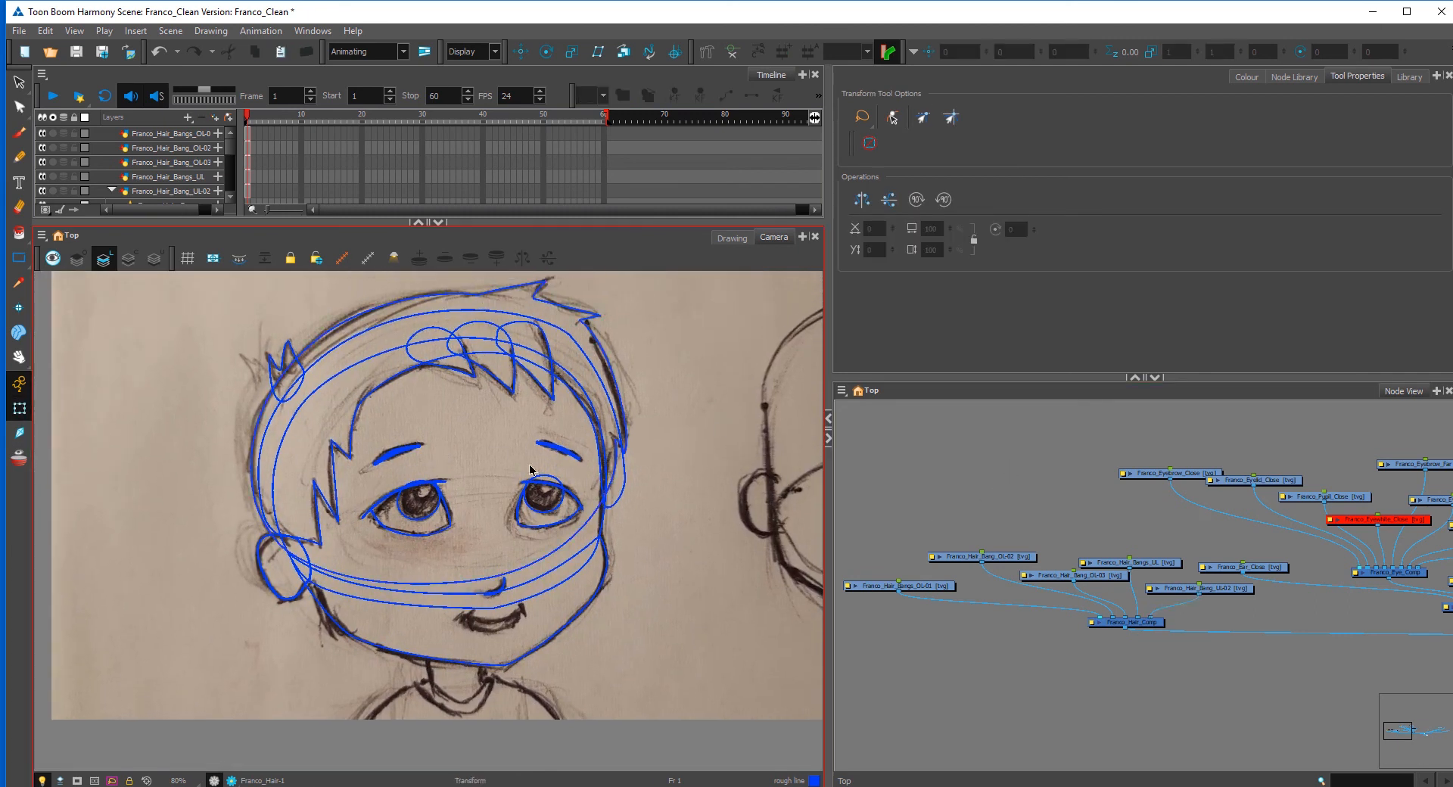
Step: Move the Franco_Hair, Franco_Head_Base_UL and Franco_Head_Base_OL nodes closer to the main Composite node
{"action": "scroll", "coordinate": [589, 630], "scroll_direction": "up", "scroll_amount": 1}
{"action": "scroll", "coordinate": [598, 629], "scroll_direction": "up", "scroll_amount": 4}
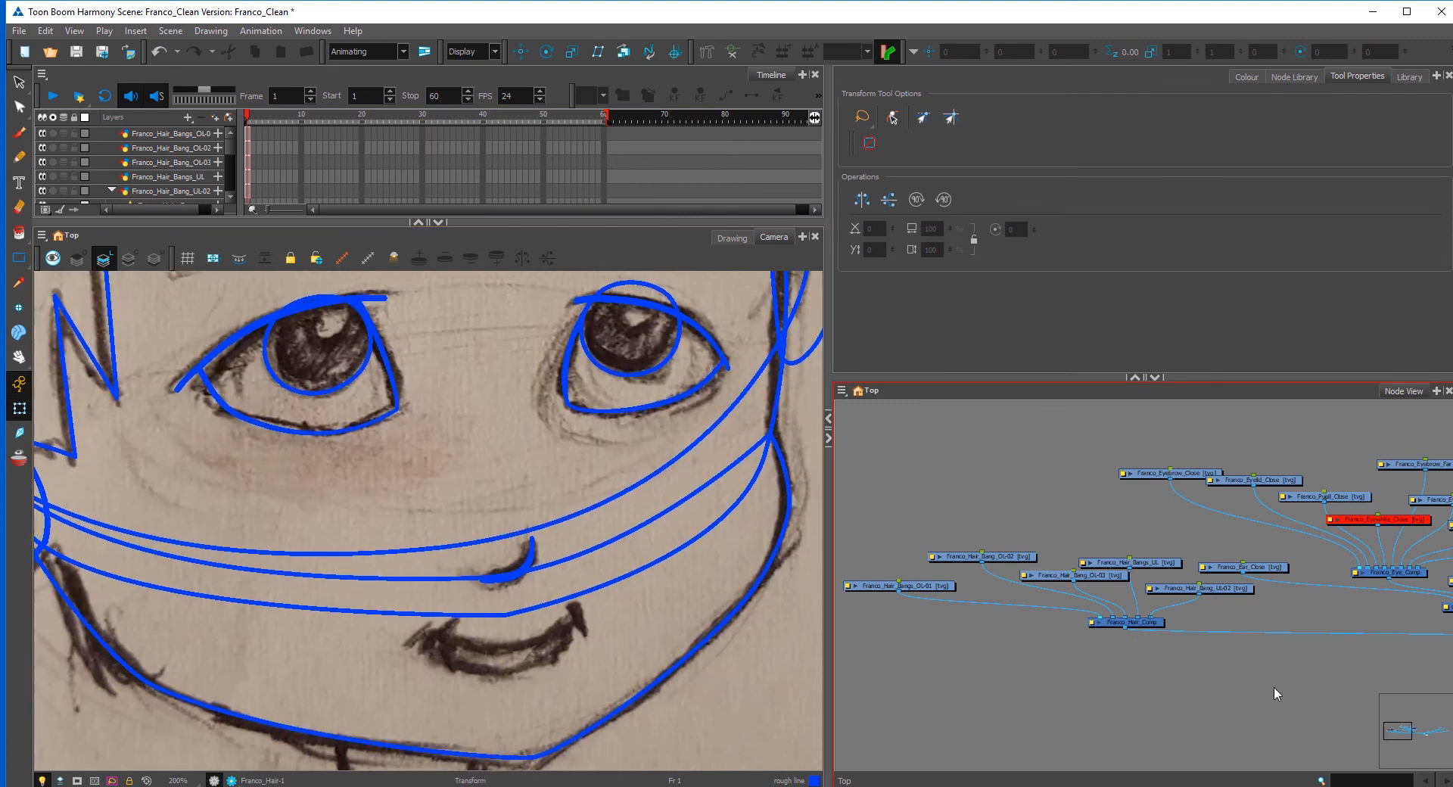
{"action": "left_click_drag", "start_coordinate": [1275, 691], "coordinate": [999, 588]}
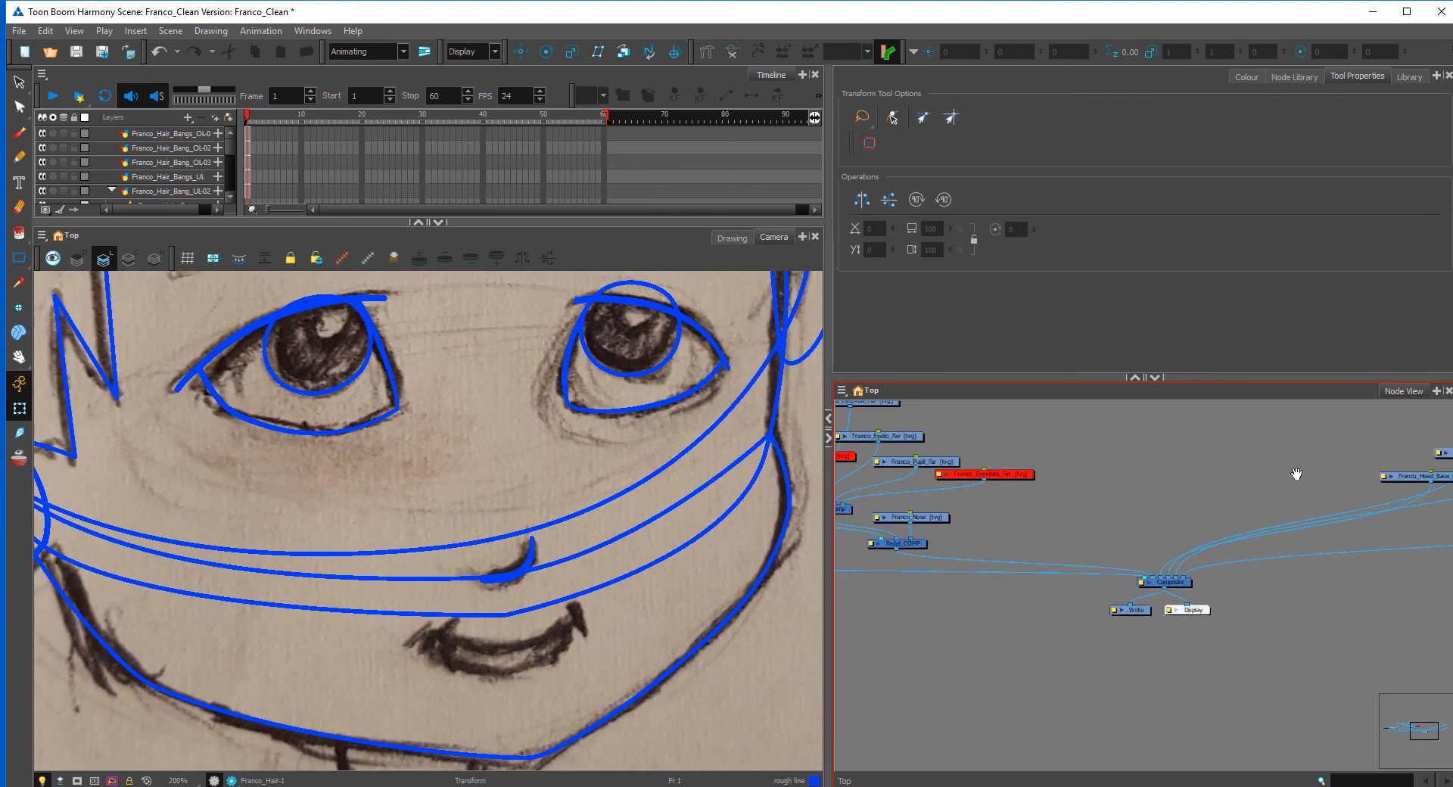
{"action": "left_click_drag", "start_coordinate": [1297, 474], "coordinate": [1167, 493]}
{"action": "left_click_drag", "start_coordinate": [1268, 448], "coordinate": [1336, 575]}
{"action": "left_click_drag", "start_coordinate": [1373, 497], "coordinate": [1012, 505]}
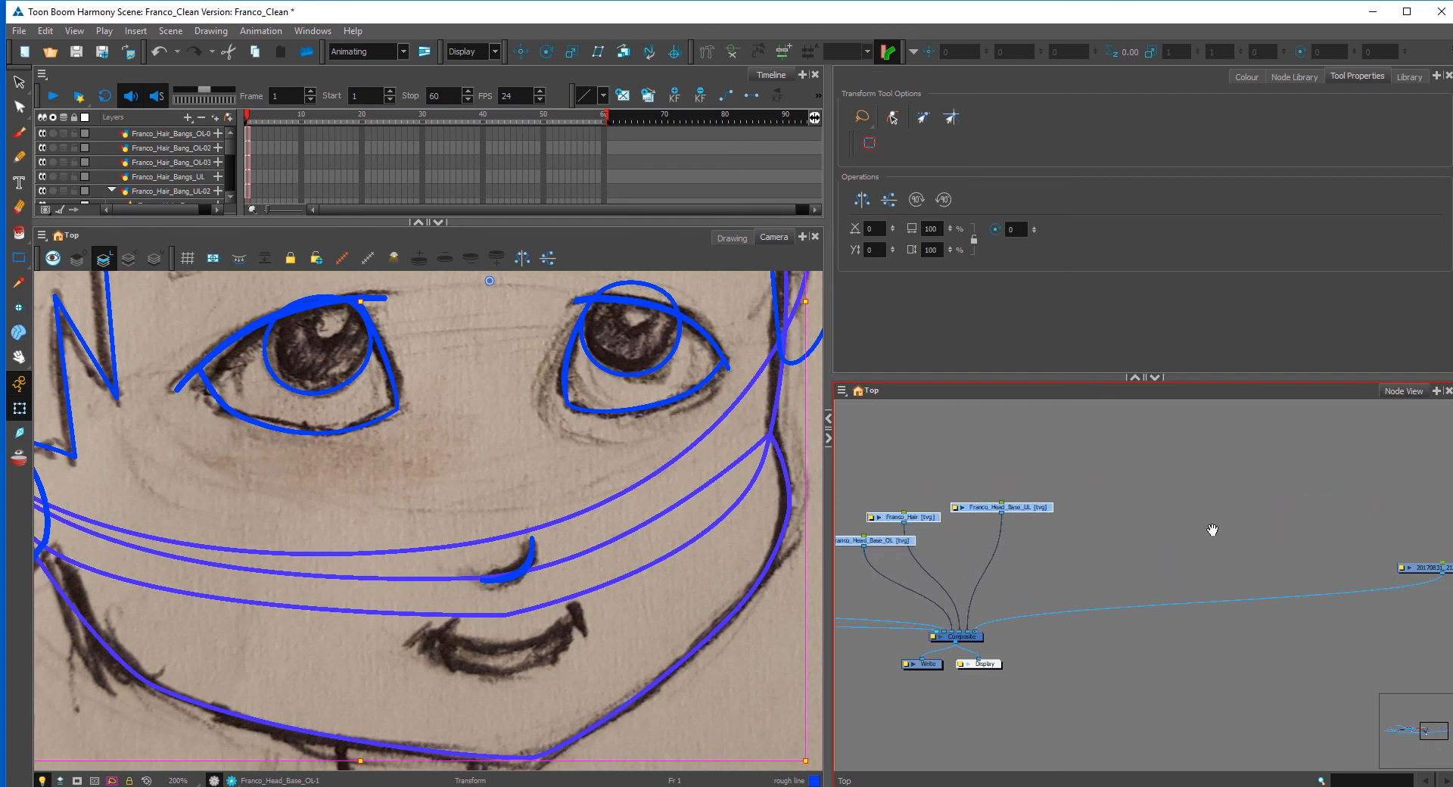
{"action": "left_click_drag", "start_coordinate": [1213, 532], "coordinate": [1414, 548]}
{"action": "mouse_move", "coordinate": [1205, 560]}
{"action": "left_mouse_down"}
{"action": "mouse_move", "coordinate": [1324, 561]}
{"action": "mouse_move", "coordinate": [1264, 548]}
{"action": "mouse_move", "coordinate": [1222, 571]}
{"action": "left_mouse_up"}
{"action": "left_click", "coordinate": [1208, 572]}
{"action": "left_click", "coordinate": [1186, 607]}
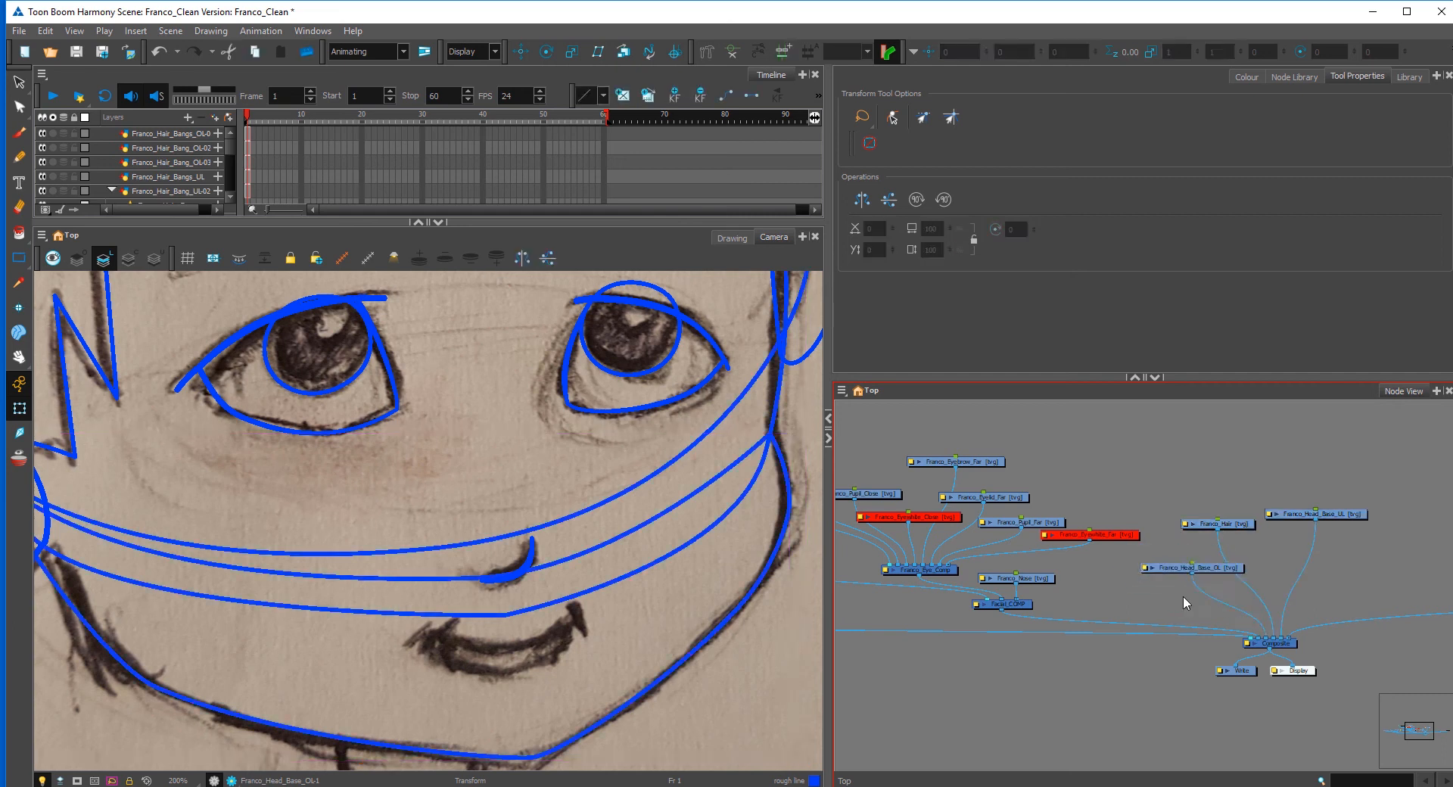
Step: Add a vector drawing layer named Franco_Mouth and connect it to the main Composite
{"action": "key", "text": "ctrl+r"}
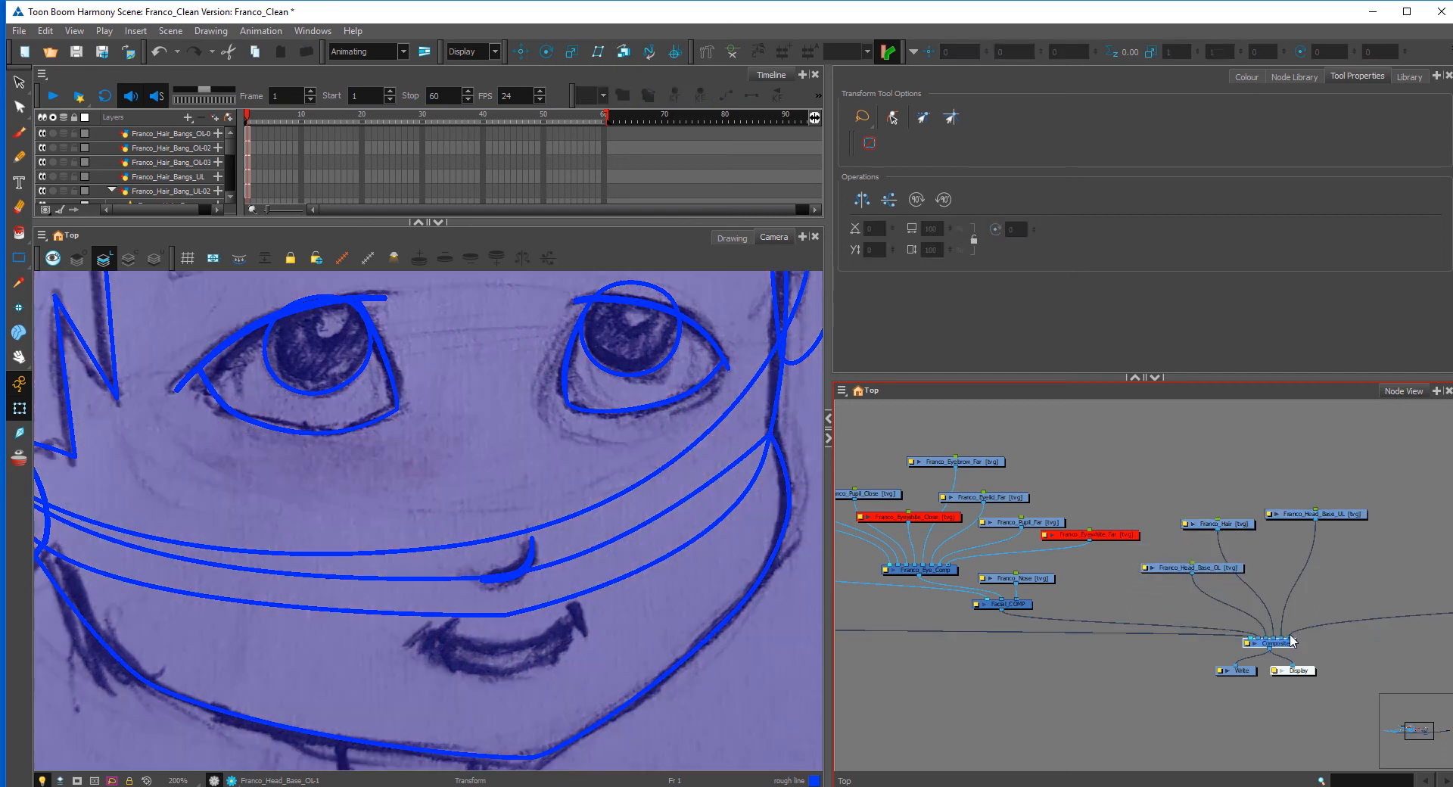
{"action": "type", "text": "F"}
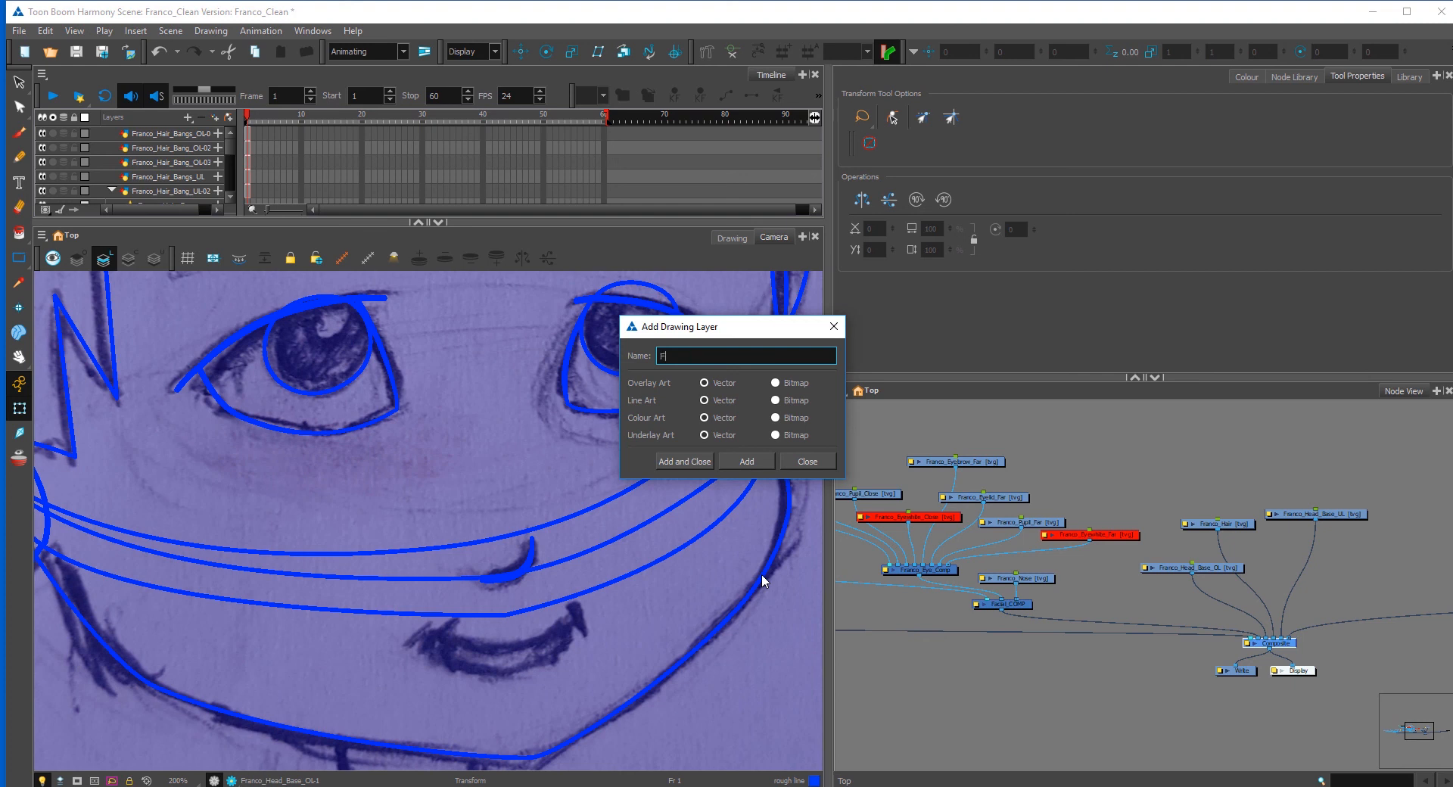
{"action": "type", "text": "ranco_Mouth"}
{"action": "left_click", "coordinate": [701, 463]}
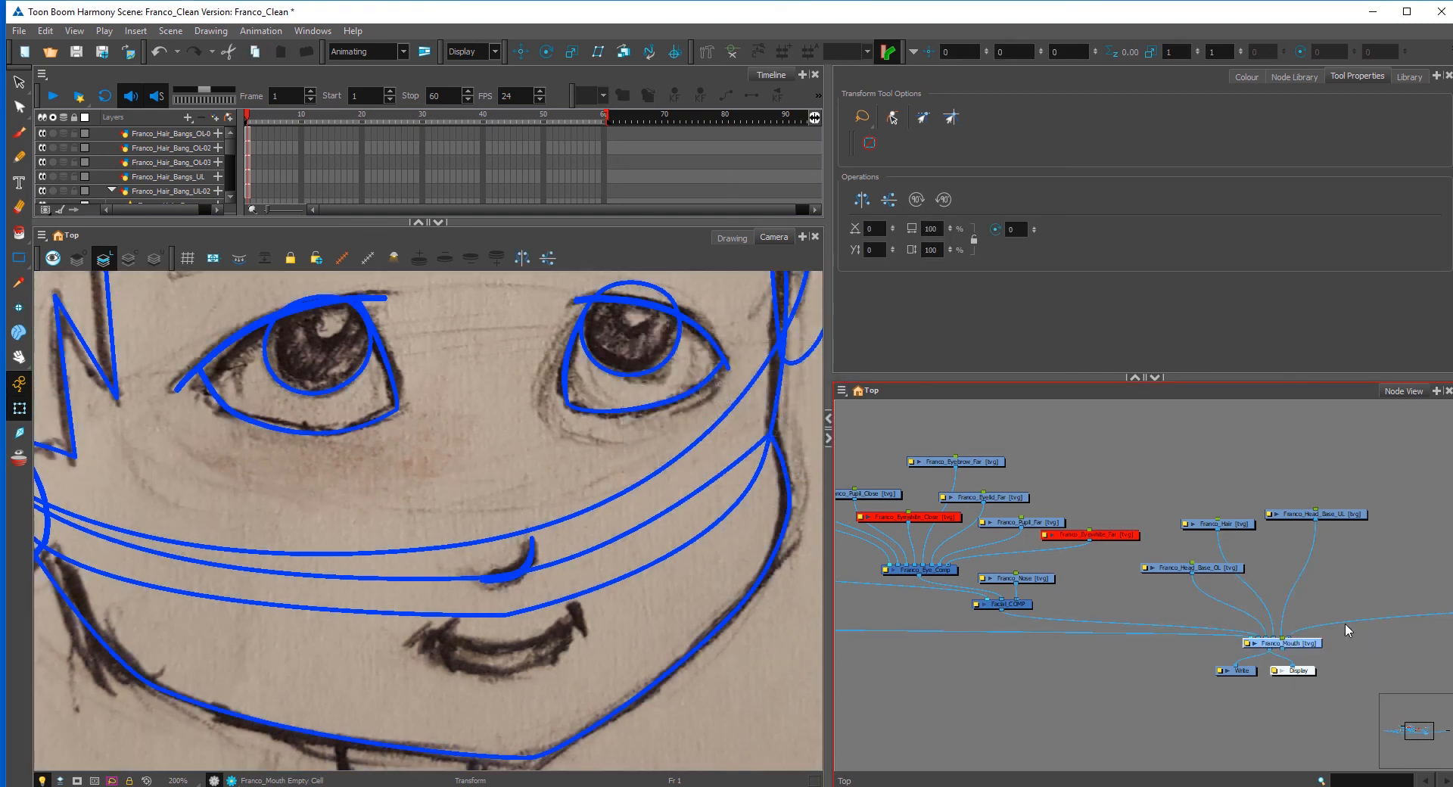
{"action": "mouse_move", "coordinate": [1308, 644]}
{"action": "left_mouse_down"}
{"action": "mouse_move", "coordinate": [1150, 588]}
{"action": "mouse_move", "coordinate": [1259, 639]}
{"action": "left_mouse_up"}
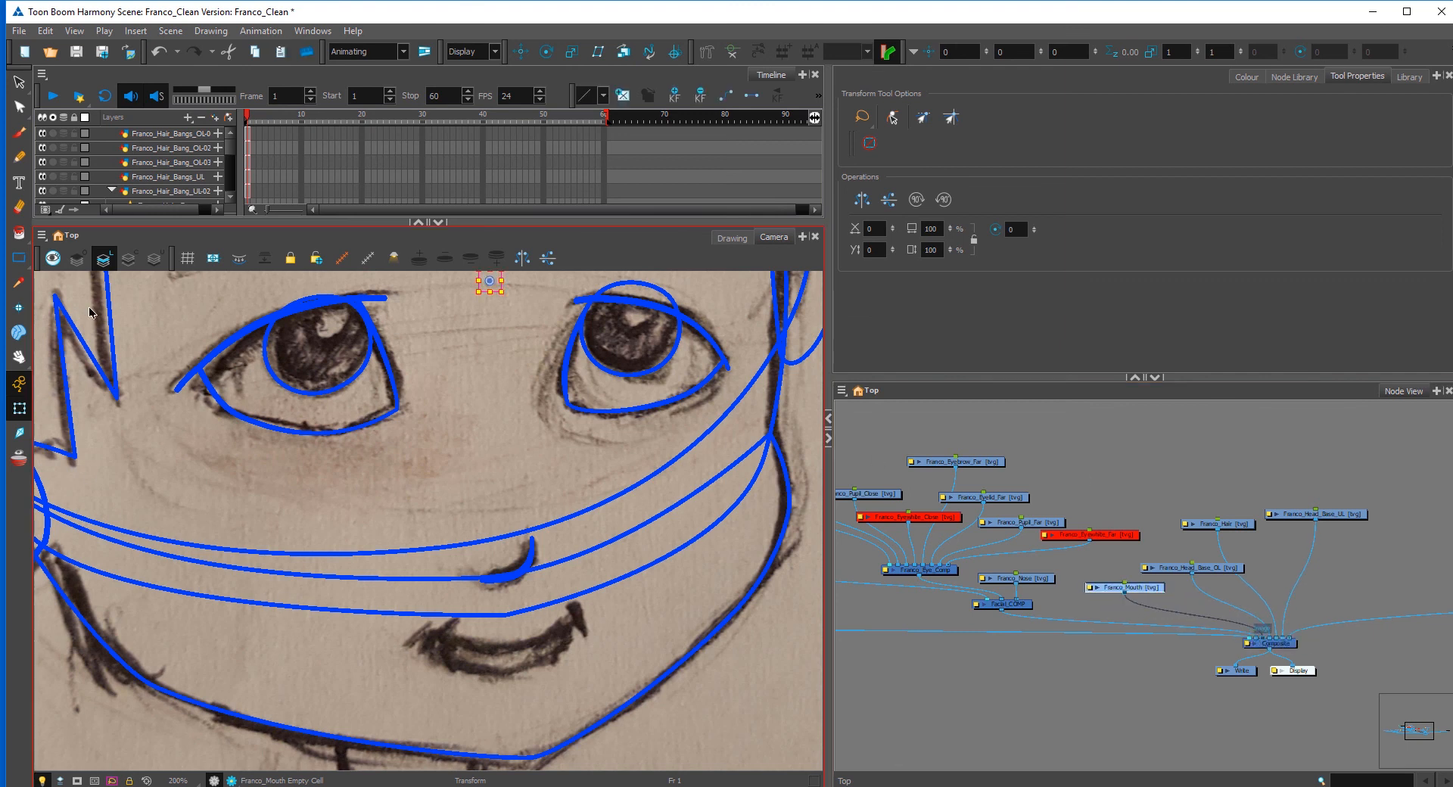
Step: Draw the mouth over the sketch as two curved lip lines with a short stroke at each corner
{"action": "left_click", "coordinate": [19, 257]}
{"action": "mouse_move", "coordinate": [428, 635]}
{"action": "left_mouse_down"}
{"action": "mouse_move", "coordinate": [564, 661]}
{"action": "mouse_move", "coordinate": [578, 619]}
{"action": "mouse_move", "coordinate": [594, 632]}
{"action": "mouse_move", "coordinate": [579, 617]}
{"action": "mouse_move", "coordinate": [585, 632]}
{"action": "mouse_move", "coordinate": [510, 671]}
{"action": "mouse_move", "coordinate": [432, 618]}
{"action": "mouse_move", "coordinate": [413, 647]}
{"action": "mouse_move", "coordinate": [429, 633]}
{"action": "mouse_move", "coordinate": [511, 645]}
{"action": "mouse_move", "coordinate": [452, 662]}
{"action": "mouse_move", "coordinate": [508, 651]}
{"action": "left_mouse_up"}
{"action": "key", "text": "alt+q"}
{"action": "left_click", "coordinate": [591, 635]}
{"action": "left_click", "coordinate": [510, 659], "text": "ctrl"}
{"action": "left_click", "coordinate": [510, 629], "text": "ctrl"}
{"action": "left_click", "coordinate": [562, 648]}
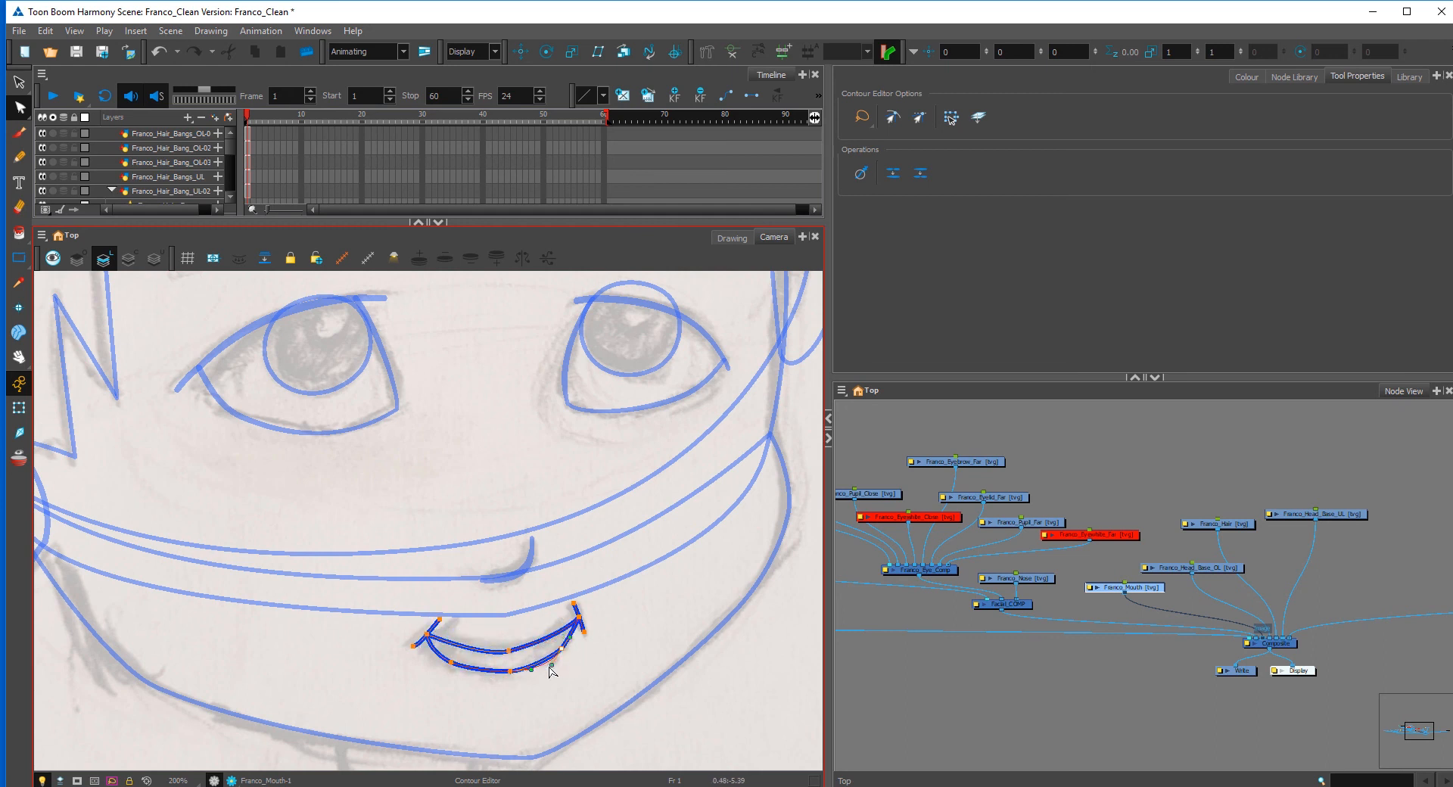
{"action": "left_click", "coordinate": [589, 636]}
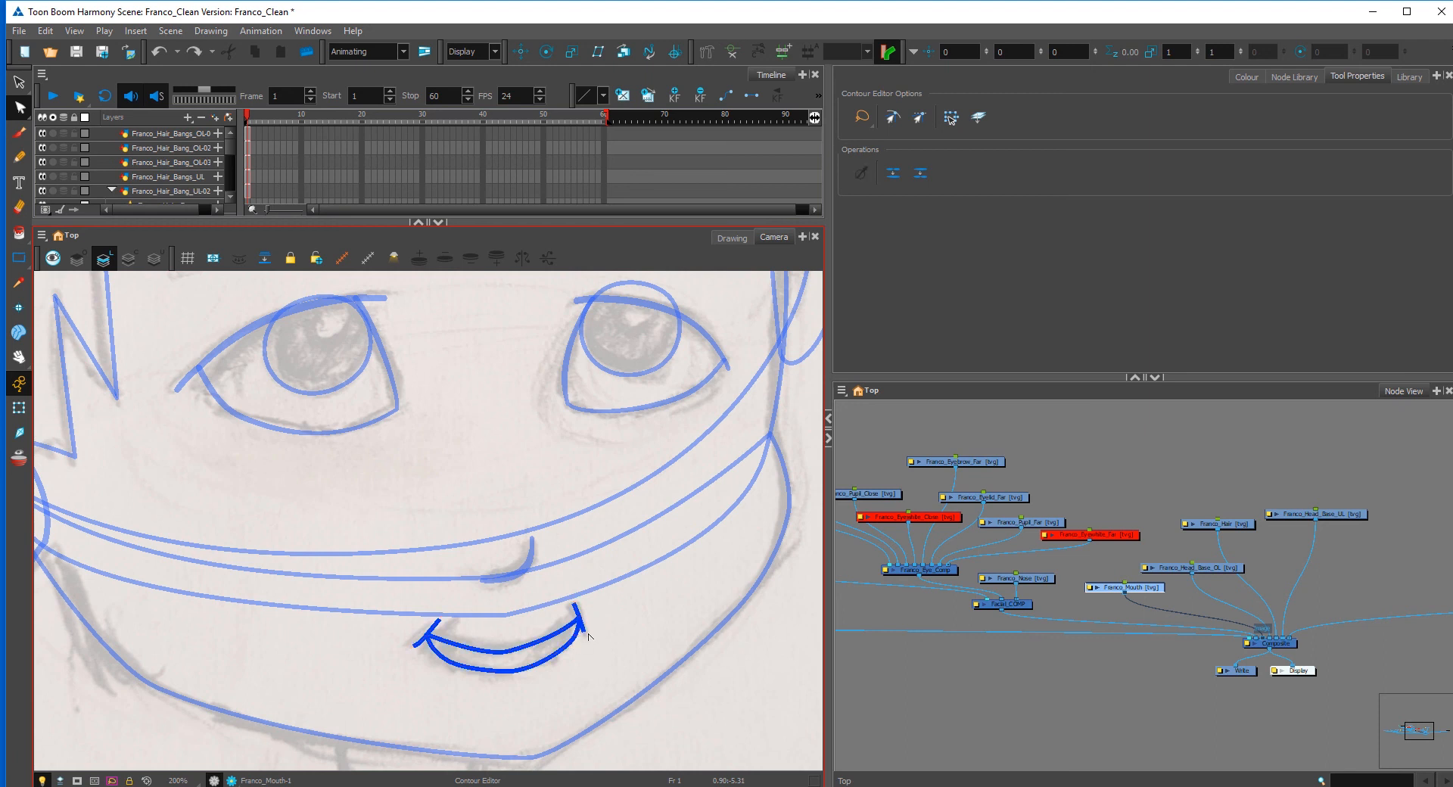
{"action": "left_click", "coordinate": [412, 648]}
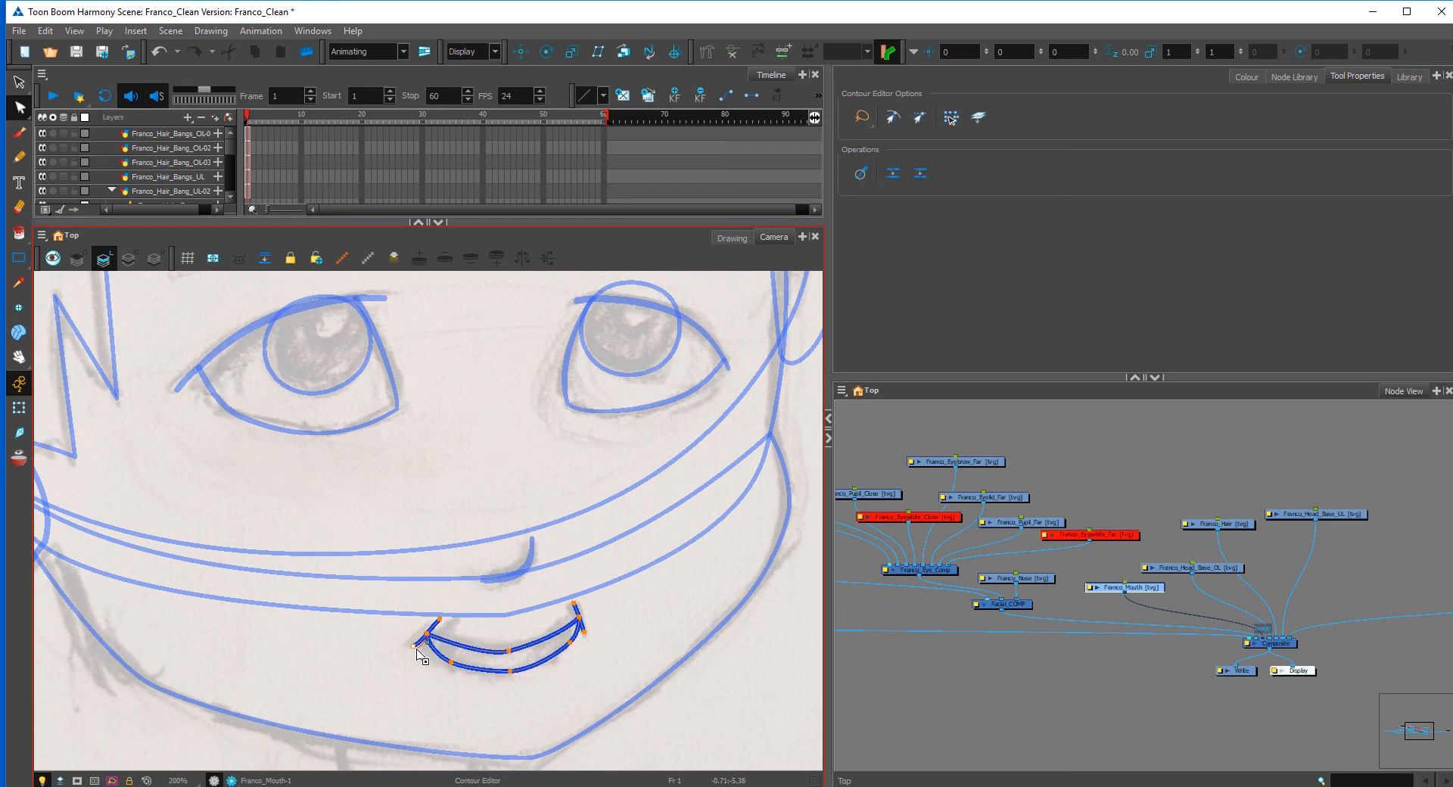
Step: Select the mouth strokes and examine their pencil settings
{"action": "key", "text": "alt+s"}
{"action": "scroll", "coordinate": [1446, 258], "scroll_direction": "down", "scroll_amount": 3}
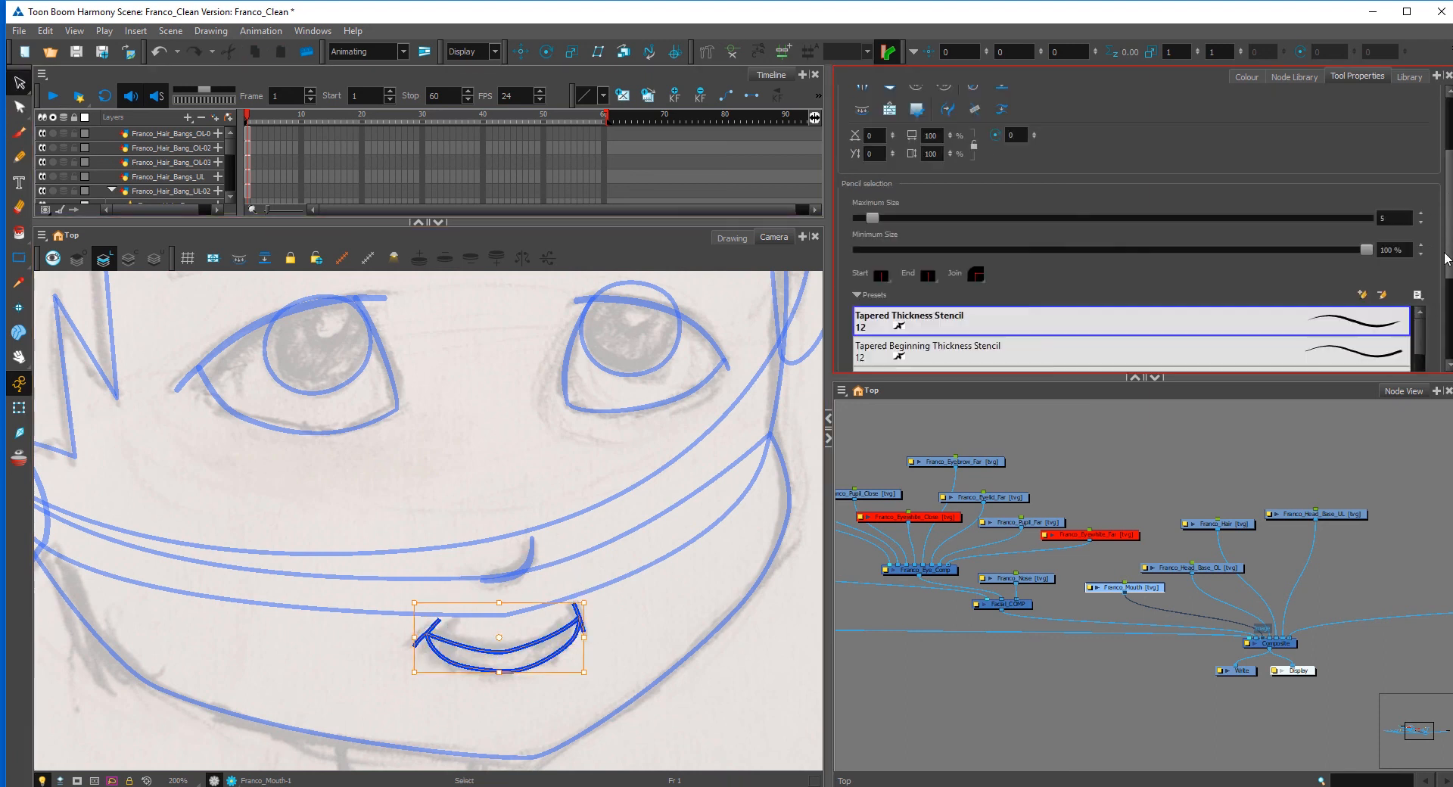
{"action": "left_click_drag", "start_coordinate": [1446, 260], "coordinate": [1446, 278]}
{"action": "left_click", "coordinate": [623, 691]}
Step: Reshape the short stroke at the mouth corner nearest the far cheek with the Contour Editor
{"action": "scroll", "coordinate": [623, 691], "scroll_direction": "up", "scroll_amount": 3}
{"action": "left_click_drag", "start_coordinate": [623, 691], "coordinate": [570, 532]}
{"action": "left_click", "coordinate": [19, 108]}
{"action": "mouse_move", "coordinate": [362, 599]}
{"action": "left_mouse_down"}
{"action": "mouse_move", "coordinate": [402, 559]}
{"action": "mouse_move", "coordinate": [421, 571]}
{"action": "mouse_move", "coordinate": [427, 559]}
{"action": "mouse_move", "coordinate": [403, 570]}
{"action": "left_mouse_up"}
{"action": "key", "text": "ctrl+z"}
{"action": "key", "text": "ctrl+z"}
{"action": "left_click", "coordinate": [653, 522]}
{"action": "left_click", "coordinate": [660, 530]}
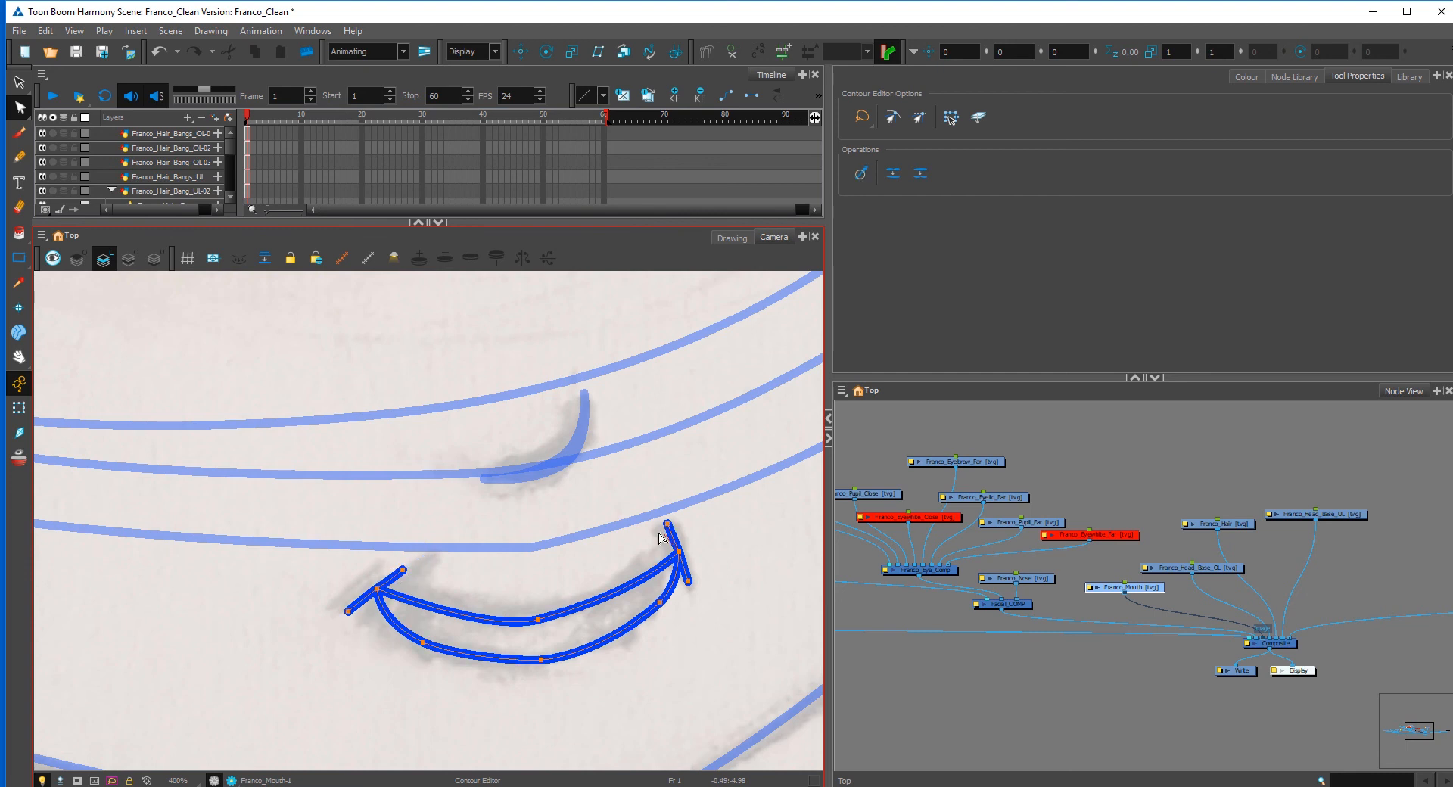
{"action": "left_click_drag", "start_coordinate": [667, 525], "coordinate": [661, 534]}
{"action": "left_click_drag", "start_coordinate": [679, 553], "coordinate": [691, 581]}
Step: Adjust the points of both lip curves, raising the upper one and adding a bend near the far corner
{"action": "left_click_drag", "start_coordinate": [538, 622], "coordinate": [543, 623]}
{"action": "mouse_move", "coordinate": [392, 625]}
{"action": "left_mouse_down"}
{"action": "mouse_move", "coordinate": [379, 615]}
{"action": "mouse_move", "coordinate": [427, 647]}
{"action": "left_mouse_up"}
{"action": "left_click_drag", "start_coordinate": [541, 661], "coordinate": [544, 663]}
{"action": "left_click", "coordinate": [544, 622]}
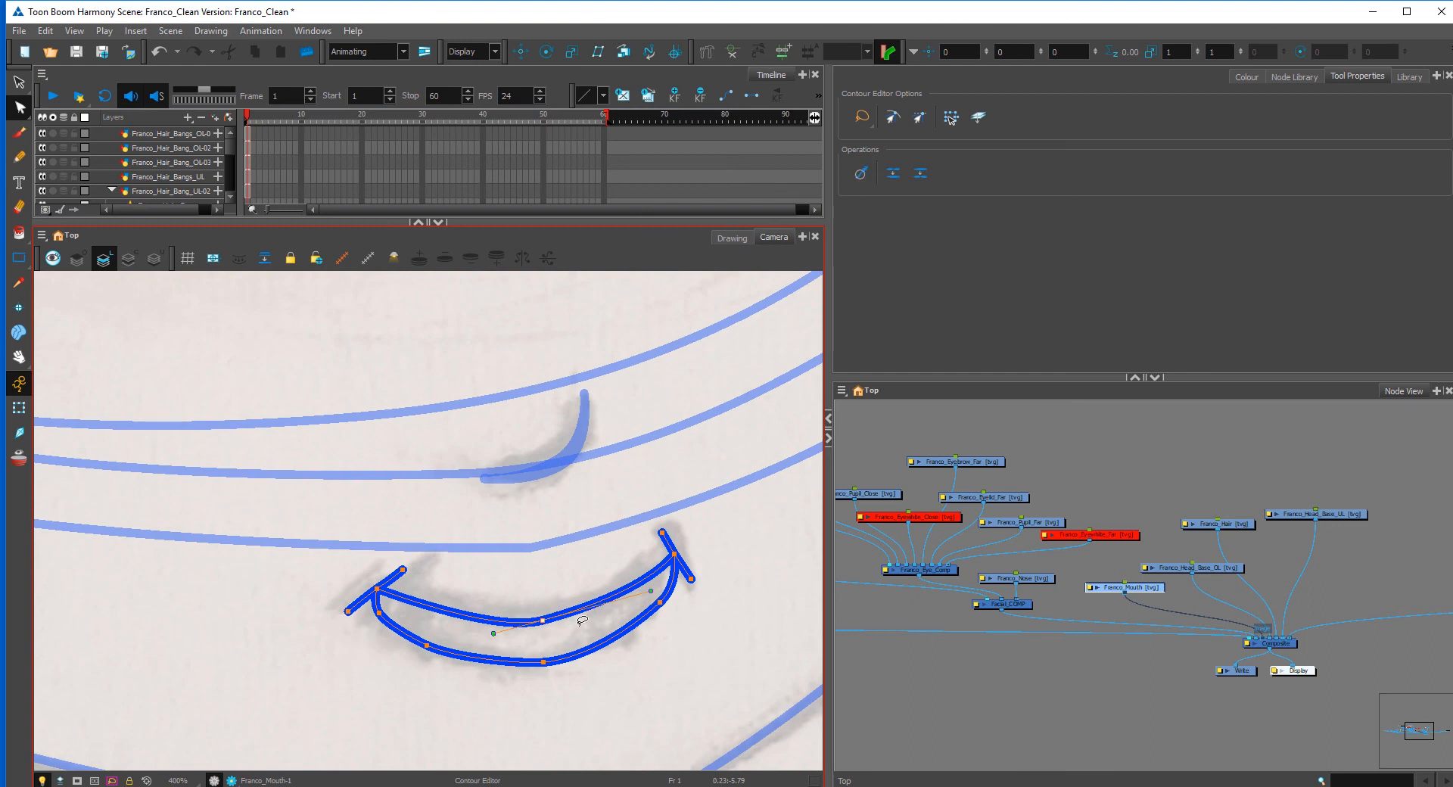
{"action": "mouse_move", "coordinate": [639, 581]}
{"action": "left_mouse_down"}
{"action": "mouse_move", "coordinate": [673, 548]}
{"action": "mouse_move", "coordinate": [615, 595]}
{"action": "left_mouse_up"}
{"action": "mouse_move", "coordinate": [543, 621]}
{"action": "left_mouse_down"}
{"action": "mouse_move", "coordinate": [590, 604]}
{"action": "mouse_move", "coordinate": [533, 617]}
{"action": "left_mouse_up"}
Step: Smooth the lower lip curve by repositioning its points and the segments between them, and deselect the mouth
{"action": "left_click", "coordinate": [660, 602]}
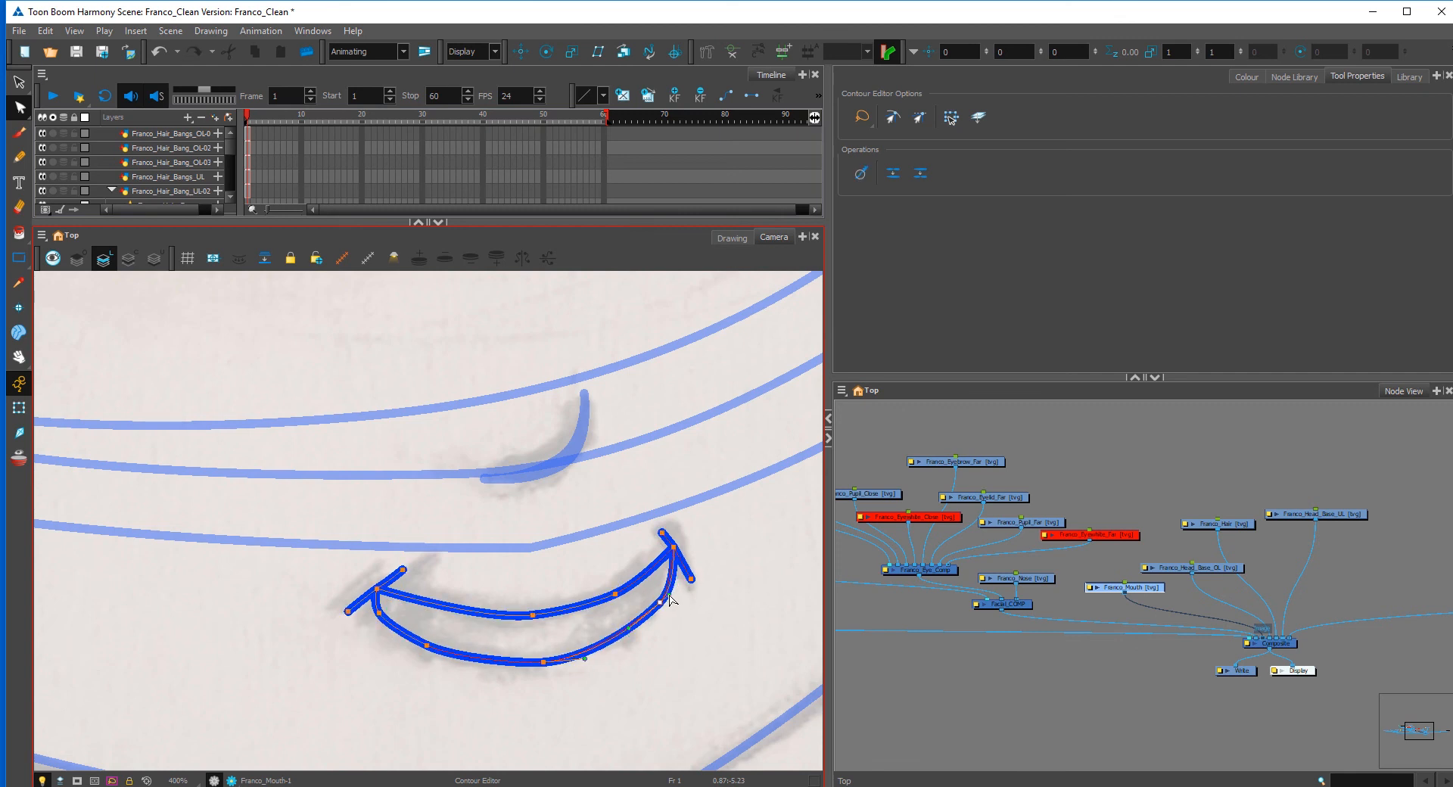
{"action": "mouse_move", "coordinate": [669, 596]}
{"action": "left_mouse_down"}
{"action": "mouse_move", "coordinate": [679, 575]}
{"action": "mouse_move", "coordinate": [661, 593]}
{"action": "left_mouse_up"}
{"action": "left_click_drag", "start_coordinate": [545, 663], "coordinate": [552, 658]}
{"action": "left_click", "coordinate": [427, 647]}
{"action": "left_click_drag", "start_coordinate": [454, 660], "coordinate": [450, 653]}
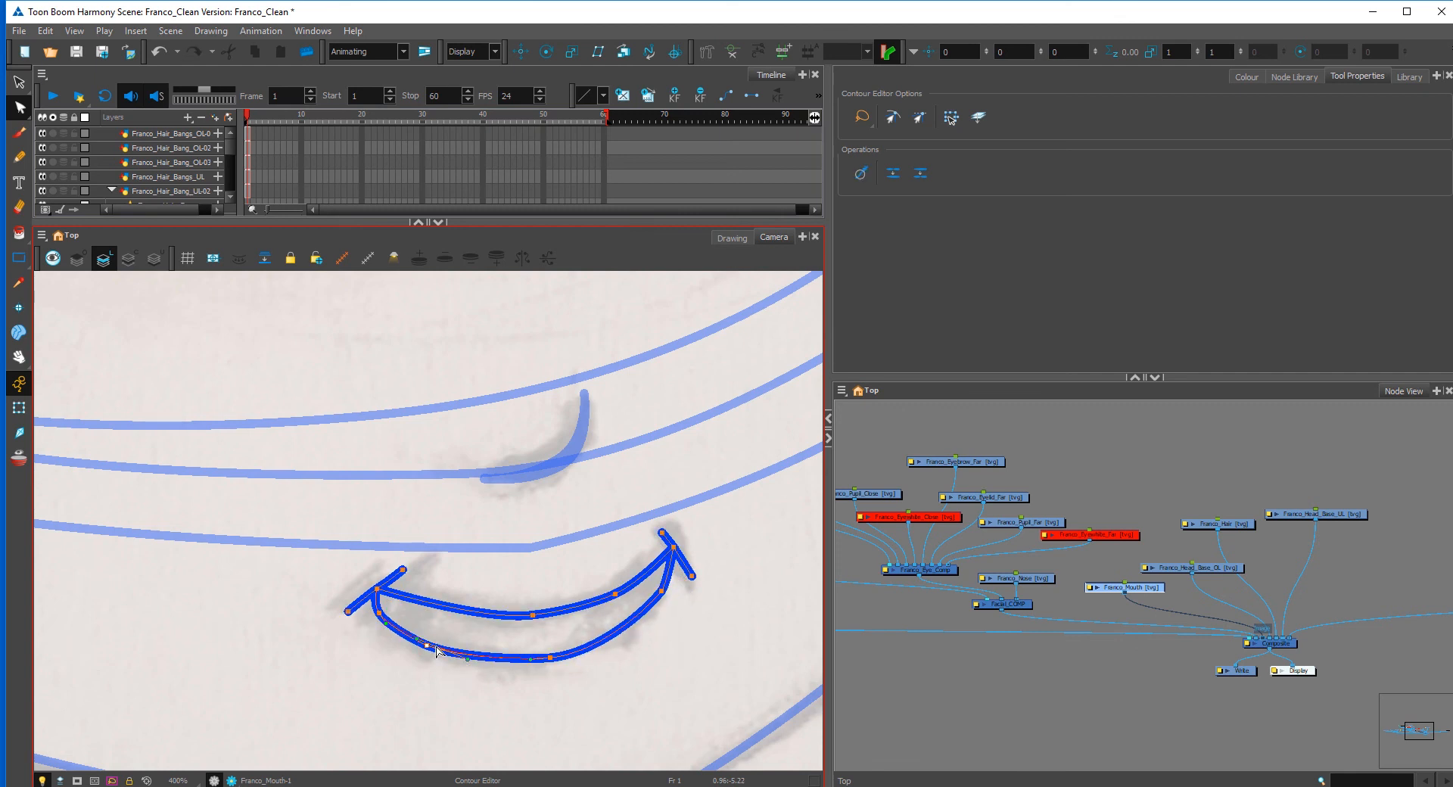
{"action": "key", "text": "2"}
{"action": "key", "text": "2"}
{"action": "key", "text": "2"}
{"action": "key", "text": "2"}
{"action": "left_click", "coordinate": [20, 409]}
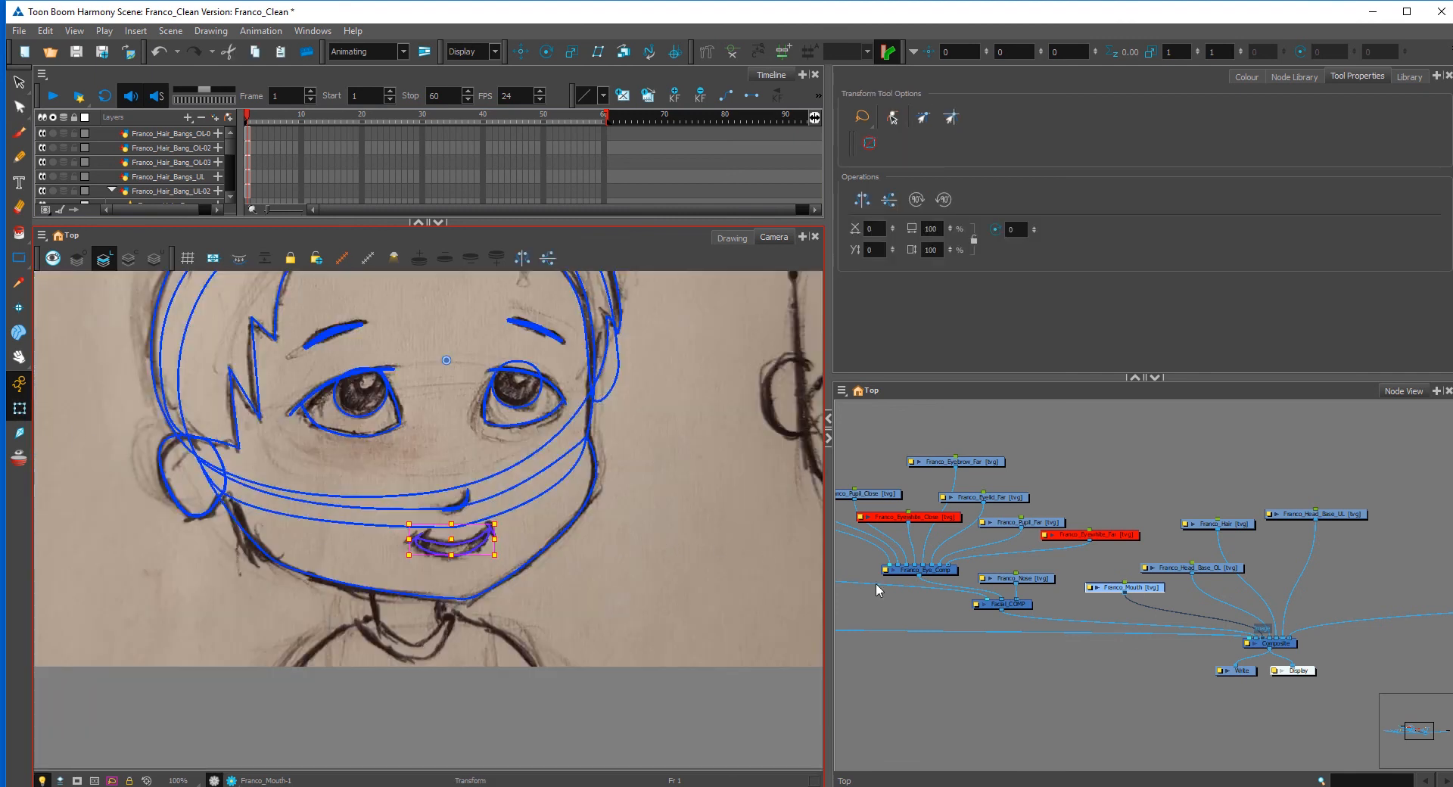
{"action": "left_click", "coordinate": [982, 684]}
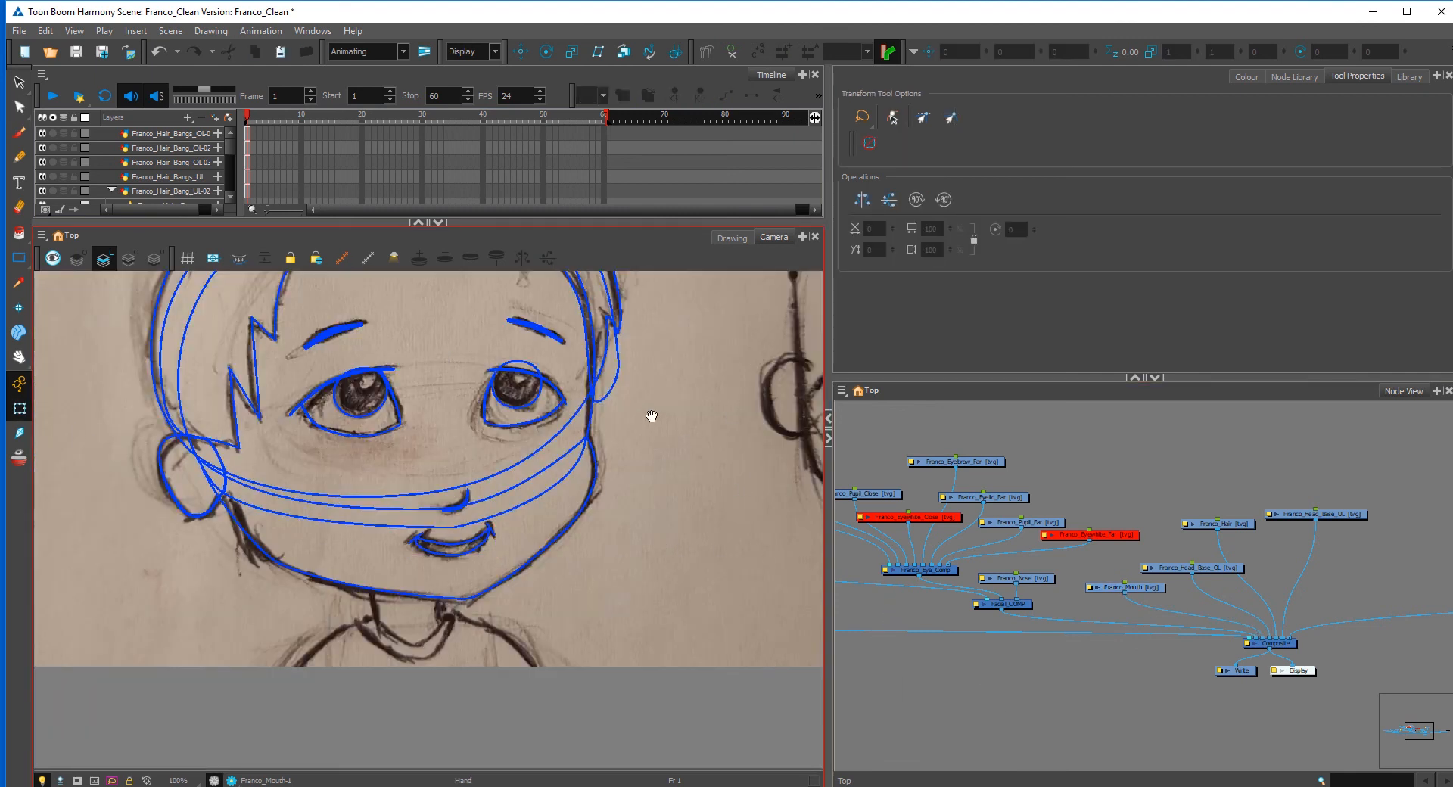
Step: Widen the node view area and frame the whole traced head beside it
{"action": "left_click_drag", "start_coordinate": [653, 418], "coordinate": [680, 546]}
{"action": "key", "text": "1"}
{"action": "scroll", "coordinate": [604, 598], "scroll_direction": "down", "scroll_amount": 1}
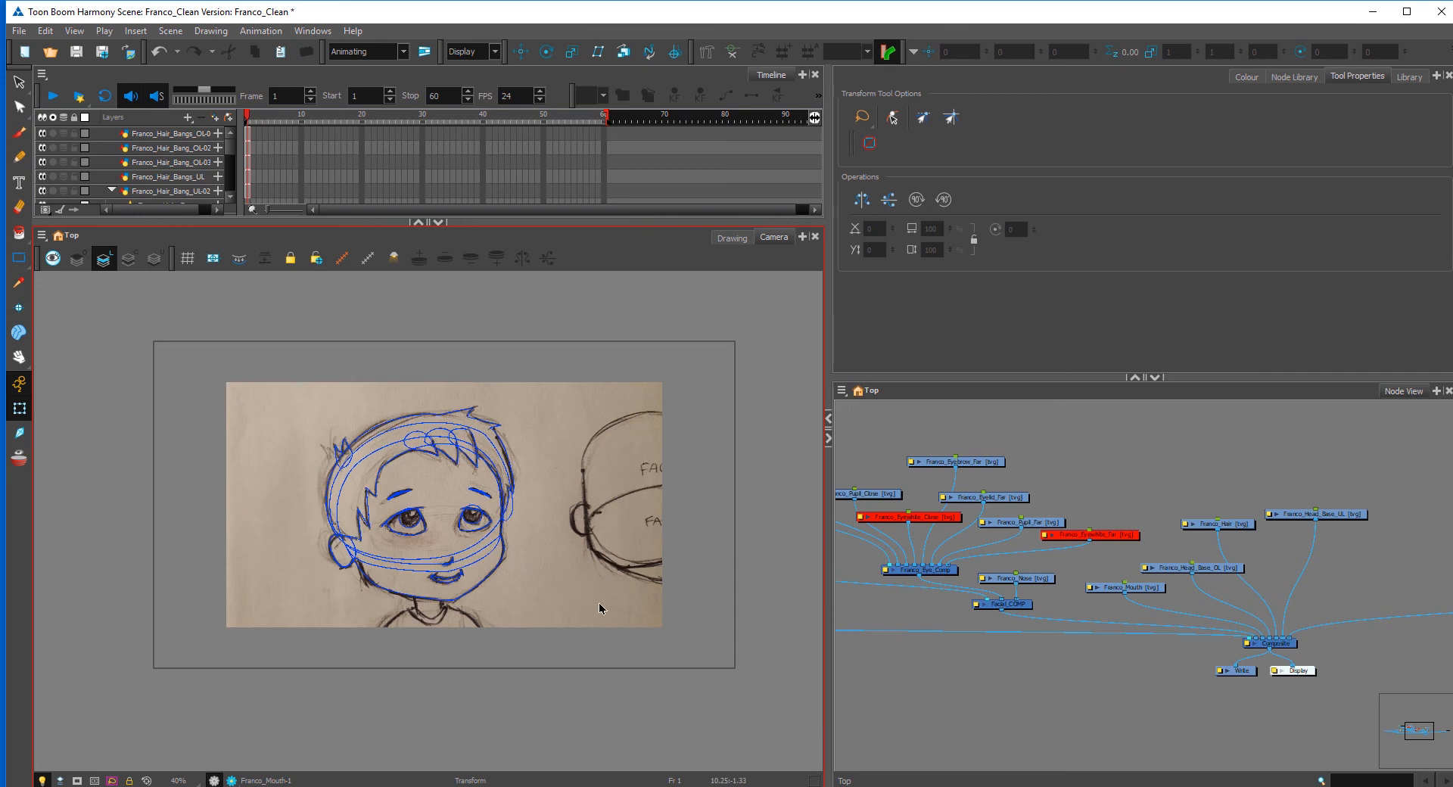
{"action": "scroll", "coordinate": [604, 598], "scroll_direction": "up", "scroll_amount": 2}
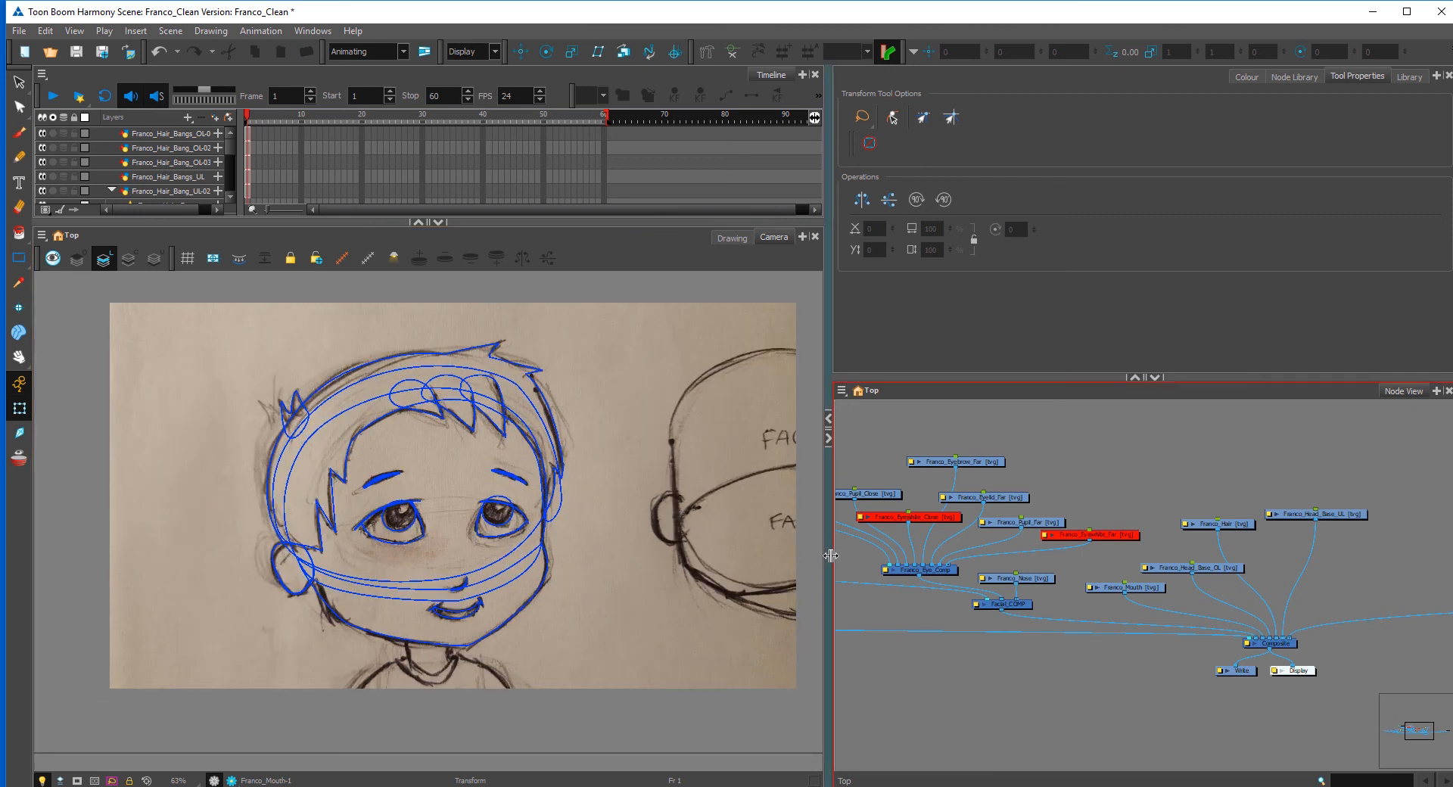
{"action": "left_click_drag", "start_coordinate": [829, 560], "coordinate": [746, 560]}
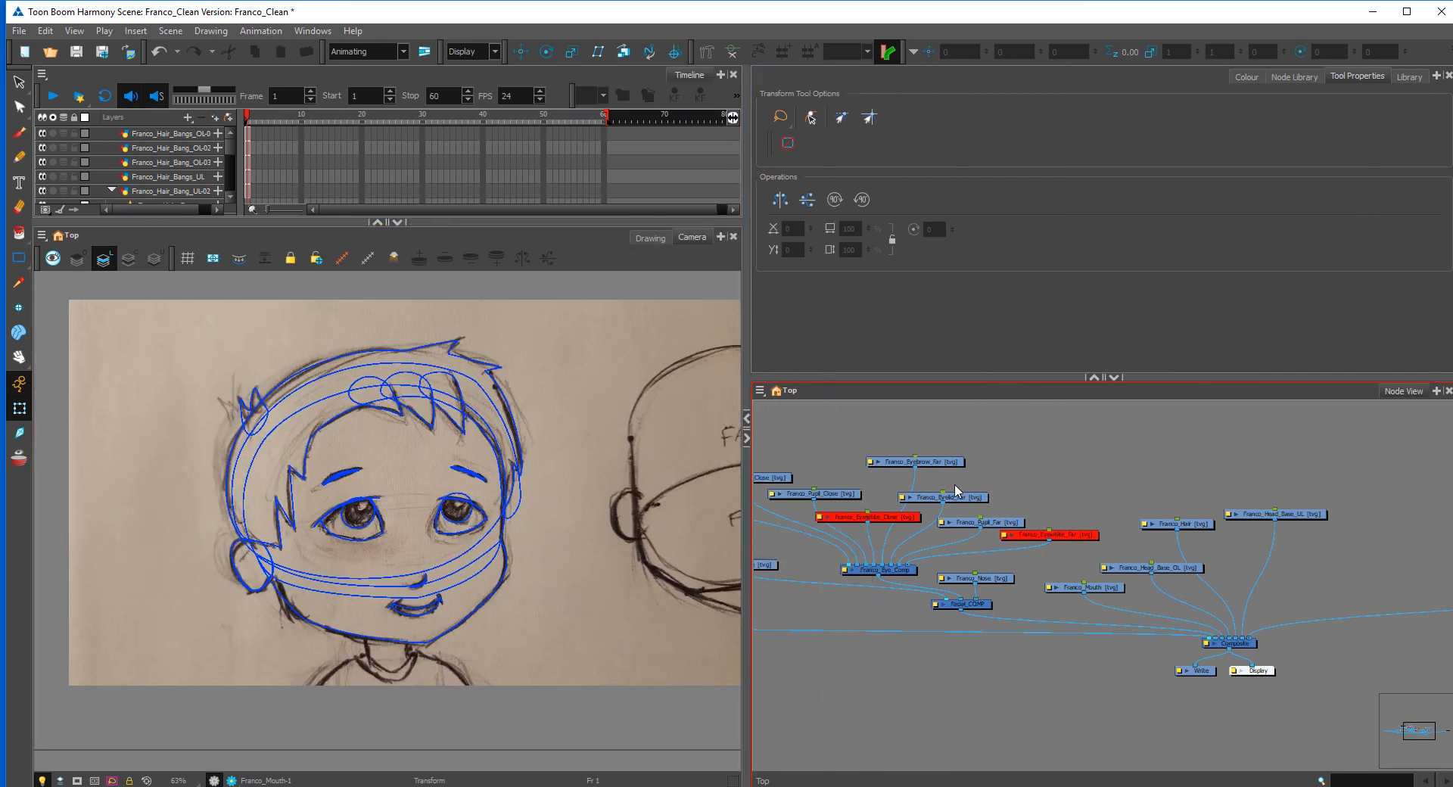
{"action": "left_click", "coordinate": [947, 464]}
{"action": "left_click", "coordinate": [1081, 501]}
{"action": "mouse_move", "coordinate": [418, 447]}
{"action": "left_mouse_down"}
{"action": "mouse_move", "coordinate": [461, 482]}
{"action": "mouse_move", "coordinate": [436, 461]}
{"action": "left_mouse_up"}
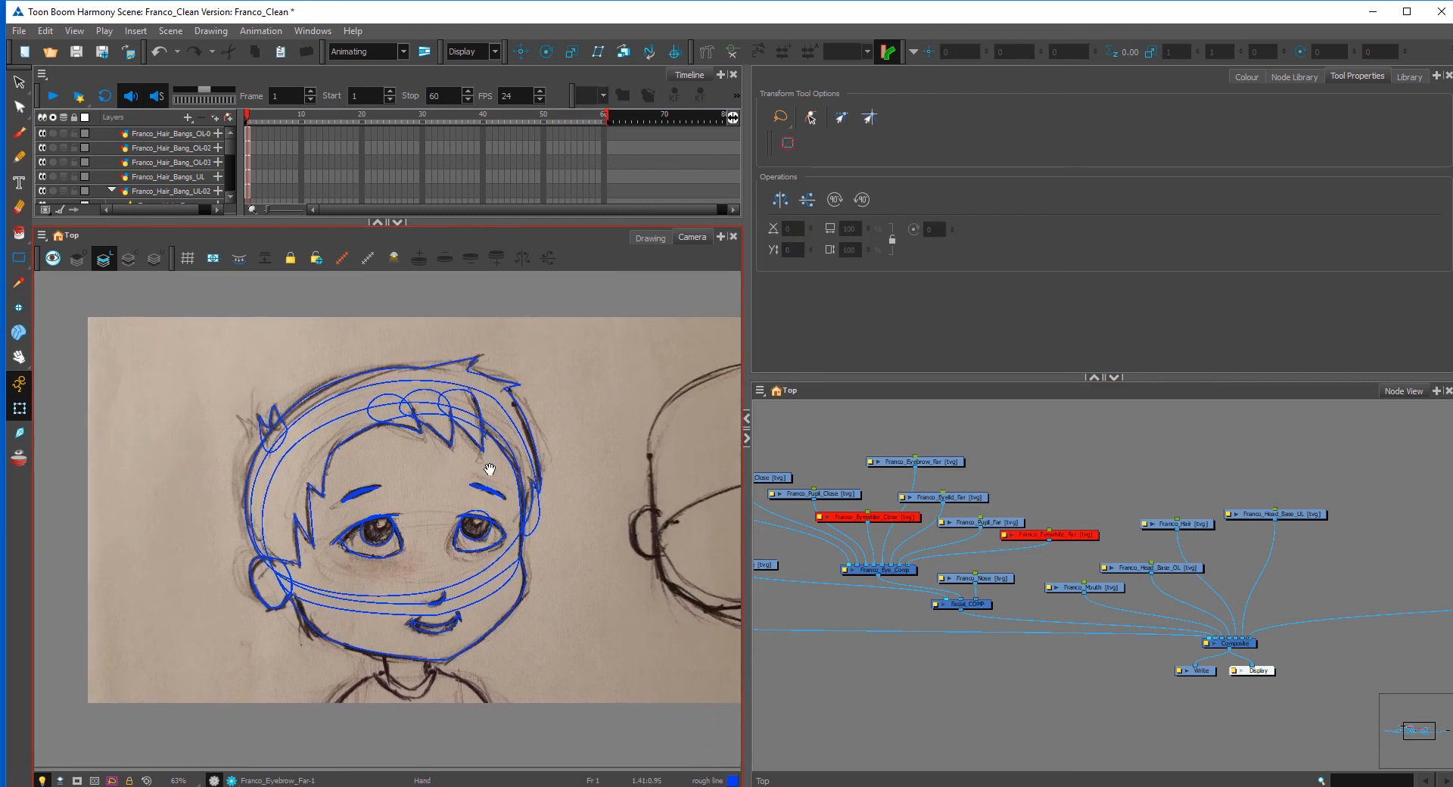
Step: Save the Franco_Clean scene and close the program
{"action": "left_click", "coordinate": [20, 32]}
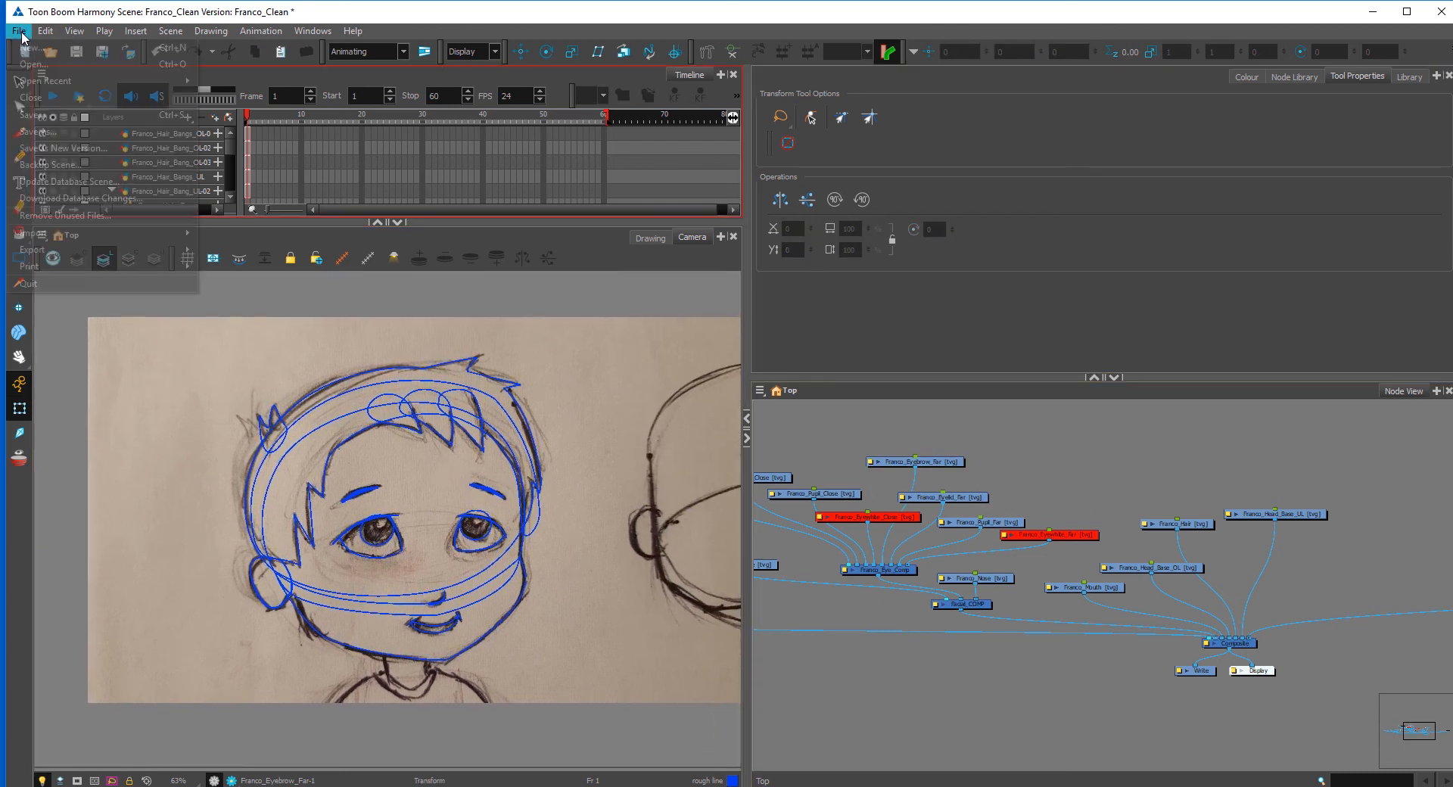
{"action": "left_click", "coordinate": [30, 115]}
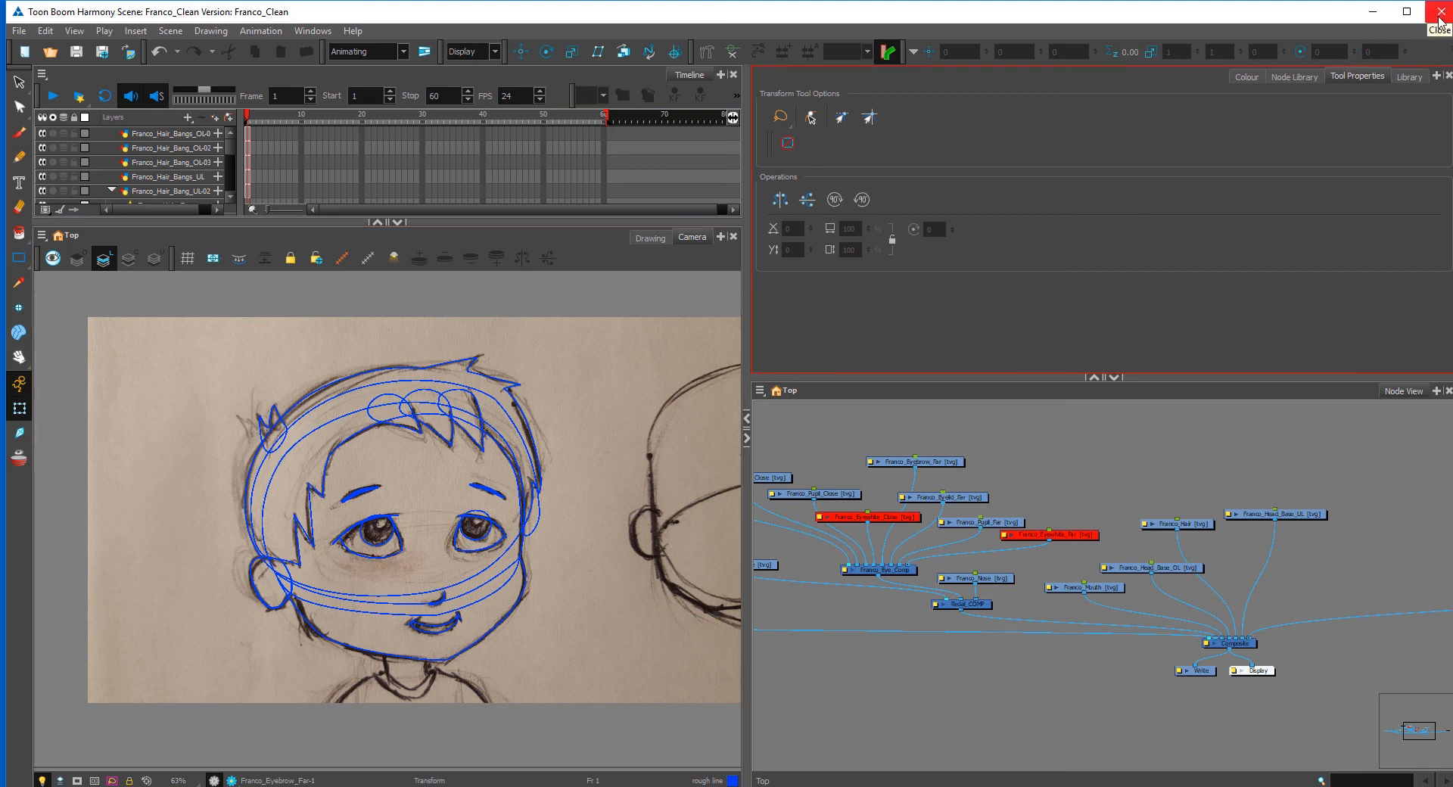
{"action": "left_click", "coordinate": [1438, 17]}
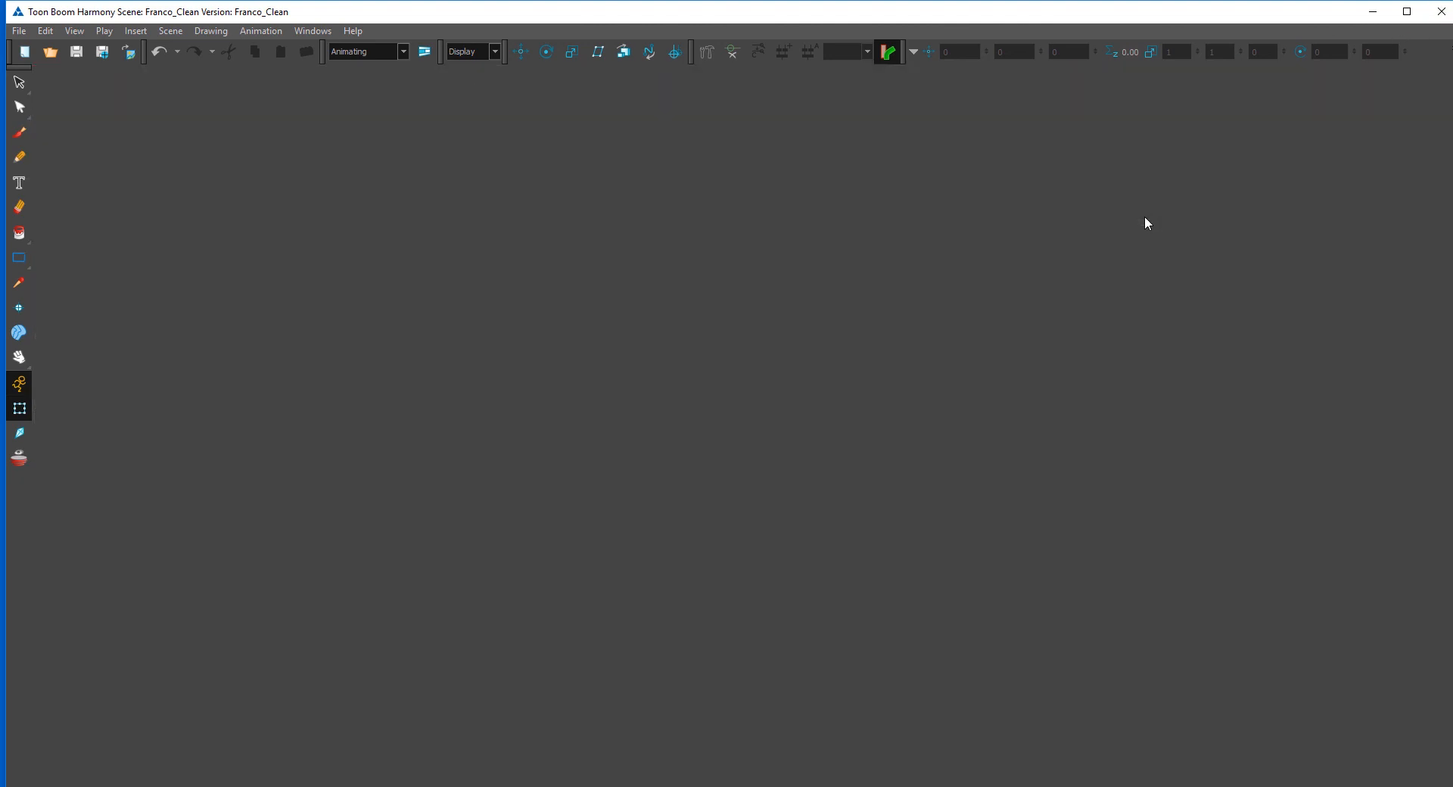